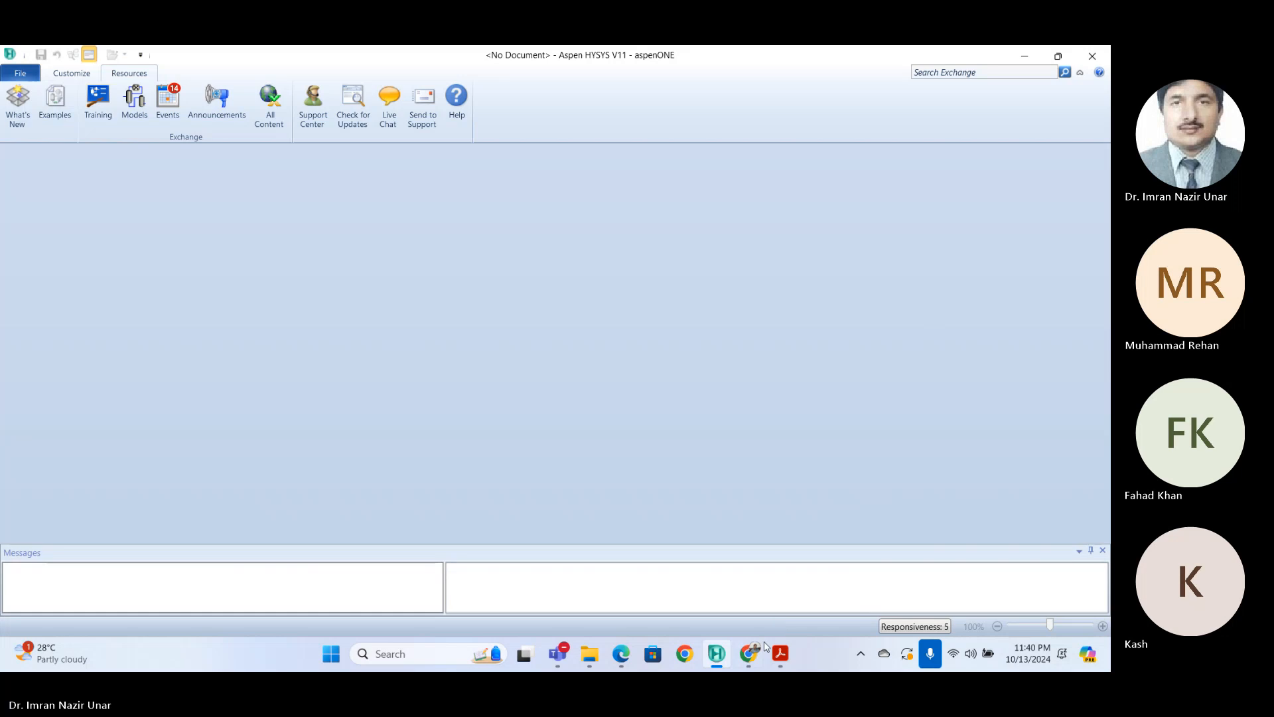
# Step: Switch to the lesson PDF in Adobe Acrobat, hide the tools pane and examine the title on hypothetical components and petroleum assays
pyautogui.click(781, 653)
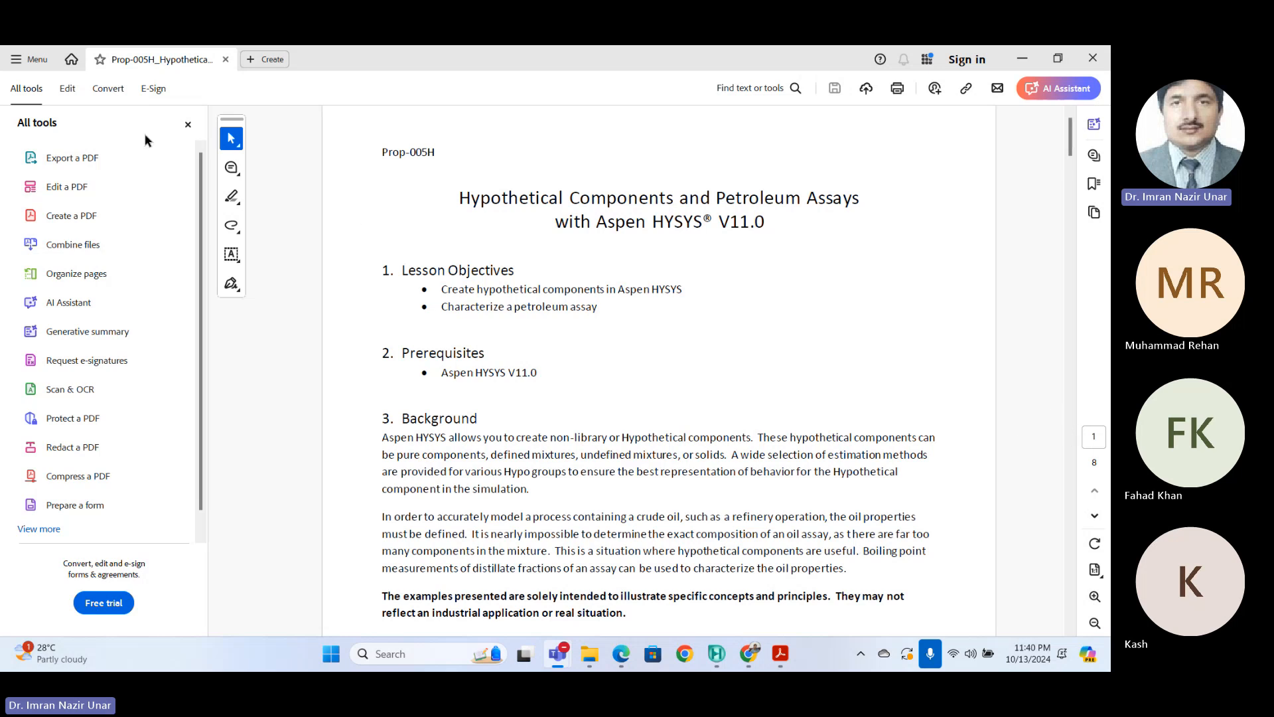
pyautogui.click(192, 130)
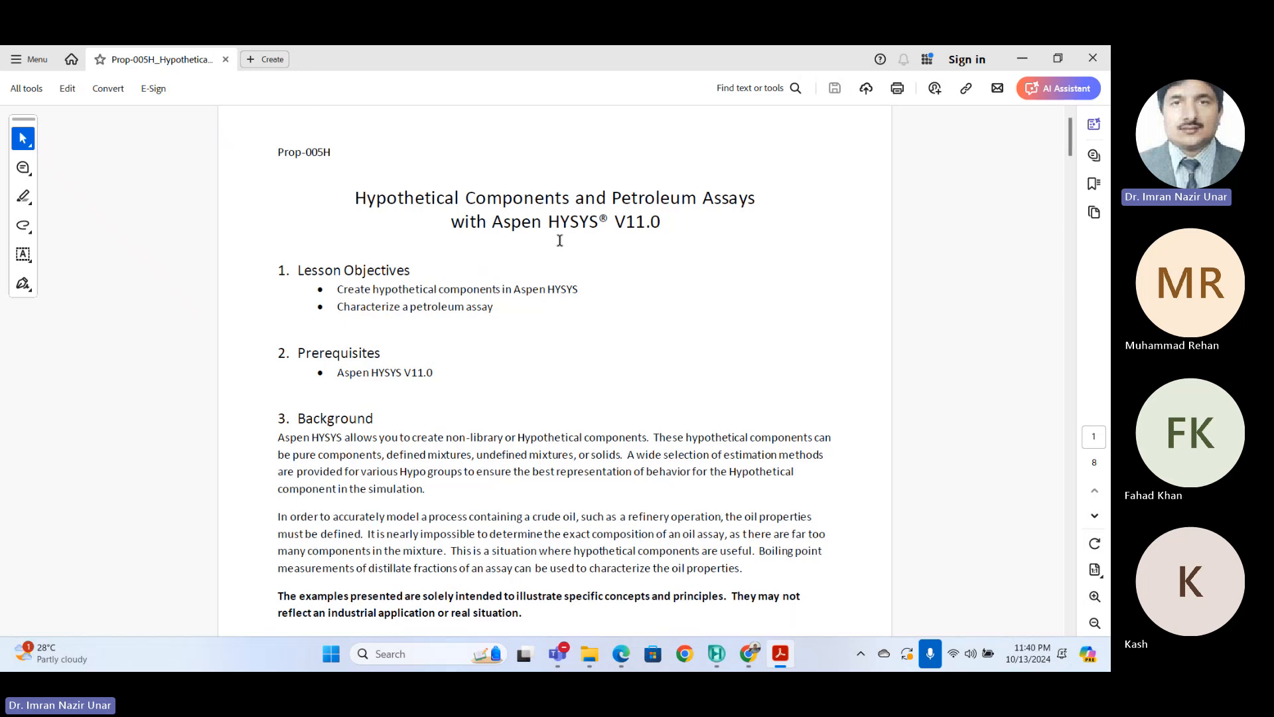
pyautogui.scroll(-1, 560, 240)
pyautogui.scroll(1, 559, 242)
pyautogui.moveTo(355, 199); pyautogui.dragTo(463, 198)
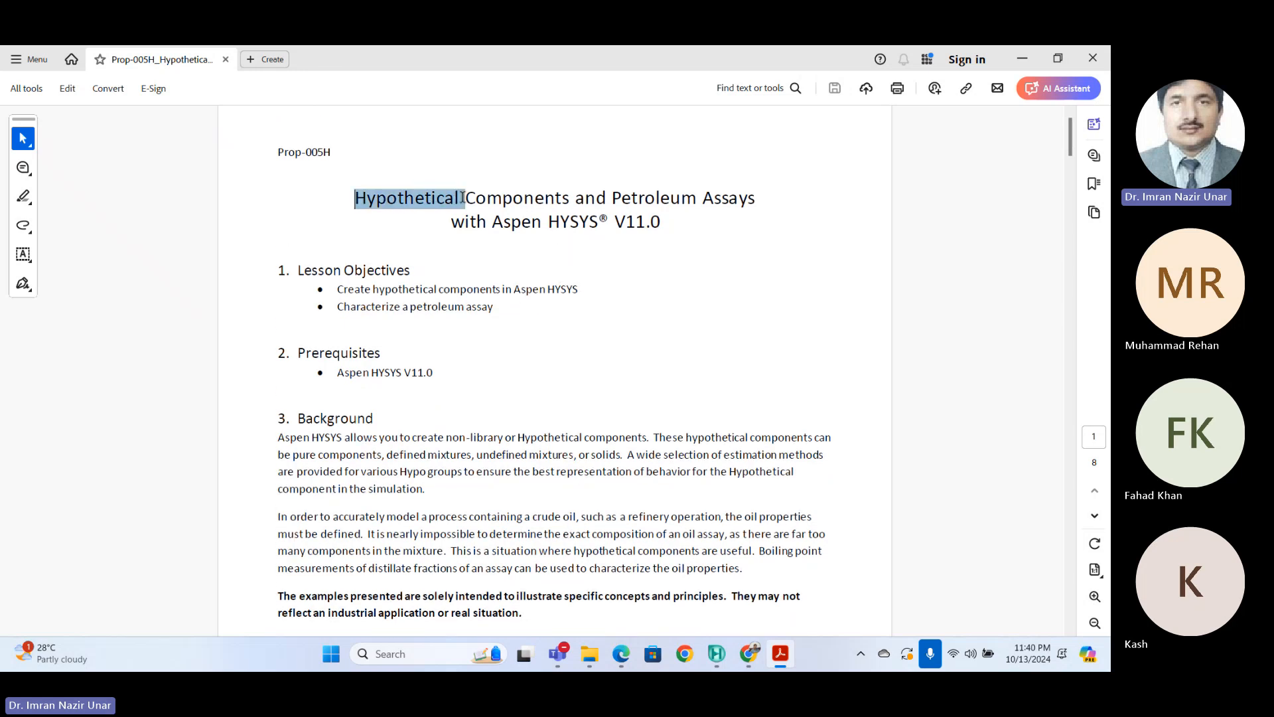
pyautogui.click(426, 226)
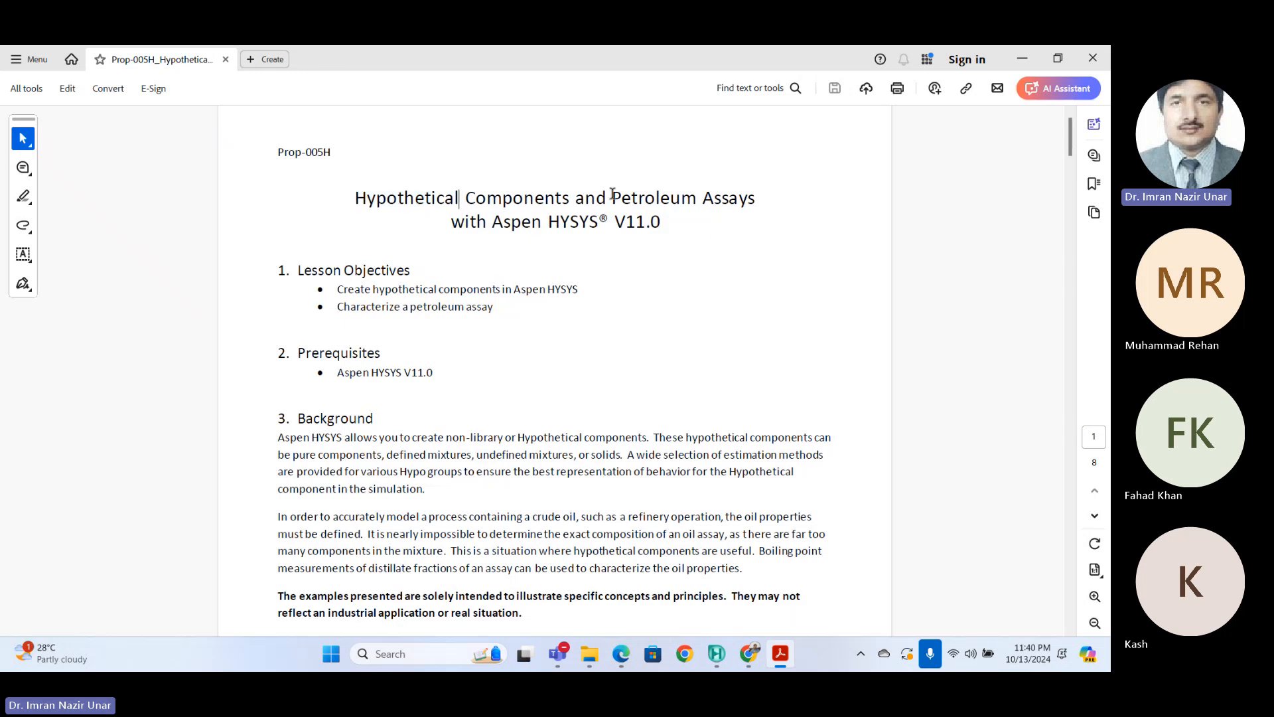
pyautogui.moveTo(613, 197); pyautogui.dragTo(755, 199)
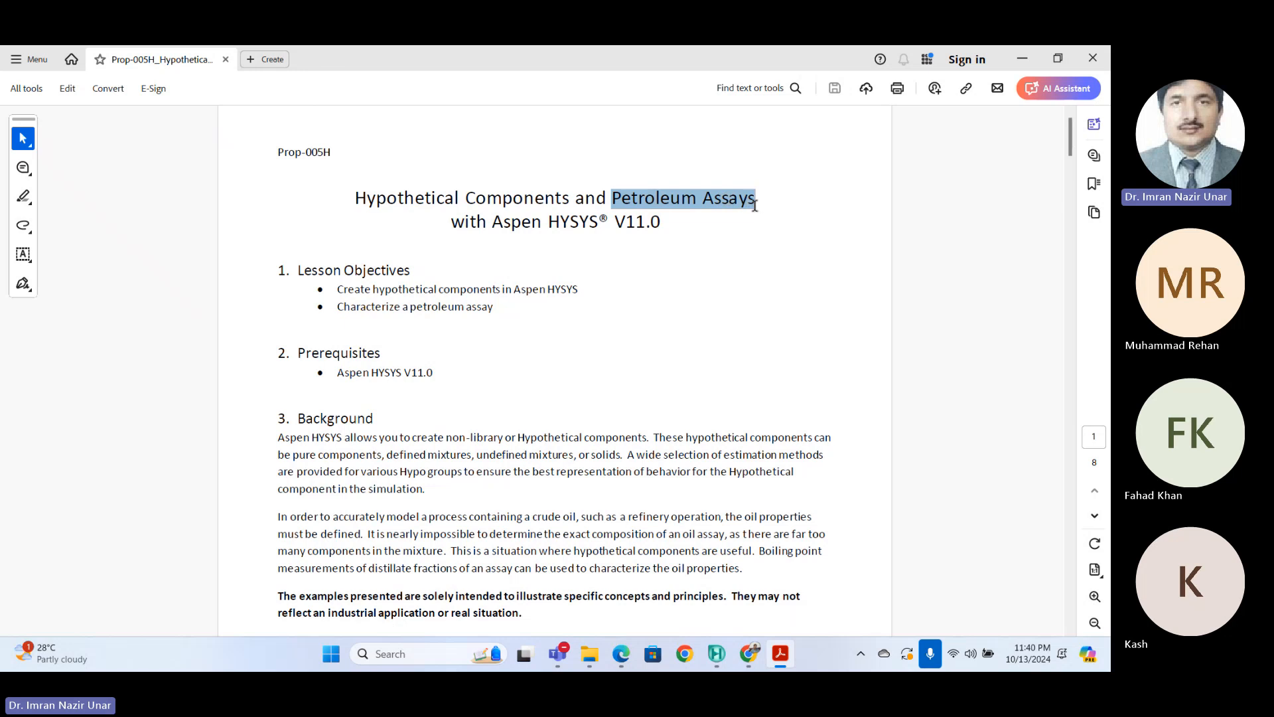
pyautogui.click(650, 212)
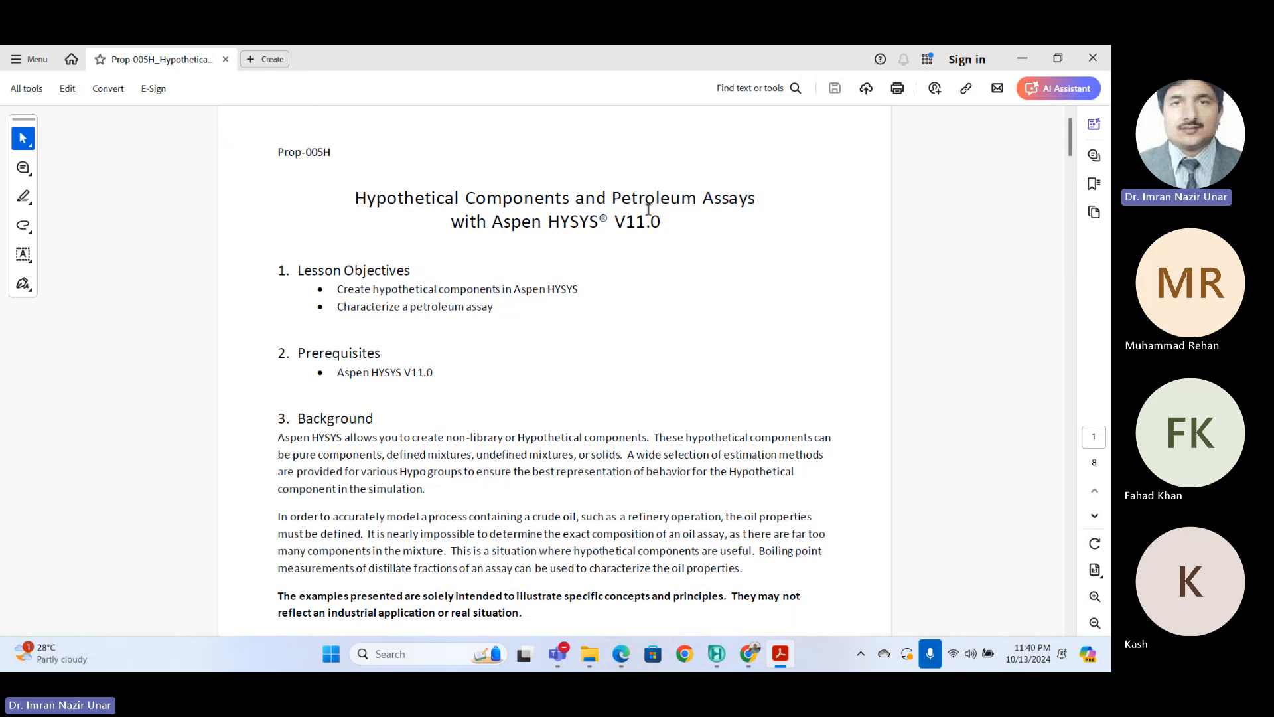
pyautogui.moveTo(614, 199); pyautogui.dragTo(755, 199)
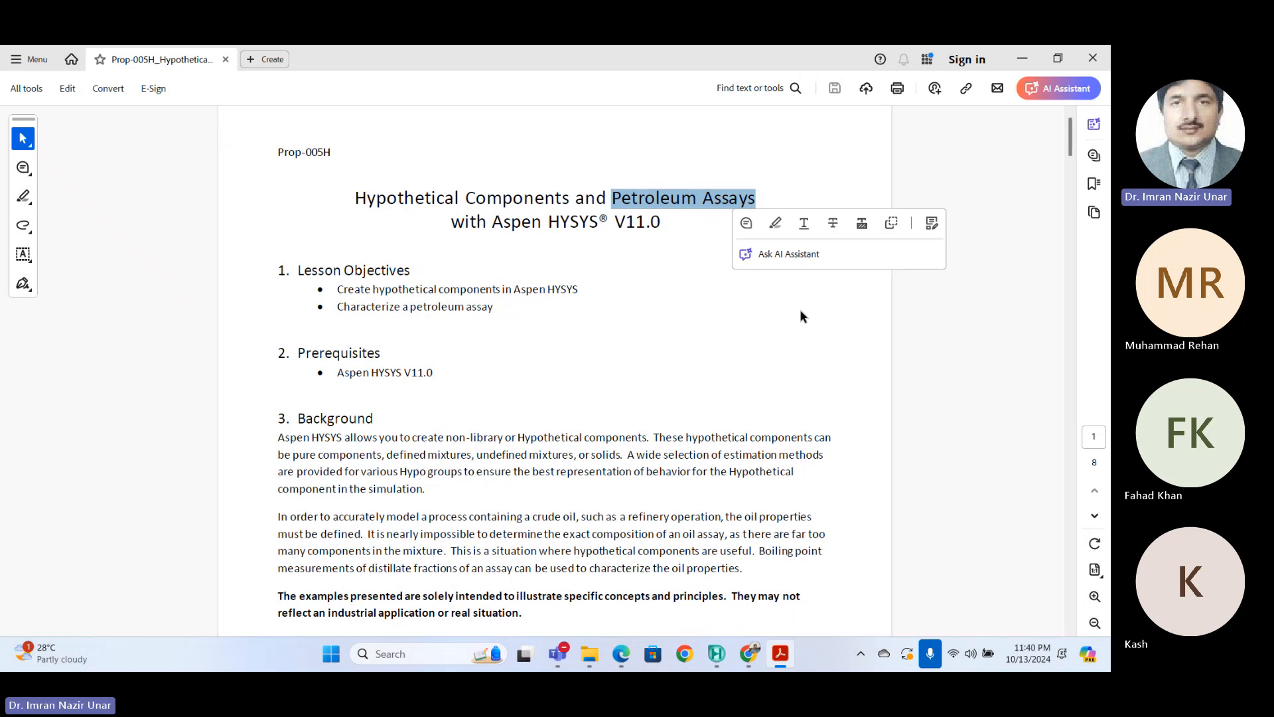
pyautogui.click(820, 491)
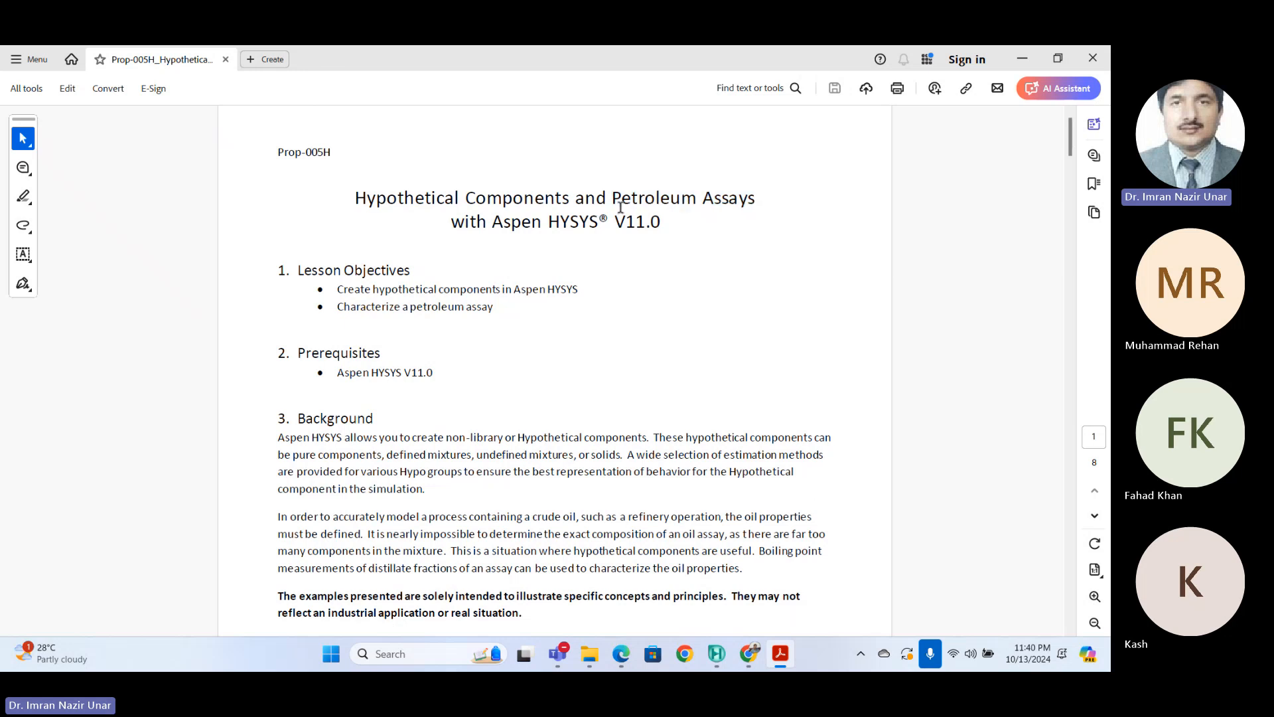
pyautogui.moveTo(612, 199); pyautogui.dragTo(755, 200)
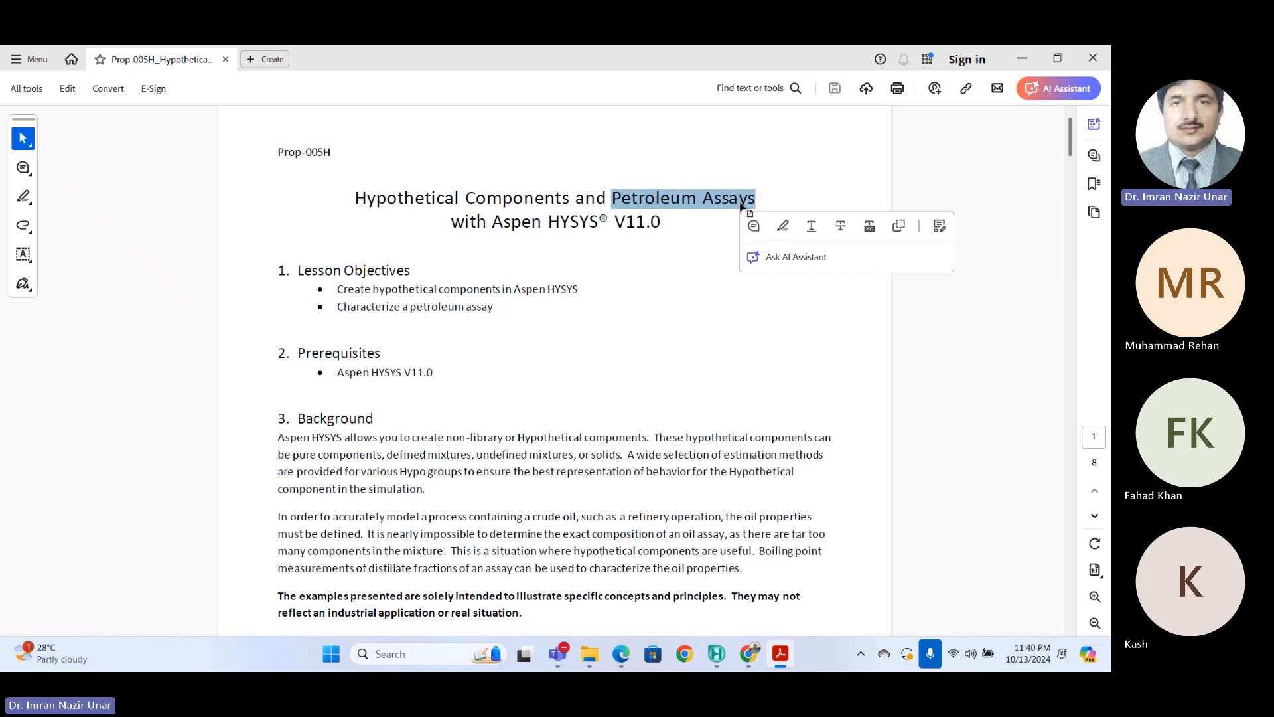
pyautogui.click(667, 300)
pyautogui.moveTo(612, 199); pyautogui.dragTo(742, 198)
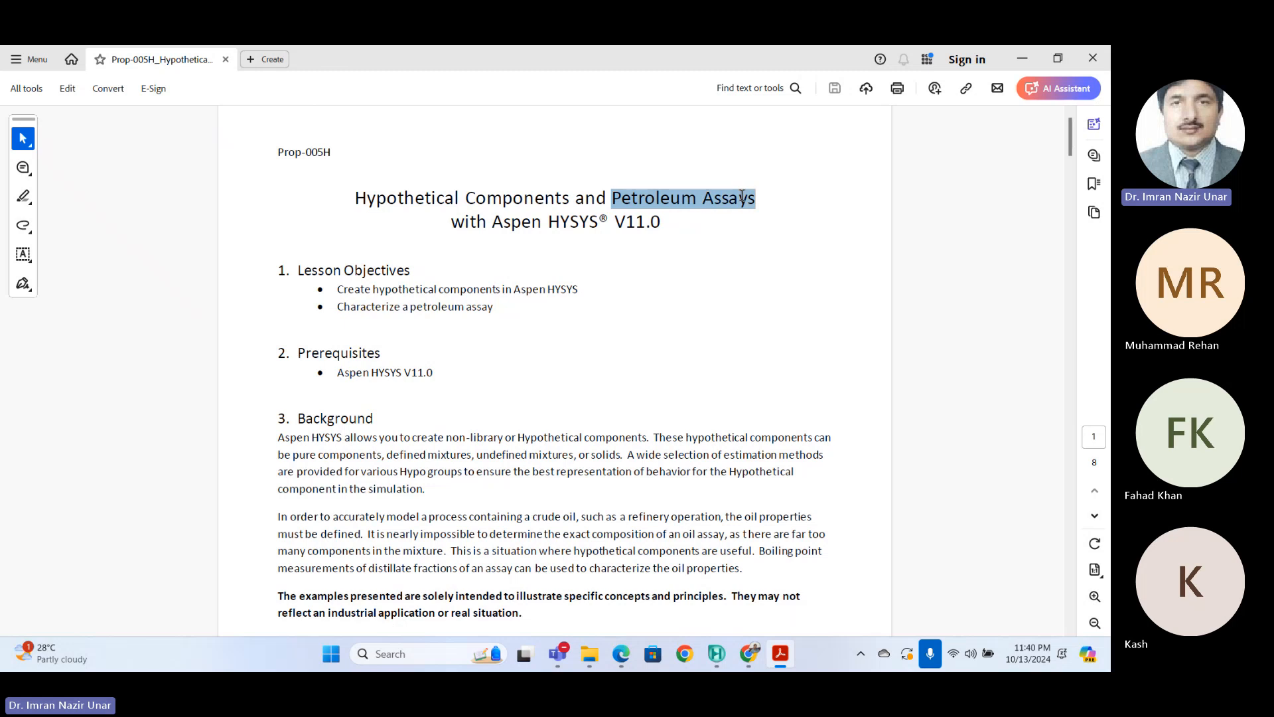
pyautogui.click(616, 303)
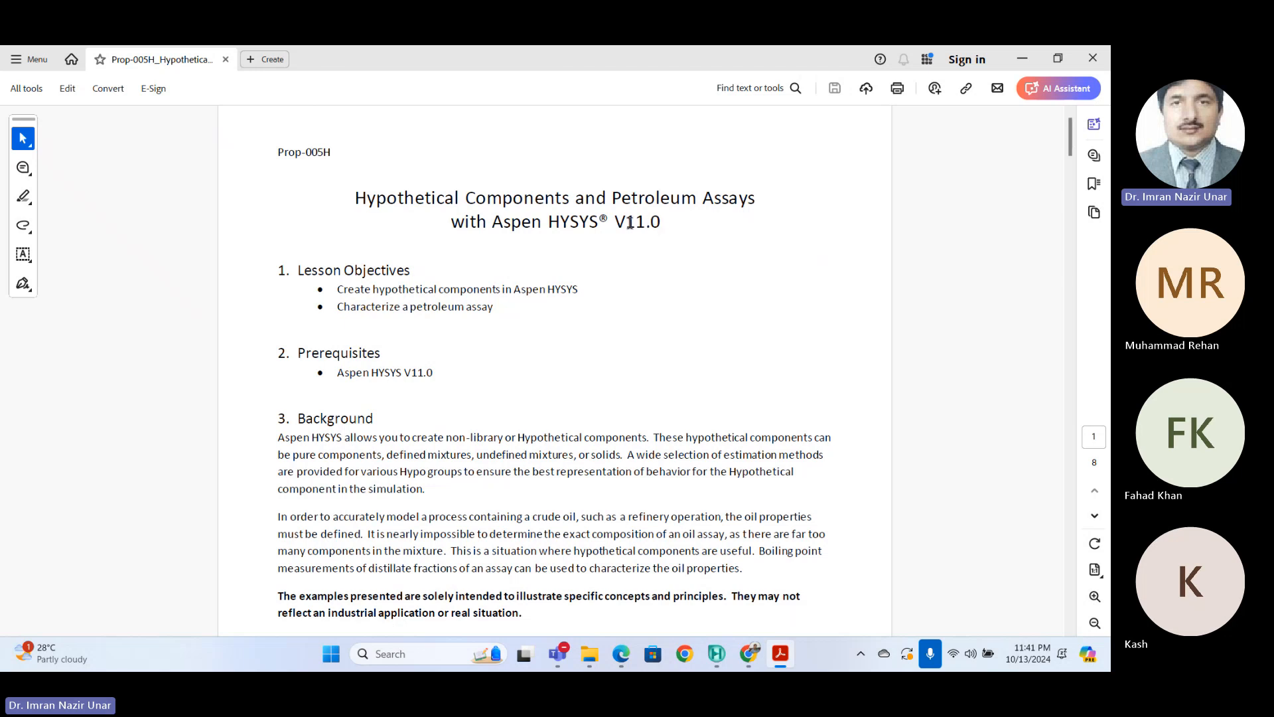
pyautogui.doubleClick(608, 201)
pyautogui.click(584, 266)
pyautogui.moveTo(353, 197); pyautogui.dragTo(671, 236)
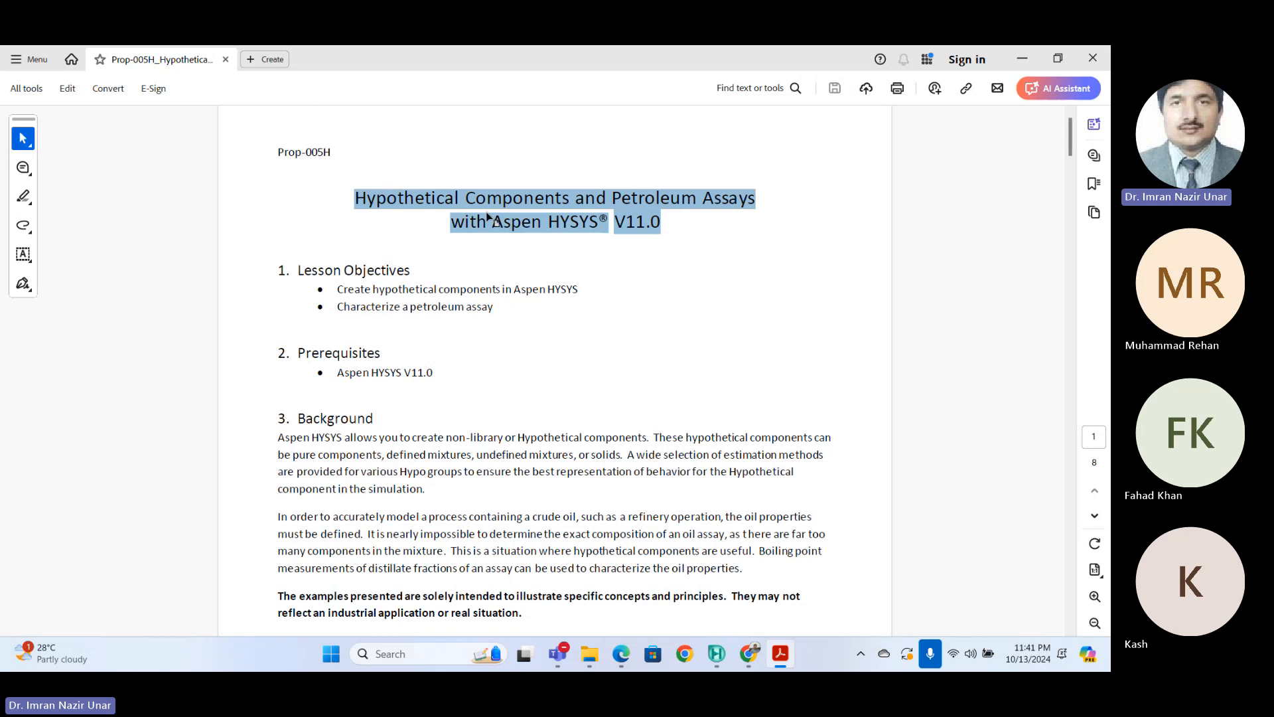
pyautogui.click(486, 223)
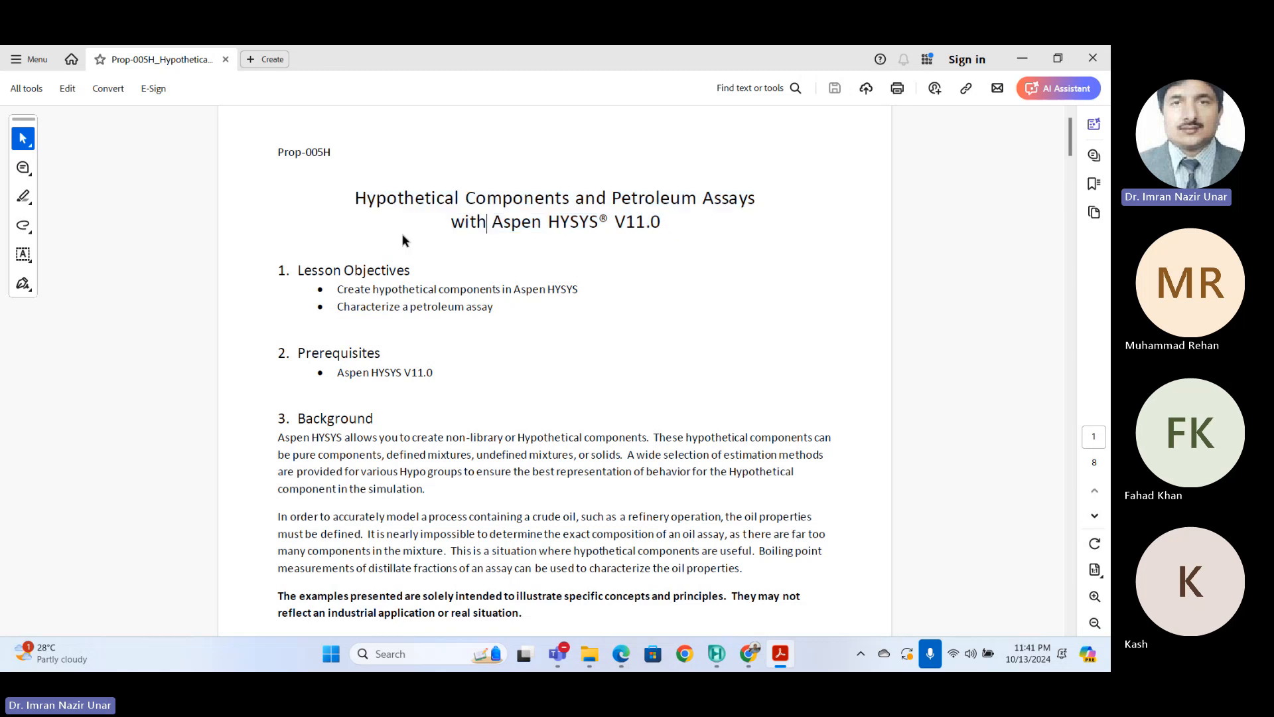
# Step: Return to Aspen HYSYS, create a new case and add a component list from the HYSYS databank
pyautogui.click(1013, 57)
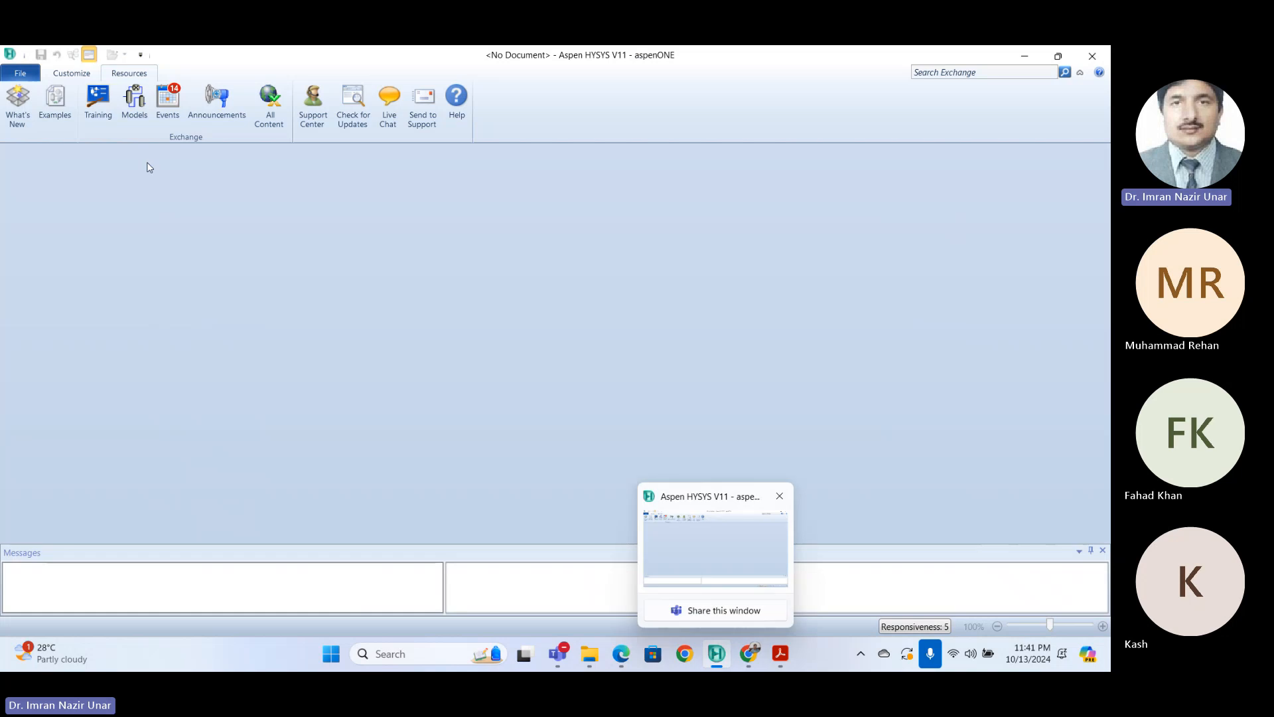
pyautogui.click(20, 102)
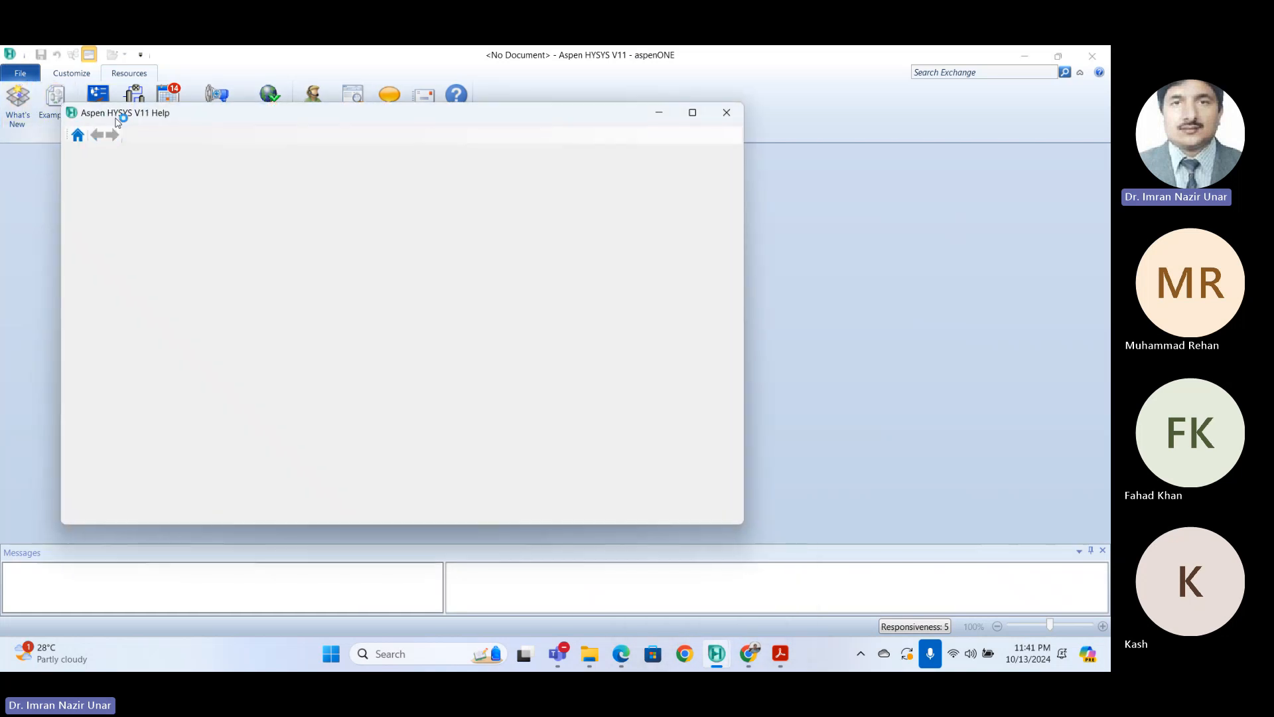
pyautogui.click(726, 112)
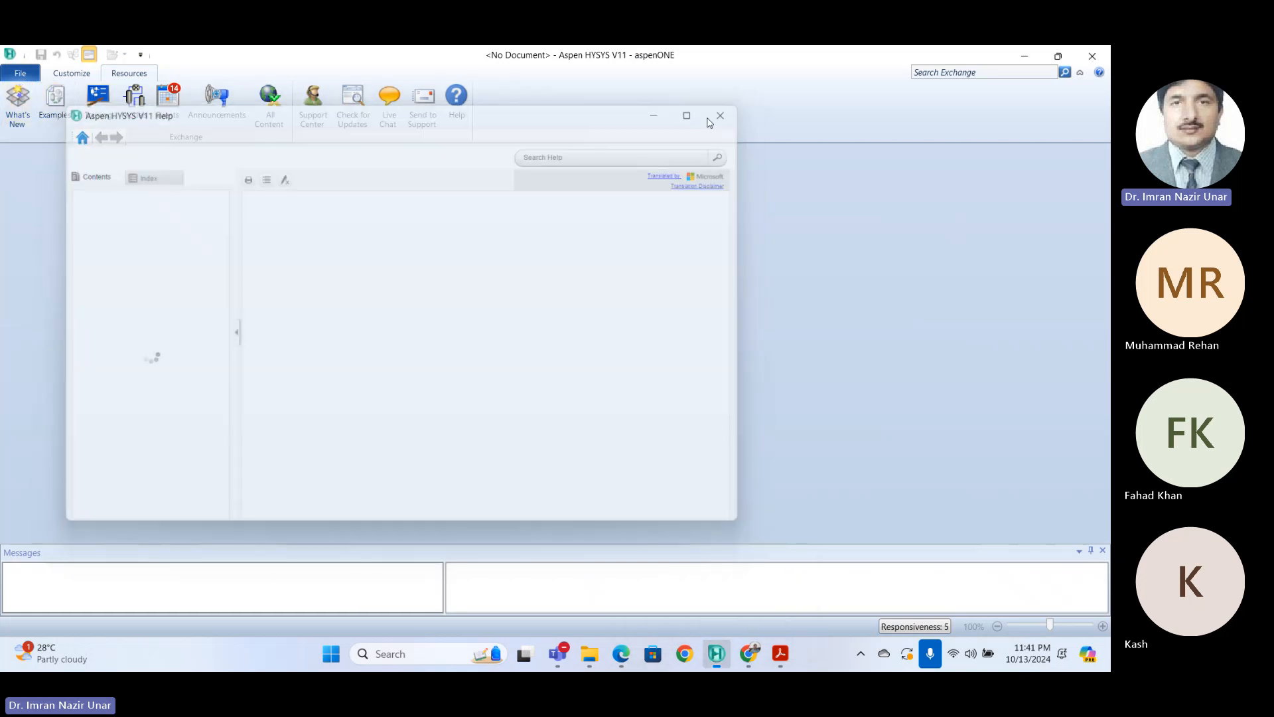
pyautogui.click(21, 73)
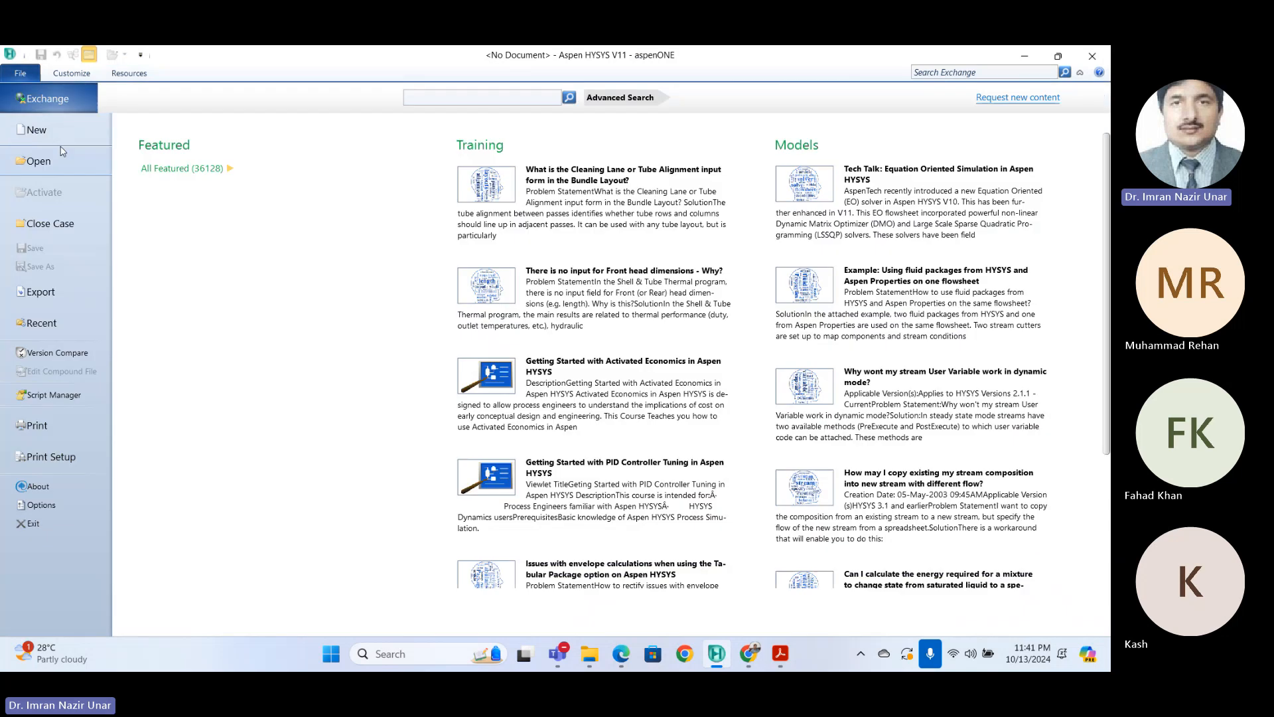
pyautogui.click(53, 133)
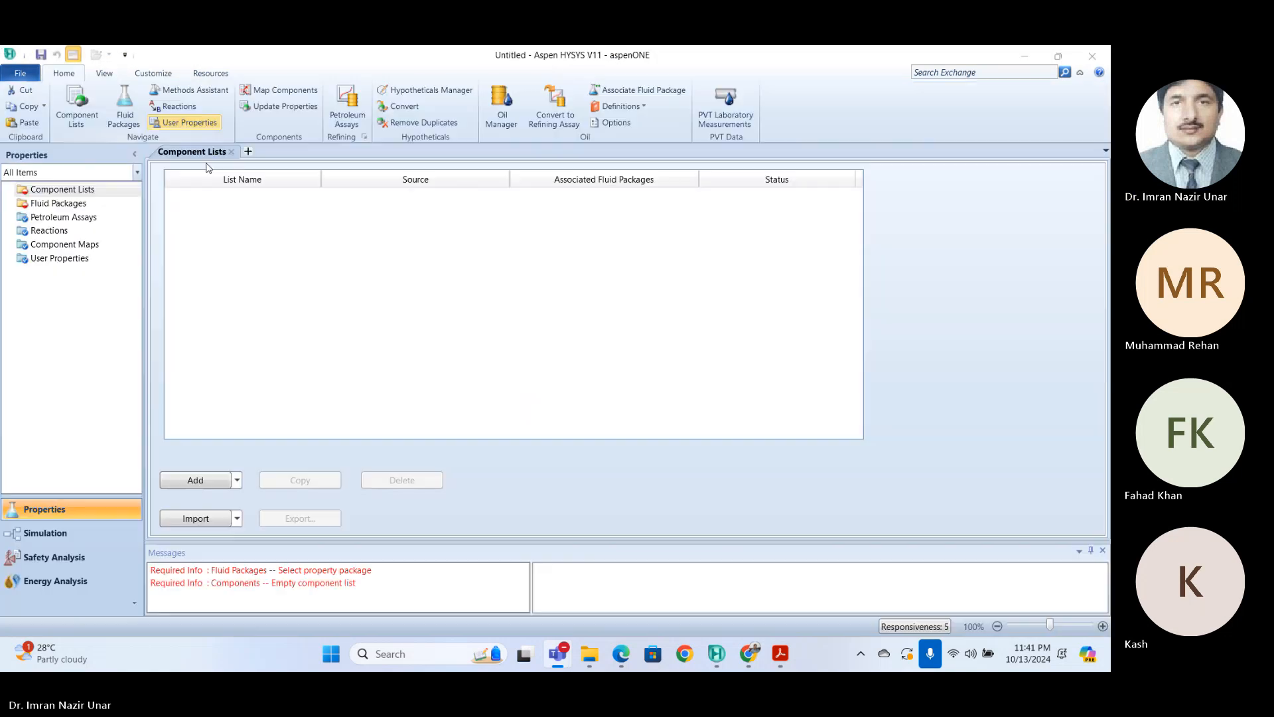
pyautogui.click(195, 480)
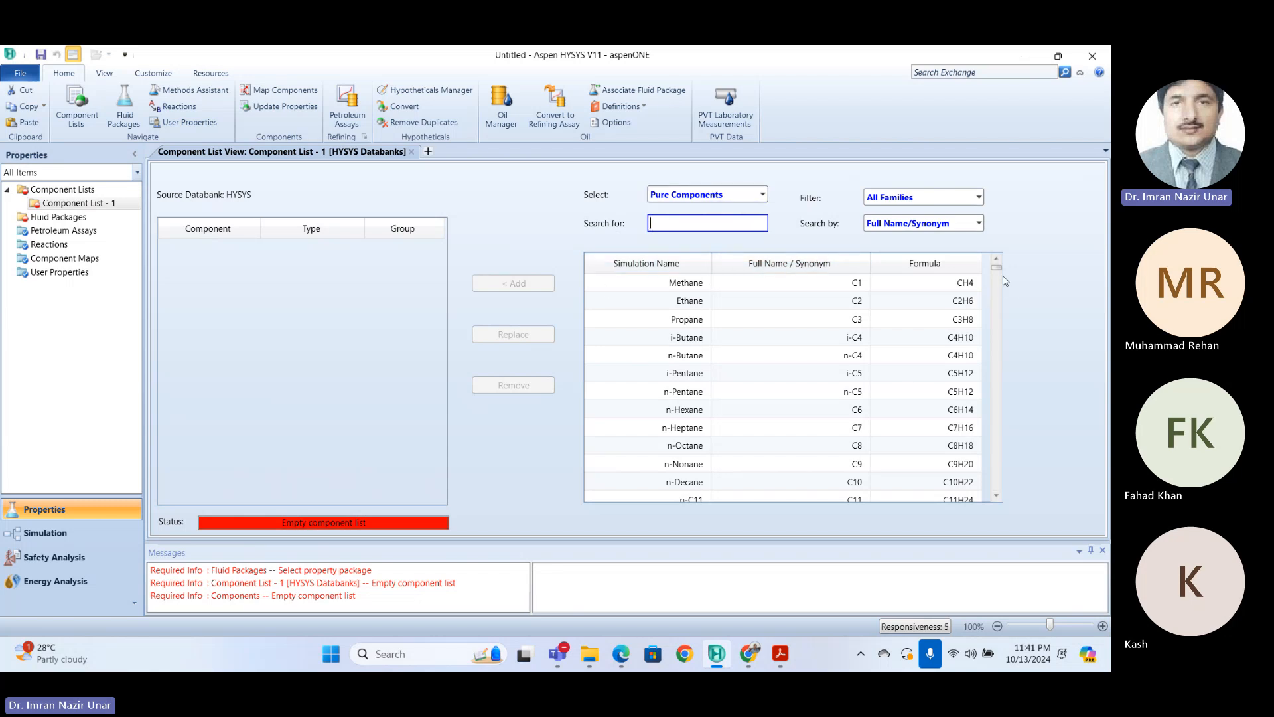
# Step: Browse the pure components in the databank and search them for "ligni"
pyautogui.scroll(-5, 1000, 270)
pyautogui.moveTo(1000, 270)
pyautogui.mouseDown()
pyautogui.moveTo(984, 468)
pyautogui.moveTo(999, 266)
pyautogui.mouseUp()
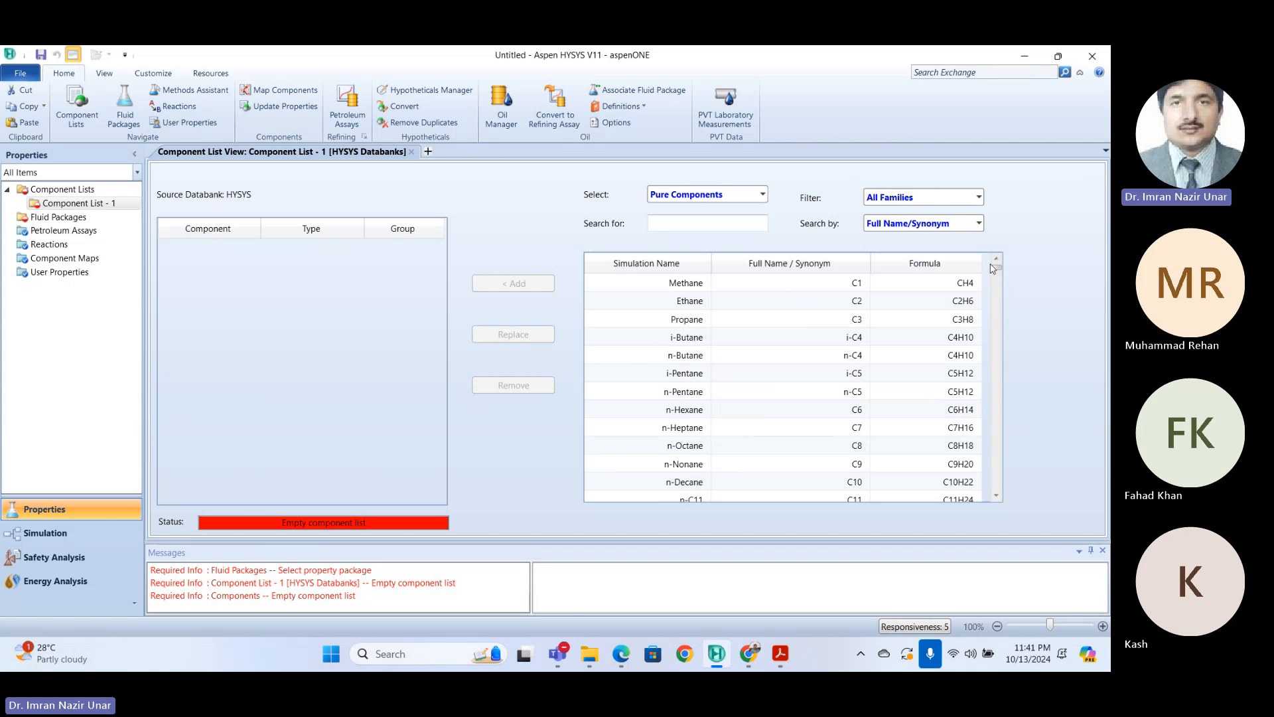
pyautogui.moveTo(997, 268)
pyautogui.mouseDown()
pyautogui.moveTo(1006, 320)
pyautogui.moveTo(1007, 261)
pyautogui.mouseUp()
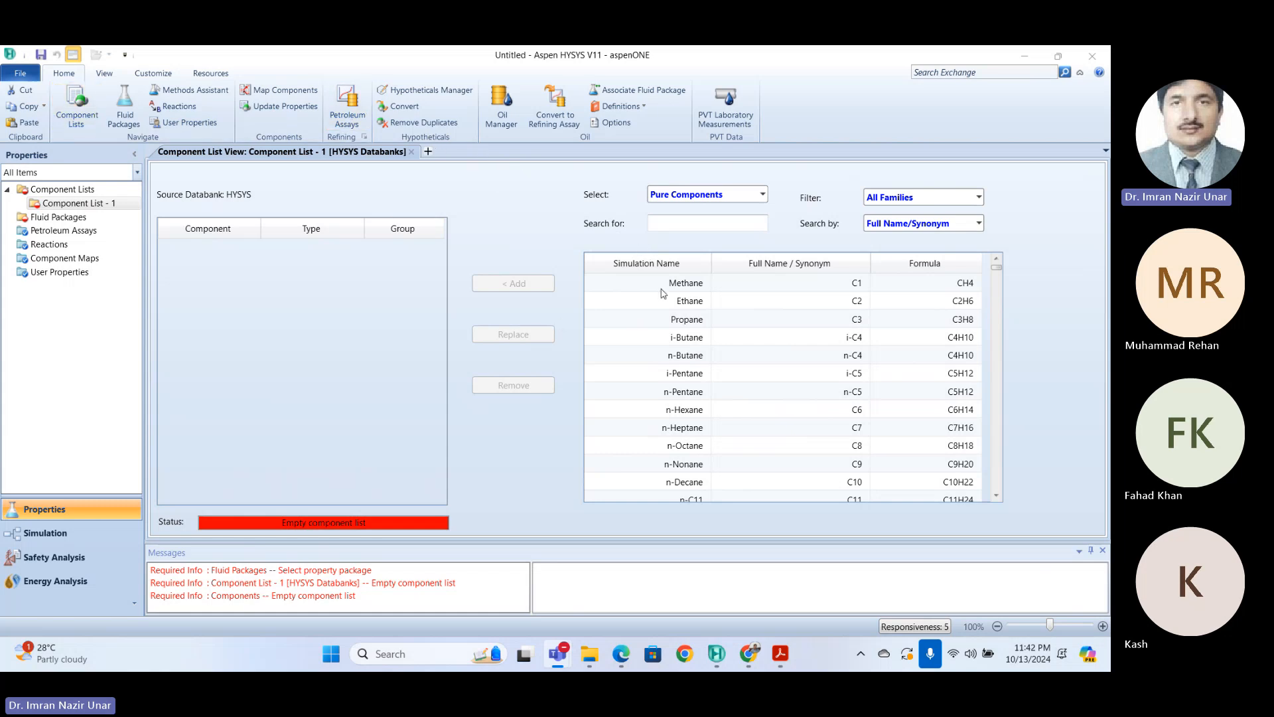
pyautogui.click(1000, 272)
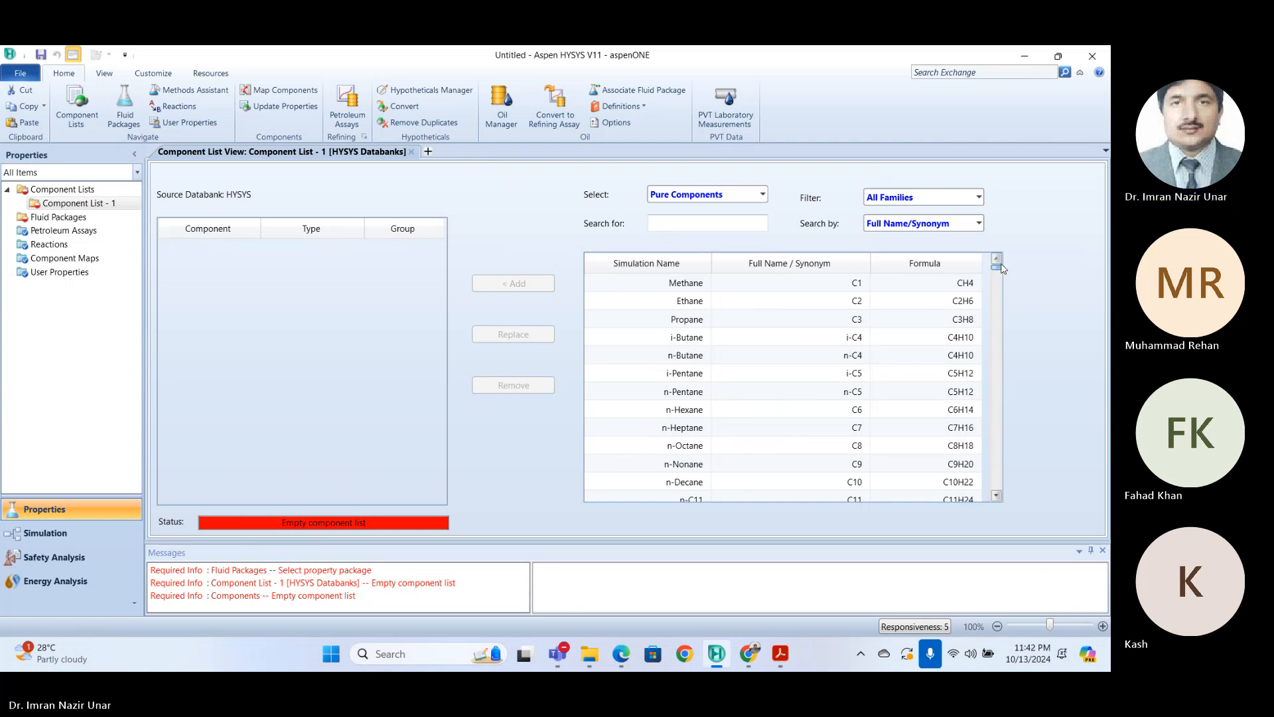
pyautogui.click(700, 223)
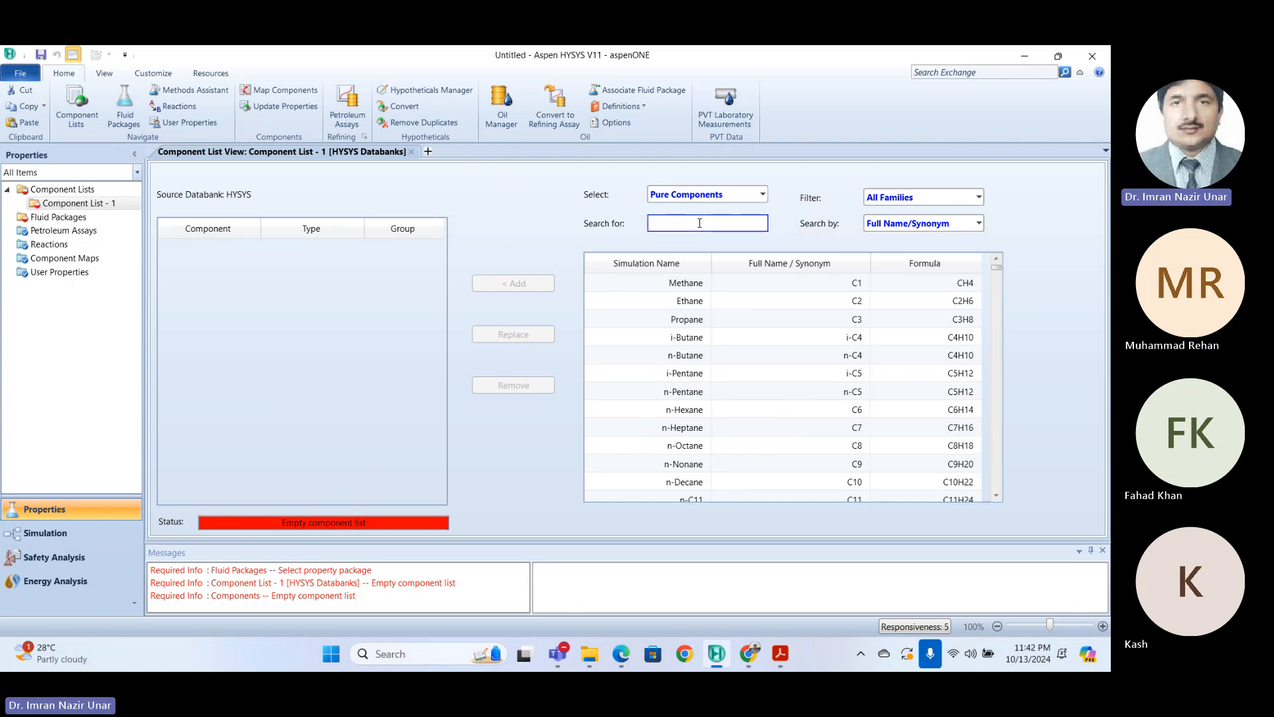
pyautogui.write('ligni')
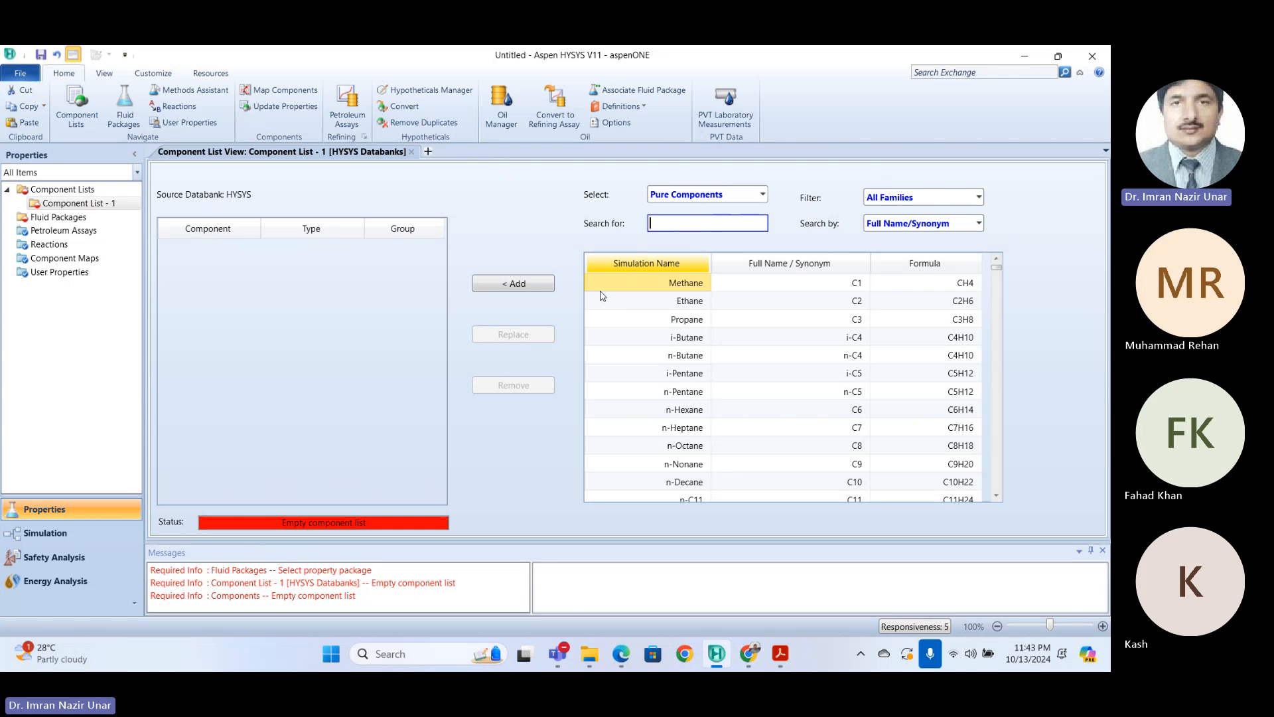
# Step: Check which component types can be selected for the component list
pyautogui.click(750, 199)
pyautogui.click(750, 198)
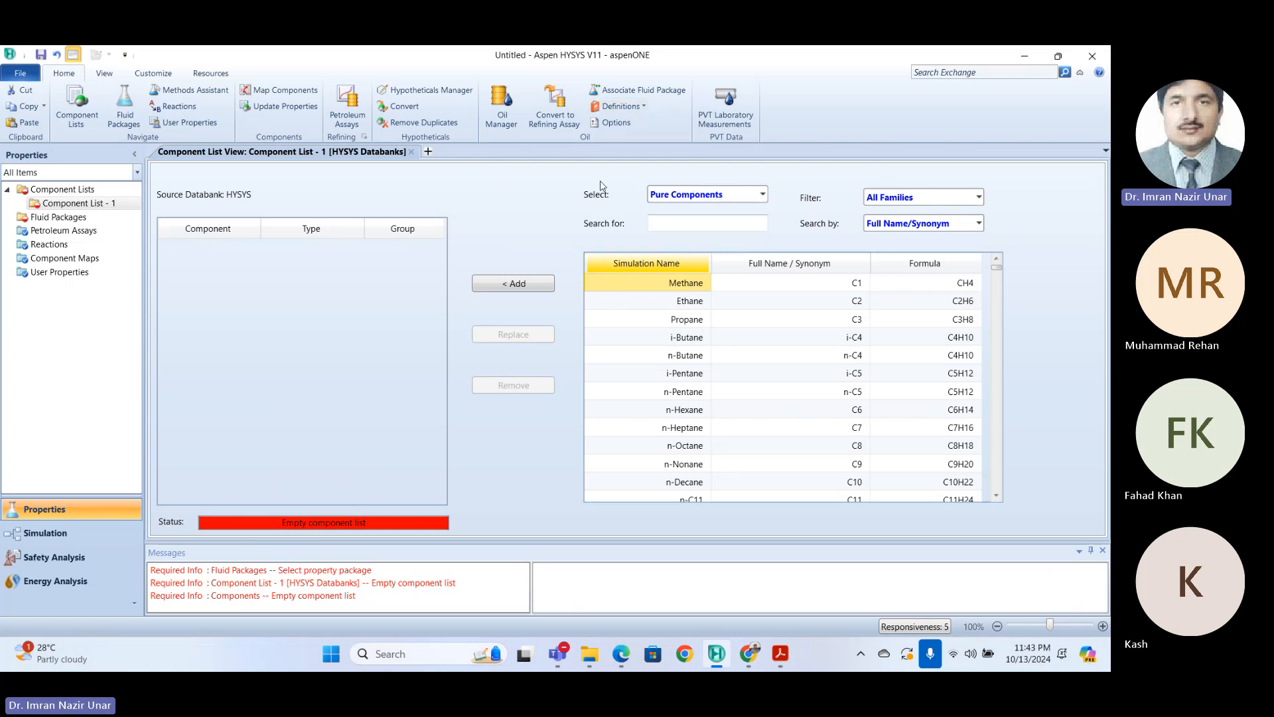
pyautogui.click(764, 193)
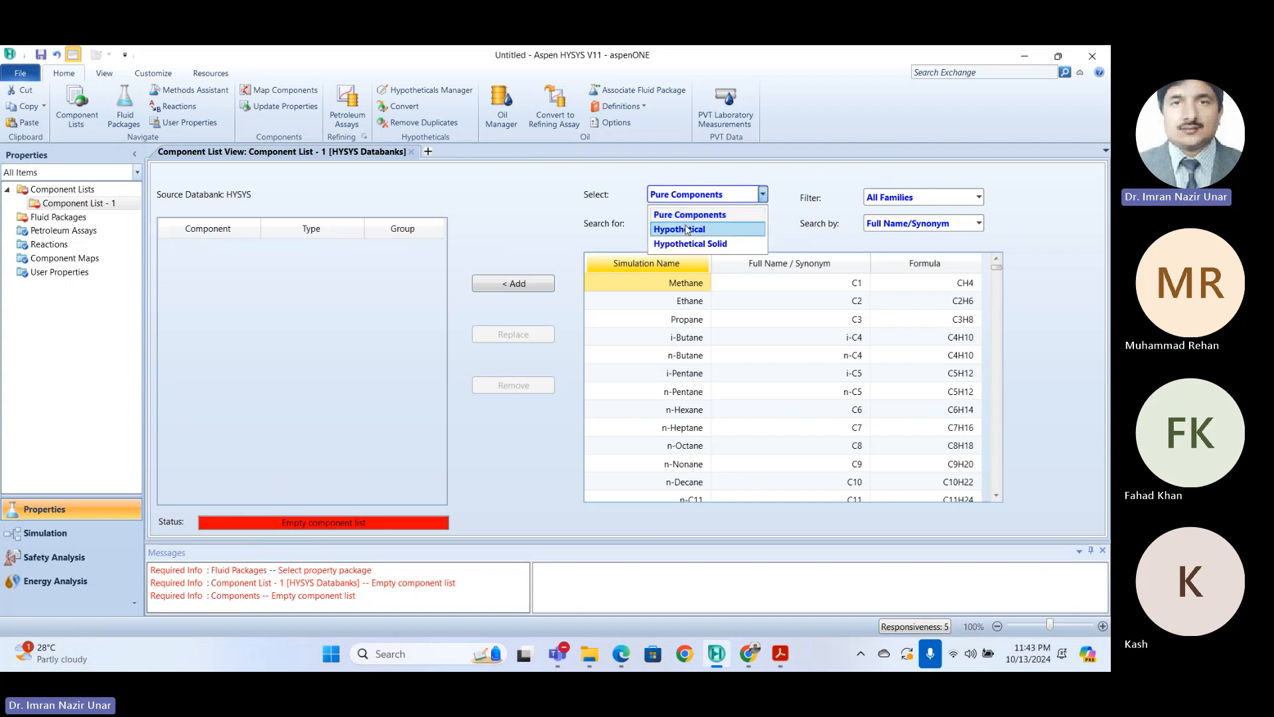
pyautogui.click(763, 195)
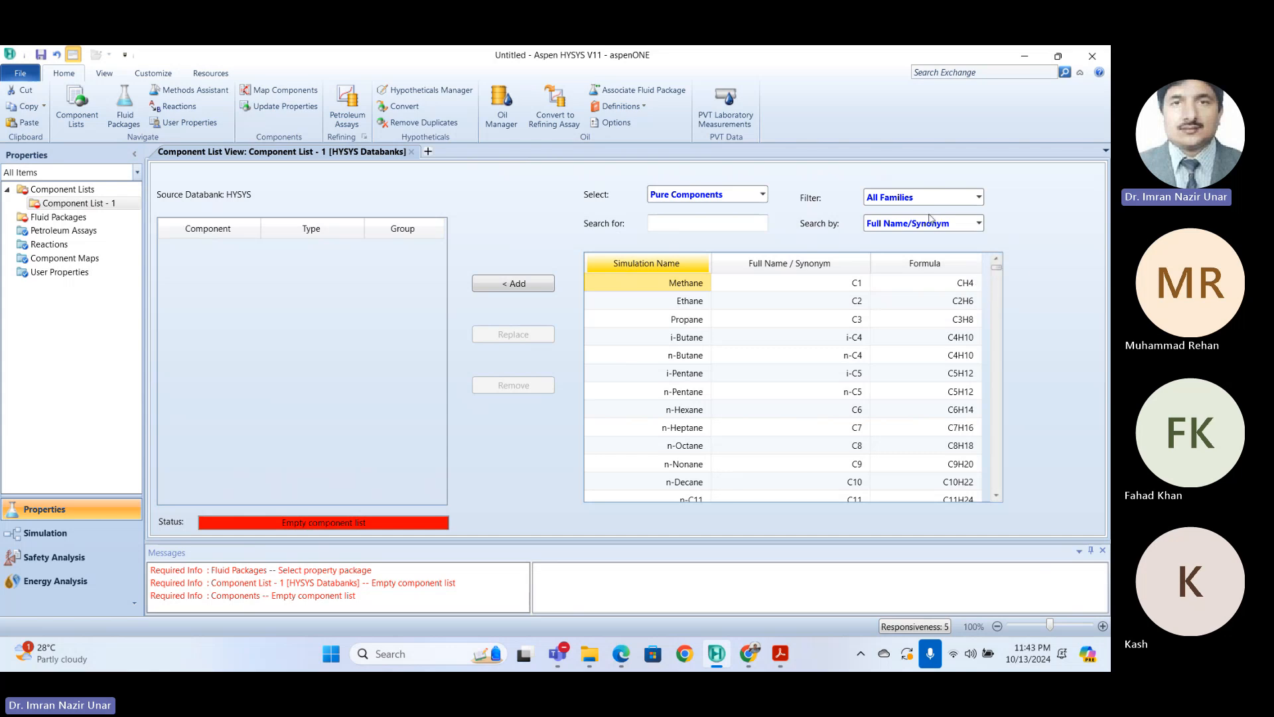
# Step: Filter the pure components by the Hydrocarbons family and restore the filter to All Families
pyautogui.click(912, 199)
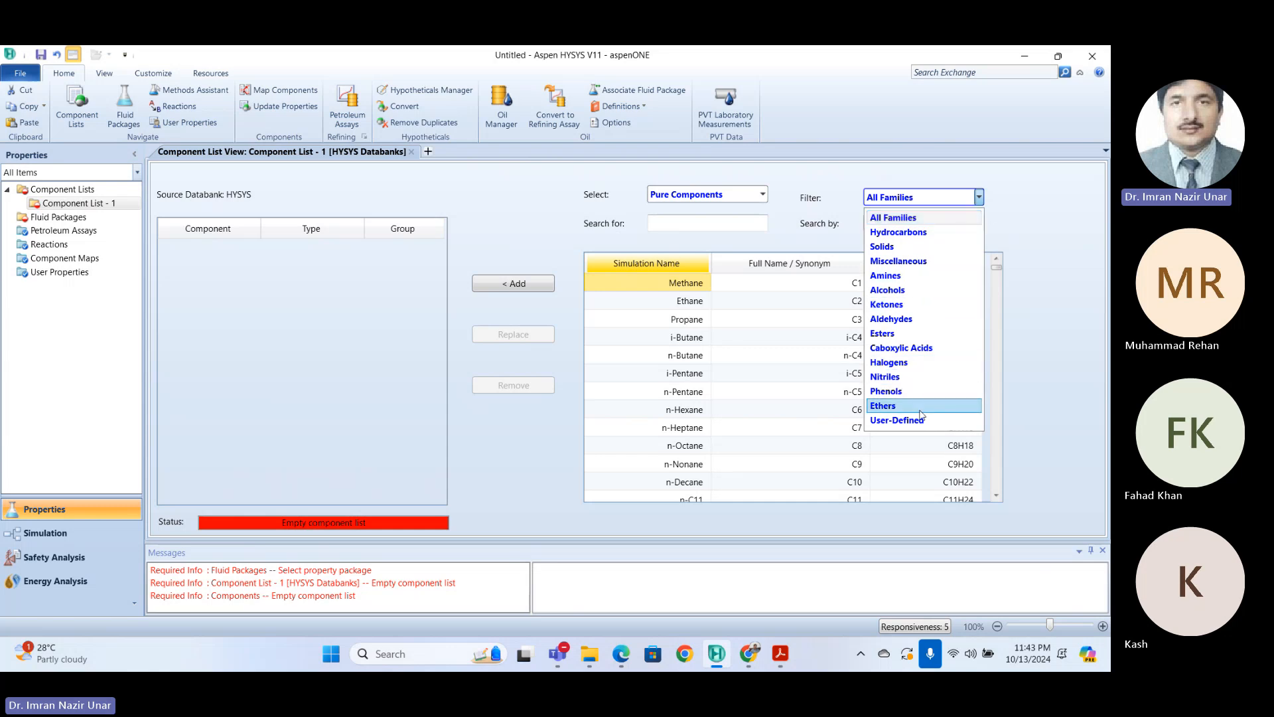
pyautogui.click(930, 239)
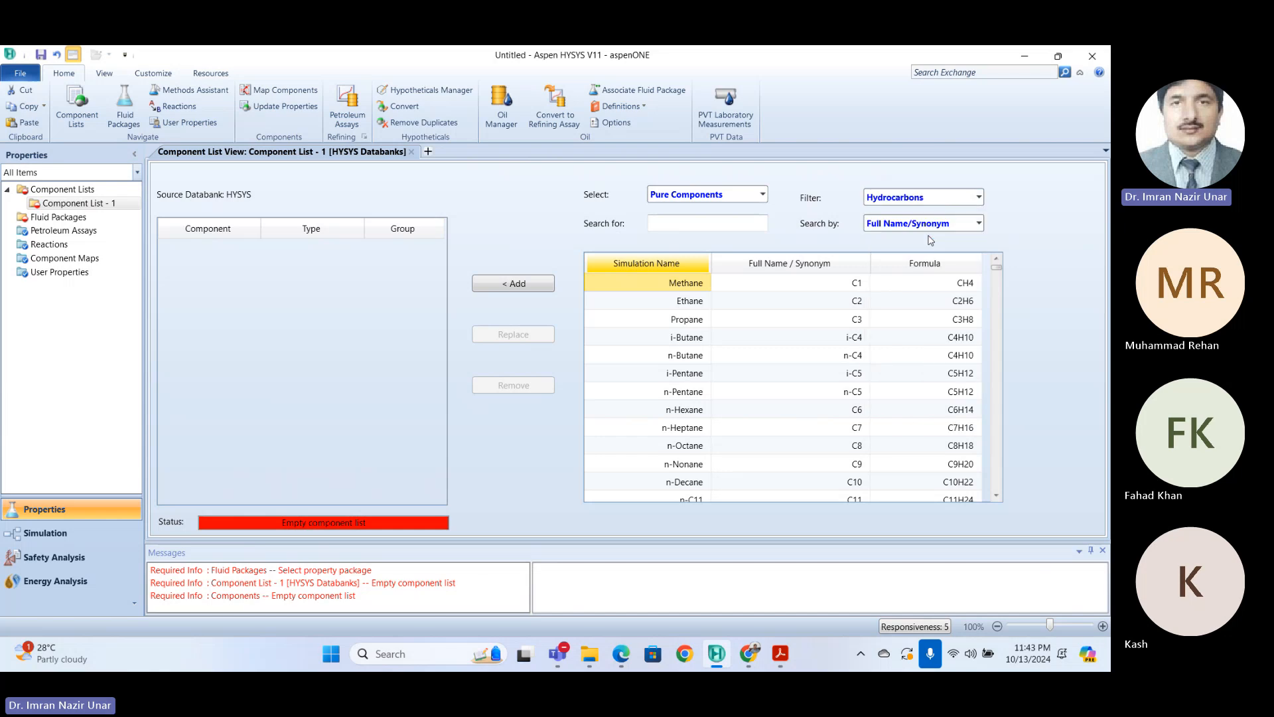
pyautogui.moveTo(996, 267)
pyautogui.mouseDown()
pyautogui.moveTo(998, 307)
pyautogui.moveTo(997, 267)
pyautogui.mouseUp()
pyautogui.click(922, 198)
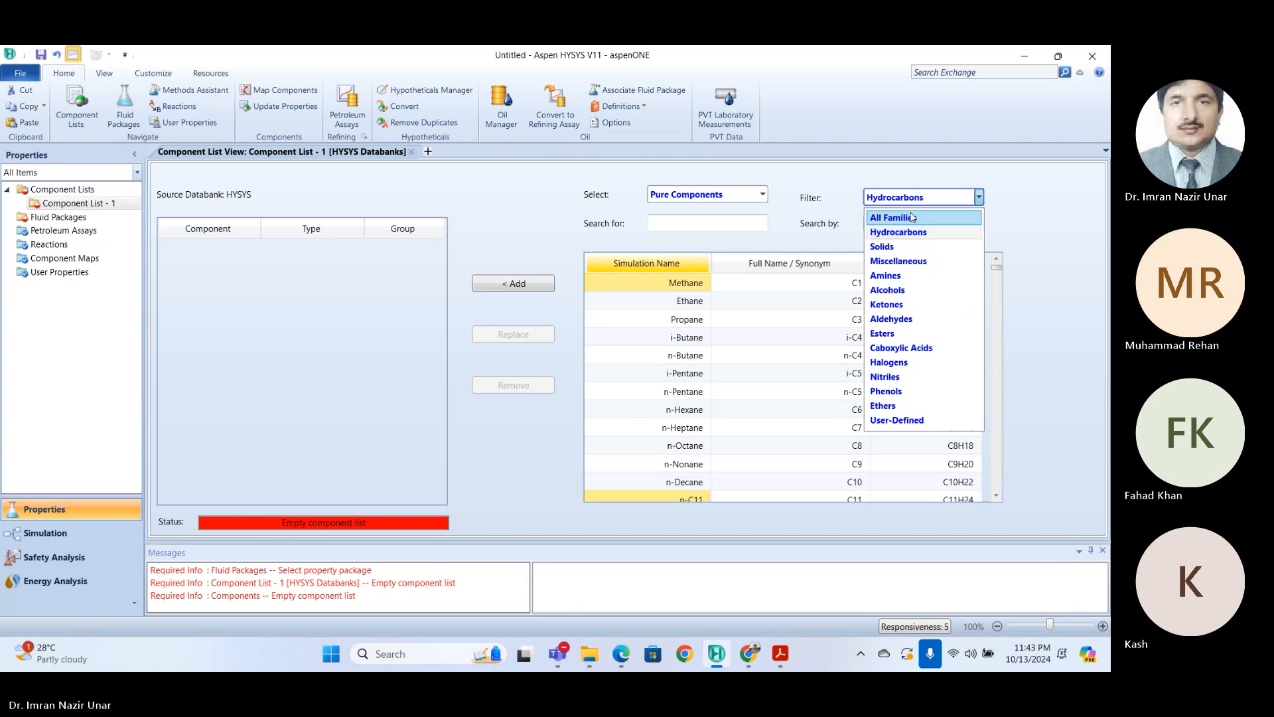
pyautogui.click(912, 217)
# Step: Switch the component selection to Hypothetical with the method Create a batch of hypos
pyautogui.click(763, 197)
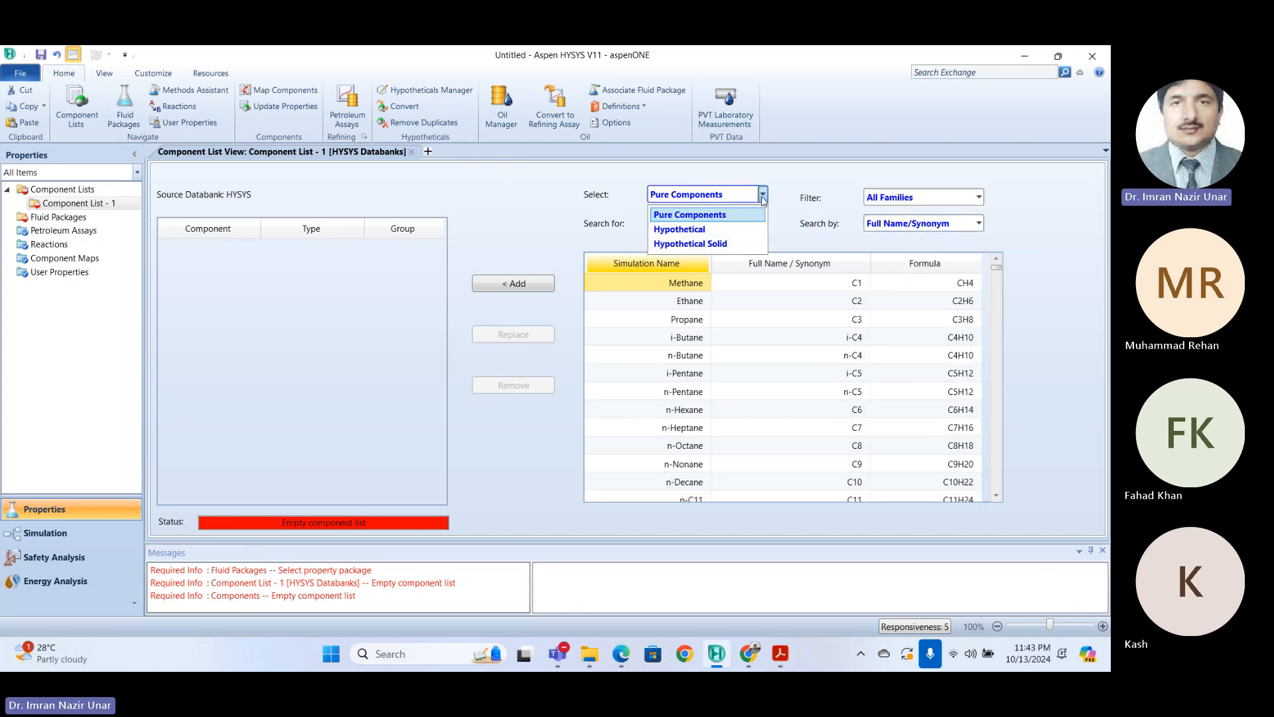
pyautogui.click(741, 229)
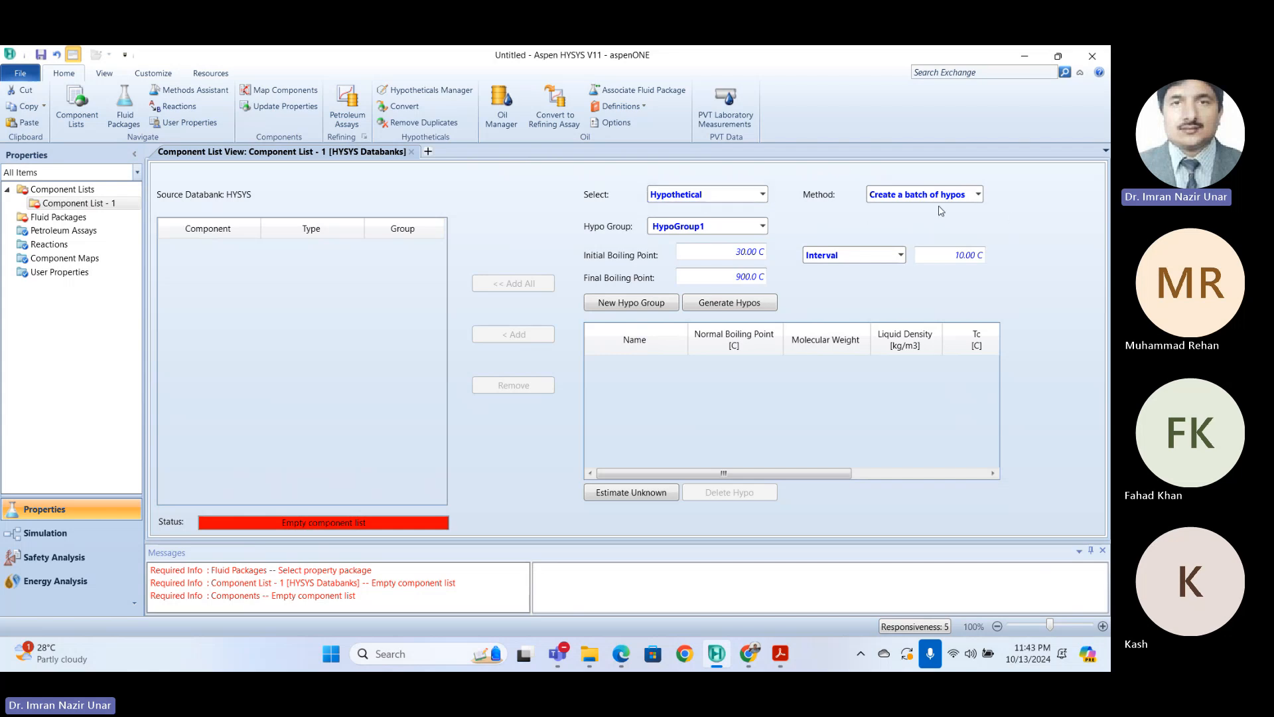
pyautogui.click(924, 196)
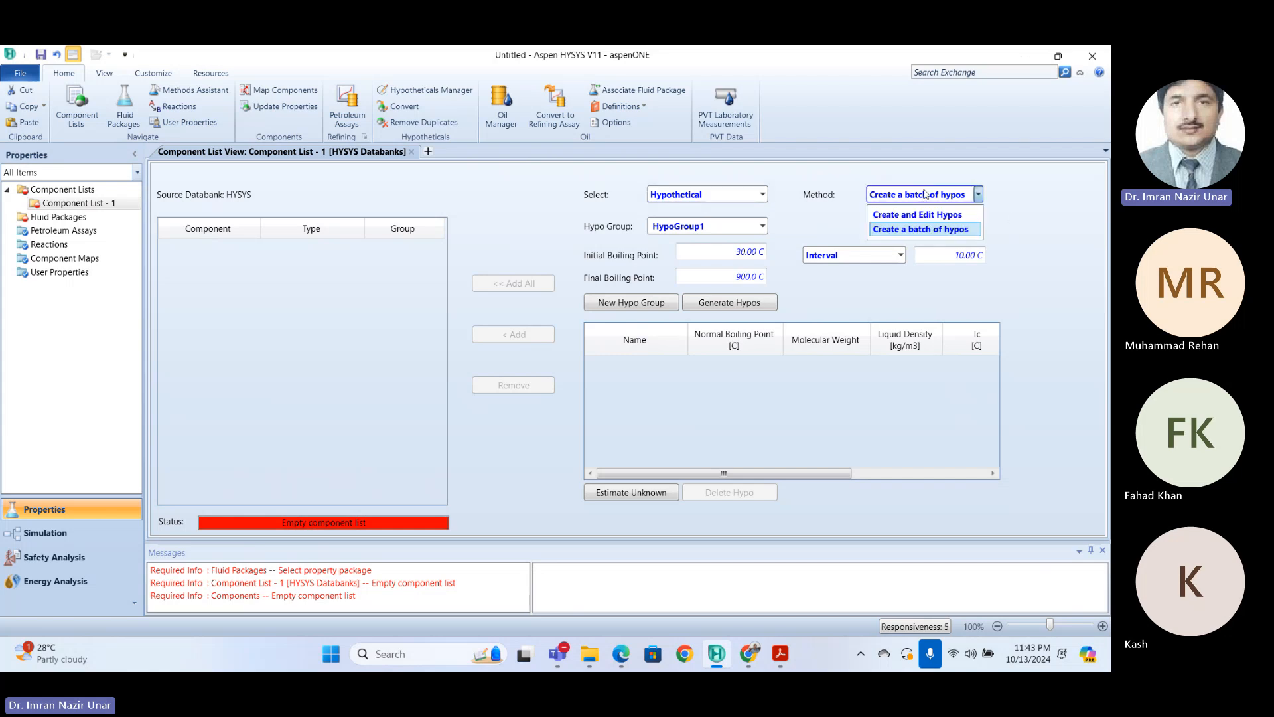
pyautogui.click(948, 231)
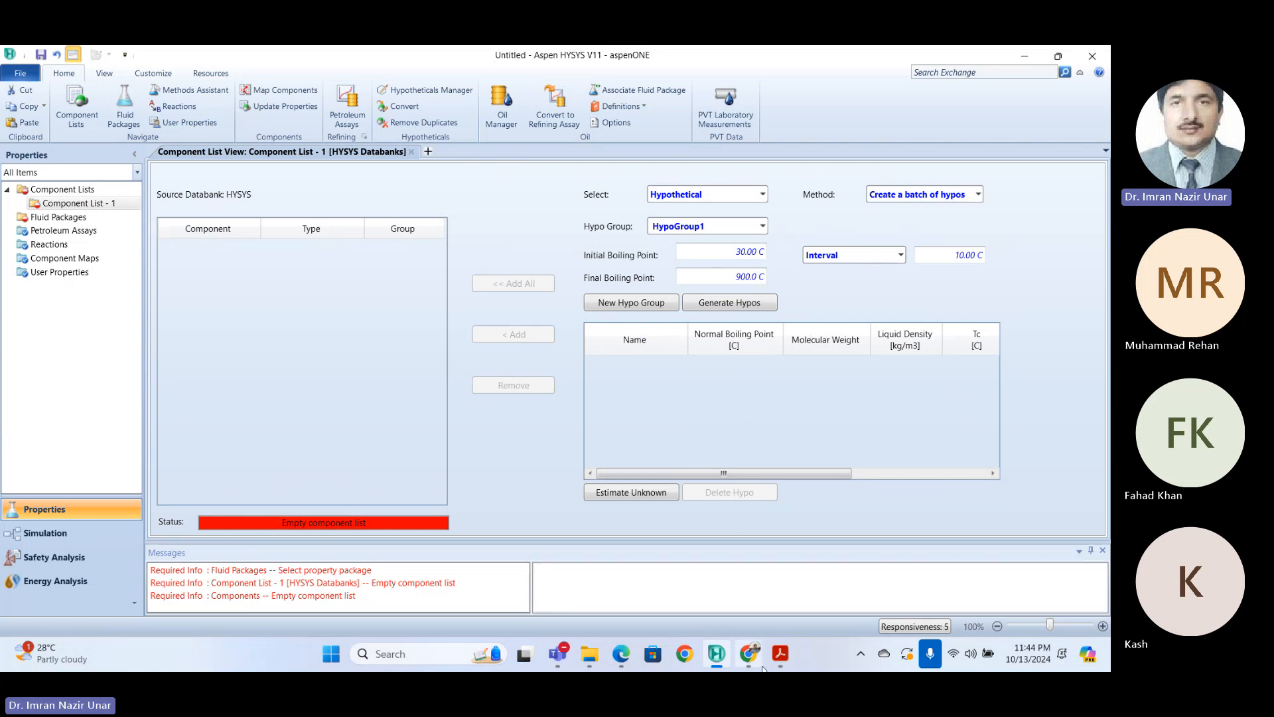
# Step: Generate hypothetical components in HypoGroup1 with initial boiling point 100 C, final boiling point 300 C and interval 50 C
pyautogui.moveTo(780, 653)
pyautogui.click(722, 258)
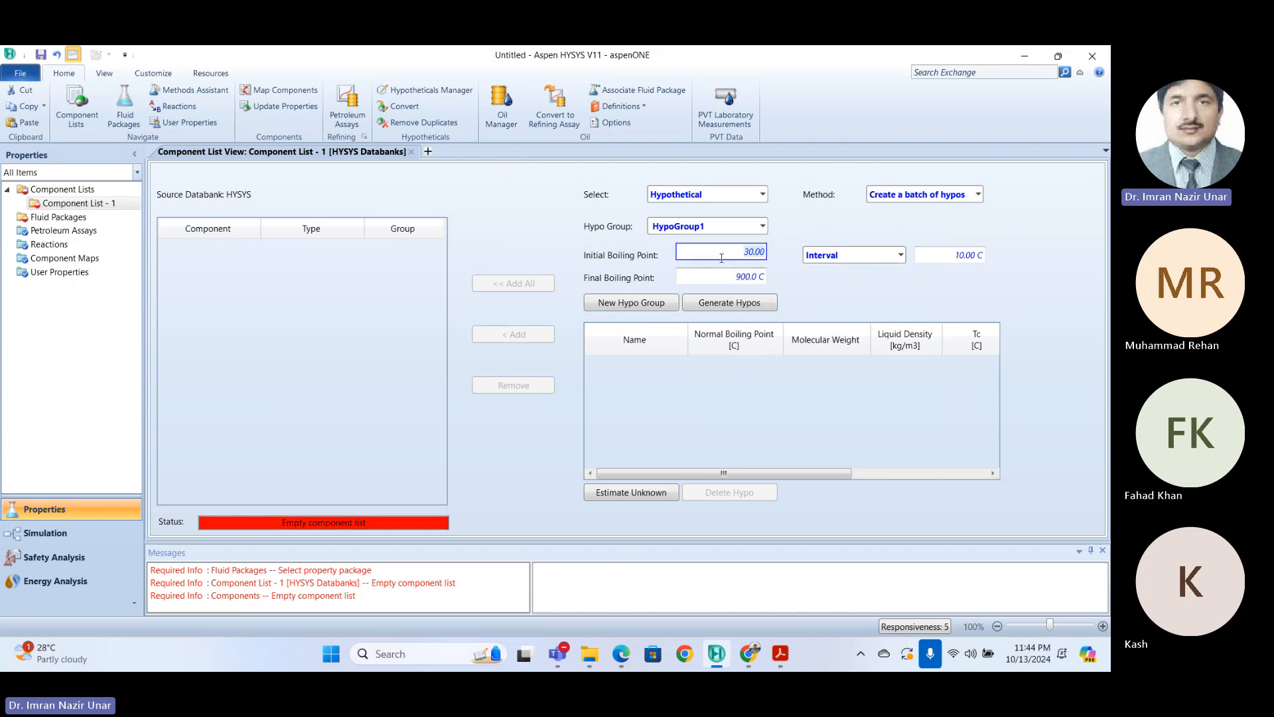
pyautogui.write('100')
pyautogui.click(738, 277)
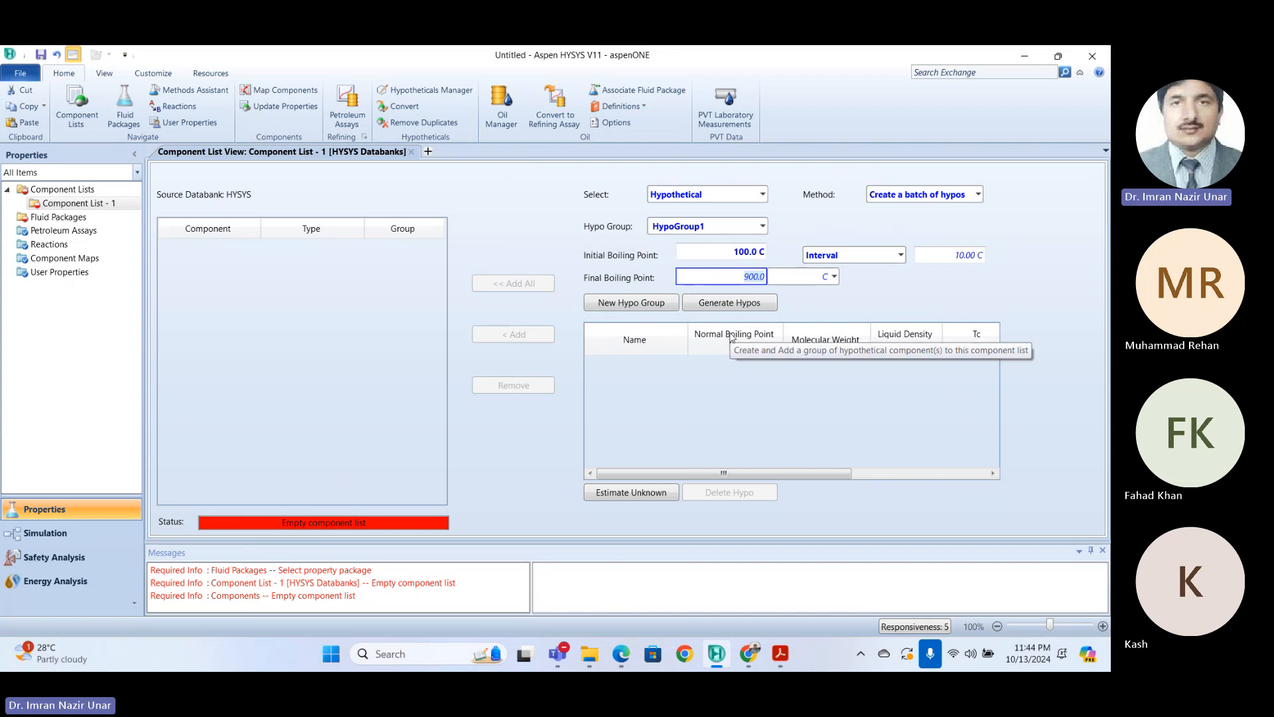
pyautogui.write('300')
pyautogui.click(956, 262)
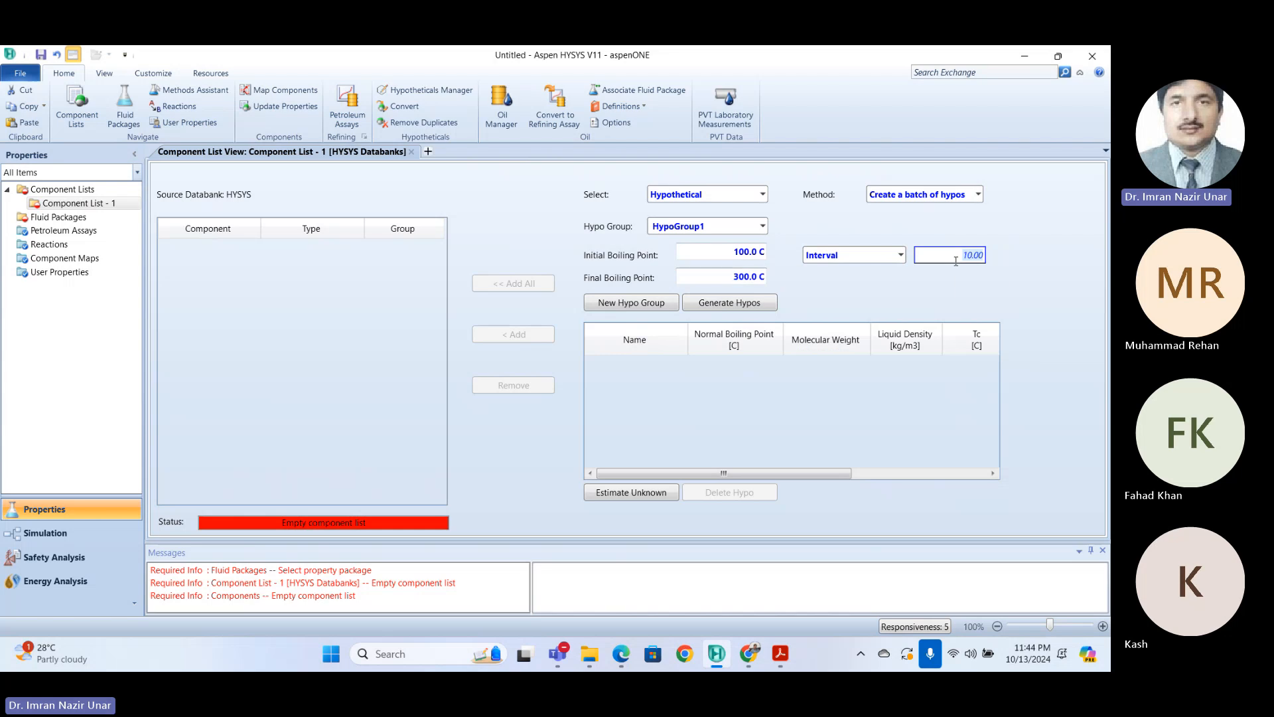
pyautogui.write('50')
pyautogui.press('Return')
pyautogui.click(744, 304)
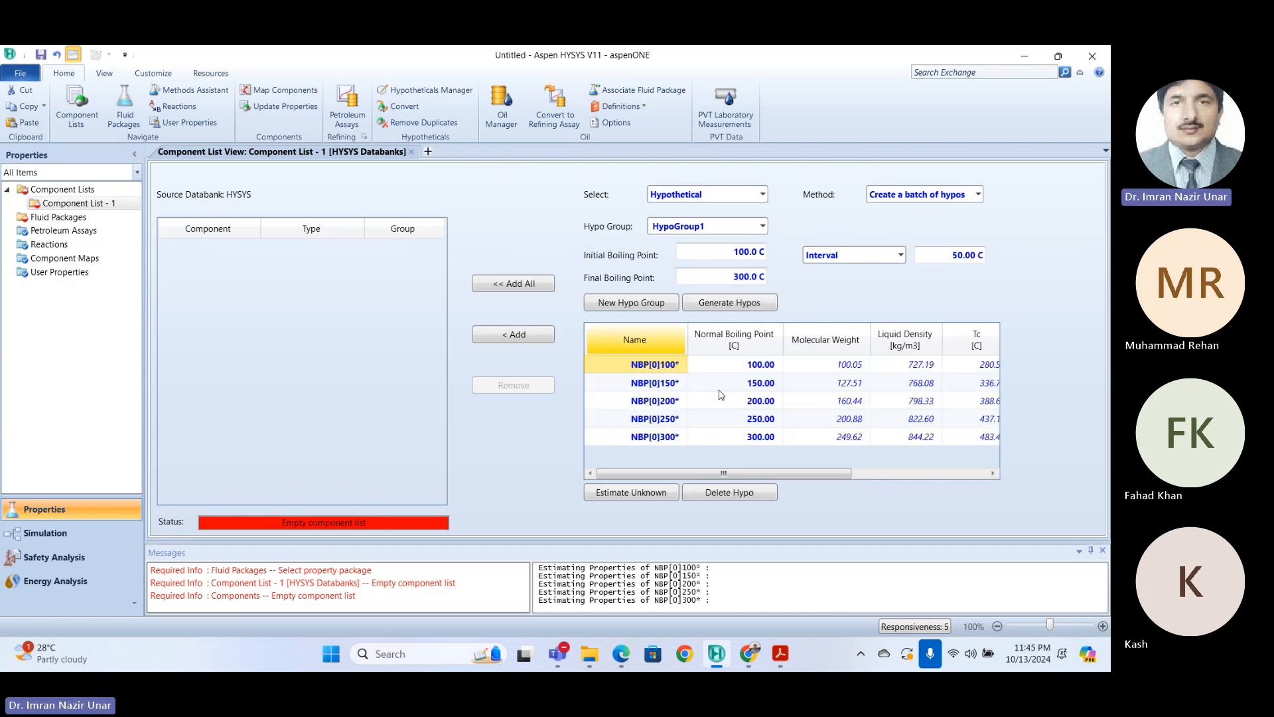
# Step: Examine the names and boiling points of the generated hypothetical components one by one
pyautogui.click(627, 382)
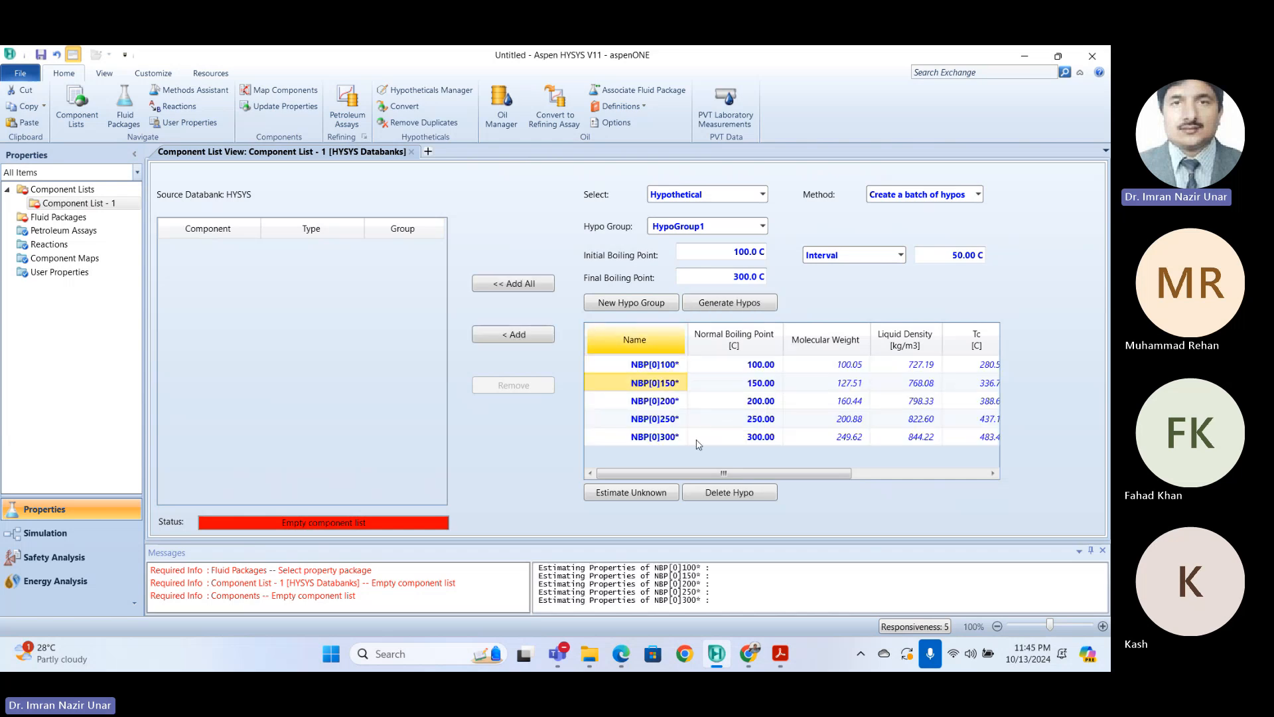
pyautogui.press('Down')
pyautogui.press('Down')
pyautogui.press('Down')
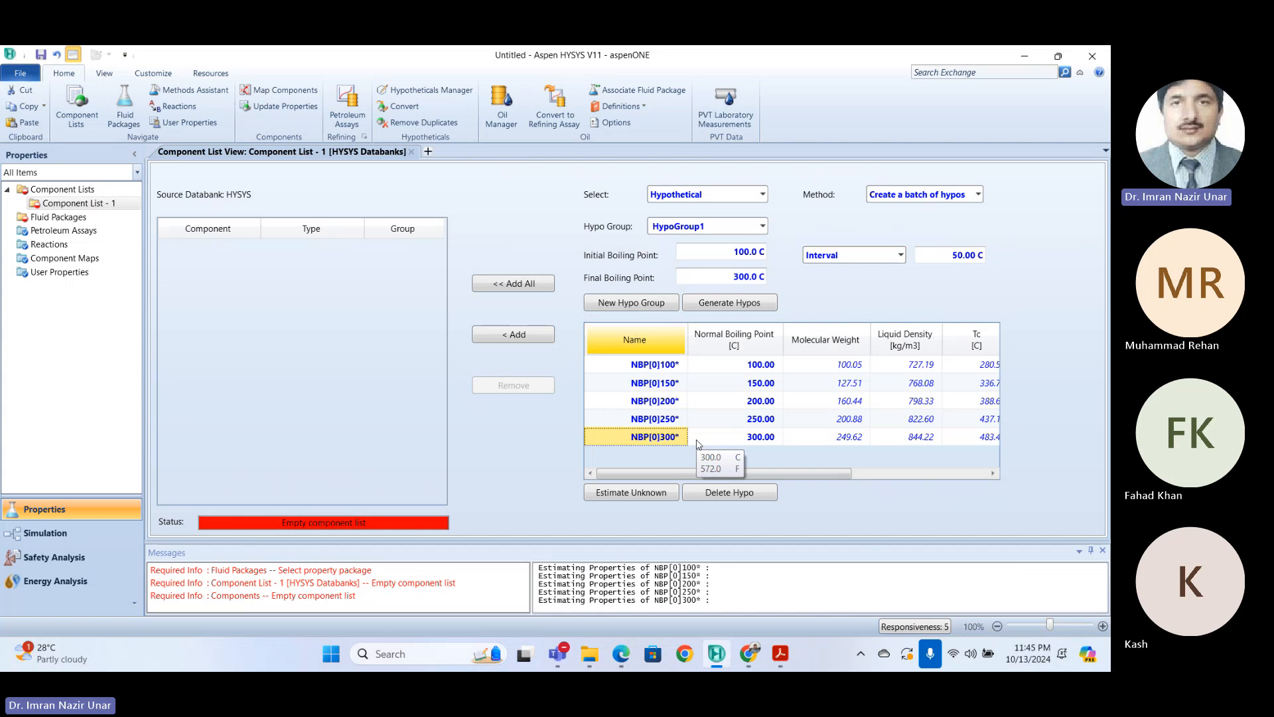
pyautogui.press('Up')
pyautogui.press('Up')
pyautogui.press('Up')
pyautogui.press('Up')
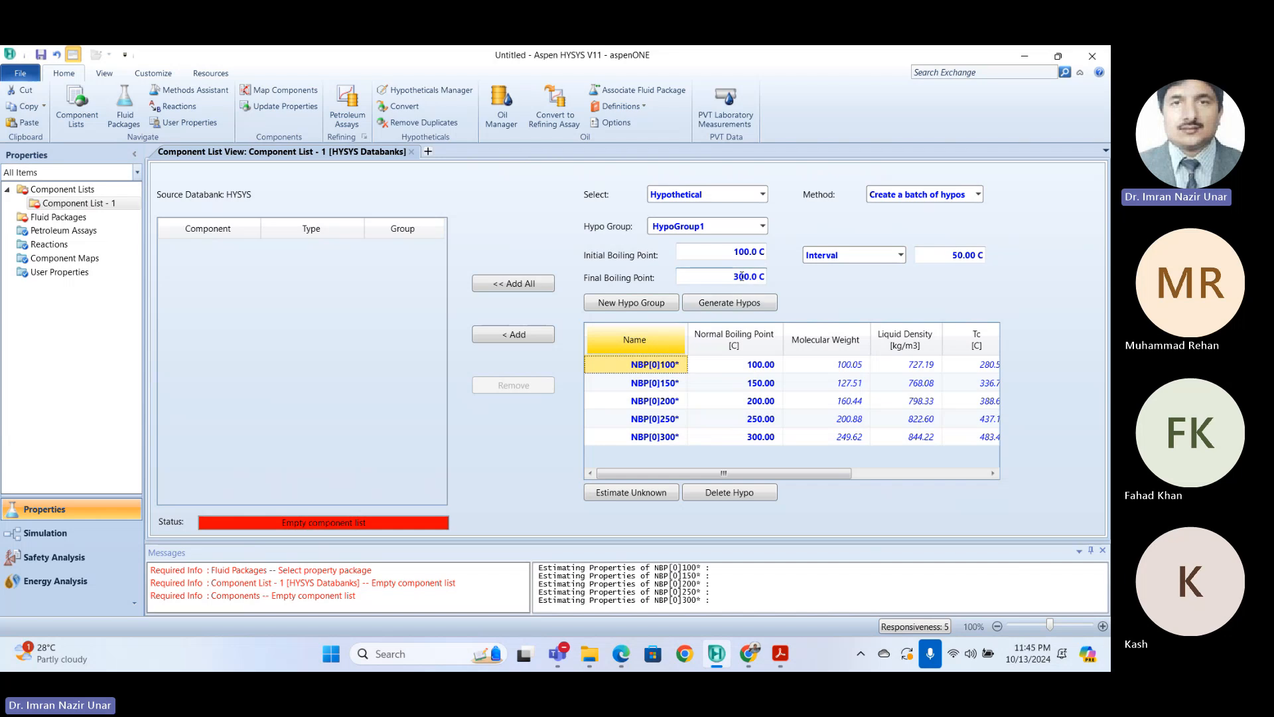
pyautogui.click(627, 383)
pyautogui.click(630, 400)
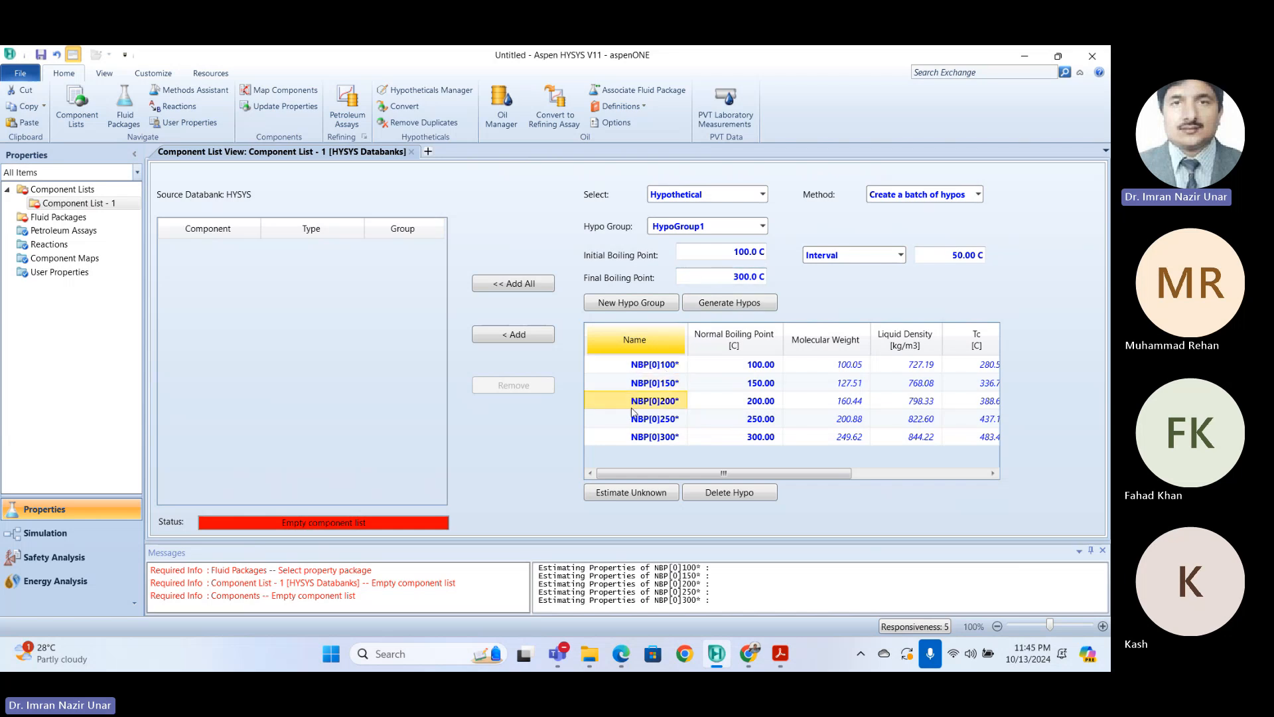
pyautogui.click(637, 419)
pyautogui.click(644, 438)
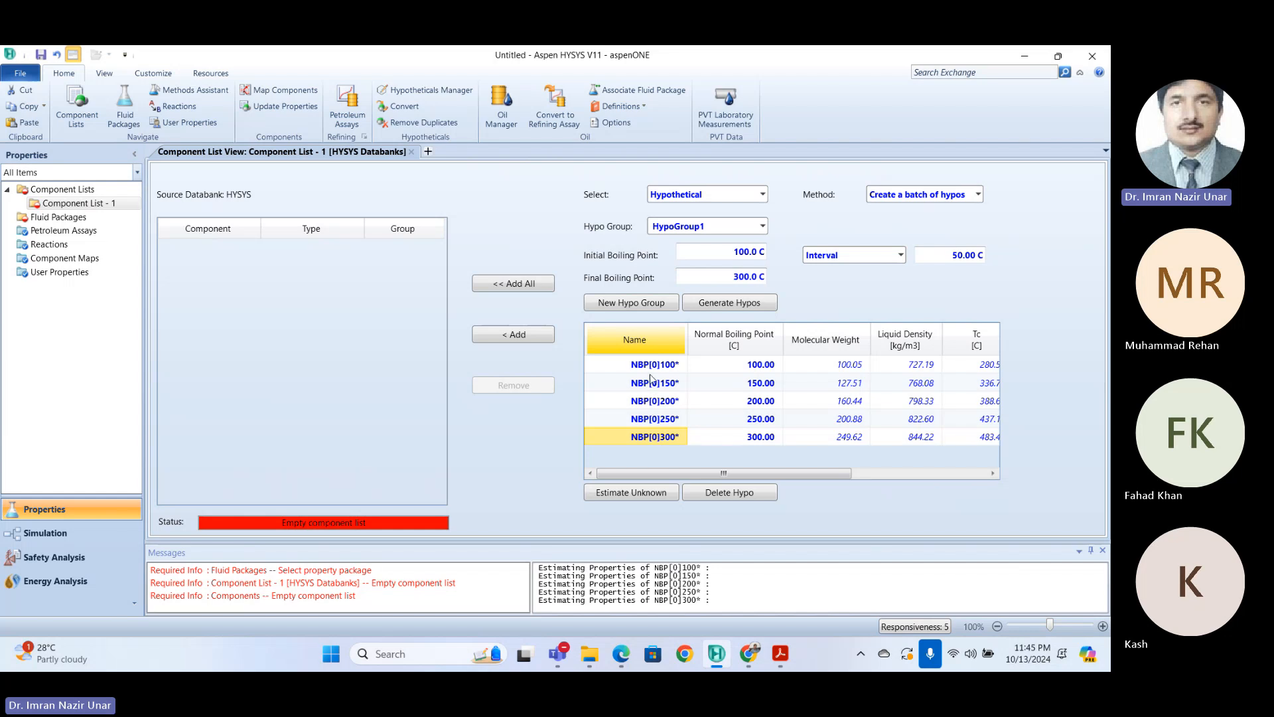
pyautogui.click(651, 381)
pyautogui.click(654, 367)
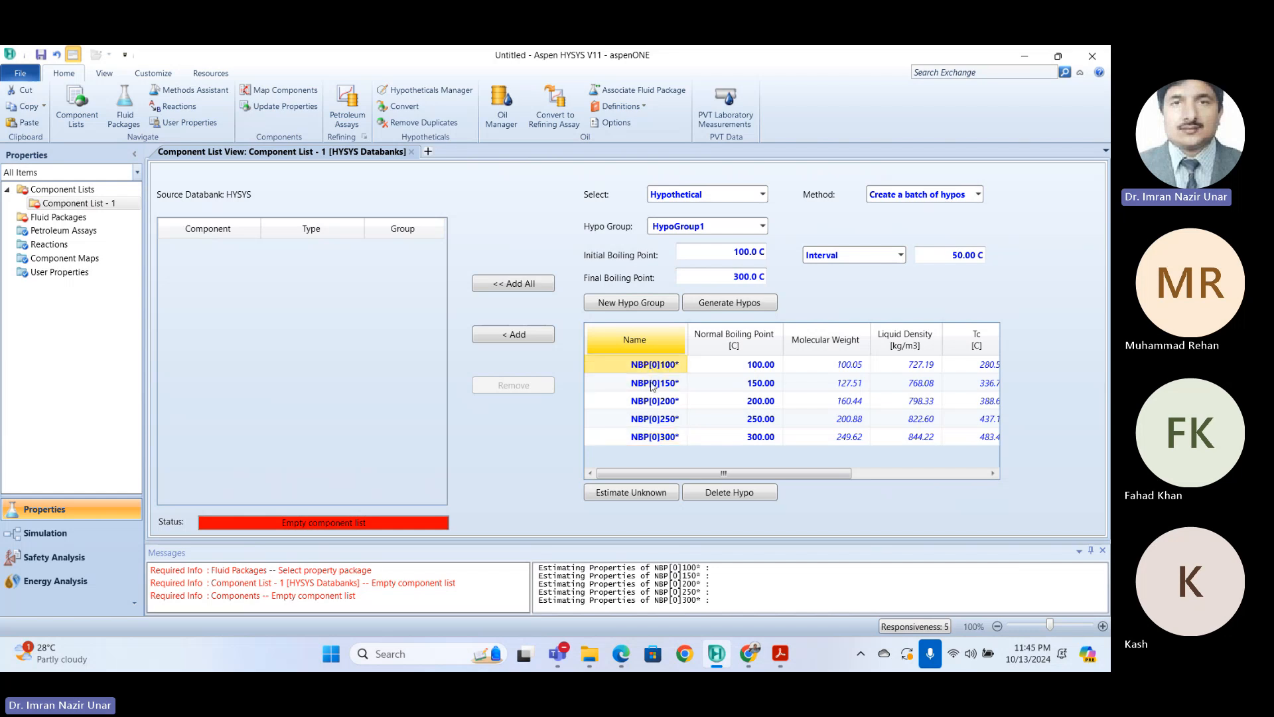
pyautogui.click(653, 385)
pyautogui.click(655, 402)
pyautogui.click(659, 422)
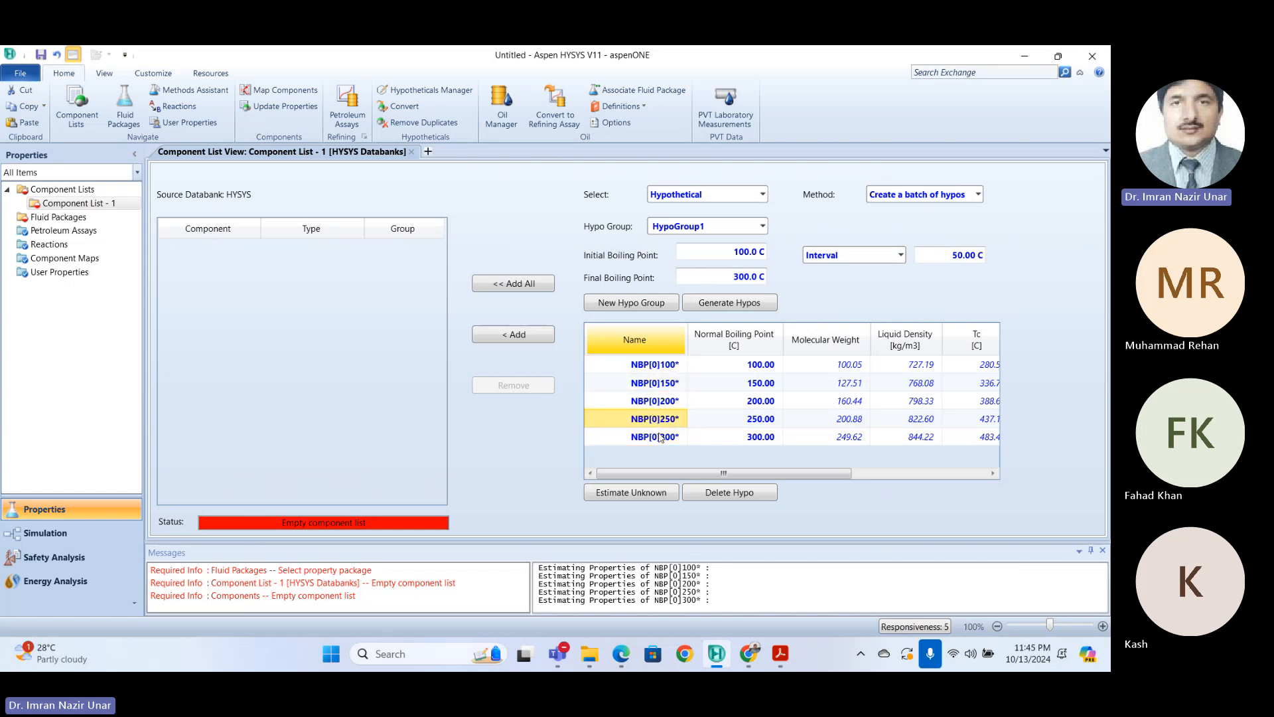
pyautogui.click(663, 438)
pyautogui.click(659, 369)
pyautogui.click(657, 385)
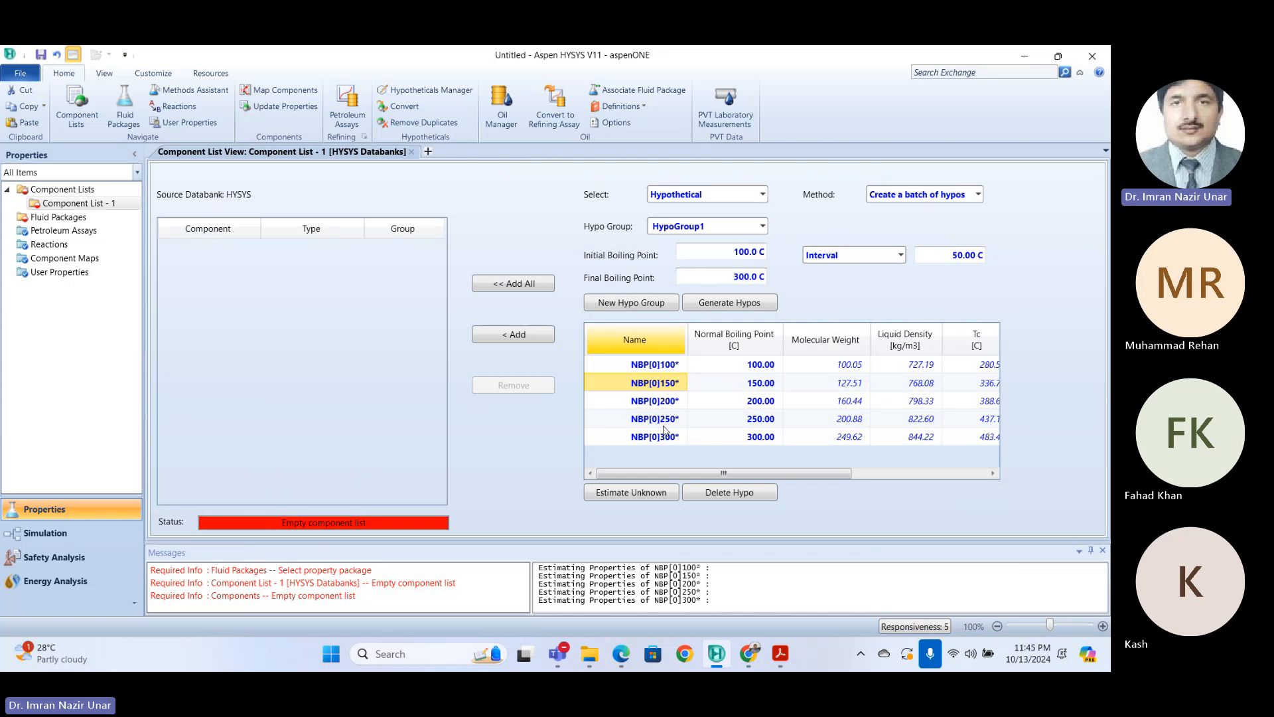
pyautogui.click(666, 425)
pyautogui.click(665, 402)
pyautogui.click(666, 384)
pyautogui.click(666, 366)
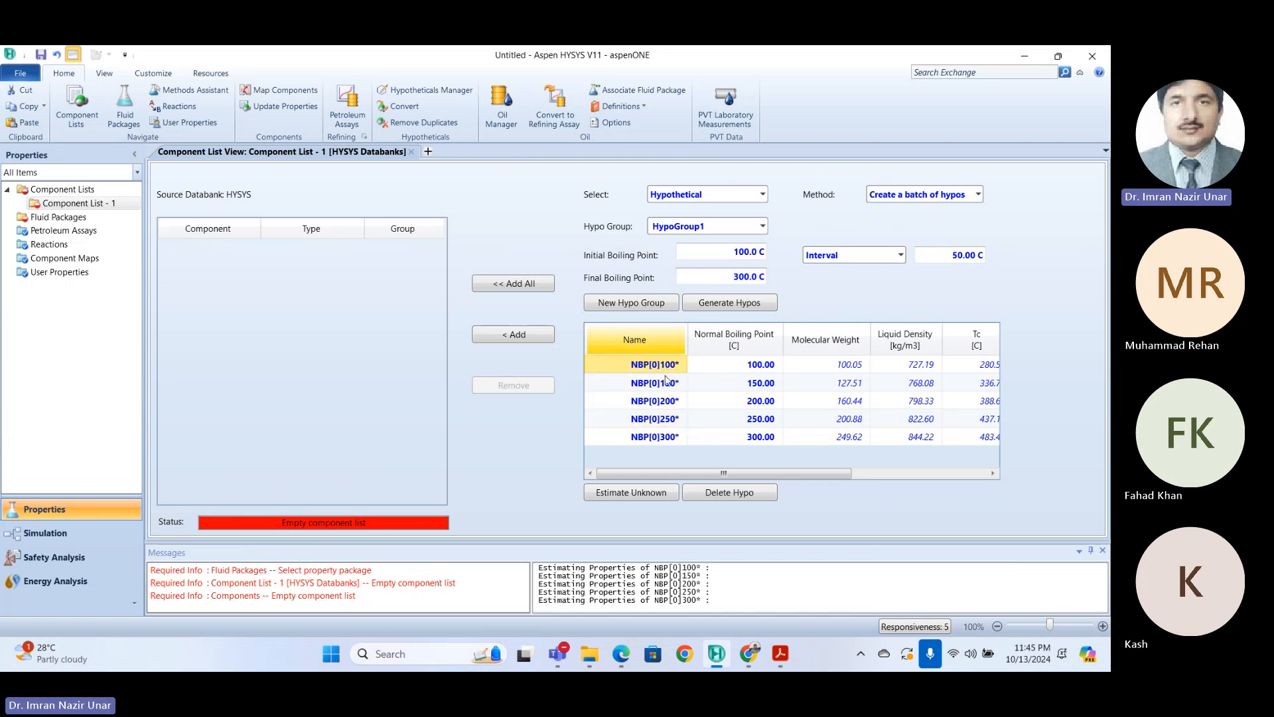
pyautogui.click(666, 387)
pyautogui.click(664, 402)
pyautogui.click(658, 437)
pyautogui.click(655, 418)
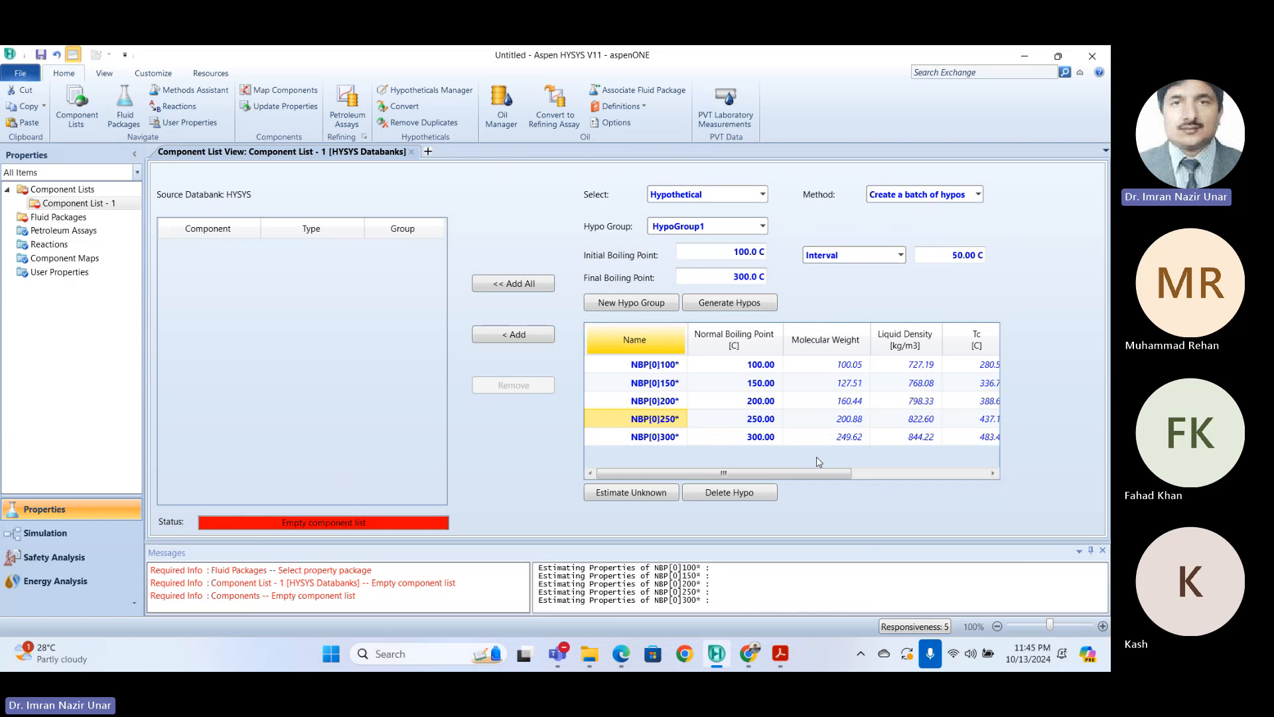
# Step: Add all the generated hypothetical components to the component list
pyautogui.moveTo(822, 473); pyautogui.dragTo(725, 451)
pyautogui.click(497, 284)
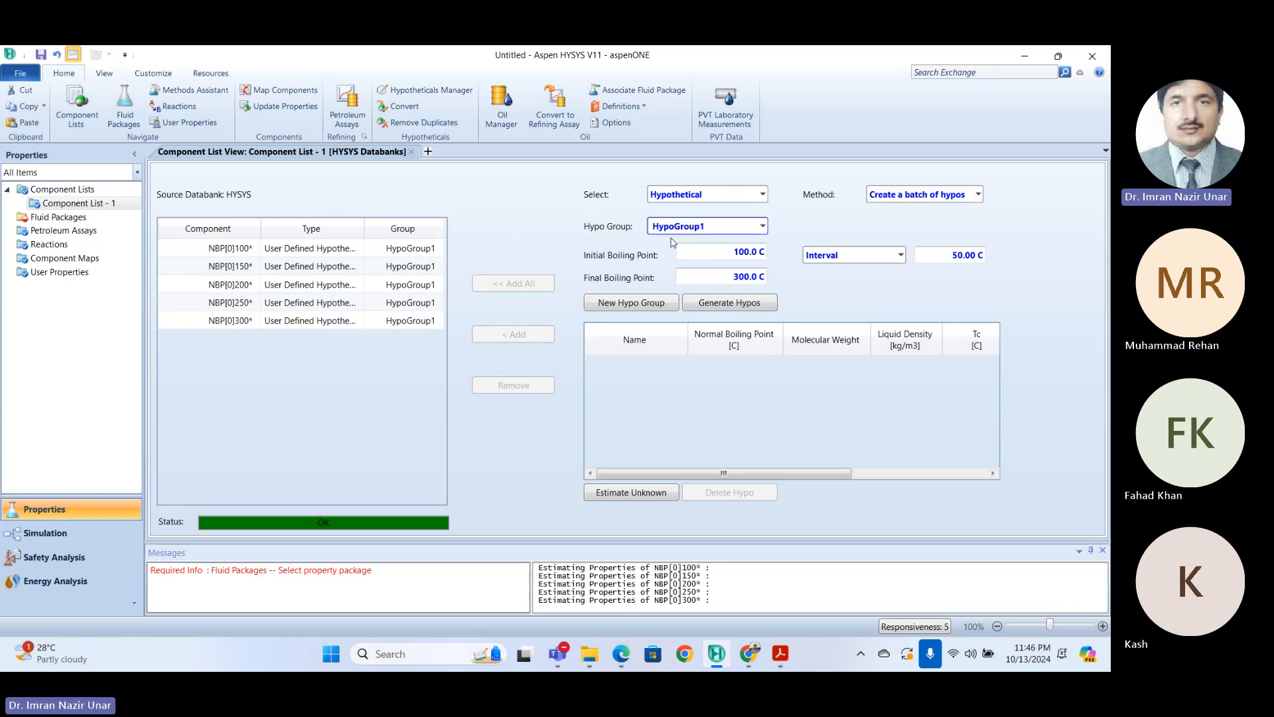
# Step: Switch the method to Create and Edit Hypos and create a new hypothetical component named Lignin
pyautogui.click(917, 195)
pyautogui.click(917, 216)
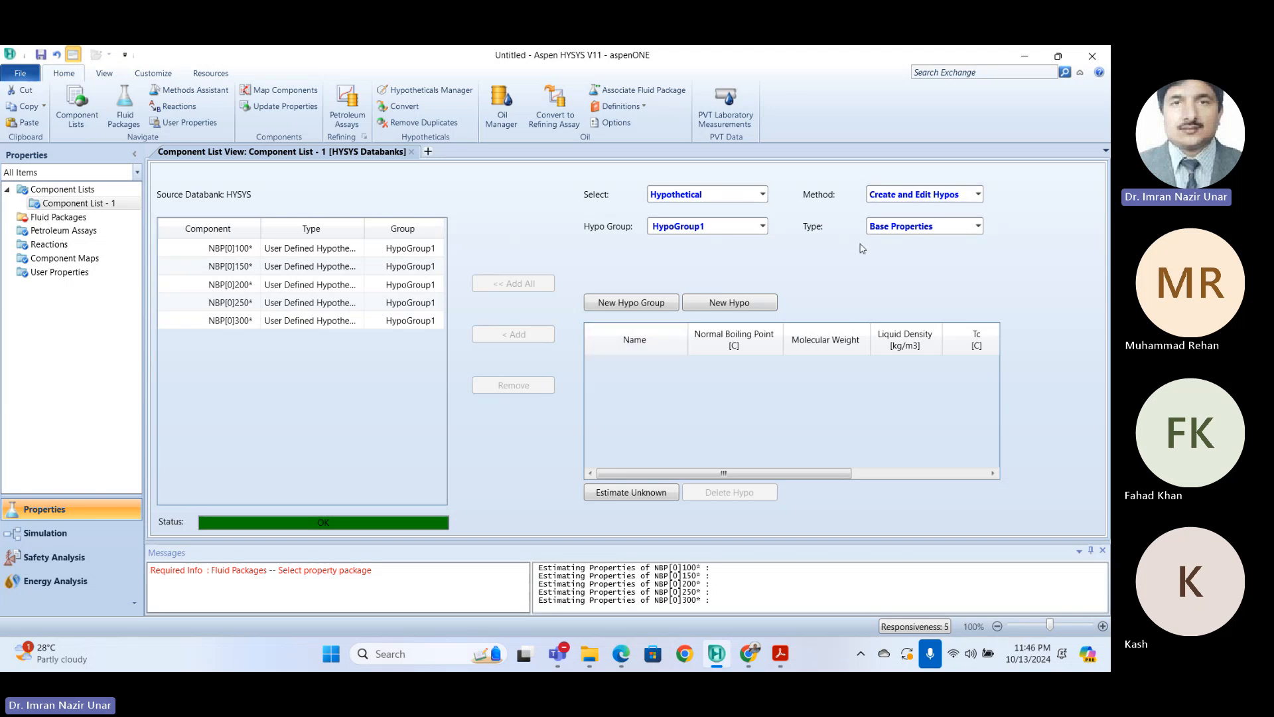
pyautogui.click(721, 303)
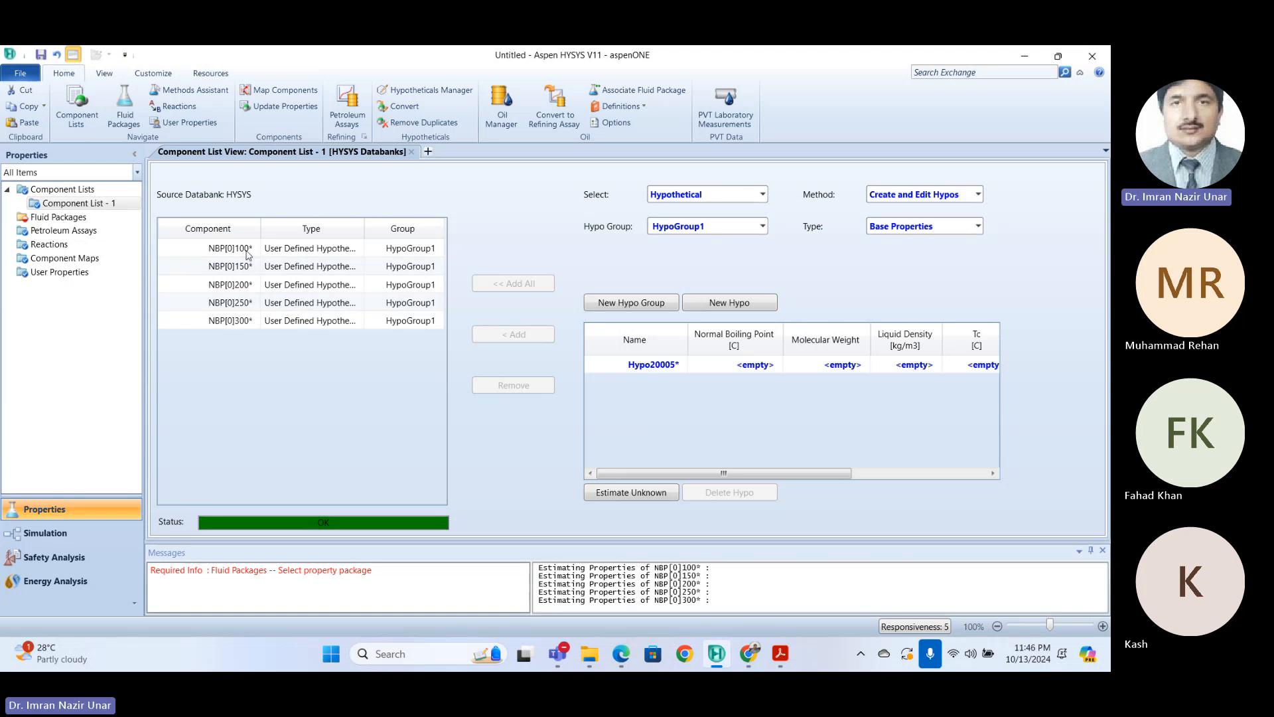
pyautogui.click(654, 366)
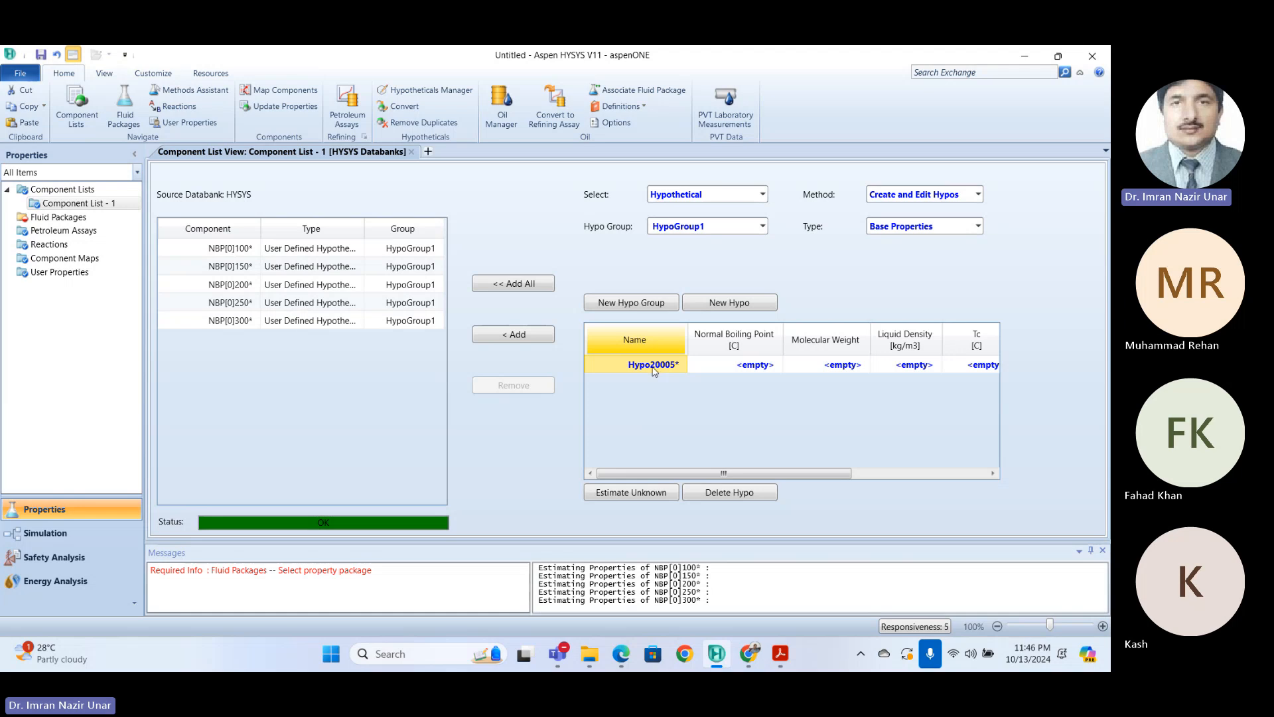
pyautogui.write('Lignin')
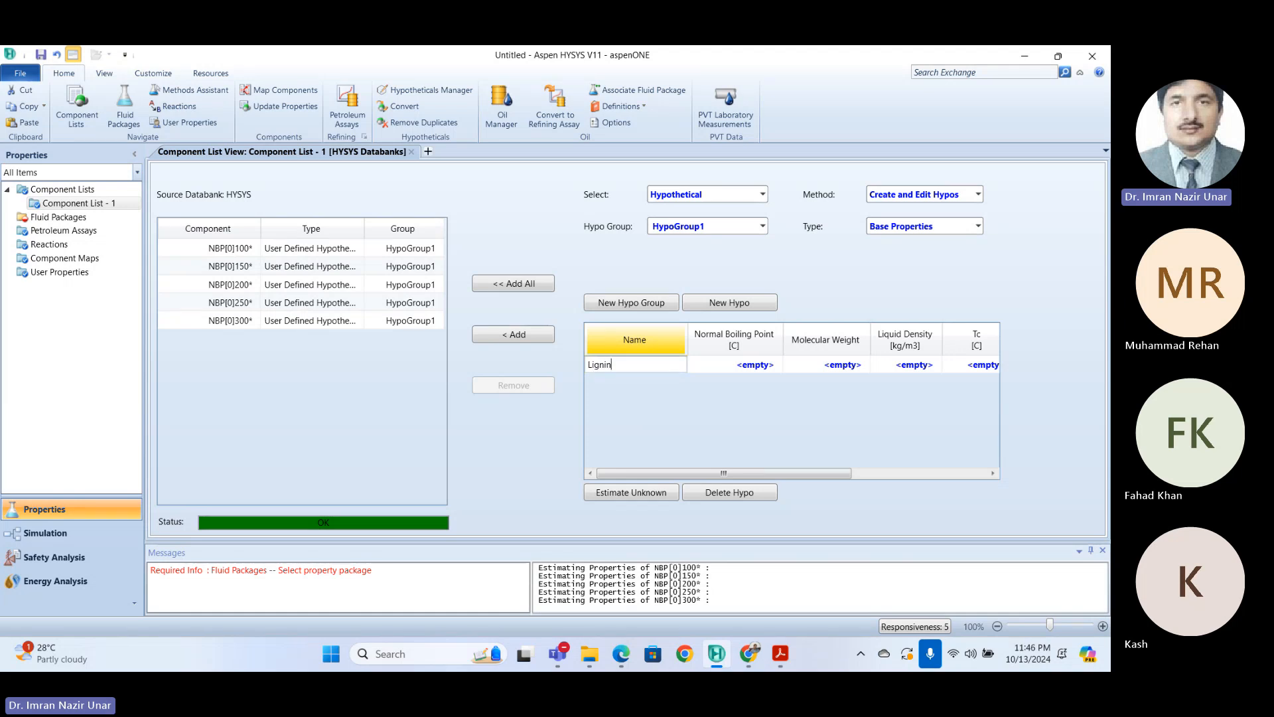
pyautogui.press('Return')
pyautogui.press('Right')
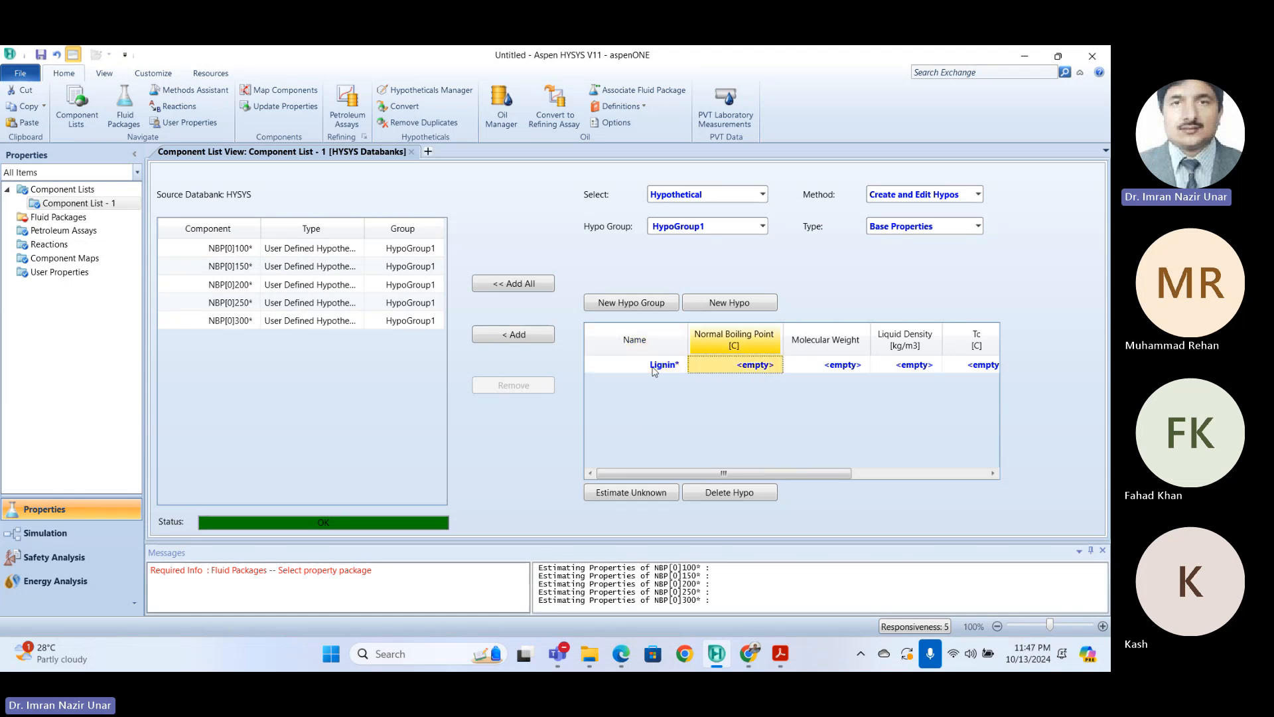
# Step: Set Lignin's normal boiling point to 120 C, molecular weight to 241 and liquid density to 365 kg/m3
pyautogui.press('Left')
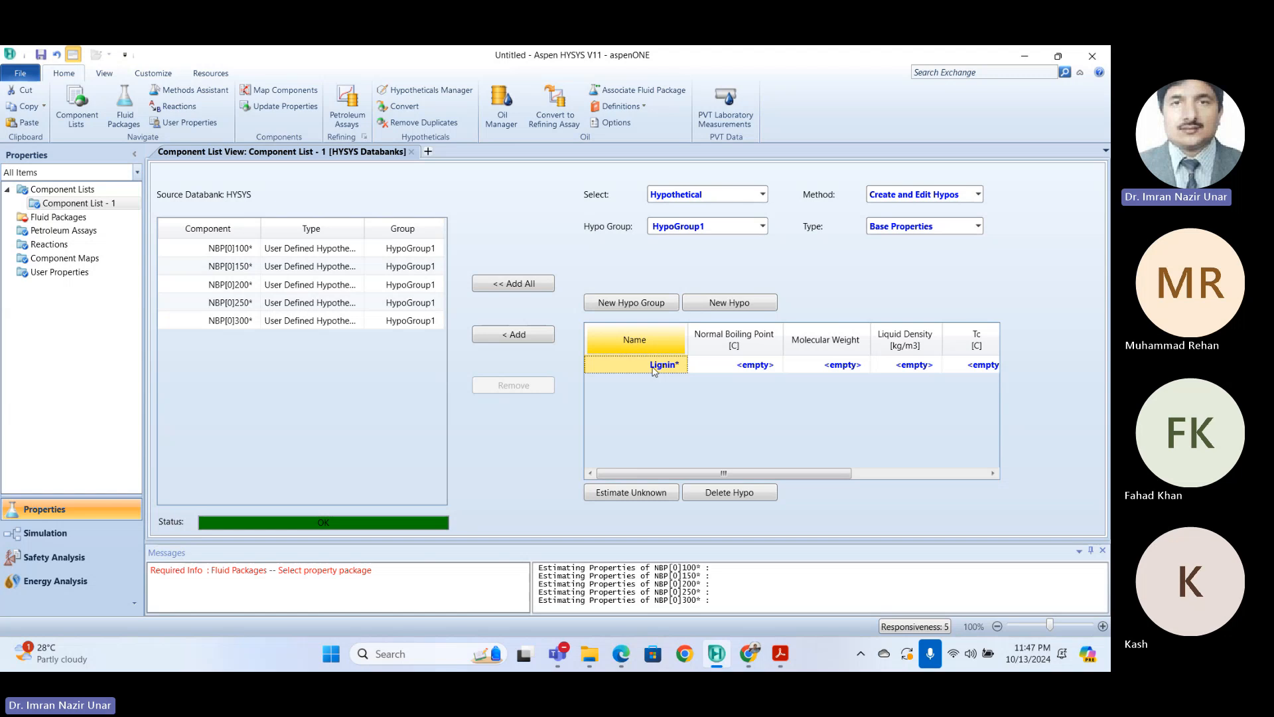
pyautogui.press('Right')
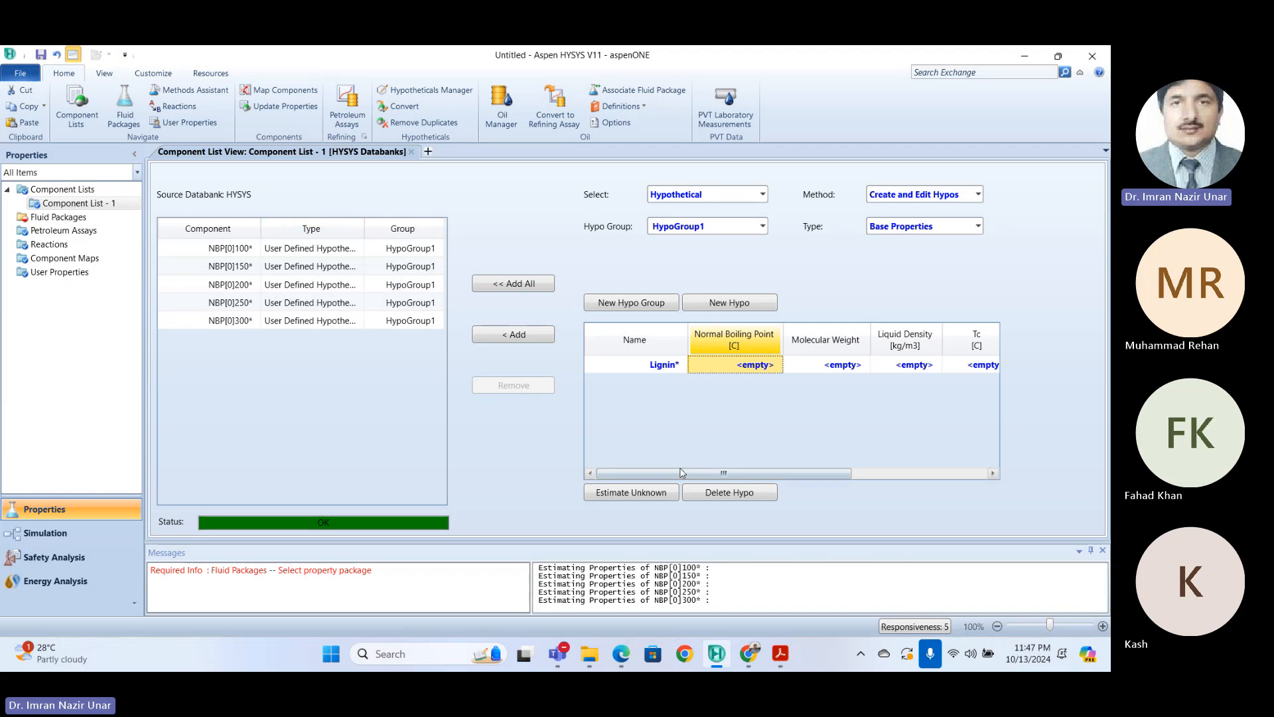
pyautogui.moveTo(680, 473)
pyautogui.mouseDown()
pyautogui.moveTo(826, 473)
pyautogui.moveTo(687, 473)
pyautogui.mouseUp()
pyautogui.press('Right')
pyautogui.press('Left')
pyautogui.write('120')
pyautogui.press('Return')
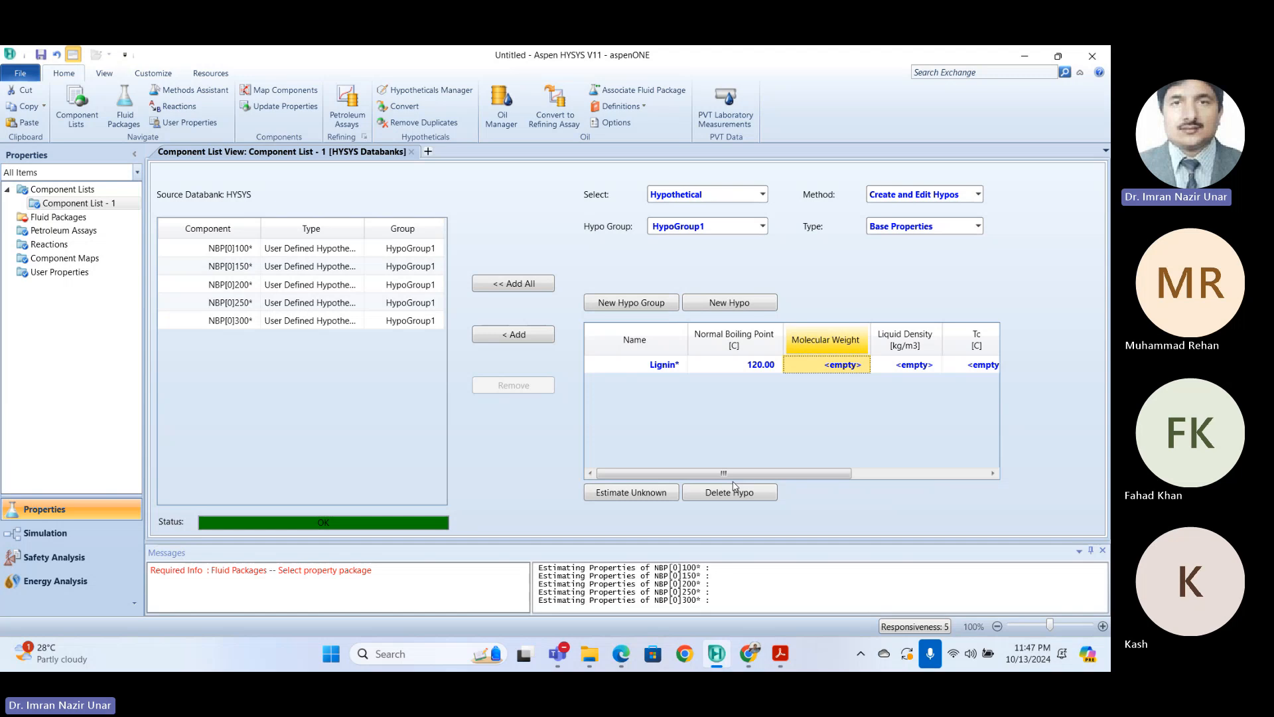
pyautogui.write('241')
pyautogui.press('Return')
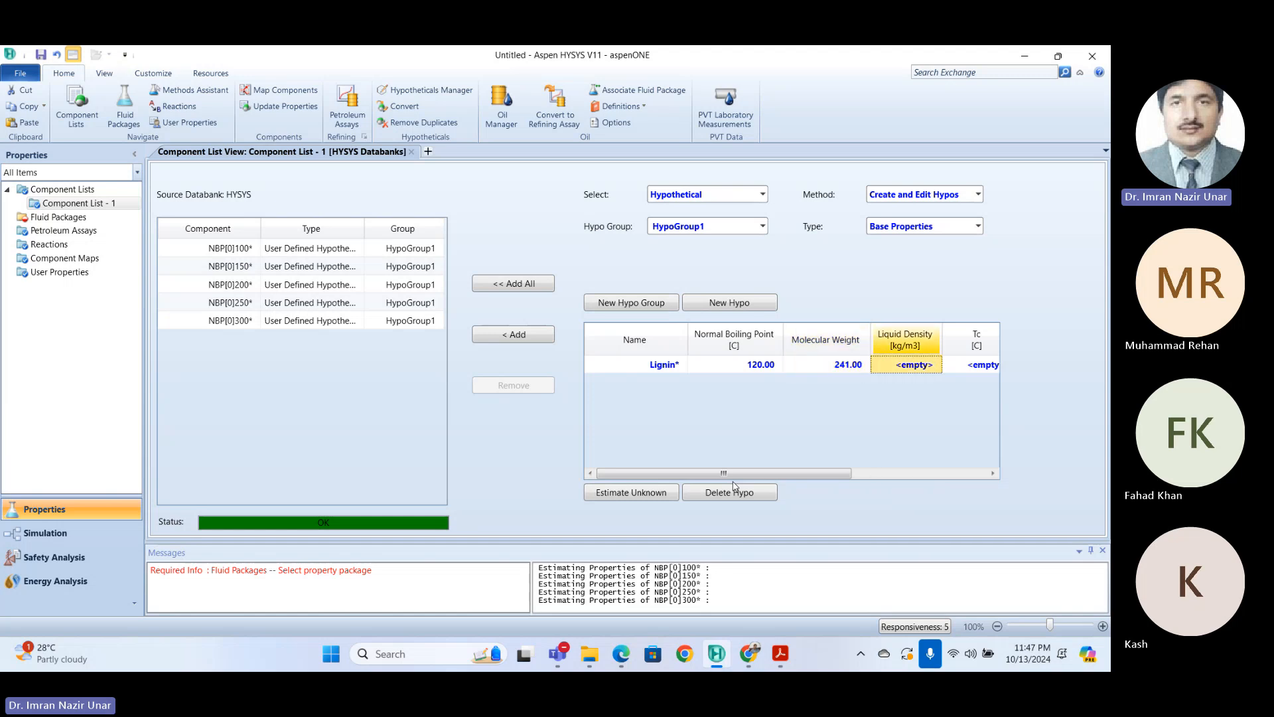
pyautogui.write('365')
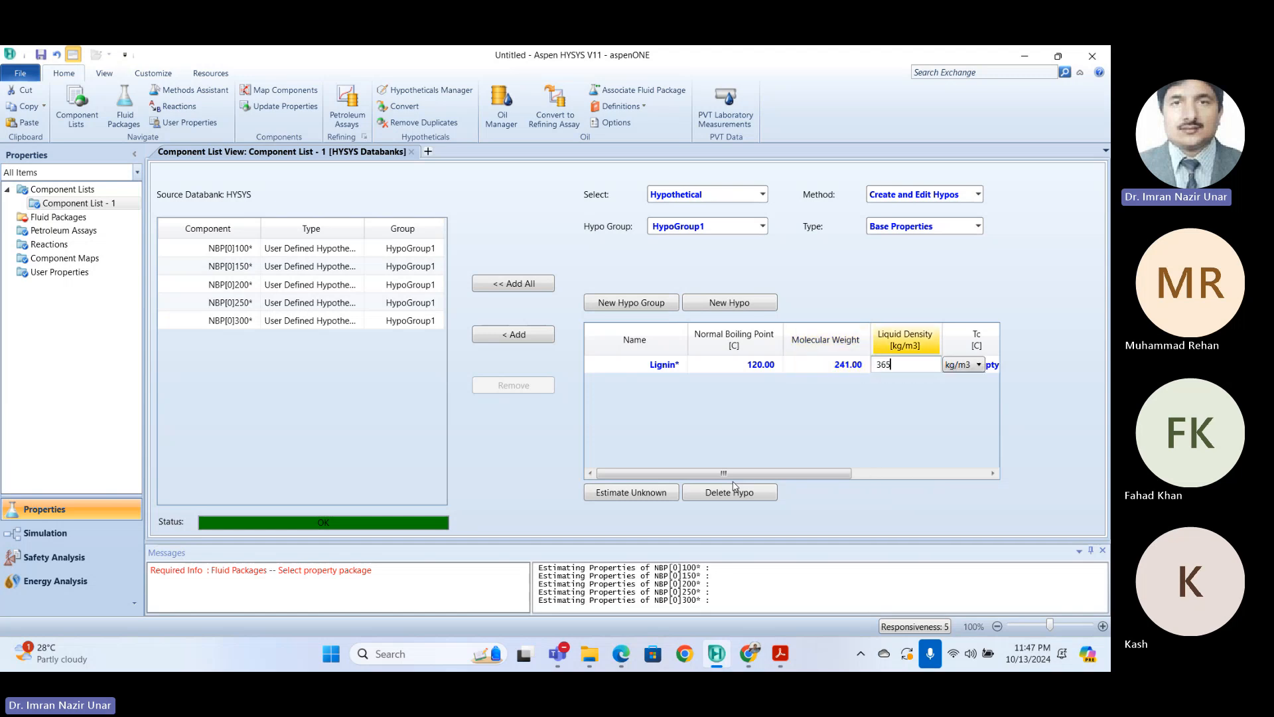
pyautogui.press('Return')
# Step: Estimate the unknown properties of the Lignin hypothetical component, including its critical properties and accentricity
pyautogui.press('Right')
pyautogui.press('Right')
pyautogui.press('Right')
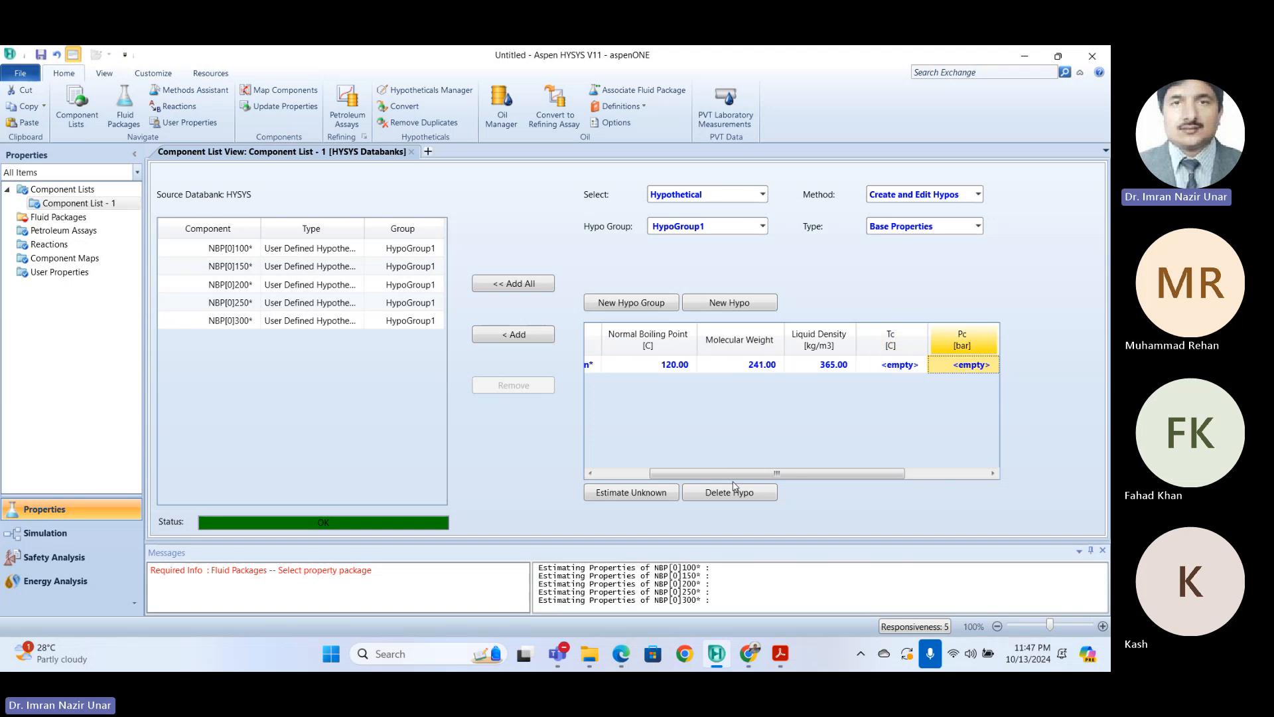
pyautogui.press('Left')
pyautogui.press('Left')
pyautogui.press('Left')
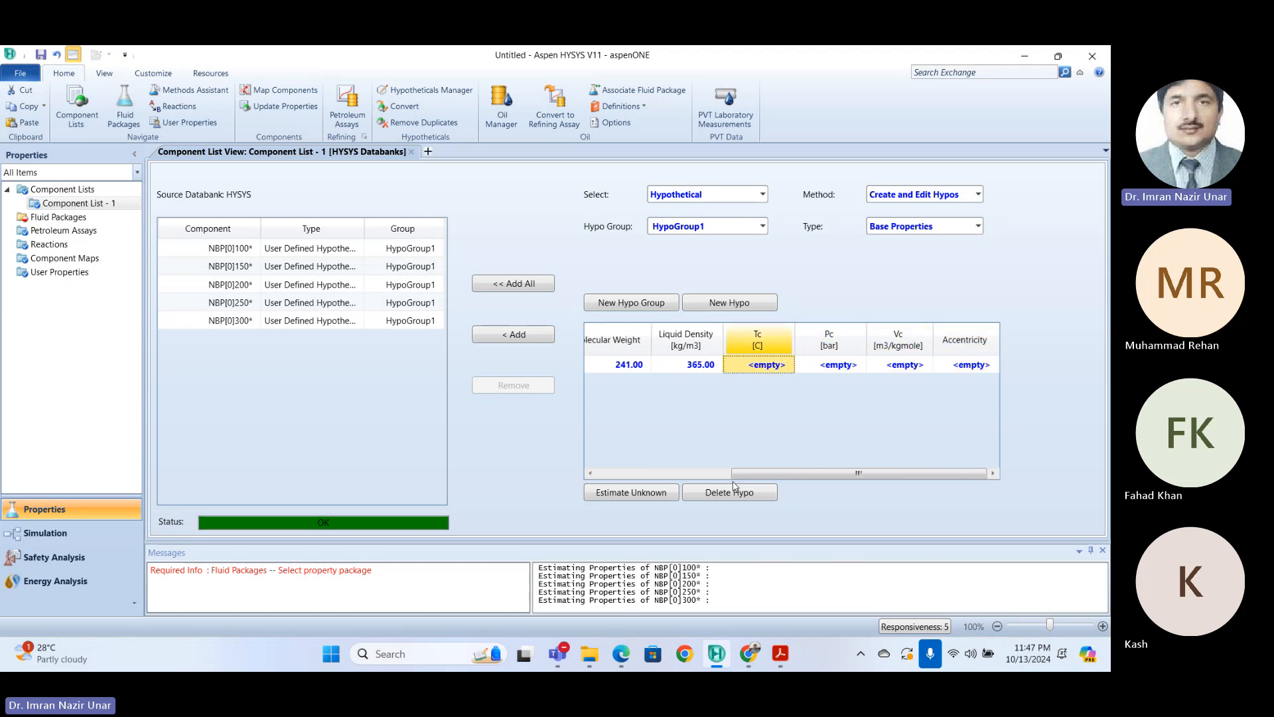
pyautogui.click(634, 492)
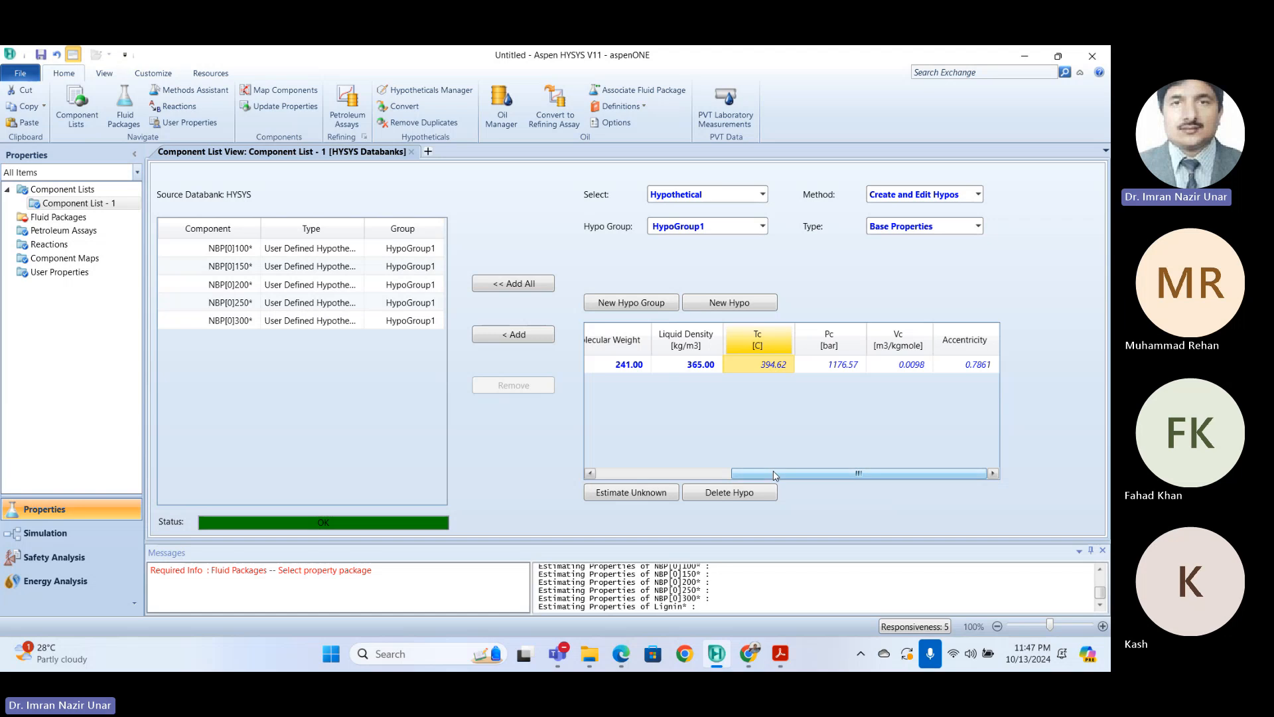
# Step: Add the Lignin hypothetical component to the component list
pyautogui.moveTo(774, 475)
pyautogui.mouseDown()
pyautogui.moveTo(729, 475)
pyautogui.moveTo(776, 475)
pyautogui.mouseUp()
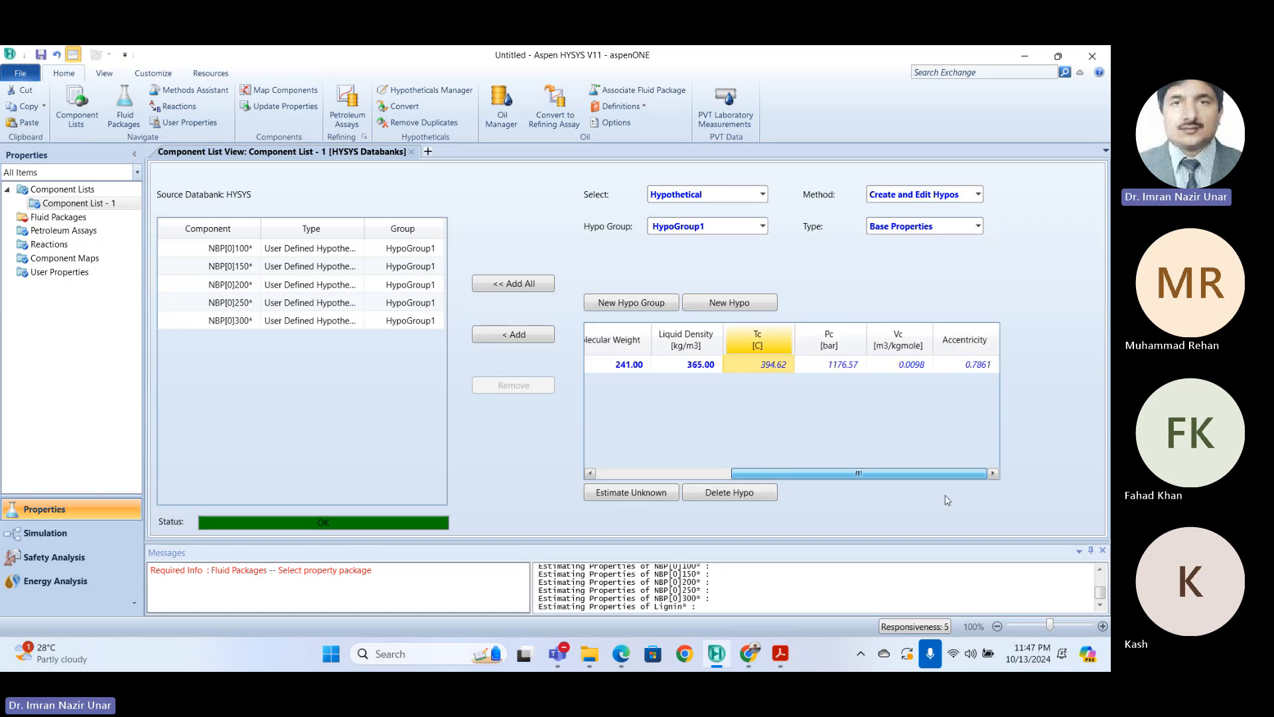
pyautogui.moveTo(859, 474); pyautogui.dragTo(667, 466)
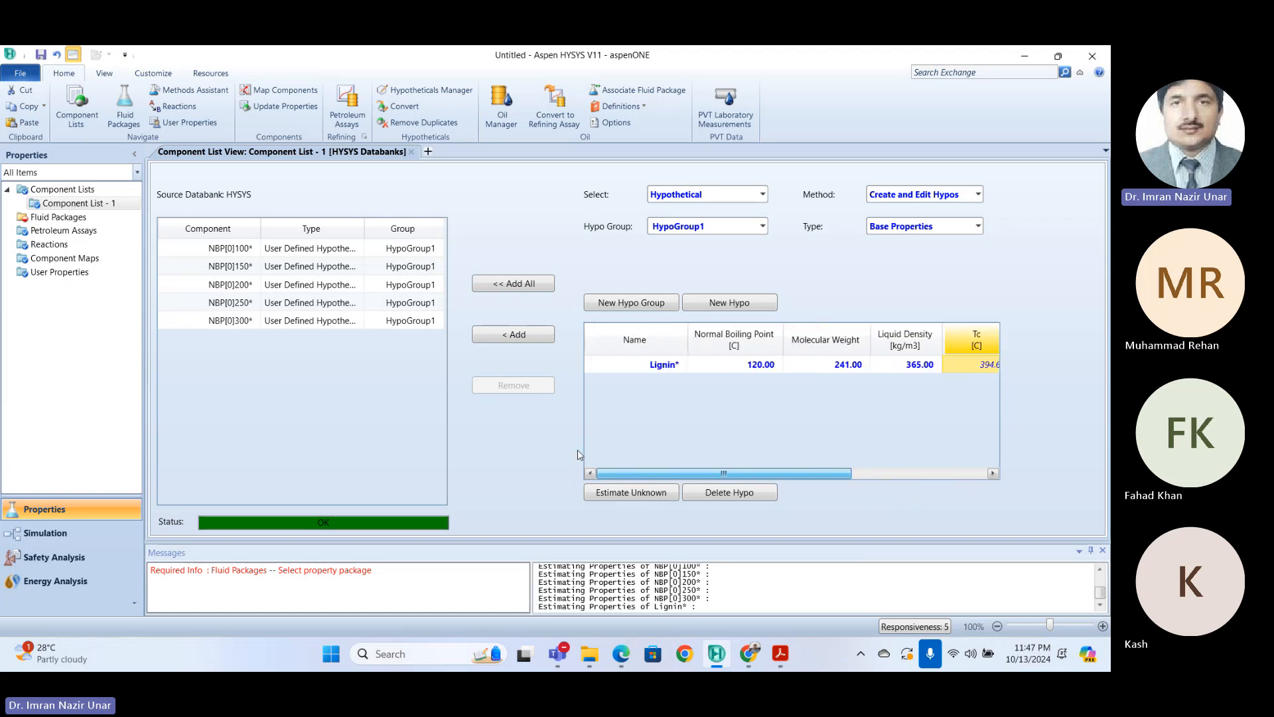
pyautogui.moveTo(578, 450); pyautogui.dragTo(638, 456)
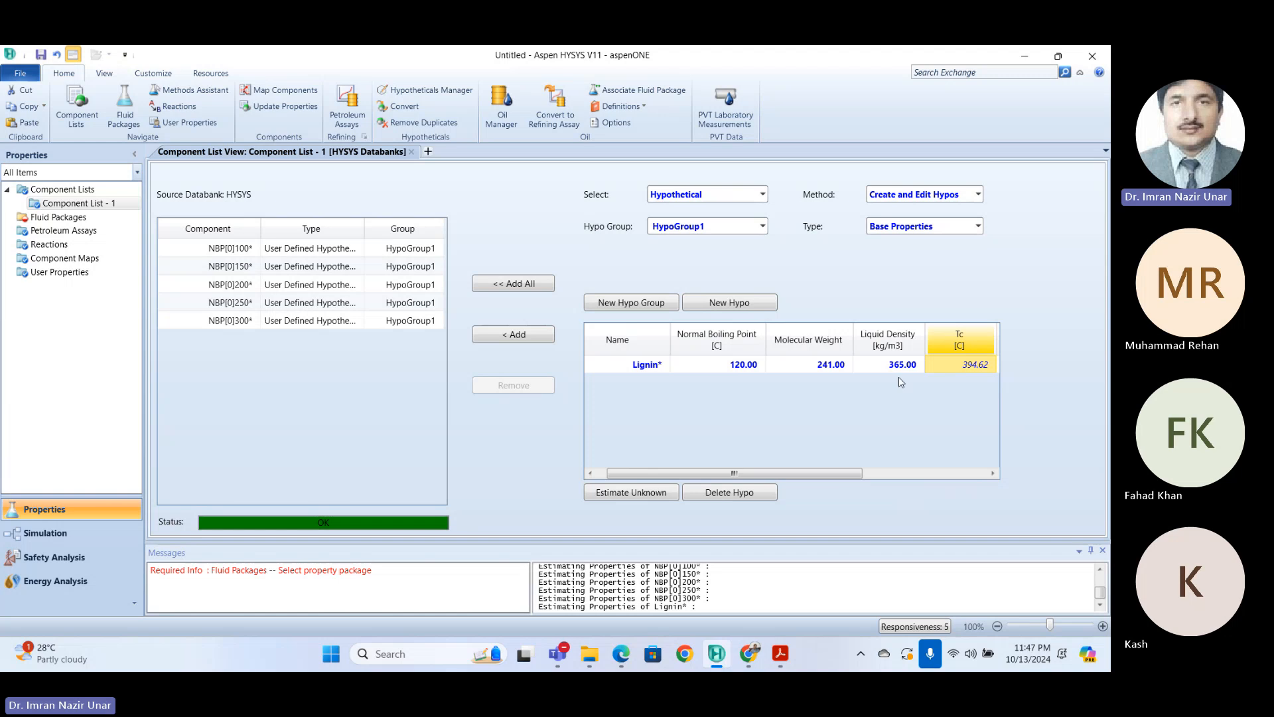
pyautogui.moveTo(804, 475); pyautogui.dragTo(930, 477)
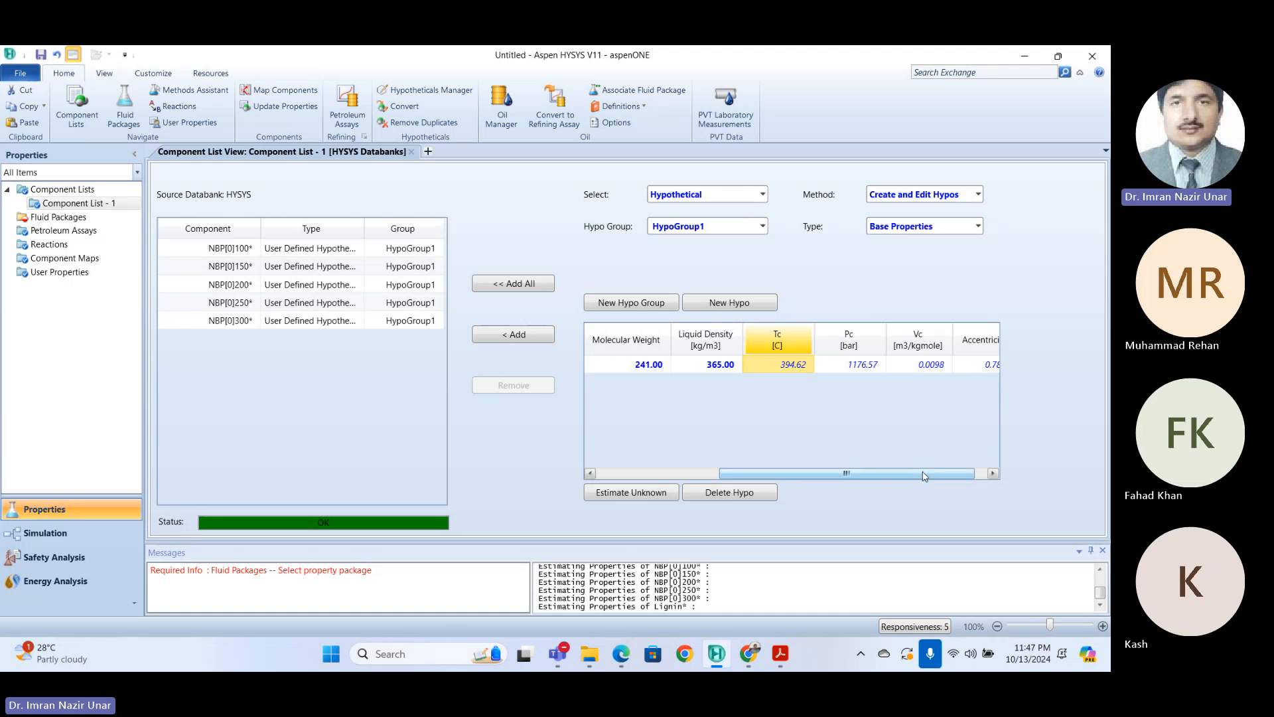
pyautogui.moveTo(893, 474)
pyautogui.mouseDown()
pyautogui.moveTo(770, 474)
pyautogui.moveTo(895, 473)
pyautogui.mouseUp()
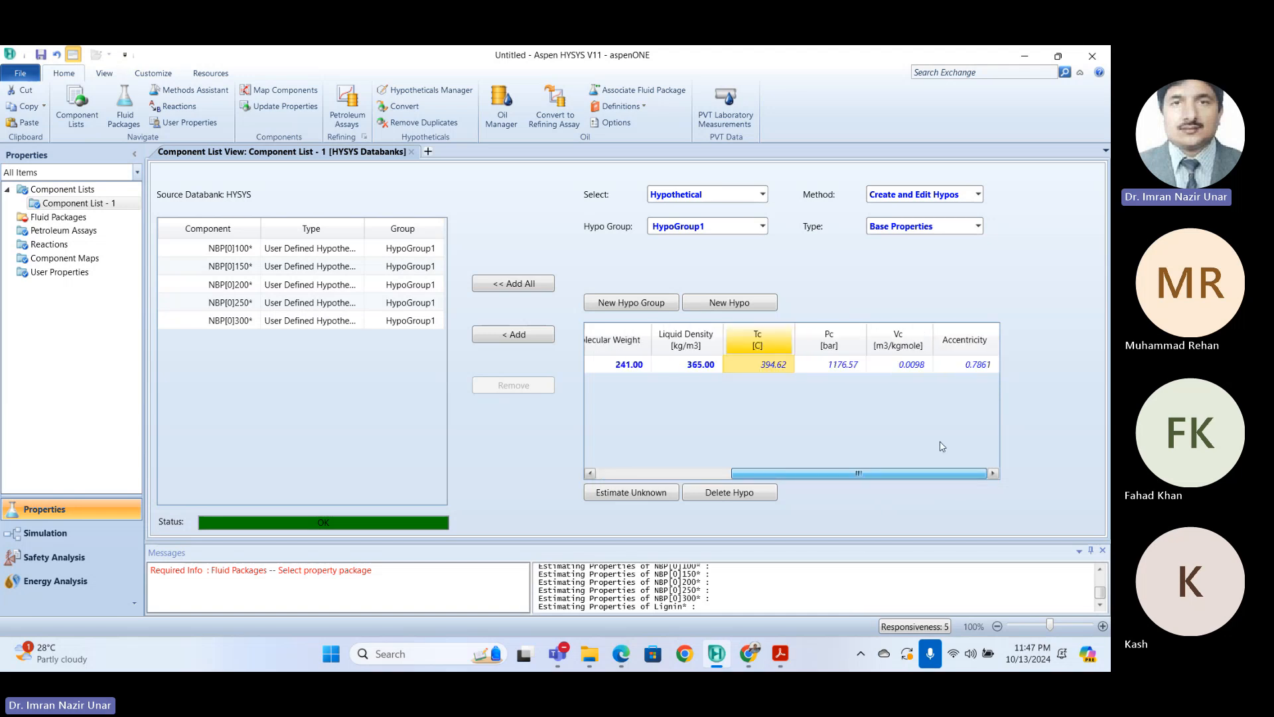
pyautogui.moveTo(808, 473); pyautogui.dragTo(674, 474)
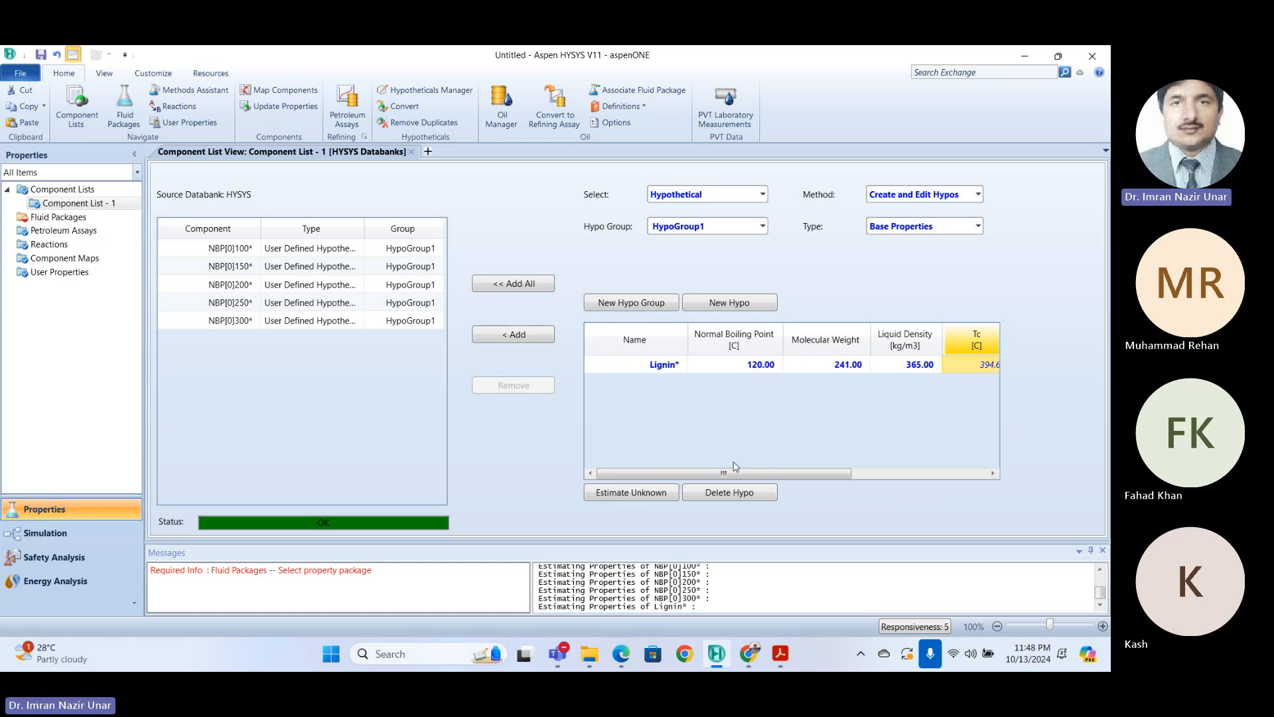
pyautogui.click(522, 335)
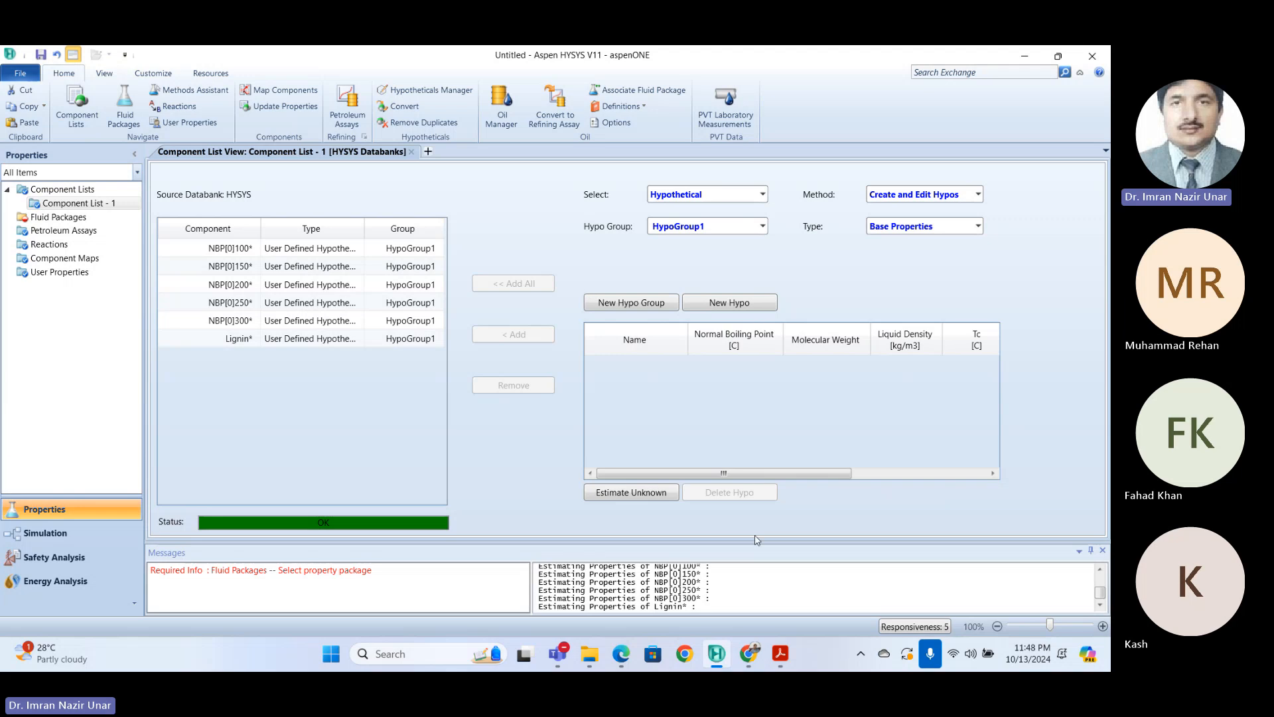
# Step: Consult the Prop-005H lesson PDF on hypothetical components and petroleum assays, and return to Aspen HYSYS
pyautogui.click(781, 655)
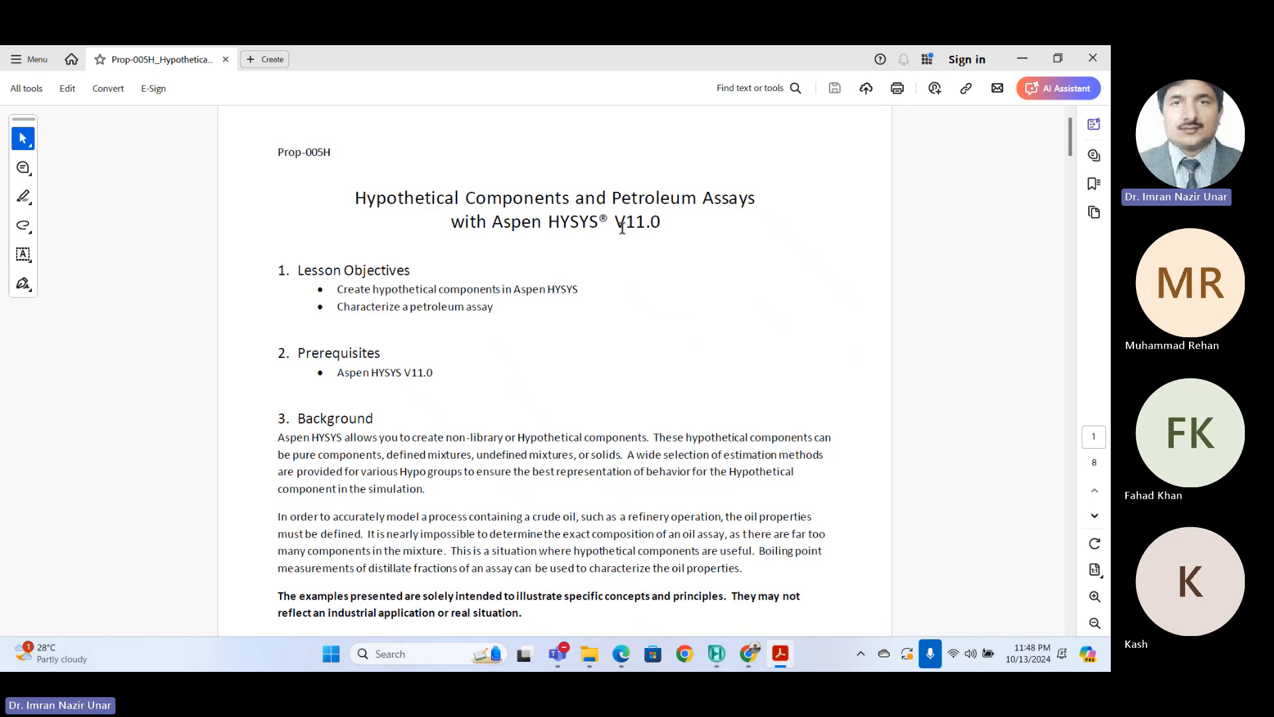
pyautogui.moveTo(1070, 129)
pyautogui.mouseDown()
pyautogui.moveTo(1071, 163)
pyautogui.moveTo(1069, 116)
pyautogui.moveTo(1070, 176)
pyautogui.moveTo(1060, 120)
pyautogui.mouseUp()
pyautogui.scroll(-2, 598, 274)
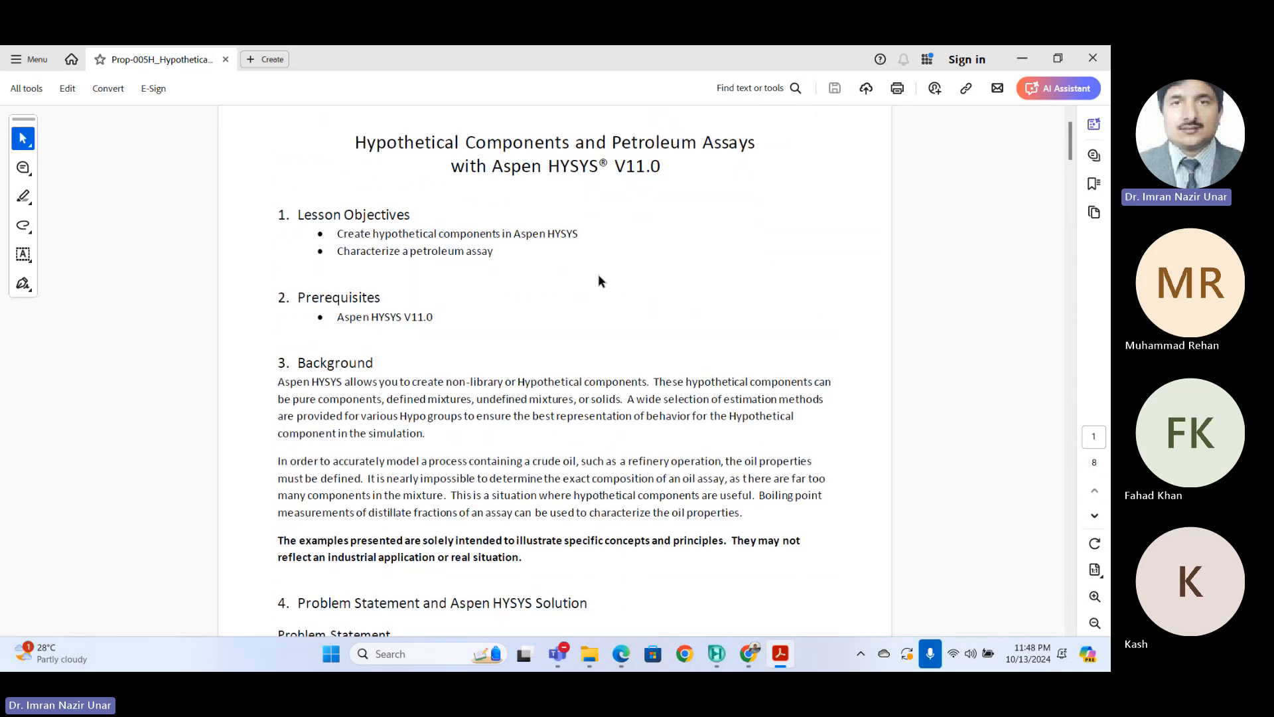
pyautogui.click(1020, 59)
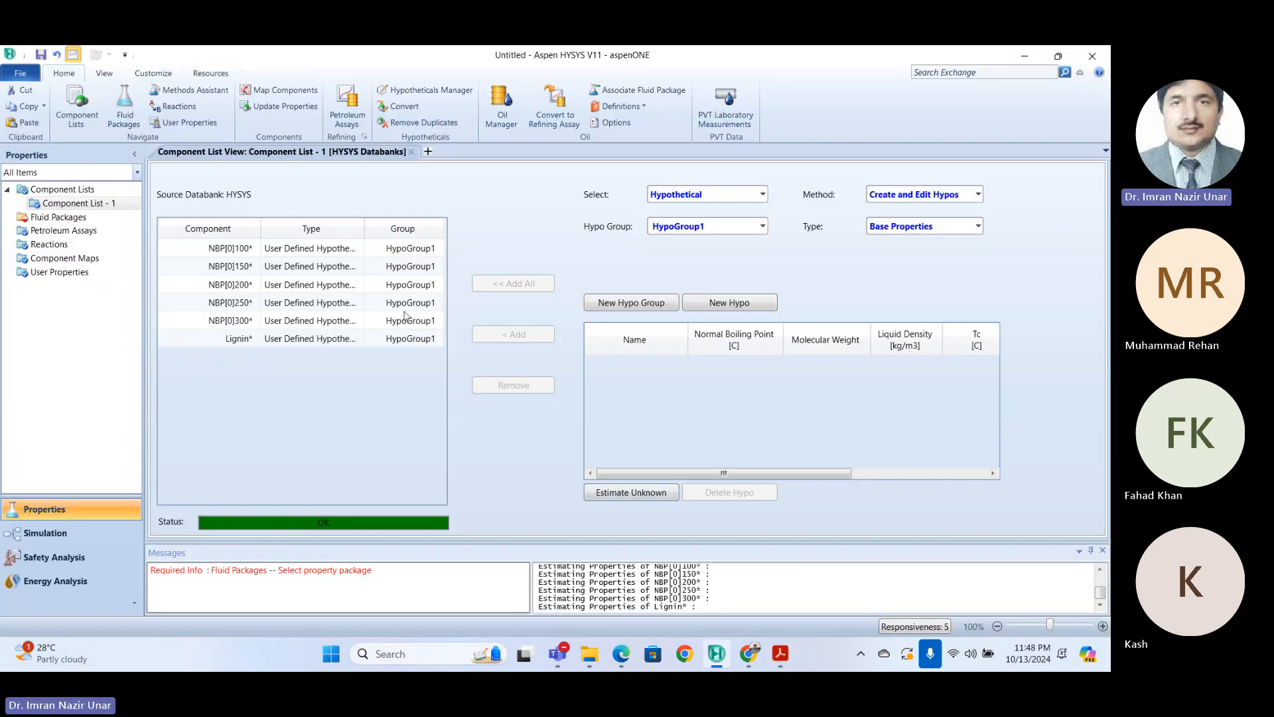
# Step: Close all open cases without saving the current document
pyautogui.click(20, 75)
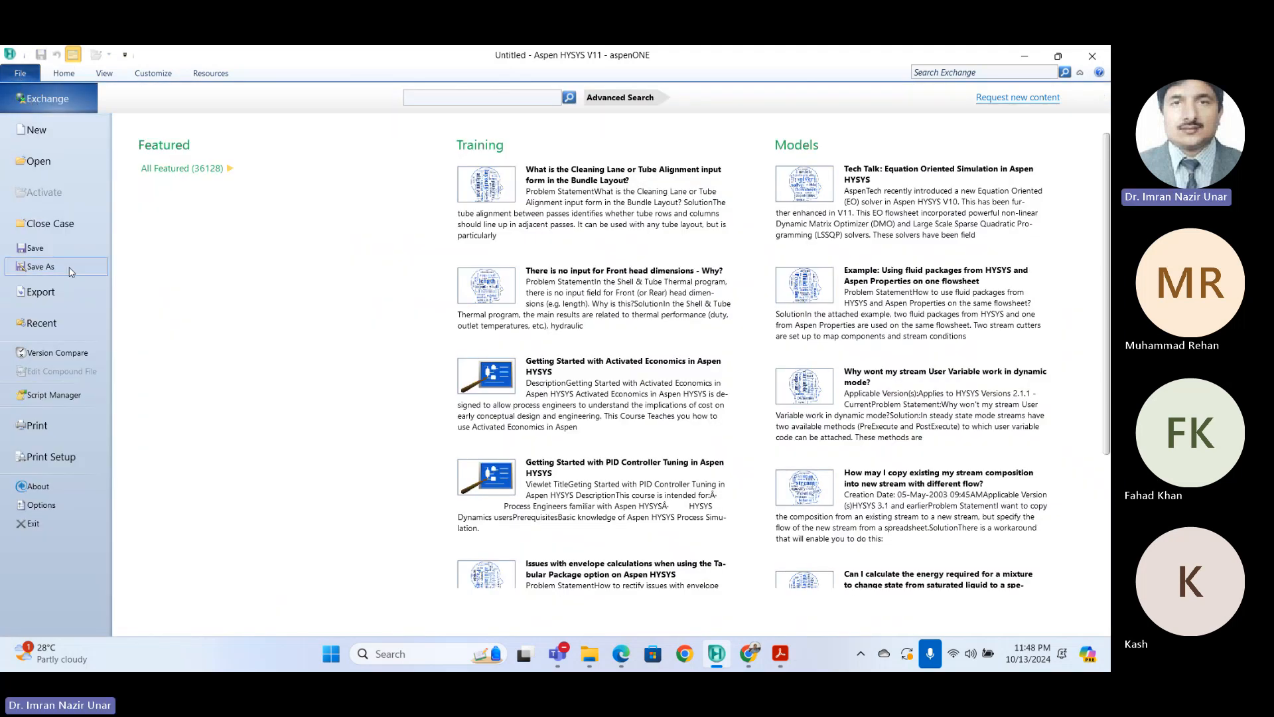
pyautogui.click(44, 224)
pyautogui.click(189, 128)
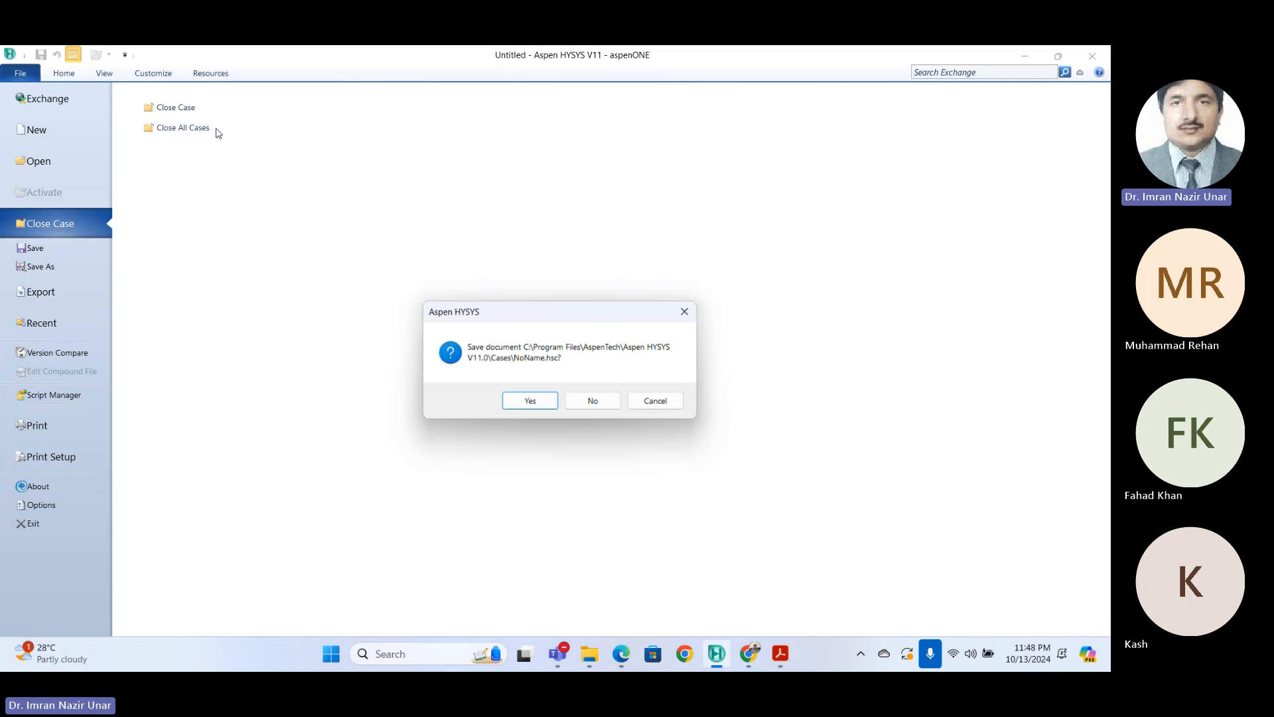
pyautogui.click(593, 398)
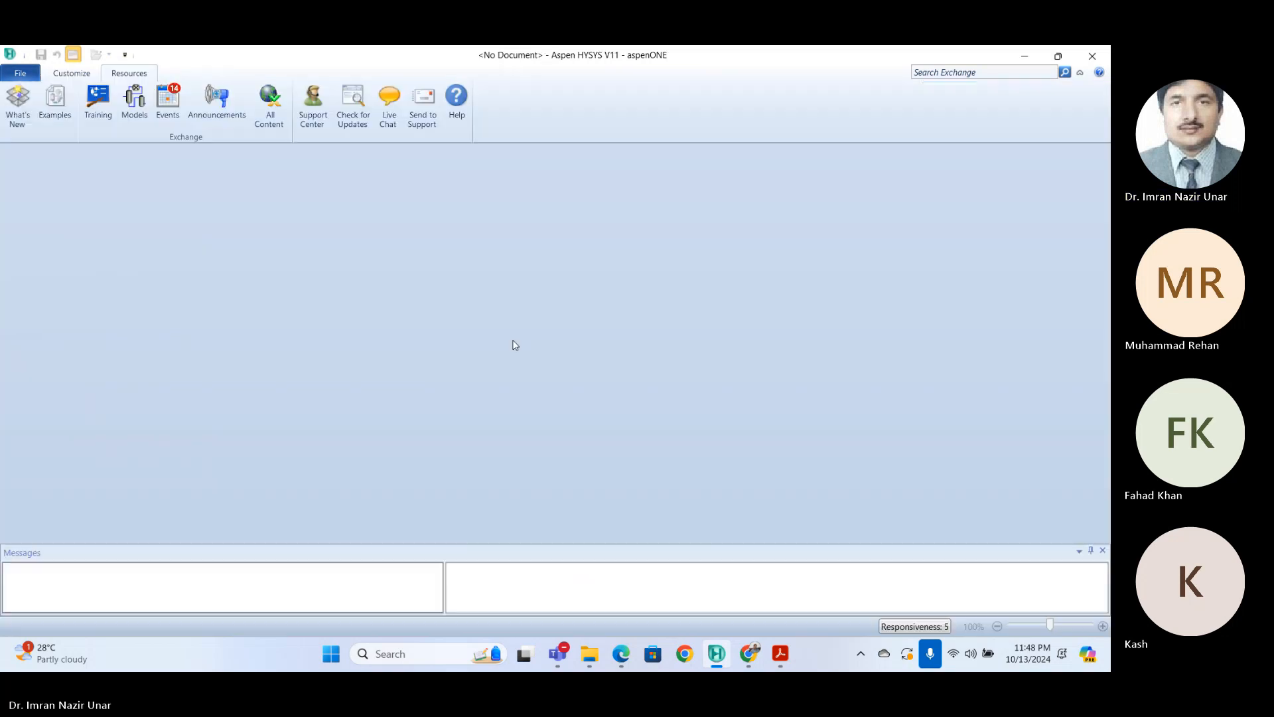
# Step: Create a new case and add an empty HYSYS Databanks component list to it
pyautogui.click(20, 73)
pyautogui.click(37, 129)
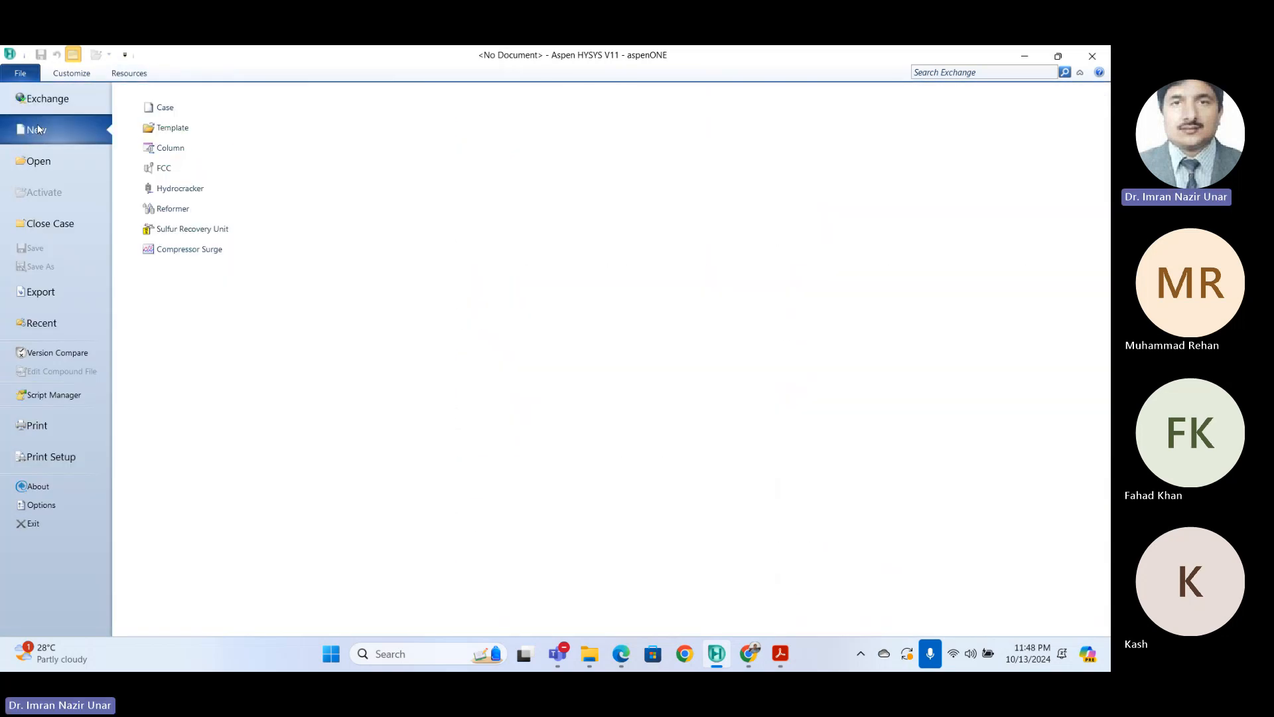
pyautogui.click(200, 108)
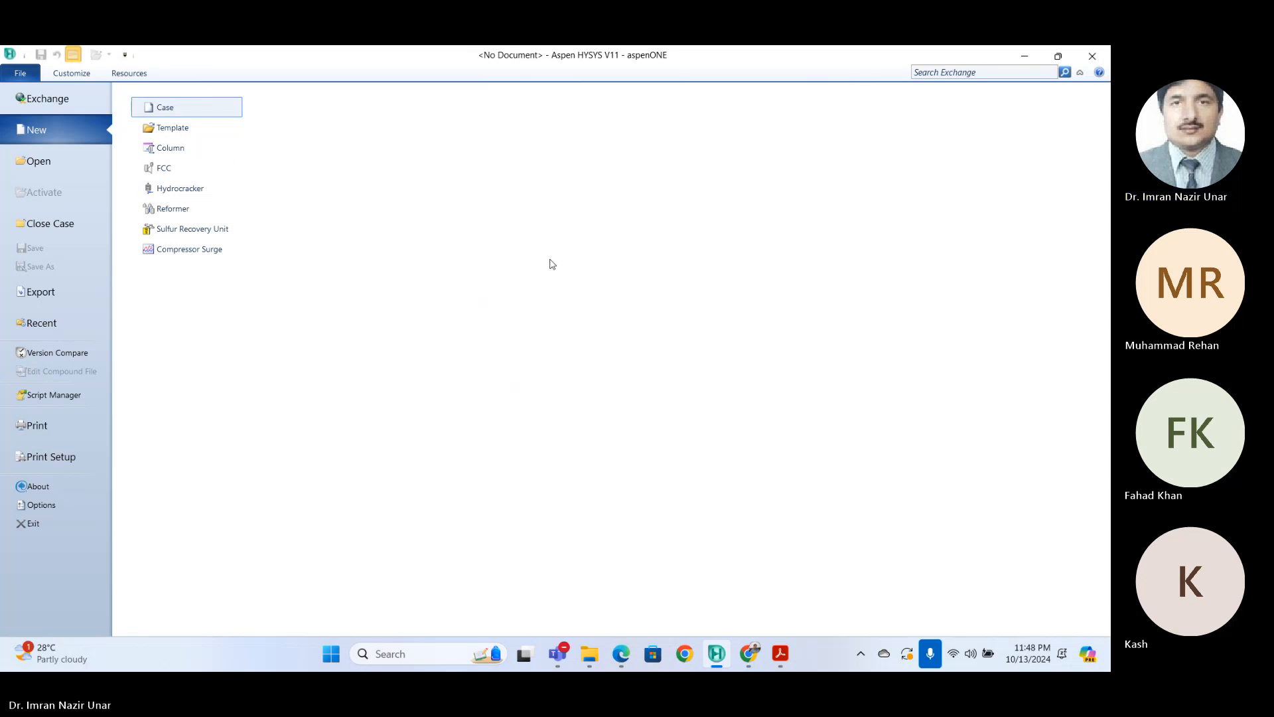
pyautogui.click(175, 109)
pyautogui.click(214, 481)
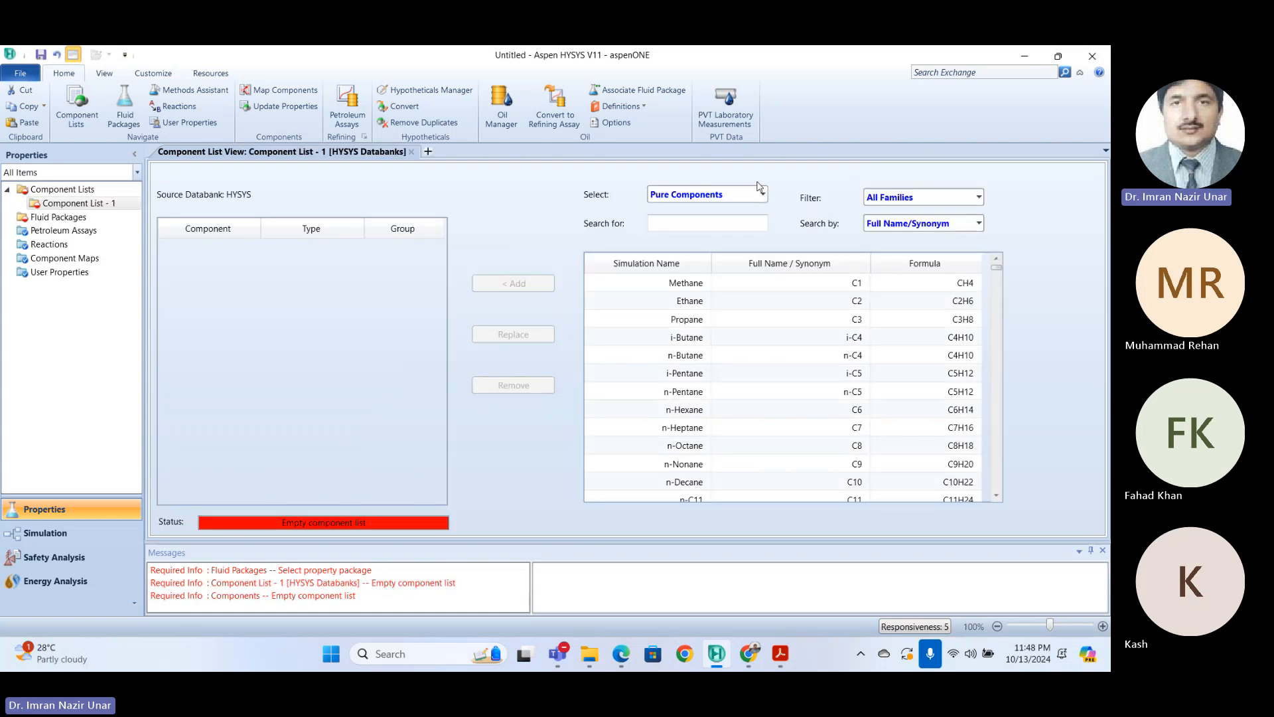
# Step: Generate a batch of hypothetical components with boiling points from 30 C to 900 C at 10 C intervals
pyautogui.click(762, 194)
pyautogui.click(677, 221)
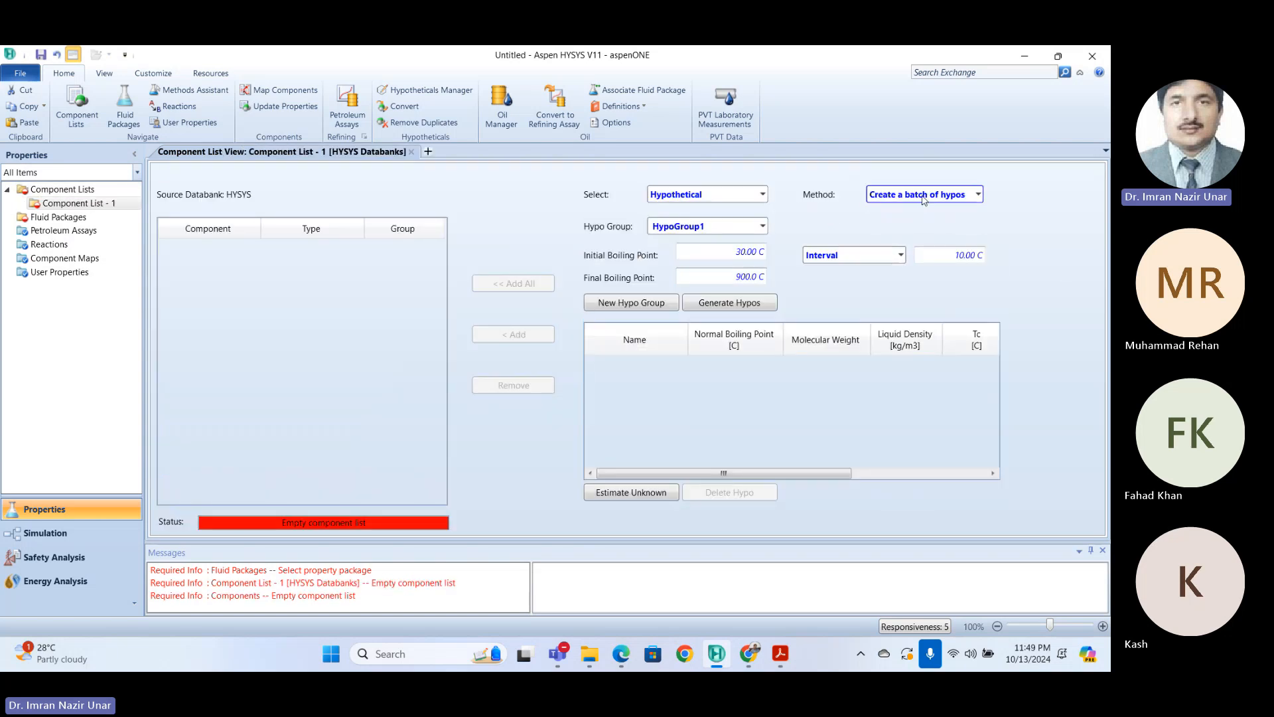
pyautogui.click(926, 199)
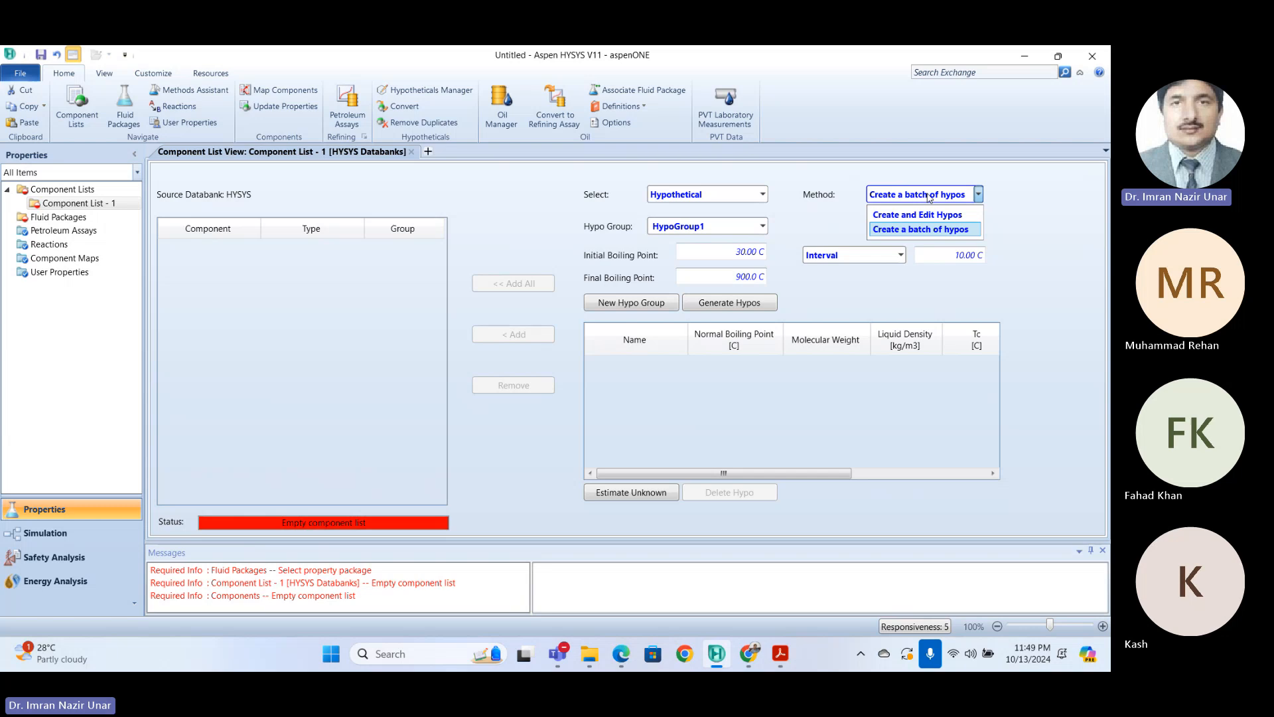
pyautogui.click(926, 227)
pyautogui.click(707, 250)
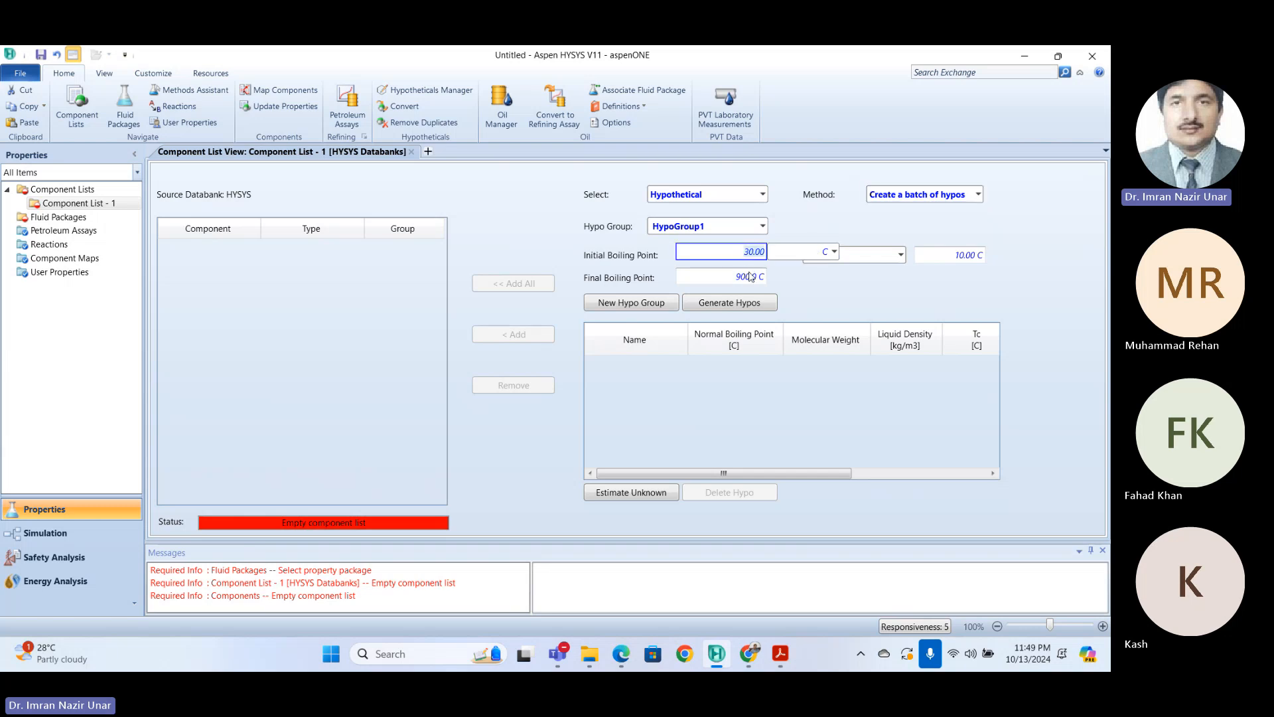
pyautogui.click(749, 276)
pyautogui.click(982, 258)
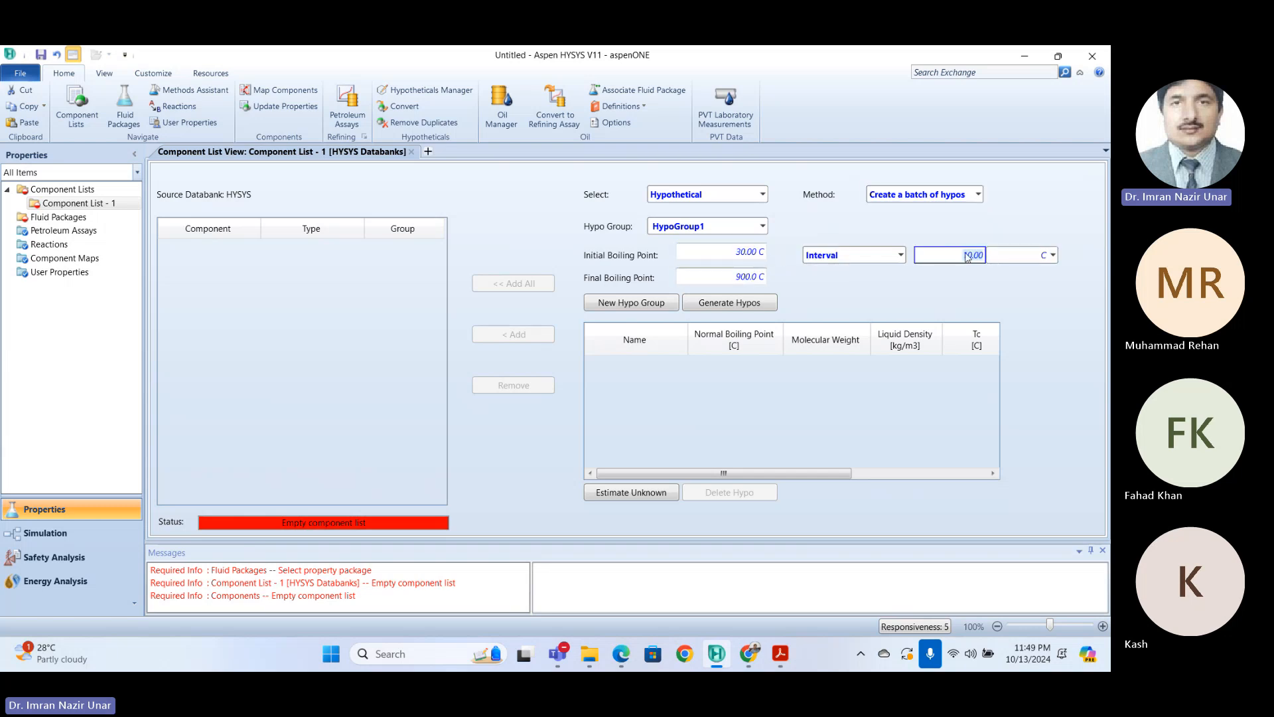
pyautogui.click(741, 303)
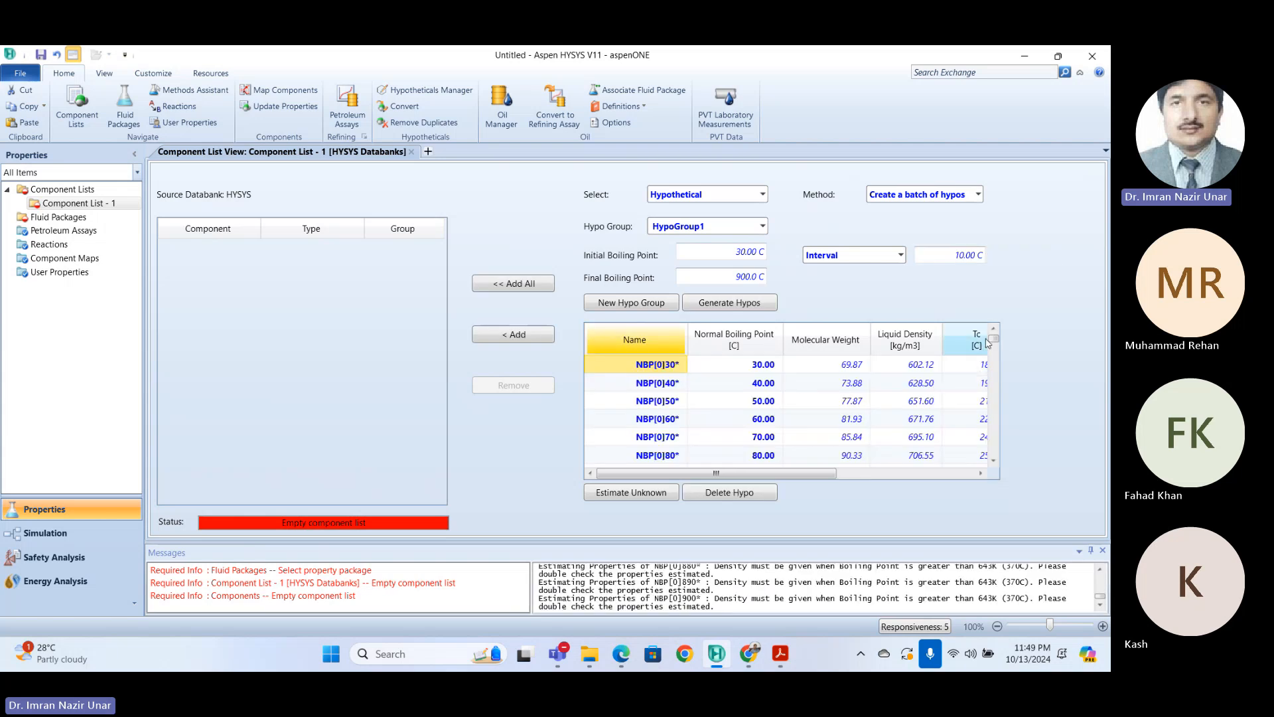
# Step: Add all generated boiling-point hypos of HypoGroup1 to the component list
pyautogui.moveTo(996, 345); pyautogui.dragTo(994, 450)
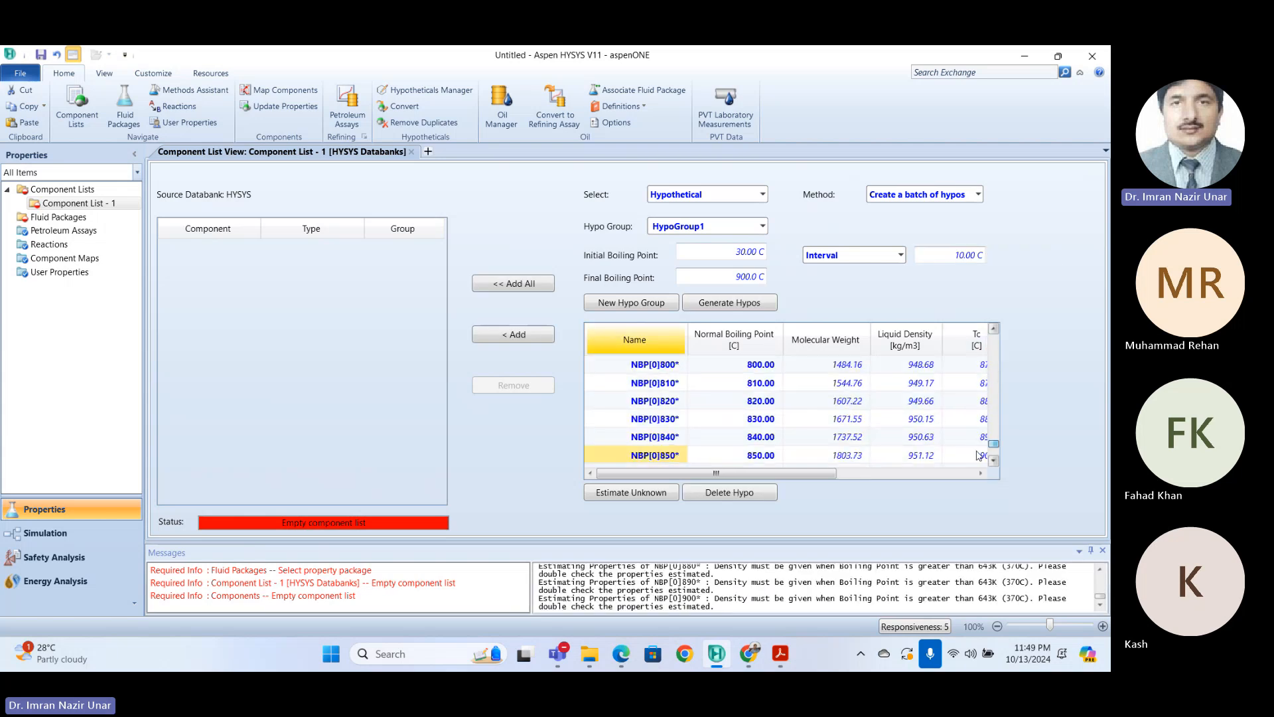
pyautogui.click(522, 290)
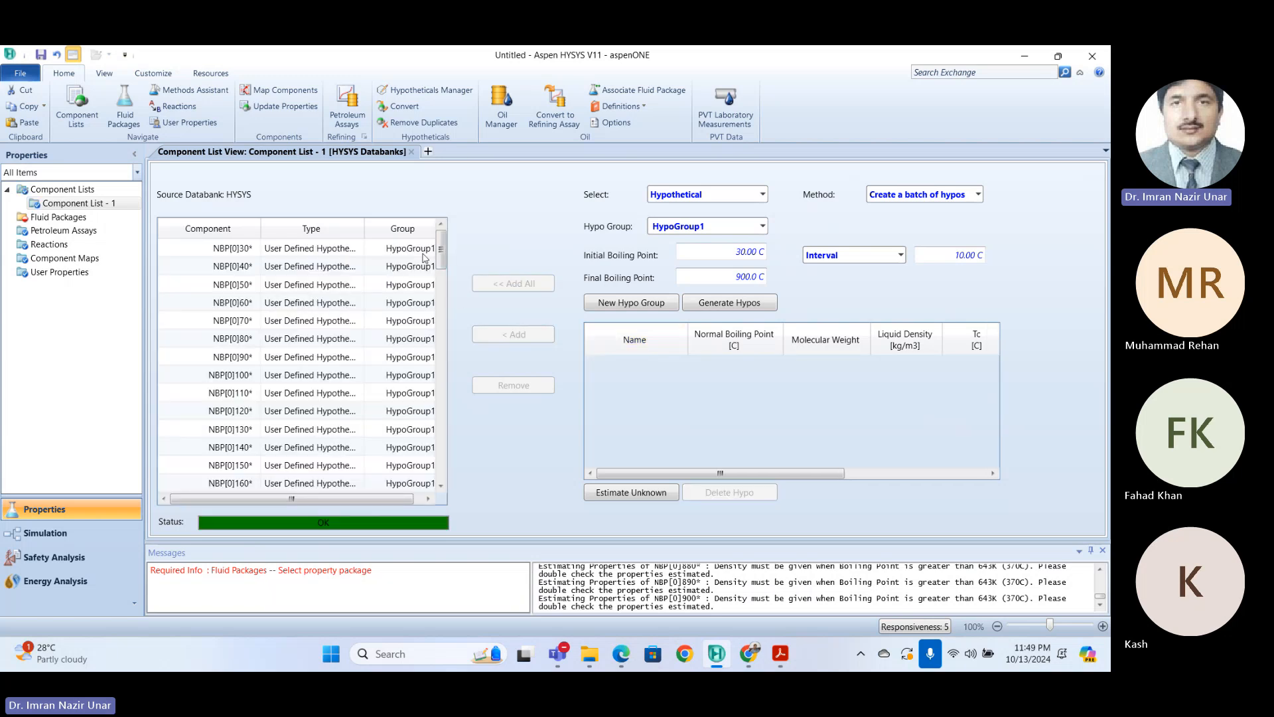
pyautogui.moveTo(440, 243)
pyautogui.mouseDown()
pyautogui.moveTo(472, 498)
pyautogui.moveTo(435, 229)
pyautogui.mouseUp()
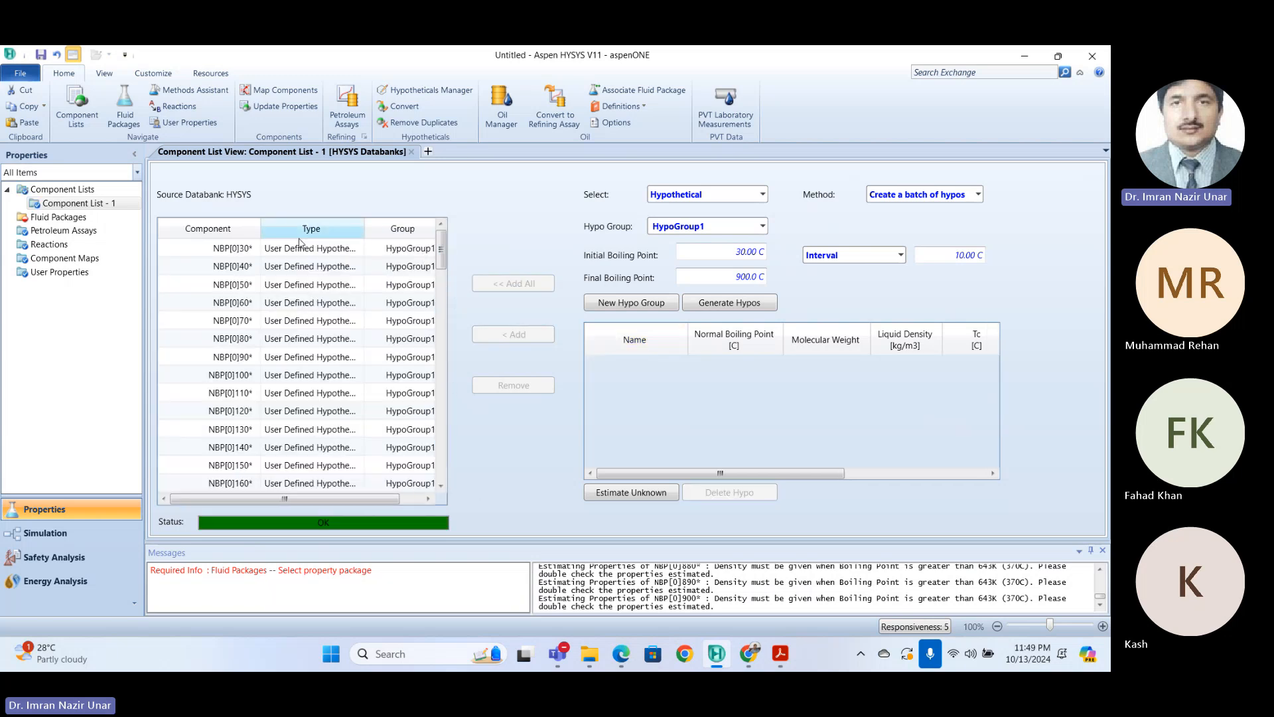
# Step: Compare the batch's initial and final boiling points with the hypothetical components in the component list
pyautogui.click(728, 251)
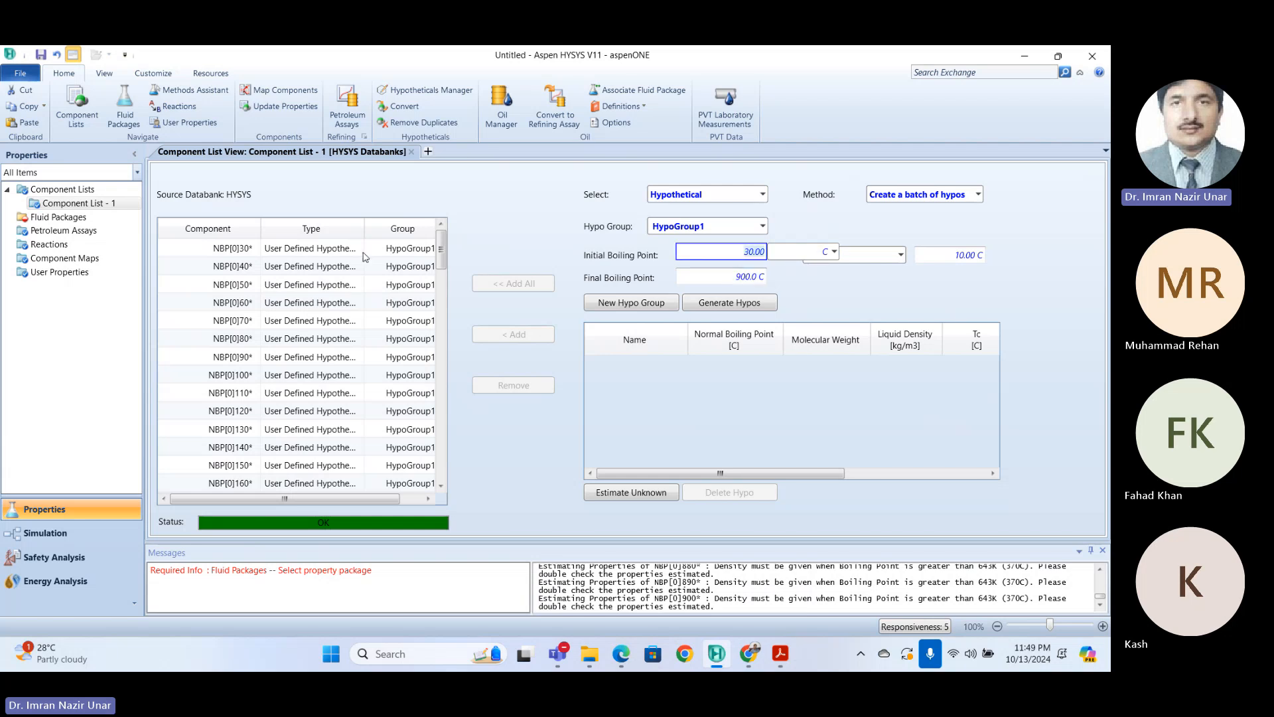
pyautogui.click(744, 250)
pyautogui.click(741, 277)
pyautogui.click(741, 277)
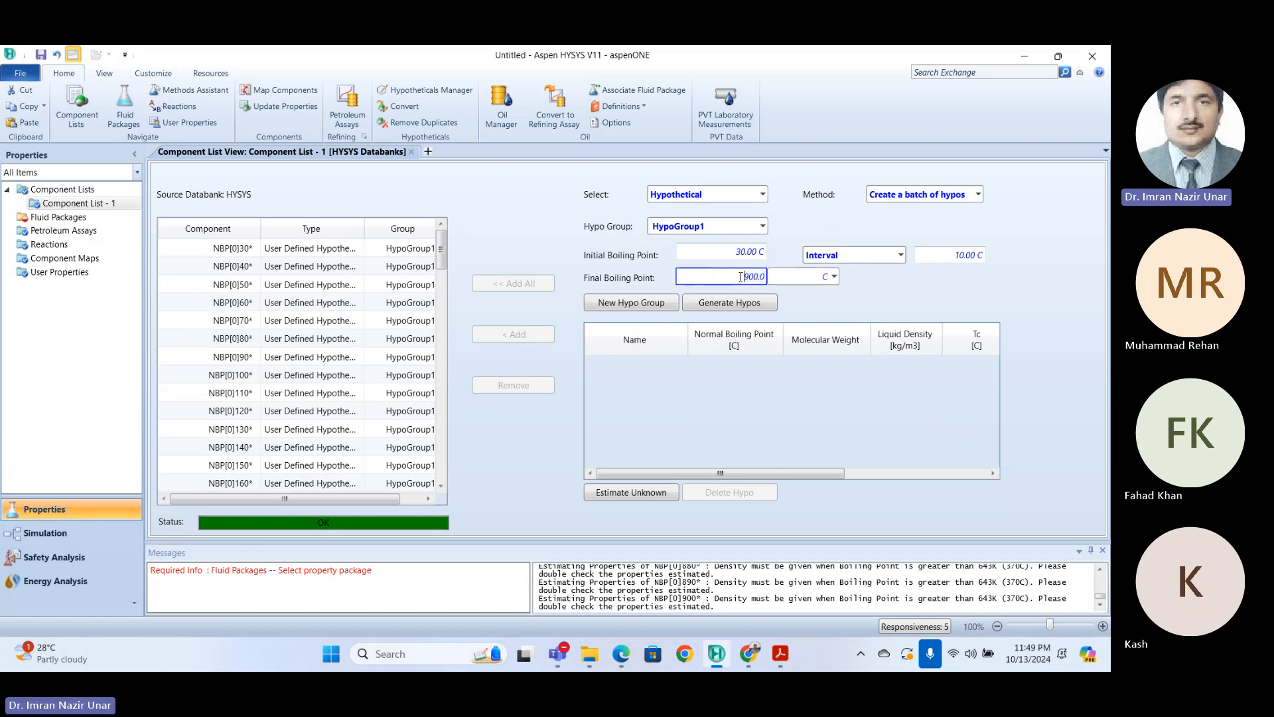
pyautogui.moveTo(443, 250); pyautogui.dragTo(465, 176)
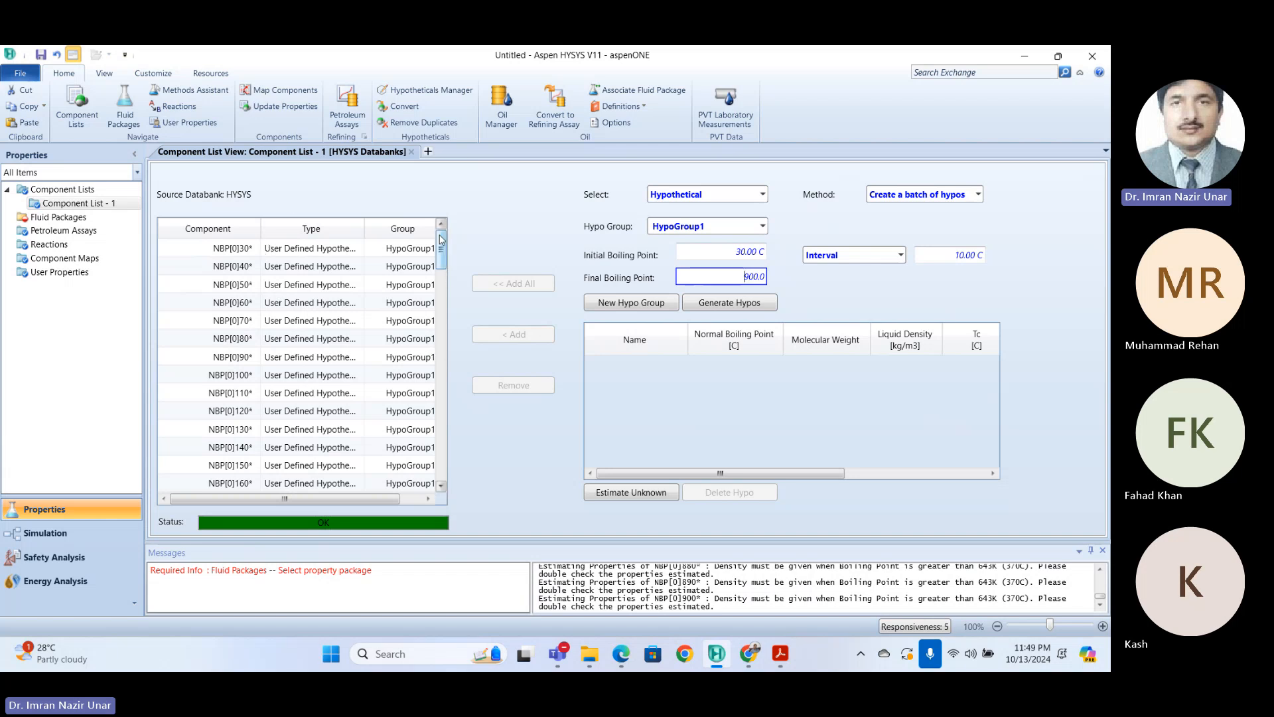
pyautogui.moveTo(441, 248); pyautogui.dragTo(457, 227)
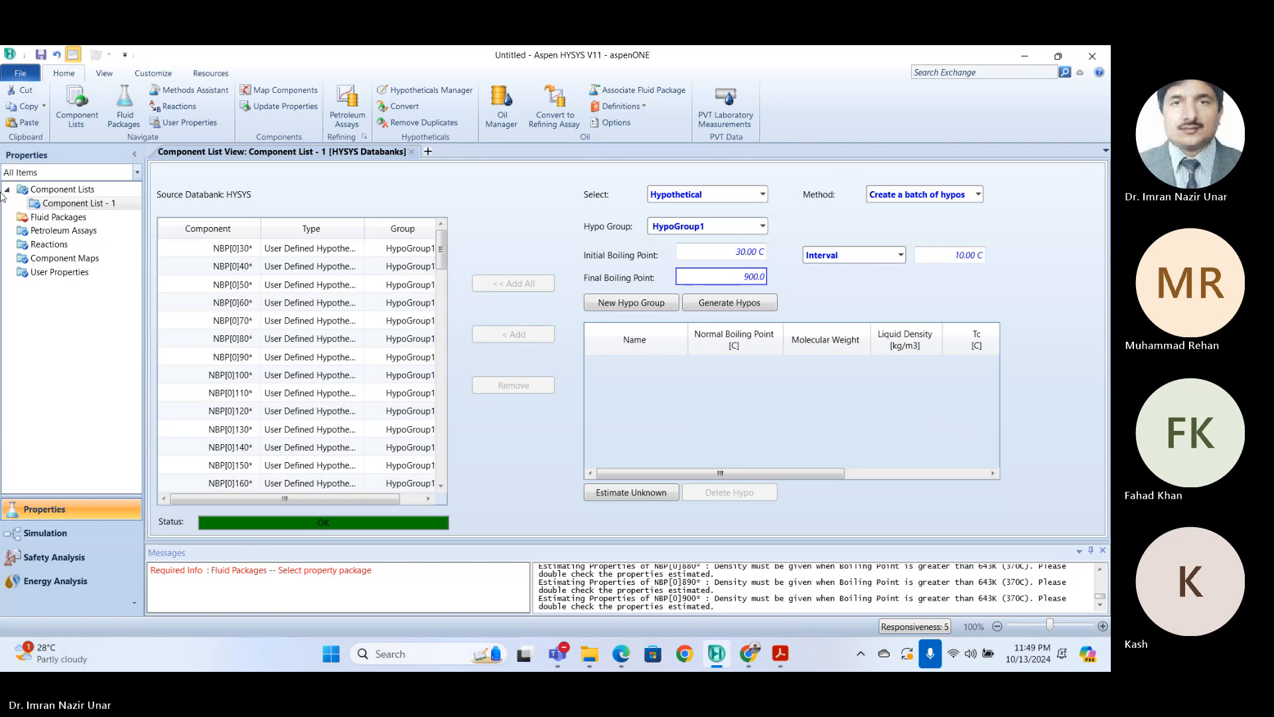
# Step: Add a fluid package for the component list and choose Peng-Robinson as its property package
pyautogui.click(67, 230)
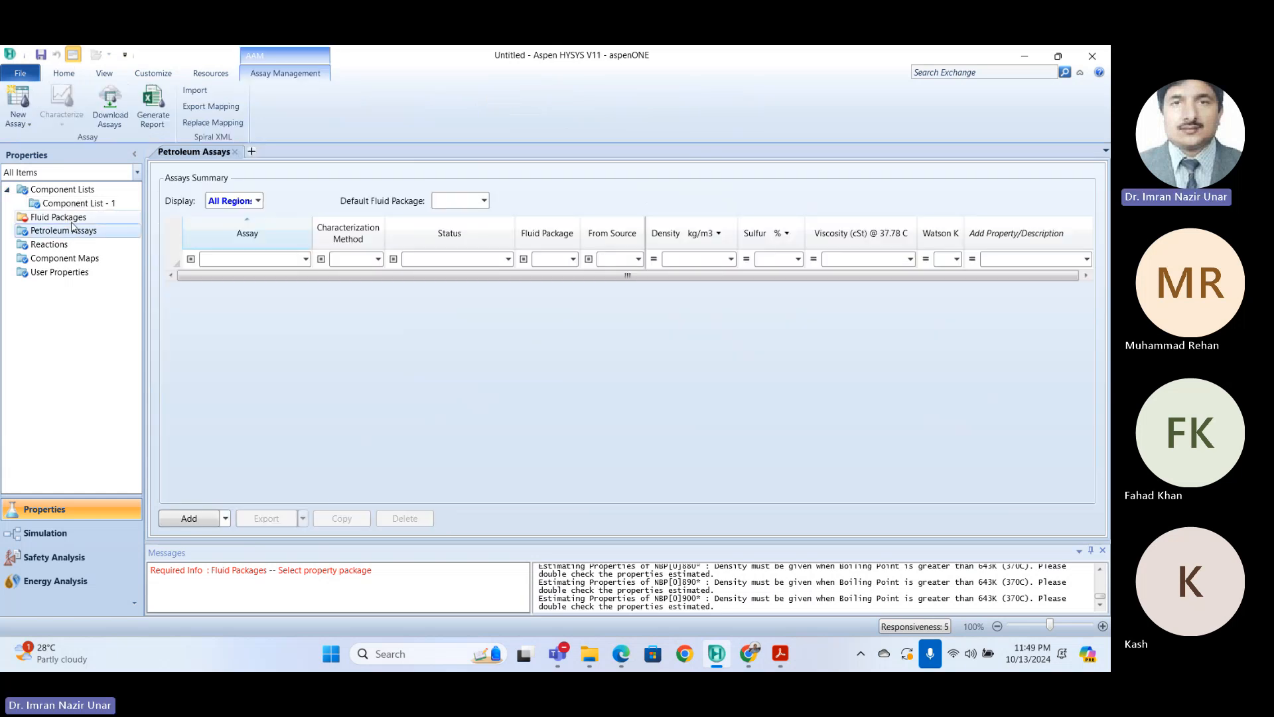
pyautogui.click(69, 219)
pyautogui.click(199, 487)
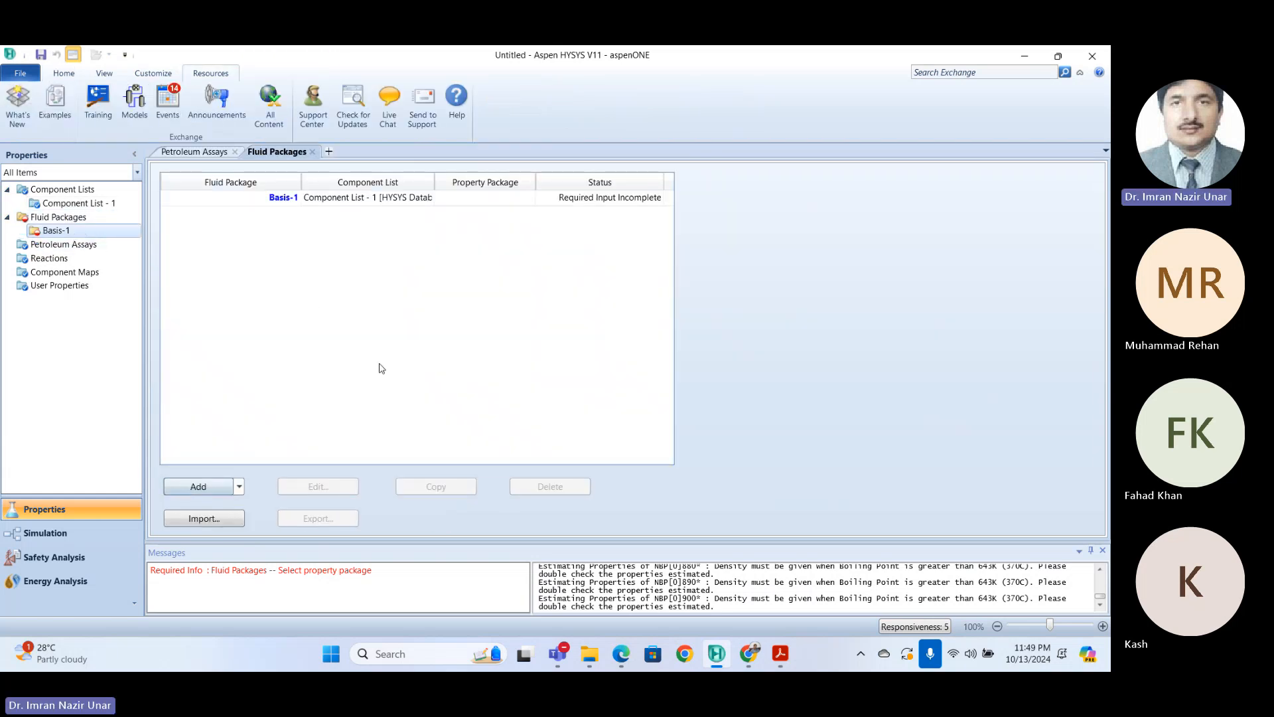
pyautogui.scroll(-4, 219, 372)
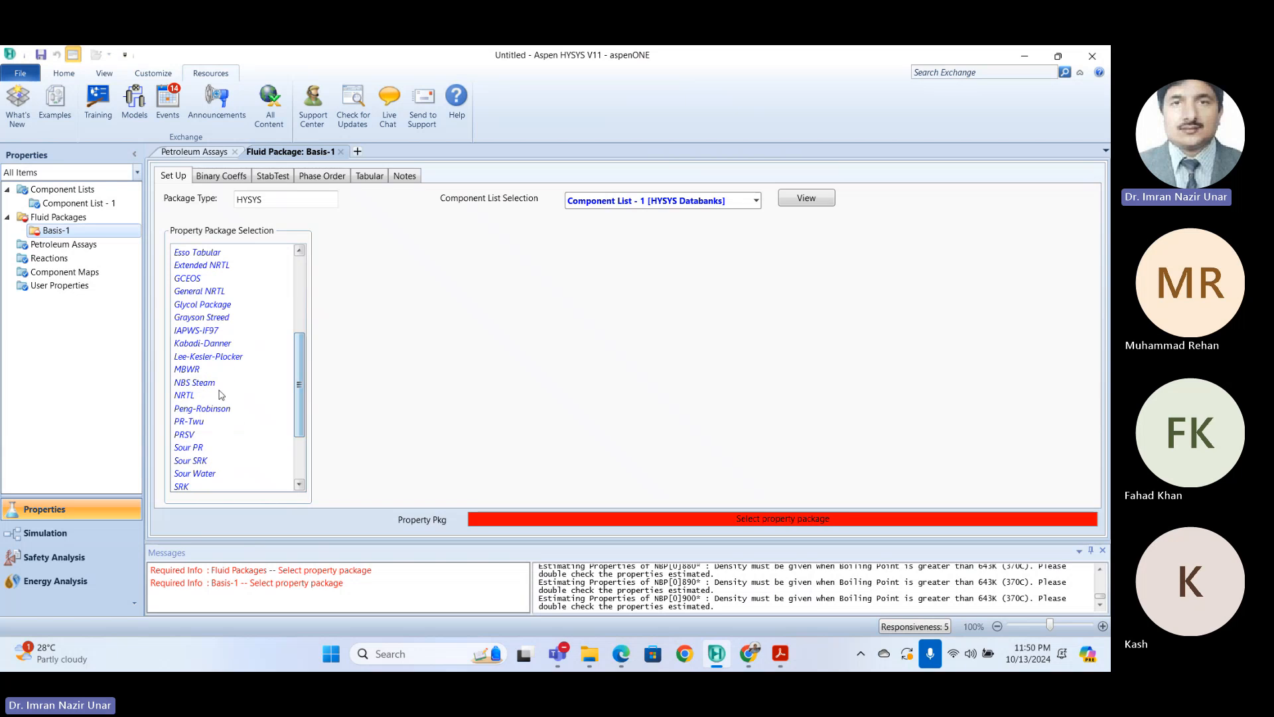
pyautogui.click(203, 408)
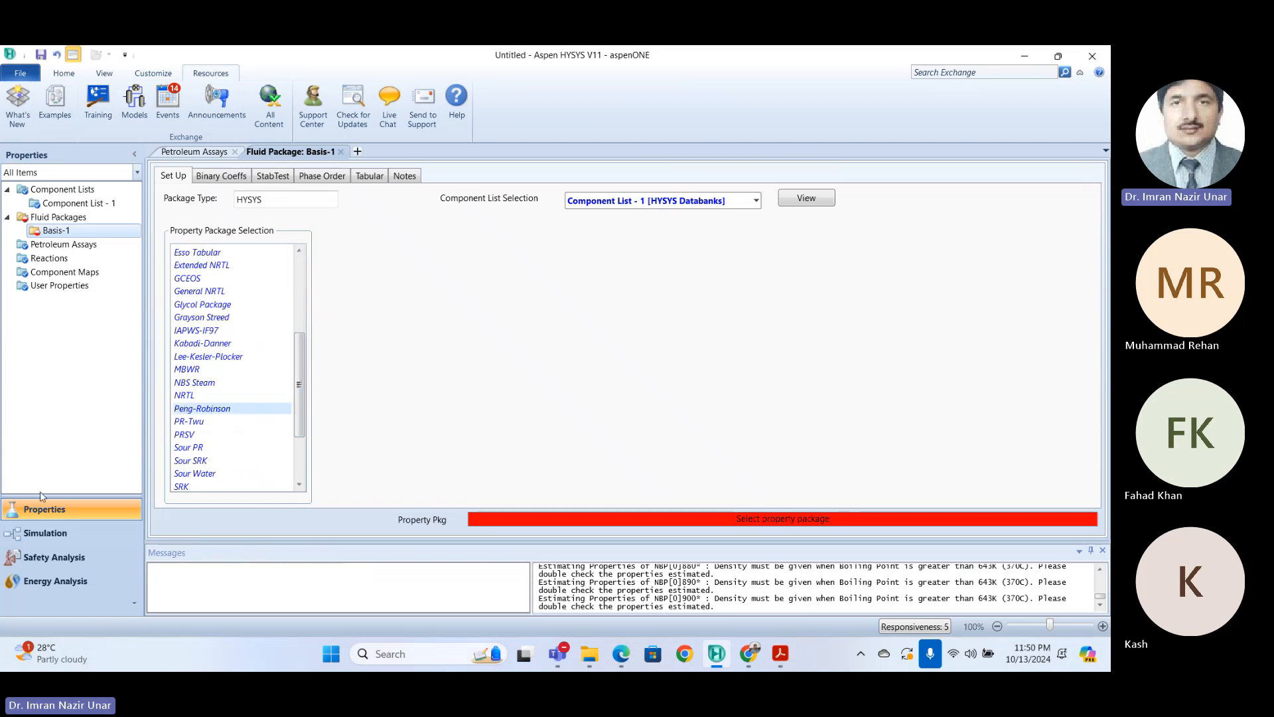
# Step: Switch to the simulation environment and place a material stream on the empty flowsheet
pyautogui.click(45, 533)
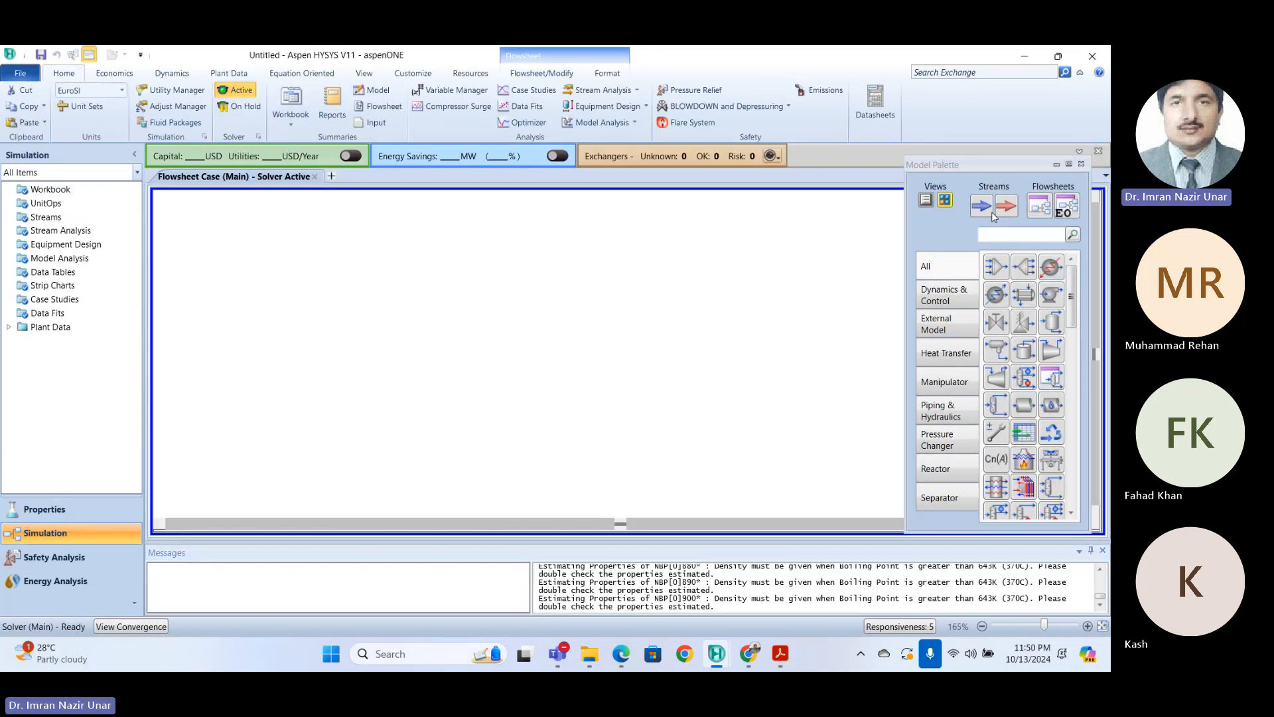
pyautogui.click(981, 206)
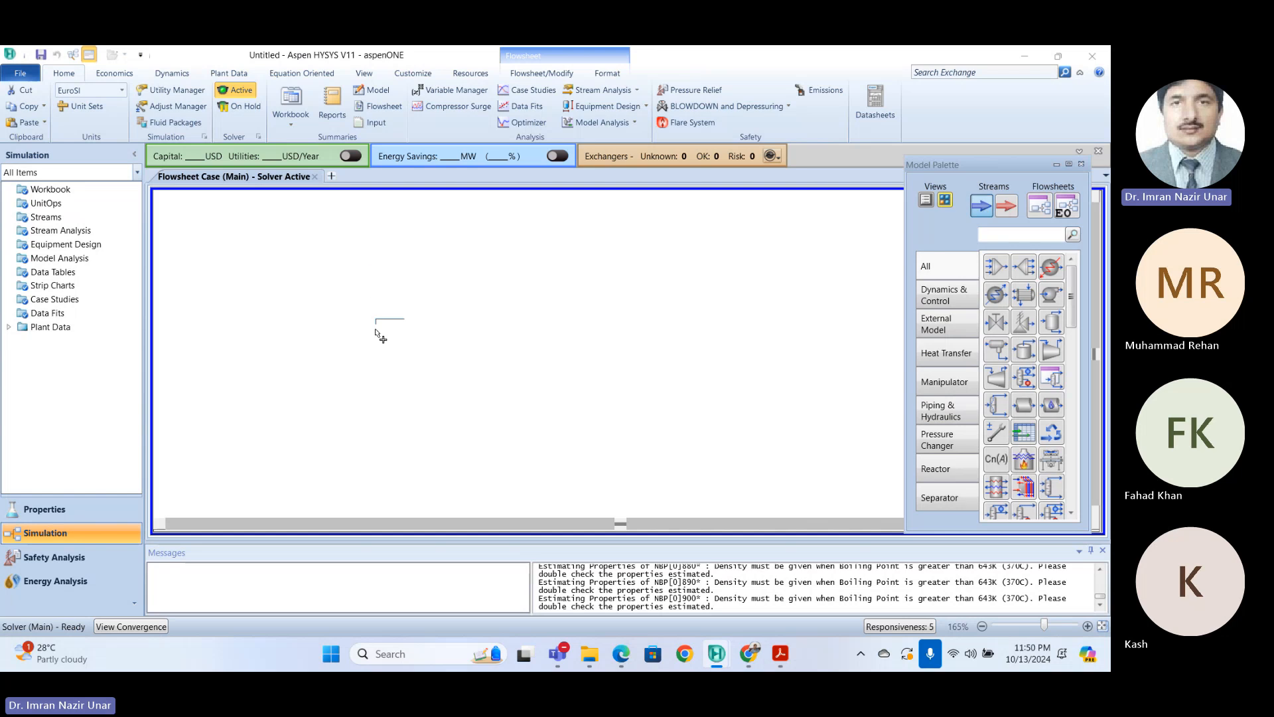
pyautogui.click(408, 340)
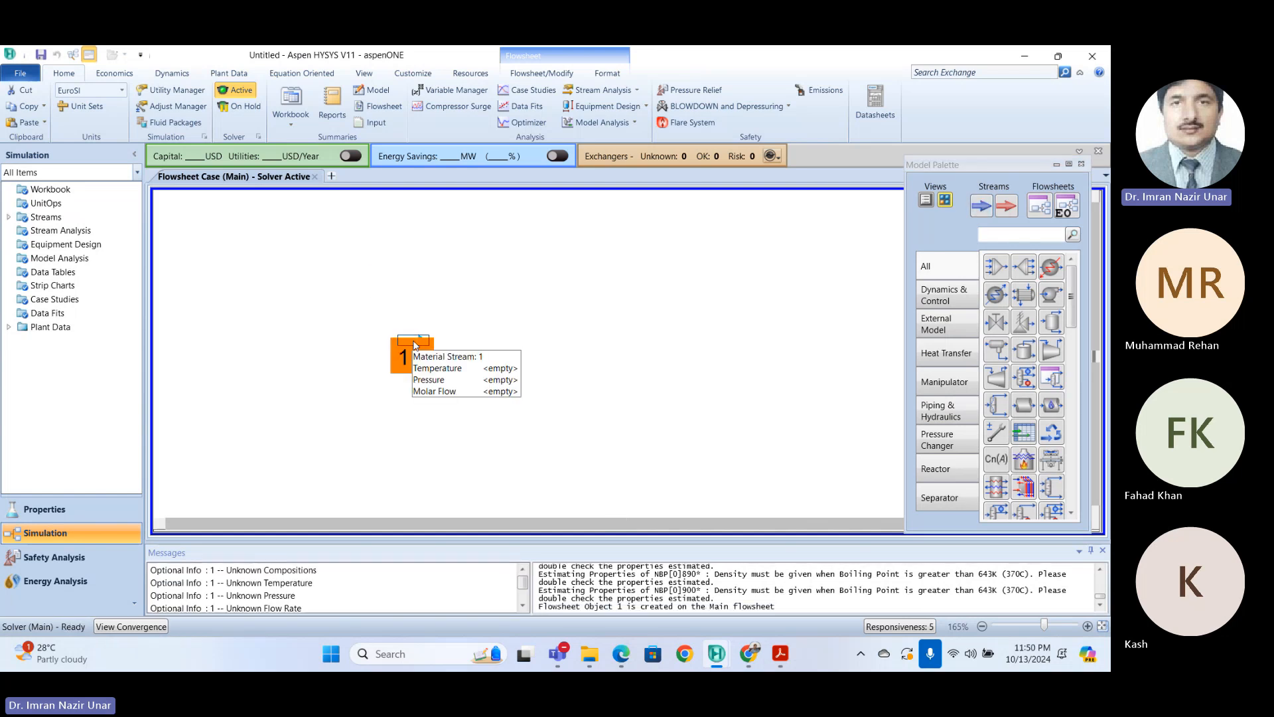
# Step: Examine the list of hypothetical components in material stream 1's composition and close the stream window
pyautogui.doubleClick(413, 342)
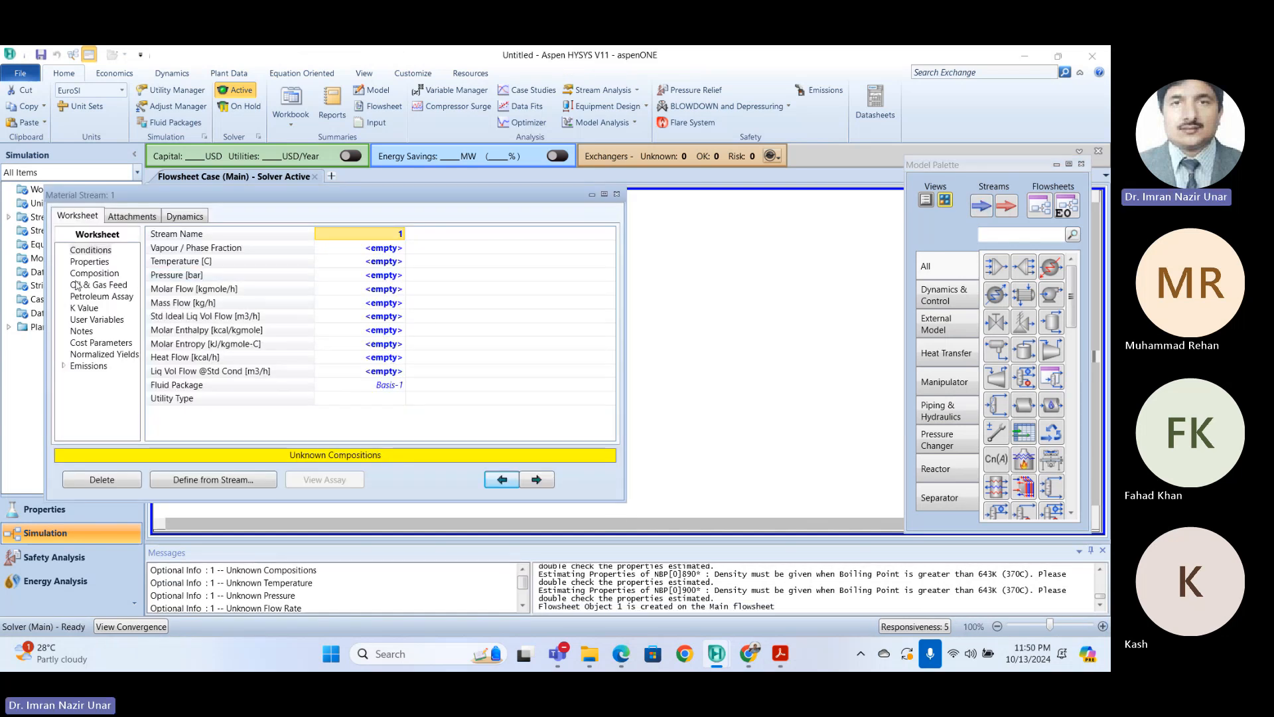
pyautogui.click(87, 274)
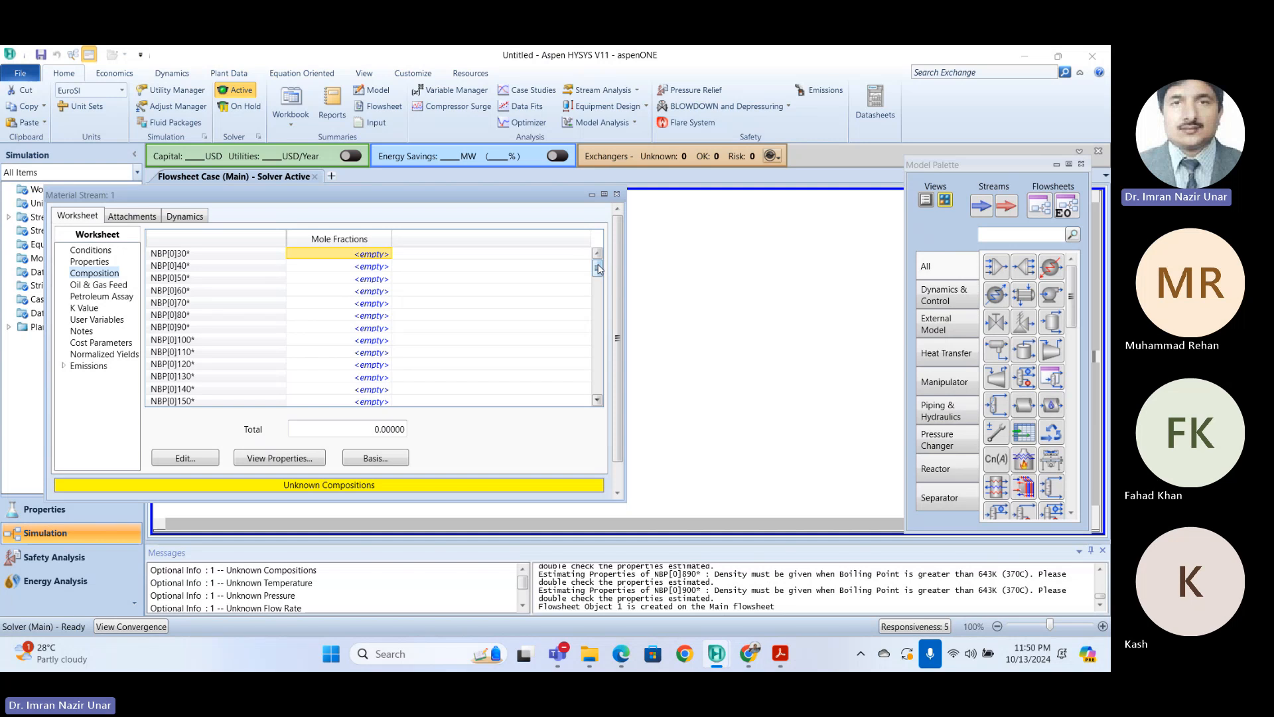
pyautogui.moveTo(599, 269); pyautogui.dragTo(575, 244)
pyautogui.click(616, 195)
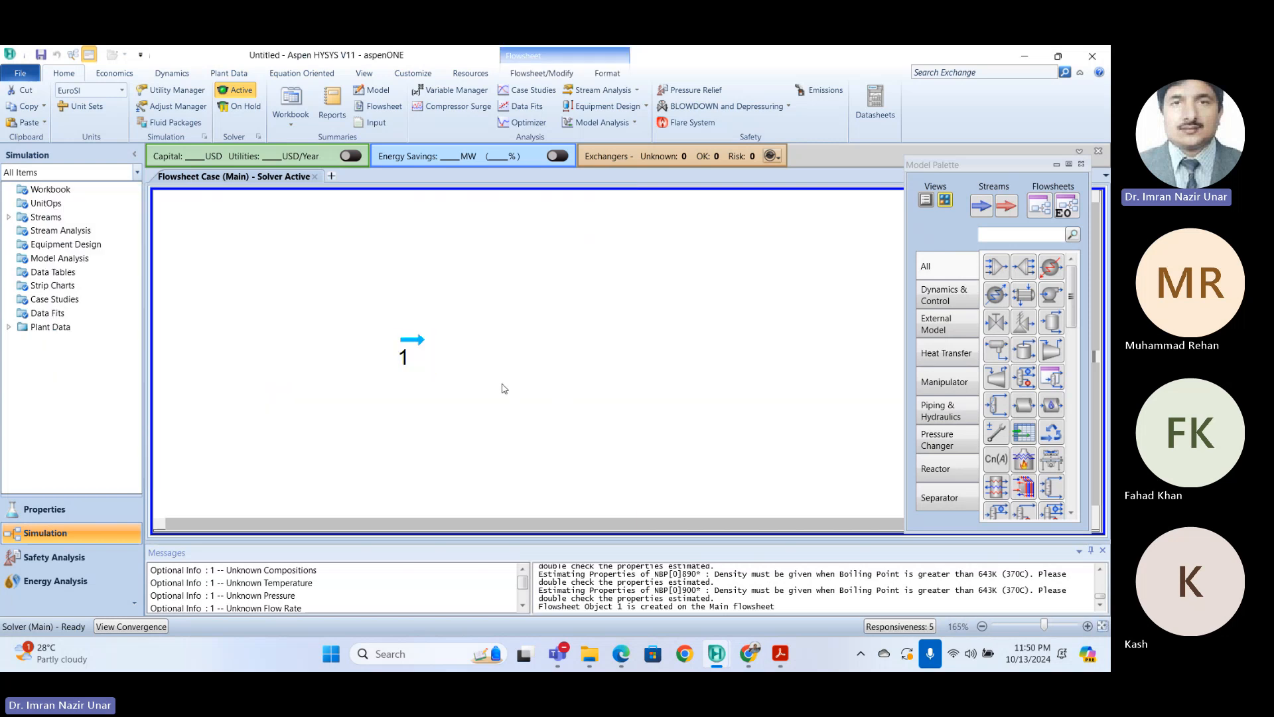
# Step: Open material stream 1 and go to its petroleum assay settings
pyautogui.click(413, 340)
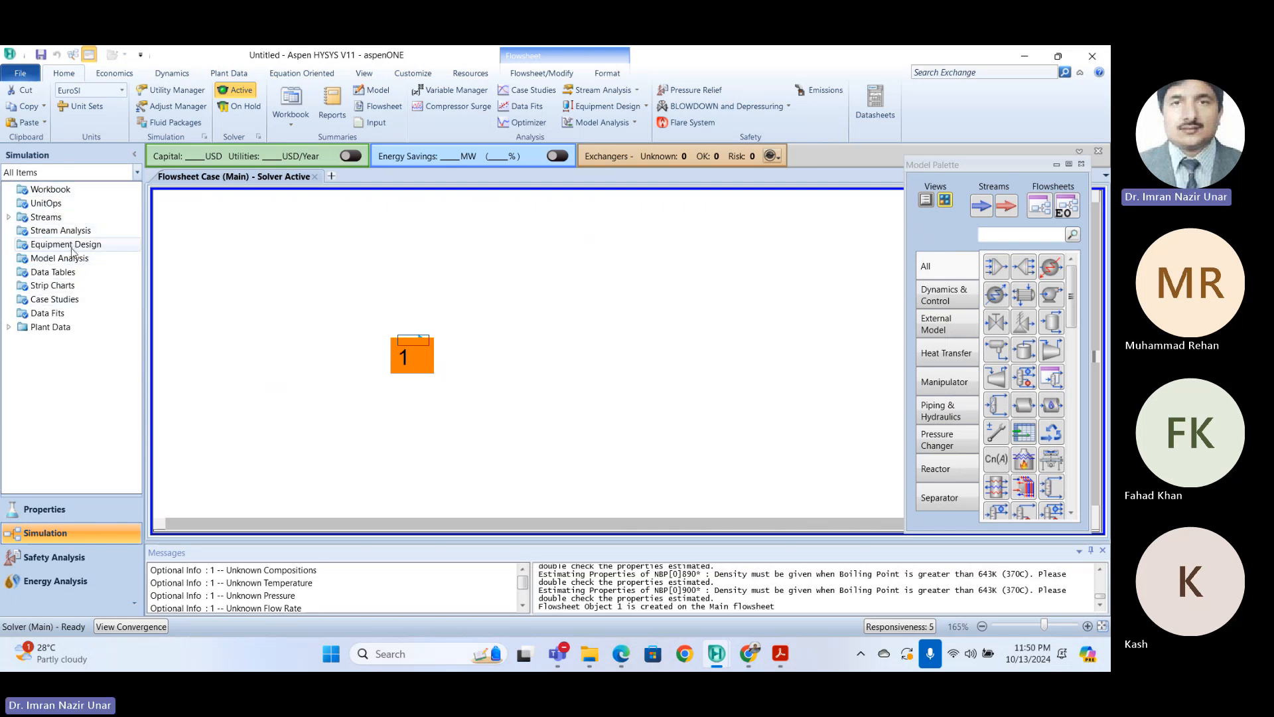
pyautogui.click(362, 349)
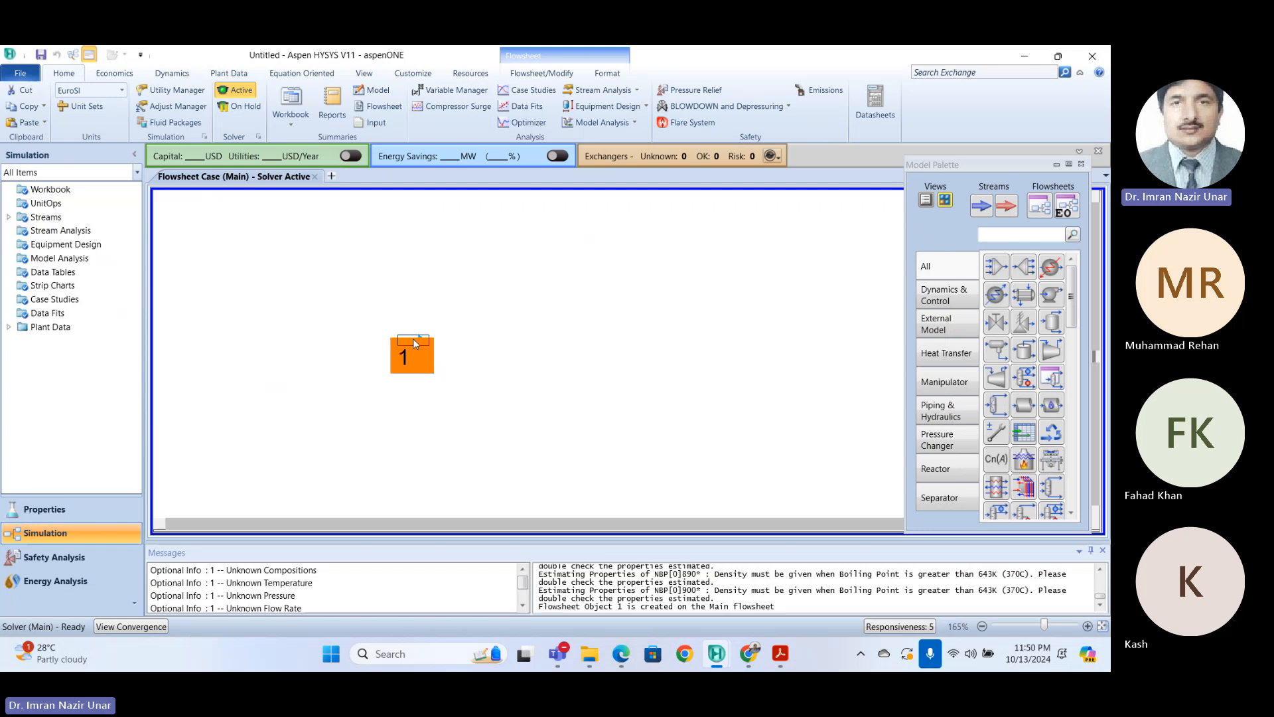
pyautogui.doubleClick(413, 341)
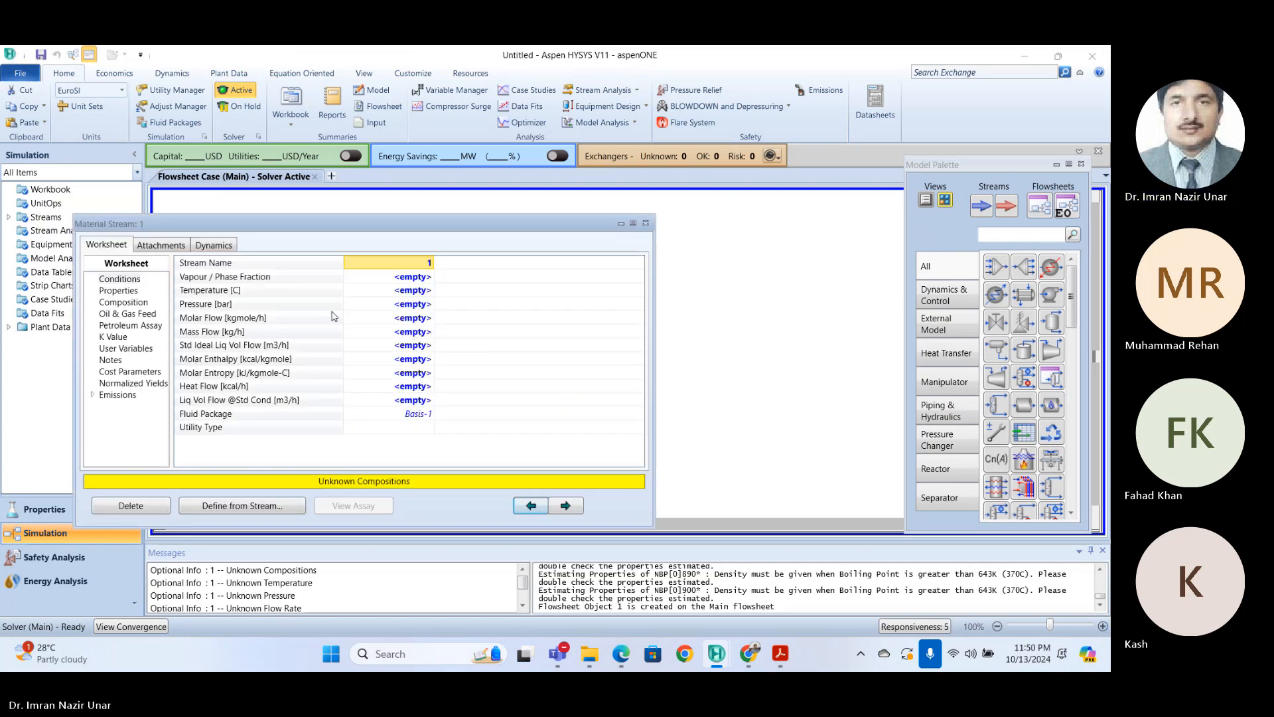
pyautogui.click(120, 326)
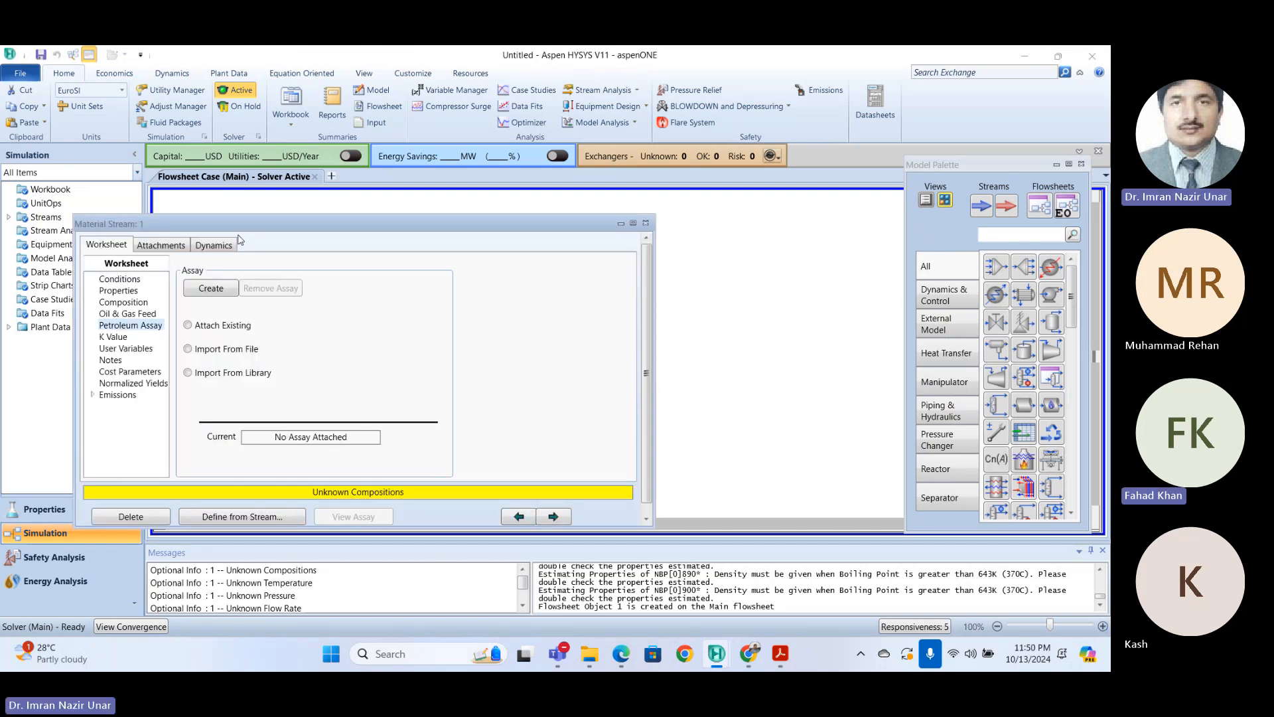
pyautogui.moveTo(272, 236); pyautogui.dragTo(415, 156)
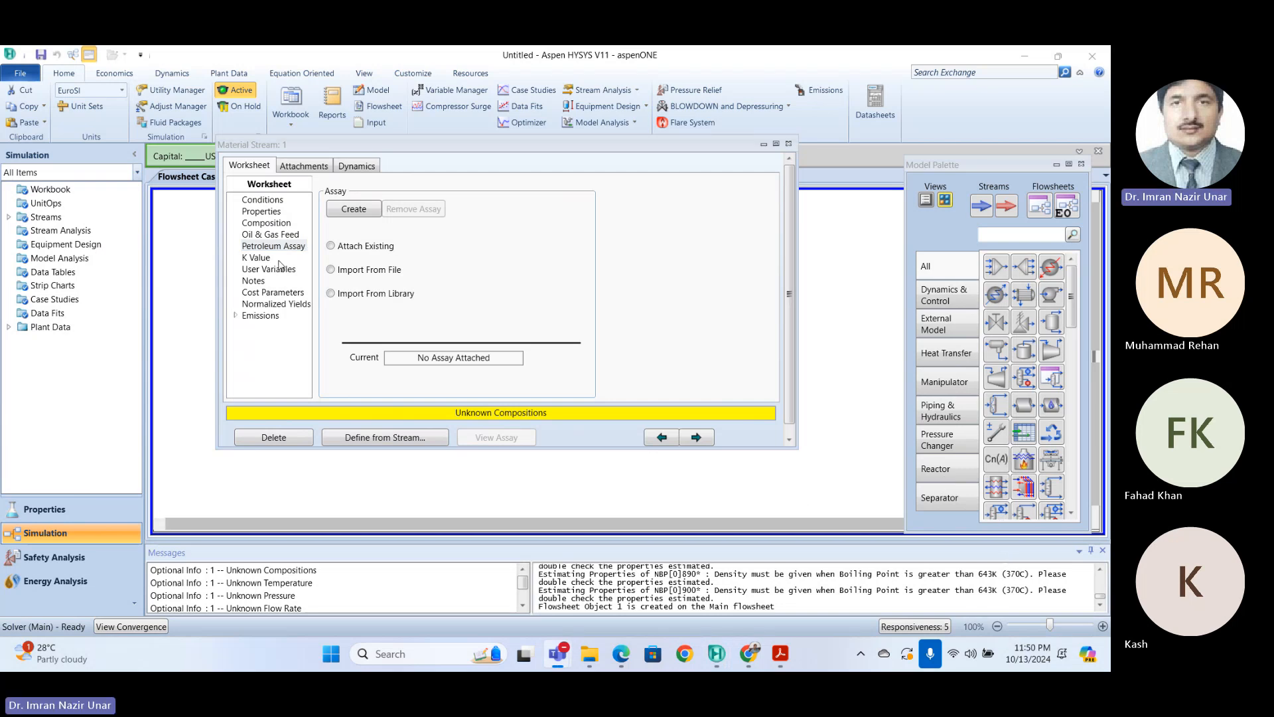
# Step: Set the stream's assay to be imported from the library and open the library's assay search
pyautogui.click(330, 294)
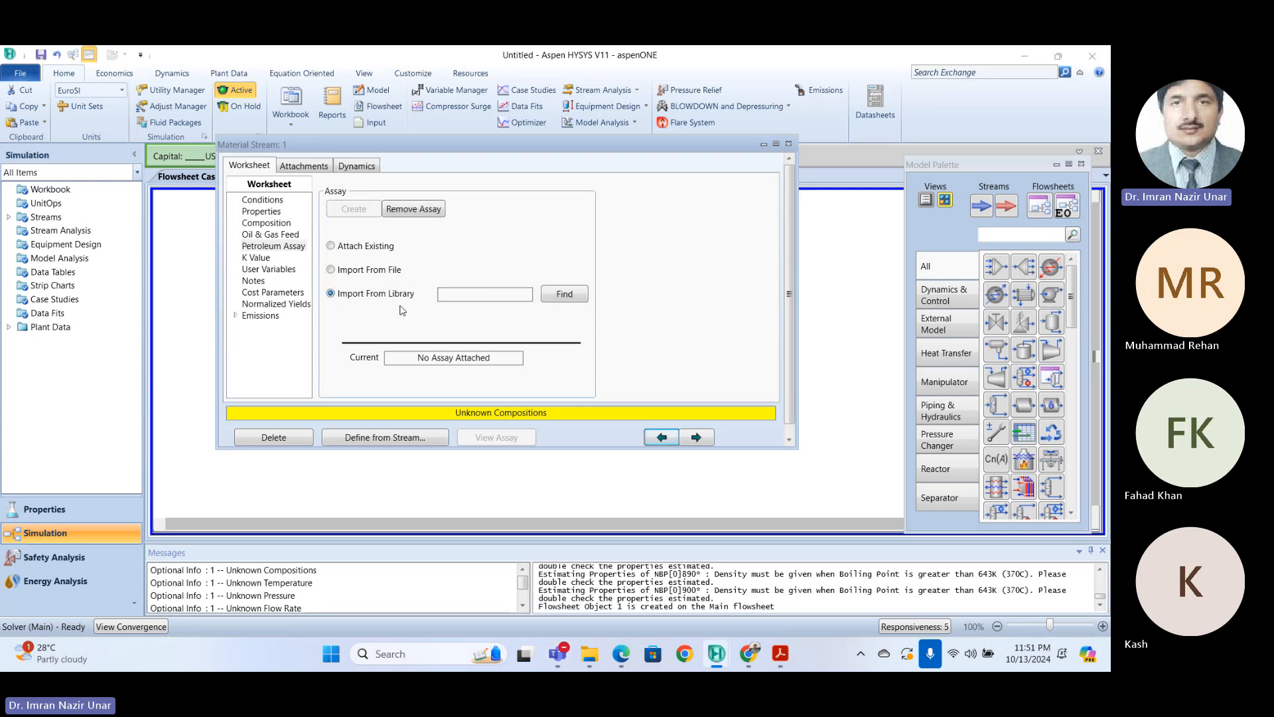
pyautogui.click(554, 296)
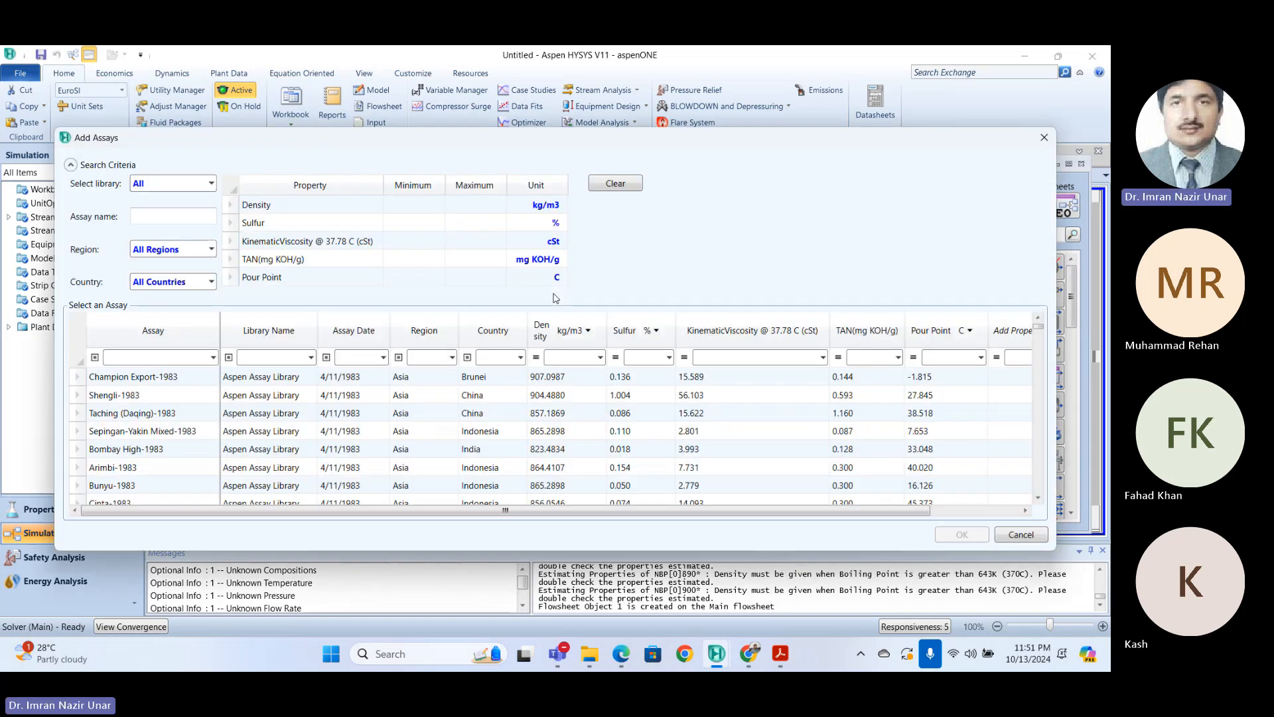
pyautogui.moveTo(853, 144); pyautogui.dragTo(863, 133)
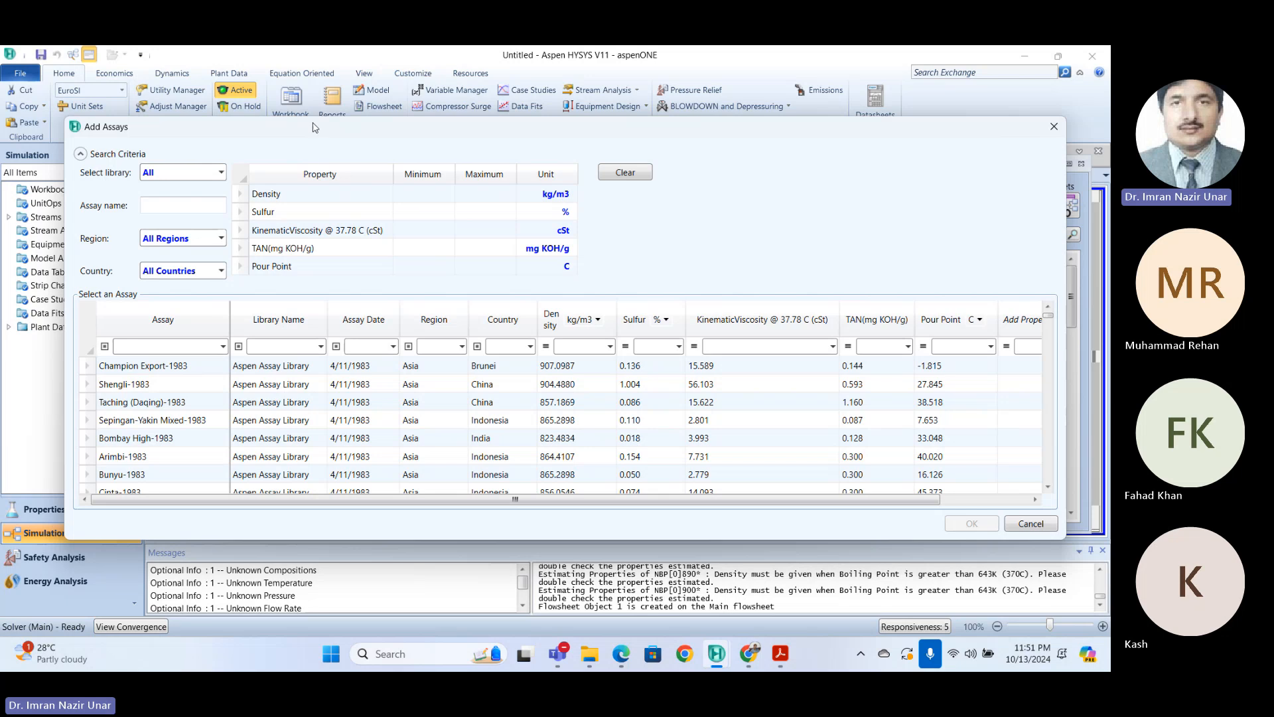
pyautogui.moveTo(357, 130); pyautogui.dragTo(371, 115)
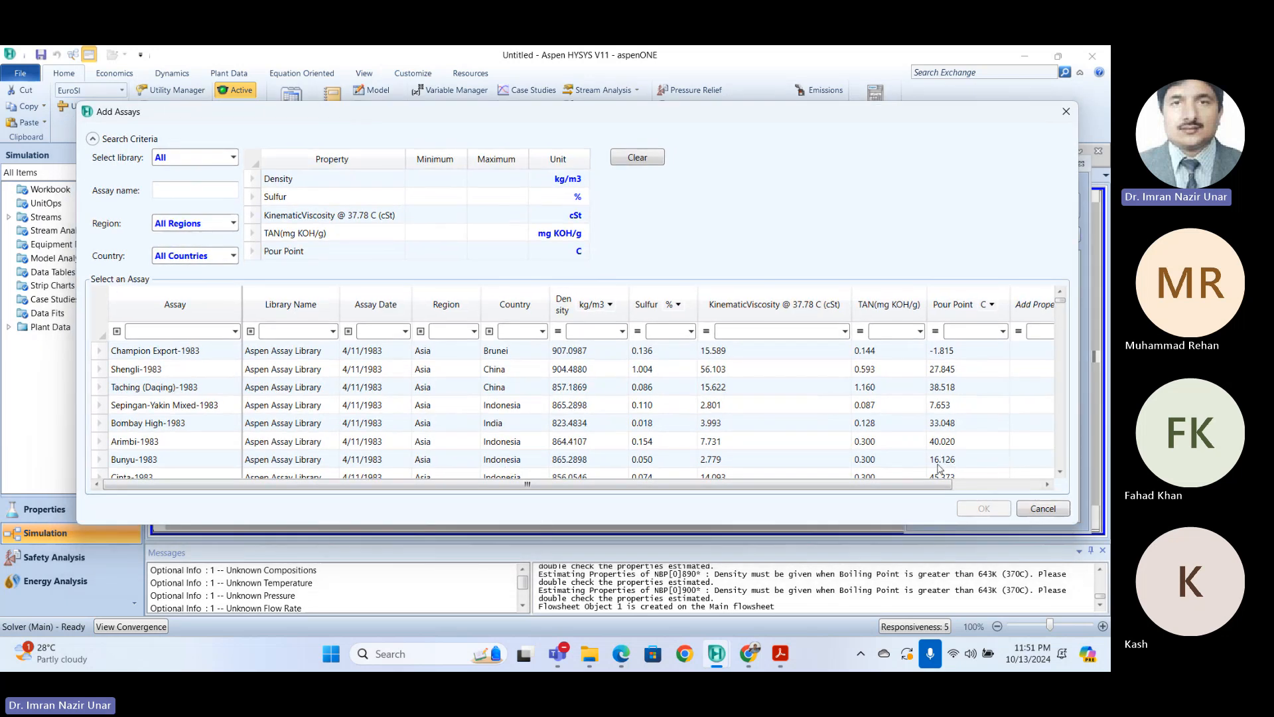
pyautogui.moveTo(938, 465); pyautogui.dragTo(997, 536)
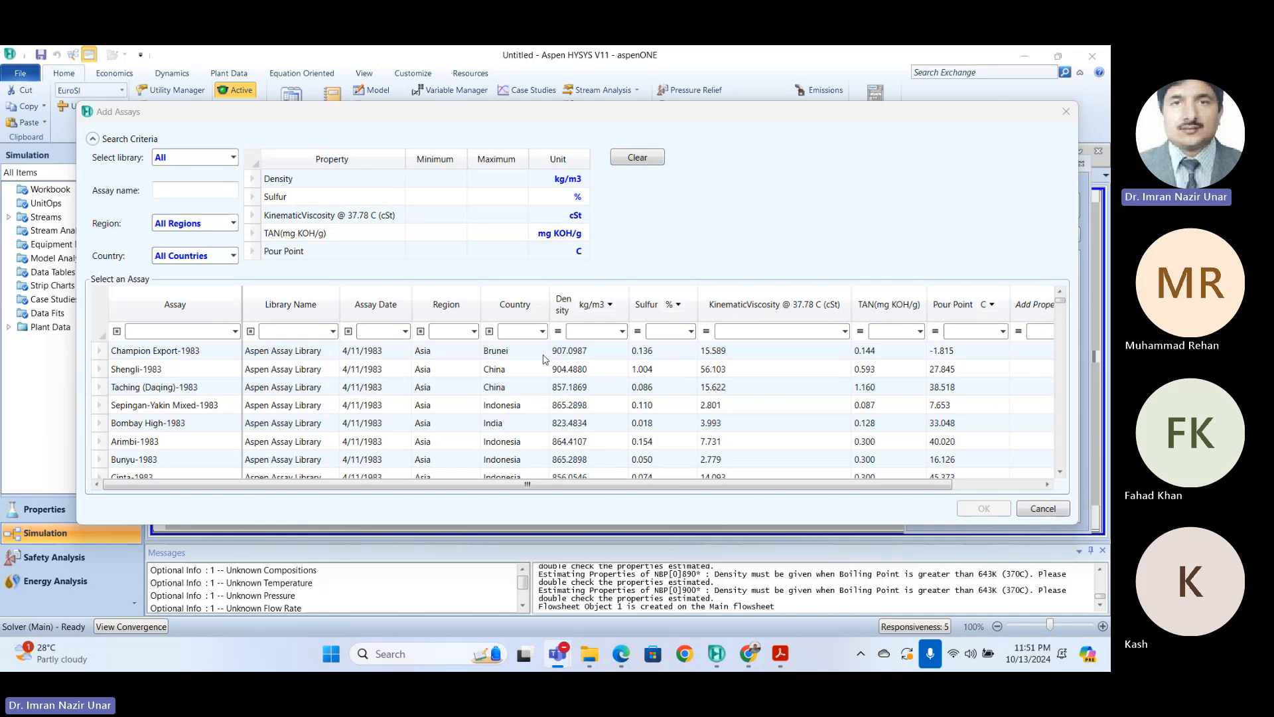
# Step: Browse the available library assays and filter them to the Australia region
pyautogui.scroll(-3, 464, 371)
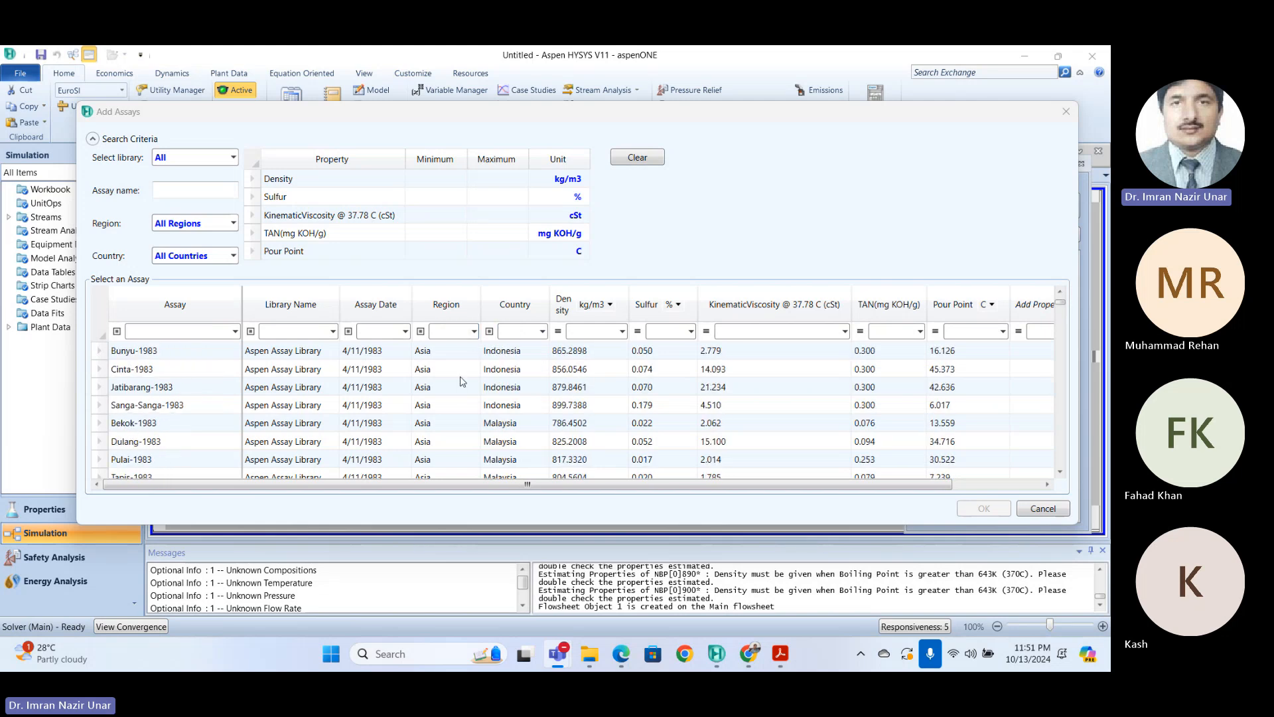
pyautogui.scroll(-3, 462, 381)
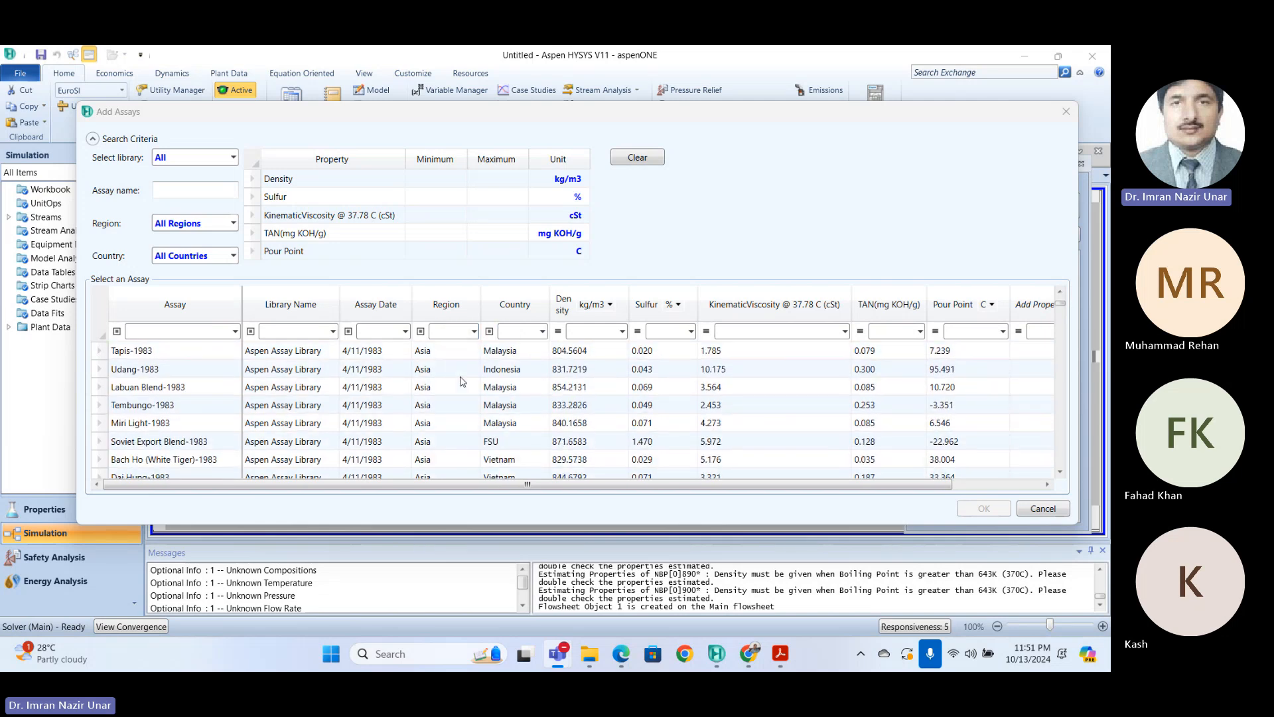
pyautogui.scroll(-3, 463, 381)
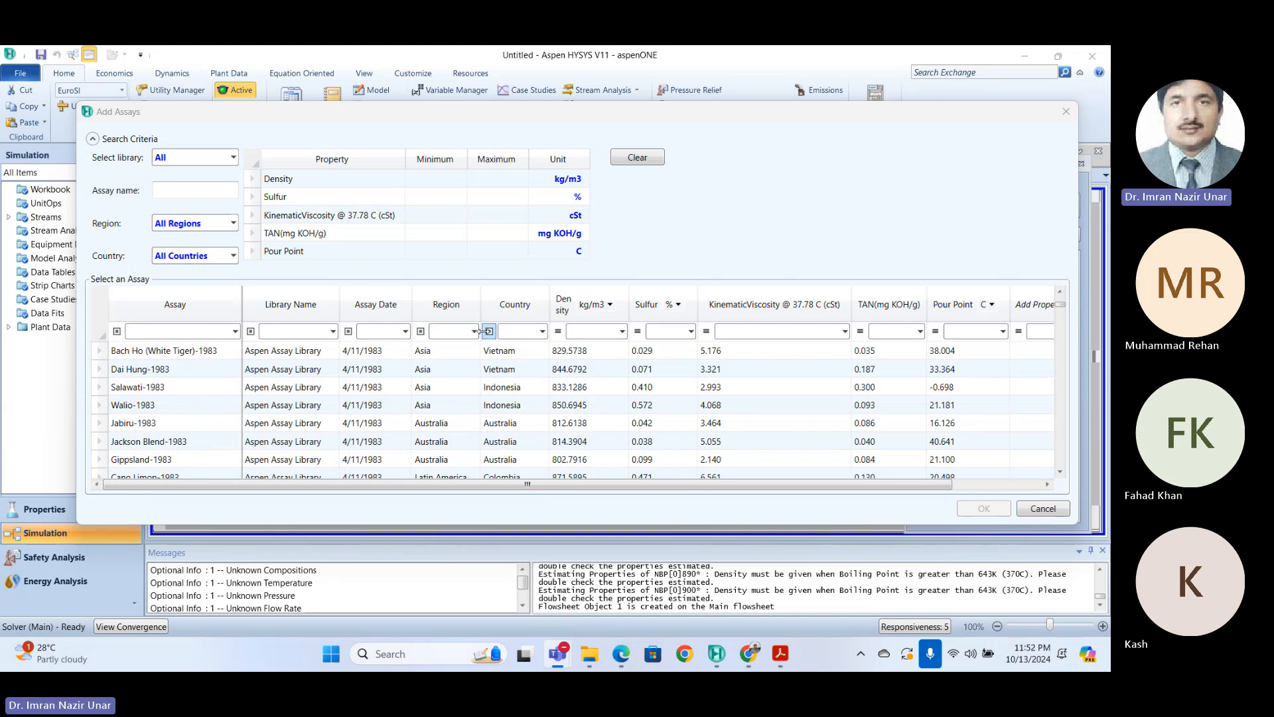
pyautogui.click(504, 332)
pyautogui.click(474, 331)
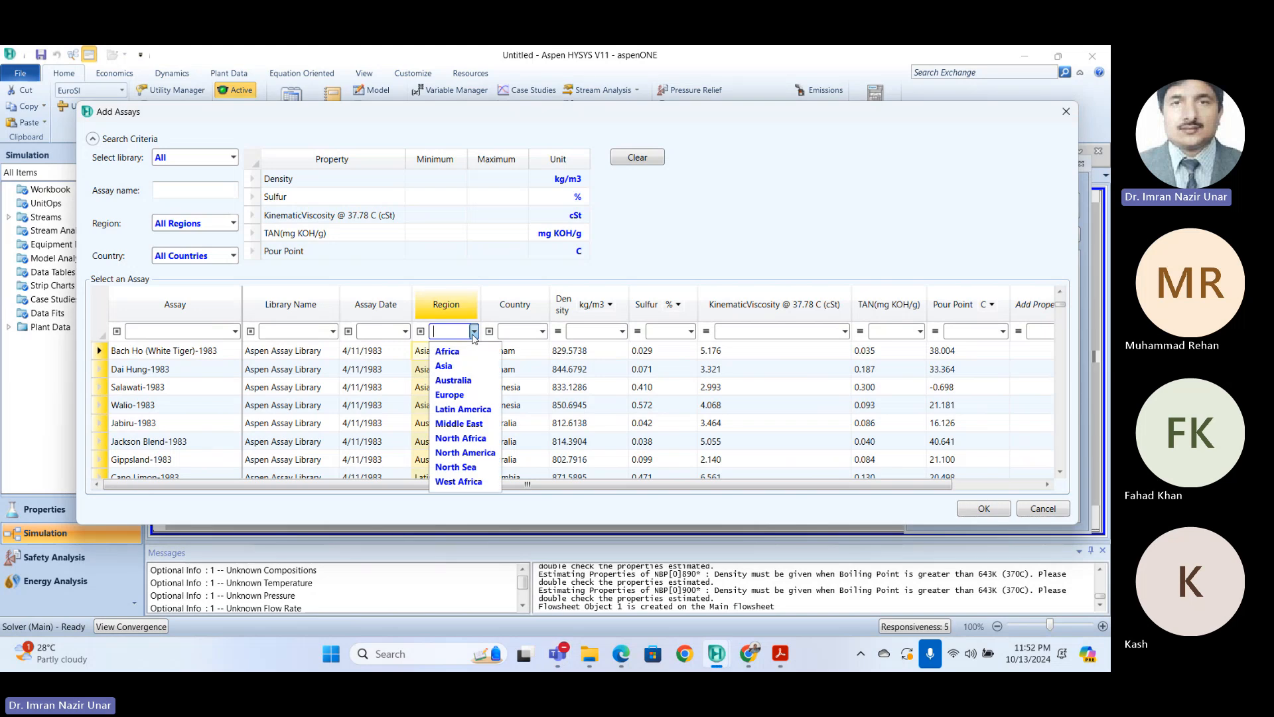
pyautogui.click(472, 378)
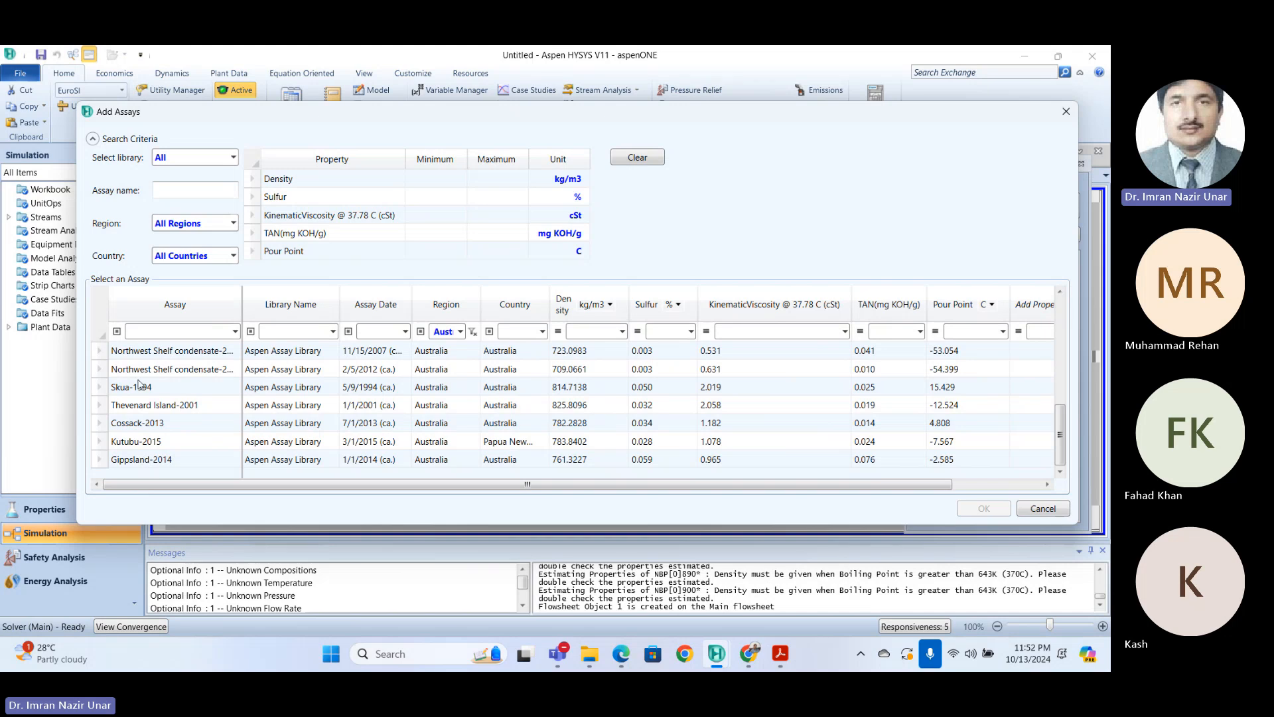
# Step: Select the Jackson Blend-1983 assay from the Australian assays and attach it to stream 1
pyautogui.scroll(10, 139, 361)
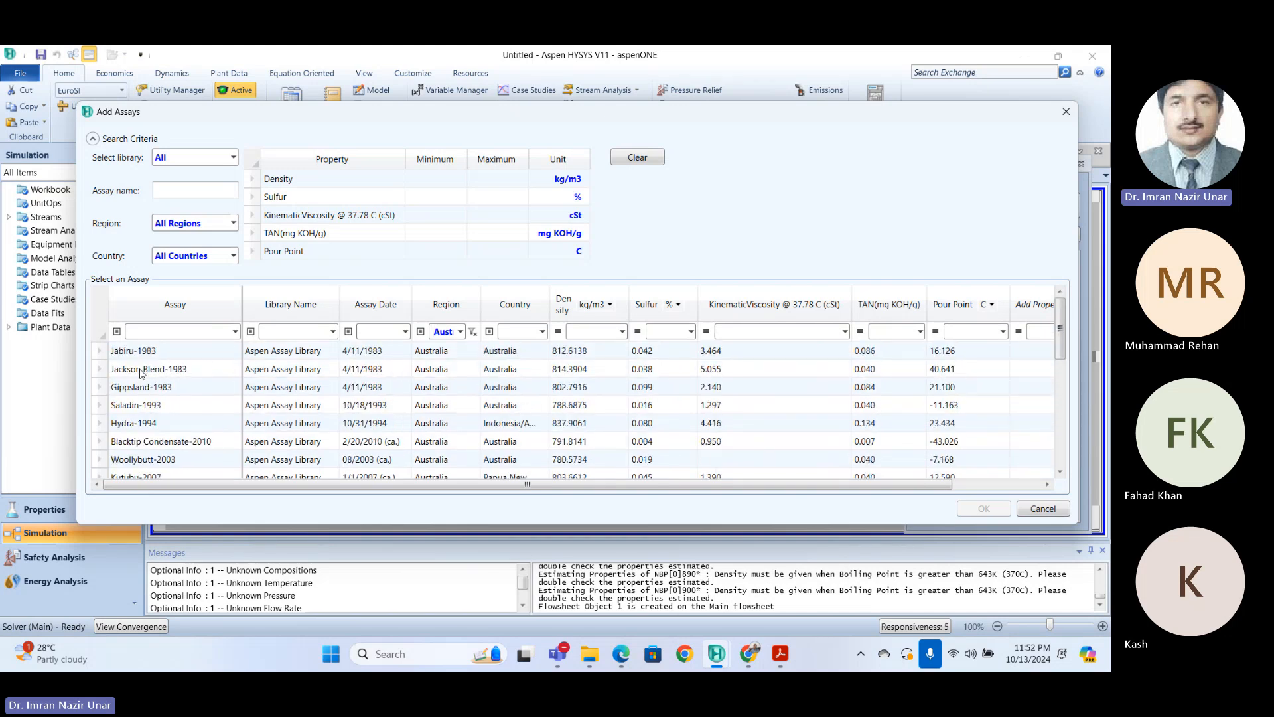
pyautogui.scroll(-10, 141, 374)
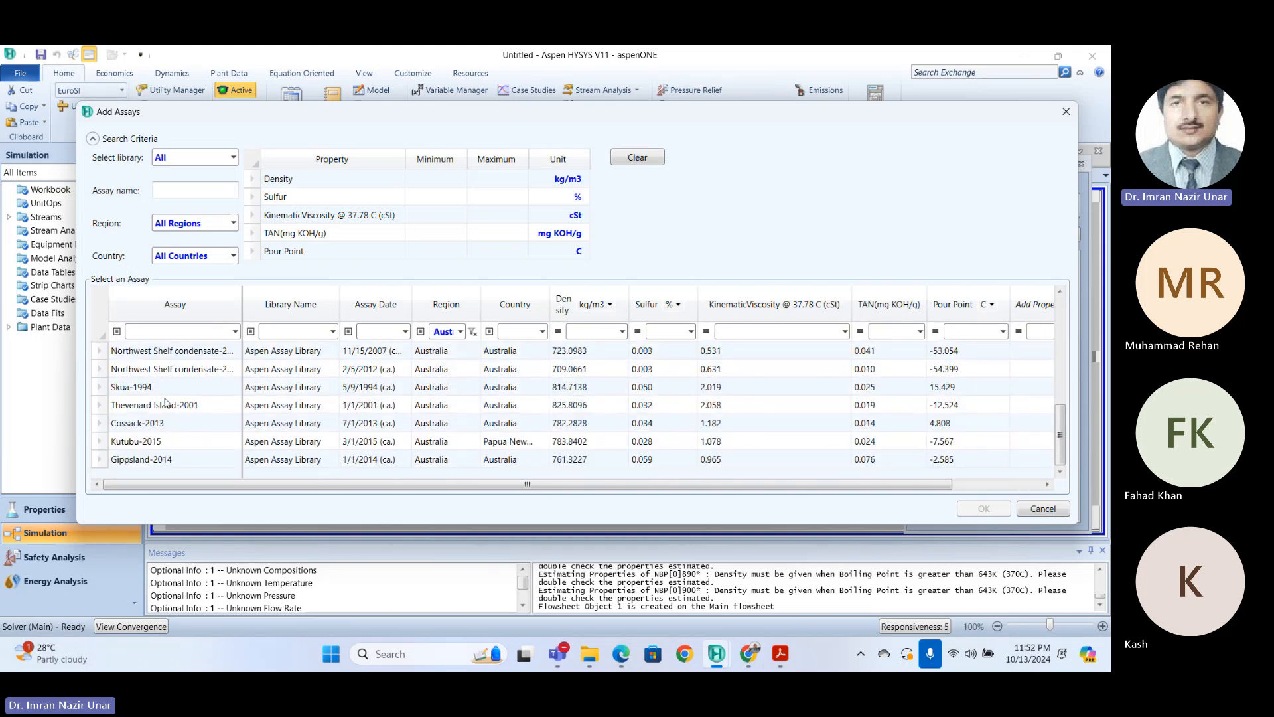
pyautogui.scroll(10, 155, 424)
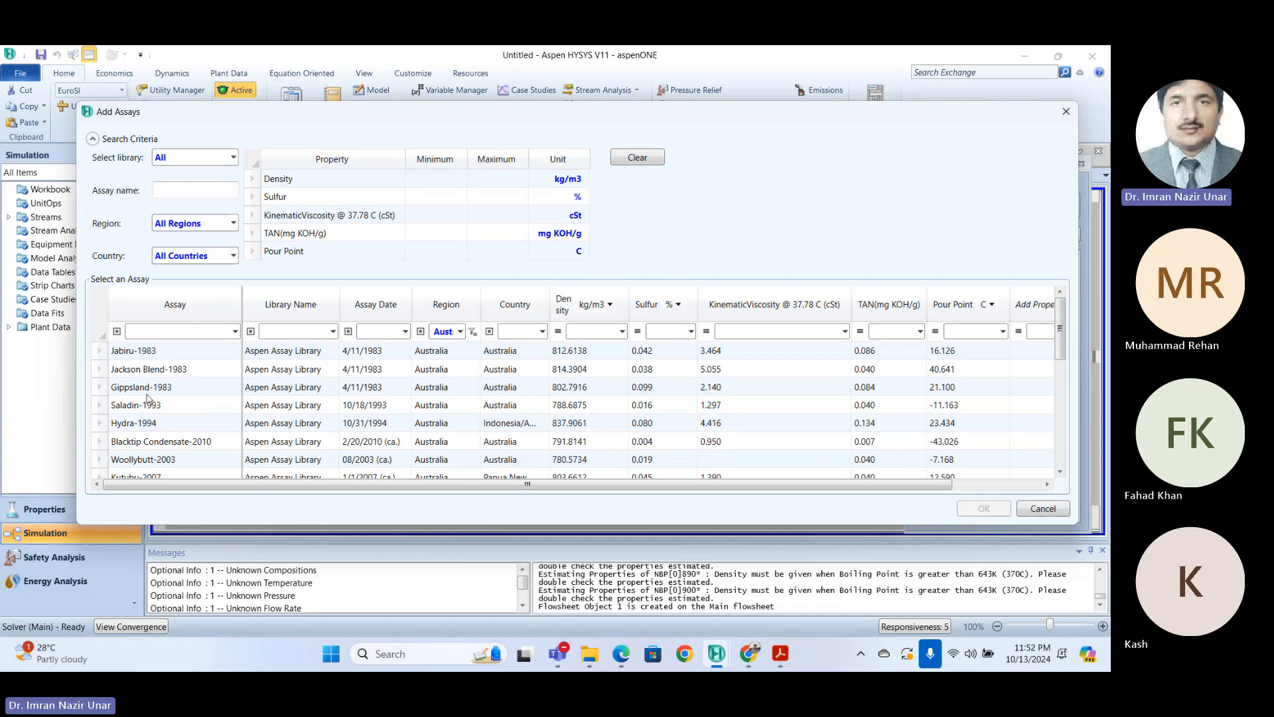
pyautogui.click(143, 370)
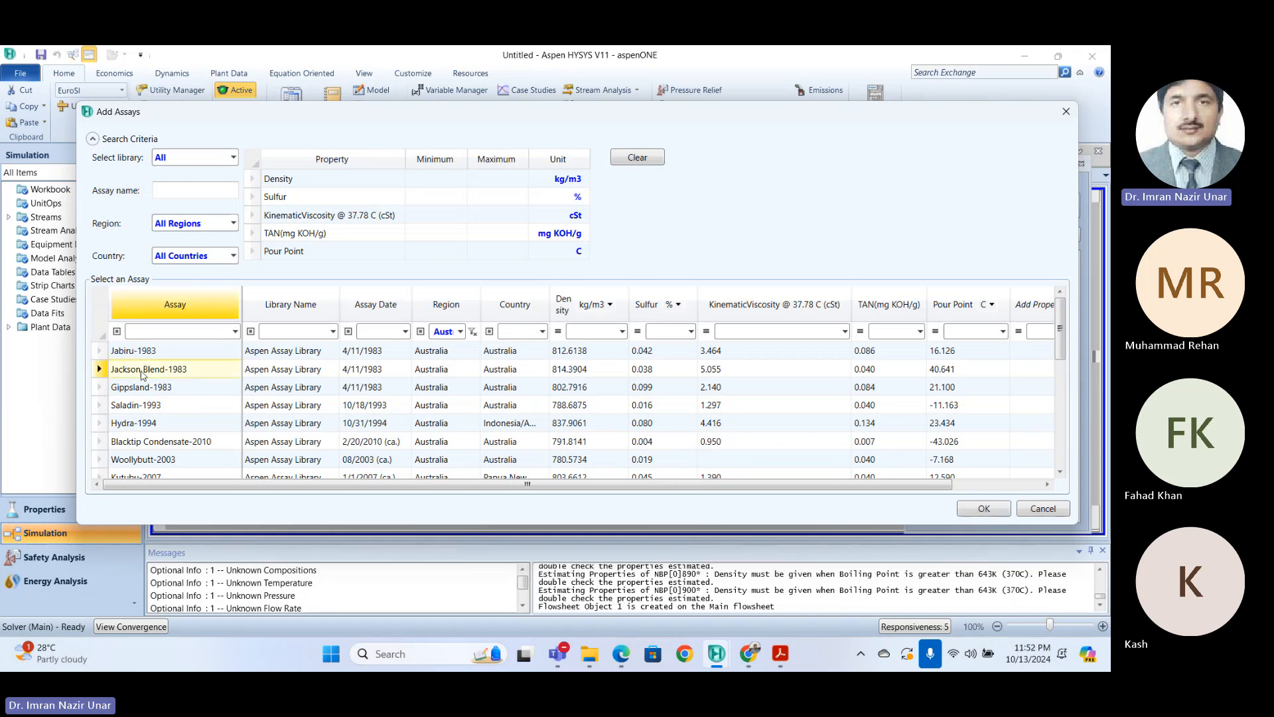
pyautogui.click(982, 509)
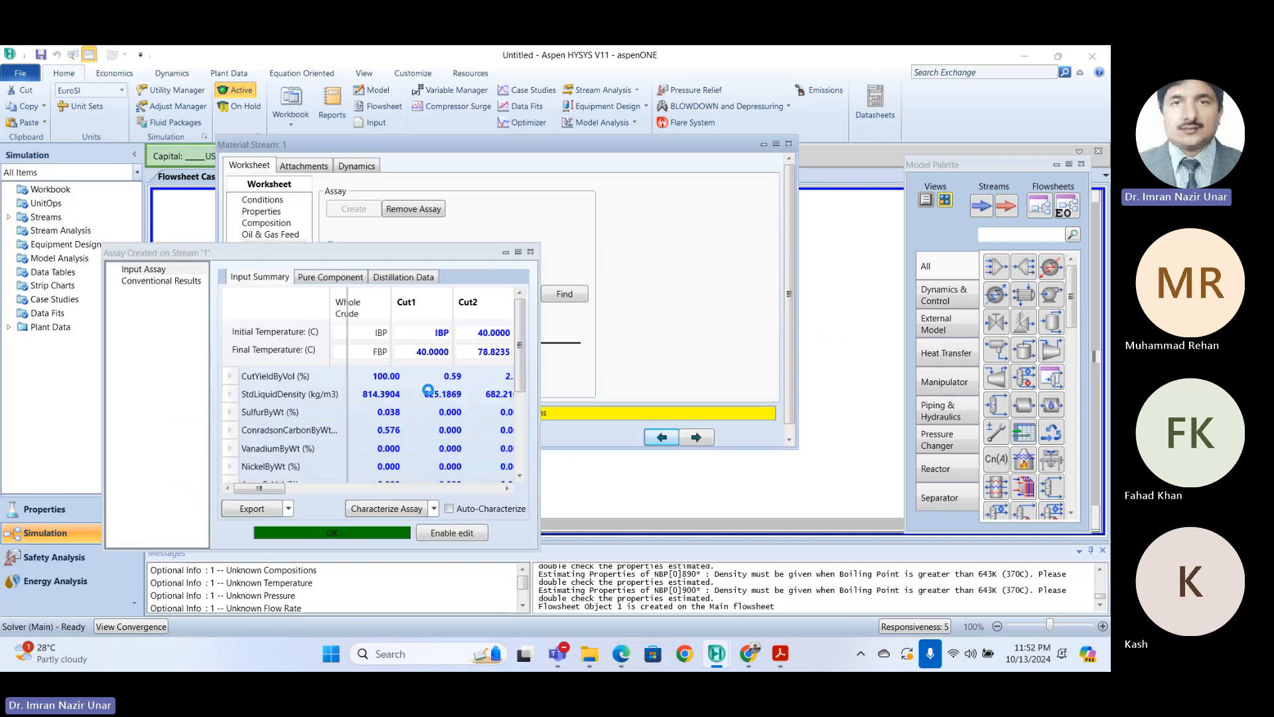
# Step: Enlarge the assay window, examine the temperatures and properties of the crude's cuts in the input summary, and close it
pyautogui.moveTo(471, 270); pyautogui.dragTo(522, 141)
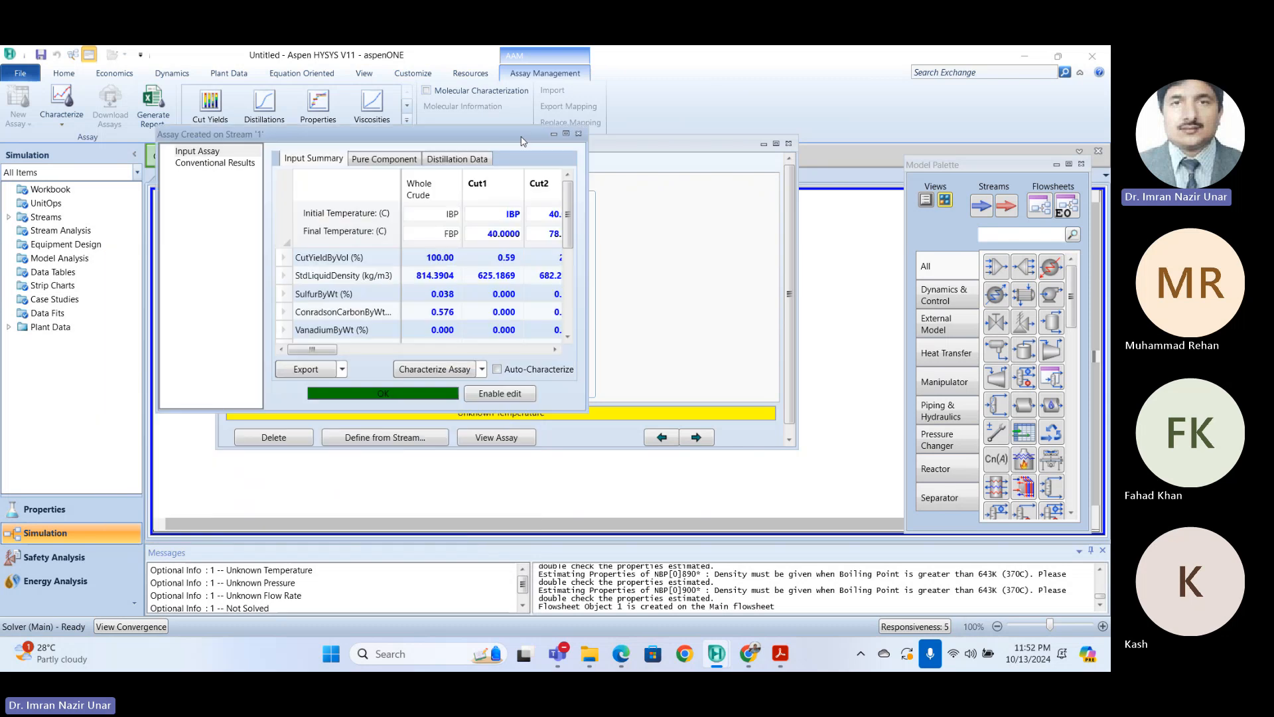
pyautogui.doubleClick(584, 411)
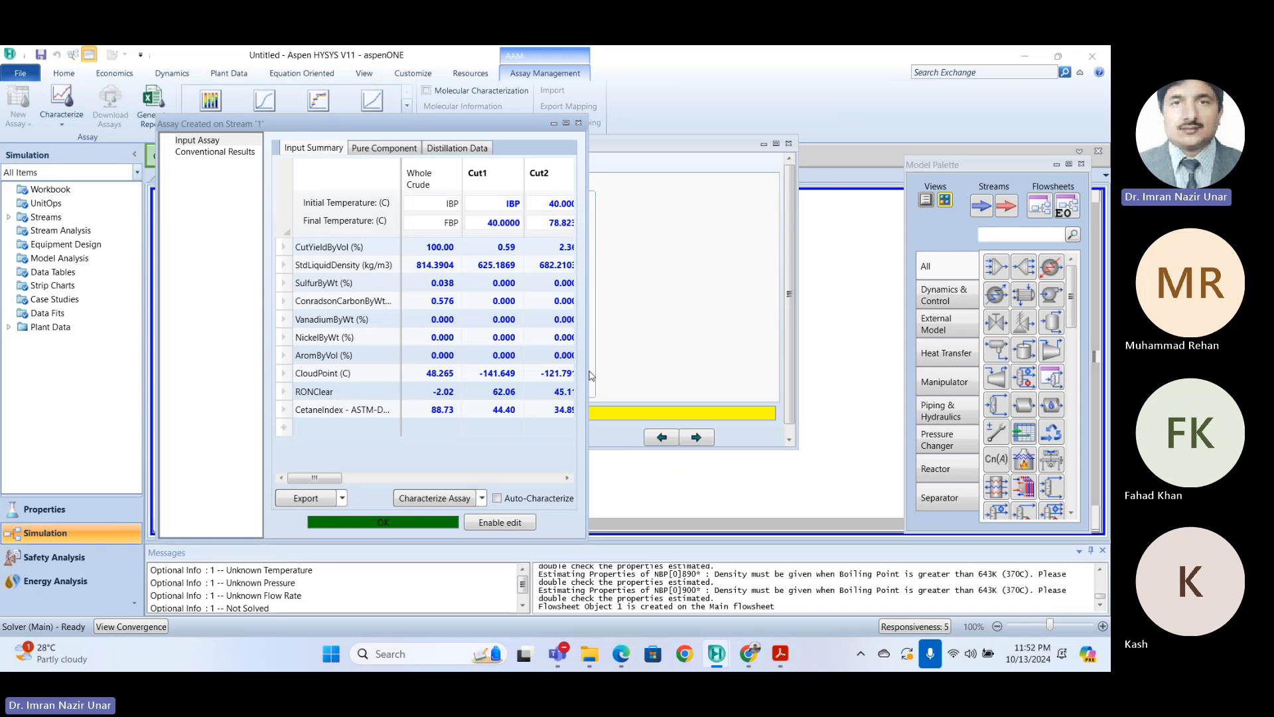
pyautogui.moveTo(586, 359); pyautogui.dragTo(1006, 359)
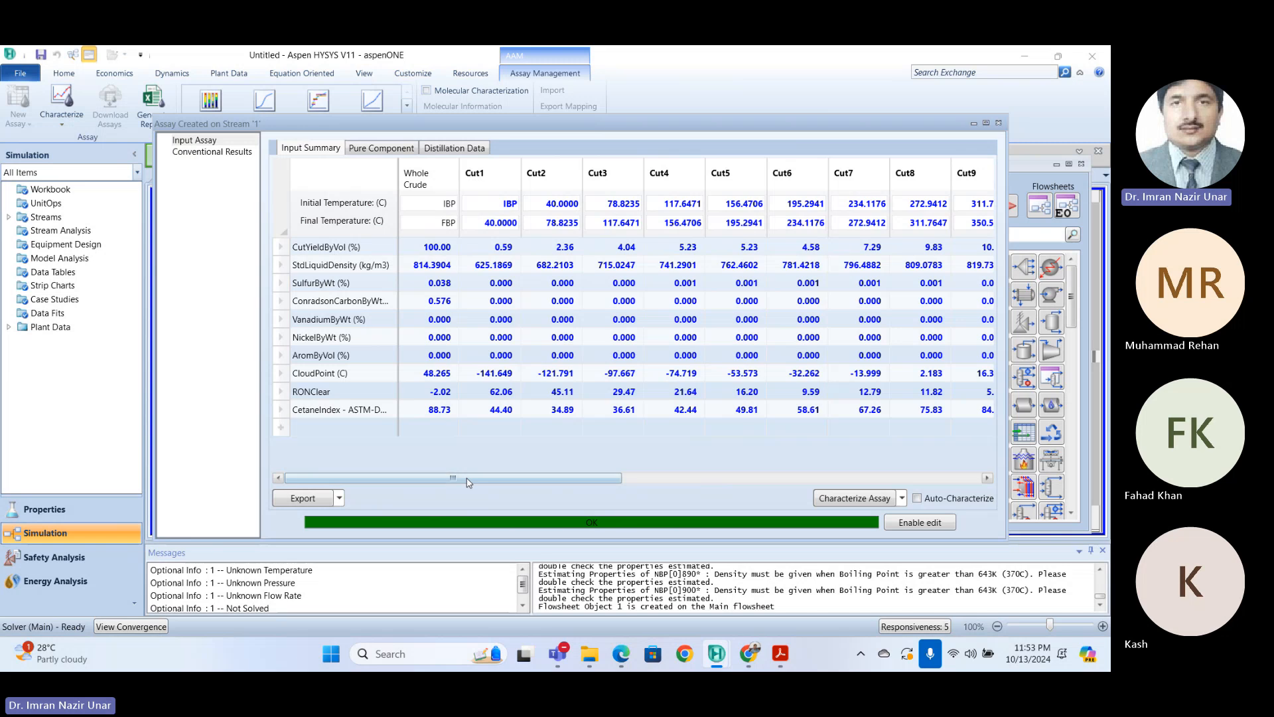
pyautogui.moveTo(495, 479); pyautogui.dragTo(954, 484)
pyautogui.moveTo(865, 484); pyautogui.dragTo(463, 395)
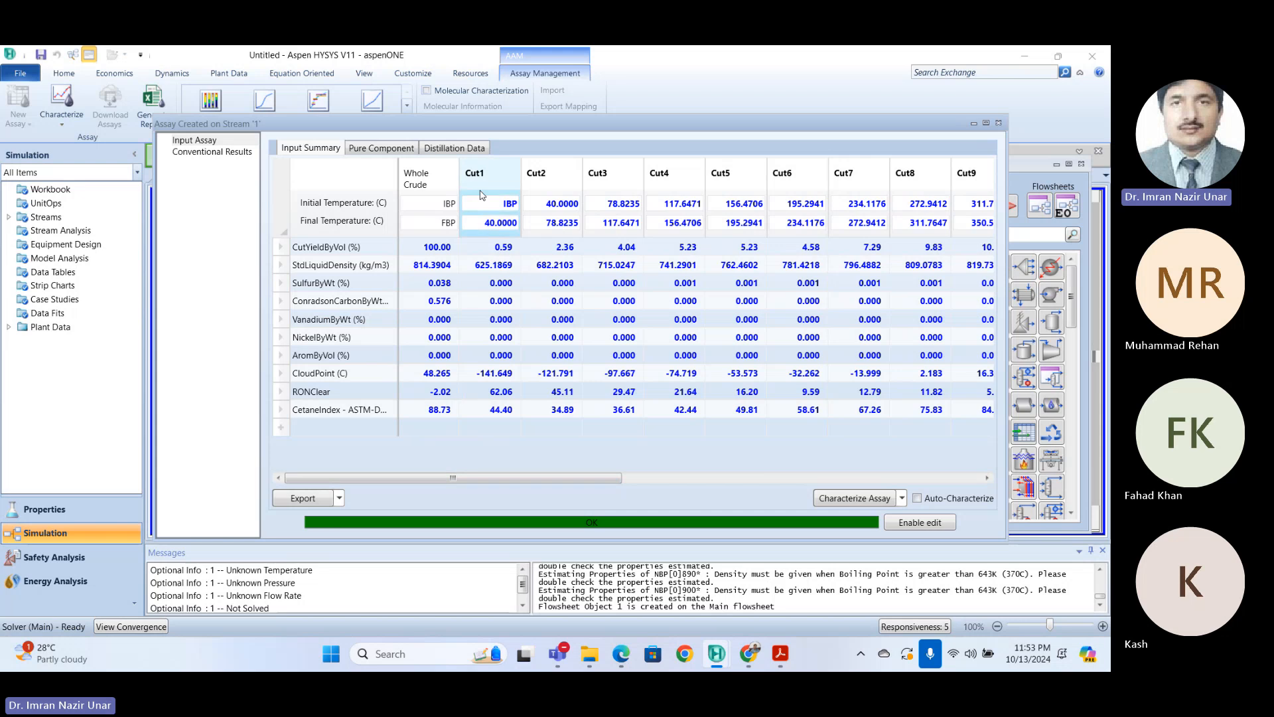
pyautogui.moveTo(590, 488); pyautogui.dragTo(454, 418)
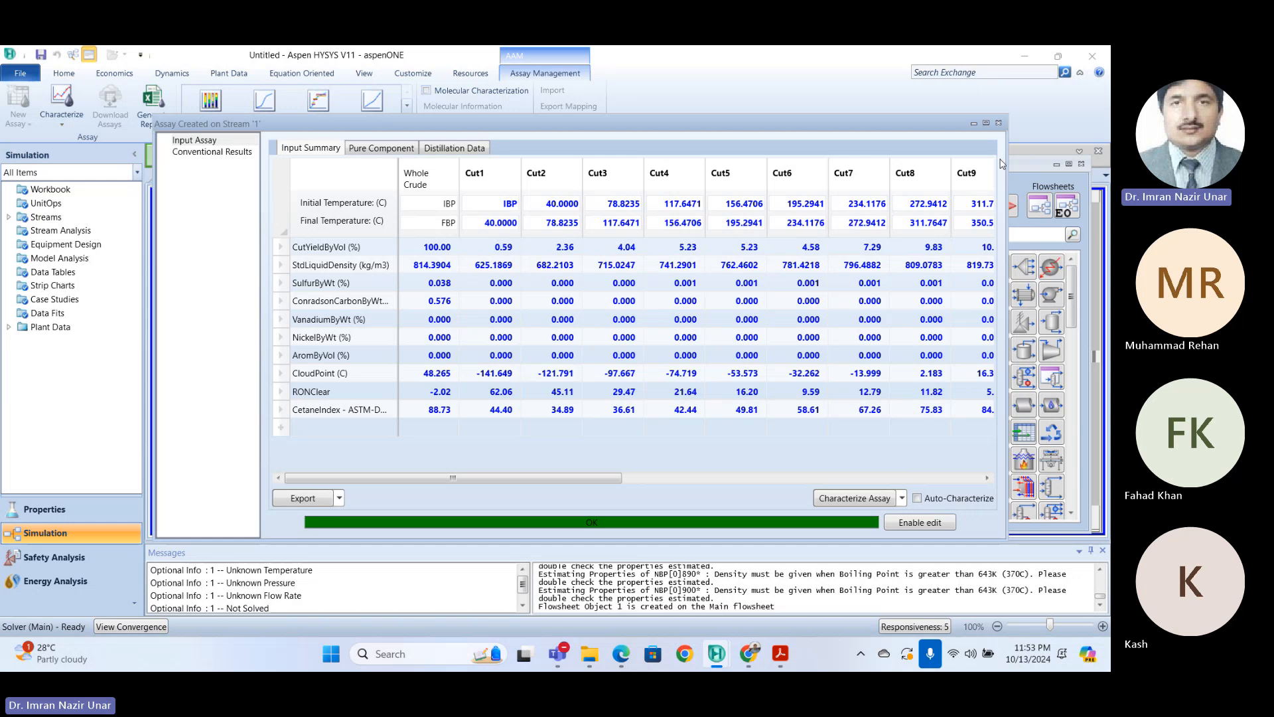
pyautogui.click(998, 123)
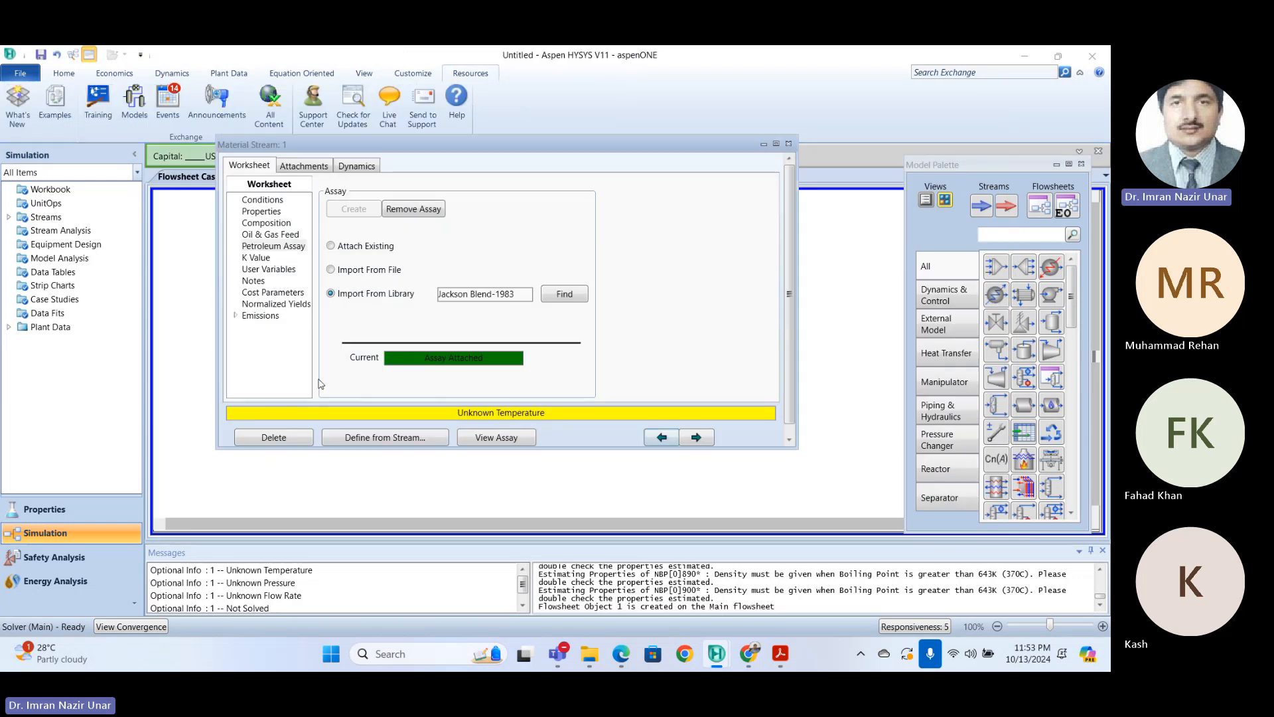
# Step: Examine the mole fractions of the hypothetical components in stream 1's composition, from the lightest to the heaviest
pyautogui.click(271, 224)
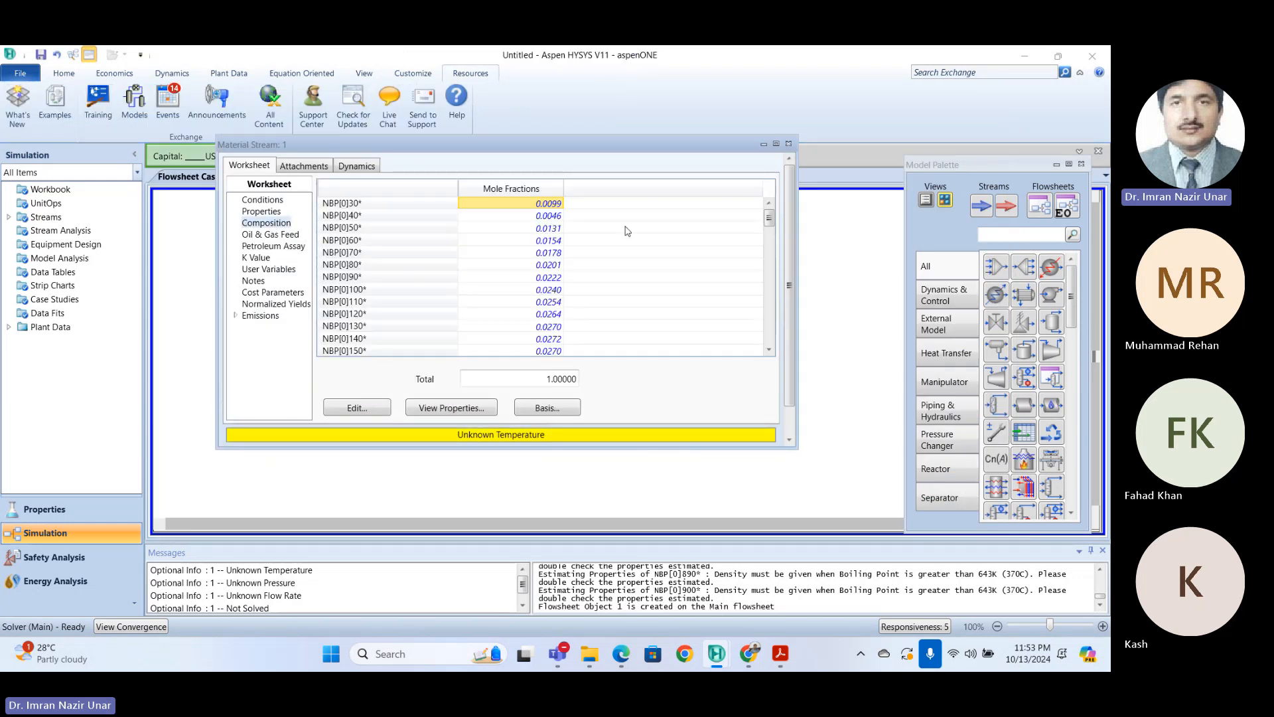
pyautogui.scroll(-2, 406, 231)
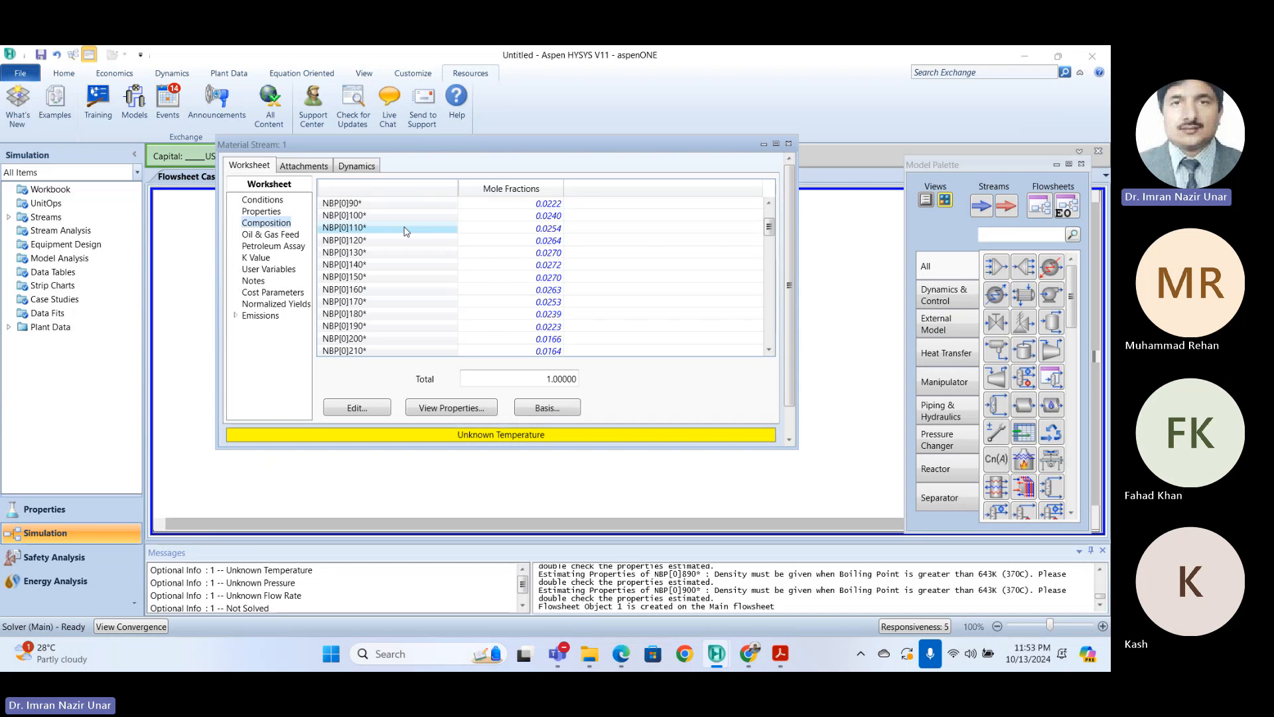
pyautogui.scroll(-20, 406, 231)
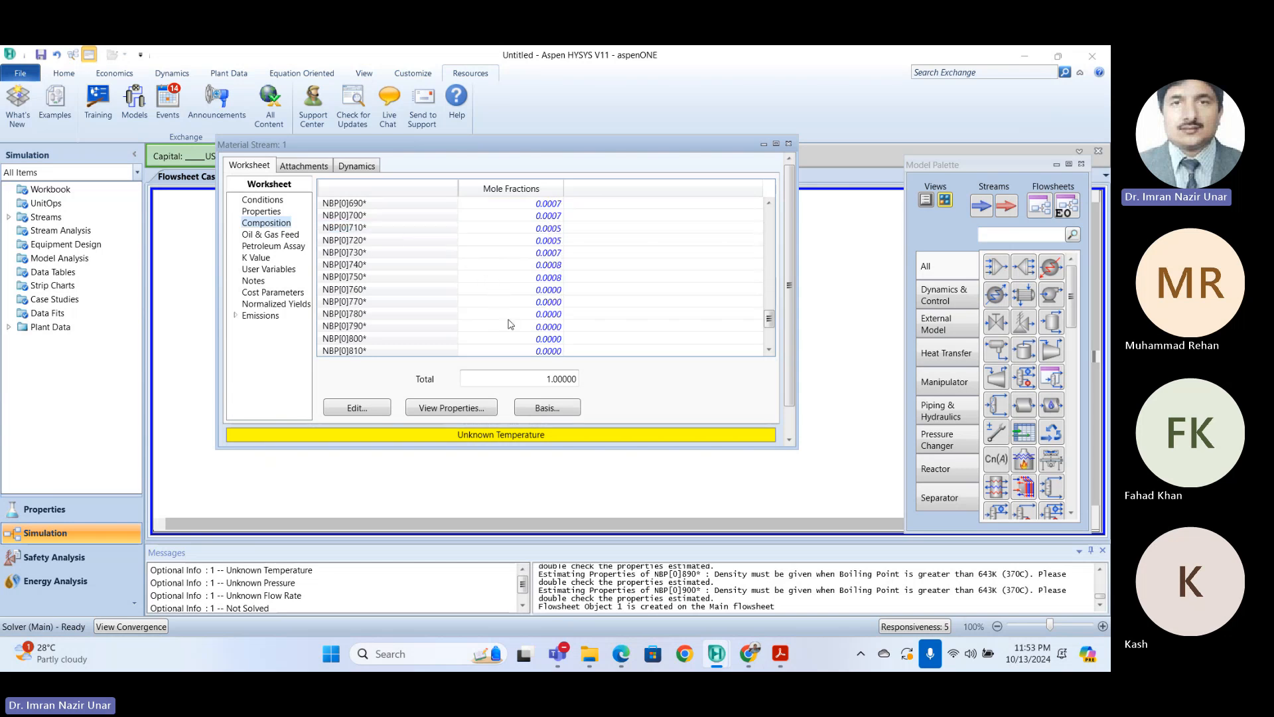
pyautogui.scroll(1, 553, 343)
pyautogui.scroll(11, 553, 343)
pyautogui.scroll(9, 553, 342)
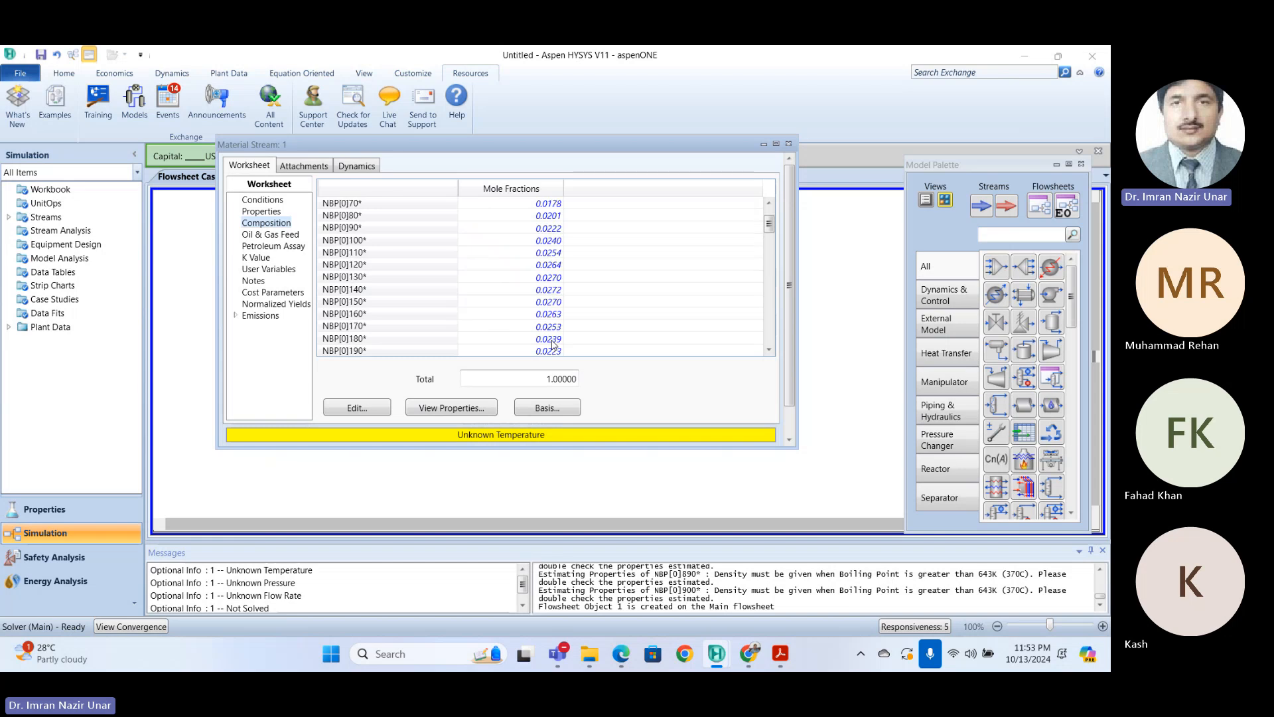
pyautogui.scroll(2, 544, 295)
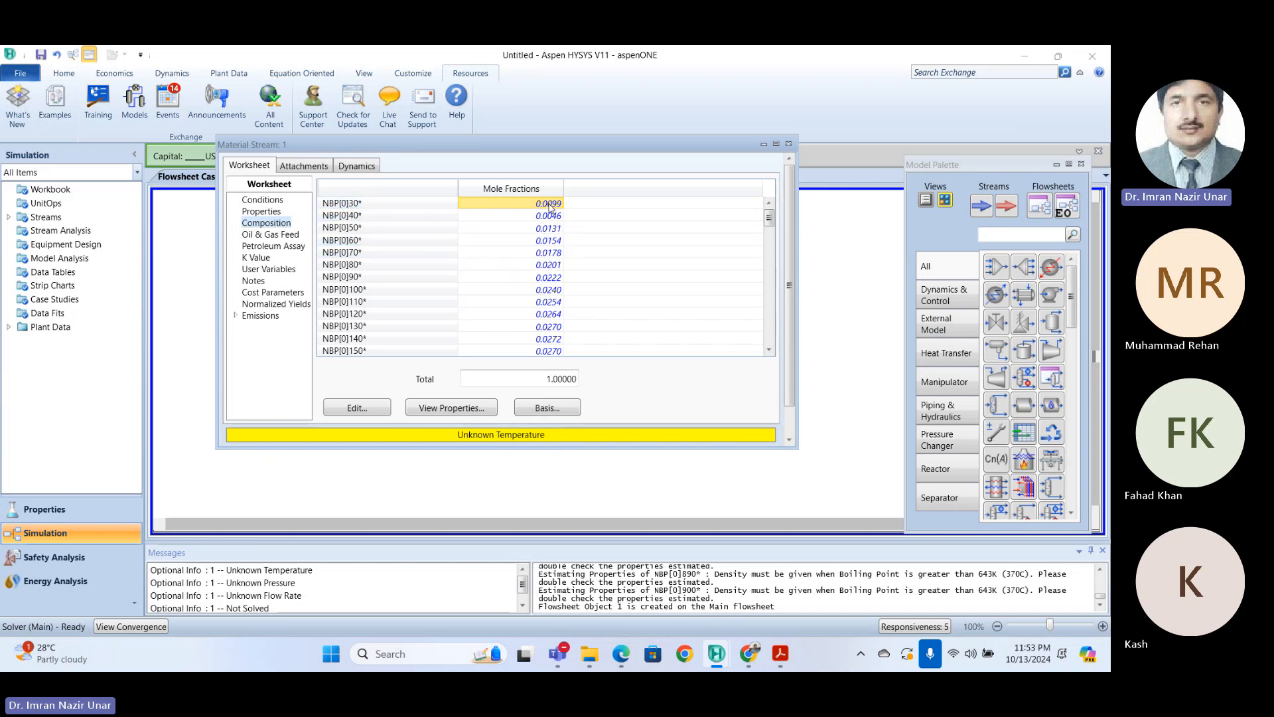
pyautogui.scroll(-1, 567, 271)
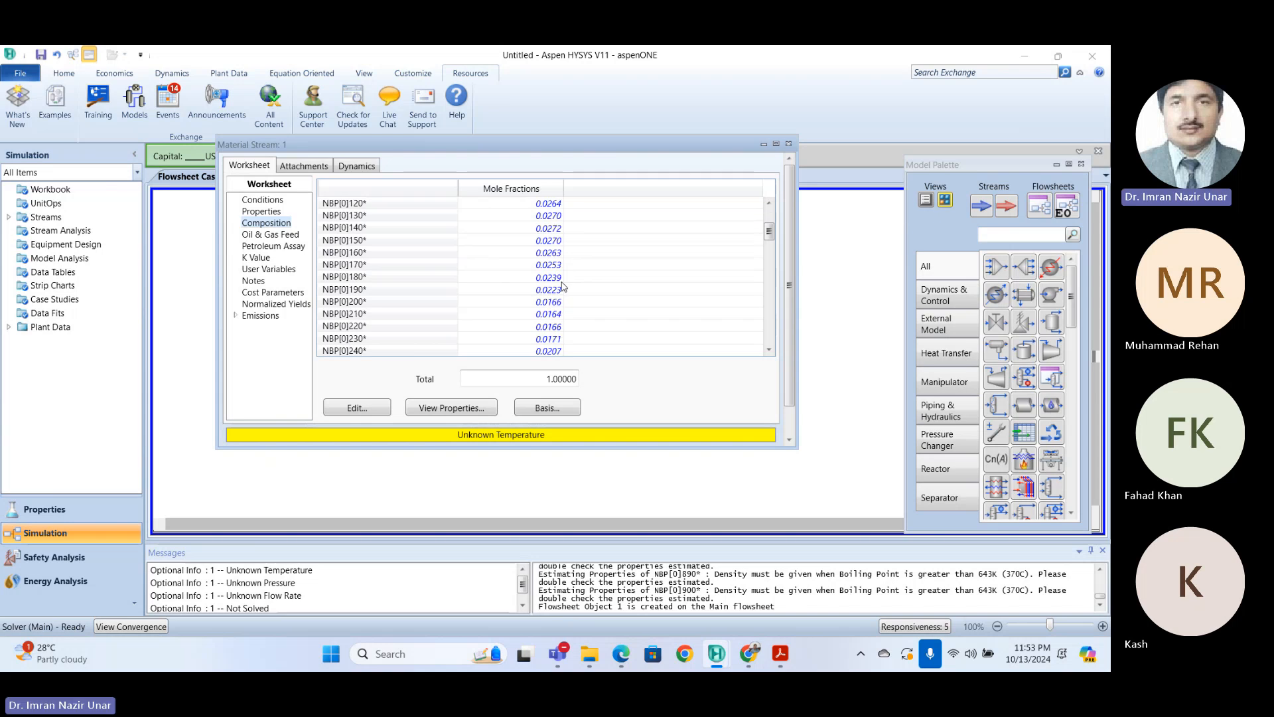
pyautogui.scroll(-11, 566, 279)
pyautogui.scroll(-4, 560, 314)
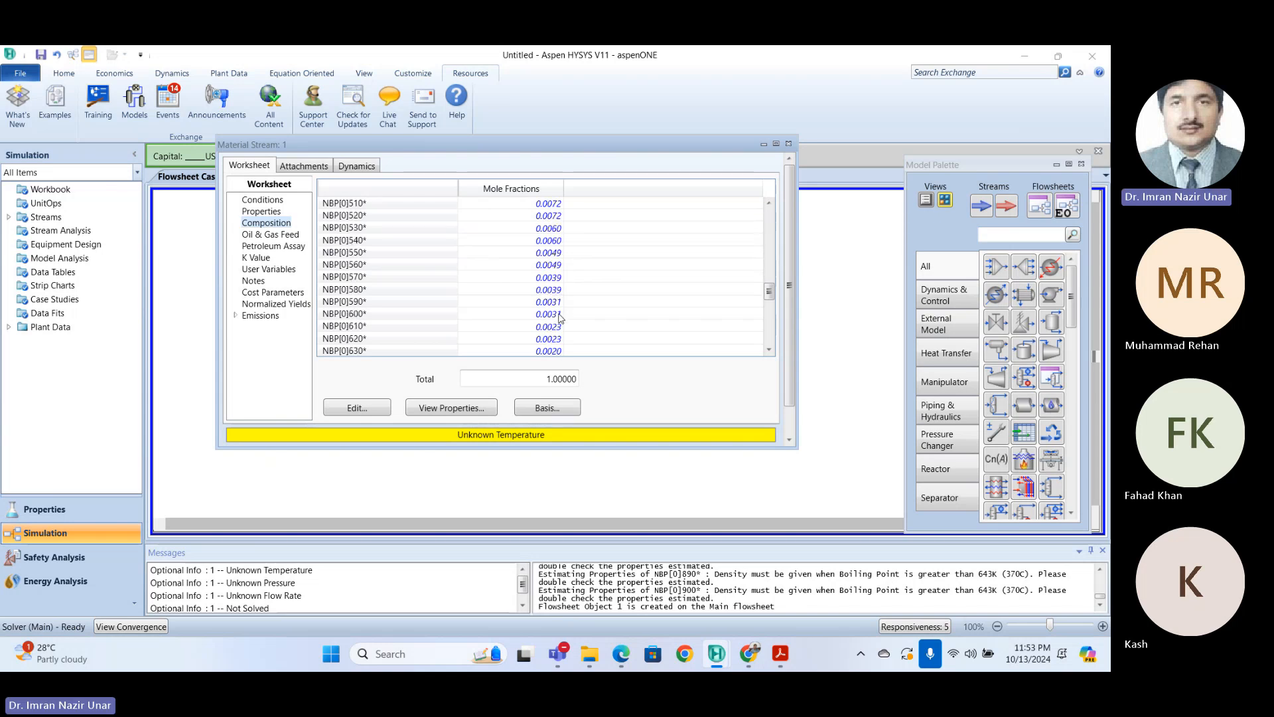
pyautogui.scroll(-5, 560, 317)
pyautogui.scroll(17, 559, 318)
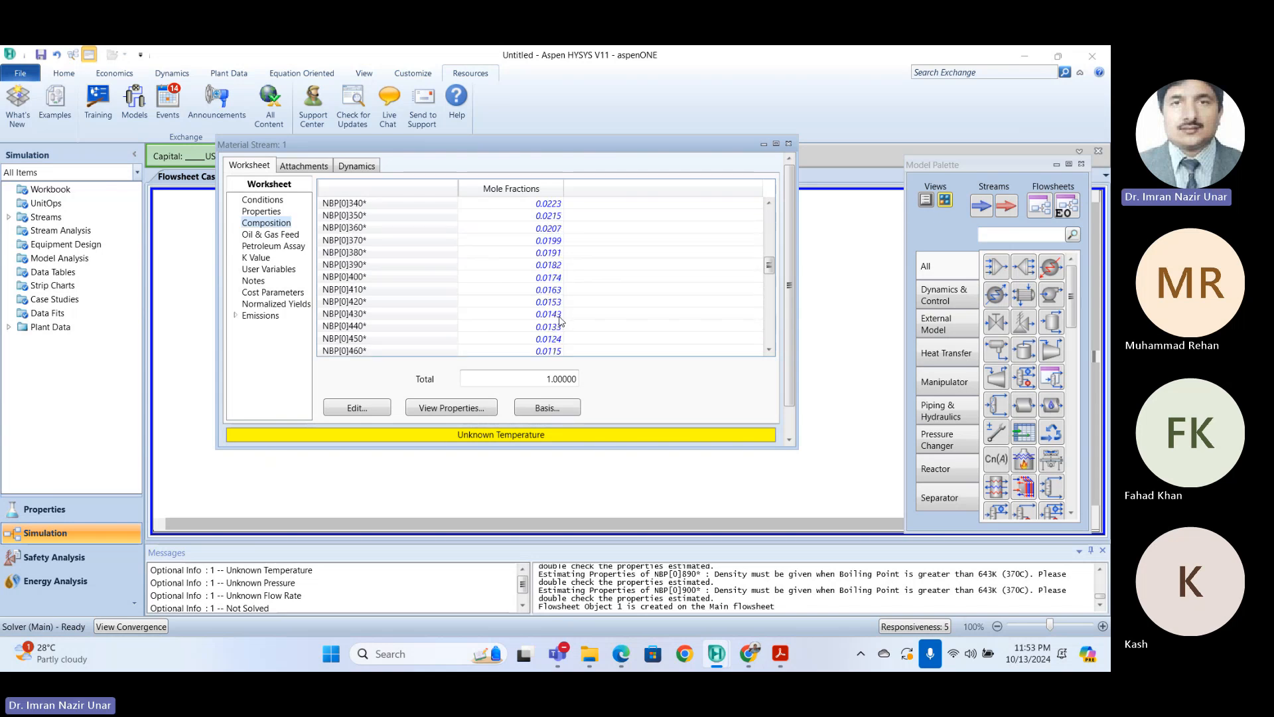
pyautogui.scroll(4, 559, 321)
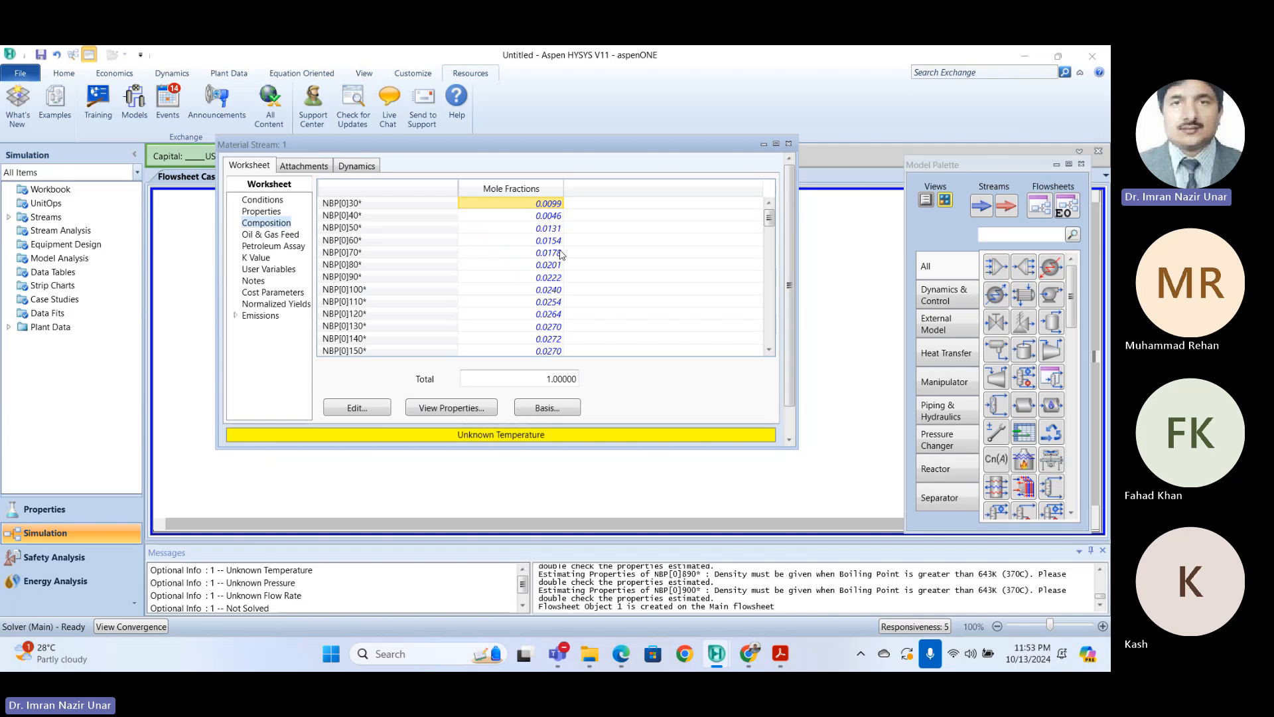
pyautogui.scroll(-2, 557, 303)
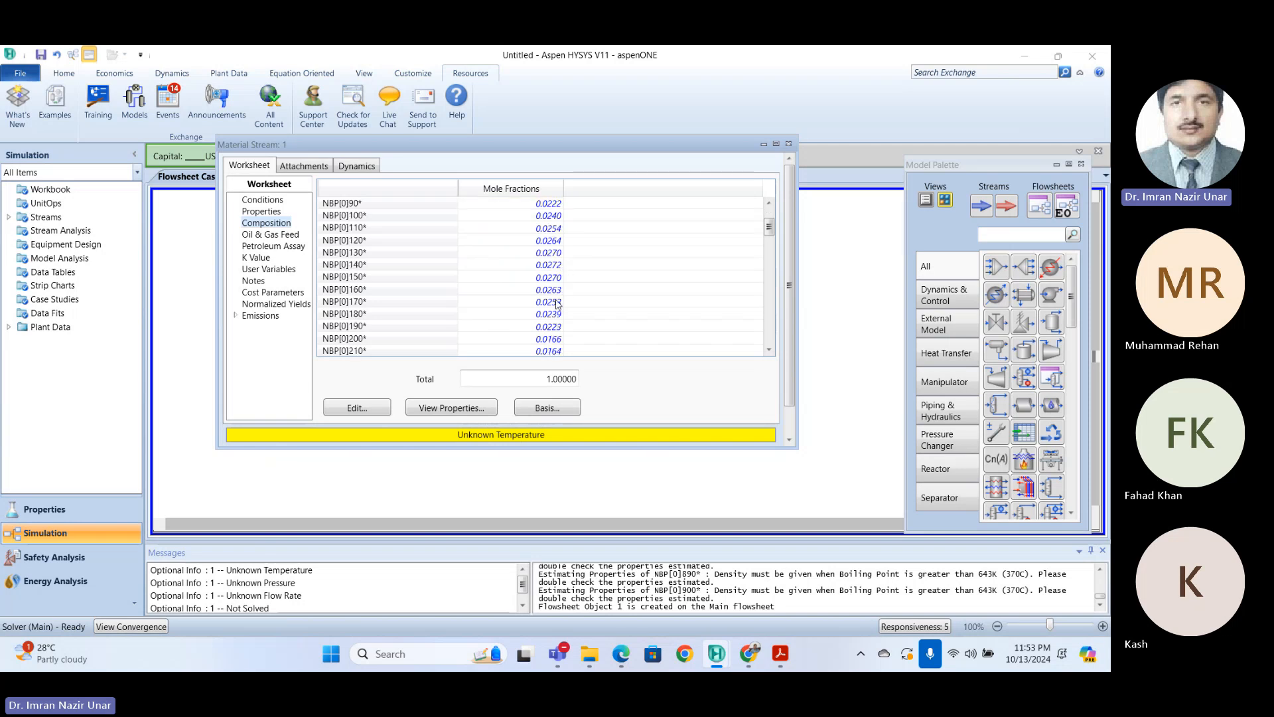
pyautogui.scroll(1, 560, 333)
pyautogui.scroll(-1, 572, 369)
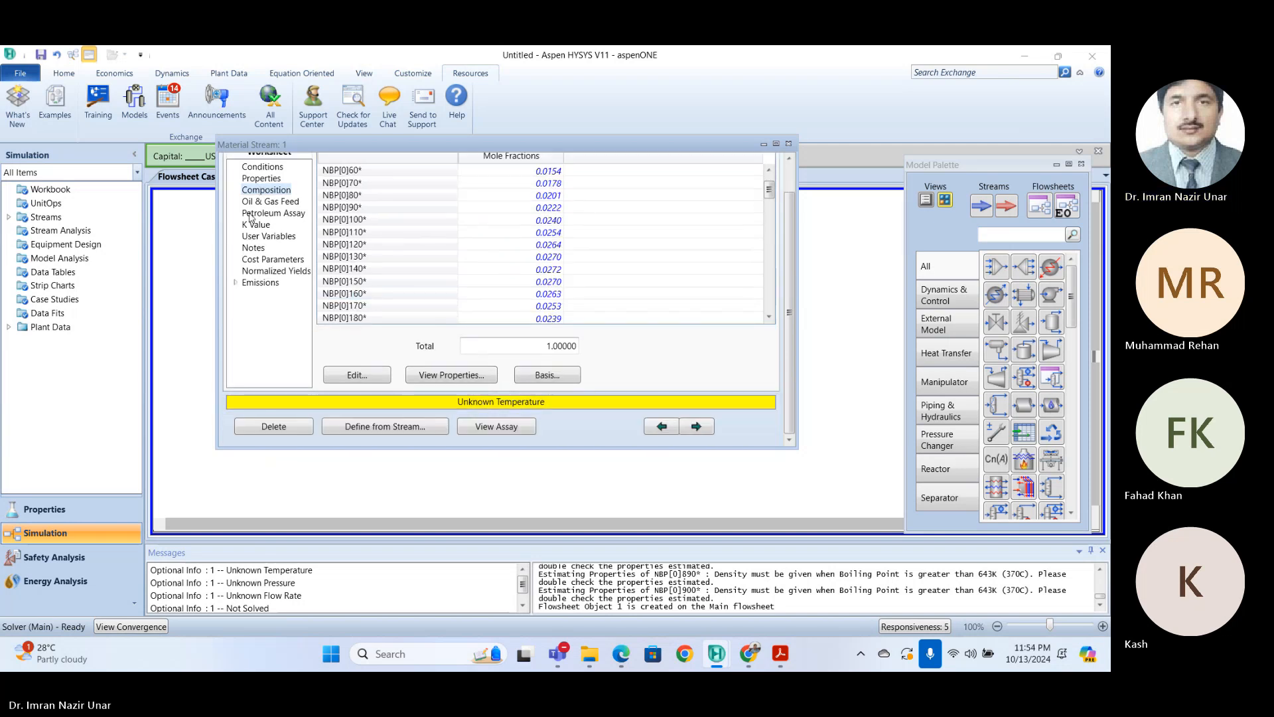
# Step: Set stream 1's conditions to a temperature of 200 C, a pressure of 2 bar and a mass flow of 100 kg/h
pyautogui.click(268, 168)
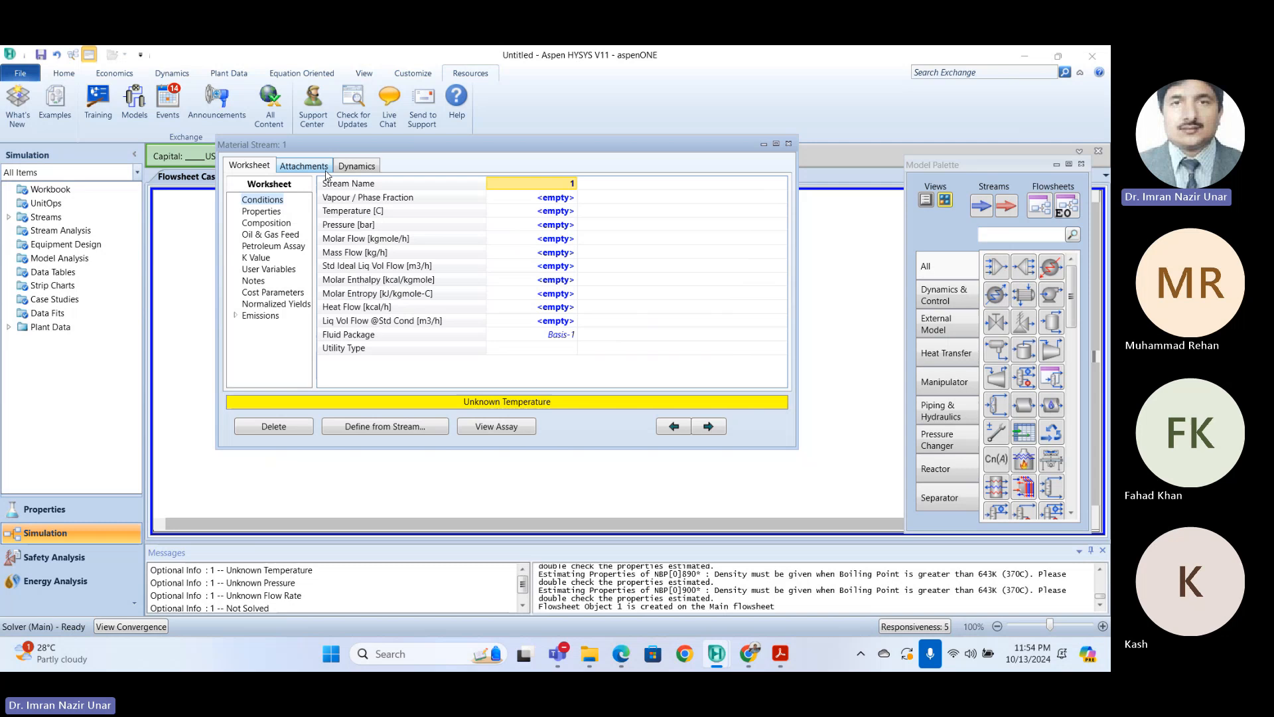
pyautogui.click(556, 225)
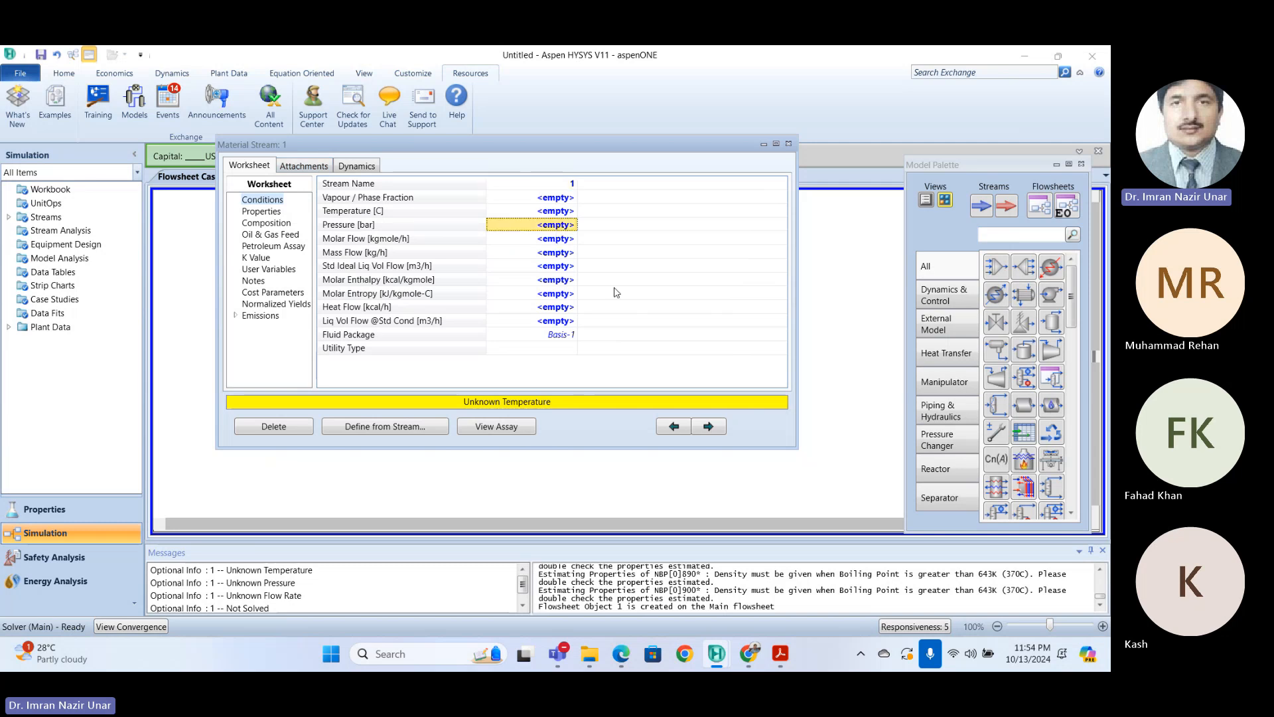
pyautogui.press('Up')
pyautogui.write('200')
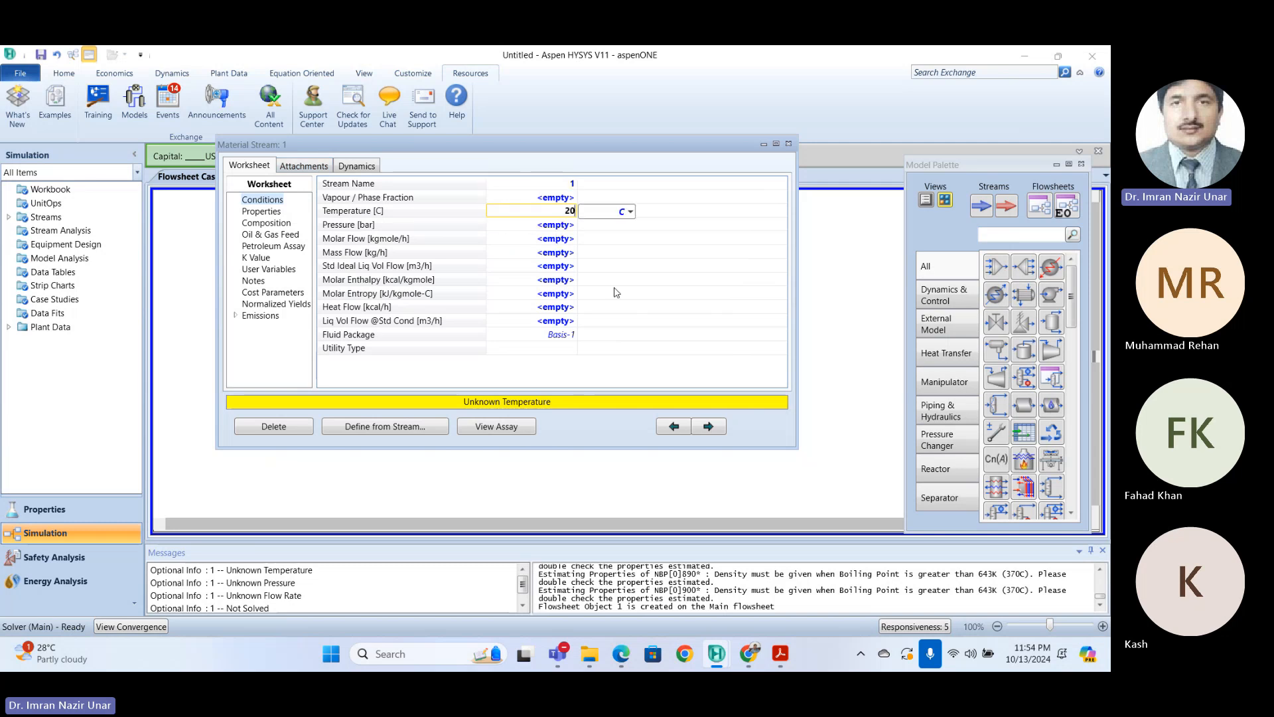
pyautogui.press('Return')
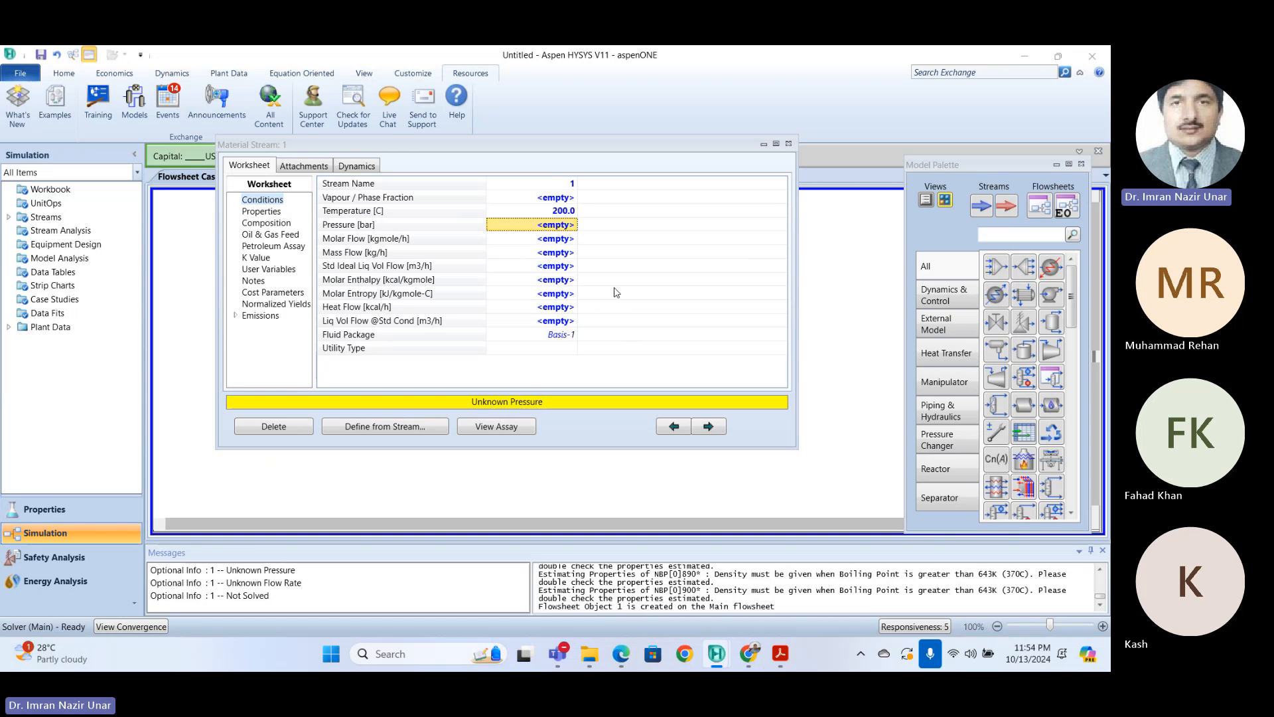
pyautogui.write('2')
pyautogui.press('Return')
pyautogui.press('Down')
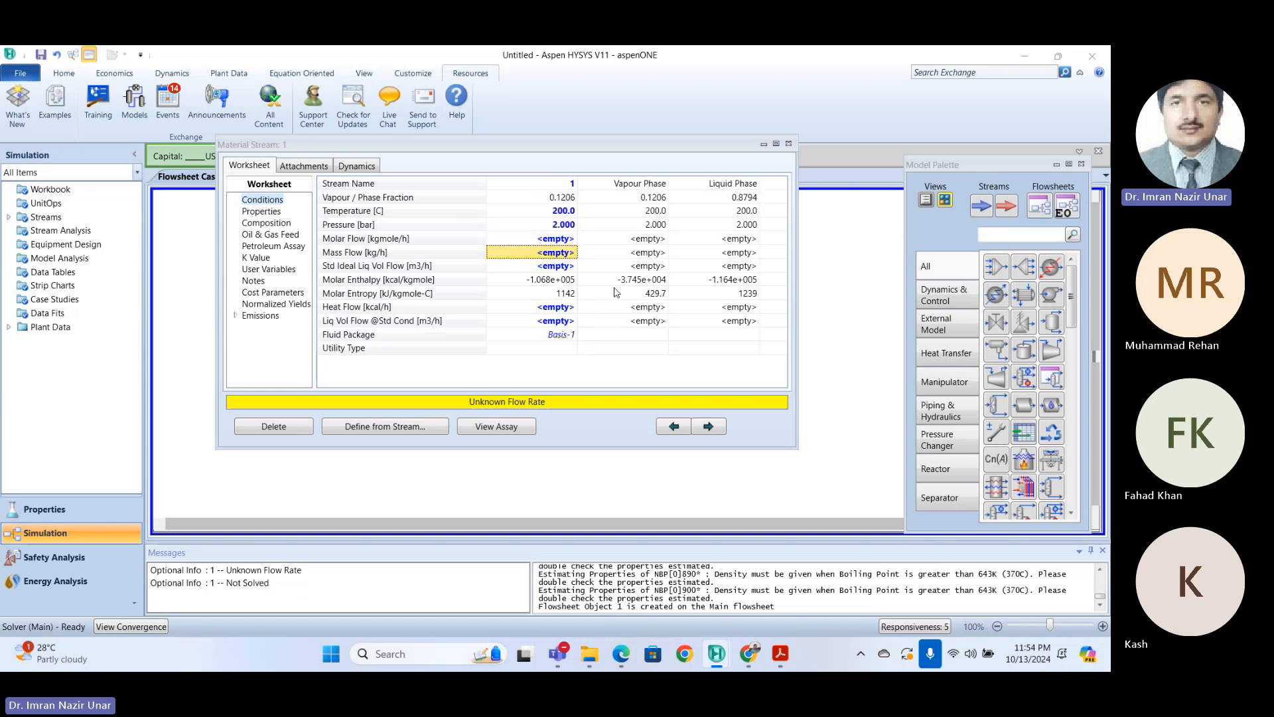
pyautogui.write('100')
pyautogui.press('Return')
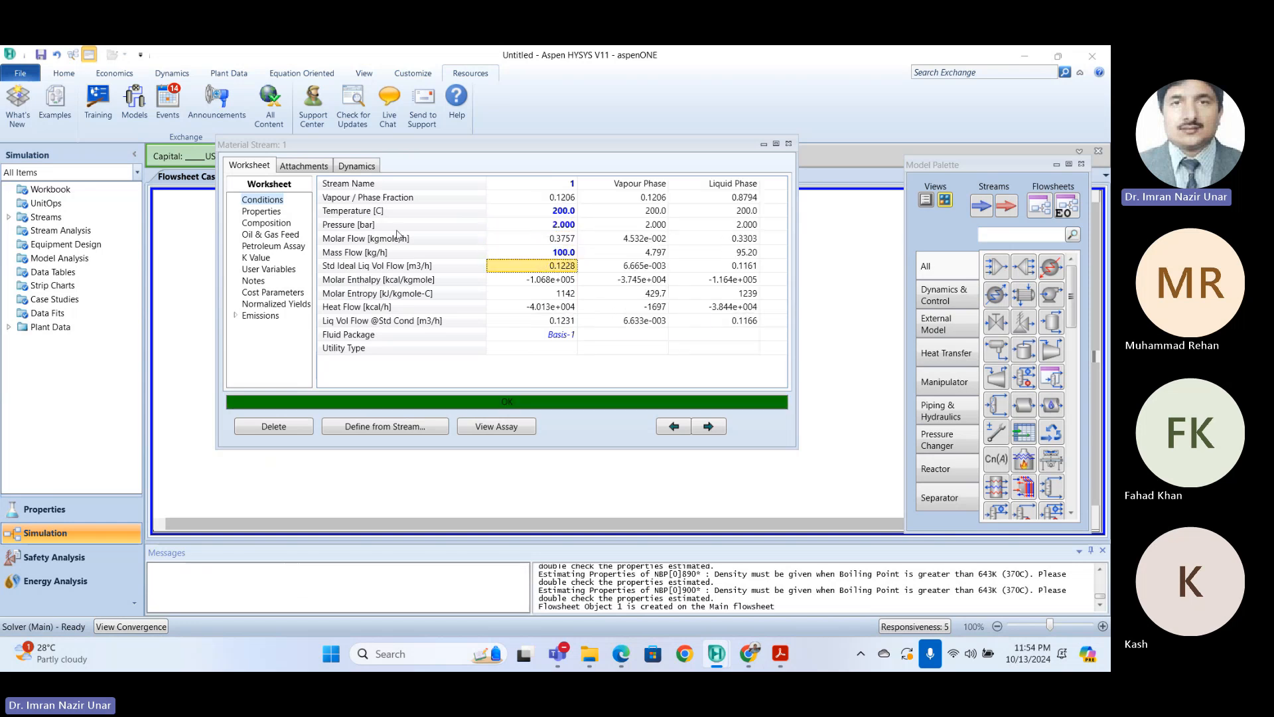
# Step: Review stream 1's conditions, attached petroleum assay and the hypothetical components' phase compositions, and close the stream window
pyautogui.click(272, 223)
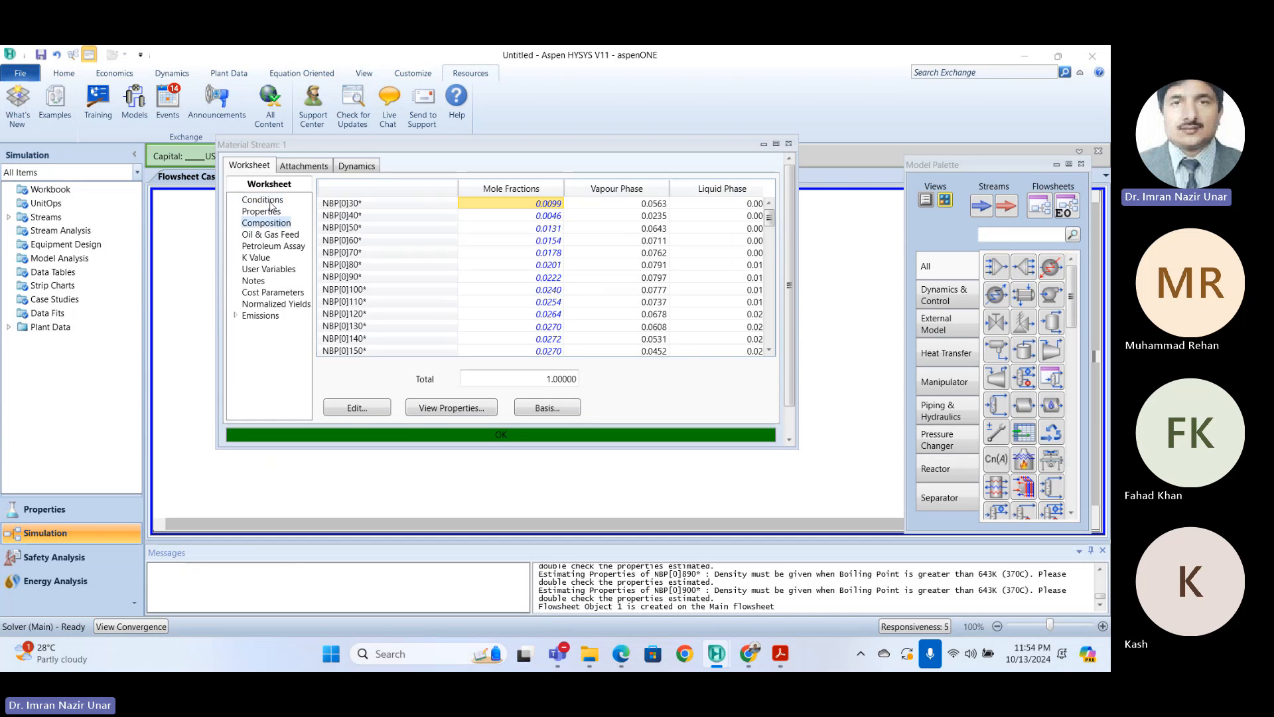
pyautogui.click(269, 201)
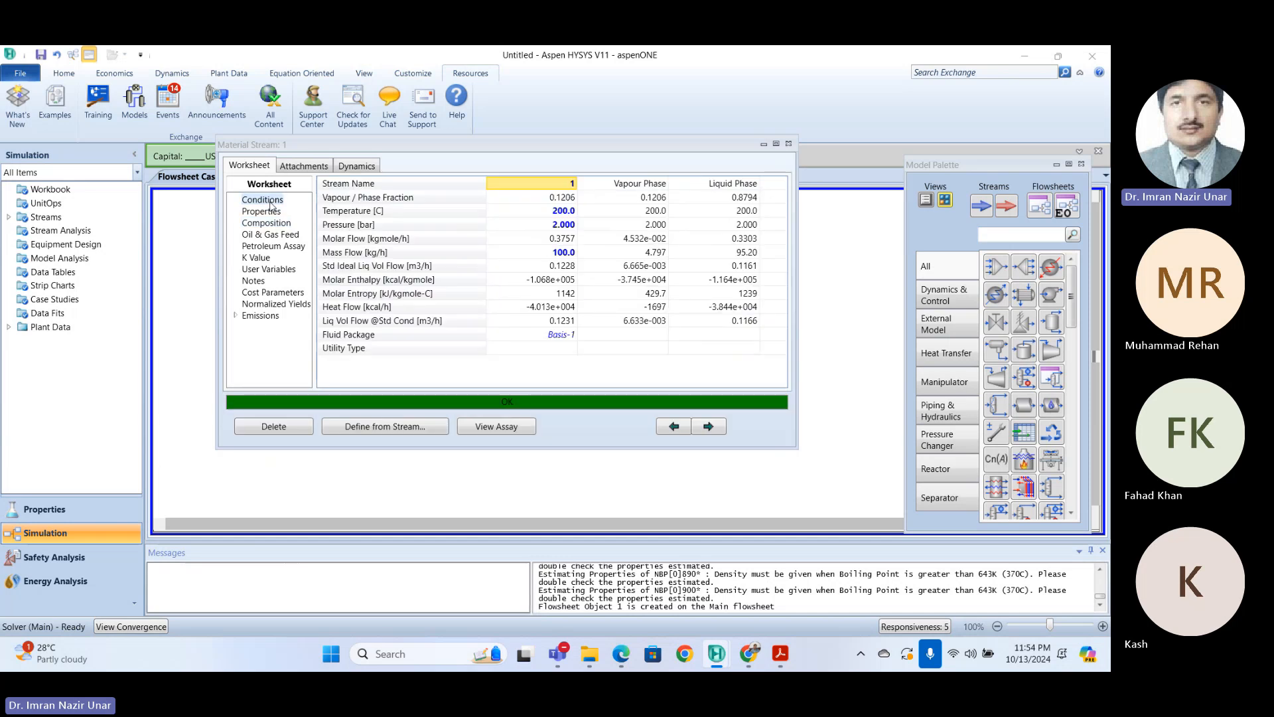
pyautogui.click(789, 144)
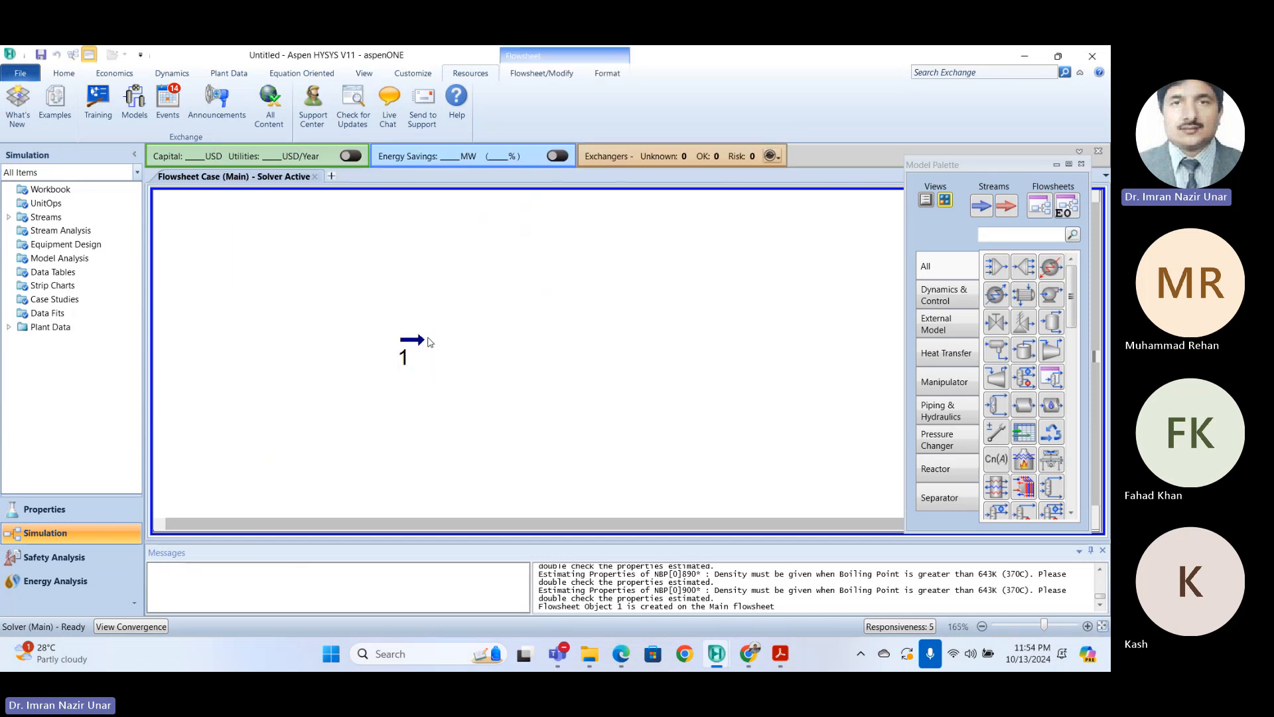
pyautogui.doubleClick(419, 339)
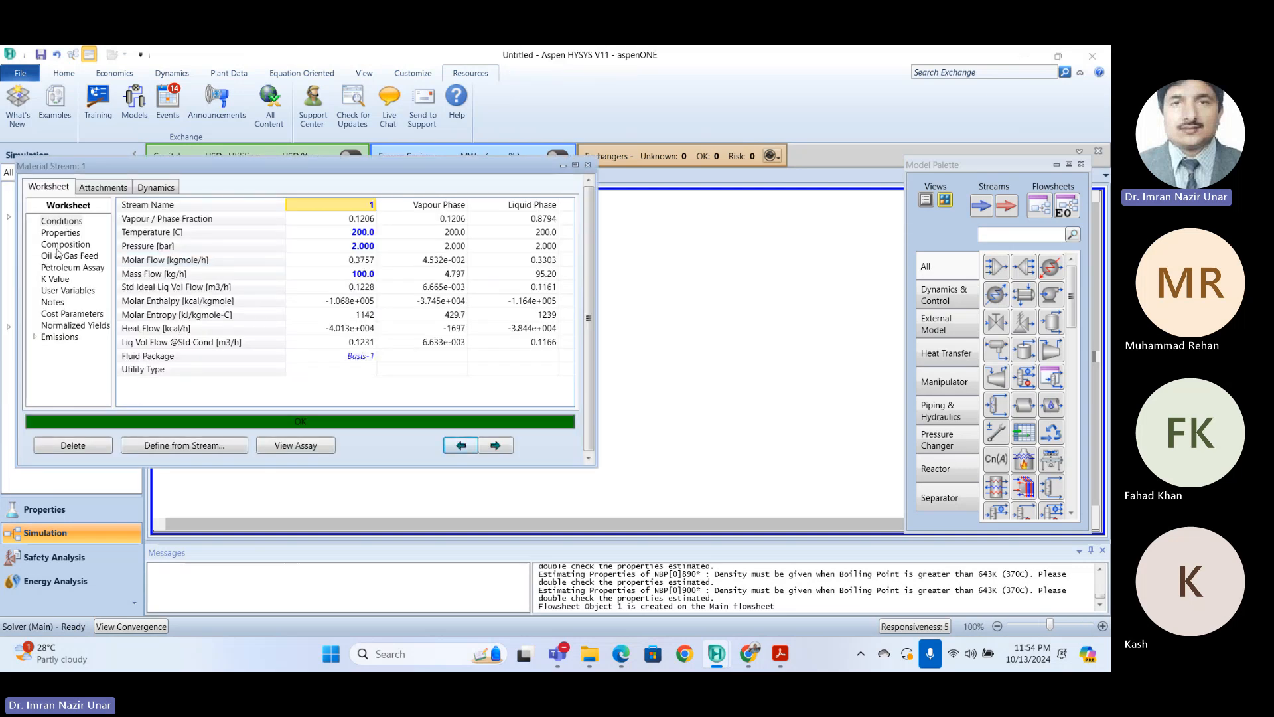
pyautogui.click(56, 269)
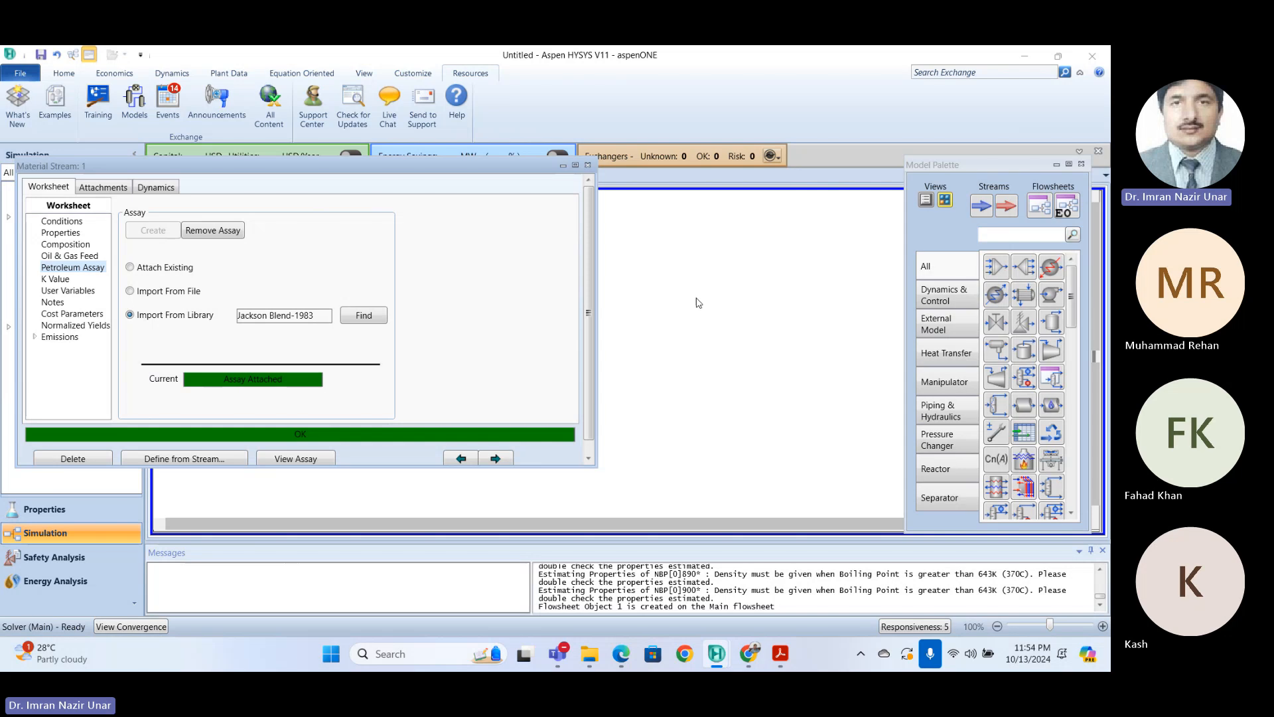
pyautogui.click(65, 244)
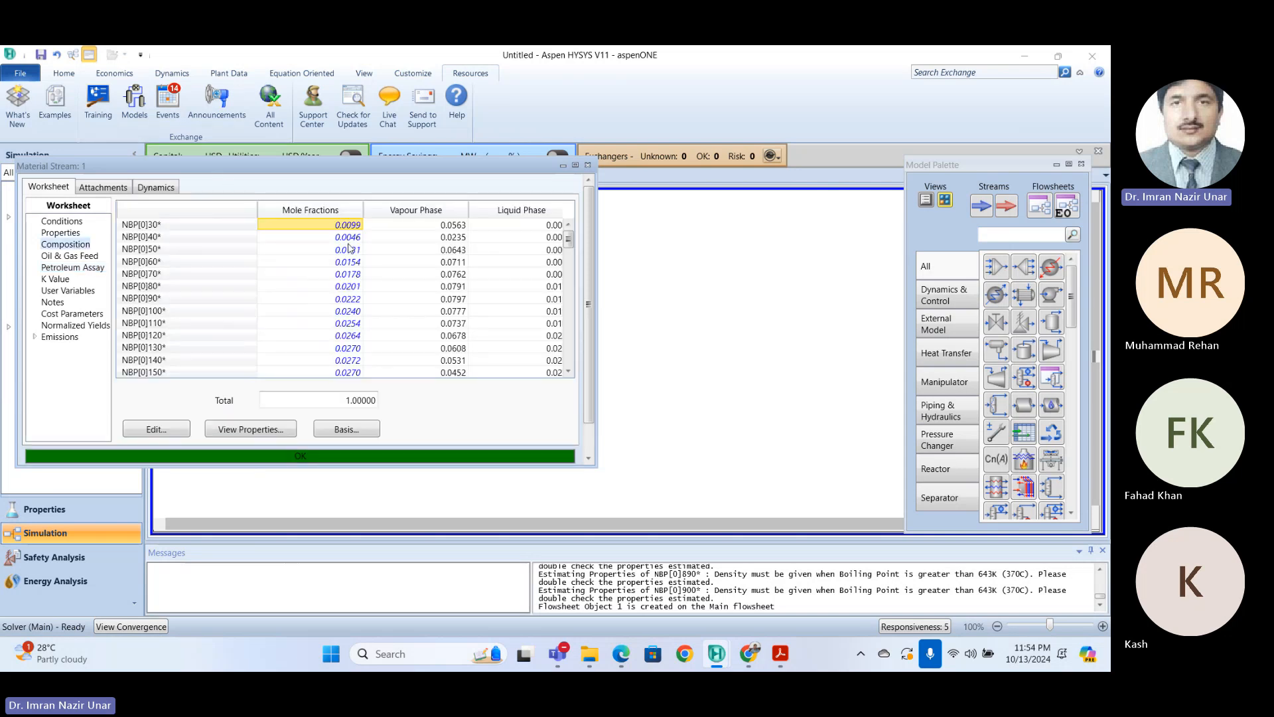
pyautogui.scroll(-15, 381, 311)
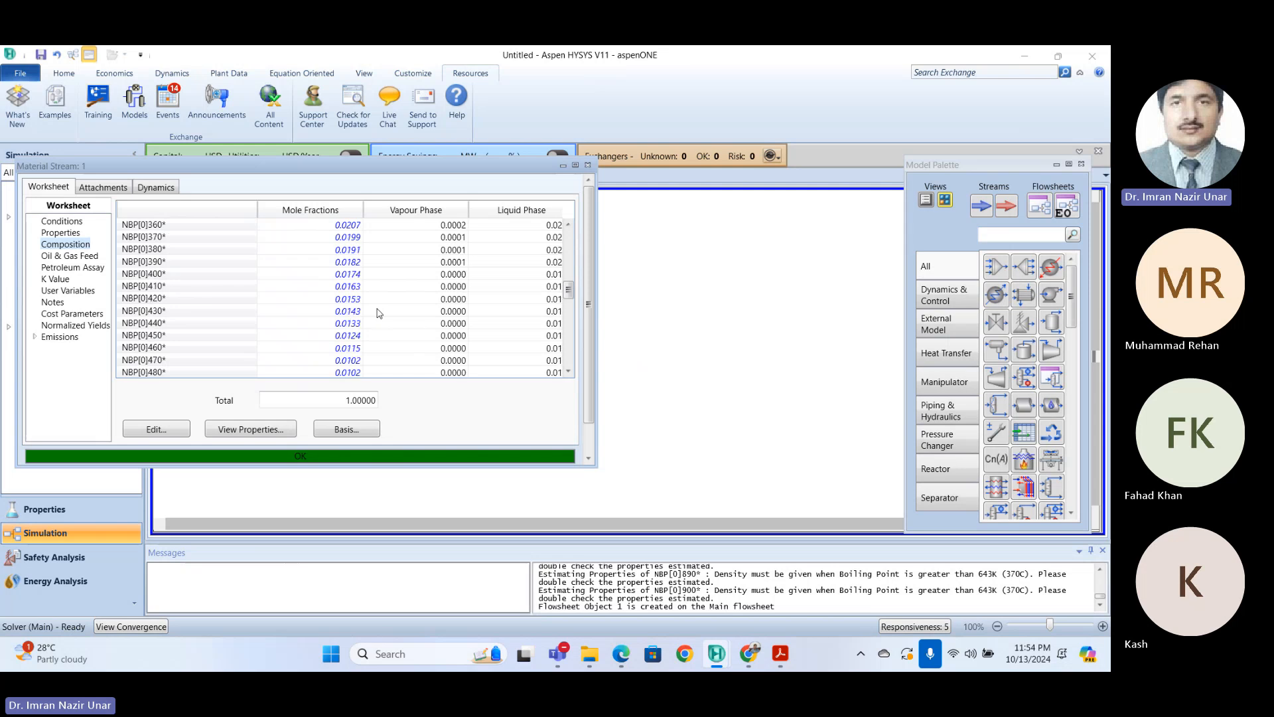
pyautogui.click(587, 168)
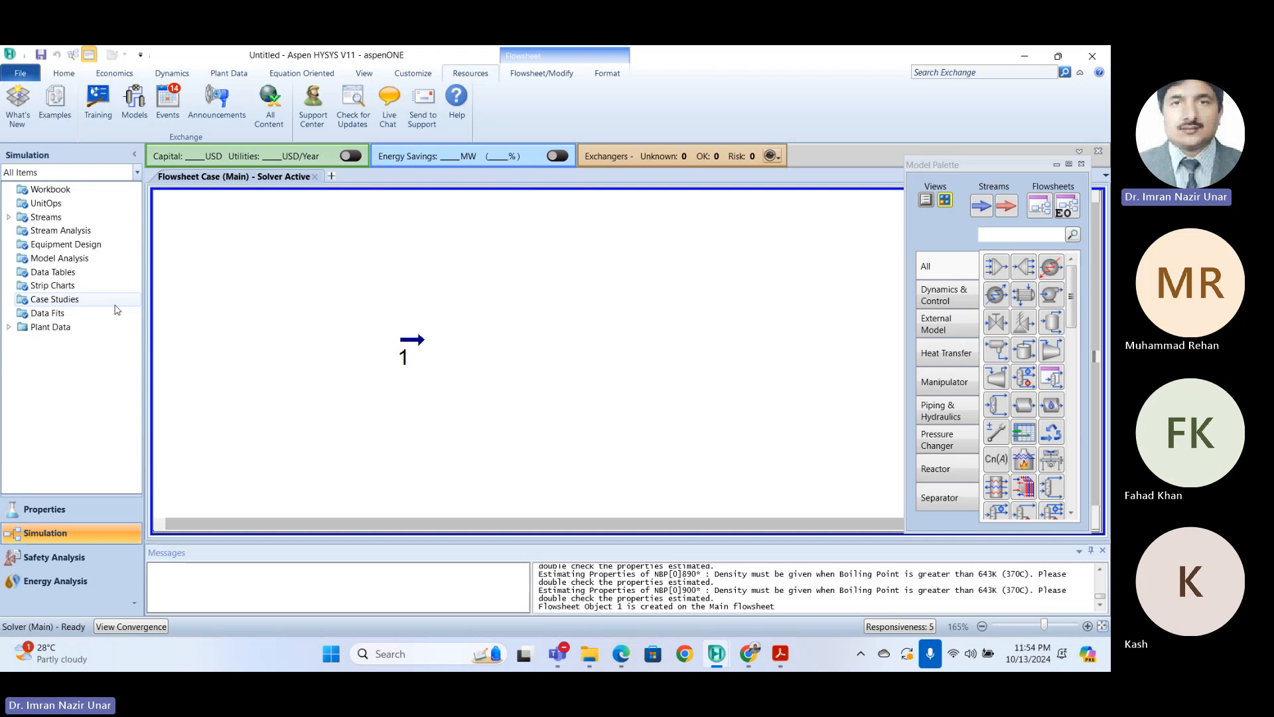
# Step: Return to the properties environment and open Component List - 1
pyautogui.click(66, 508)
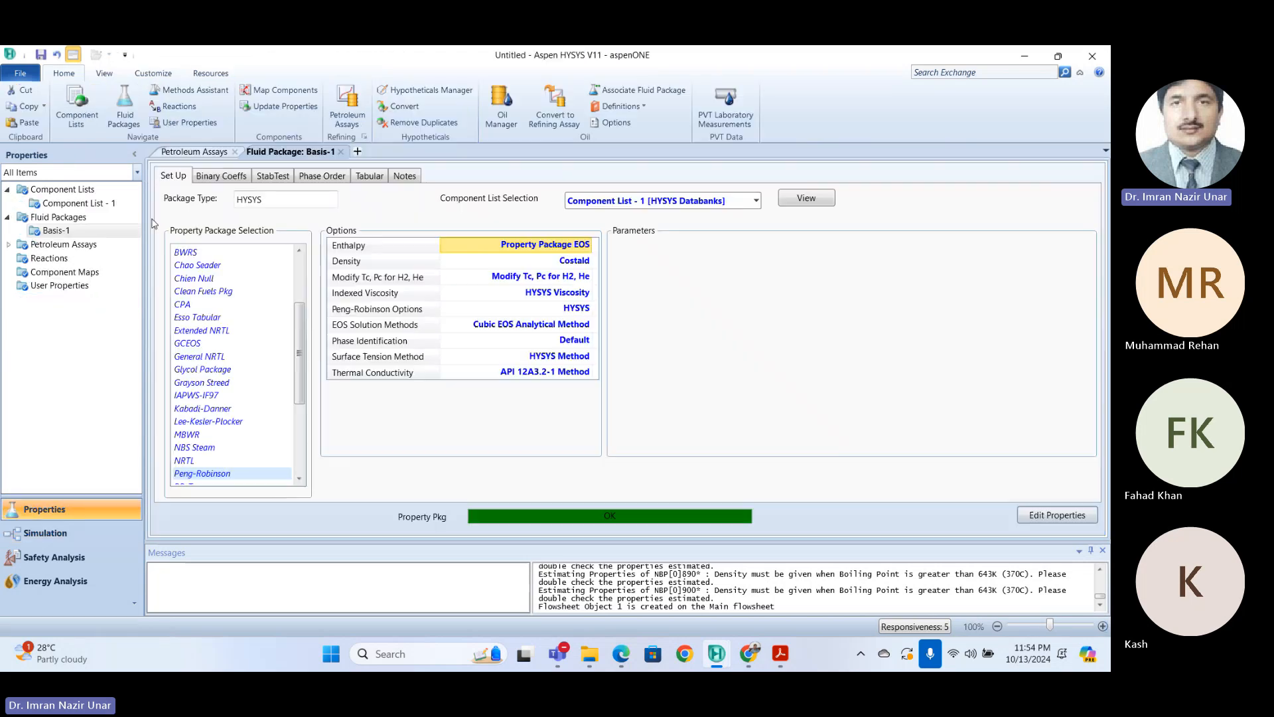
pyautogui.click(7, 217)
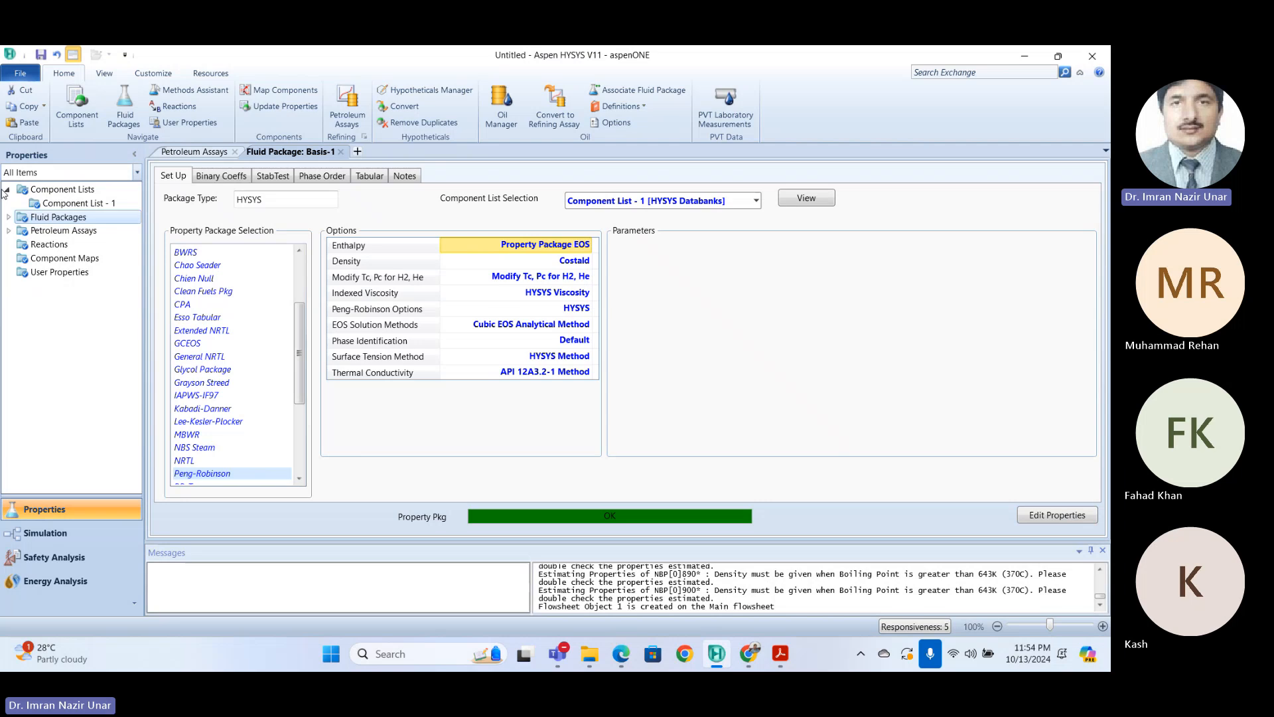
pyautogui.click(6, 190)
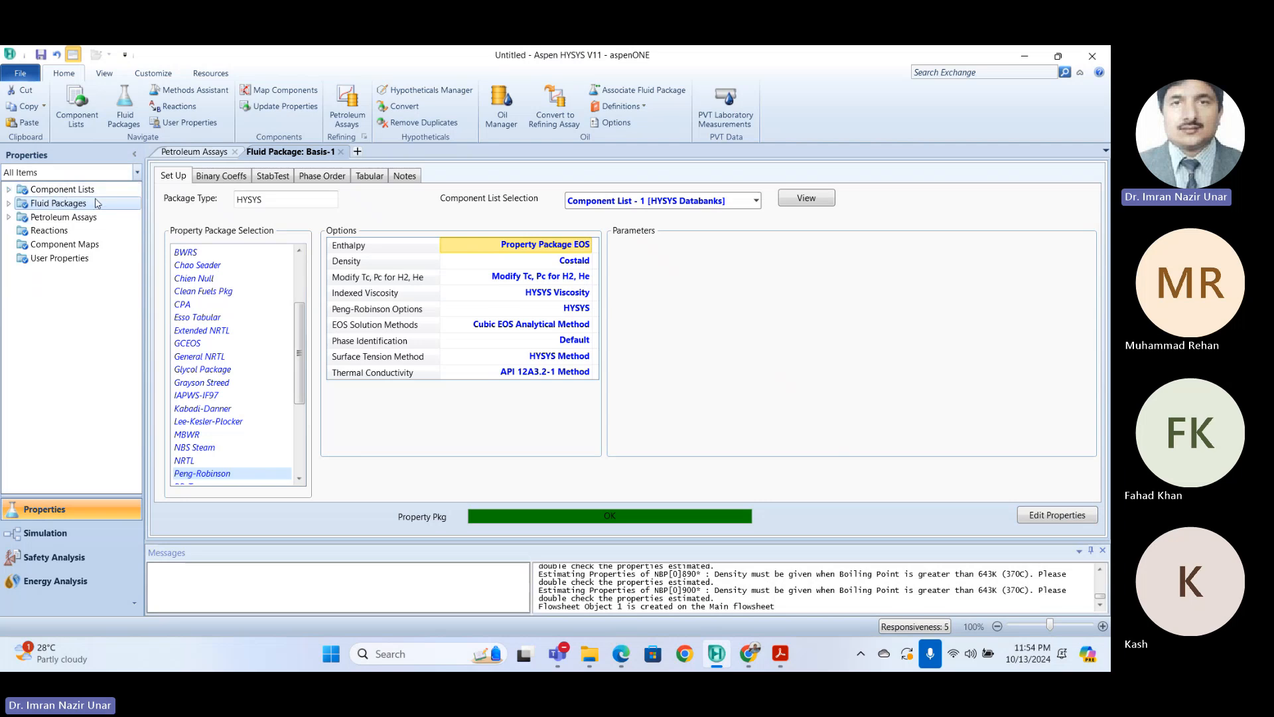
pyautogui.click(62, 190)
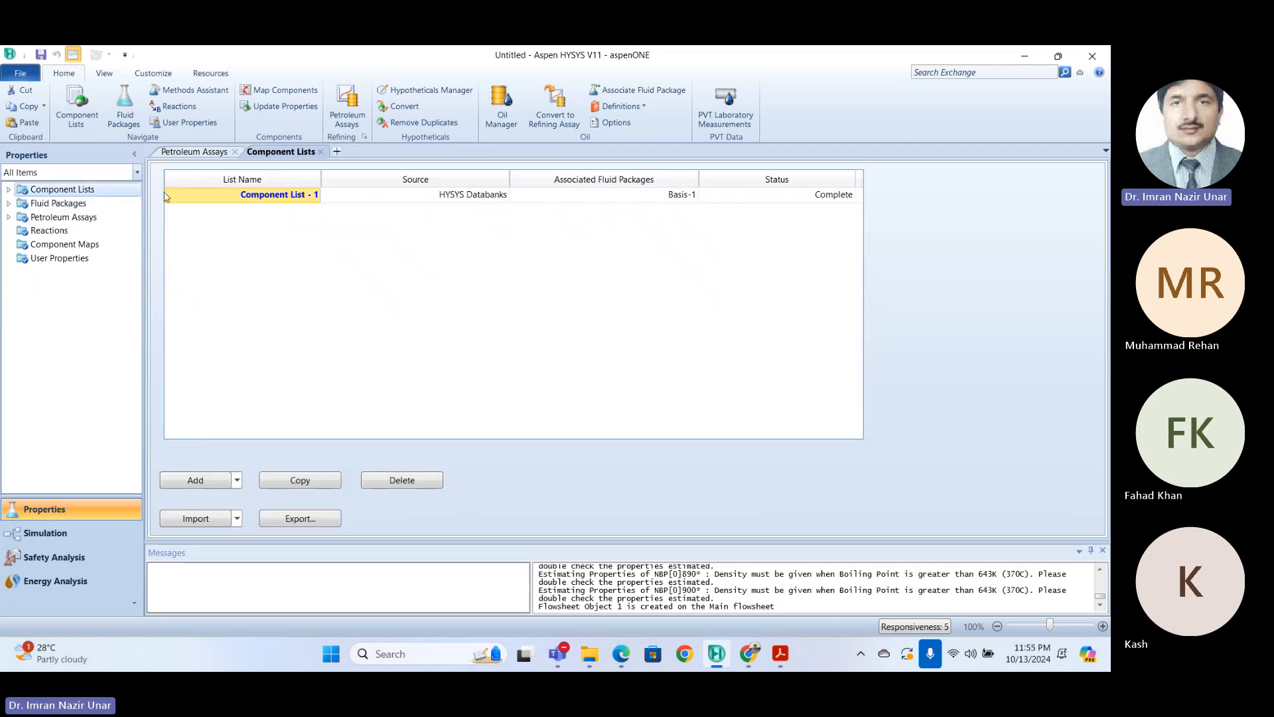
pyautogui.click(8, 190)
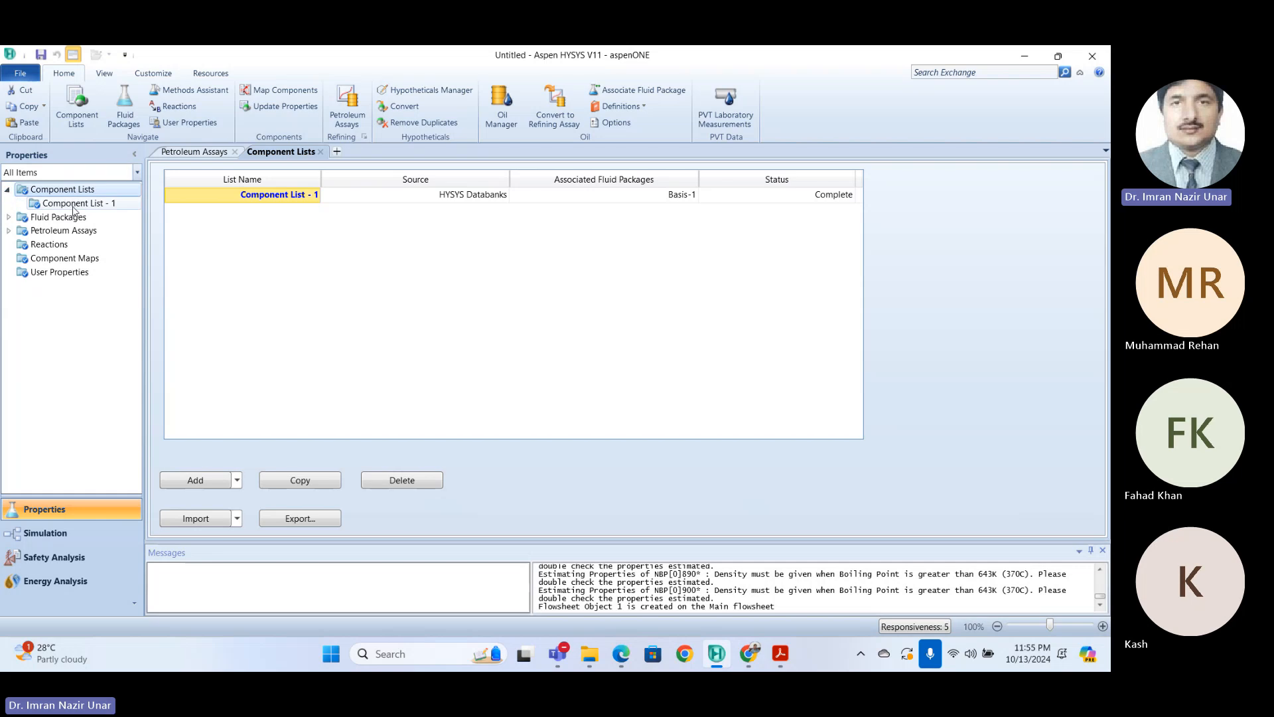
pyautogui.click(72, 203)
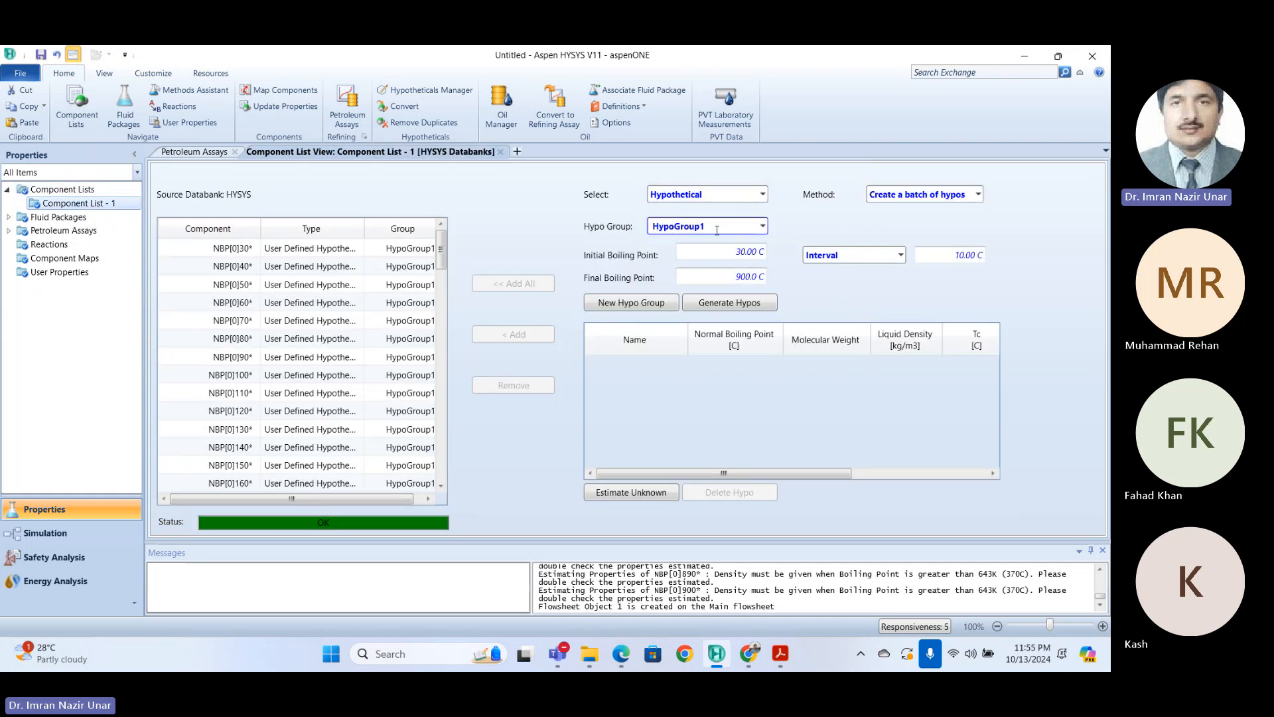
# Step: Change the component selection to Hypothetical Solid and create a new solid
pyautogui.click(724, 193)
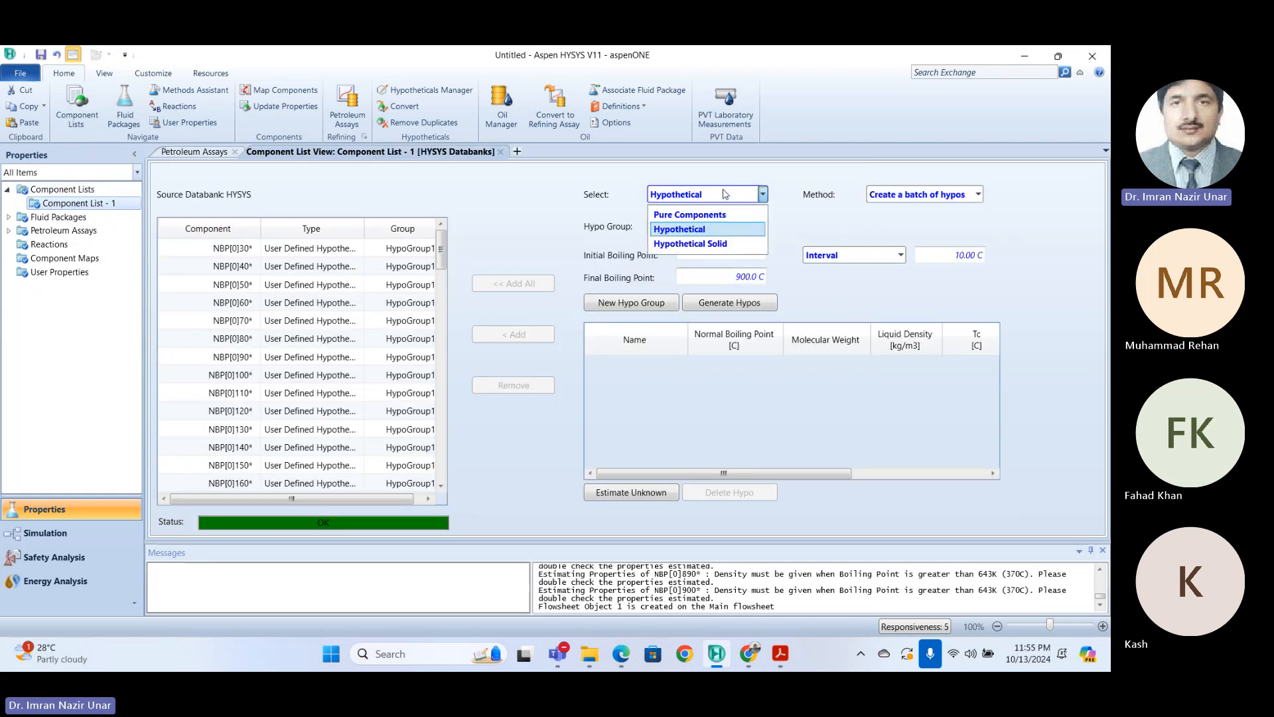
pyautogui.click(690, 244)
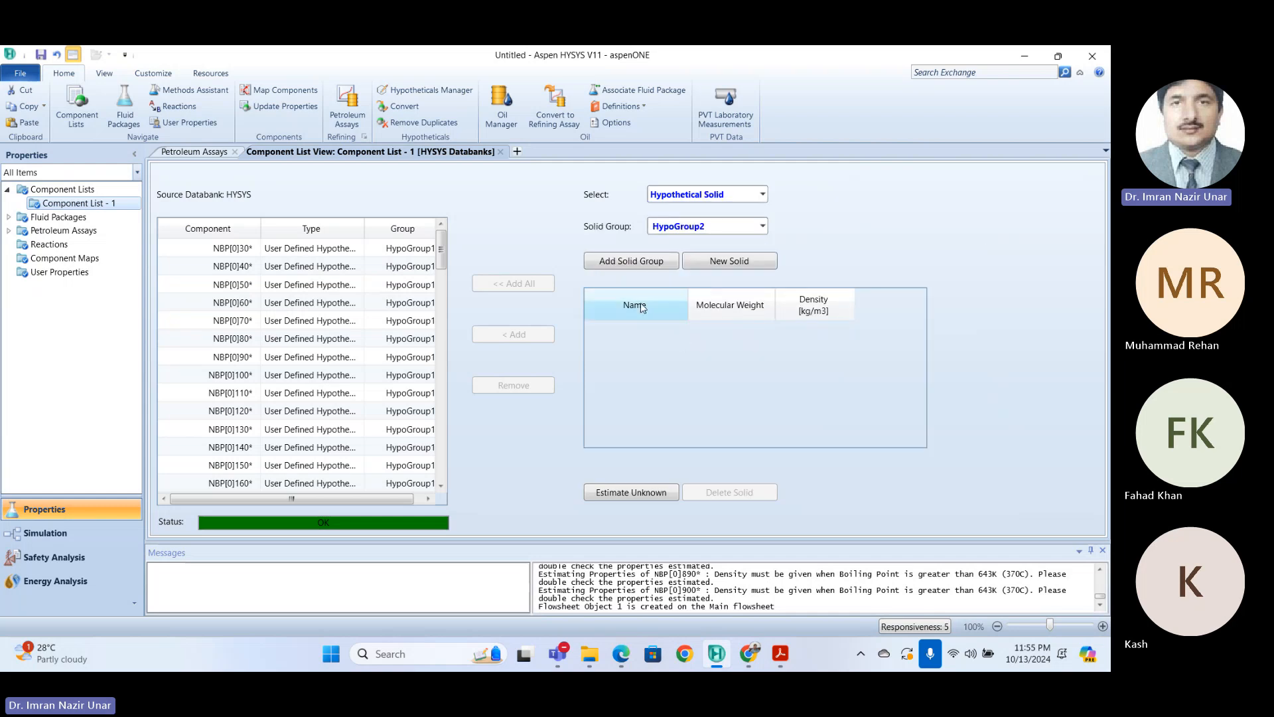
pyautogui.click(742, 262)
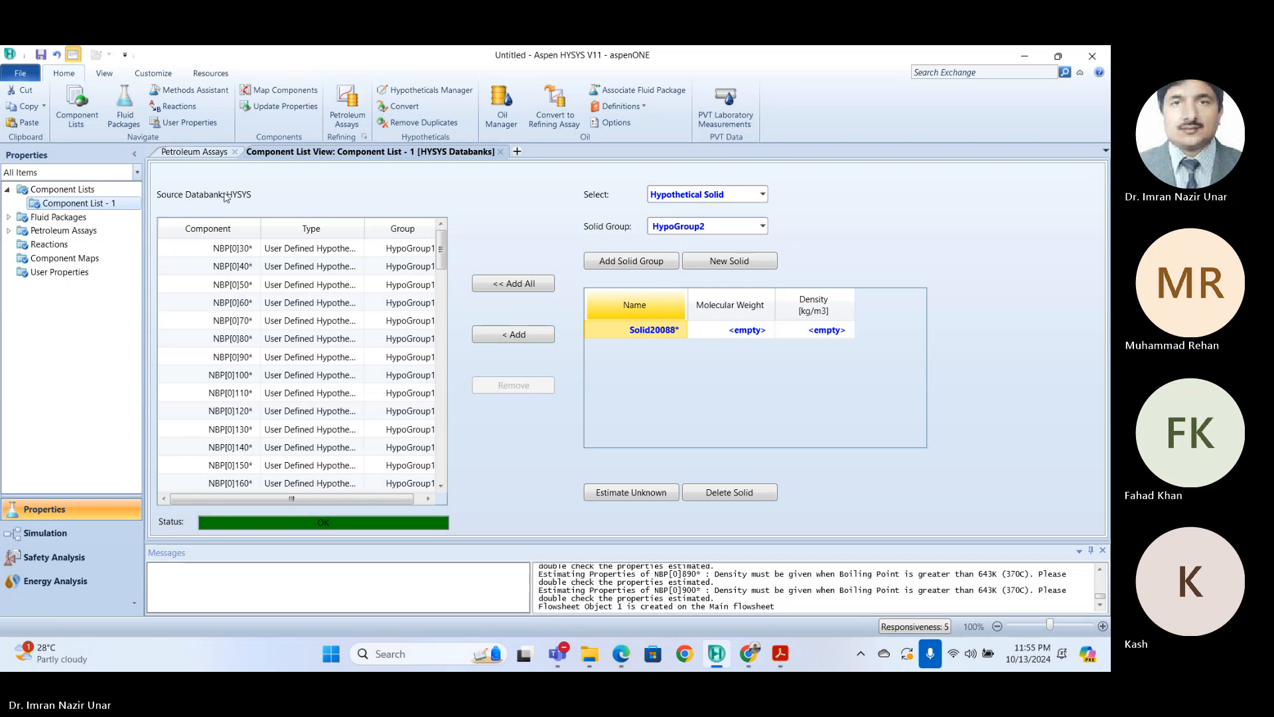
# Step: Look over the fluid packages and the petroleum assays summary, and return to the simulation environment
pyautogui.doubleClick(61, 219)
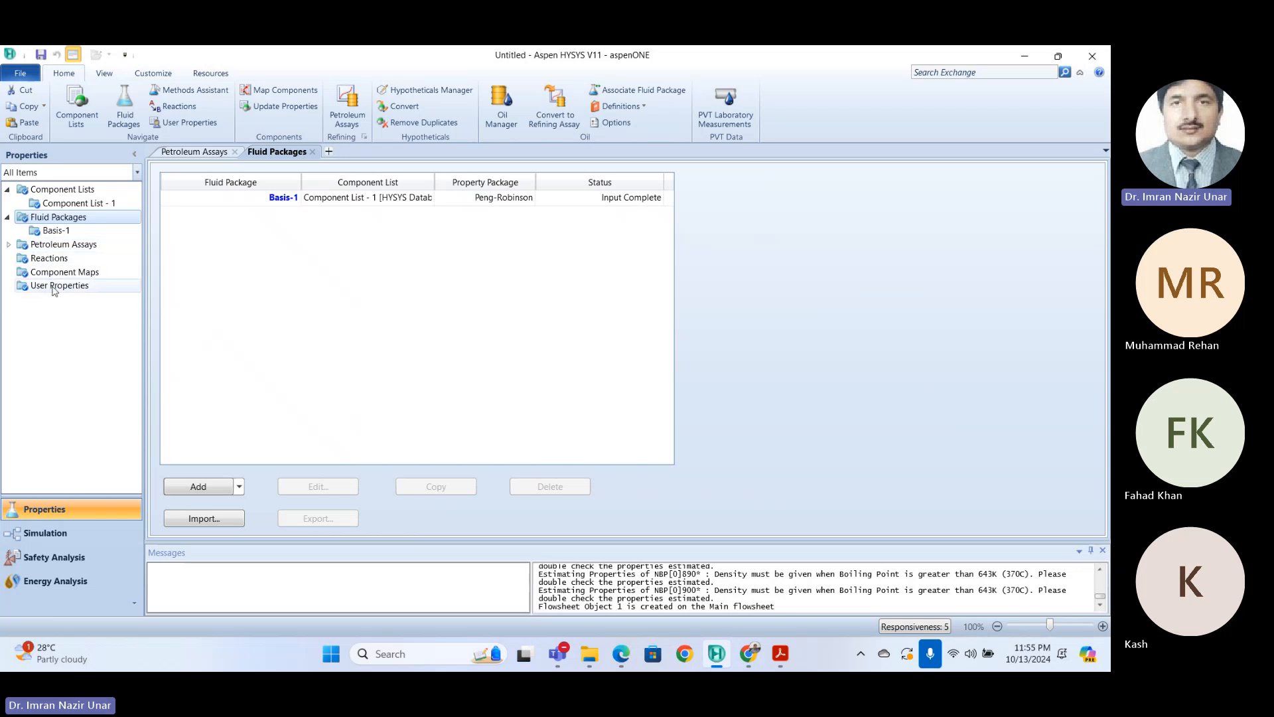
pyautogui.click(5, 247)
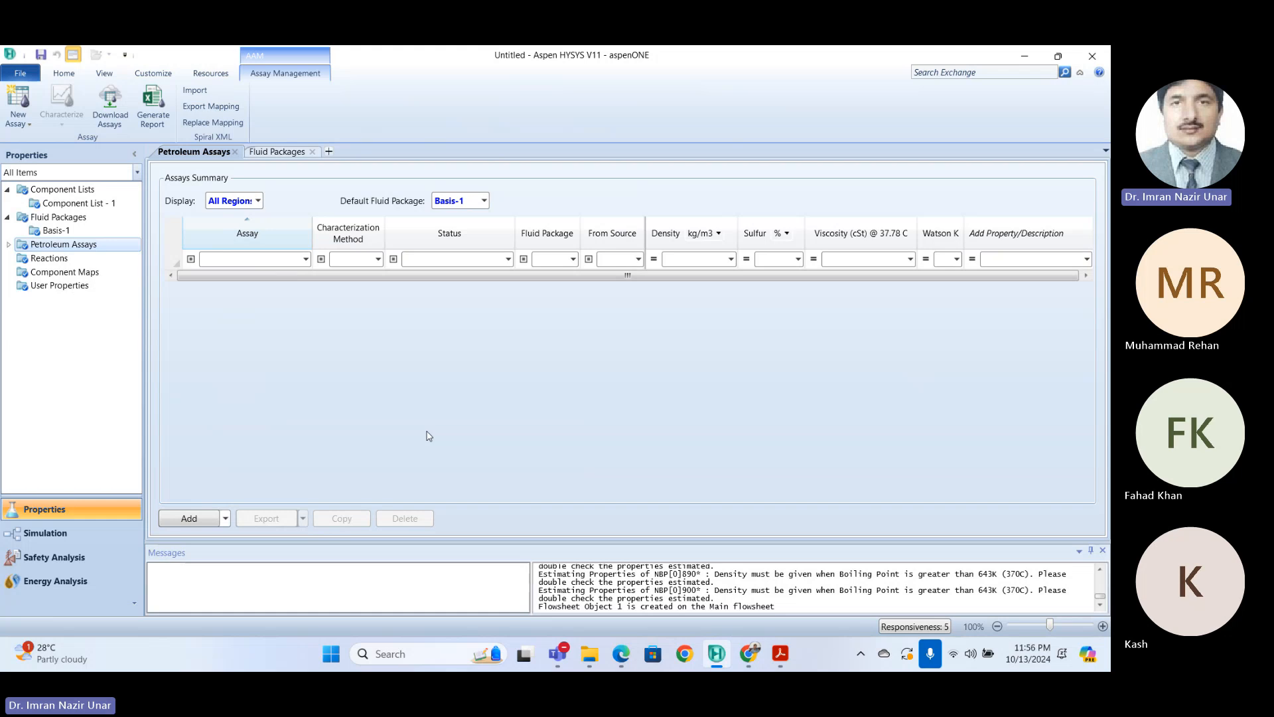
pyautogui.click(73, 534)
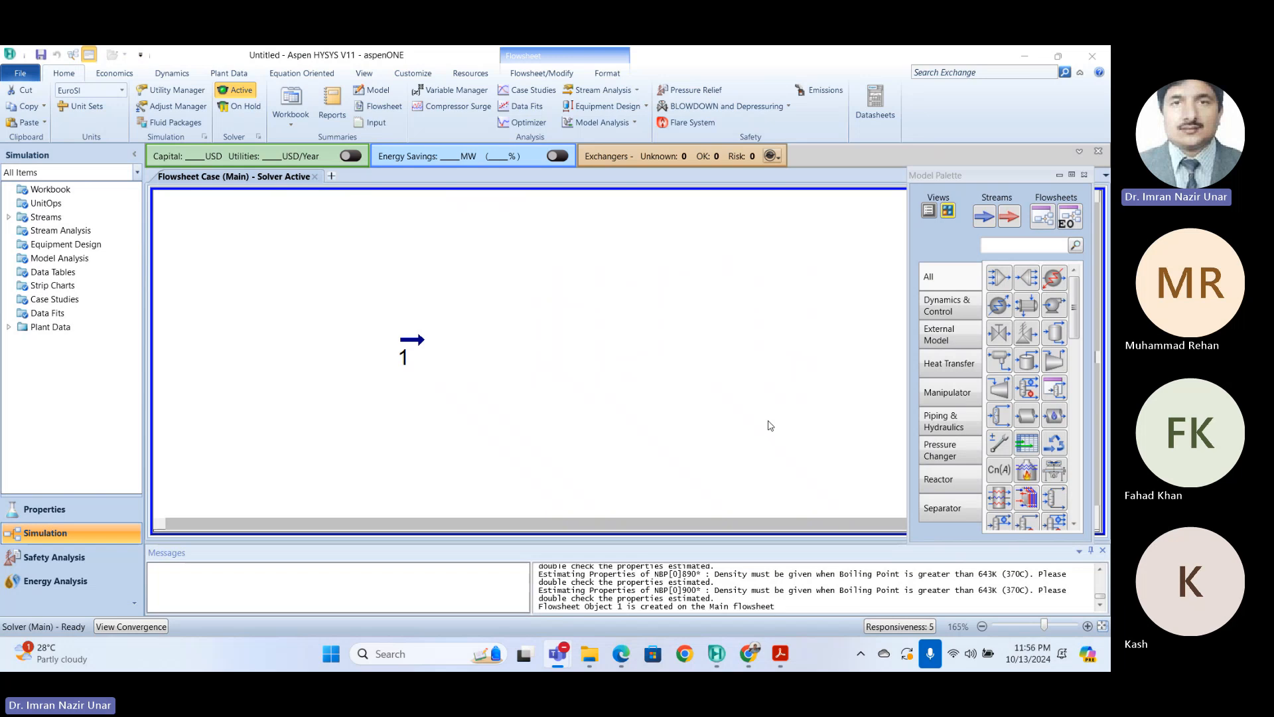
# Step: Switch to the Teams meeting window and dismiss its recording notification
pyautogui.moveTo(588, 645)
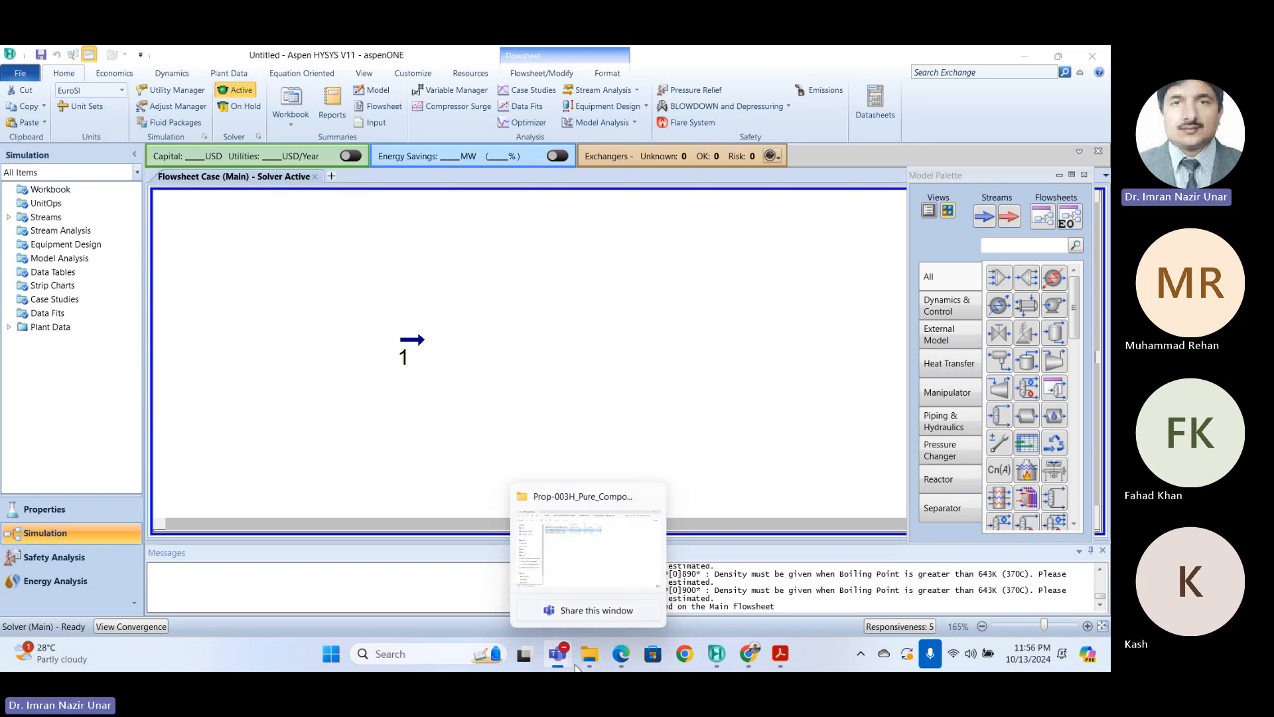
pyautogui.click(491, 544)
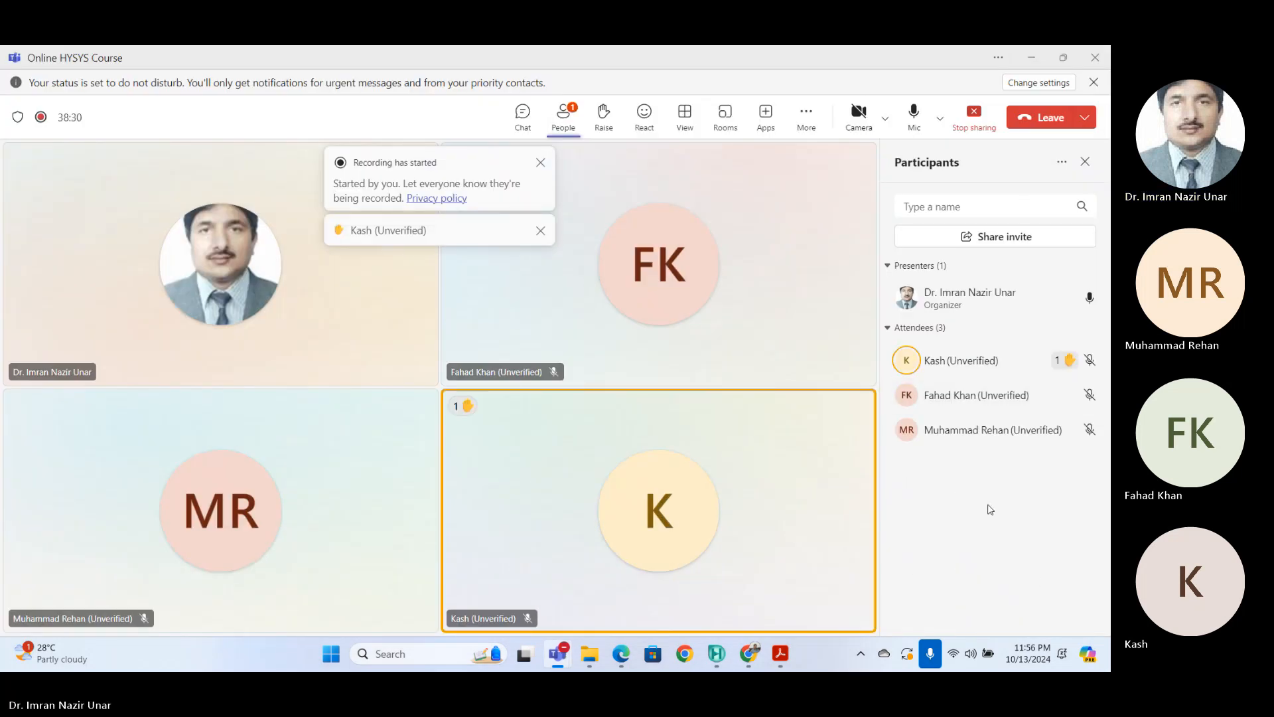
pyautogui.click(541, 163)
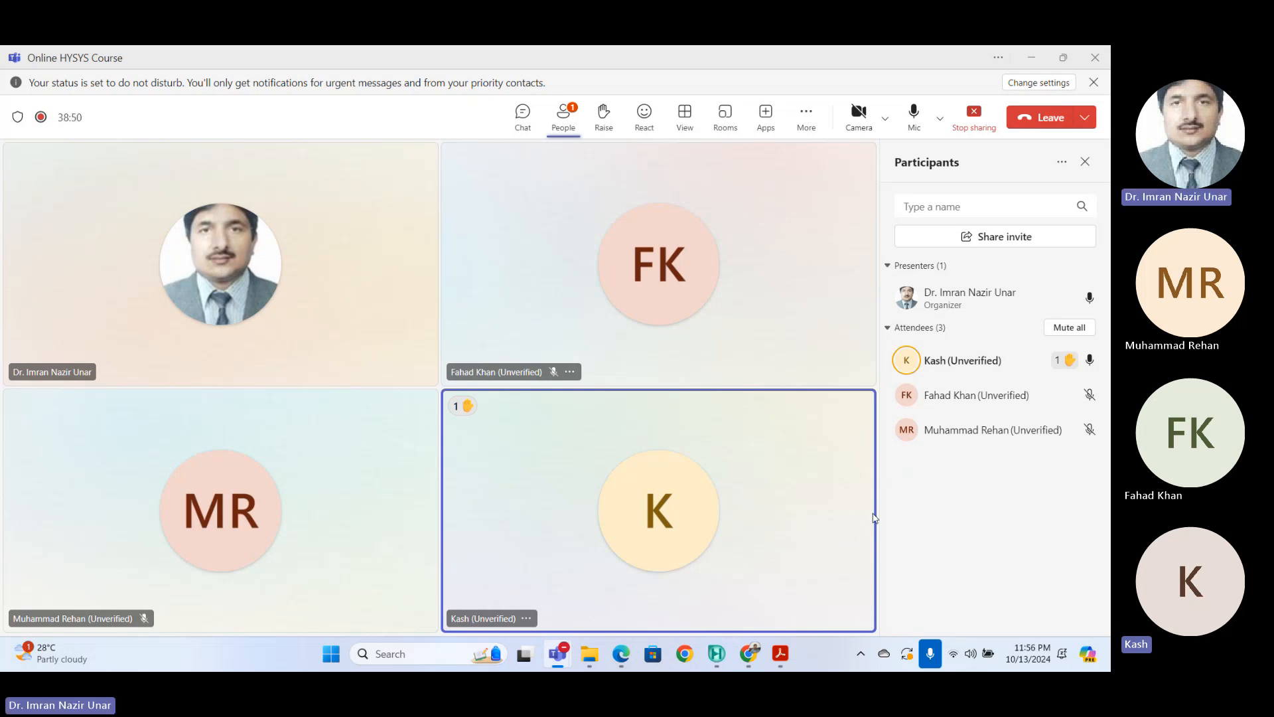
# Step: Switch back to Aspen HYSYS, check stream 1's conditions, and close the stream window
pyautogui.moveTo(715, 653)
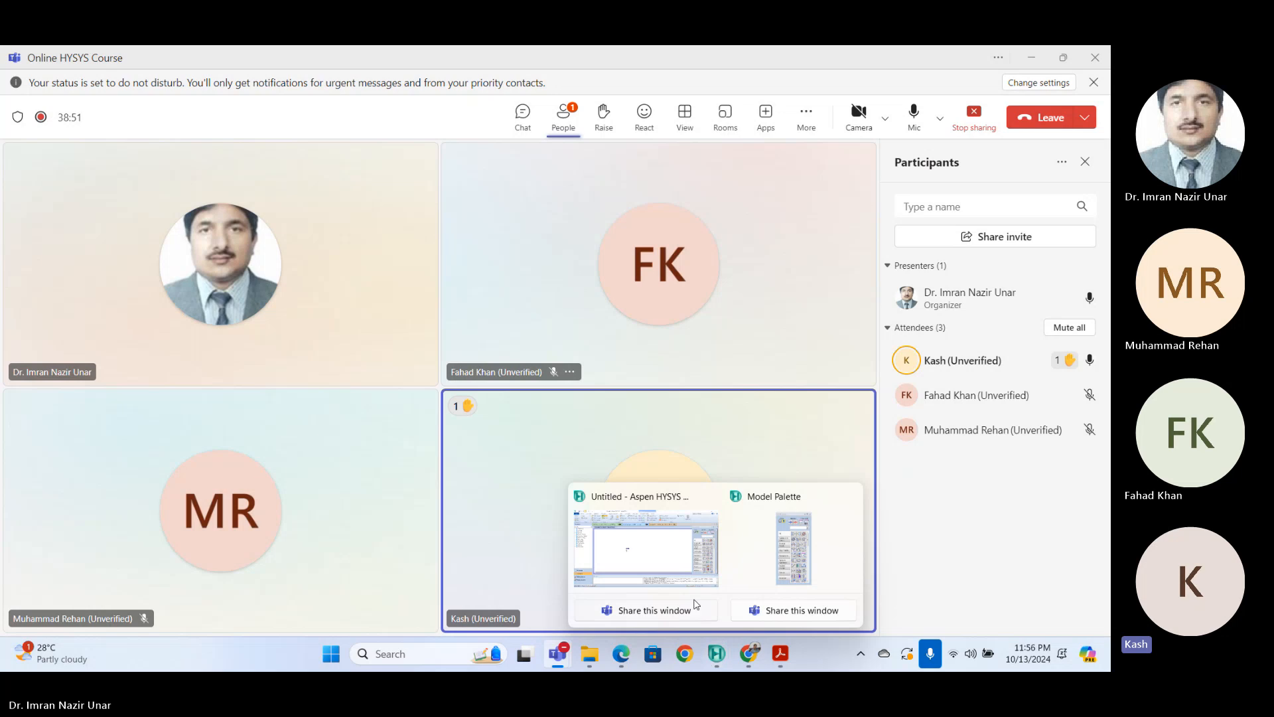
pyautogui.click(677, 551)
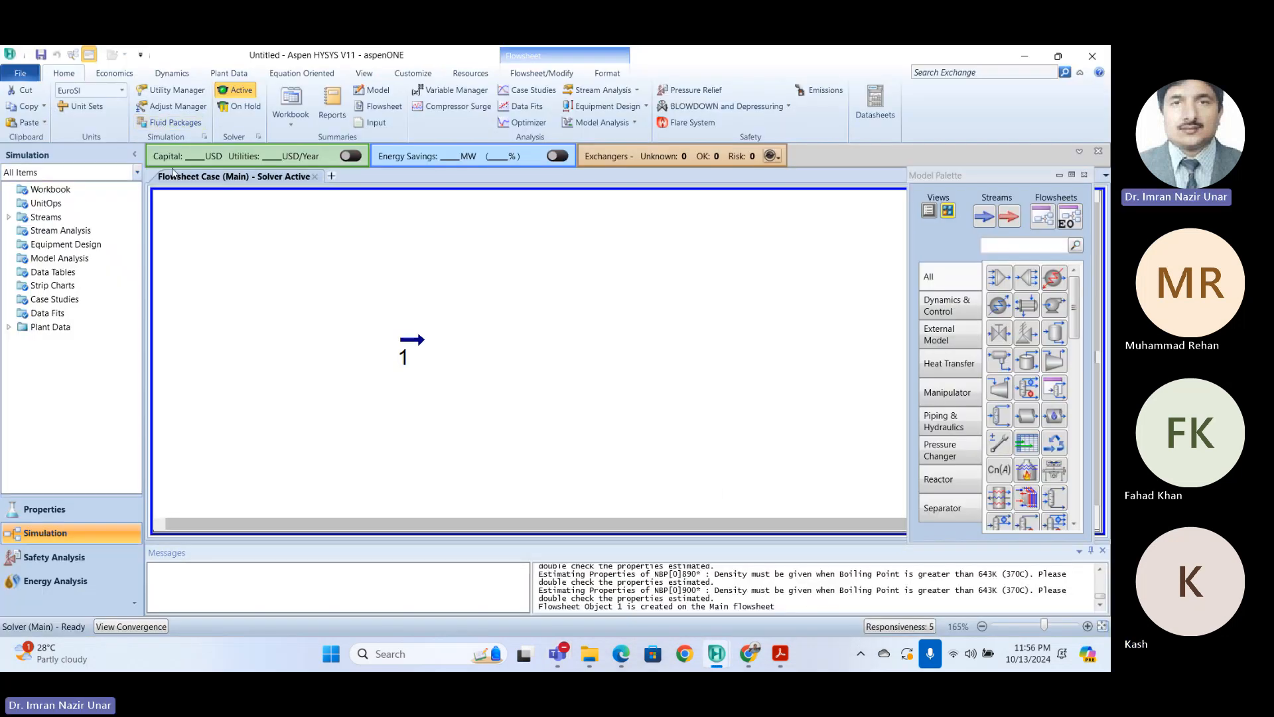
pyautogui.doubleClick(408, 346)
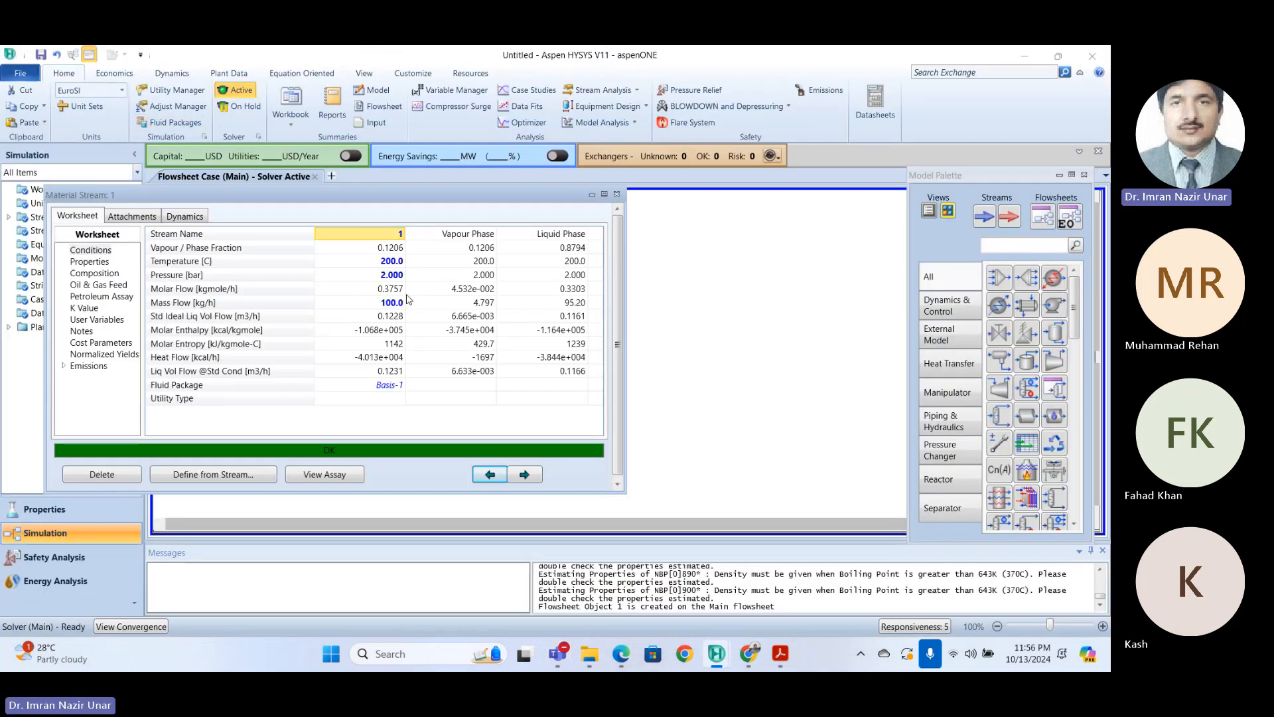
pyautogui.click(616, 195)
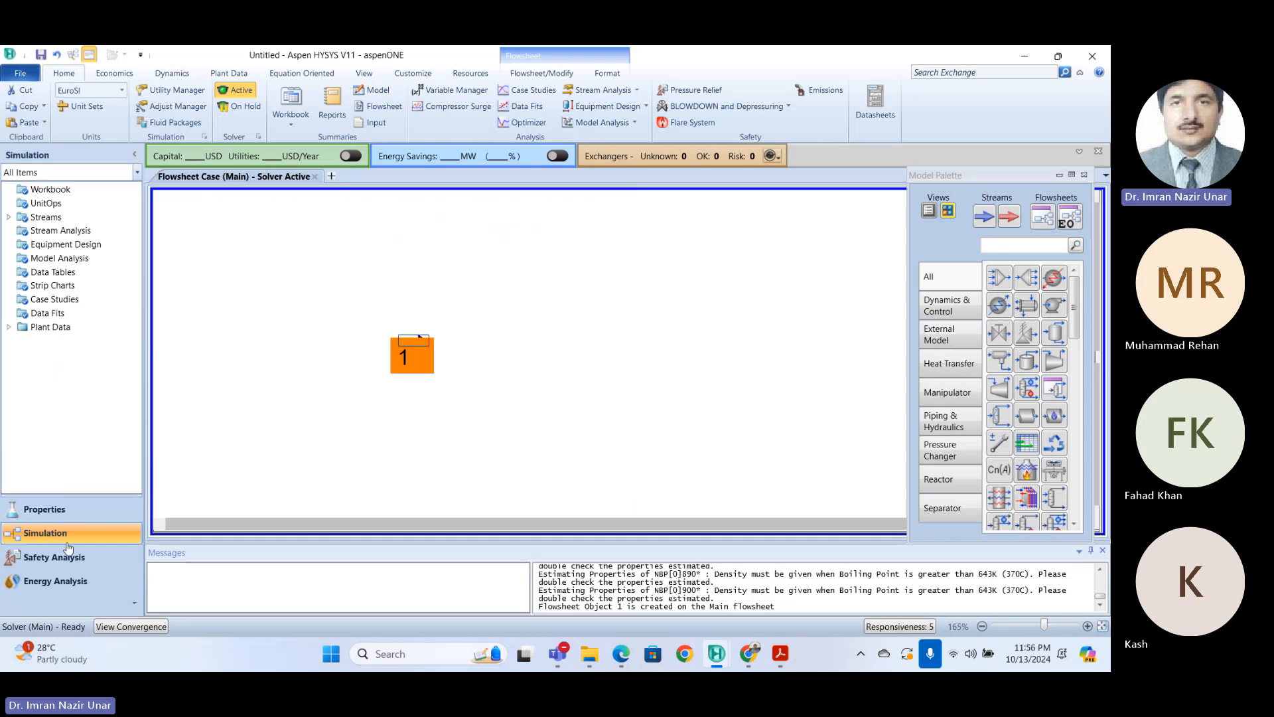
# Step: Return Component List - 1 in the properties environment to Hypothetical components and check the hypo batch's boiling point range and interval
pyautogui.click(73, 511)
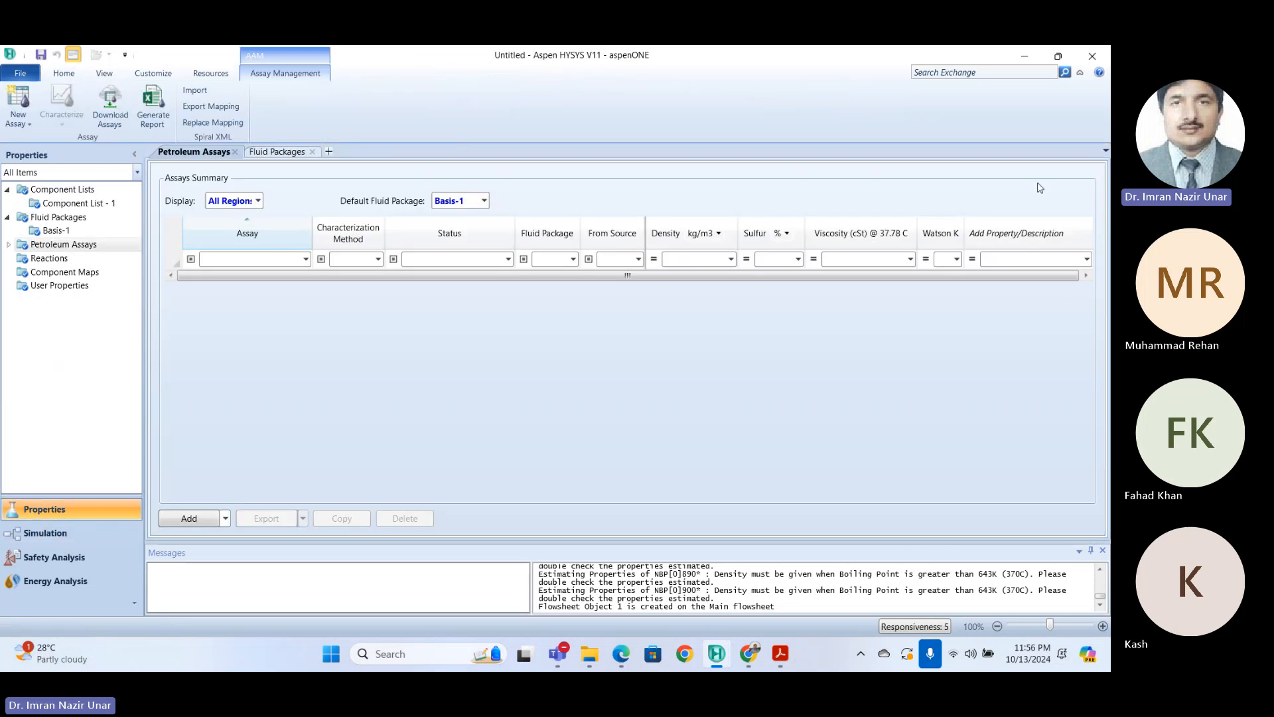
pyautogui.doubleClick(73, 203)
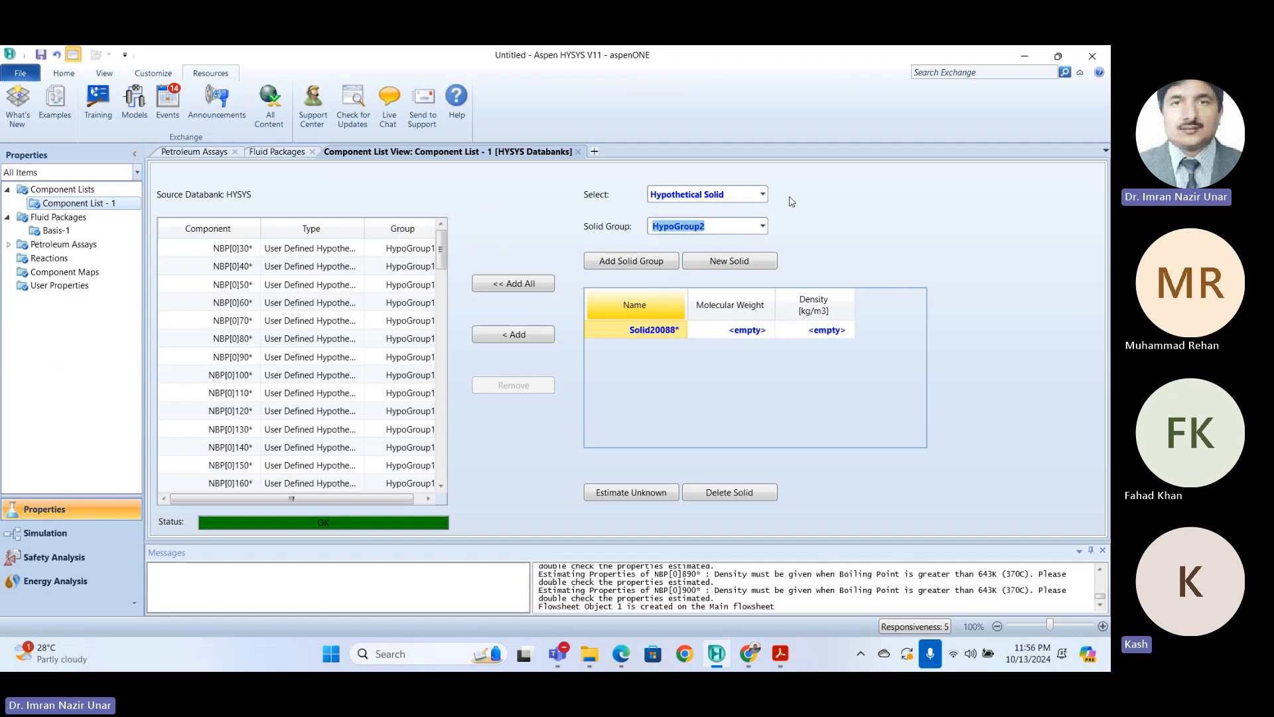
pyautogui.click(733, 194)
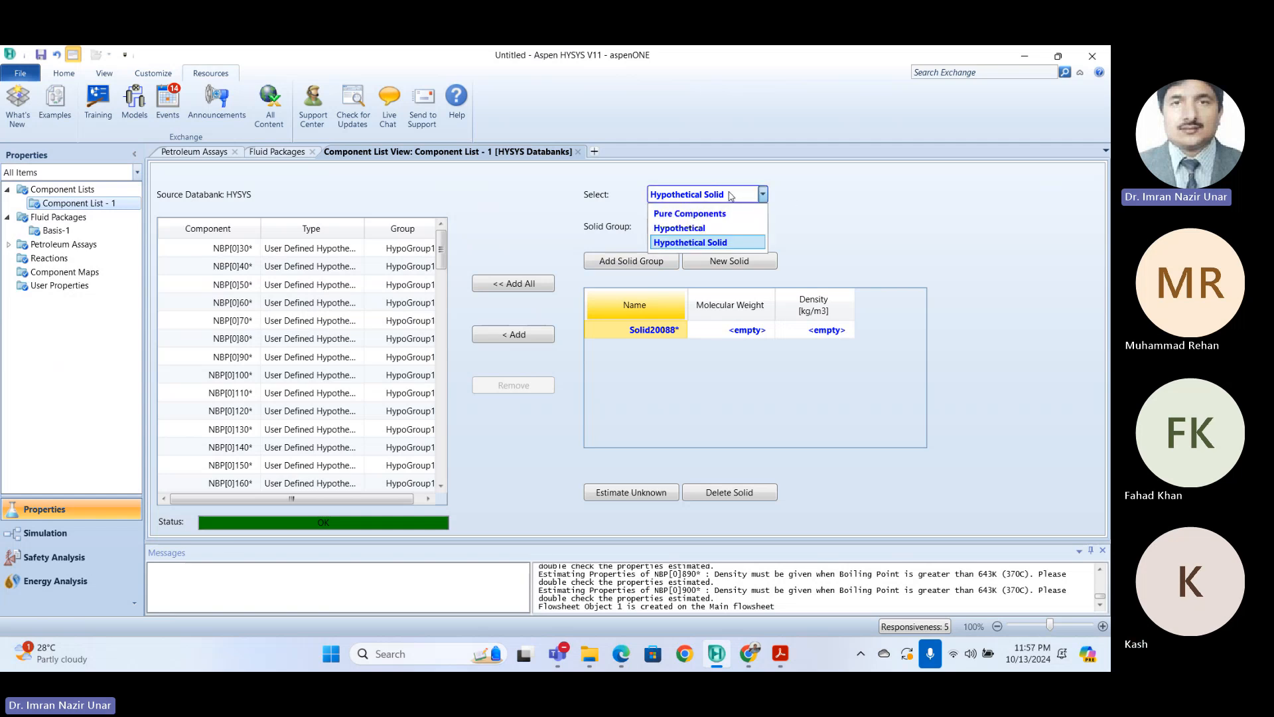
pyautogui.click(705, 227)
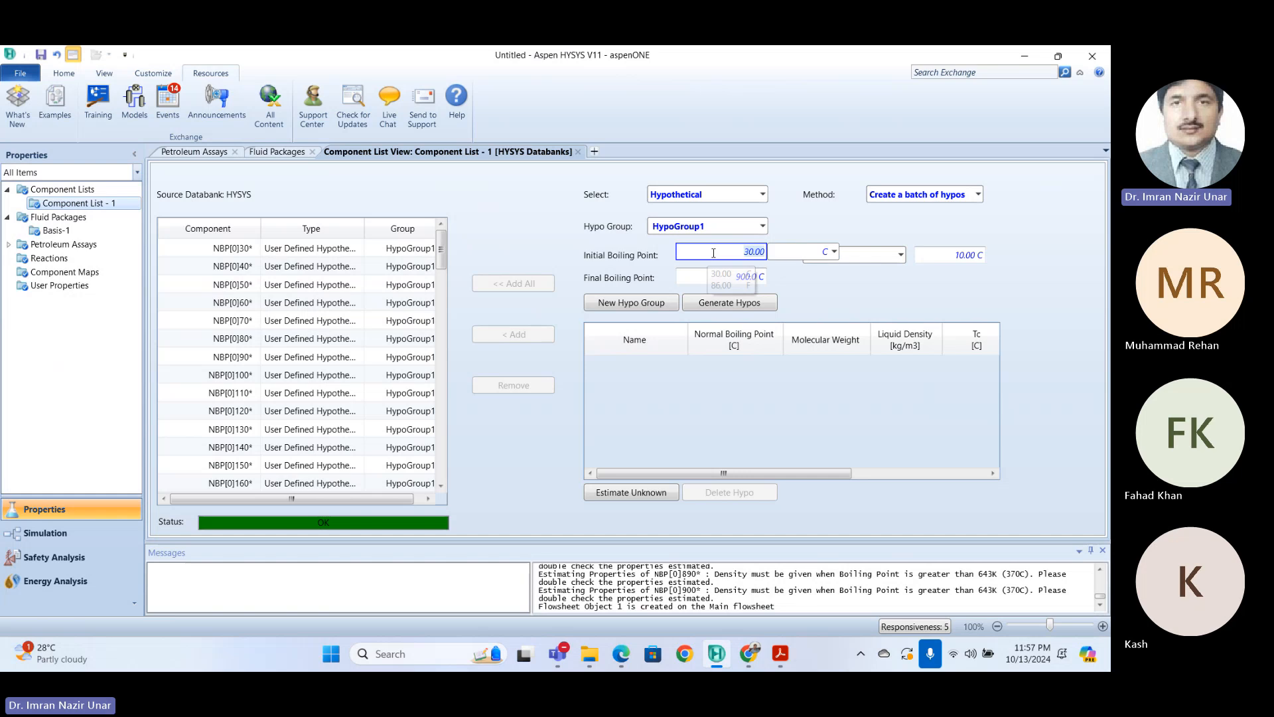
pyautogui.click(736, 253)
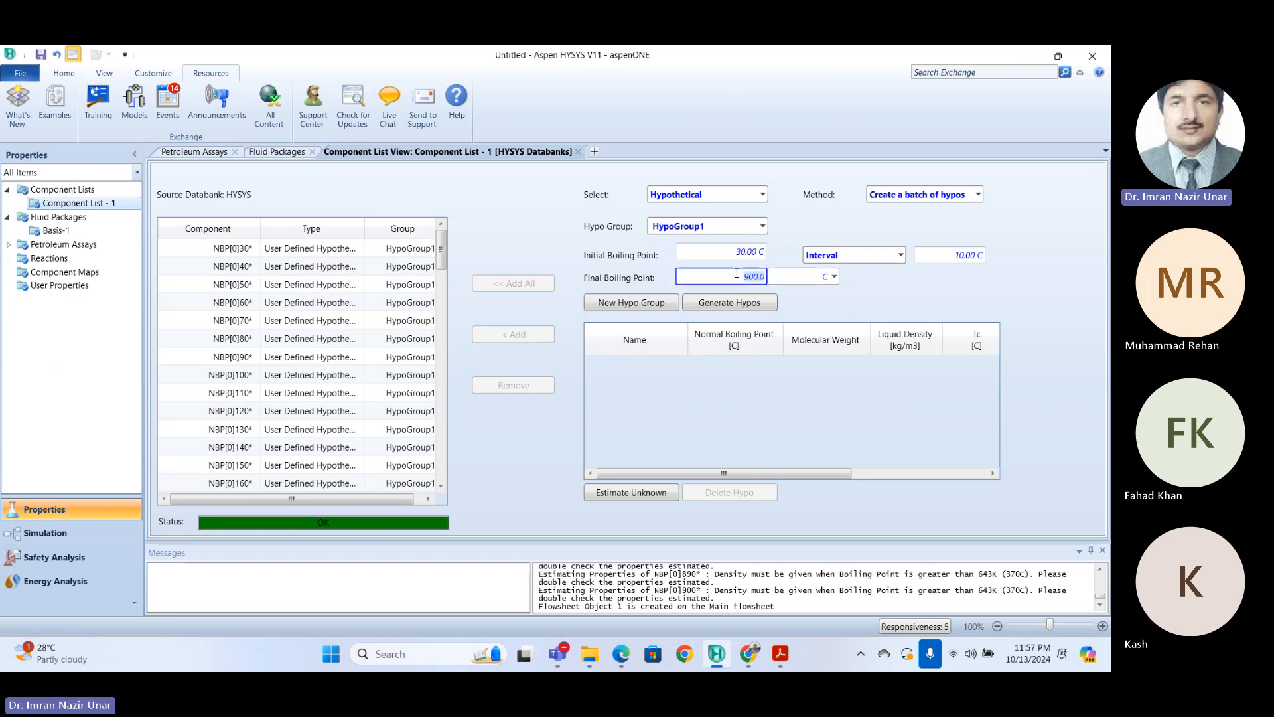
pyautogui.click(856, 271)
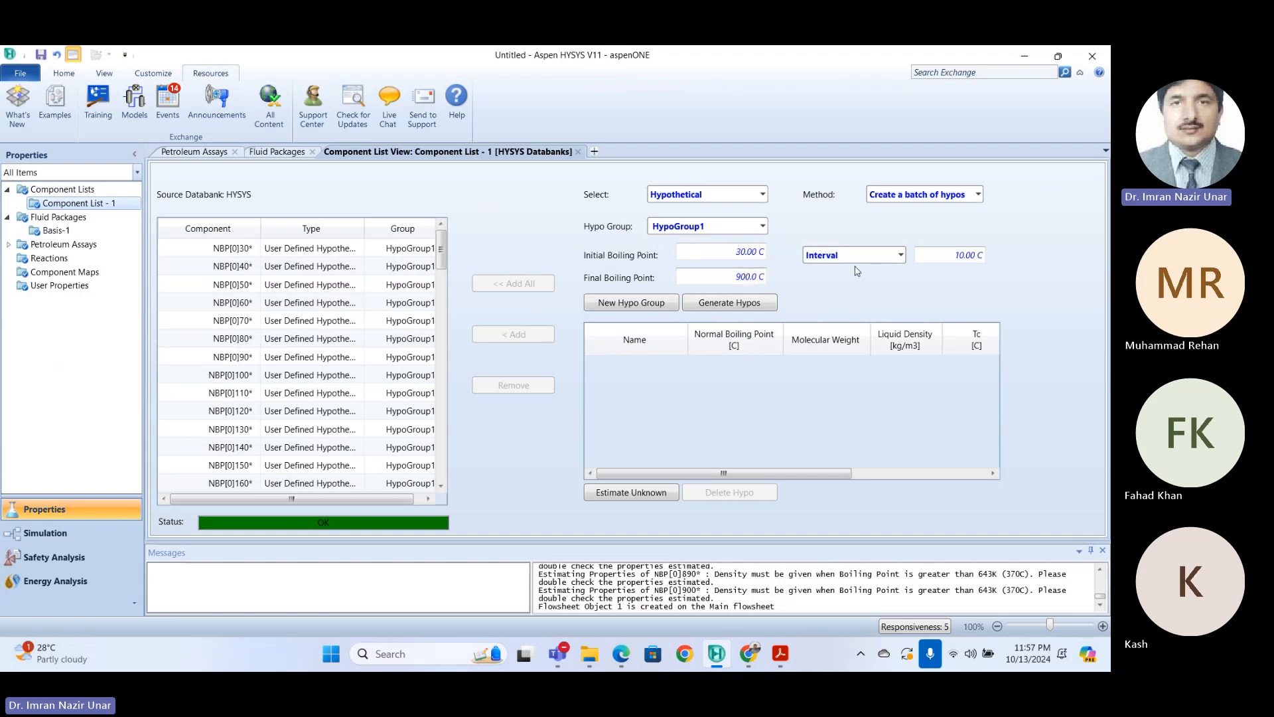
pyautogui.click(951, 257)
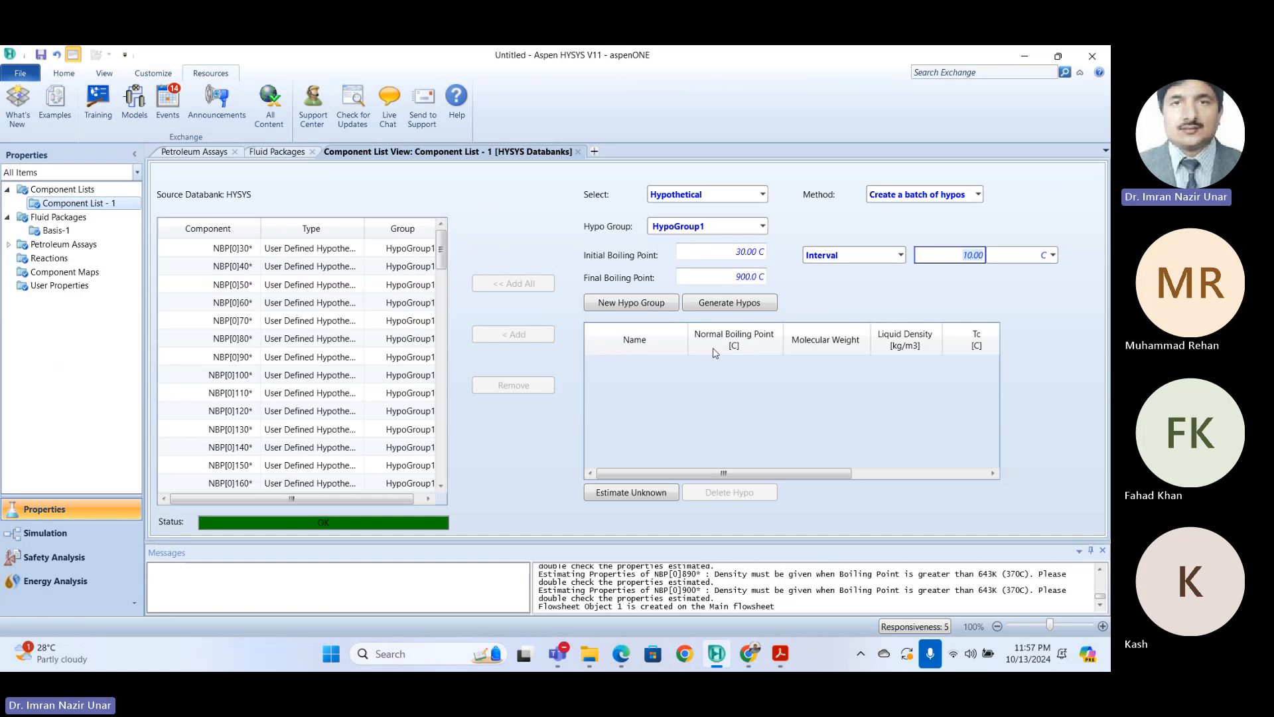
# Step: Remove the NBP[0]60* component from the component list and look over its estimated properties in the hypo group table
pyautogui.click(217, 309)
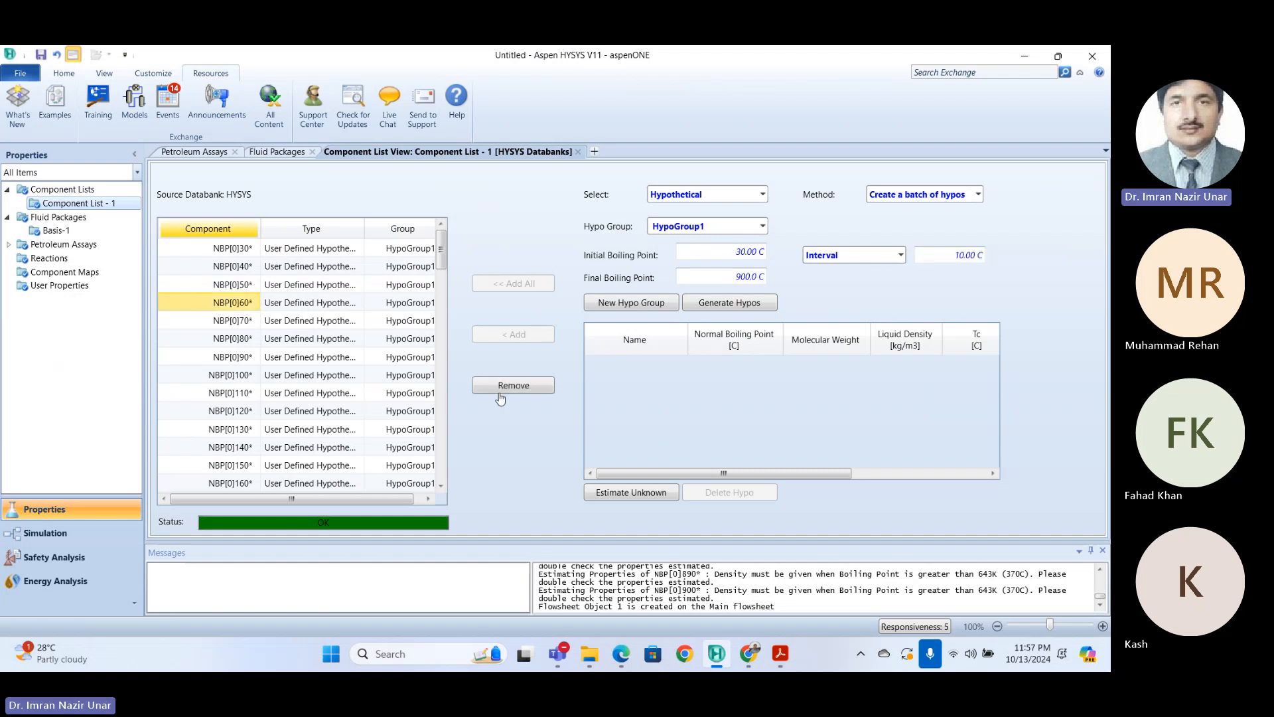
pyautogui.click(500, 397)
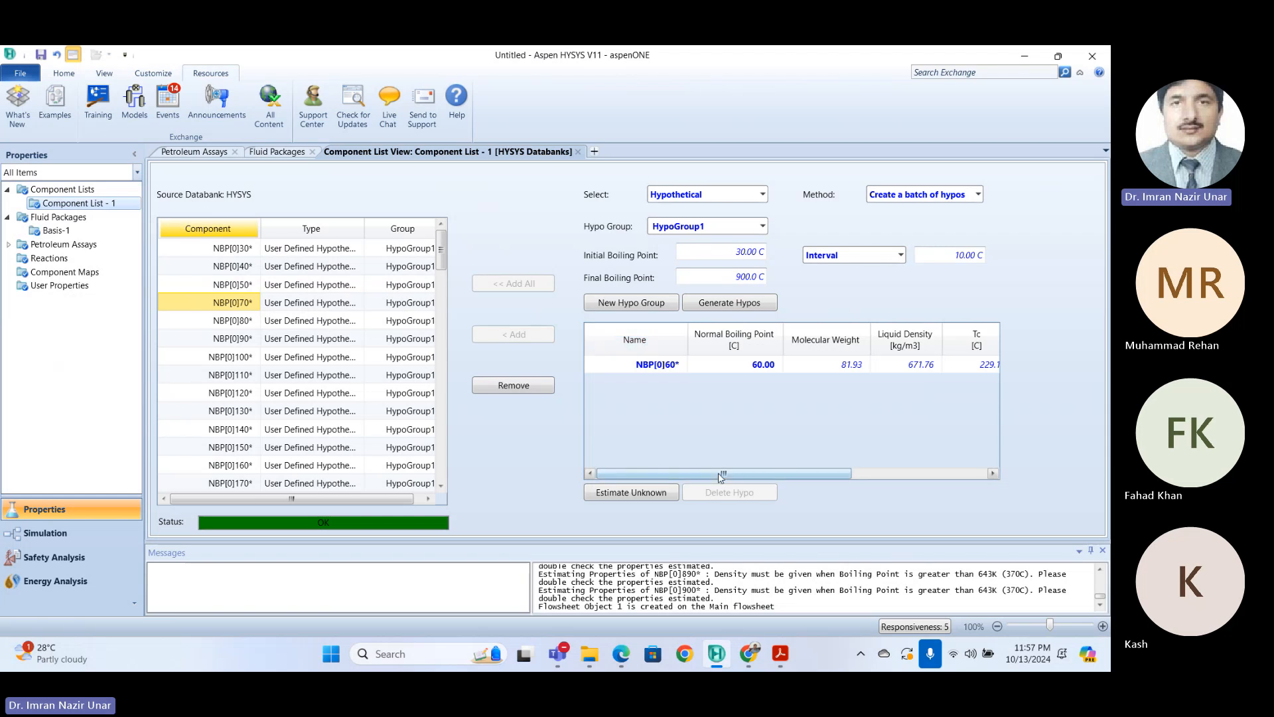
pyautogui.moveTo(717, 472); pyautogui.dragTo(854, 475)
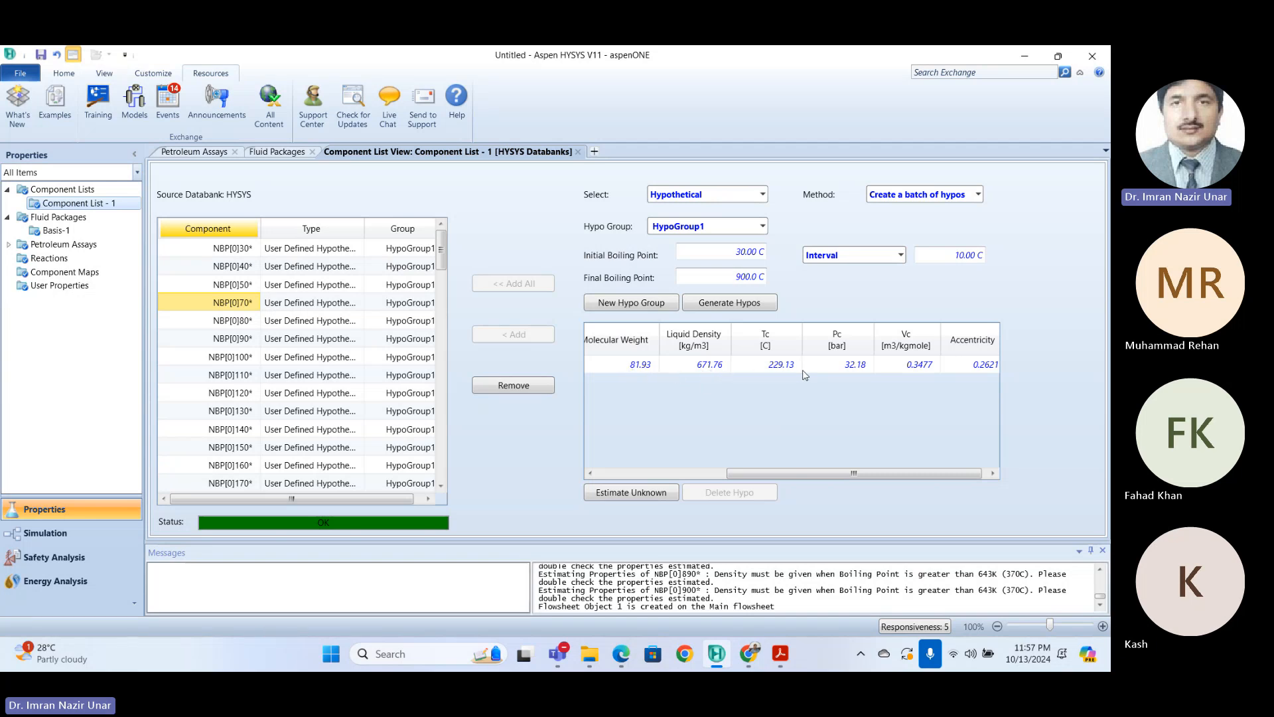
pyautogui.moveTo(855, 472); pyautogui.dragTo(685, 464)
pyautogui.moveTo(595, 459); pyautogui.dragTo(595, 459)
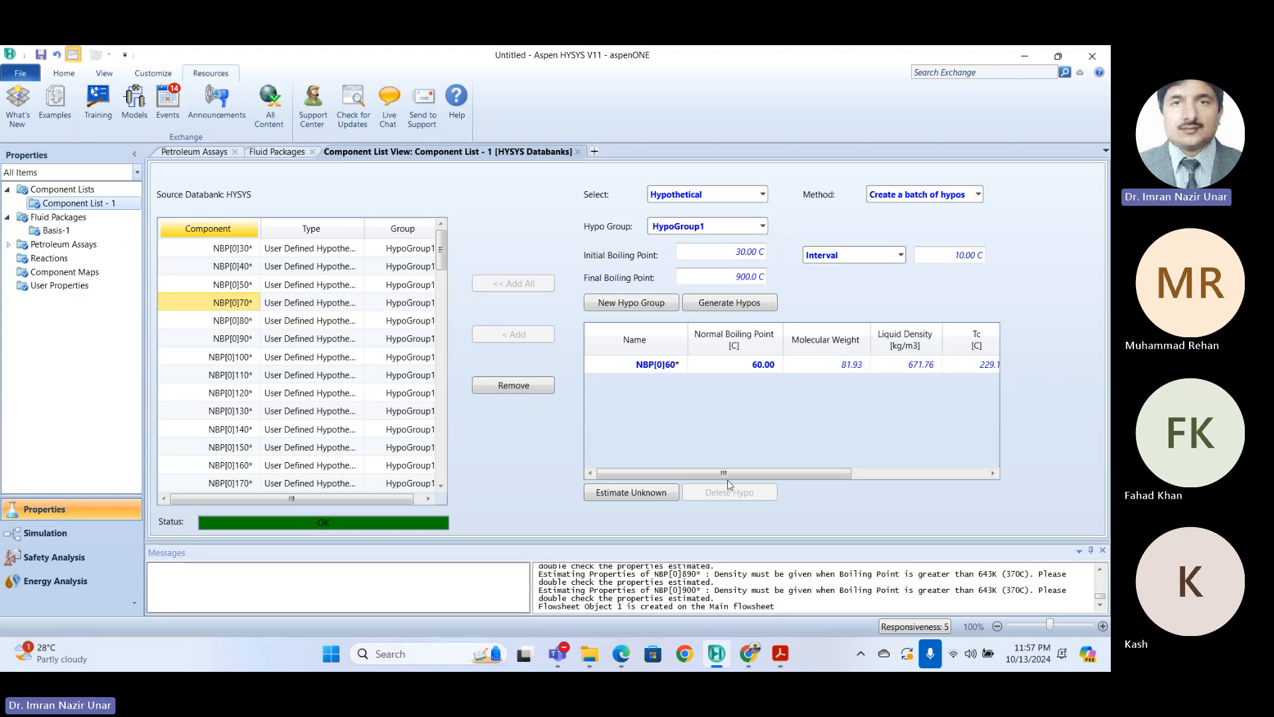
pyautogui.moveTo(725, 473); pyautogui.dragTo(793, 477)
# Step: Create a new hypo in HypoGroup1 with the Create and Edit Hypos method and look over its property columns
pyautogui.click(730, 224)
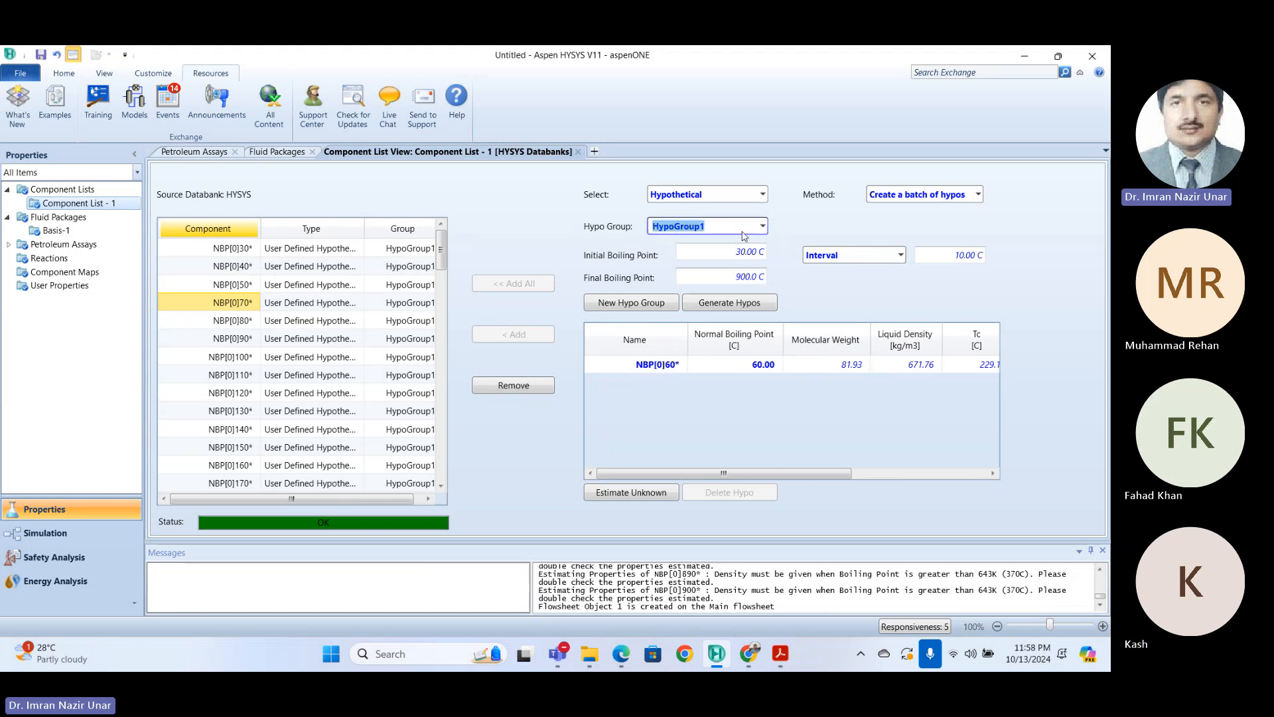
pyautogui.click(916, 194)
pyautogui.click(889, 210)
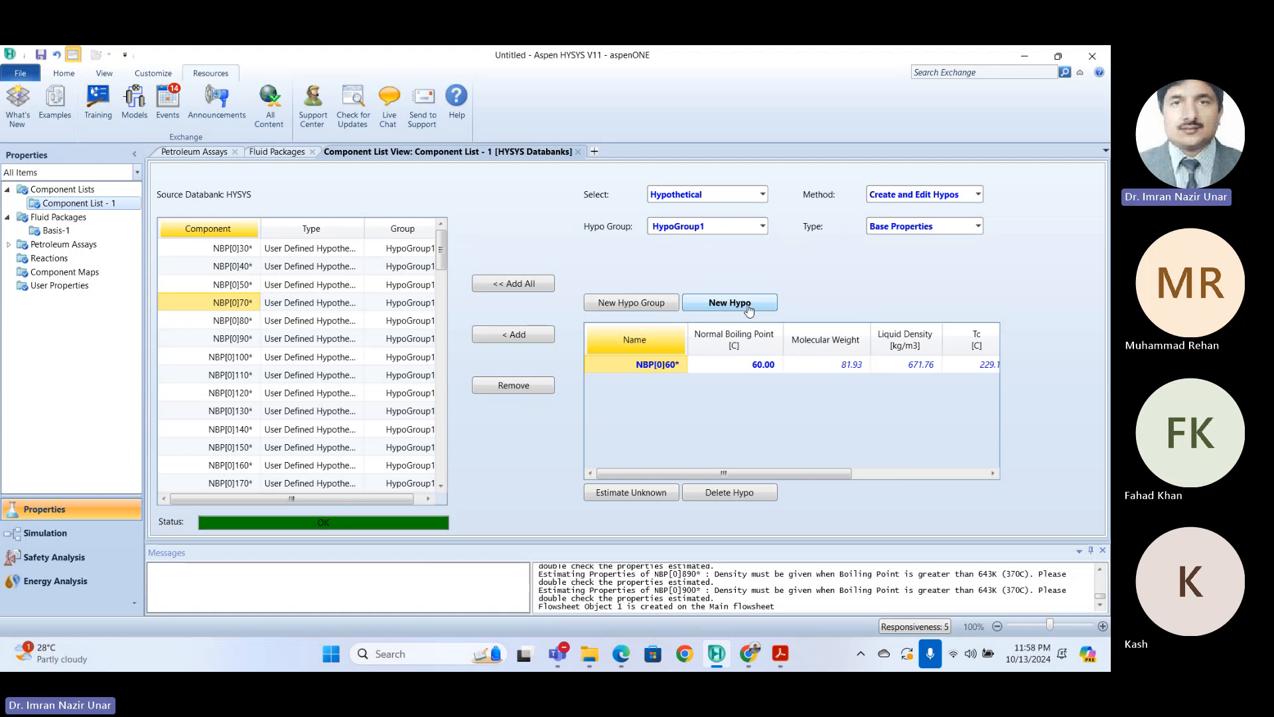
pyautogui.click(749, 309)
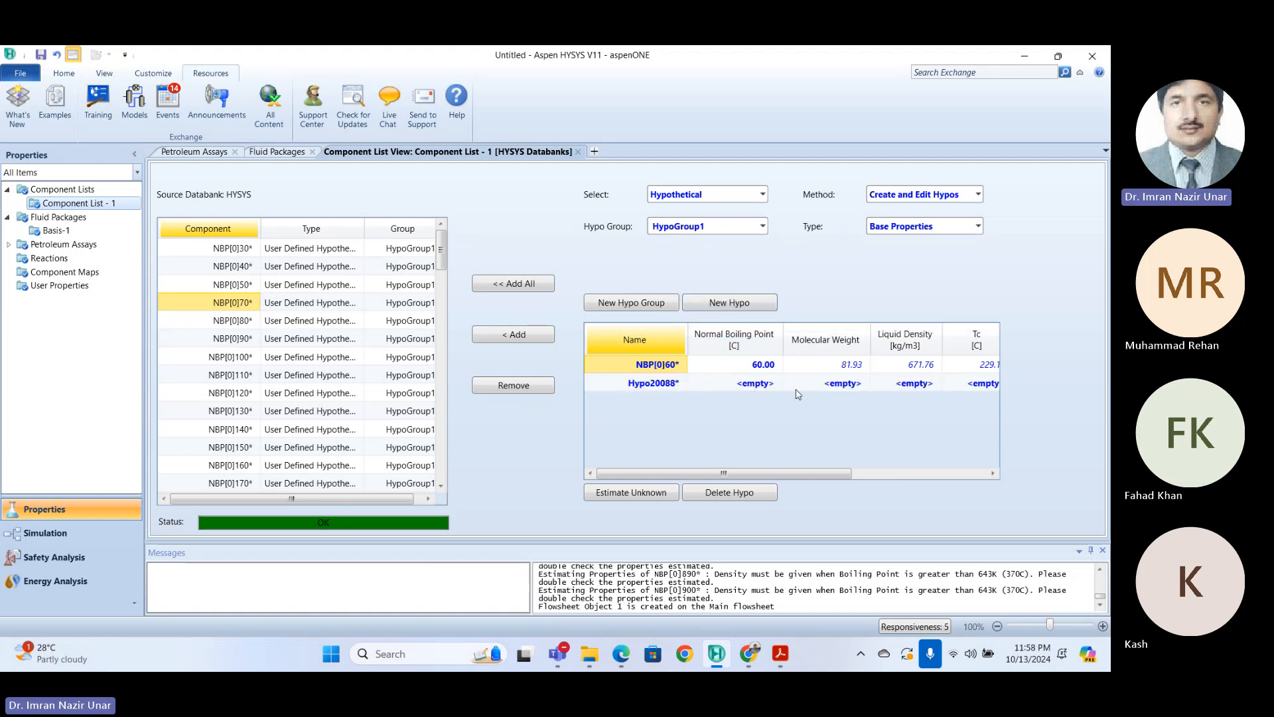
pyautogui.moveTo(766, 473); pyautogui.dragTo(743, 483)
pyautogui.moveTo(788, 478); pyautogui.dragTo(725, 443)
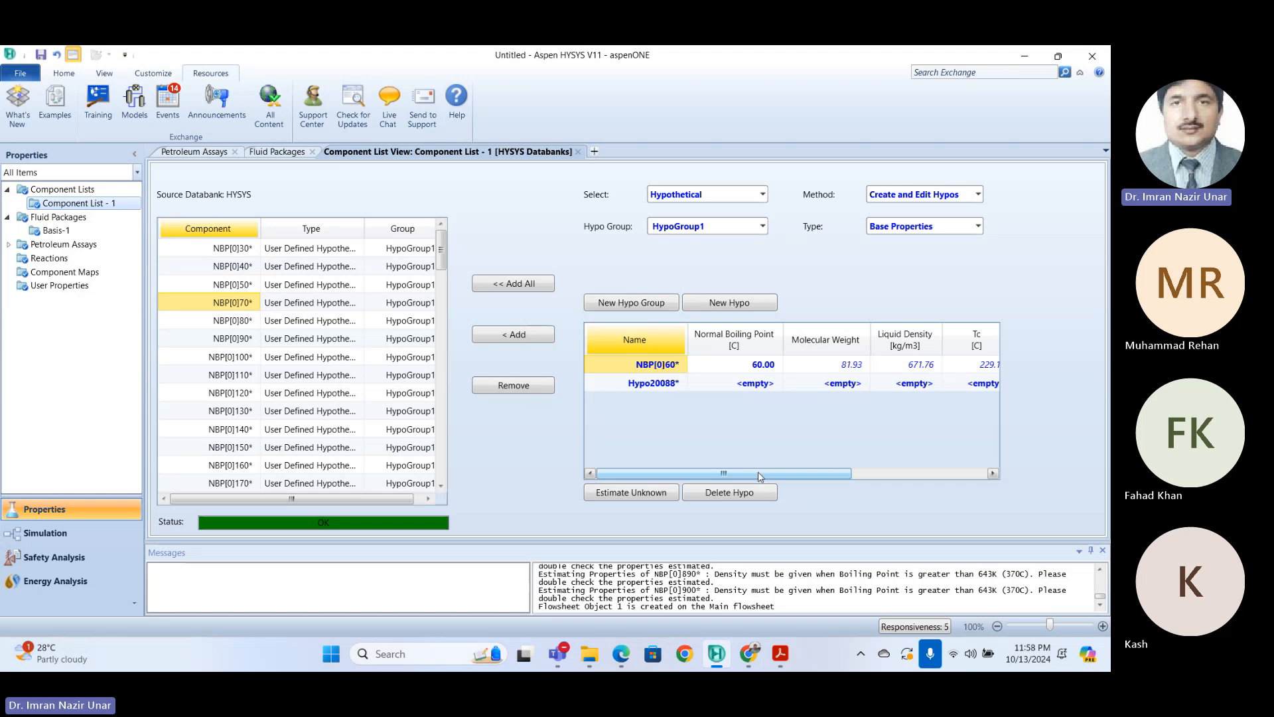
pyautogui.moveTo(758, 472); pyautogui.dragTo(723, 468)
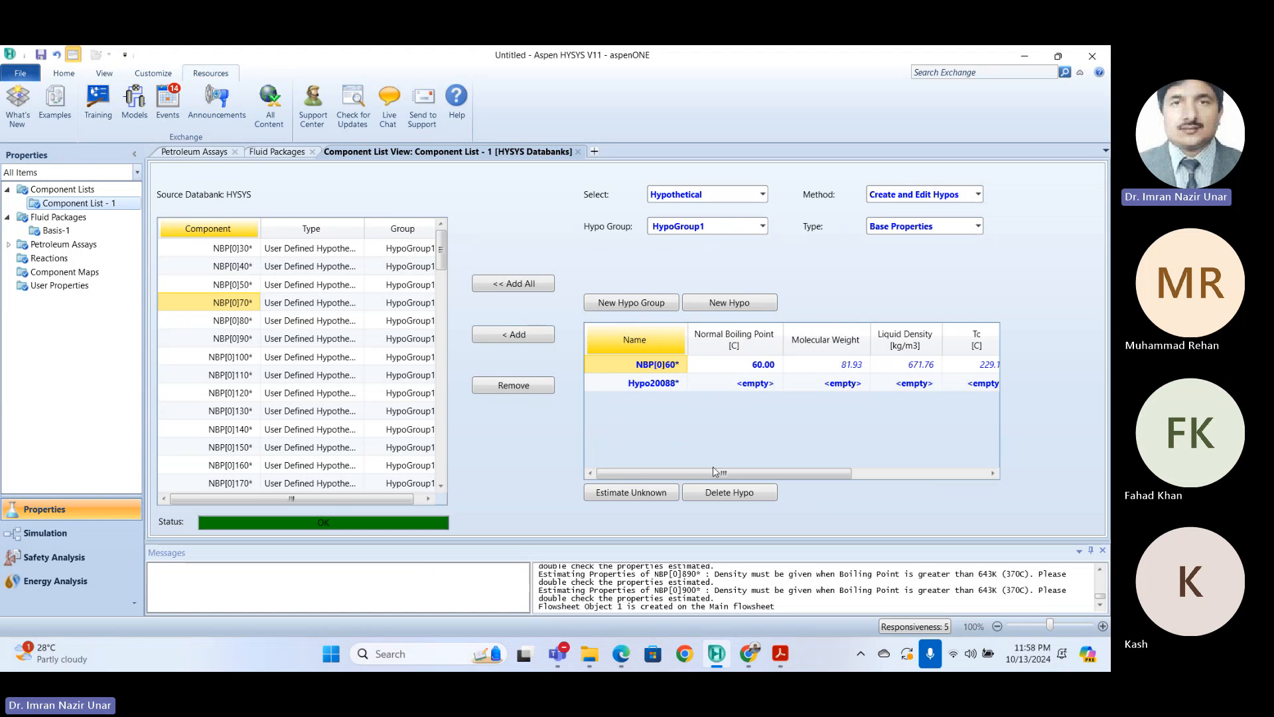
pyautogui.moveTo(715, 472); pyautogui.dragTo(716, 471)
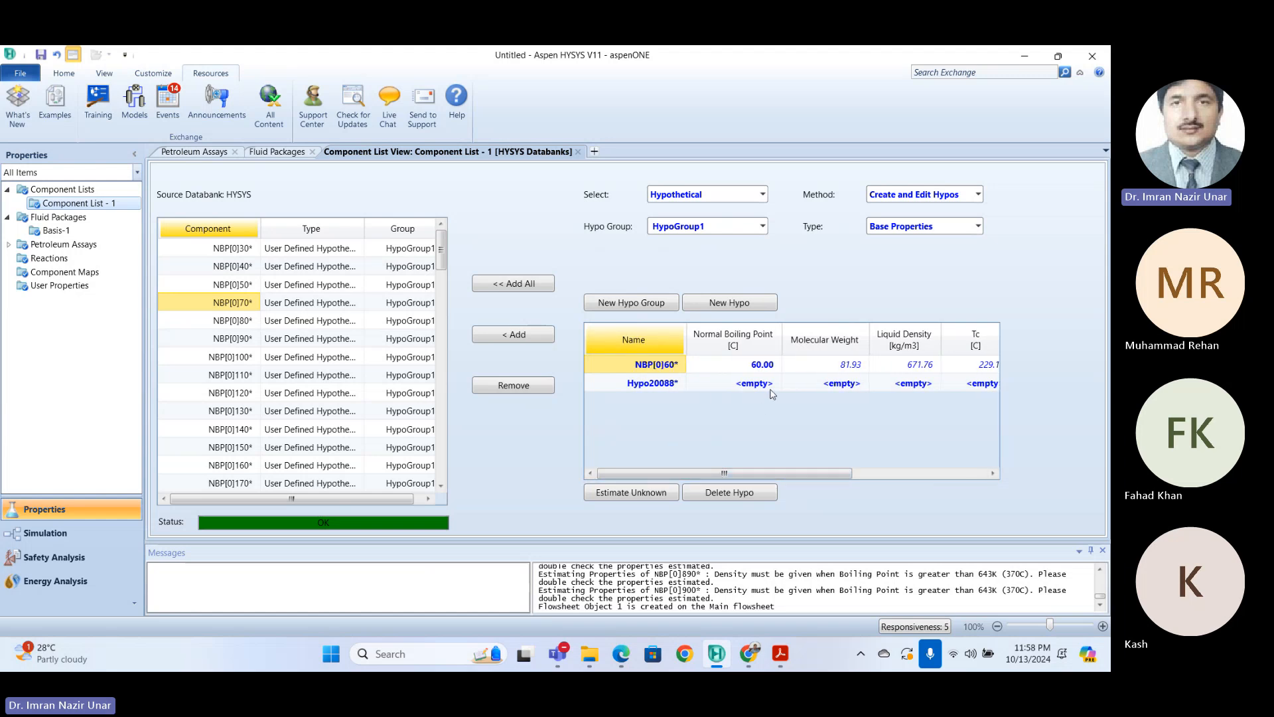
pyautogui.moveTo(799, 472)
pyautogui.mouseDown()
pyautogui.moveTo(902, 472)
pyautogui.moveTo(728, 439)
pyautogui.moveTo(795, 454)
pyautogui.mouseUp()
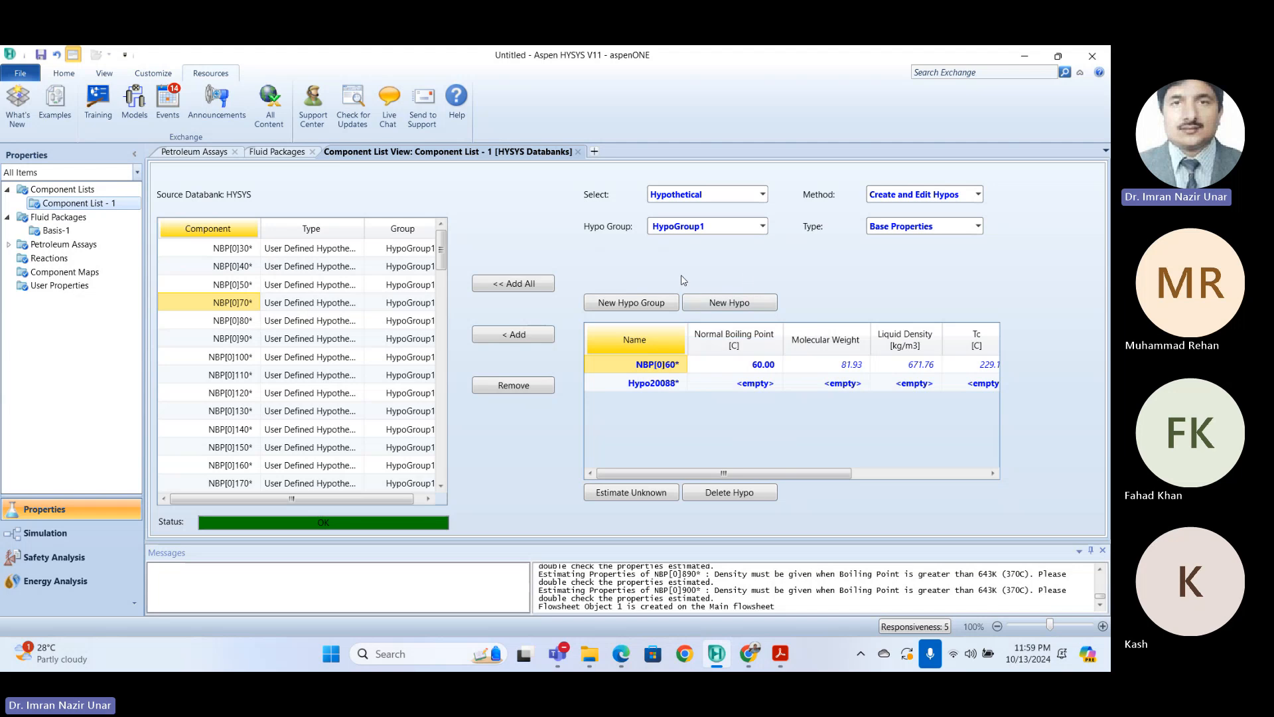
# Step: Set the method back to Create a batch of hypos and examine the property columns through Accentricity
pyautogui.click(928, 194)
pyautogui.click(929, 230)
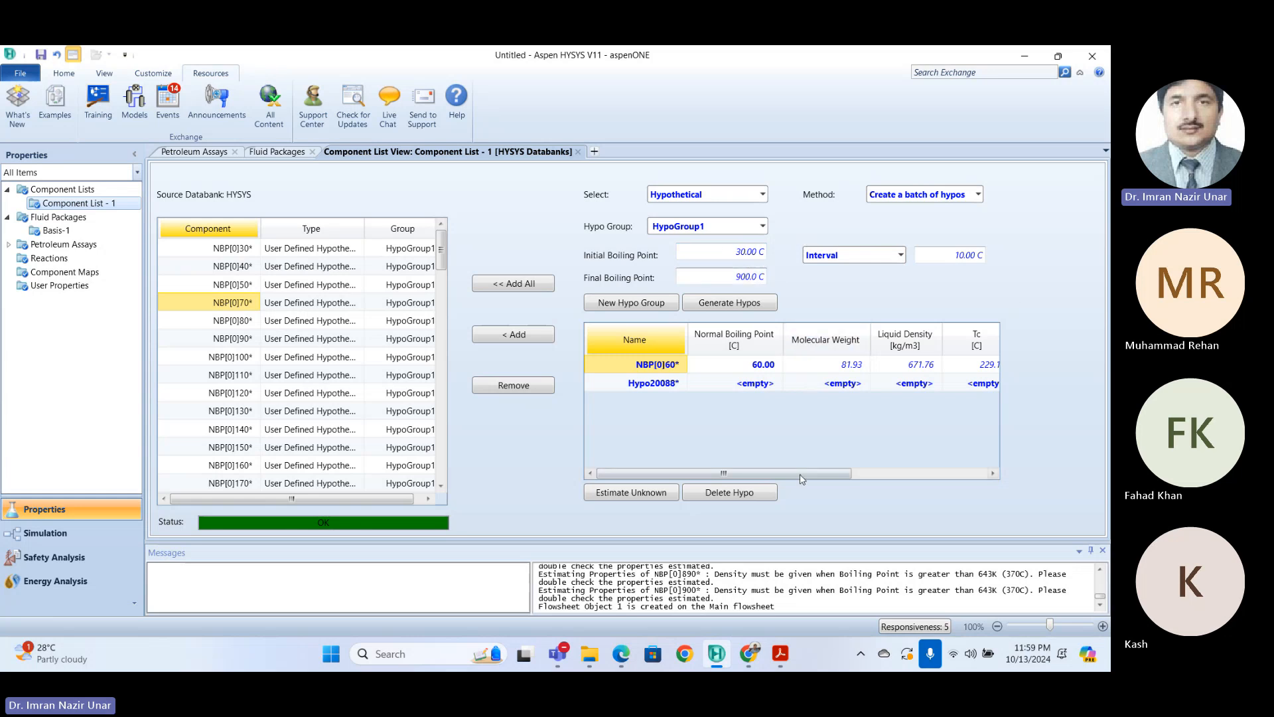
pyautogui.moveTo(803, 474)
pyautogui.mouseDown()
pyautogui.moveTo(834, 476)
pyautogui.moveTo(802, 475)
pyautogui.mouseUp()
pyautogui.moveTo(813, 473); pyautogui.dragTo(889, 424)
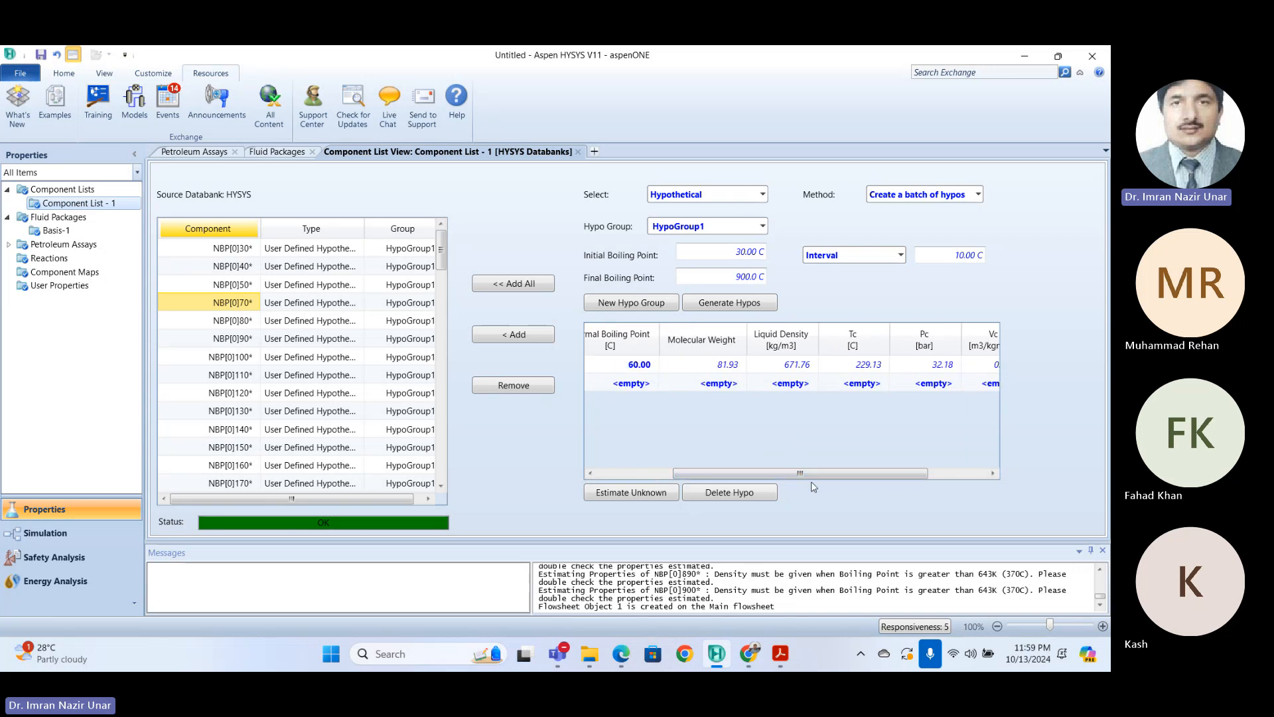
pyautogui.moveTo(811, 480); pyautogui.dragTo(895, 448)
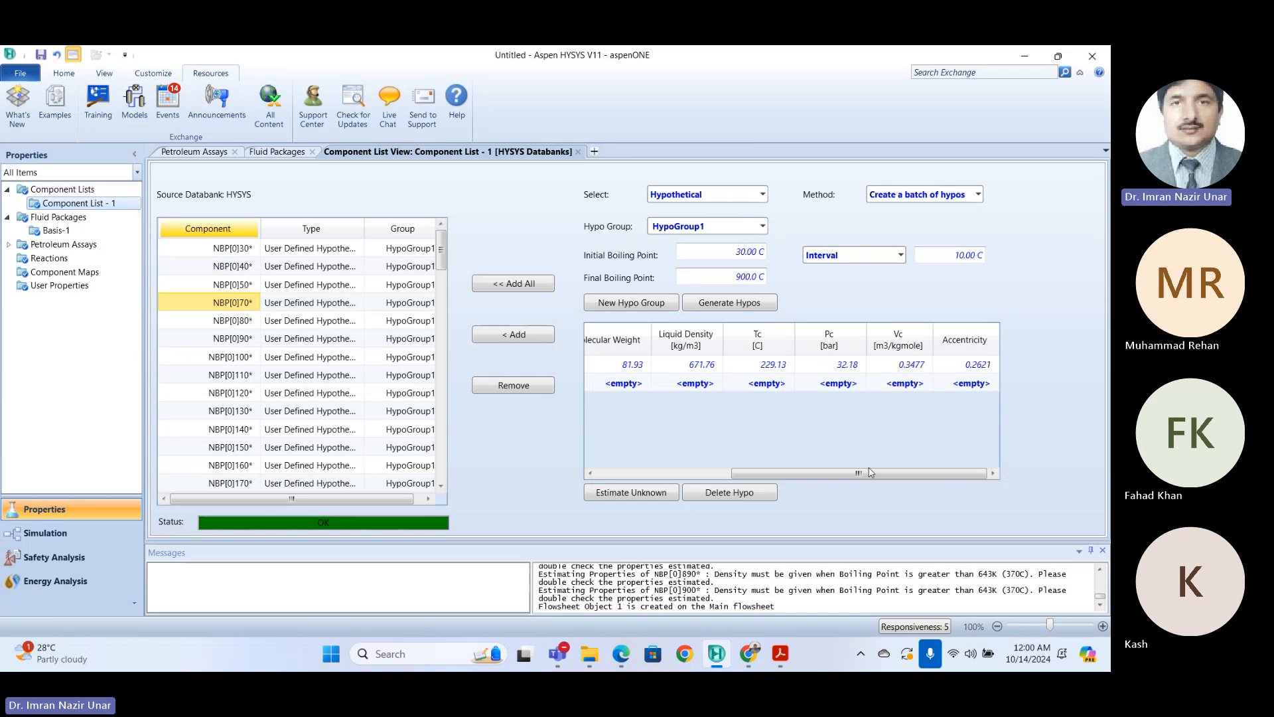
pyautogui.moveTo(870, 472); pyautogui.dragTo(720, 468)
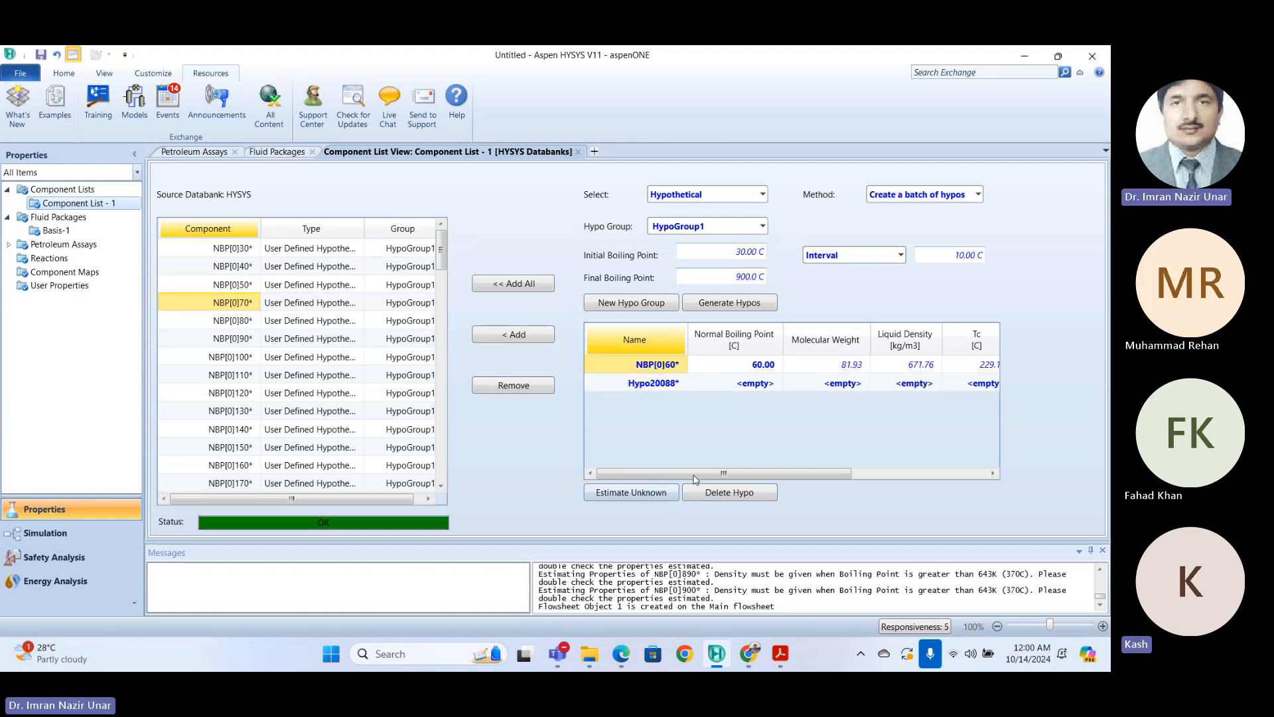
# Step: Try to set the molecular weight of the NBP[0]60* hypo to 93.5
pyautogui.click(670, 381)
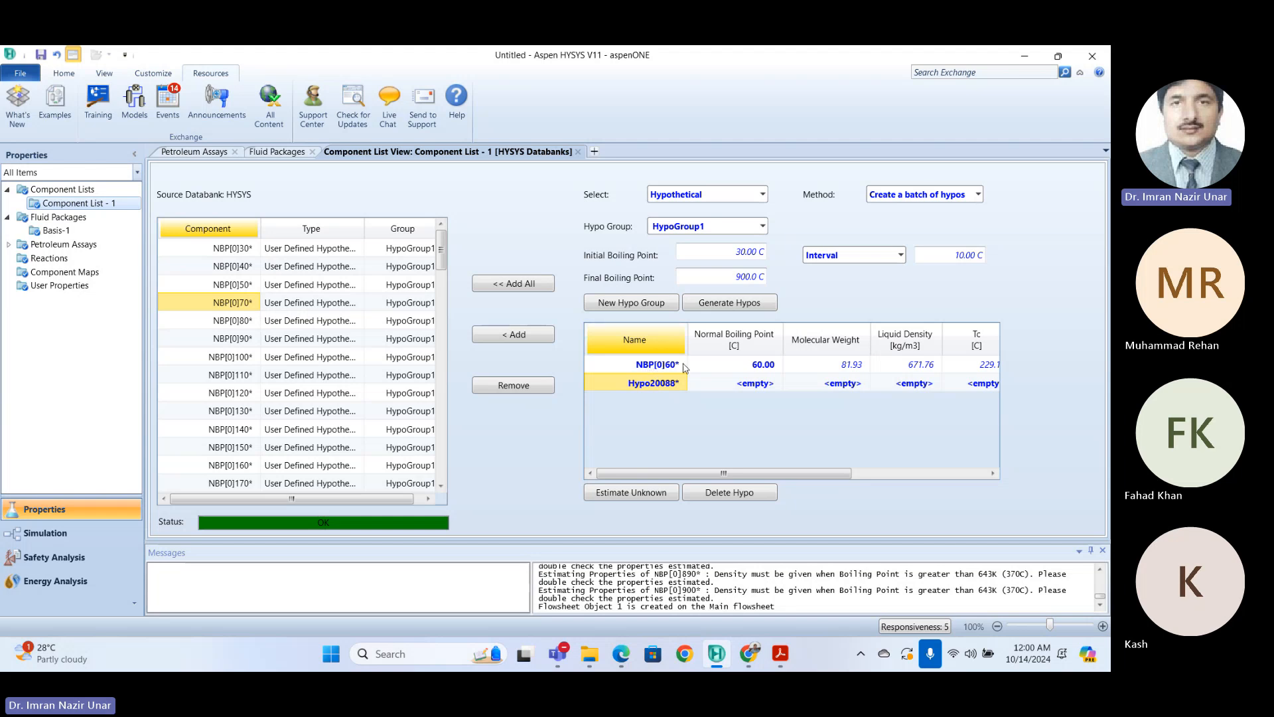
pyautogui.click(898, 369)
pyautogui.click(846, 369)
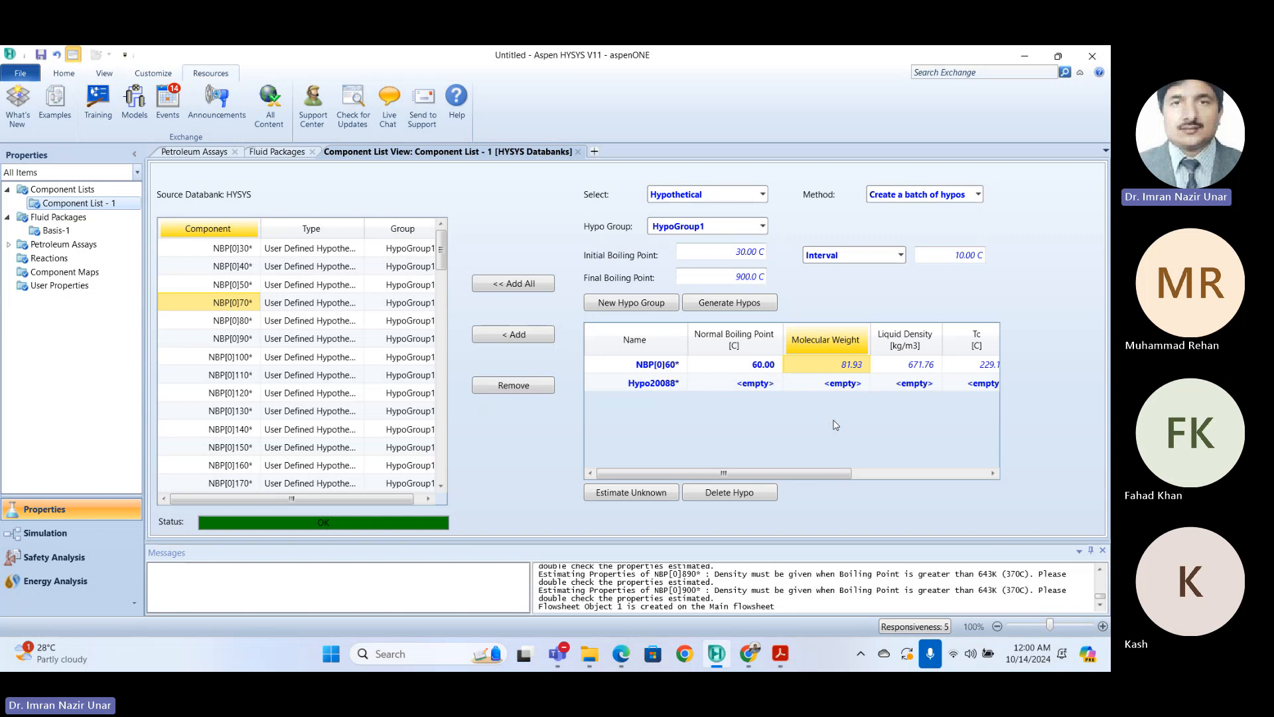
pyautogui.write('93')
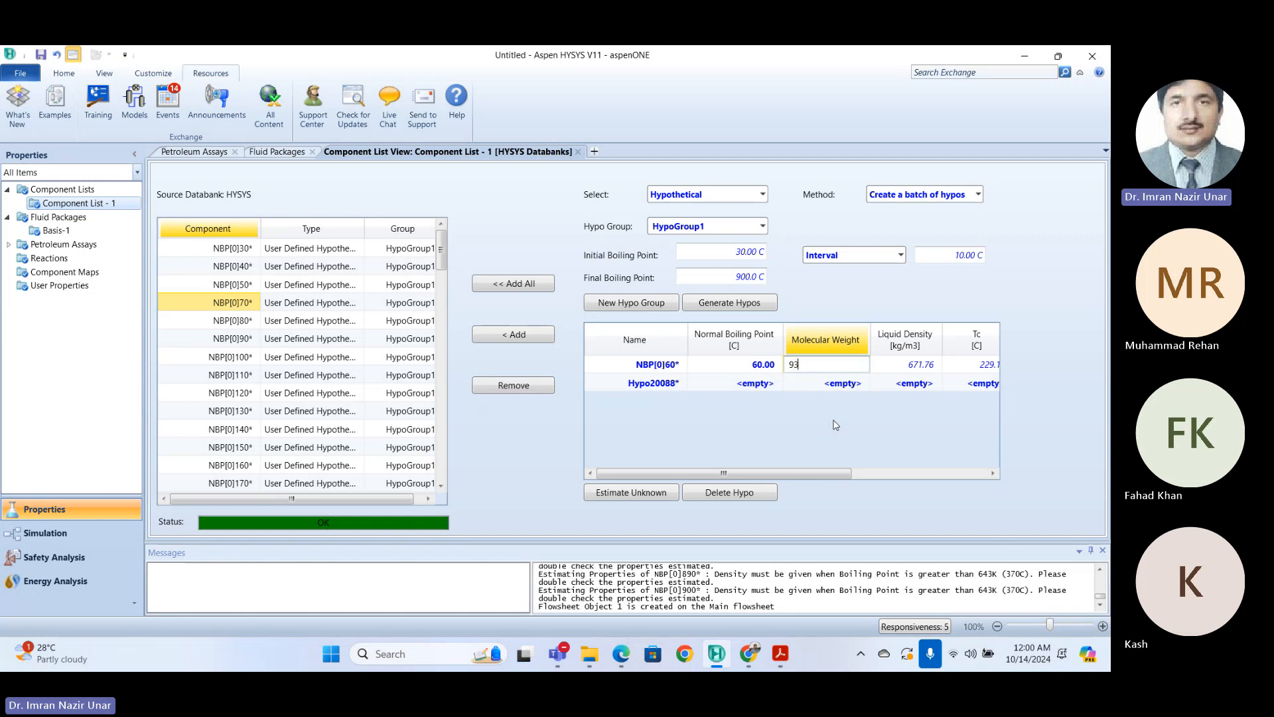
pyautogui.write('.5')
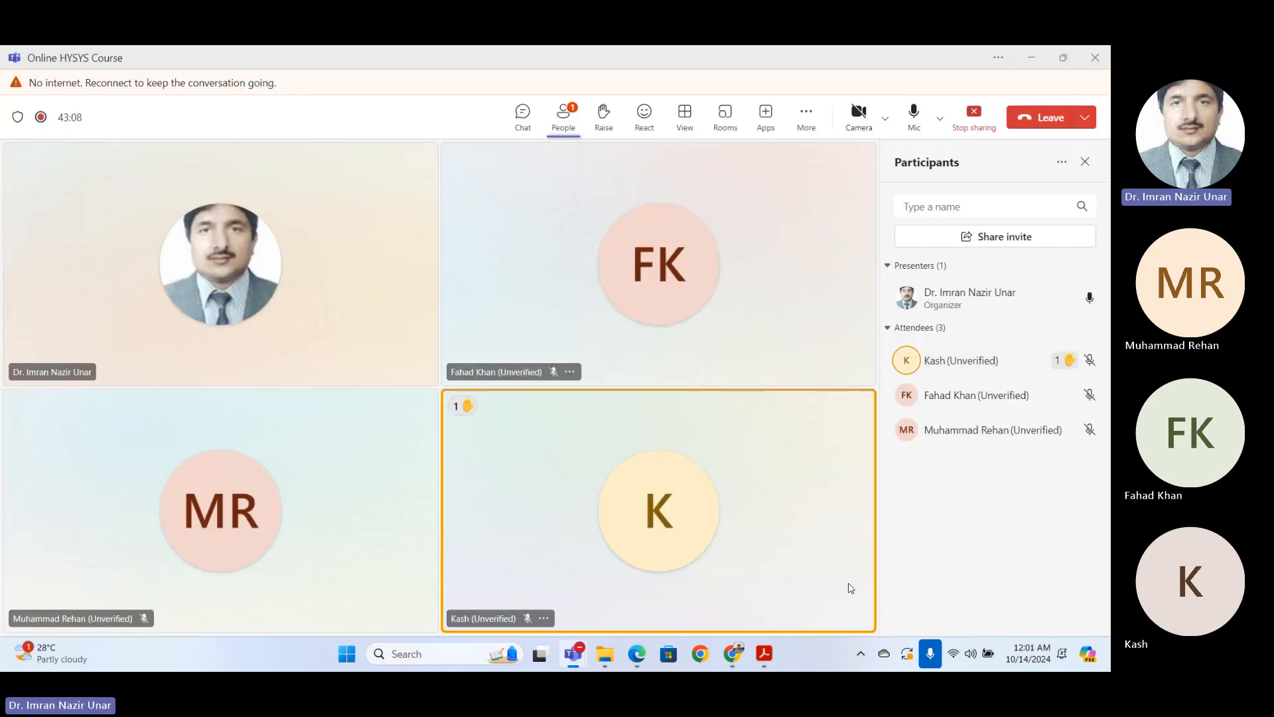
# Step: Relaunch Aspen HYSYS V11, clearing the meeting window, the Copilot pane and the product registration window out of the way
pyautogui.click(346, 655)
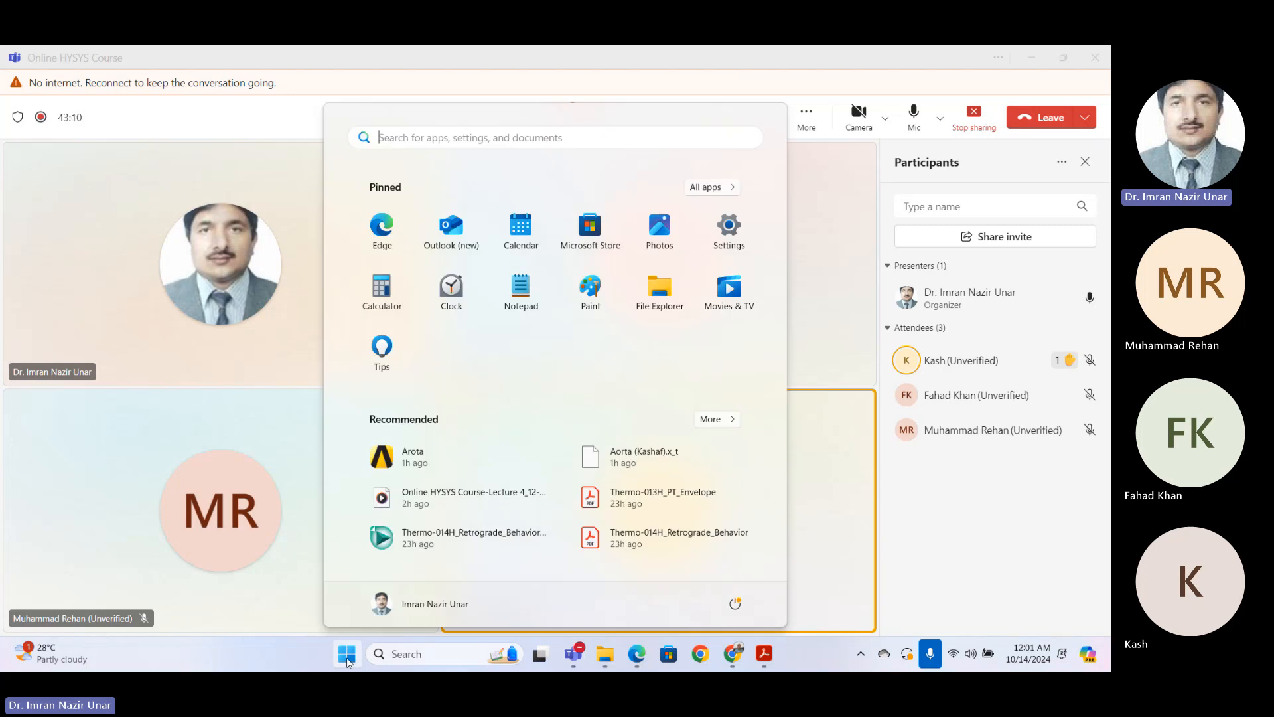
pyautogui.write('hy')
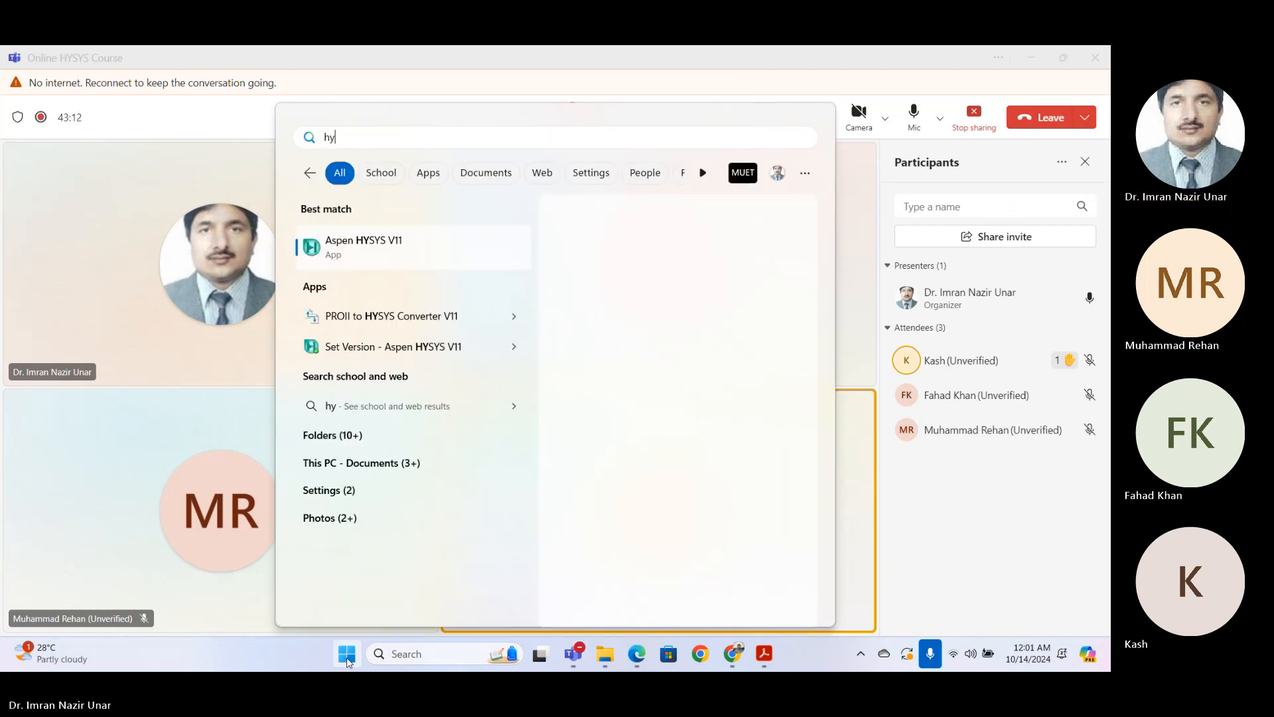
pyautogui.click(381, 250)
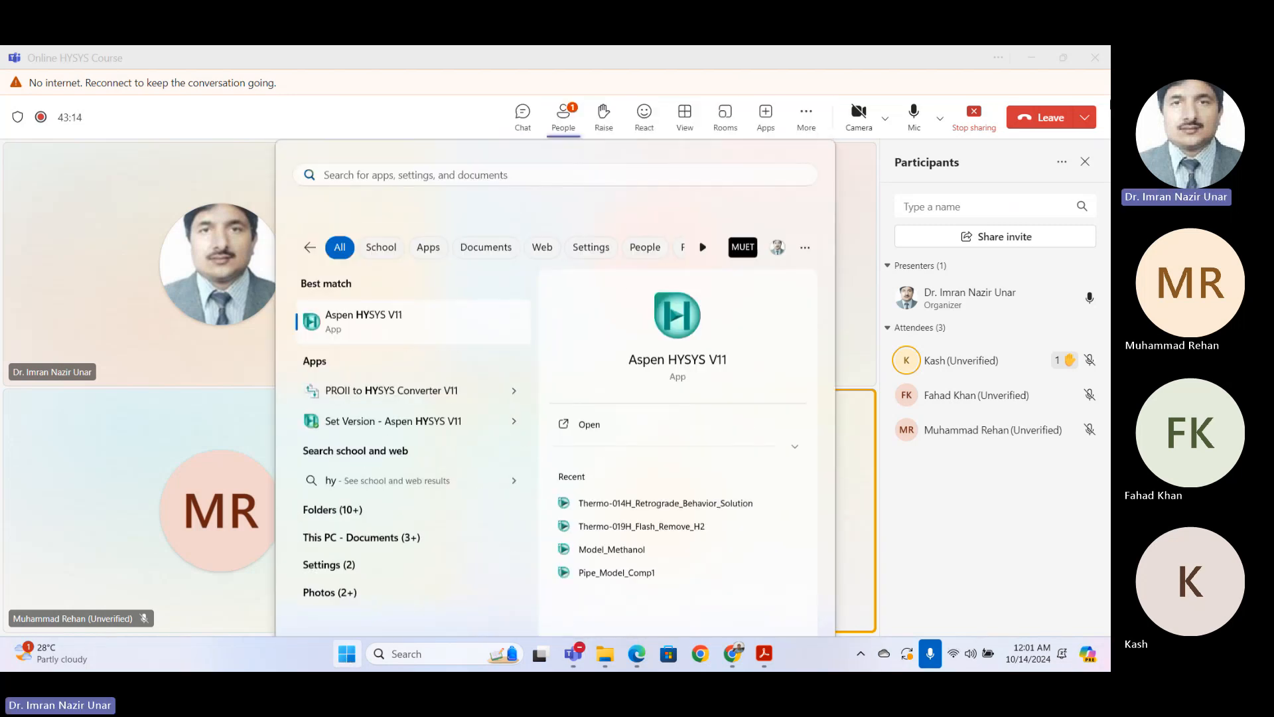
pyautogui.click(1026, 62)
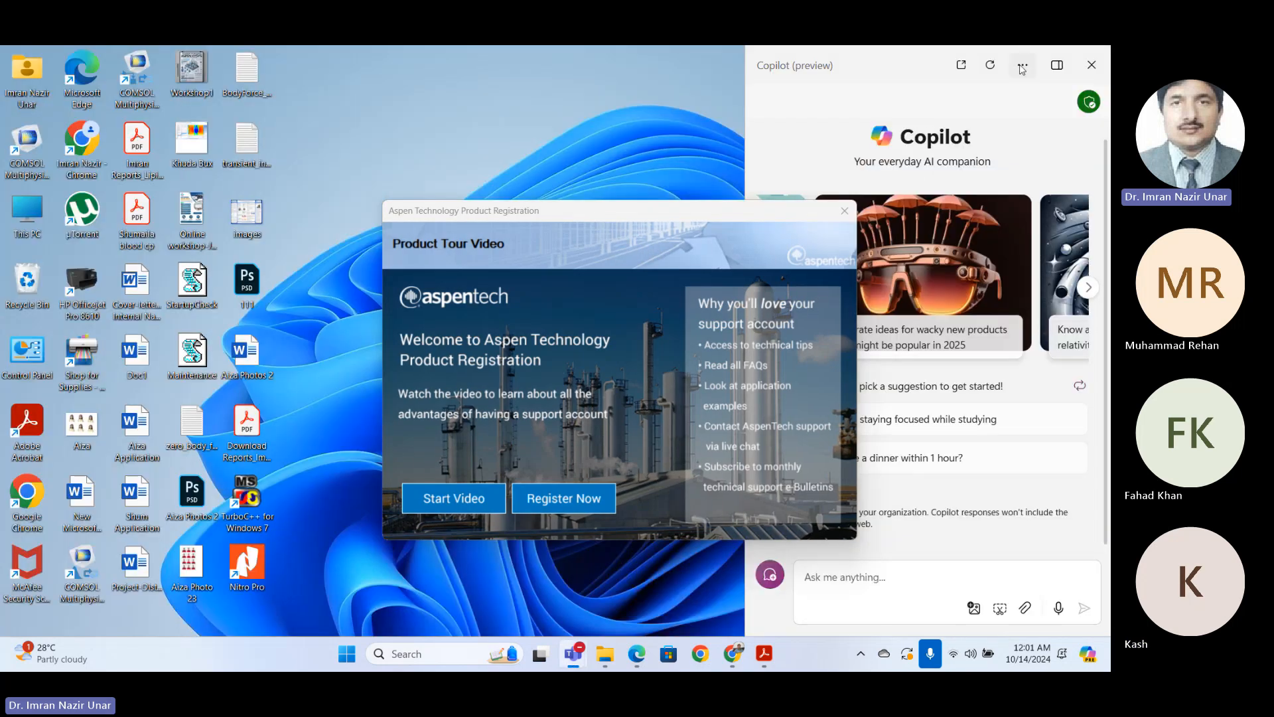
pyautogui.click(1091, 64)
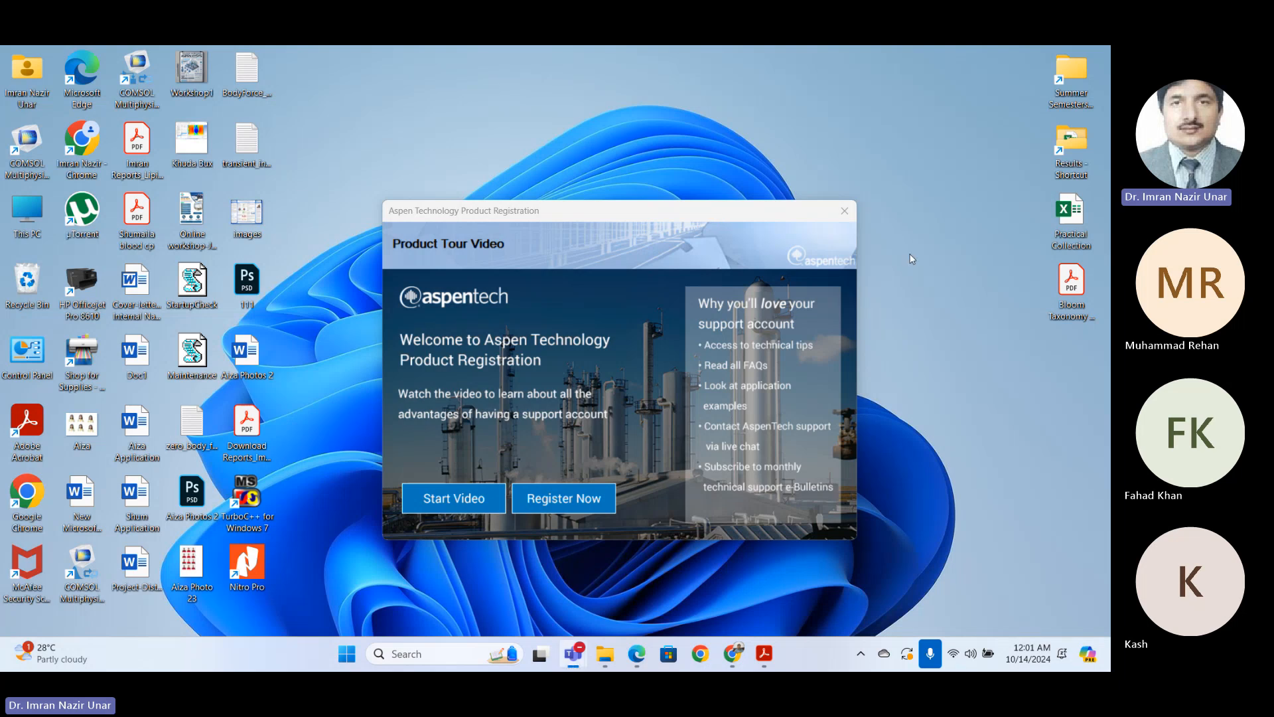
pyautogui.click(849, 215)
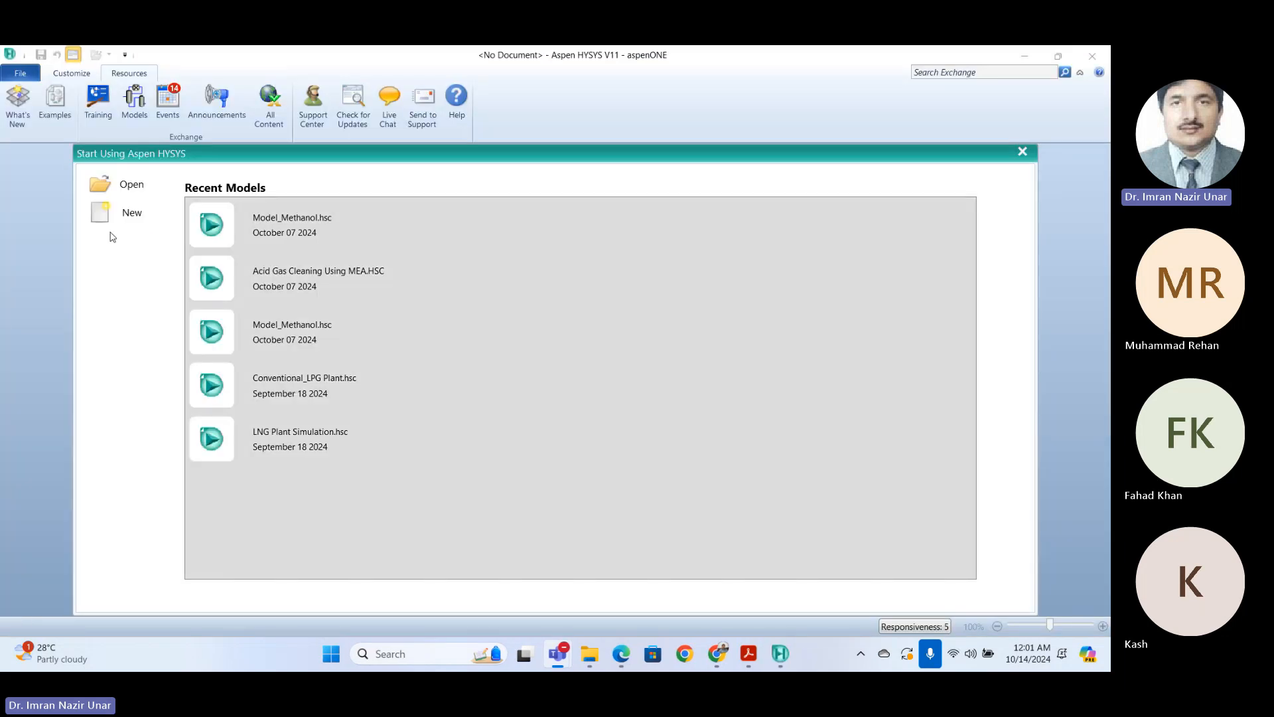
# Step: Create a new case with a new component list and set its component source to Hypothetical
pyautogui.click(113, 216)
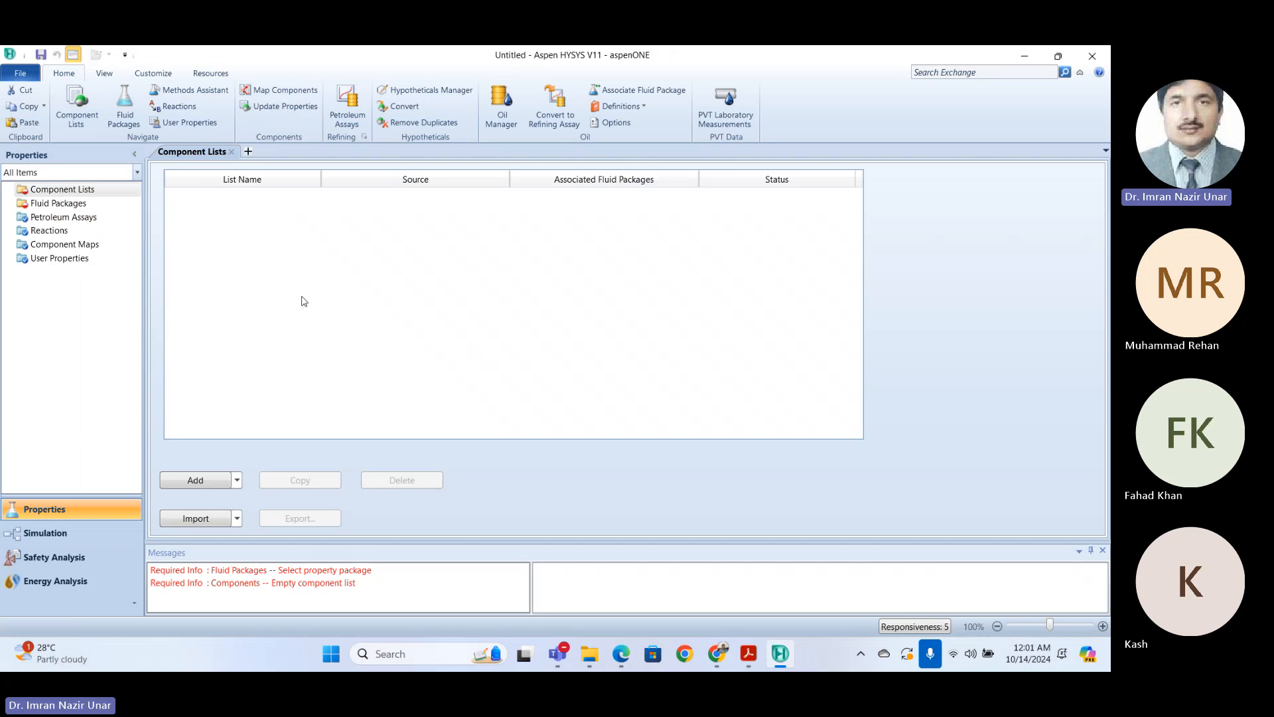
pyautogui.click(199, 479)
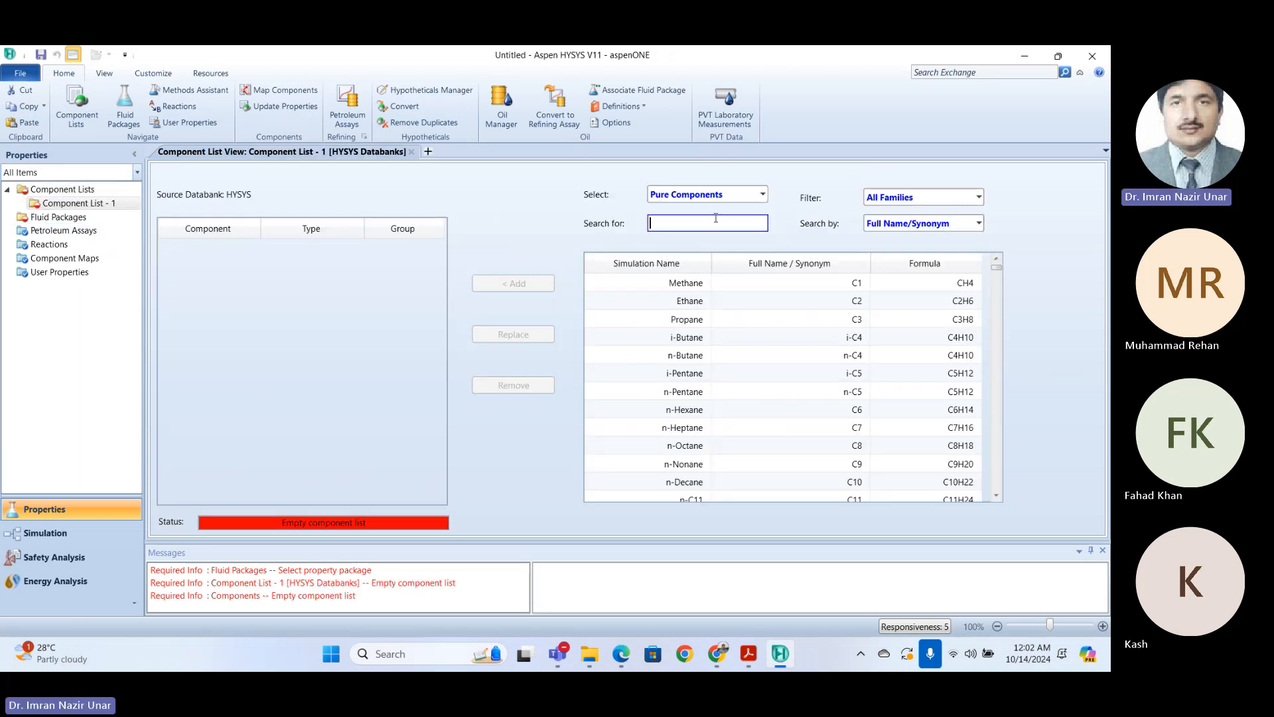
pyautogui.click(711, 192)
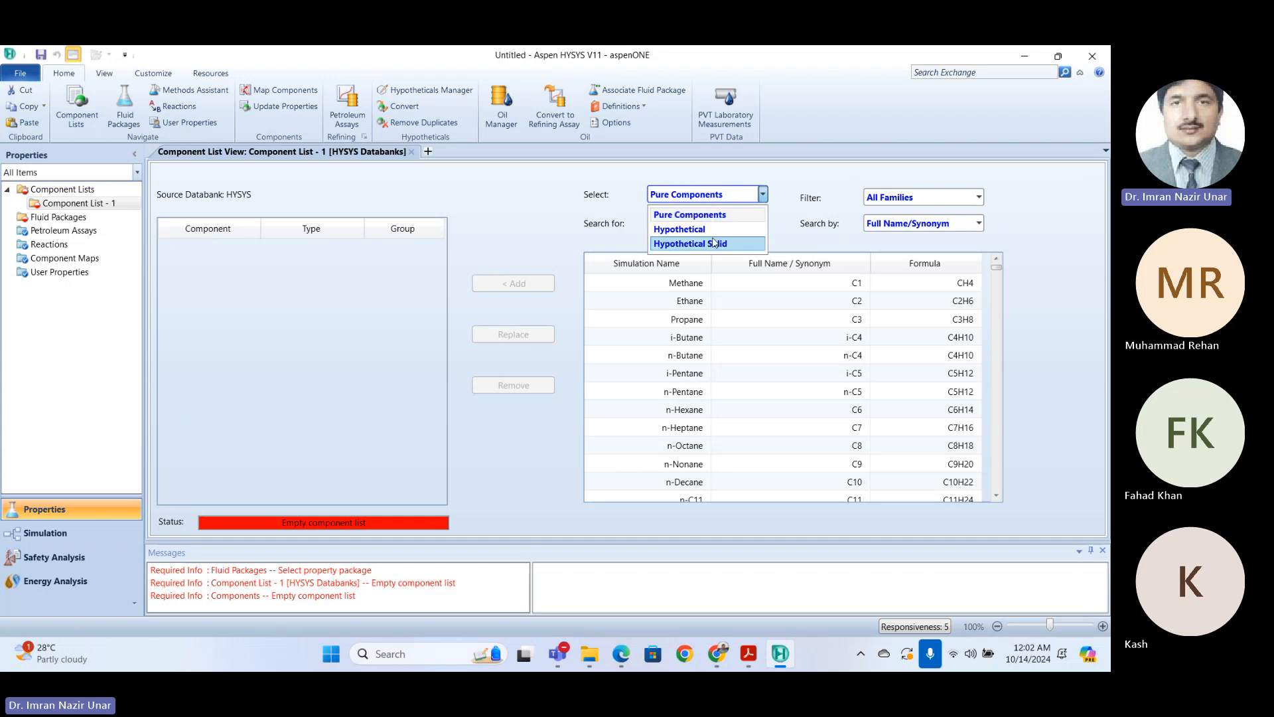
pyautogui.click(680, 229)
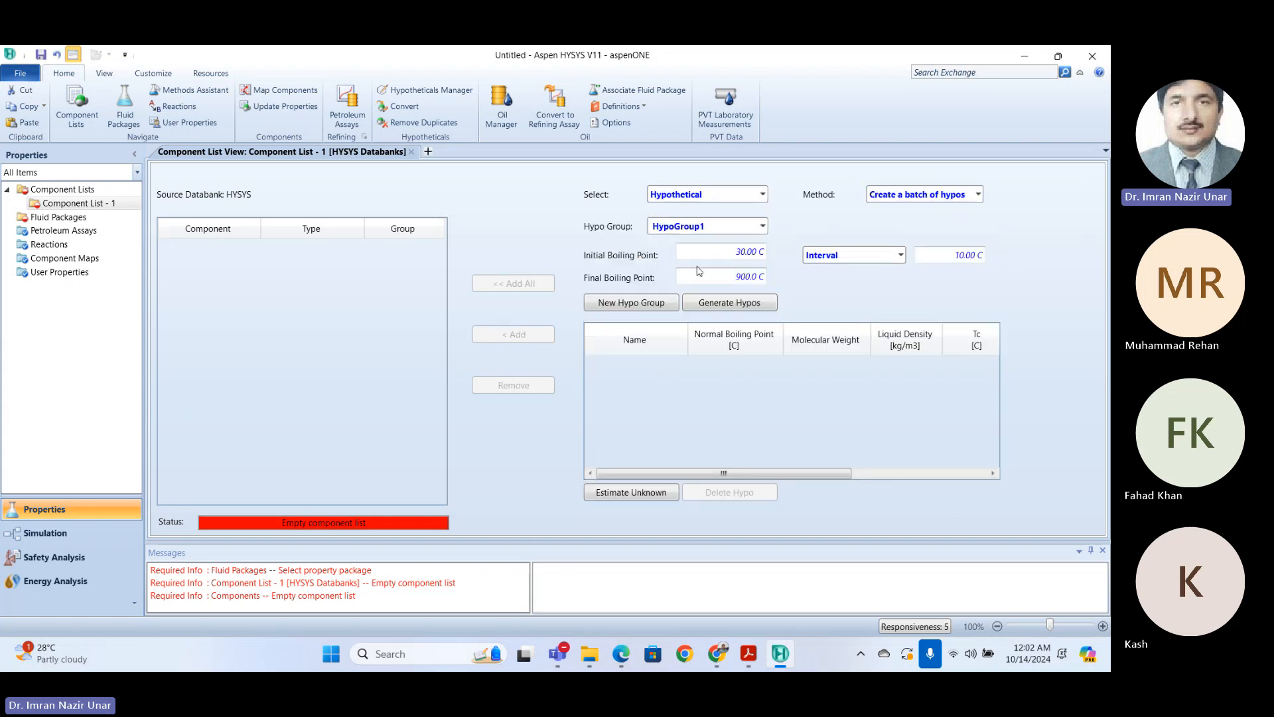
# Step: Generate a batch of hypos in HypoGroup1 with boiling points from 100 C to 300 C at a 50 C interval
pyautogui.click(720, 252)
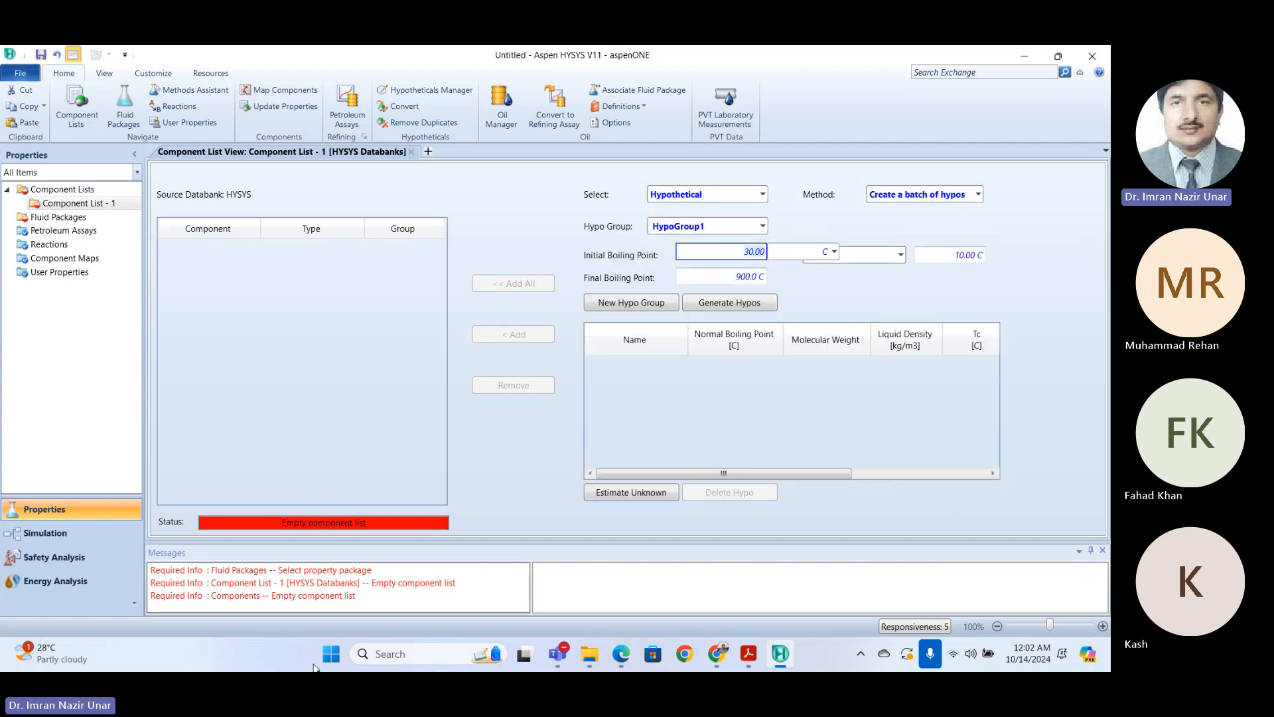
pyautogui.write('100')
pyautogui.press('Tab')
pyautogui.write('3')
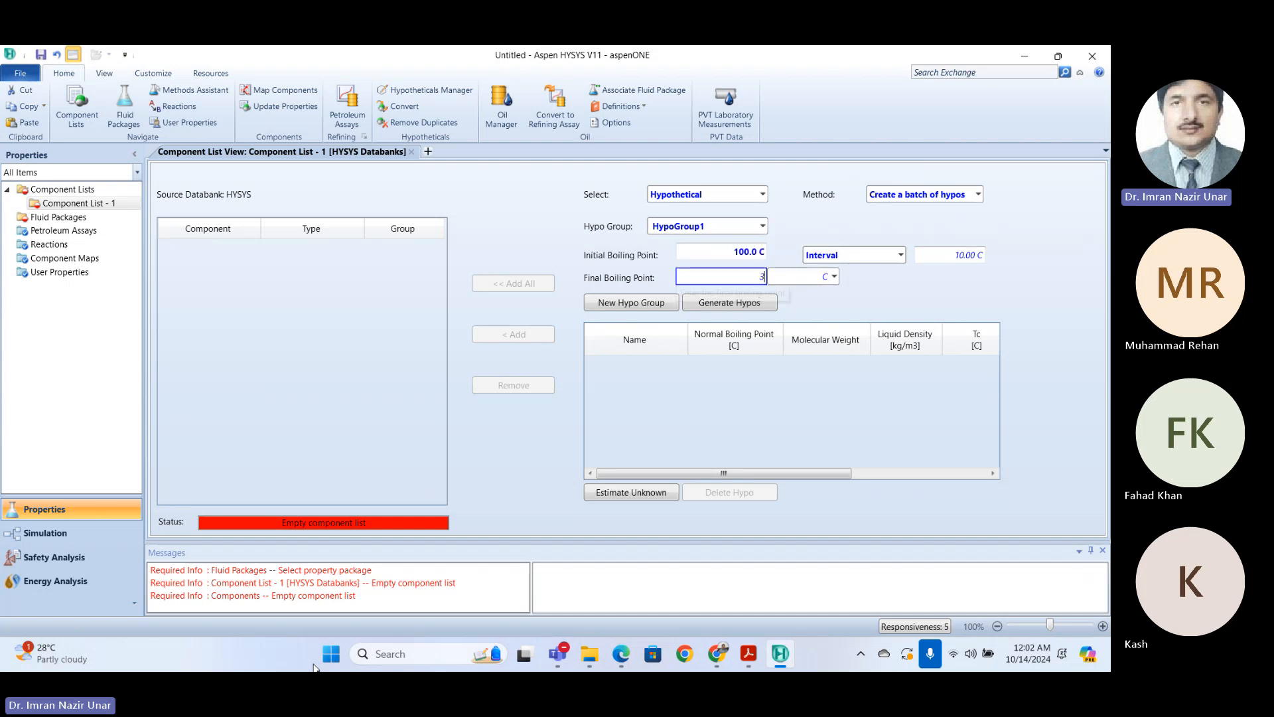
pyautogui.write('00')
pyautogui.press('Return')
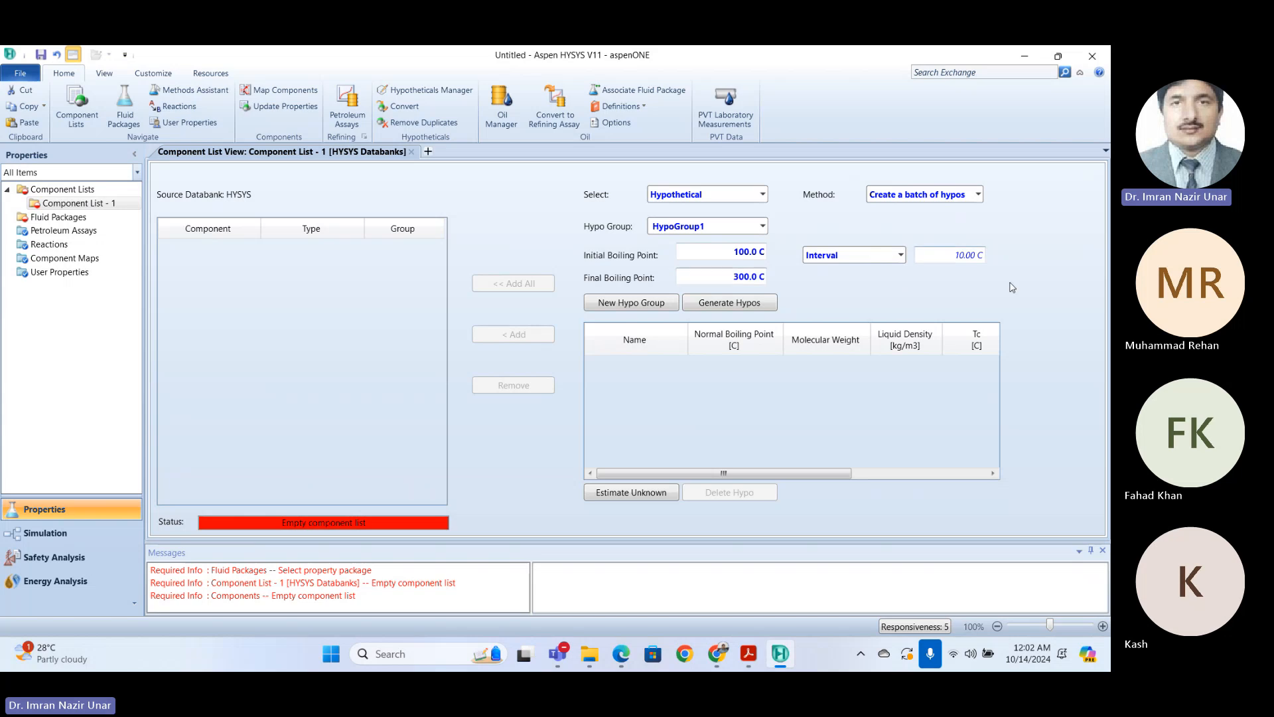
pyautogui.click(949, 257)
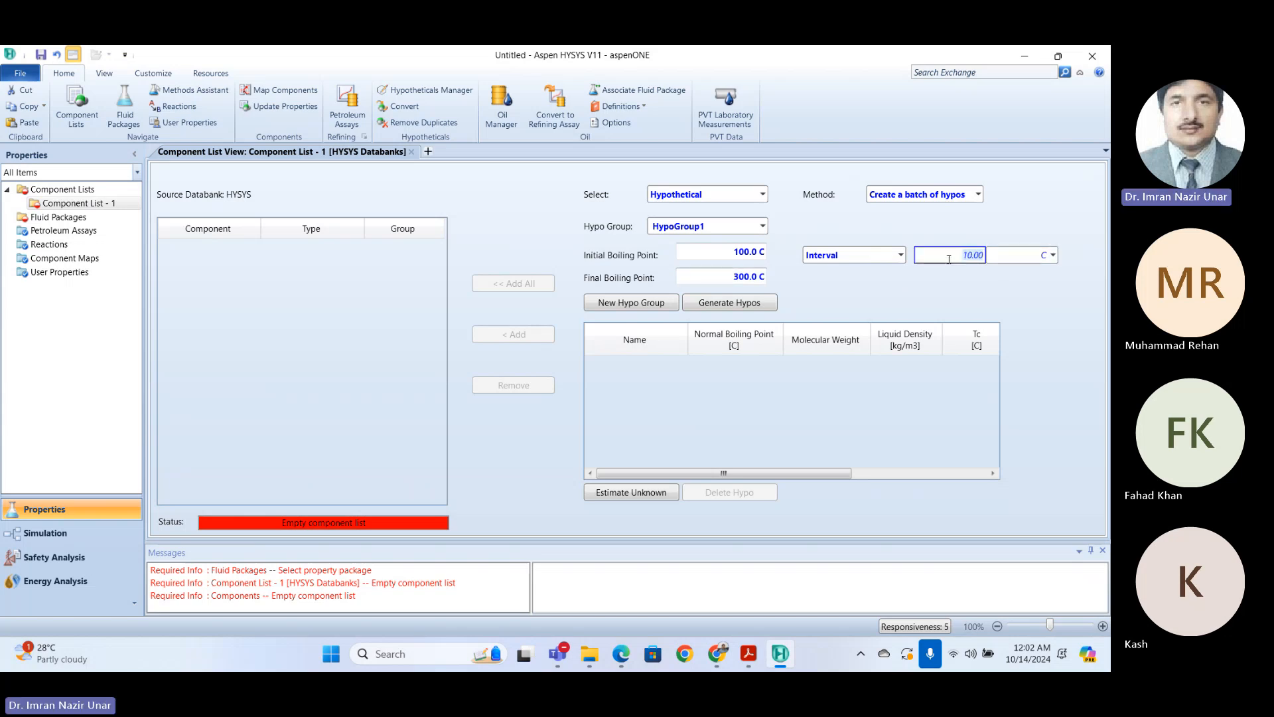
pyautogui.write('50')
pyautogui.click(742, 310)
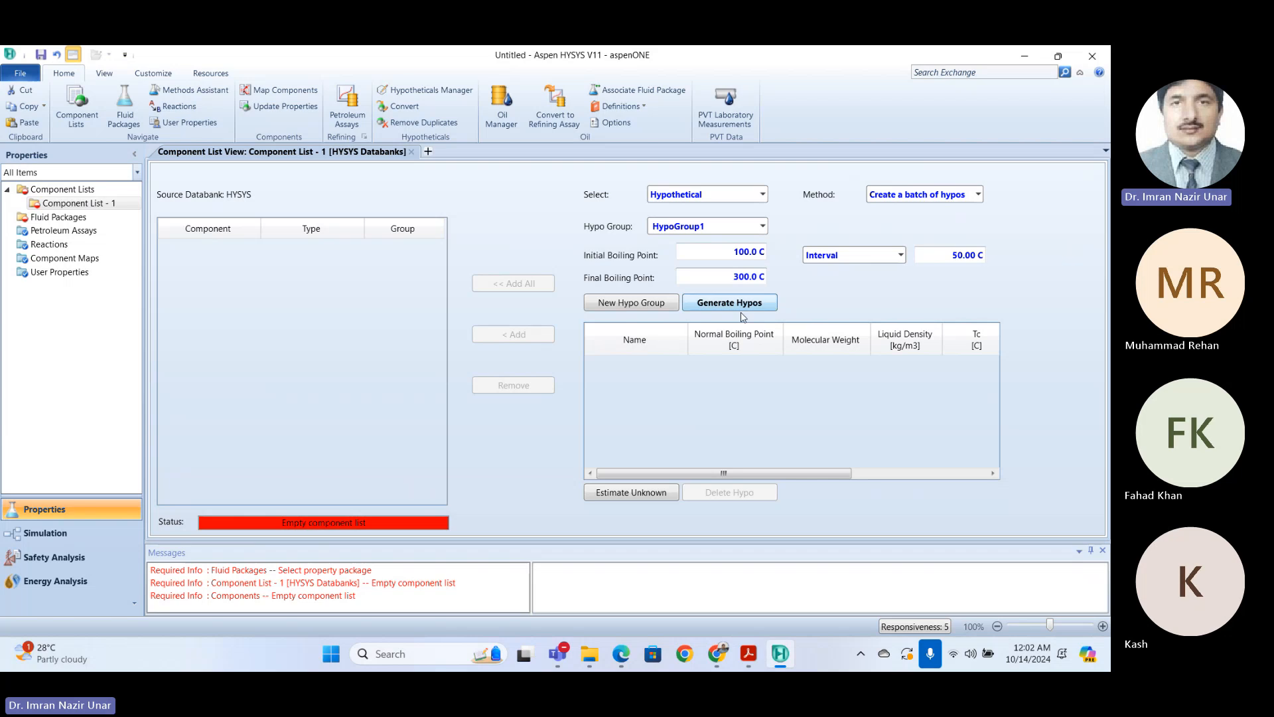
pyautogui.click(741, 312)
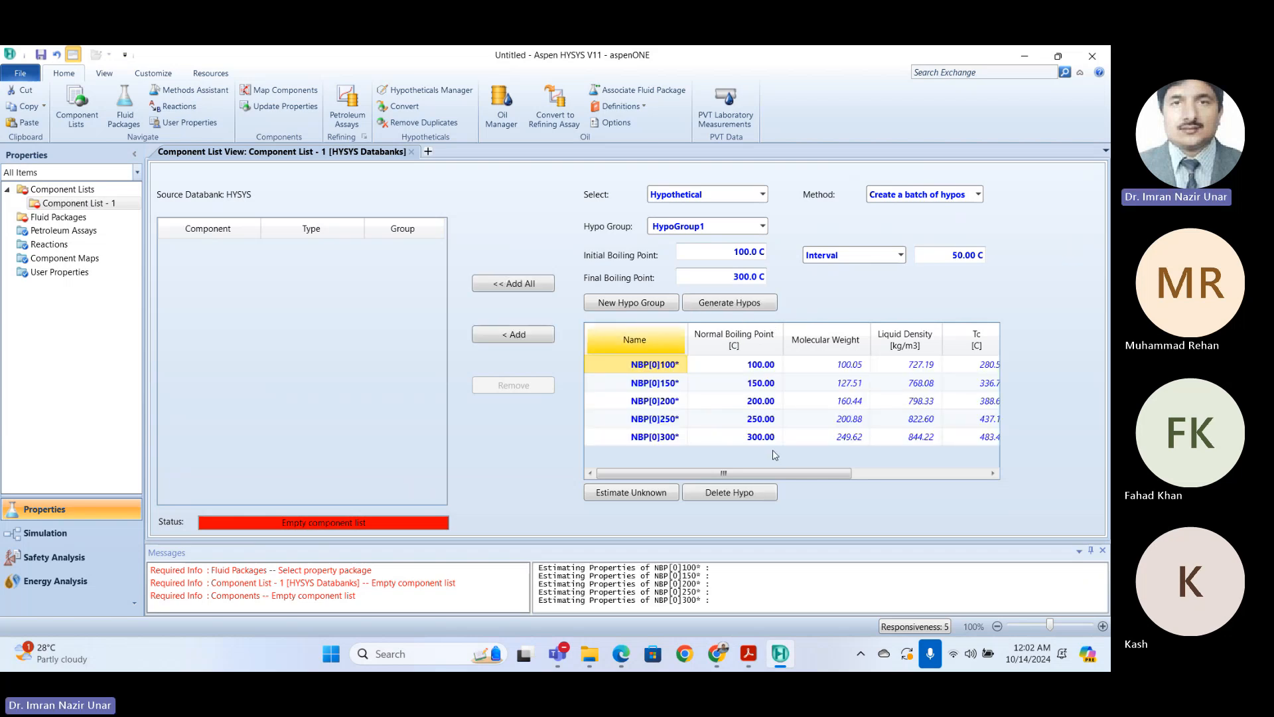
# Step: Set the molecular weight of the NBP[0]150* hypo to 133 and look over its remaining property columns
pyautogui.click(835, 386)
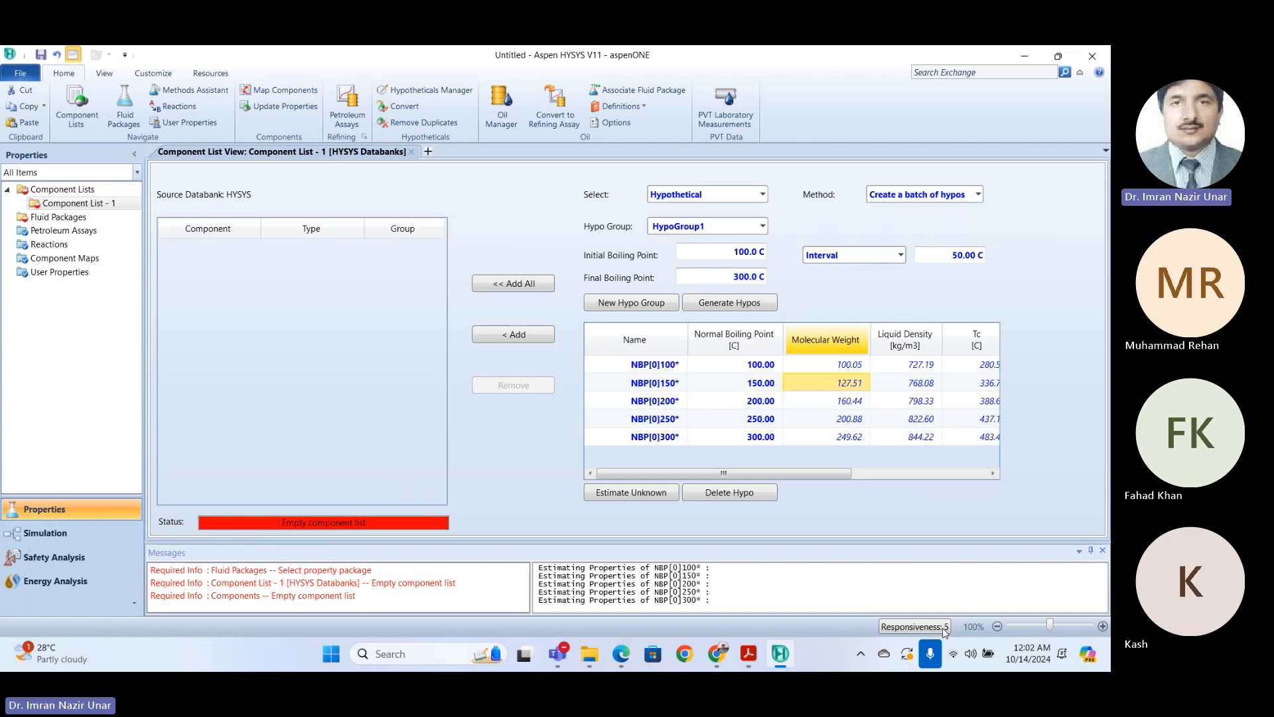
pyautogui.write('133')
pyautogui.press('Return')
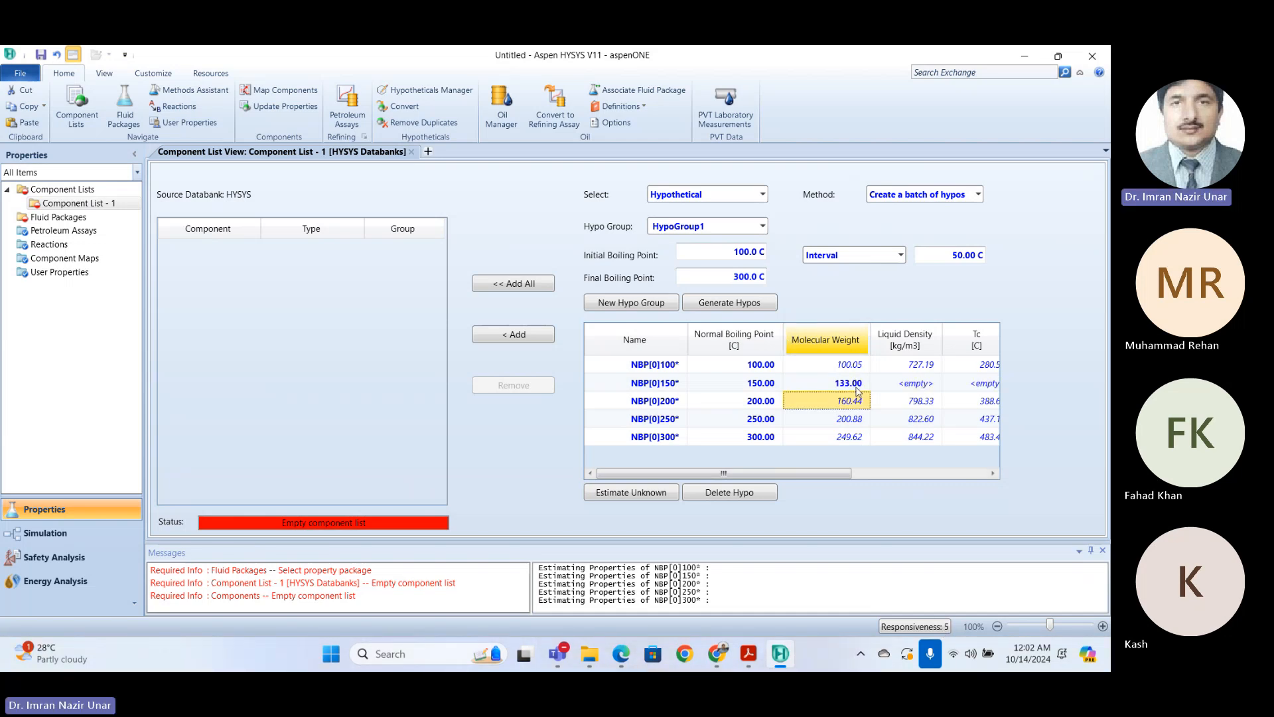
pyautogui.click(811, 472)
pyautogui.moveTo(822, 477); pyautogui.dragTo(1004, 481)
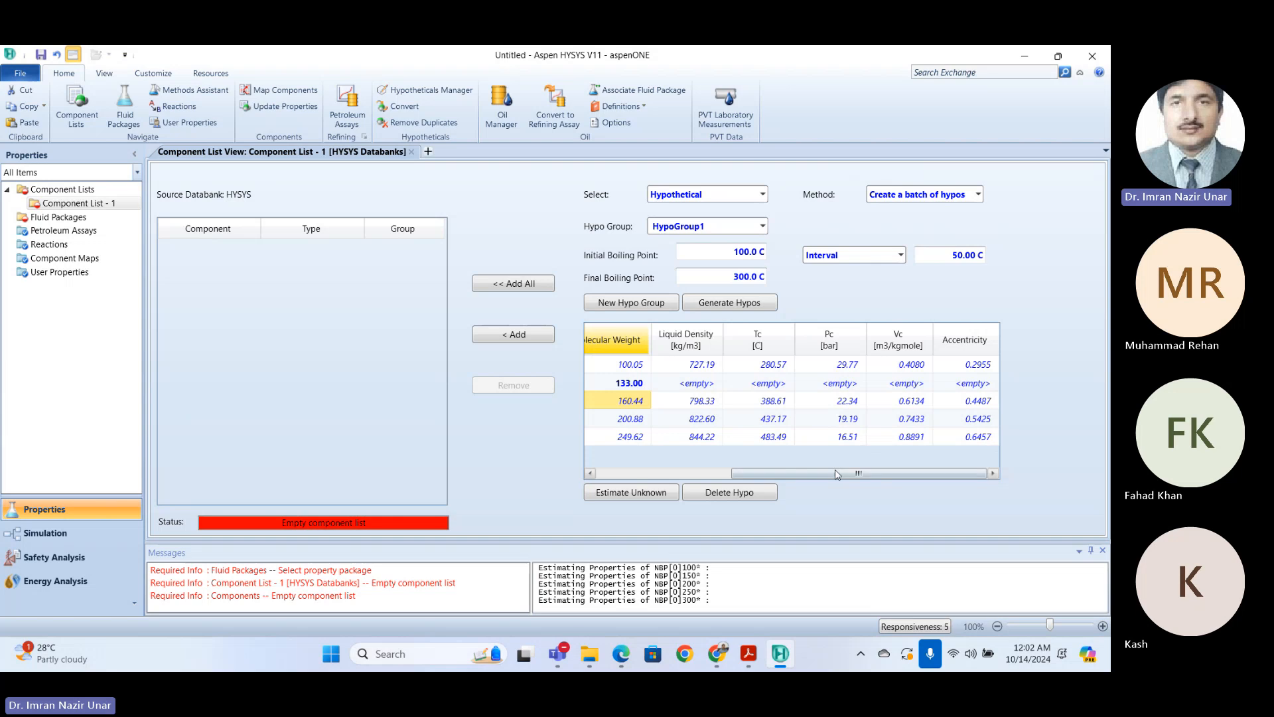
pyautogui.moveTo(835, 469); pyautogui.dragTo(585, 489)
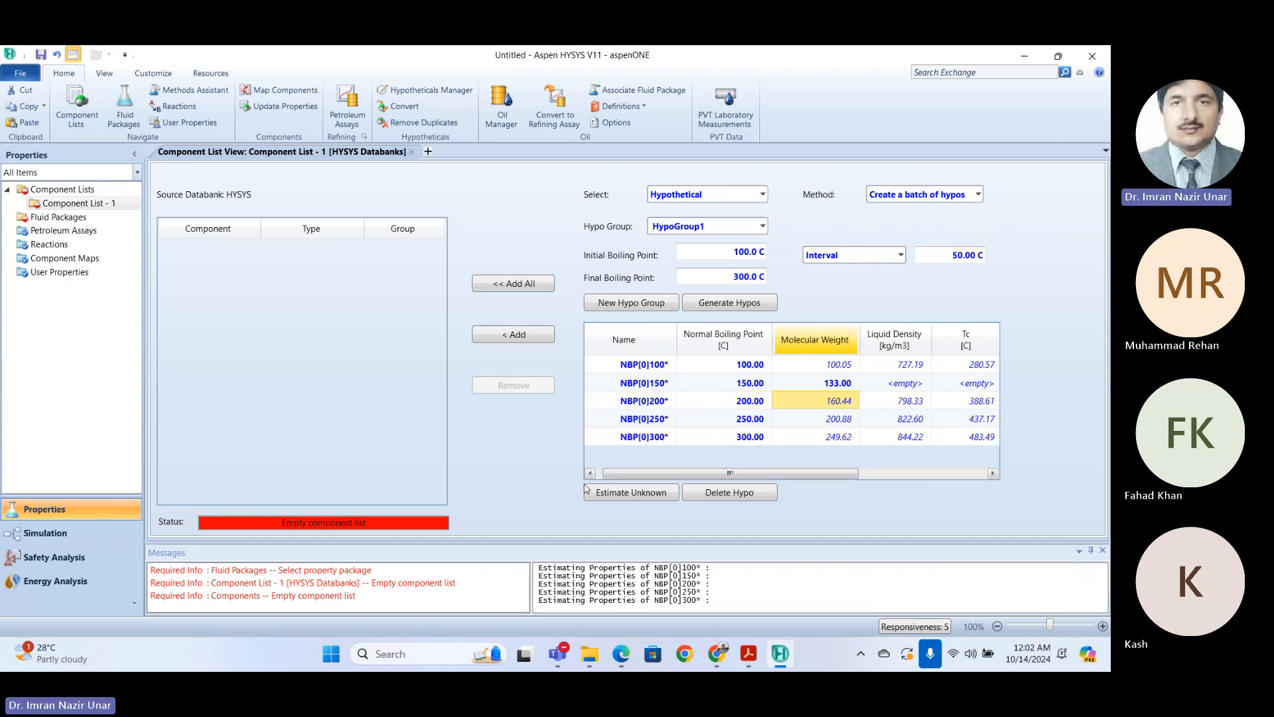
# Step: Estimate the unknown properties of the hypos and add all of them to Component List - 1
pyautogui.click(632, 495)
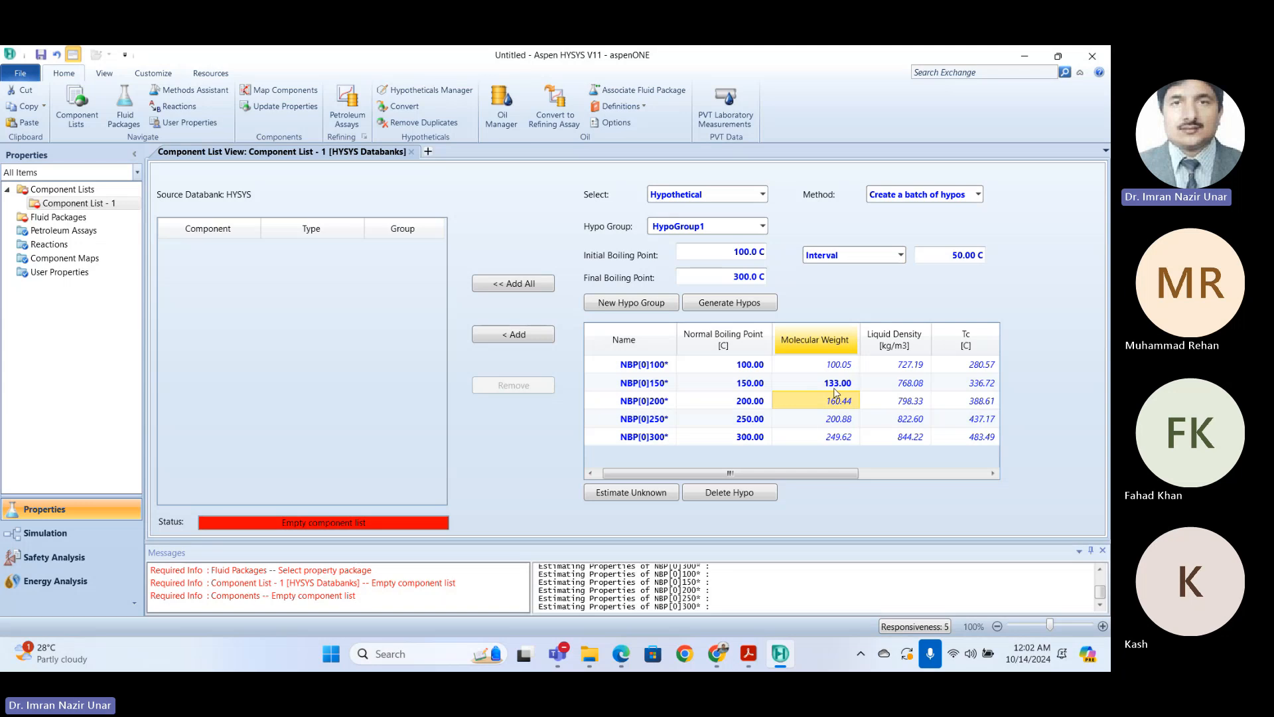
pyautogui.moveTo(819, 474); pyautogui.dragTo(914, 475)
pyautogui.click(762, 388)
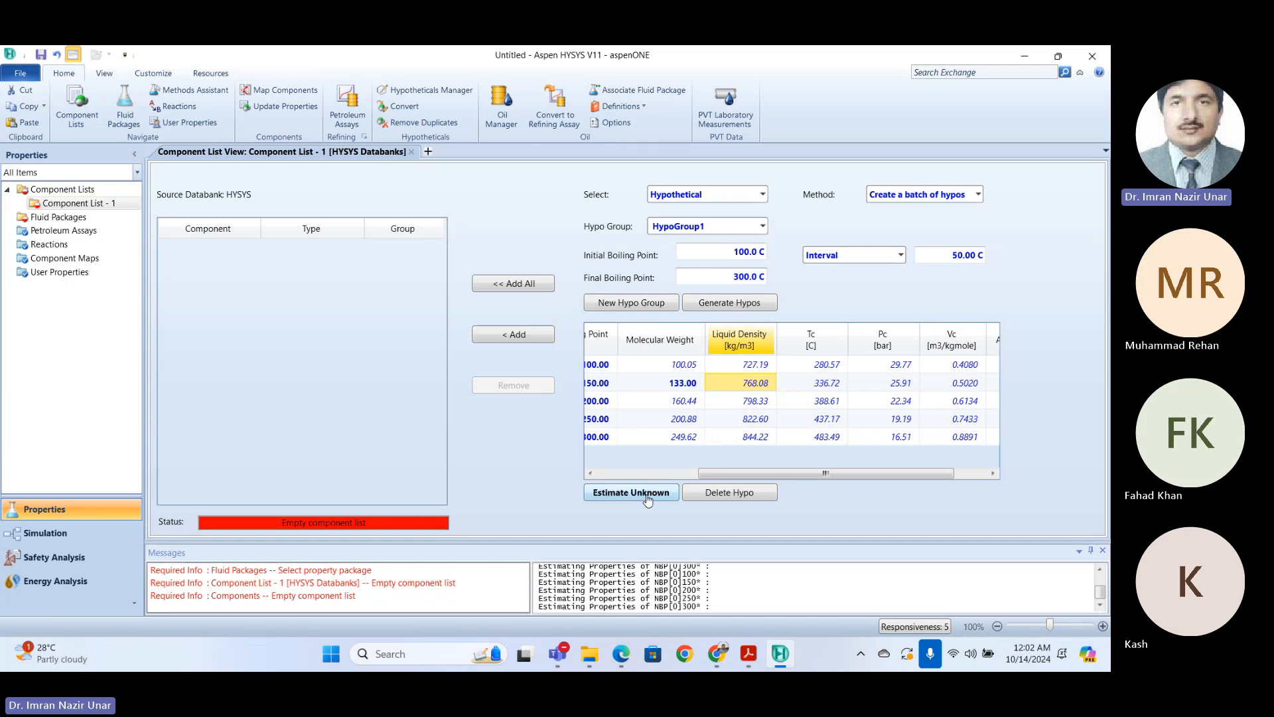
pyautogui.moveTo(753, 474); pyautogui.dragTo(676, 475)
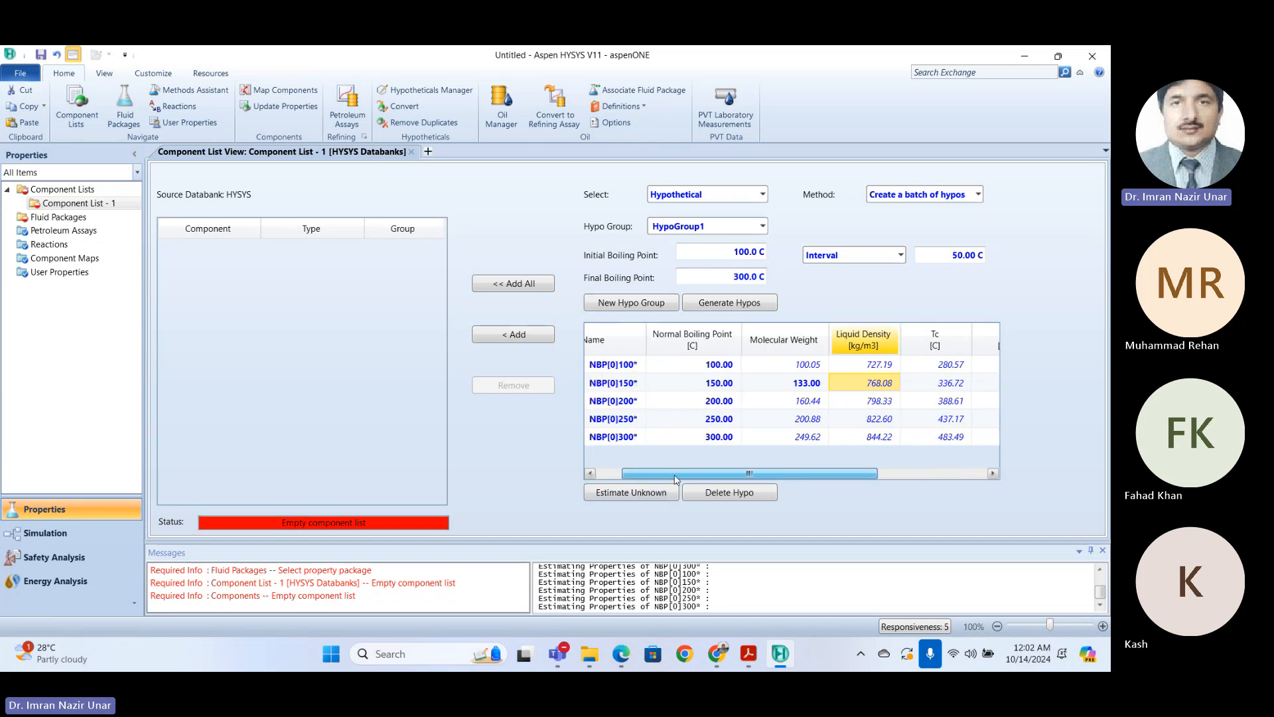
pyautogui.click(719, 385)
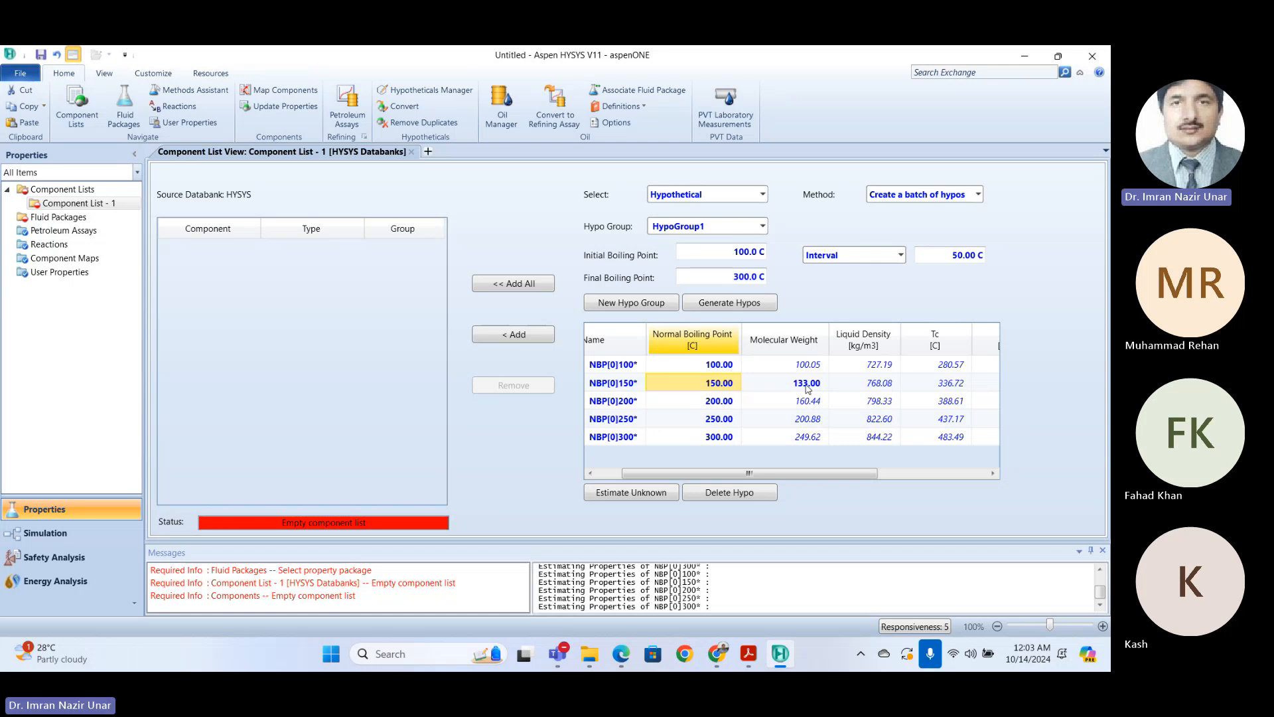
pyautogui.click(512, 286)
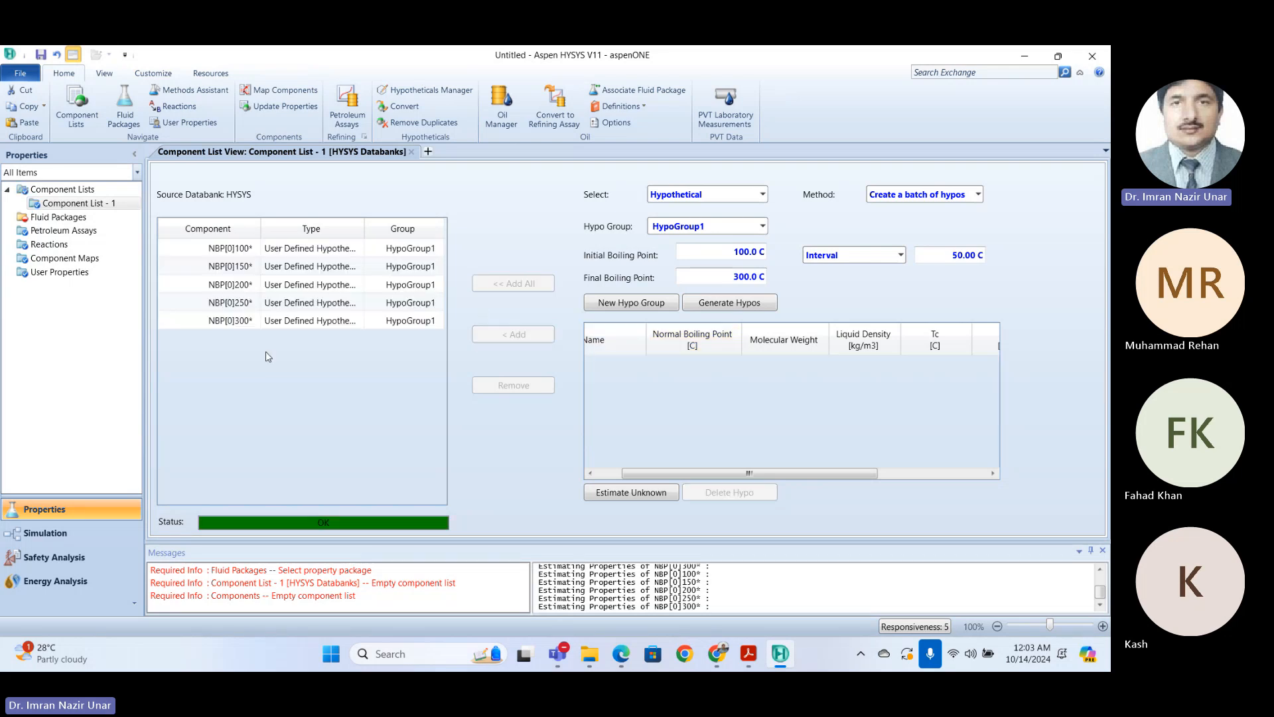
# Step: View the critical properties of the NBP[0]200* component and close its property window
pyautogui.click(270, 284)
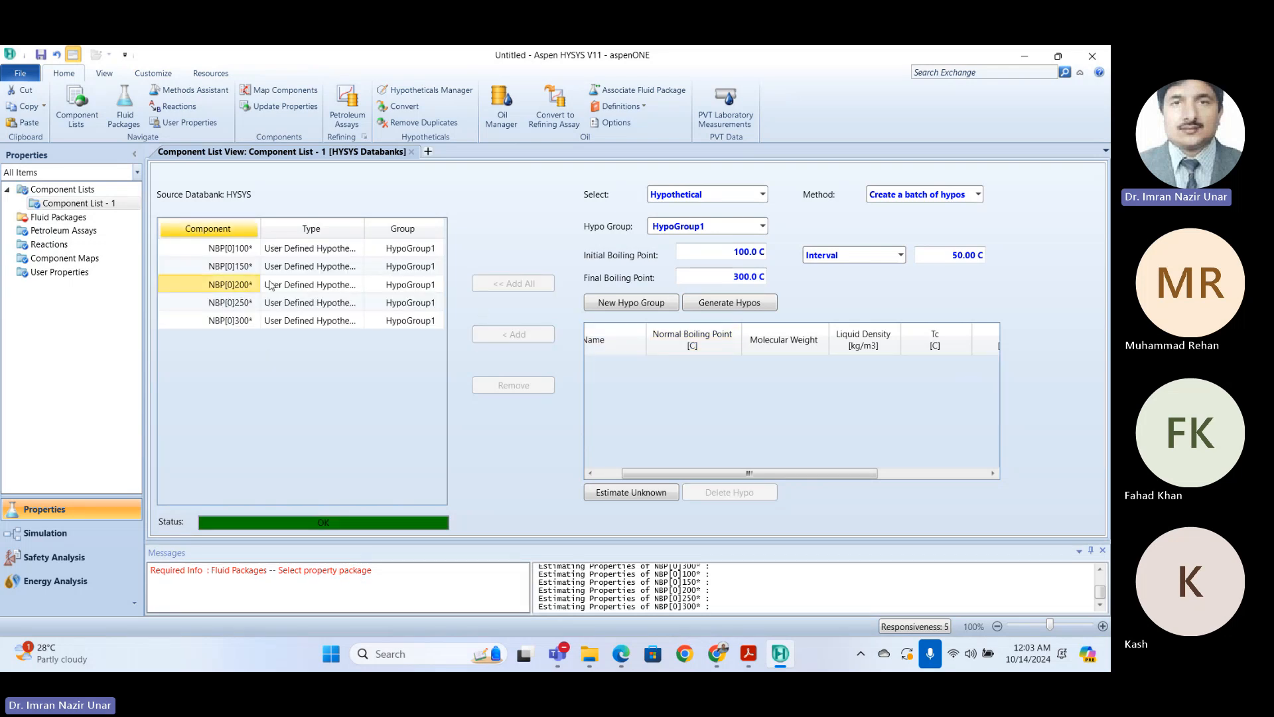
pyautogui.doubleClick(270, 284)
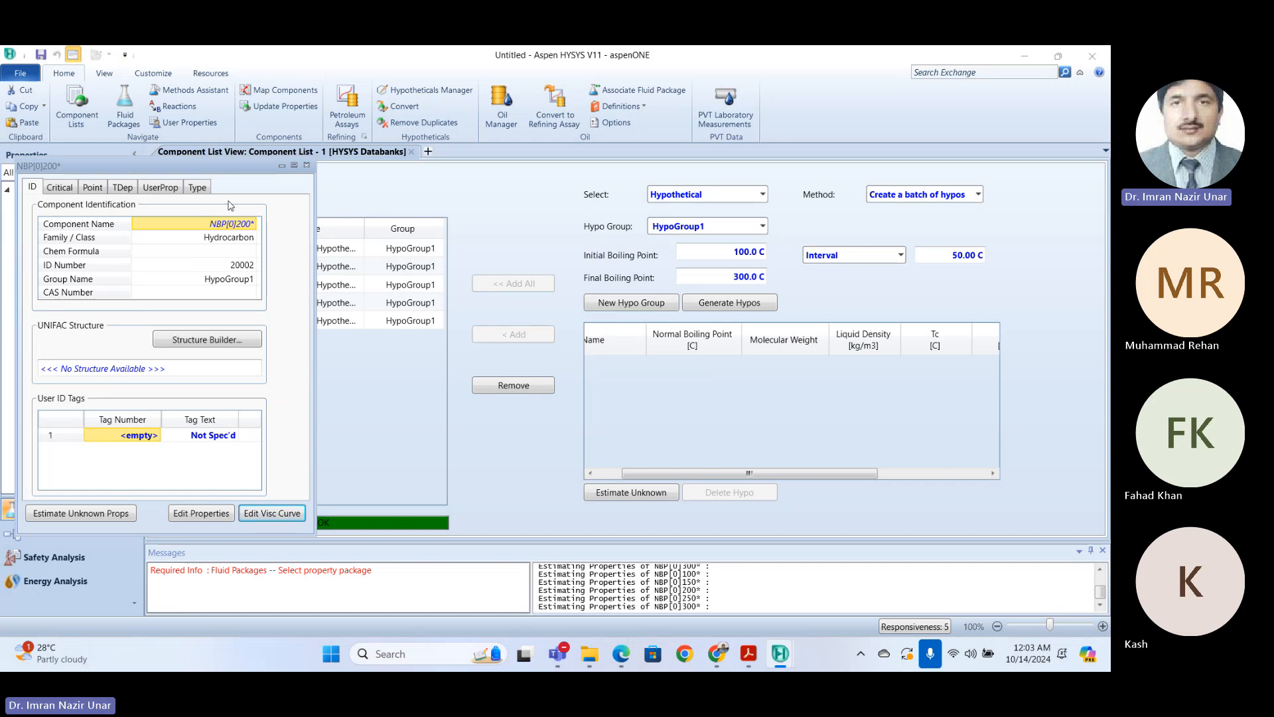
pyautogui.click(69, 190)
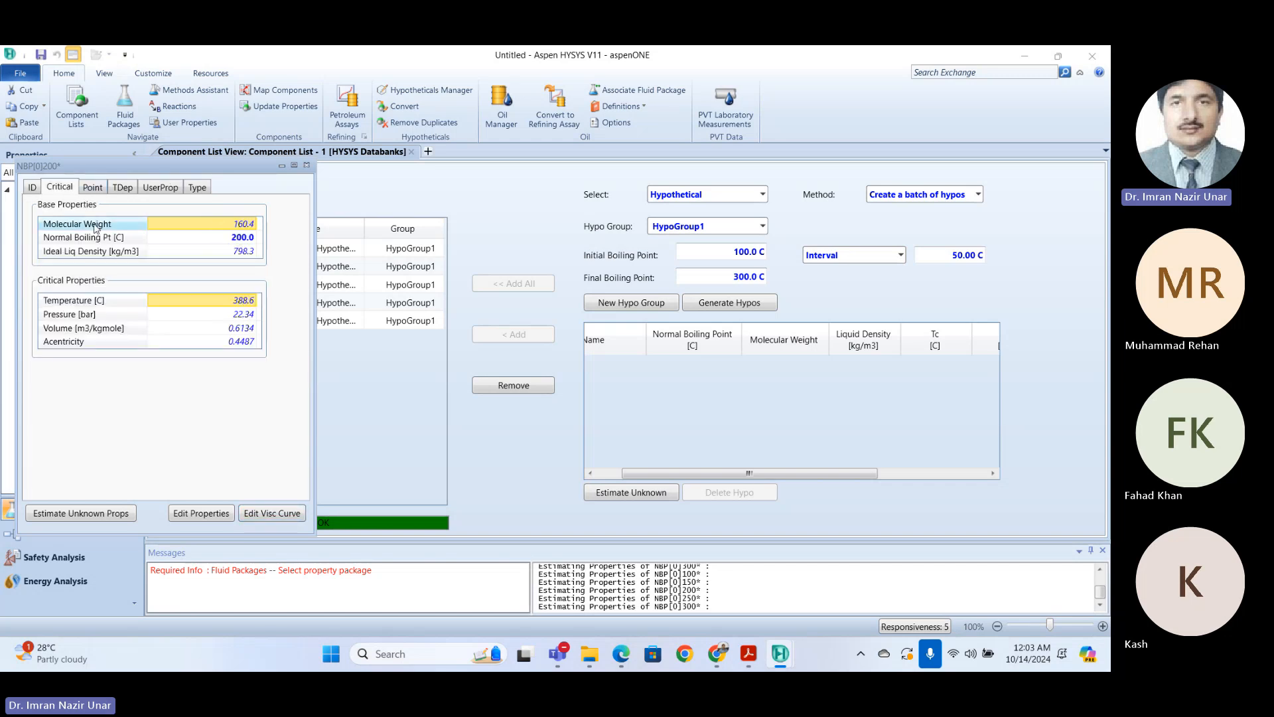
pyautogui.click(306, 165)
# Step: Examine the critical and point properties of the NBP[0]150* component, closing its property window when done
pyautogui.doubleClick(243, 267)
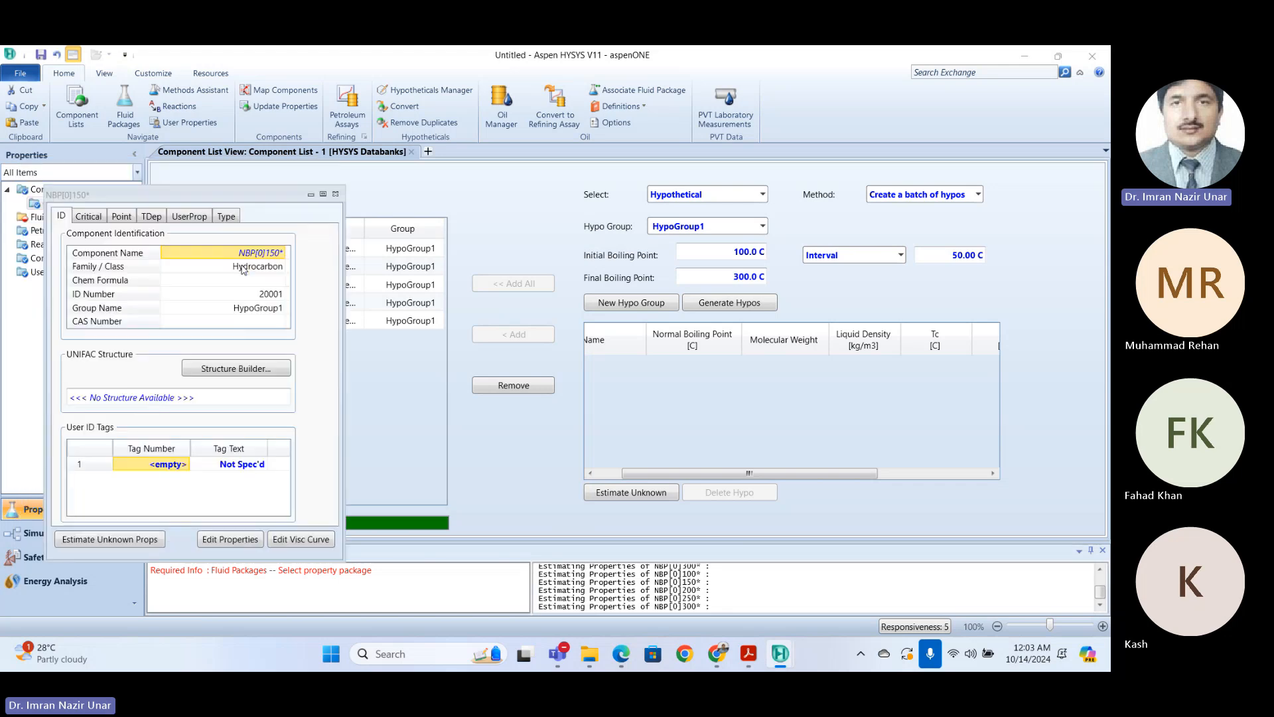
pyautogui.click(87, 216)
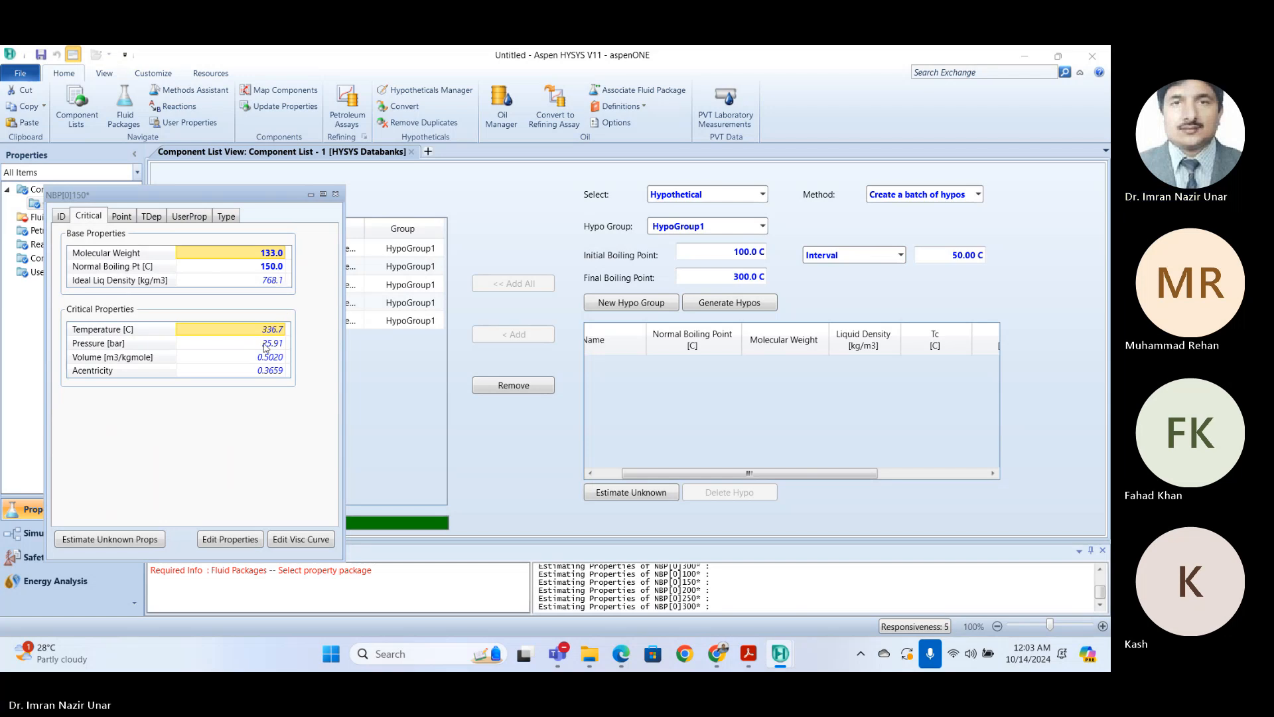
pyautogui.click(122, 215)
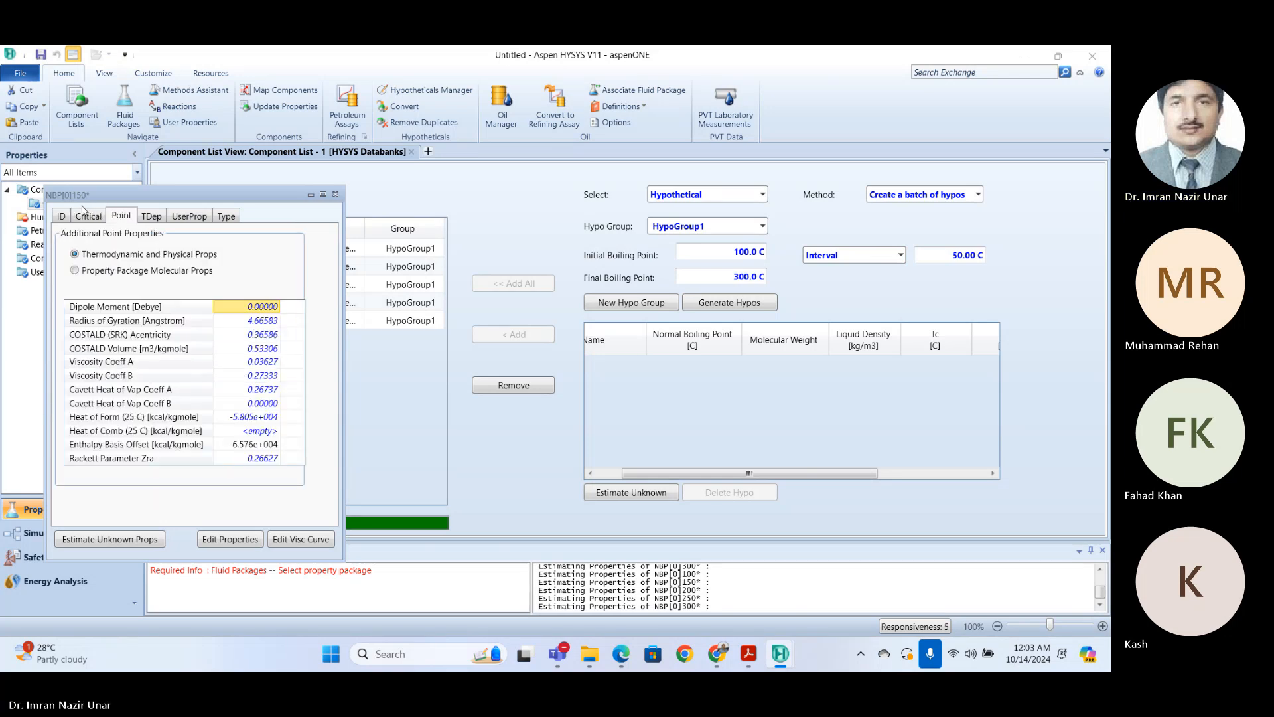
pyautogui.click(84, 214)
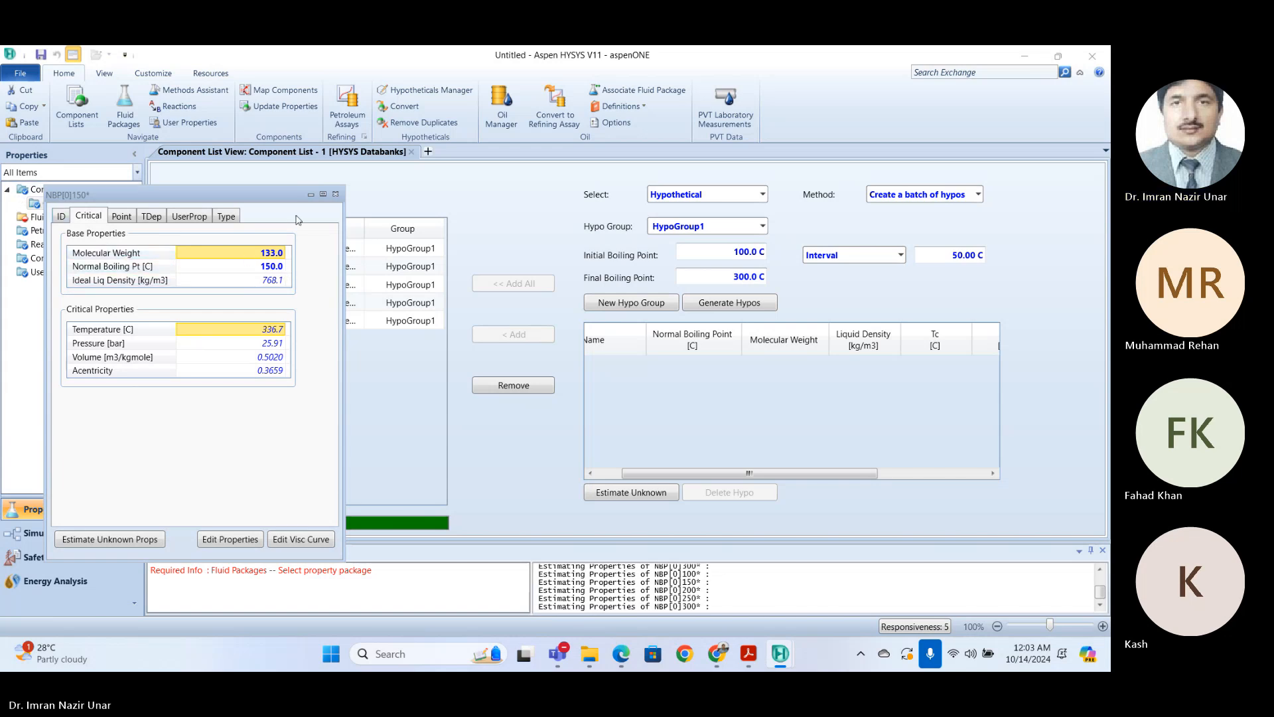
pyautogui.click(335, 193)
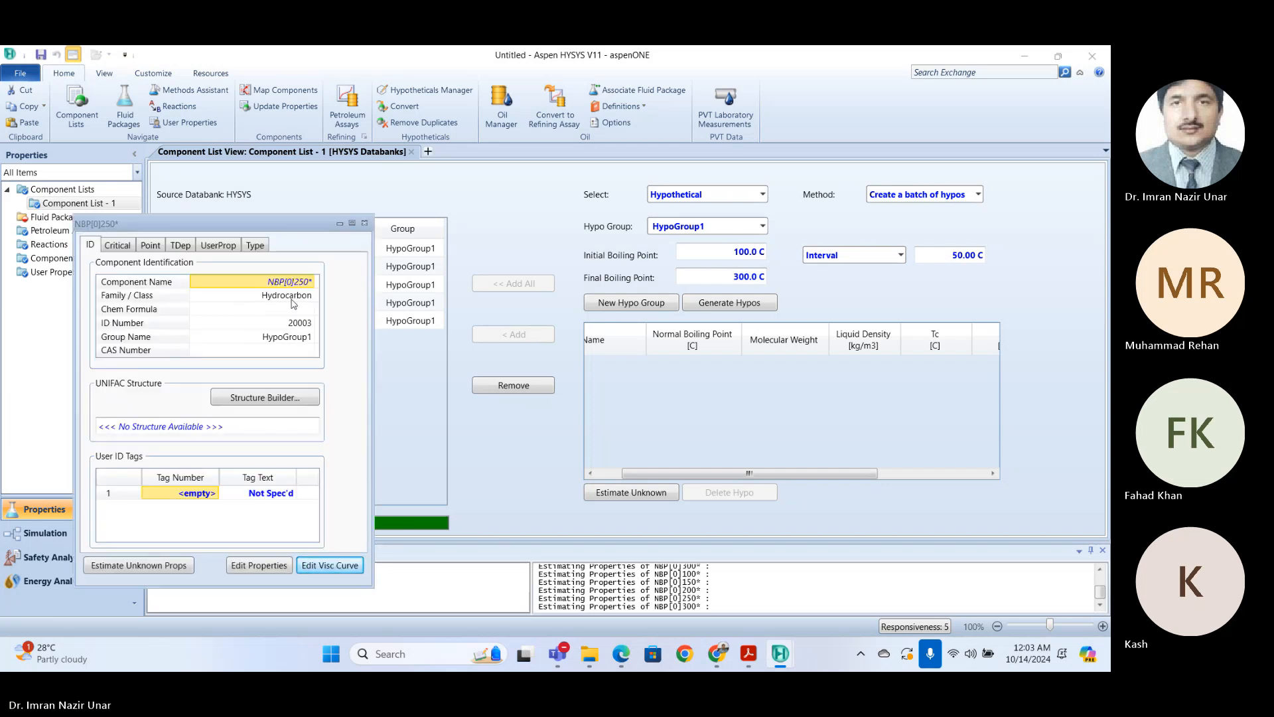
# Step: Compare the critical properties of the NBP[0]250*, NBP[0]200* and NBP[0]150* components
pyautogui.click(118, 245)
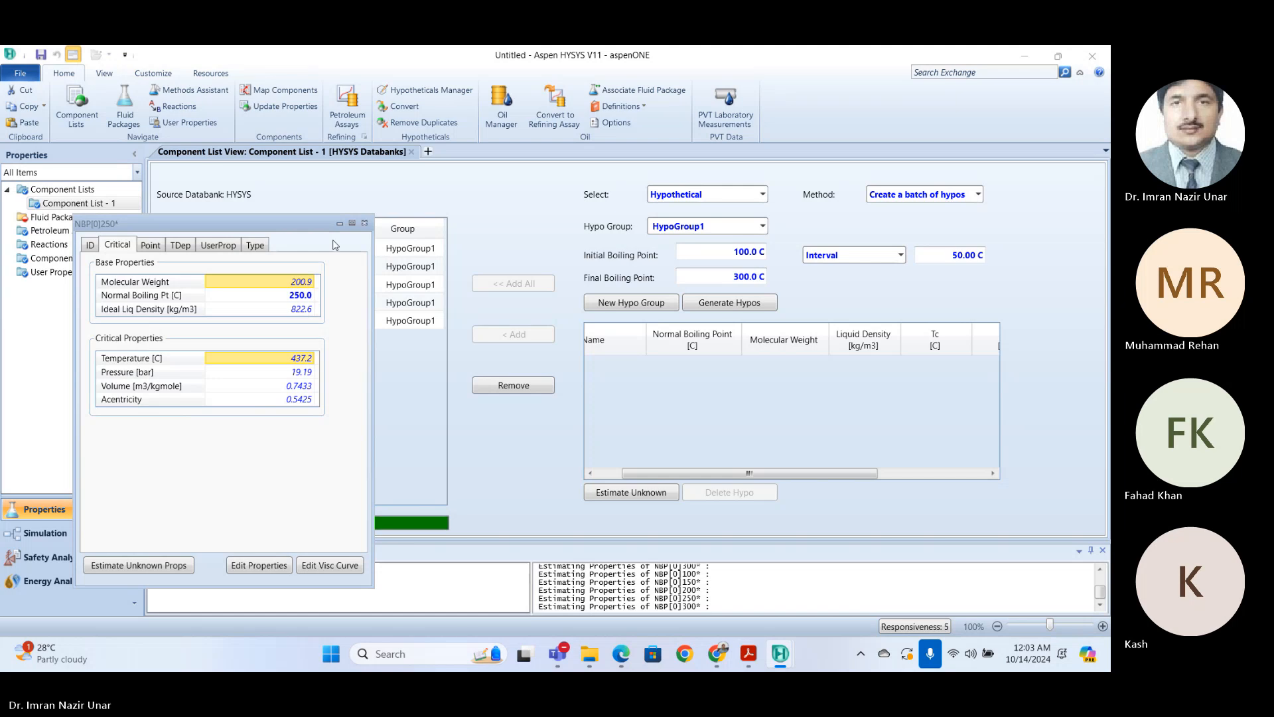
pyautogui.click(365, 224)
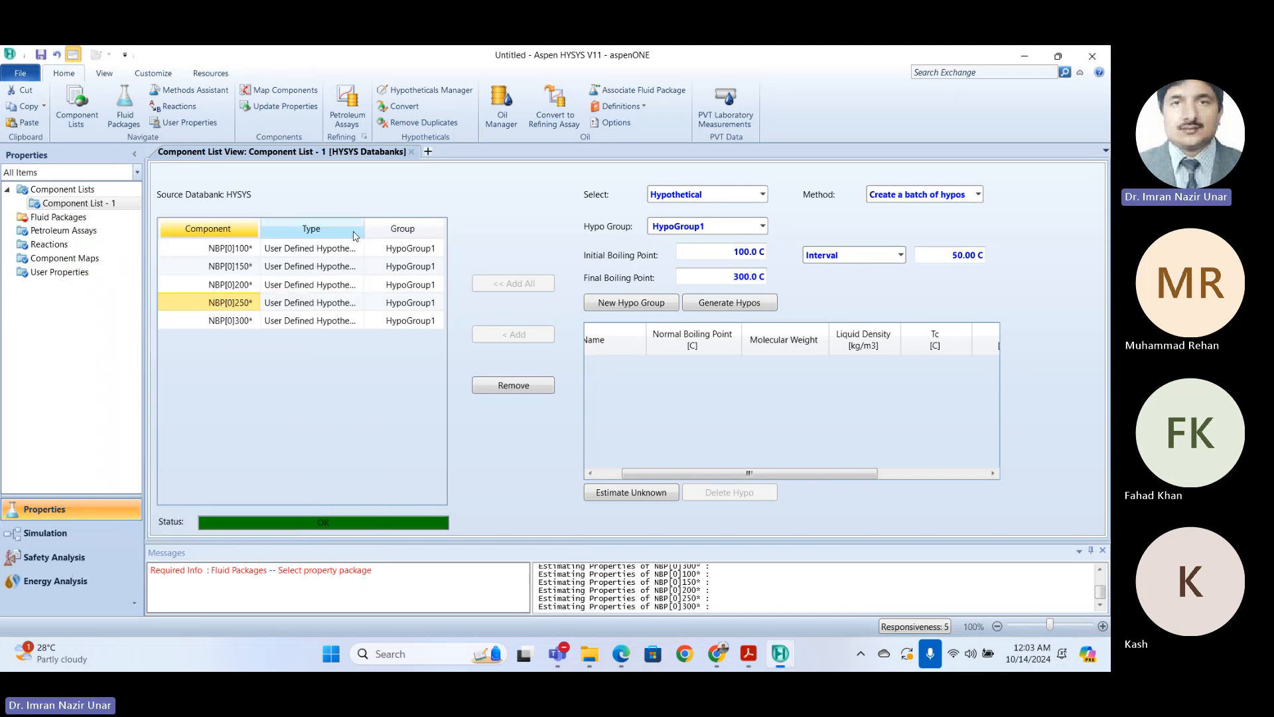
pyautogui.doubleClick(239, 287)
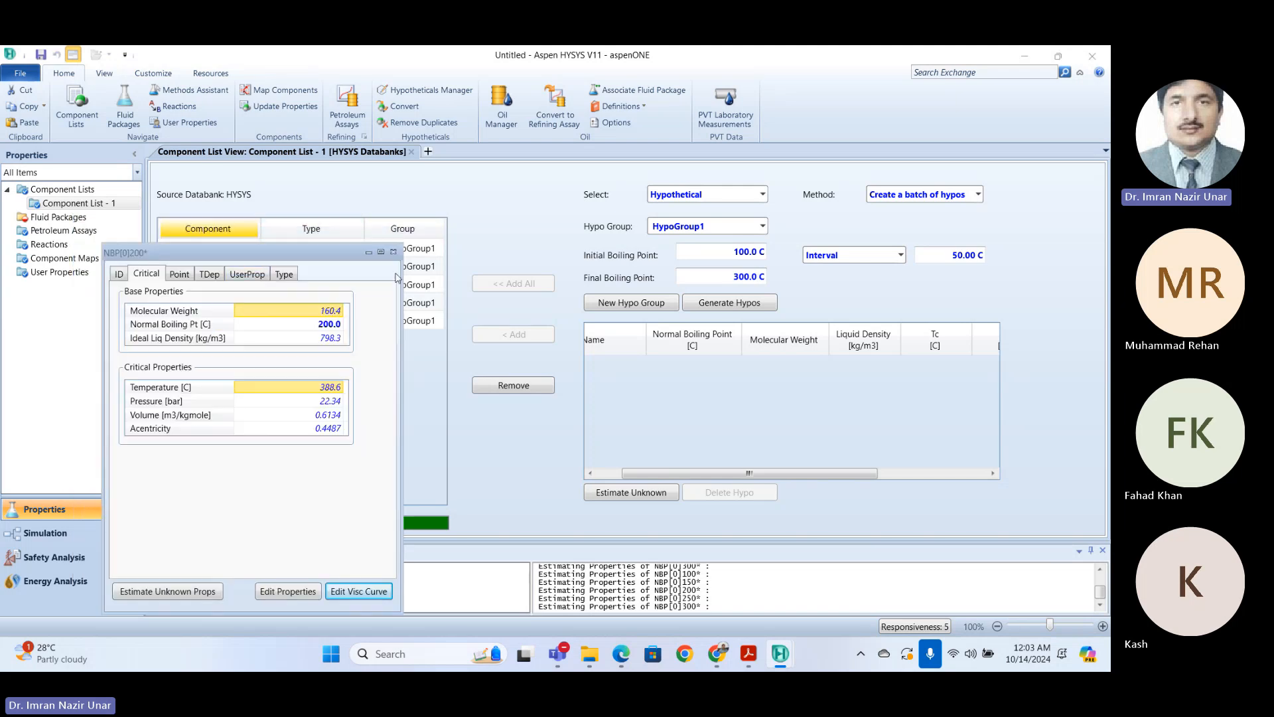
pyautogui.click(392, 252)
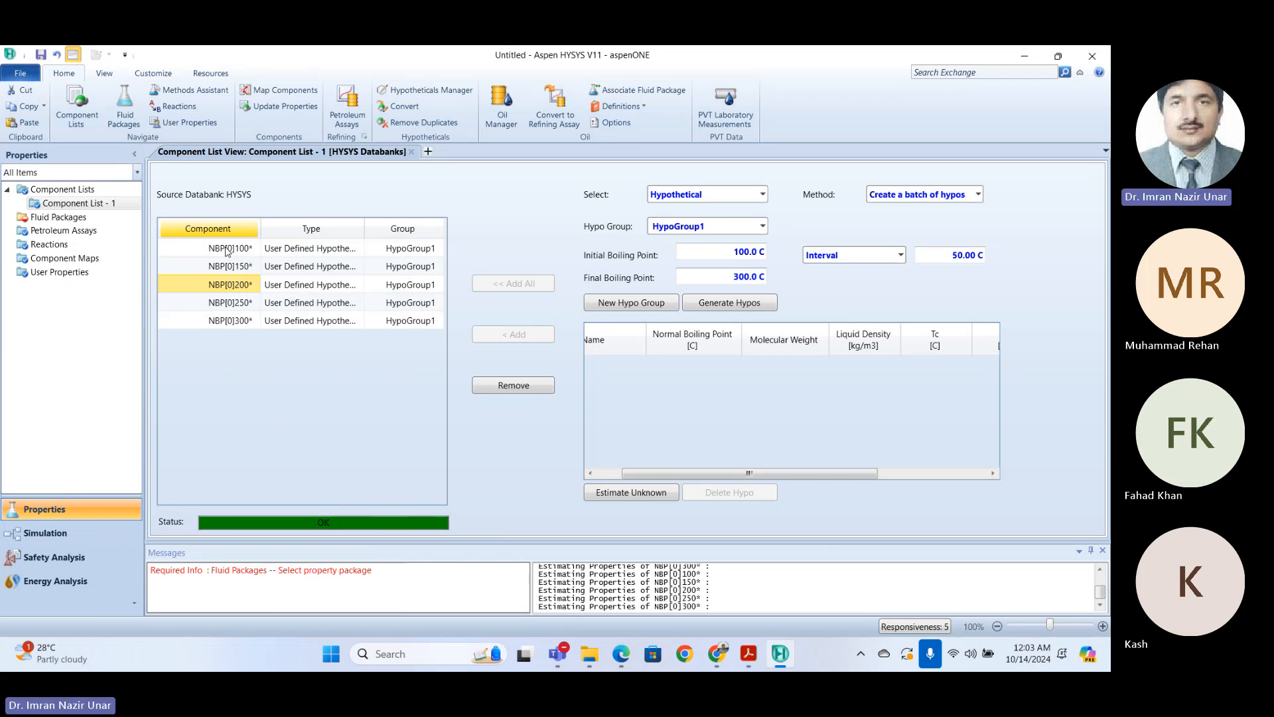
pyautogui.doubleClick(223, 266)
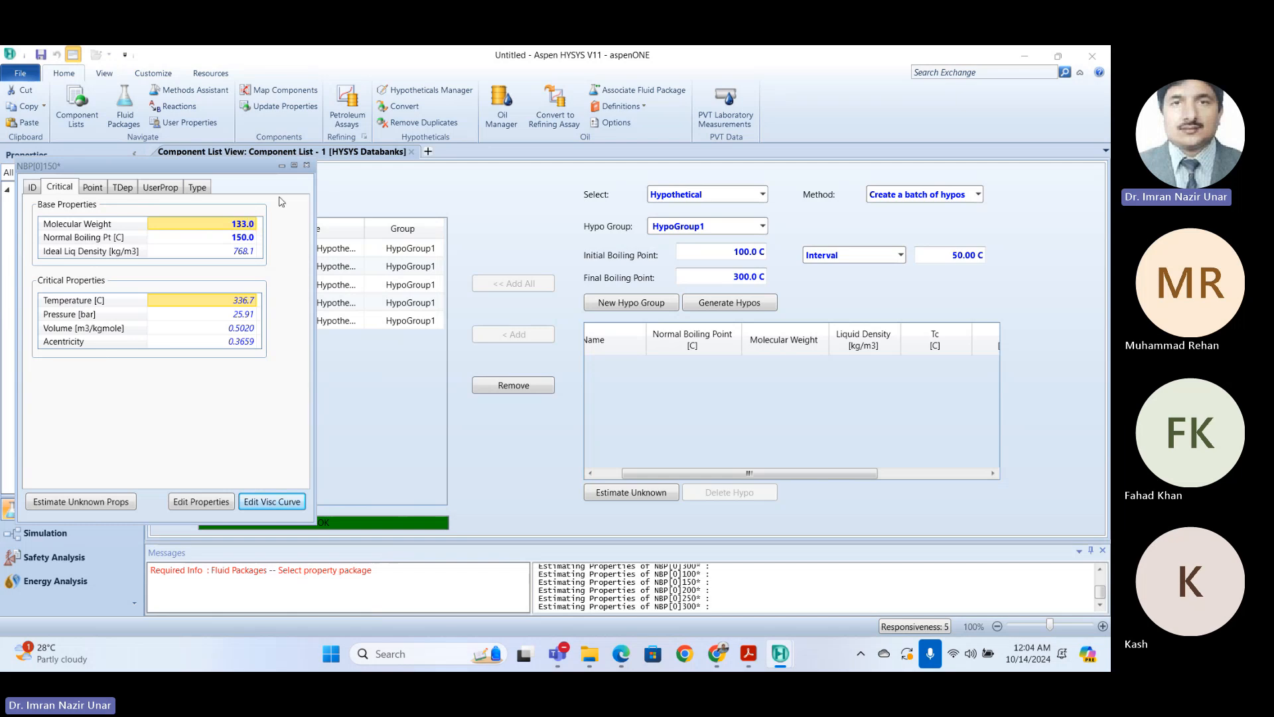
pyautogui.click(306, 164)
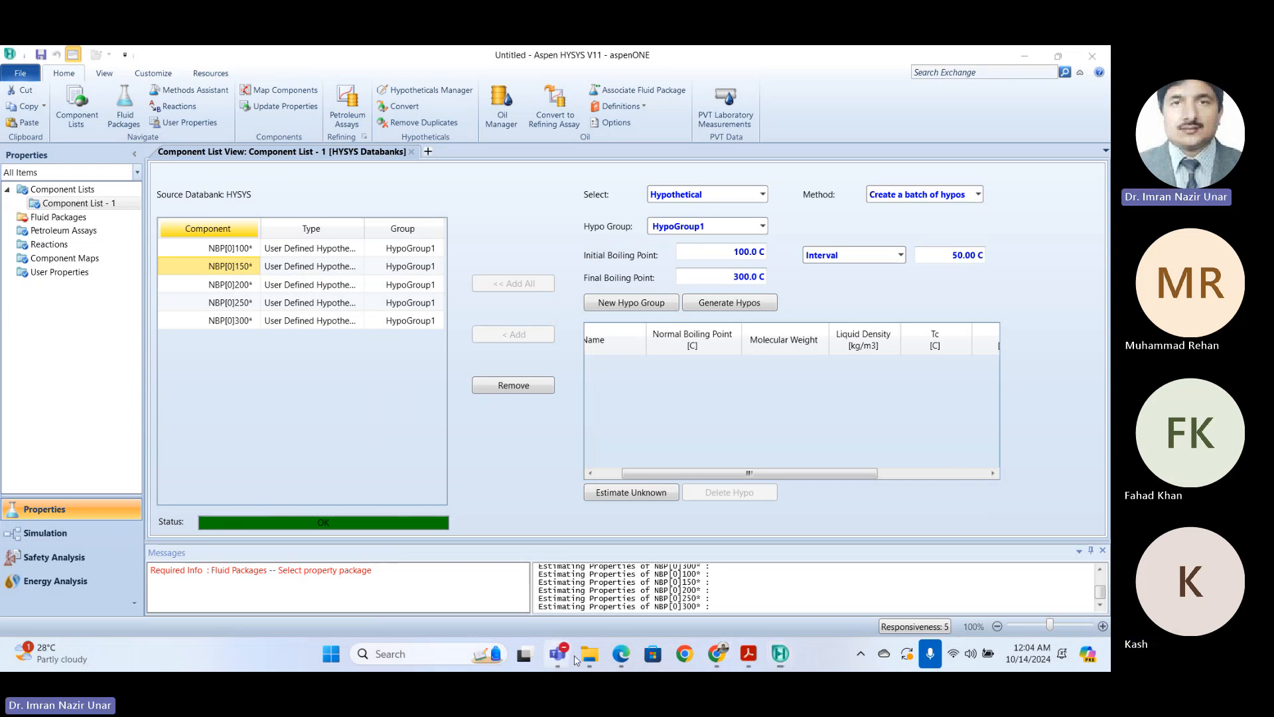
# Step: Switch to the Teams meeting window to check the participants and return to Aspen HYSYS
pyautogui.moveTo(560, 655)
pyautogui.click(506, 541)
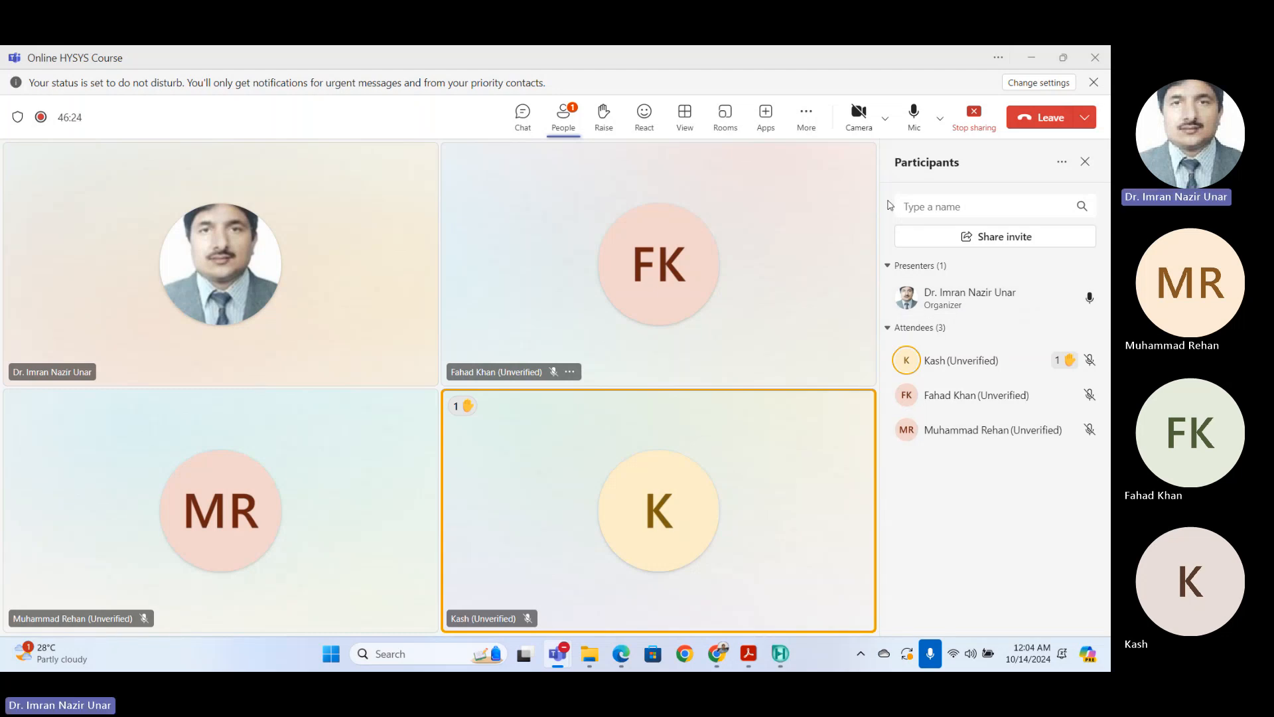
pyautogui.click(1031, 57)
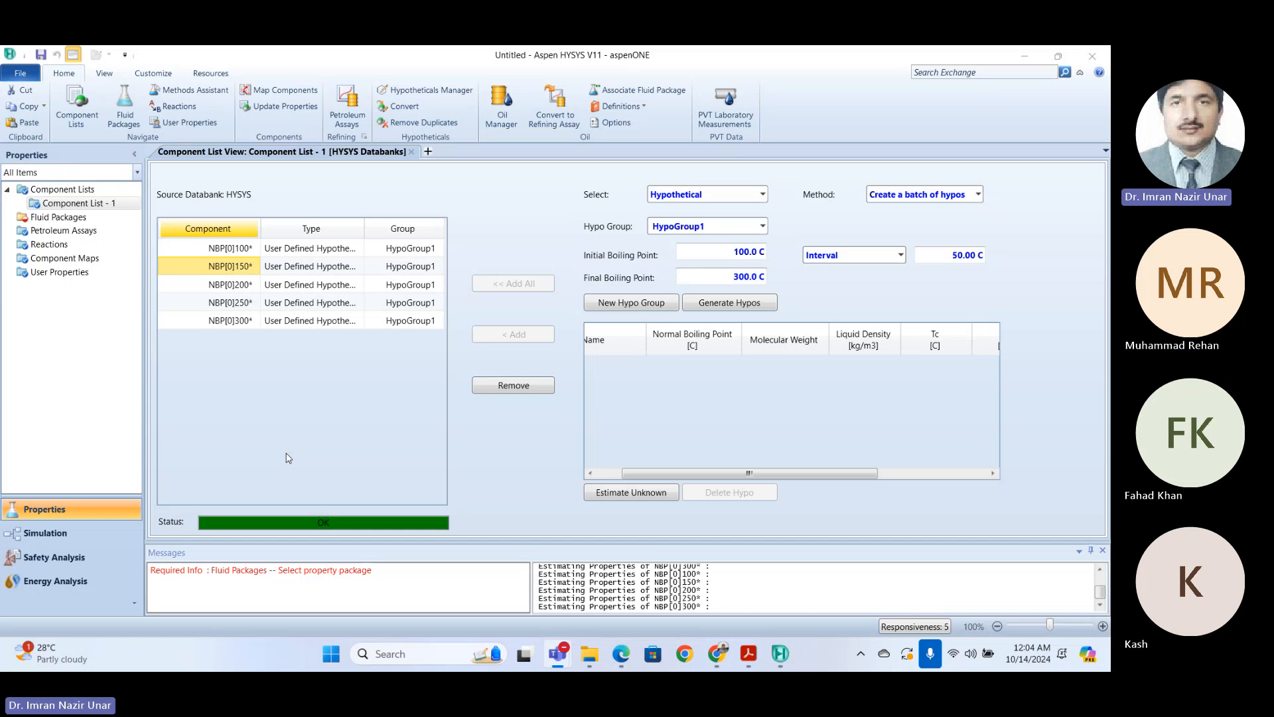
# Step: Close all open cases and create a new blank simulation case
pyautogui.click(20, 73)
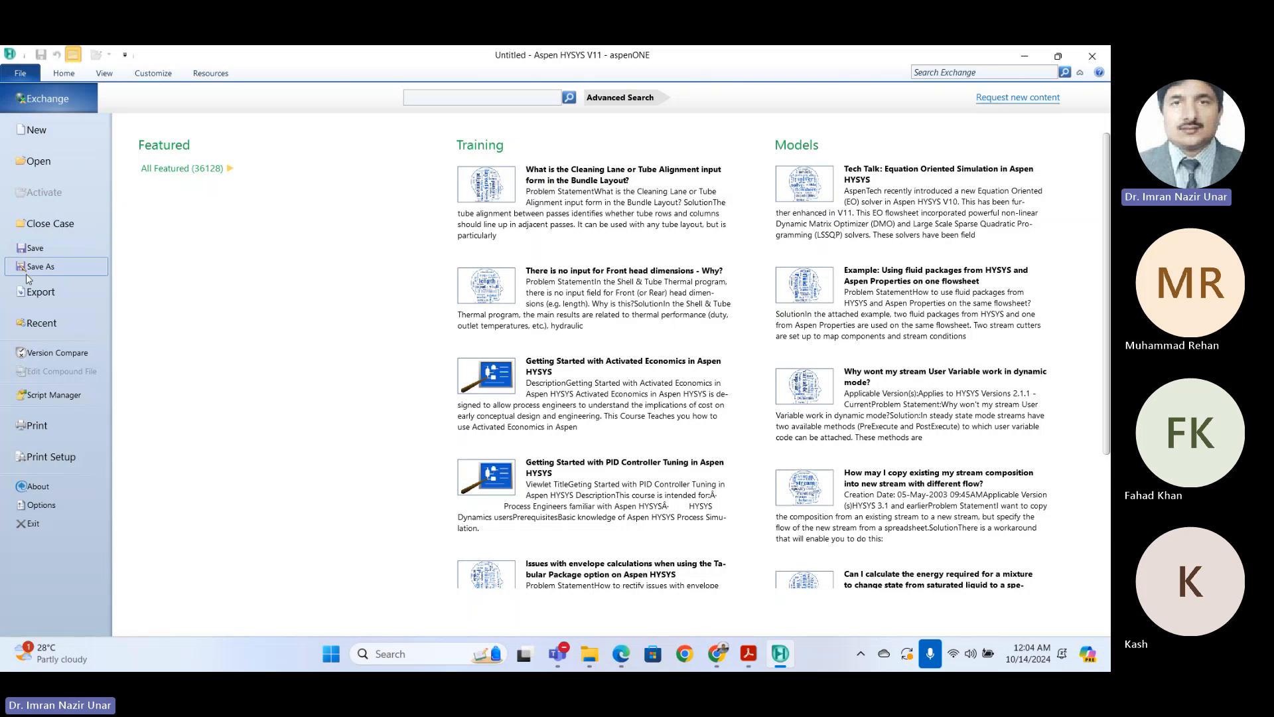
pyautogui.click(53, 223)
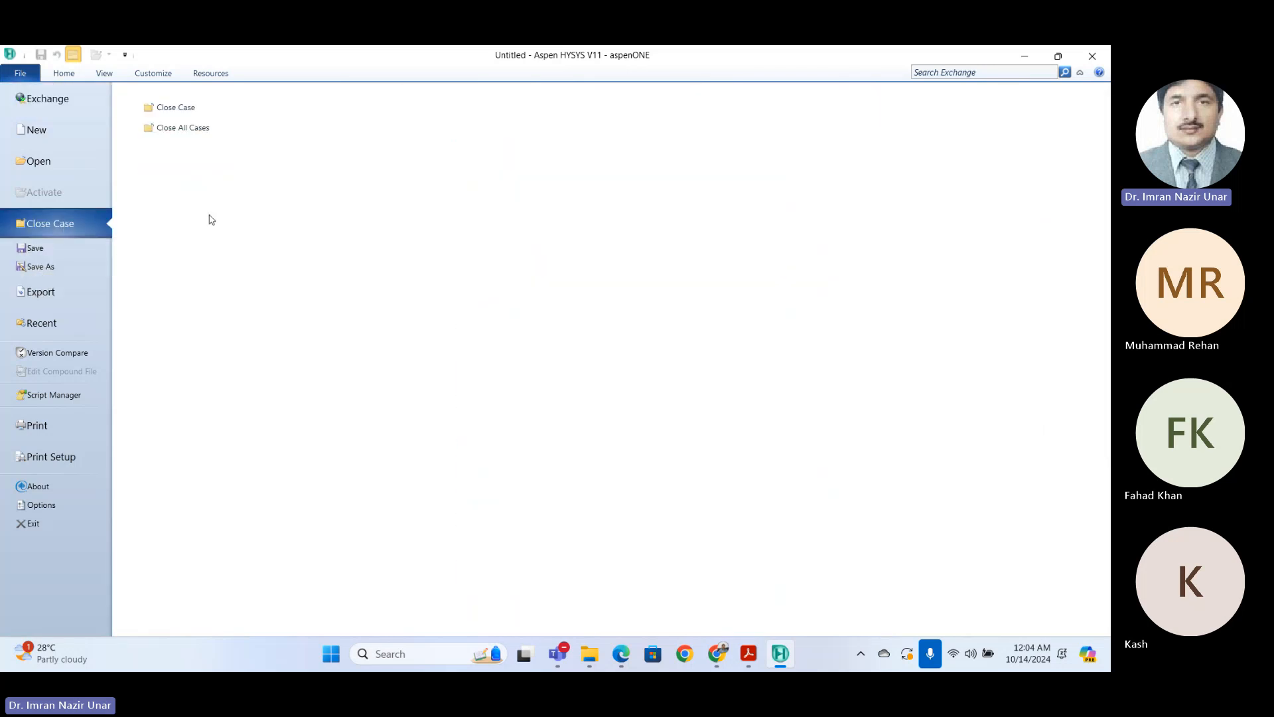
pyautogui.click(180, 127)
pyautogui.click(596, 401)
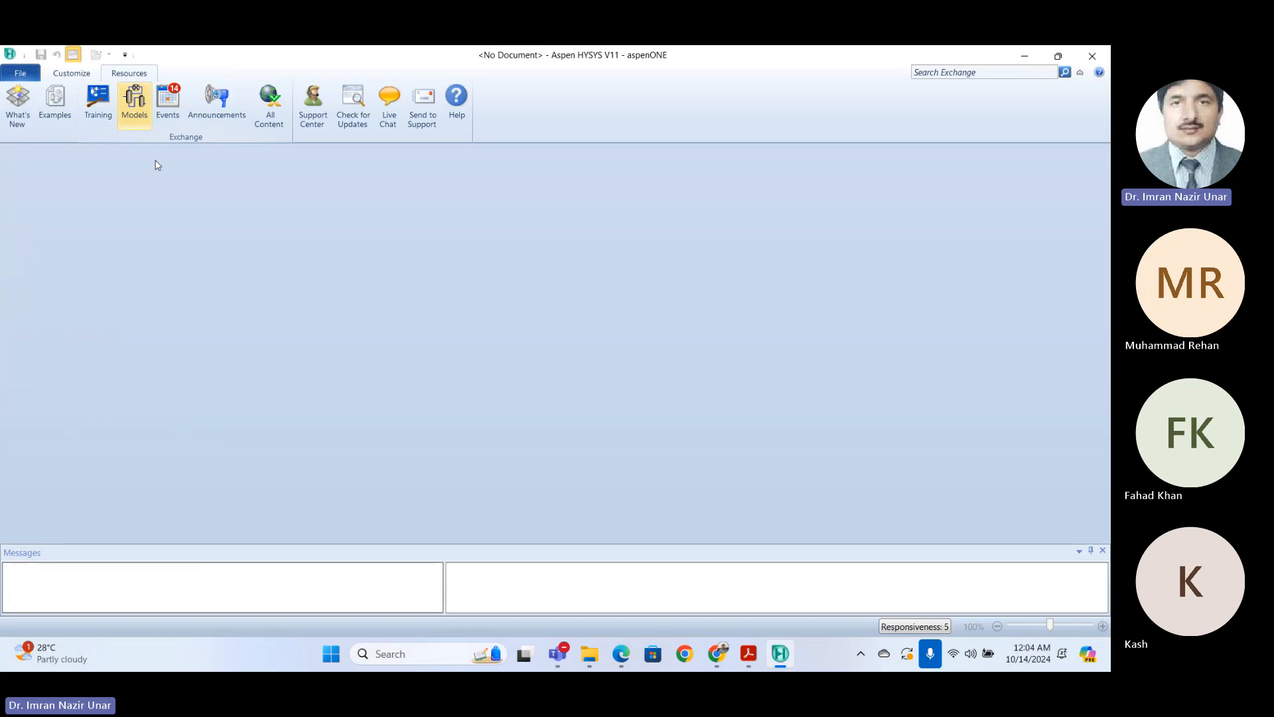
pyautogui.click(16, 73)
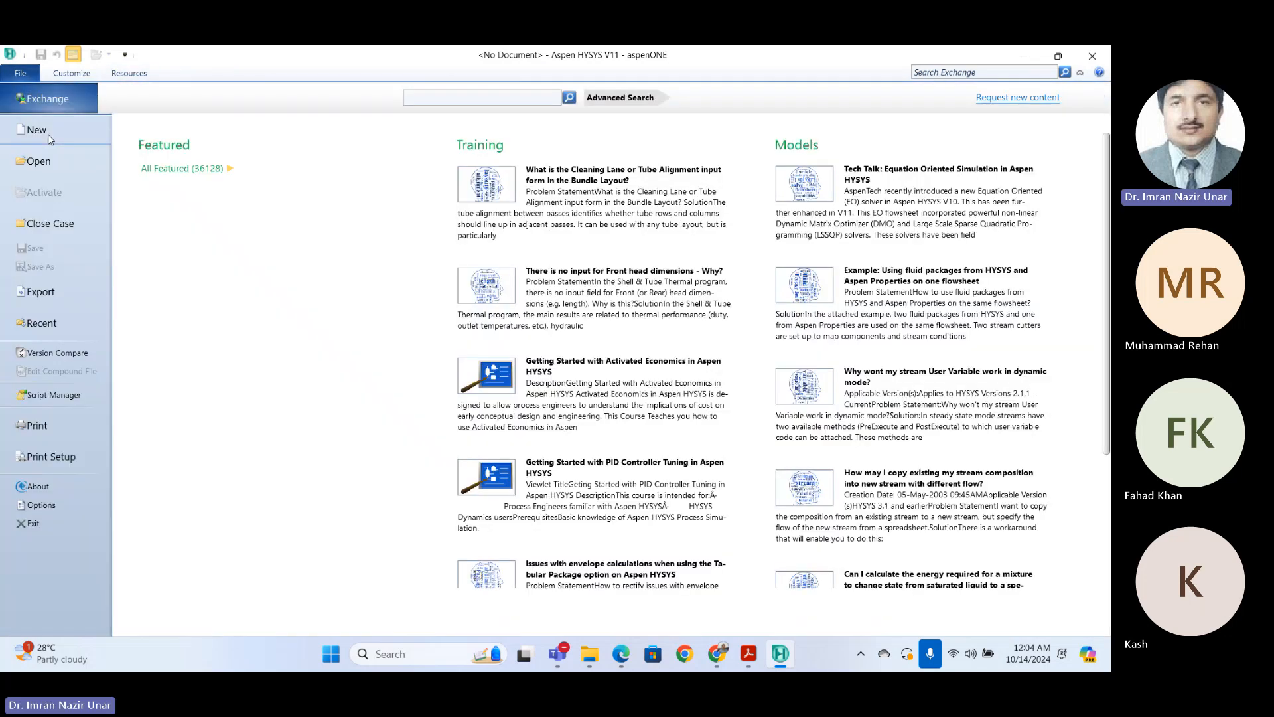
pyautogui.click(47, 134)
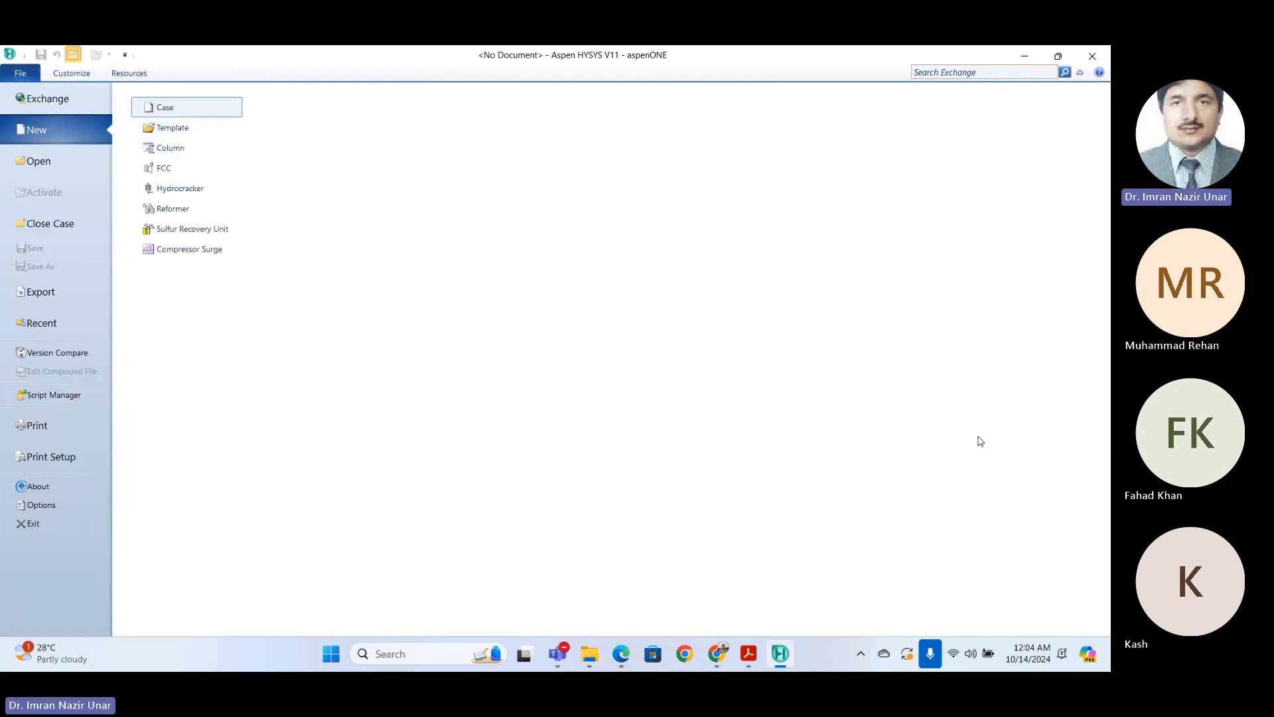
pyautogui.hotkey('ctrl', 'n')
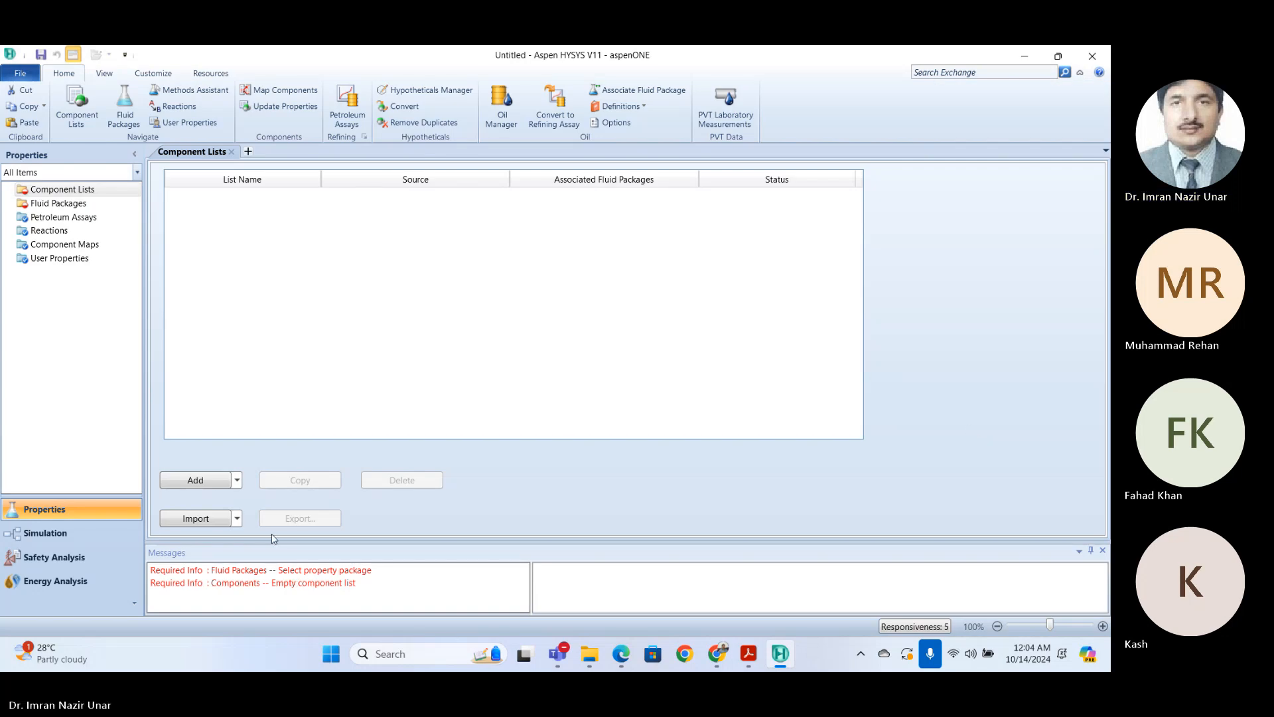
# Step: Add a HYSYS component list and include water (H2O) as a pure component
pyautogui.click(212, 482)
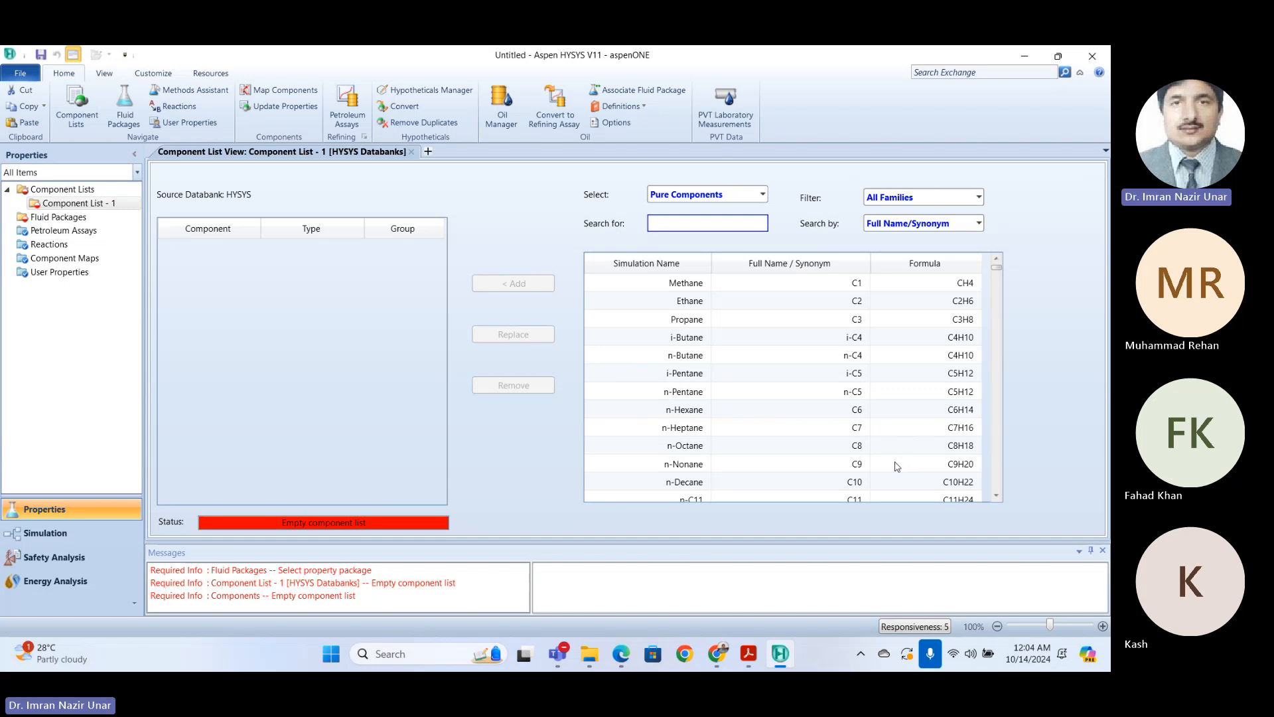
pyautogui.write('water')
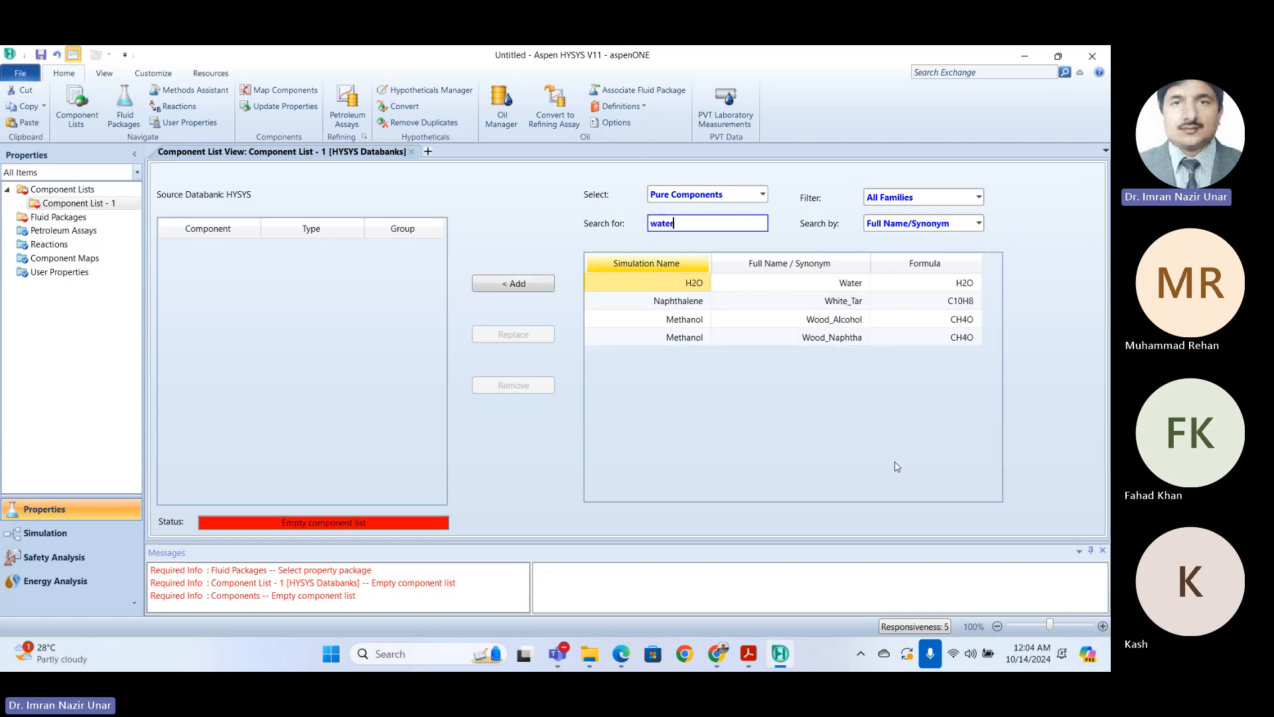
pyautogui.press('Return')
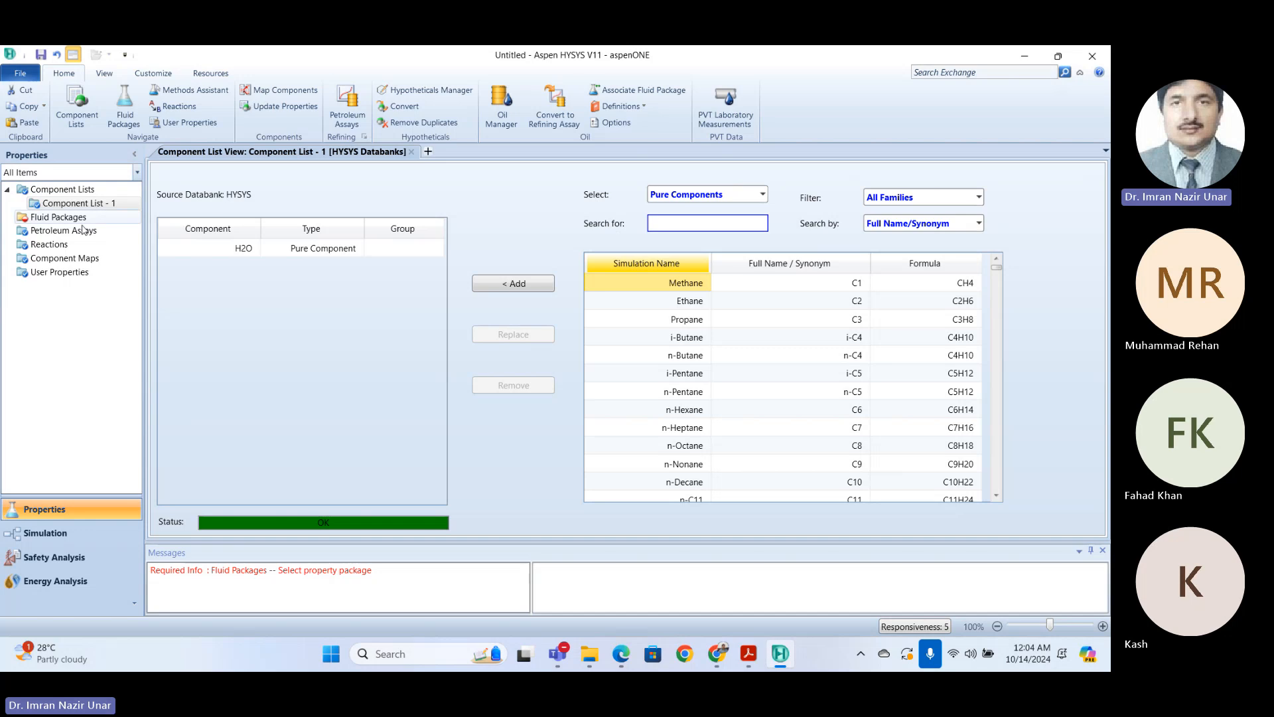
# Step: Add a fluid package using the Peng-Robinson property package for the water component list
pyautogui.click(67, 217)
pyautogui.click(198, 487)
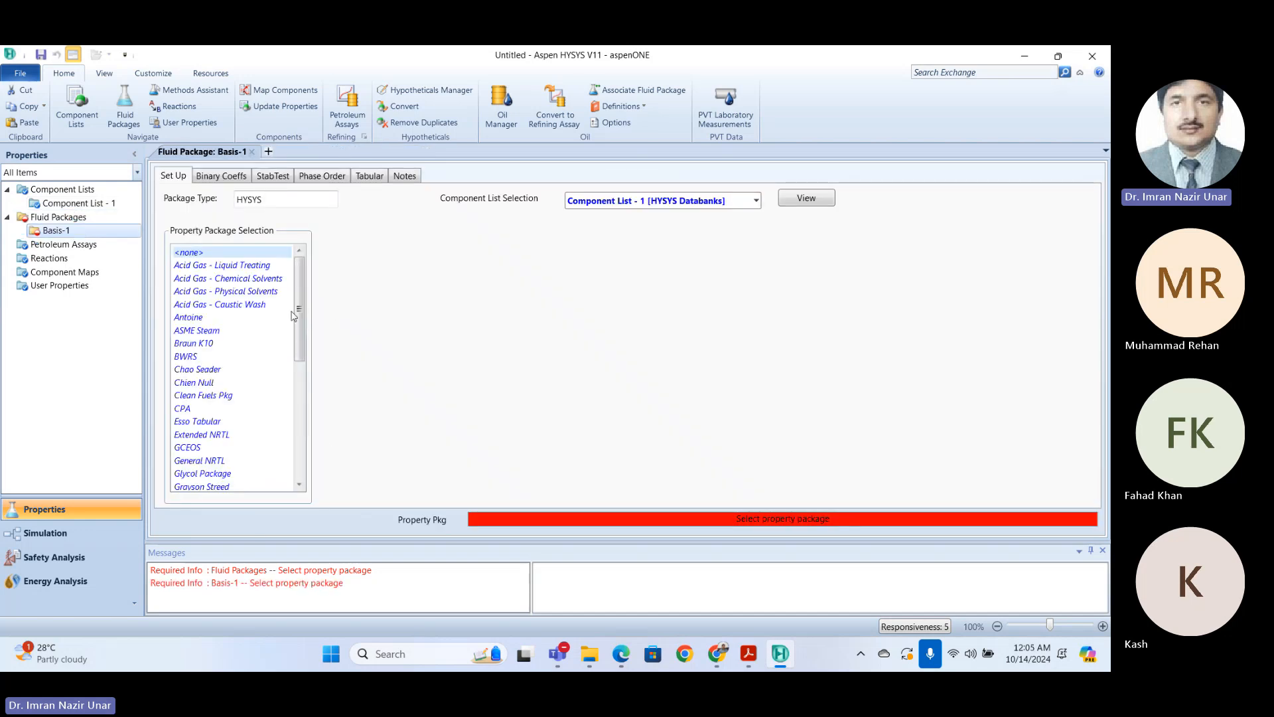
pyautogui.moveTo(298, 308); pyautogui.dragTo(305, 397)
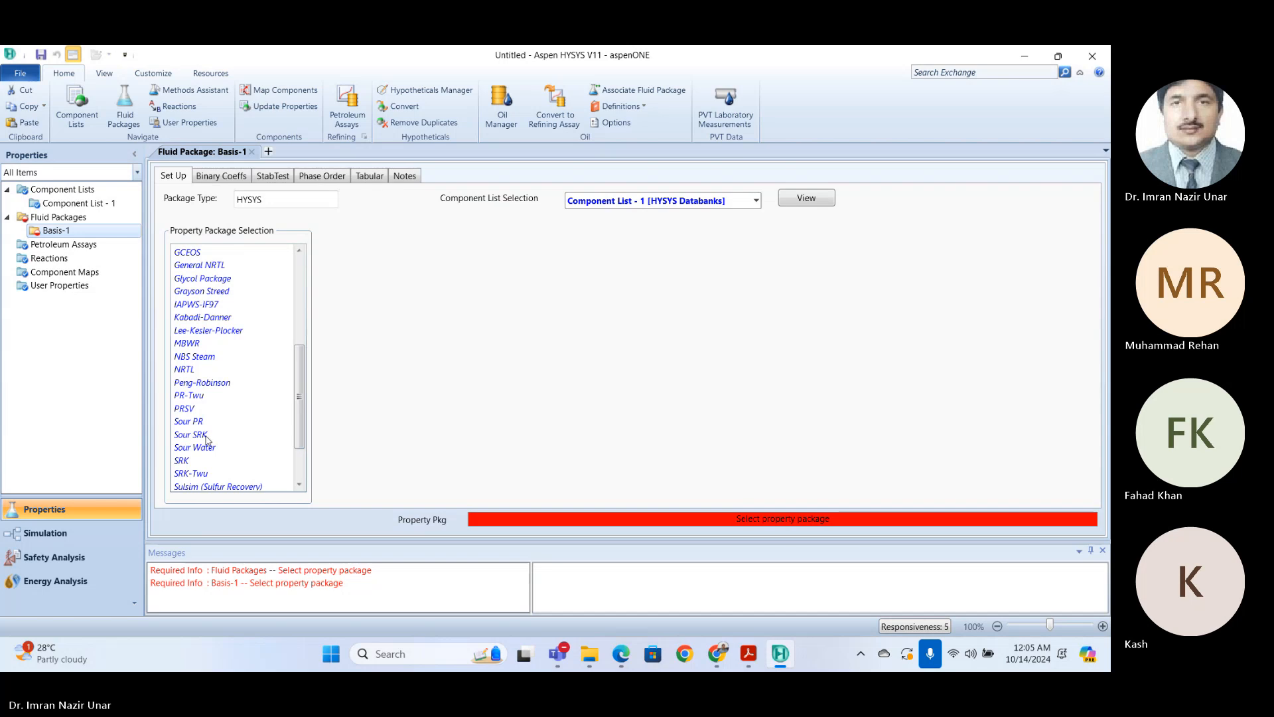
pyautogui.scroll(-2, 210, 440)
pyautogui.scroll(3, 217, 398)
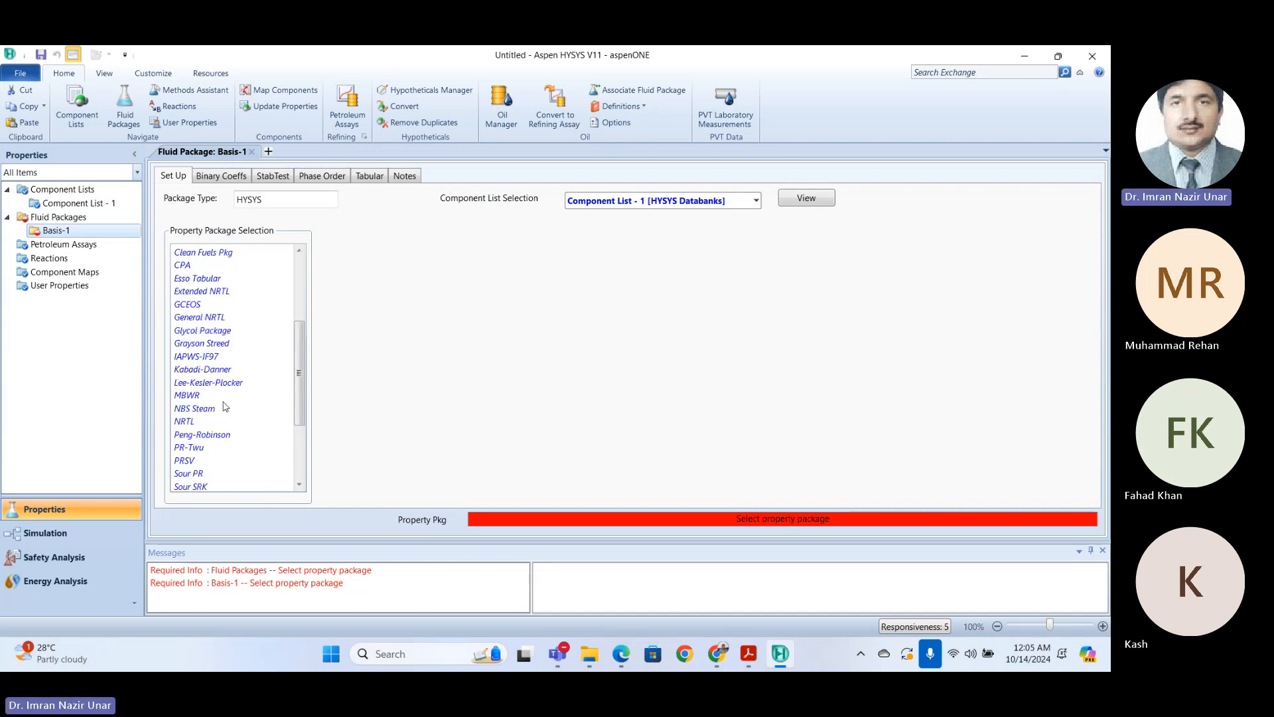
pyautogui.click(211, 435)
# Step: Enter the simulation environment, move the Model Palette clear of the flowsheet's beginning and show its heat transfer models
pyautogui.click(76, 536)
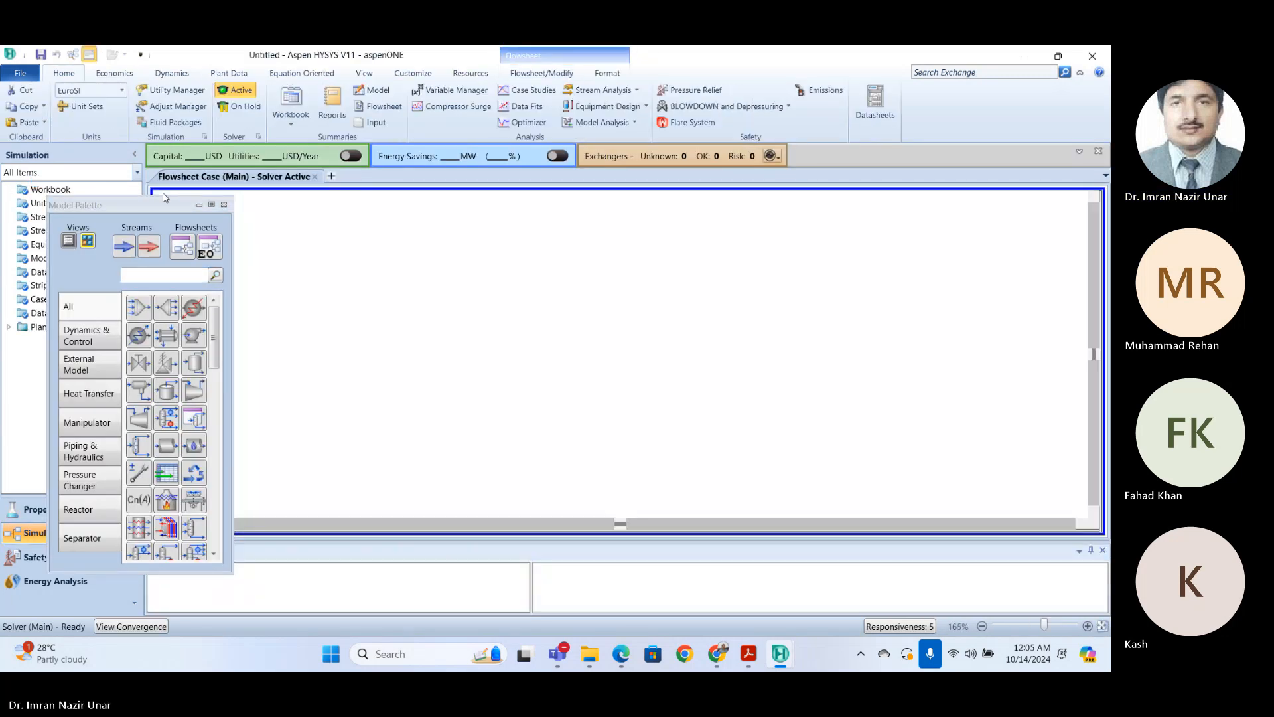
pyautogui.moveTo(170, 203); pyautogui.dragTo(747, 189)
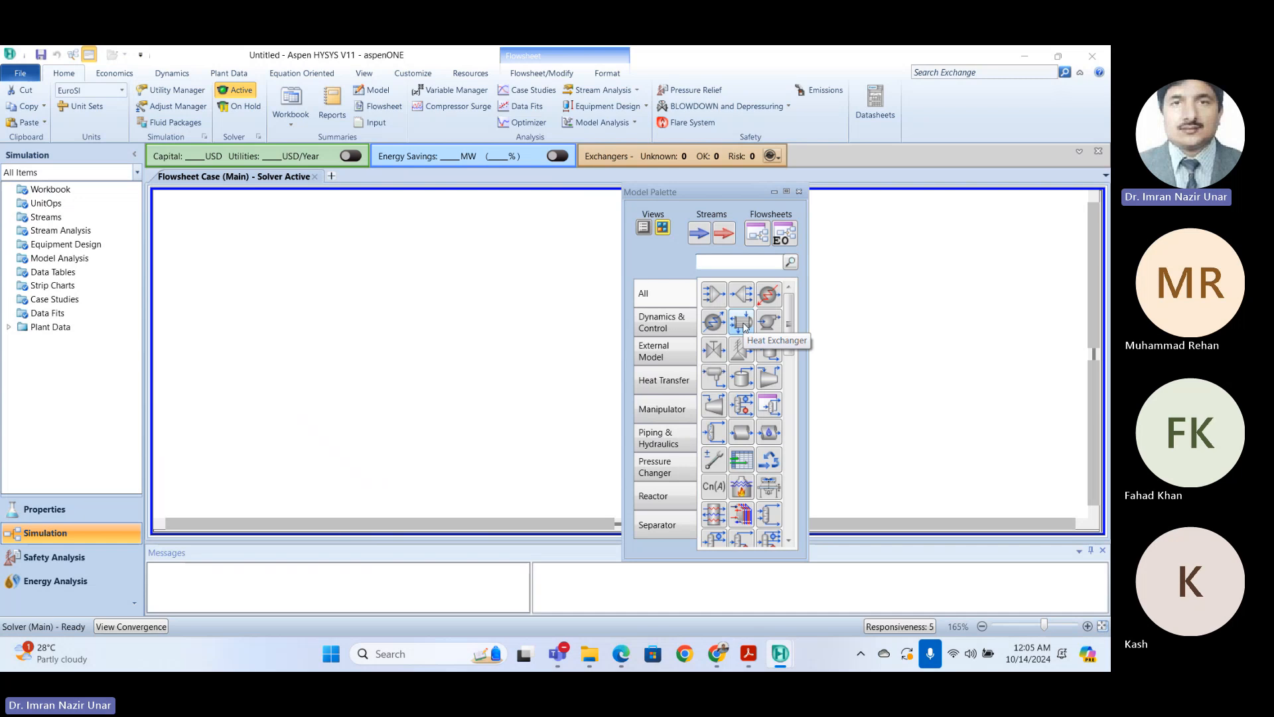
pyautogui.click(649, 382)
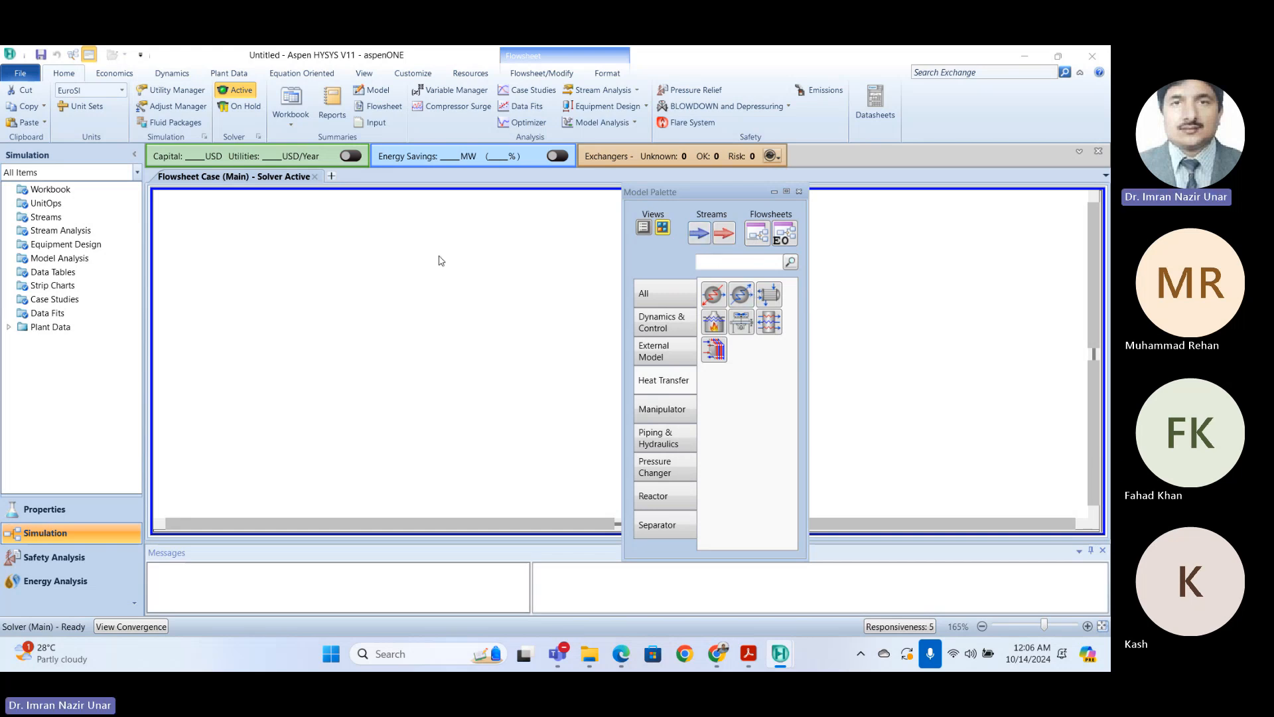
# Step: Place a material stream in the flowsheet and name it HotWater_IN
pyautogui.click(701, 237)
pyautogui.click(262, 278)
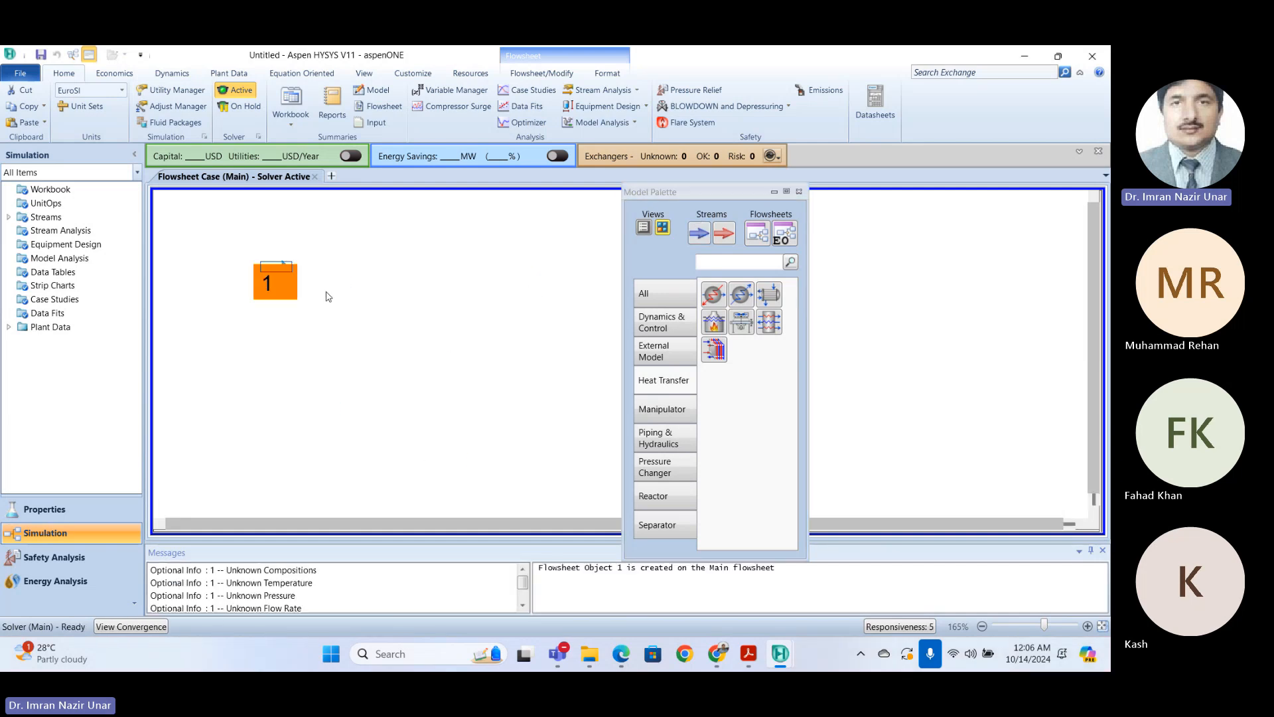
pyautogui.doubleClick(288, 264)
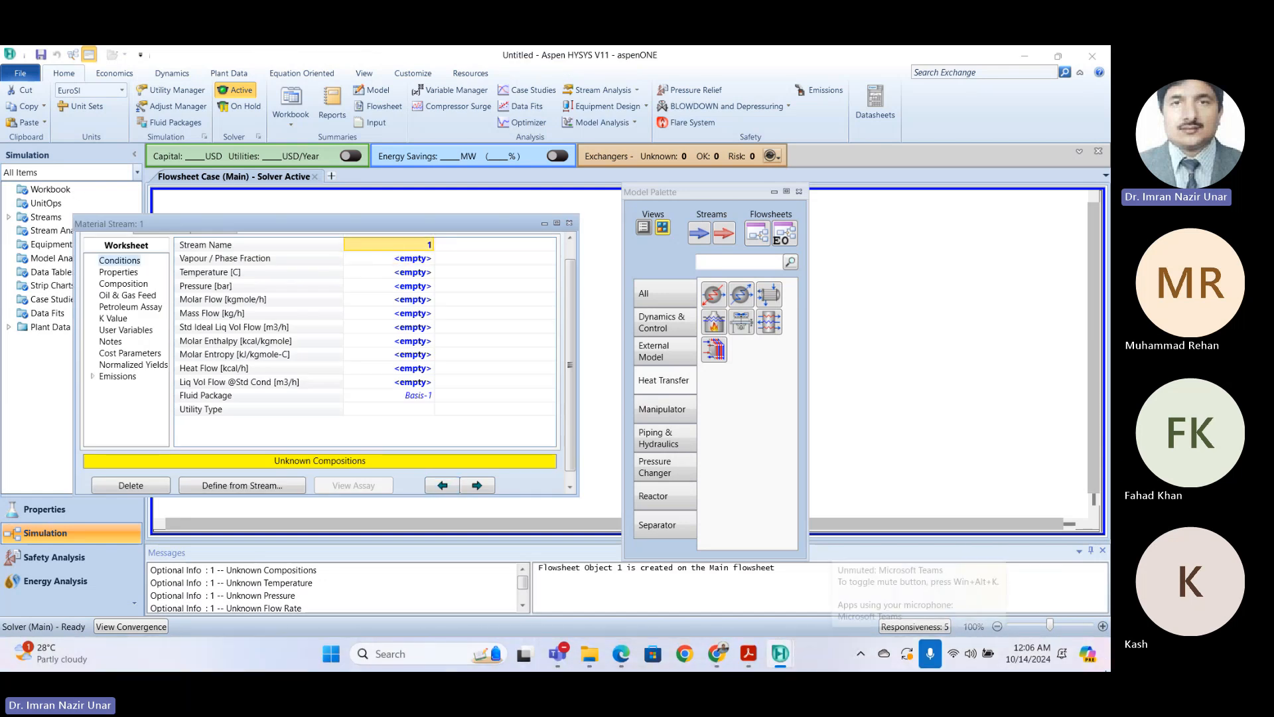
pyautogui.write('Hot')
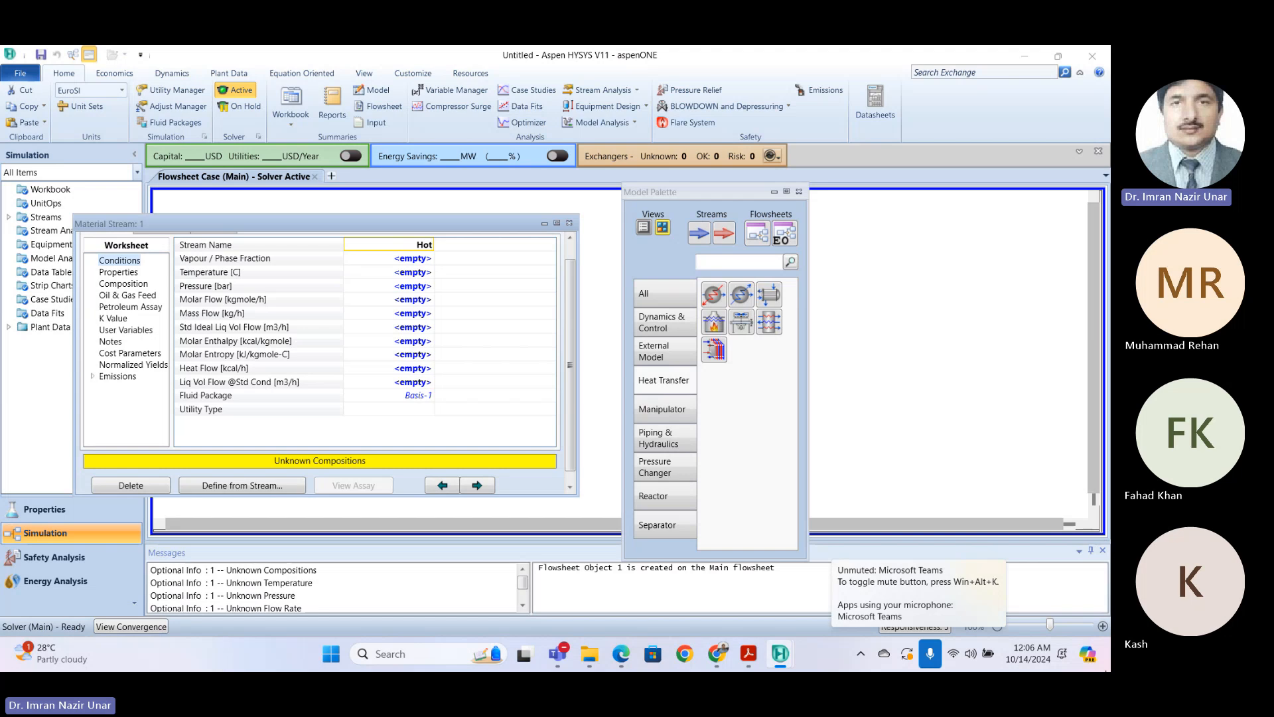
pyautogui.write('Water')
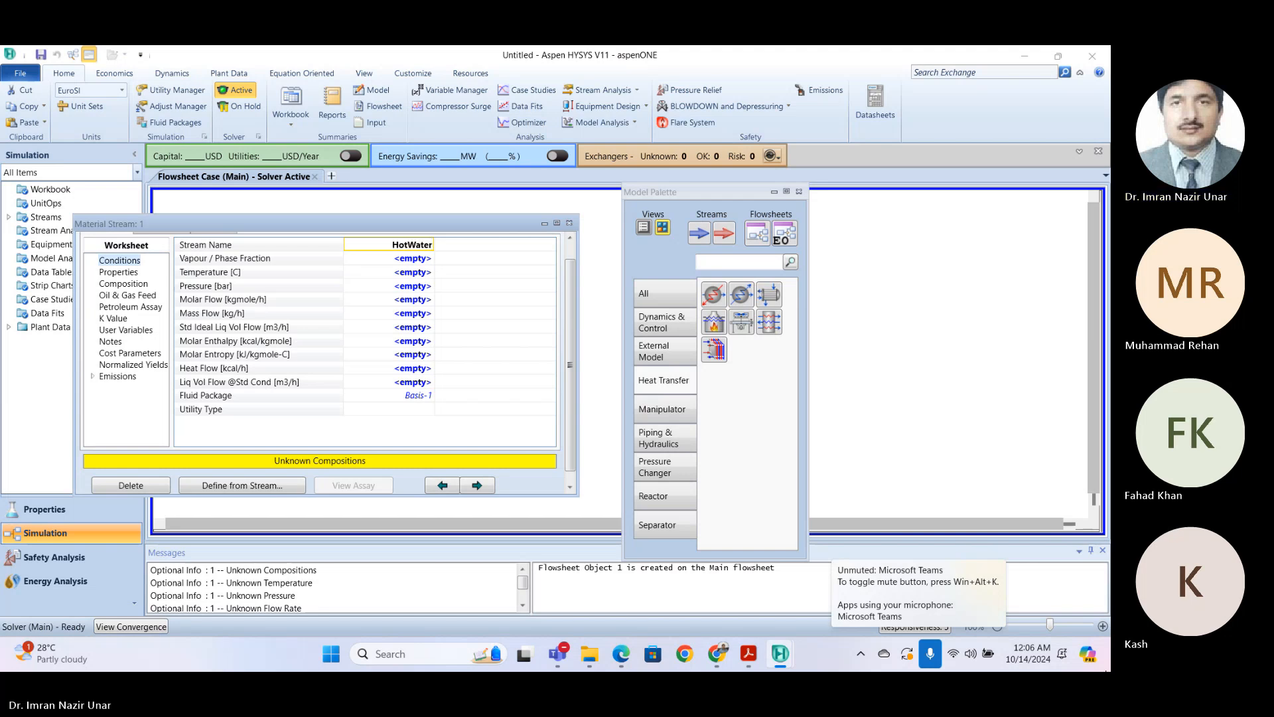
pyautogui.write('_IN')
pyautogui.press('Return')
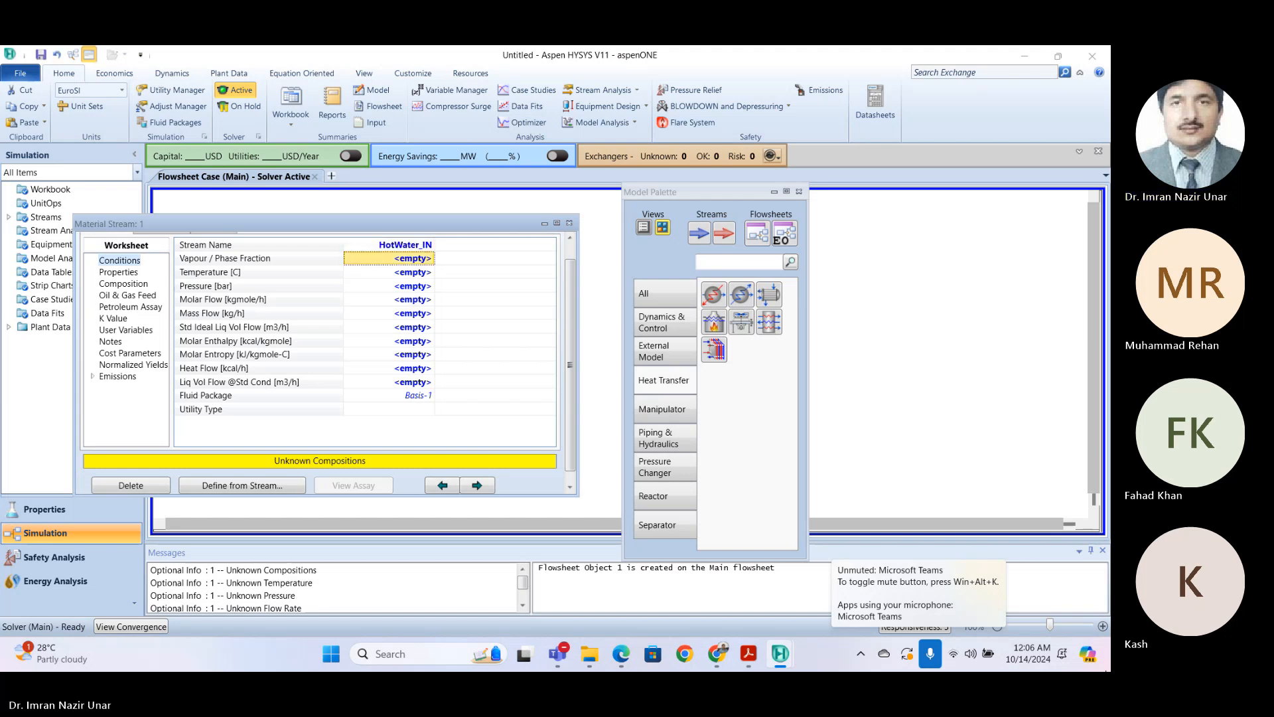
# Step: Set the HotWater_IN conditions to 80 °C temperature, 2 bar pressure and 100 kg/h mass flow
pyautogui.press('Down')
pyautogui.press('Down')
pyautogui.press('Up')
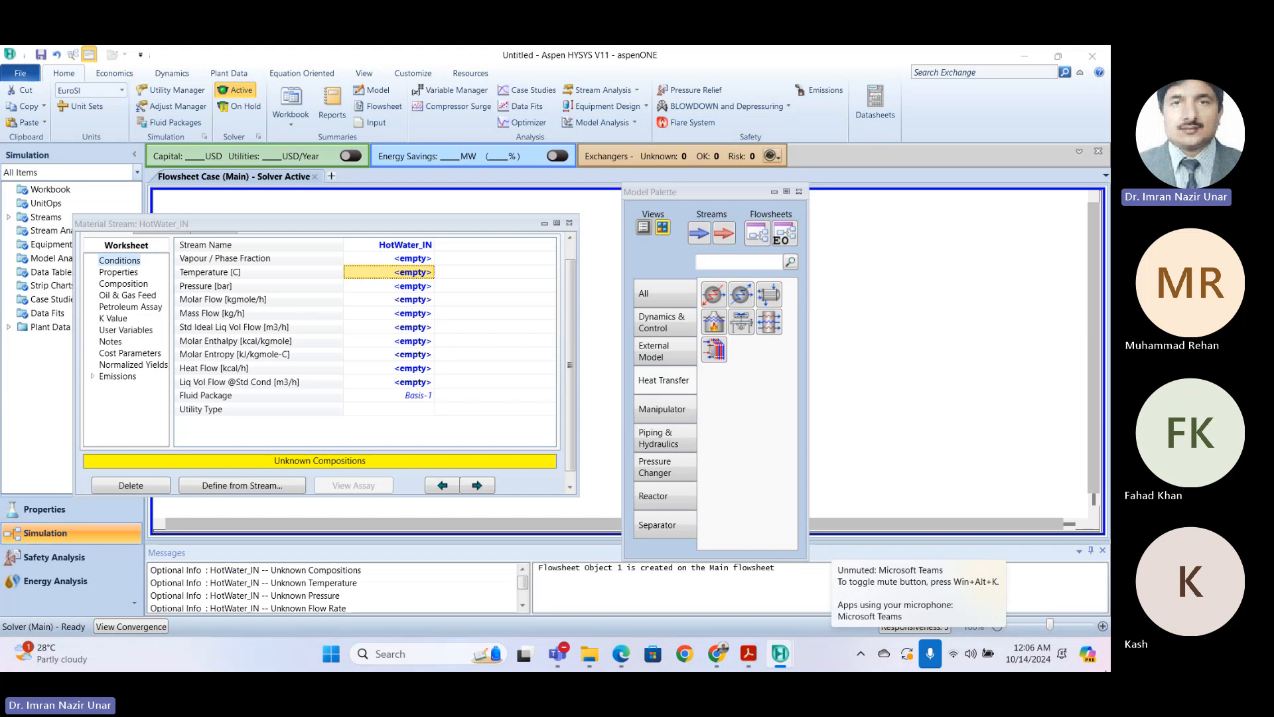
pyautogui.write('80')
pyautogui.press('Return')
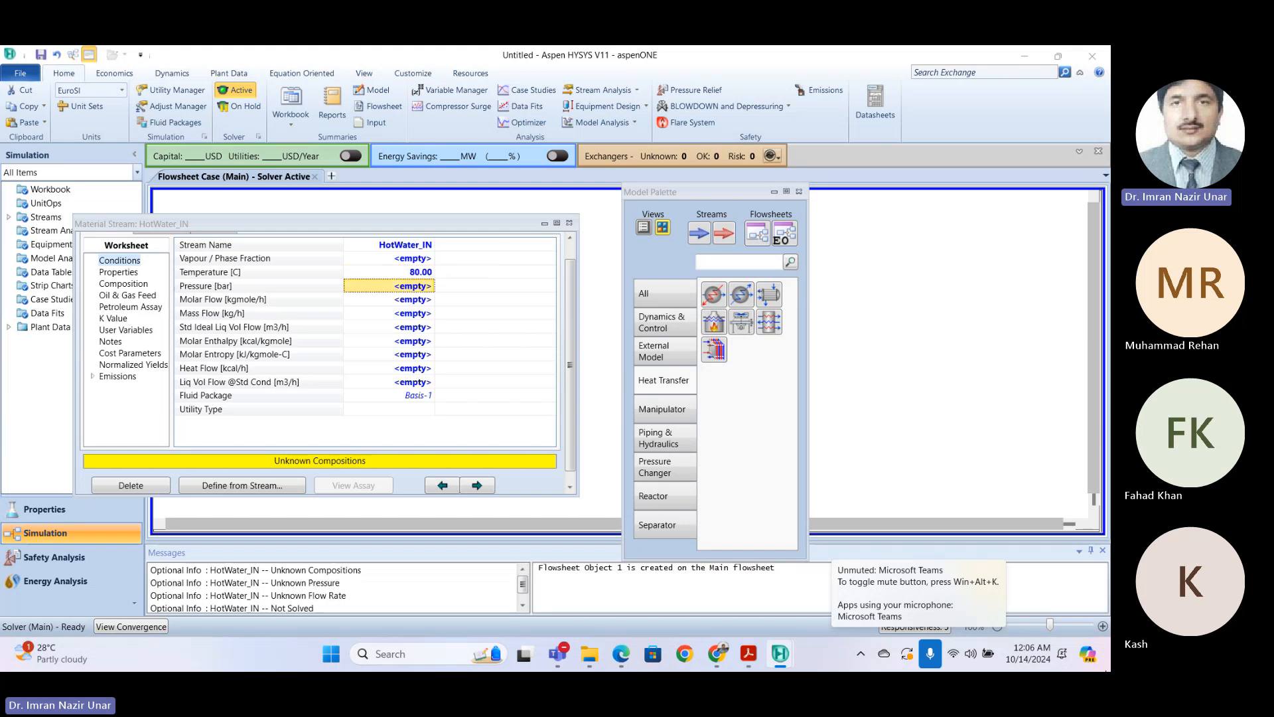
pyautogui.write('2')
pyautogui.press('Return')
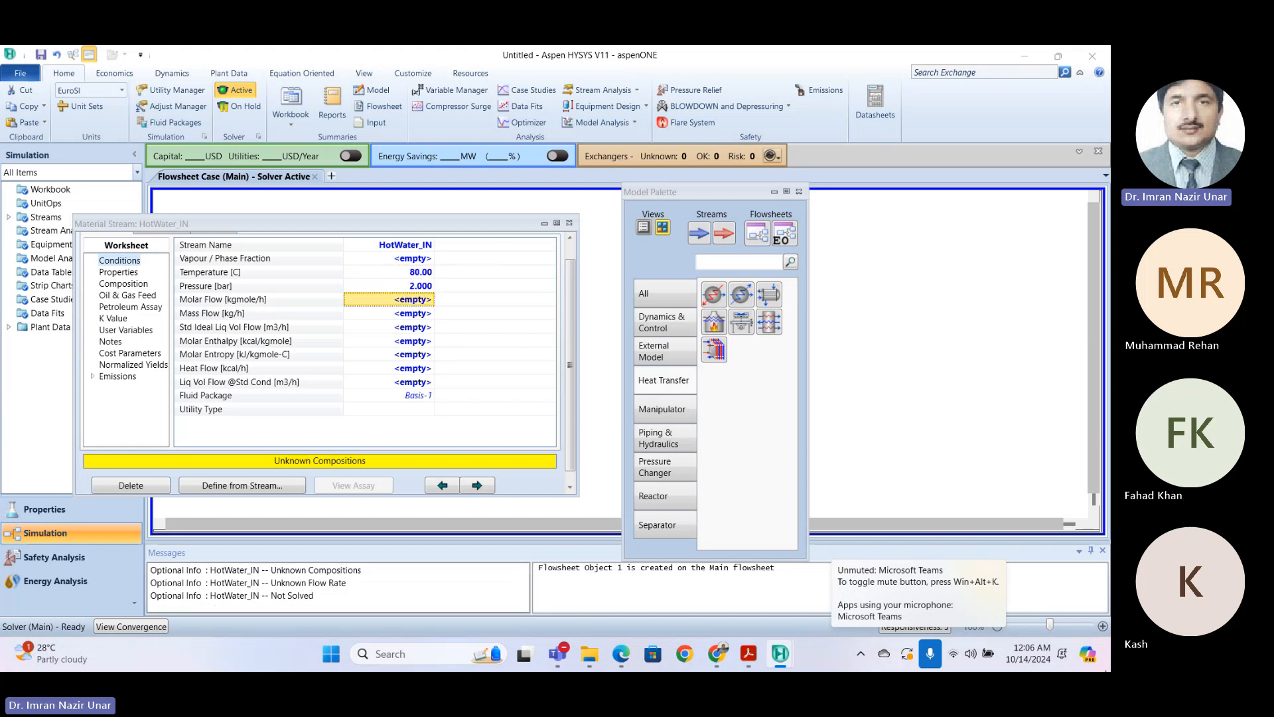
pyautogui.press('Down')
pyautogui.write('100')
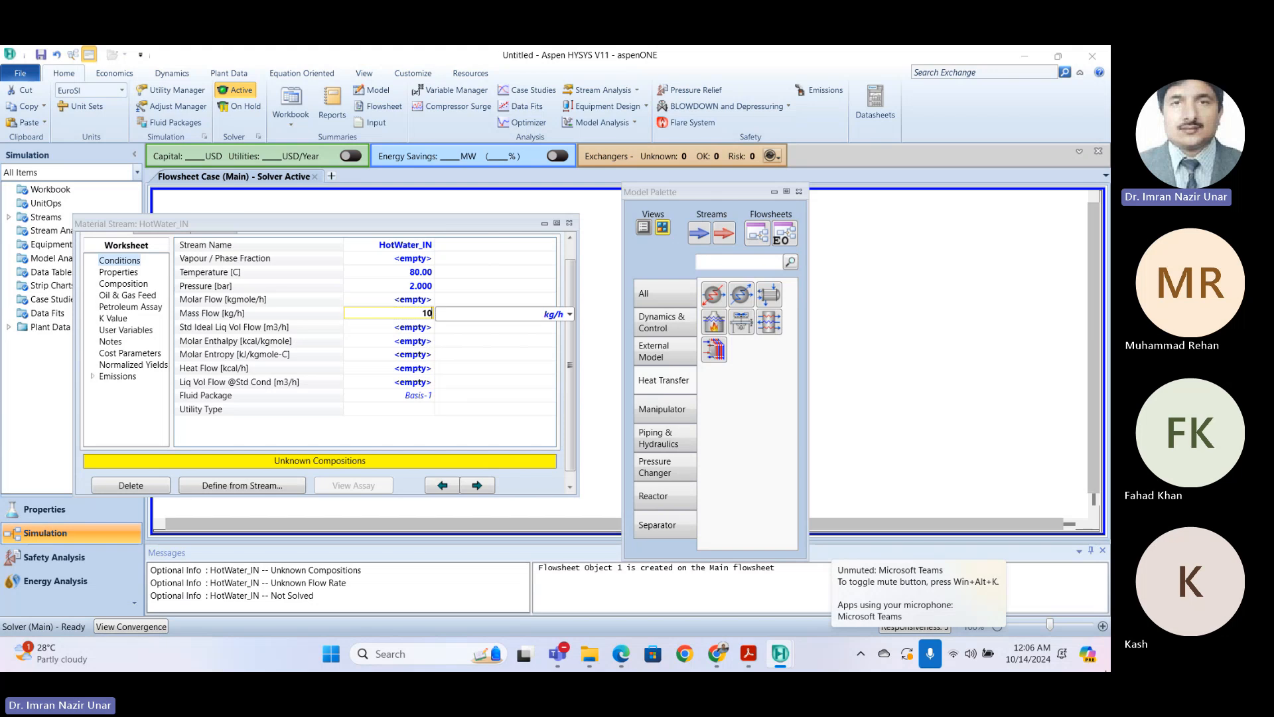
pyautogui.press('Return')
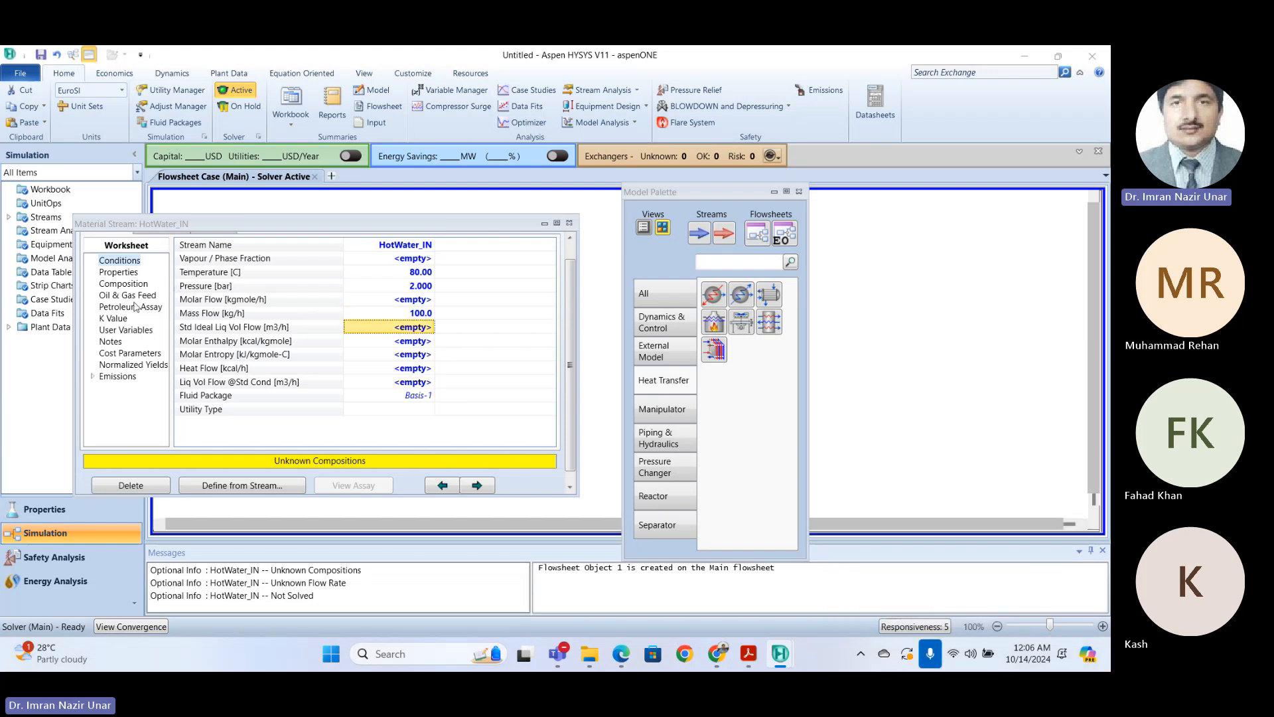
# Step: Set the H2O mole fraction of HotWater_IN to 1 and close the stream's property window
pyautogui.click(124, 285)
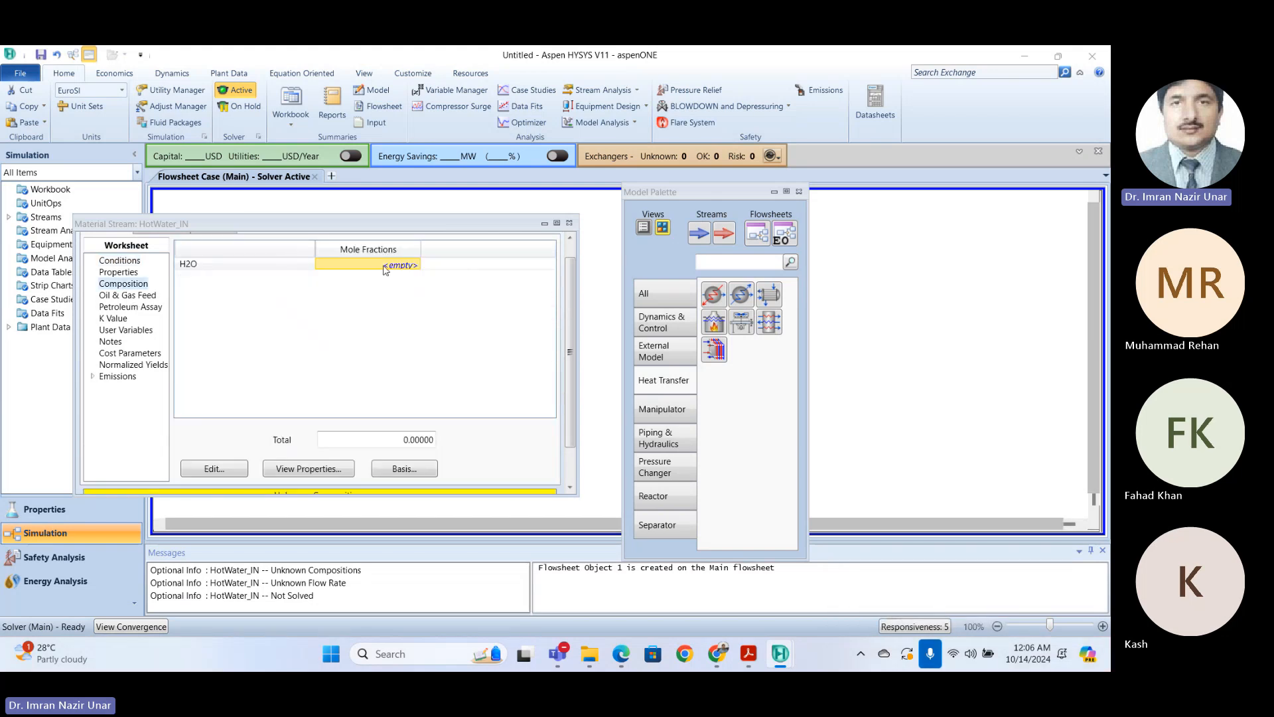
pyautogui.click(382, 266)
pyautogui.write('1')
pyautogui.press('Return')
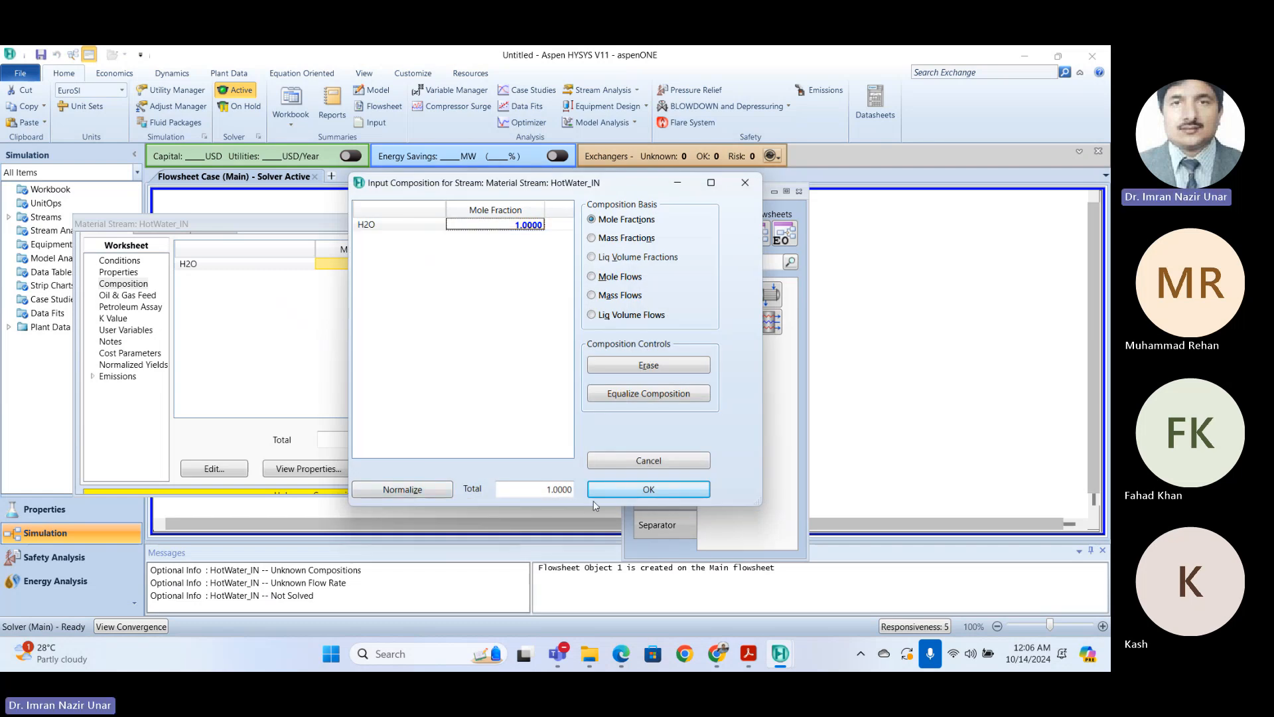
pyautogui.click(629, 491)
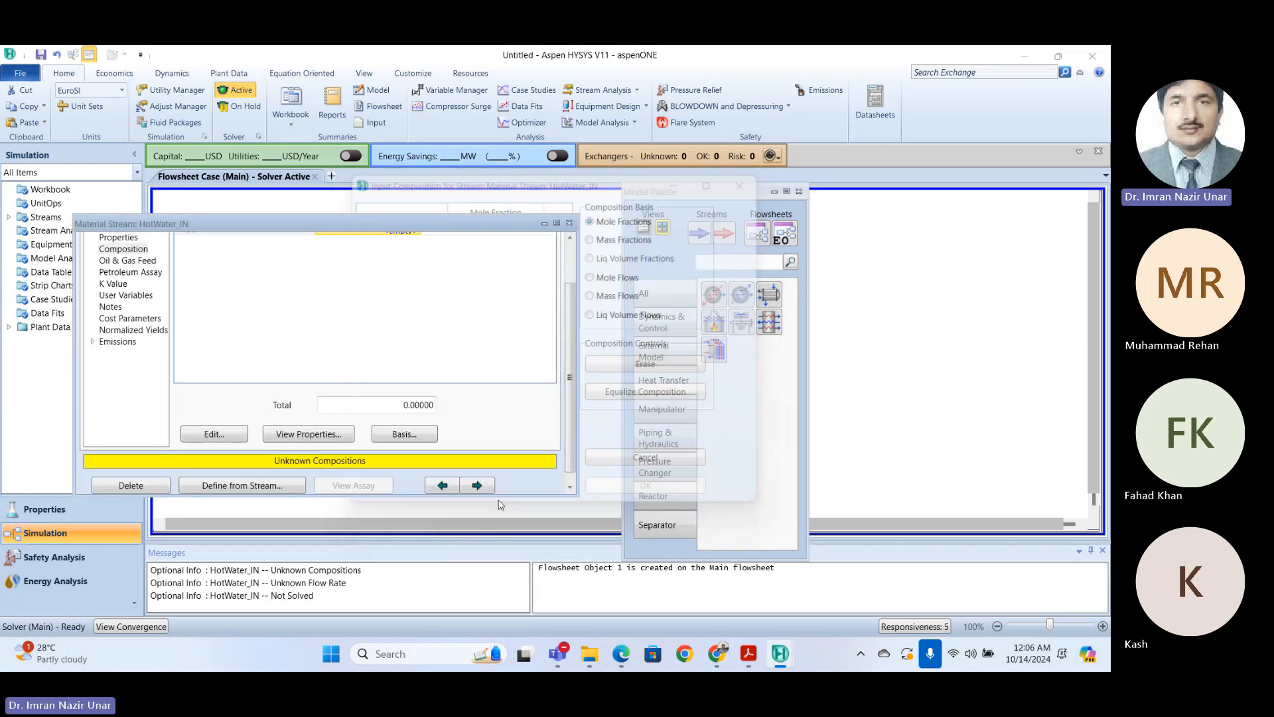
pyautogui.click(568, 222)
pyautogui.scroll(-2, 356, 350)
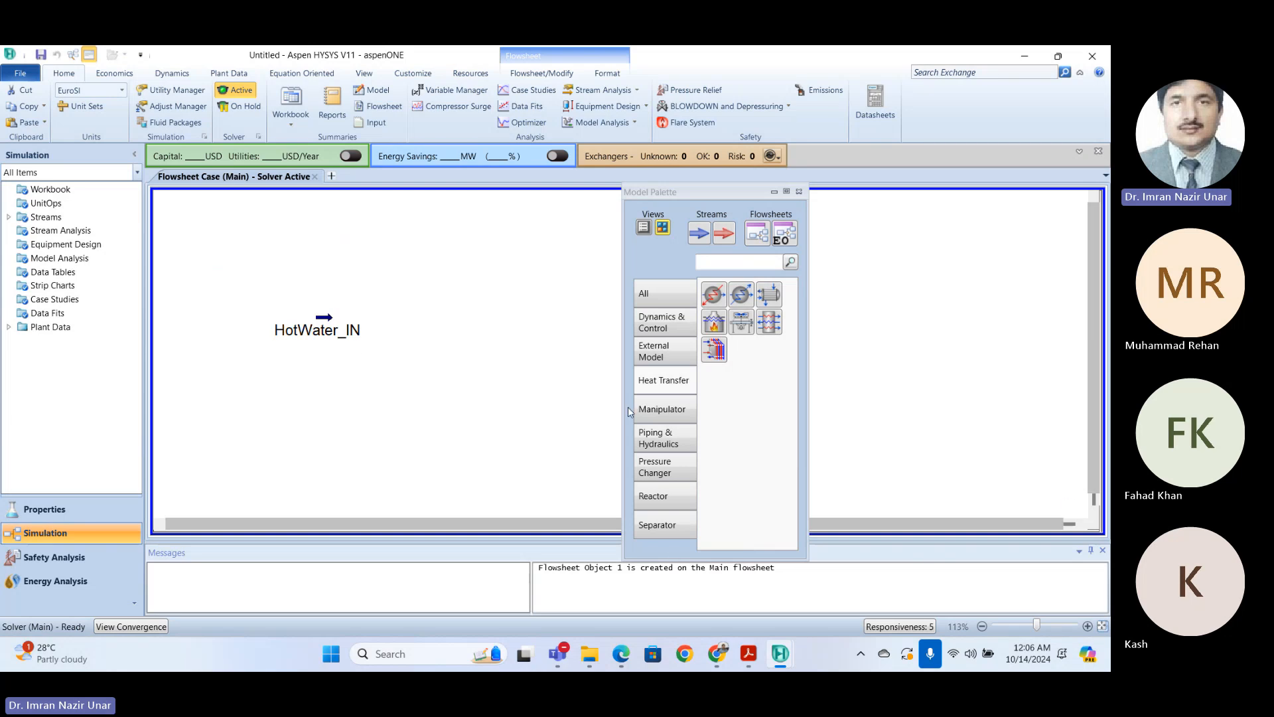
# Step: Place a second material stream below HotWater_IN and name it ColdWater_IN
pyautogui.click(698, 232)
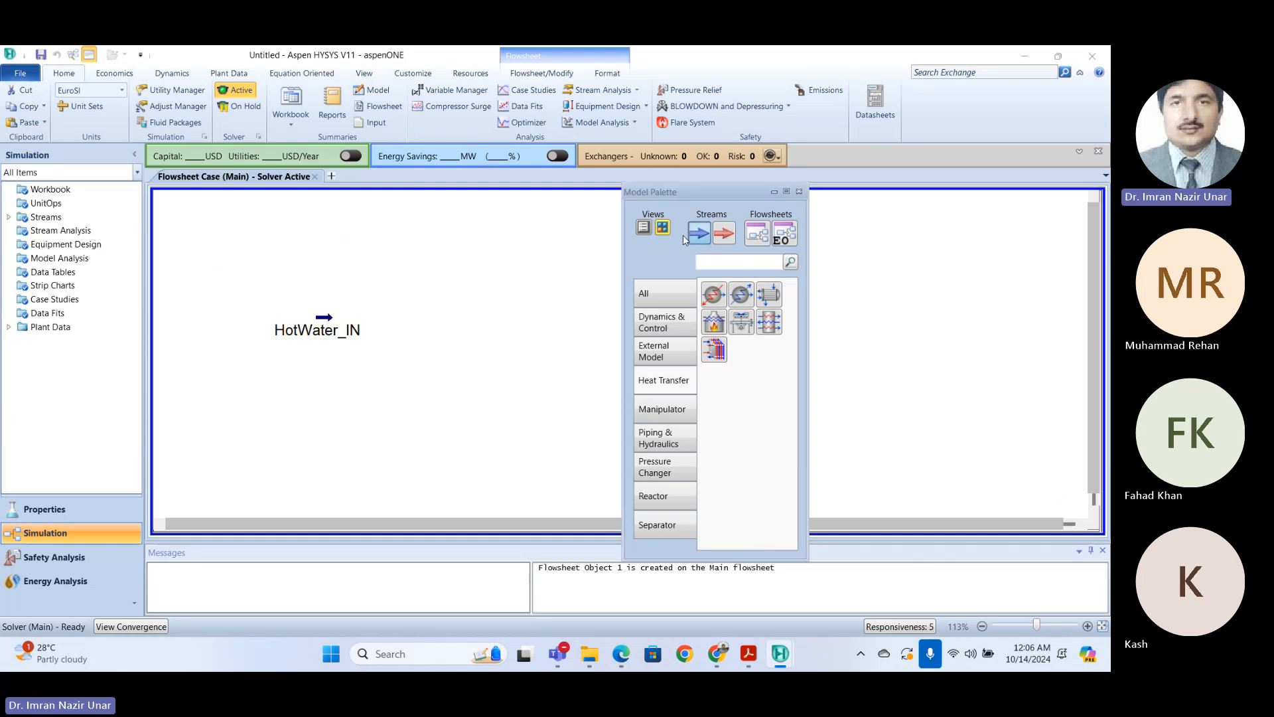
pyautogui.click(313, 407)
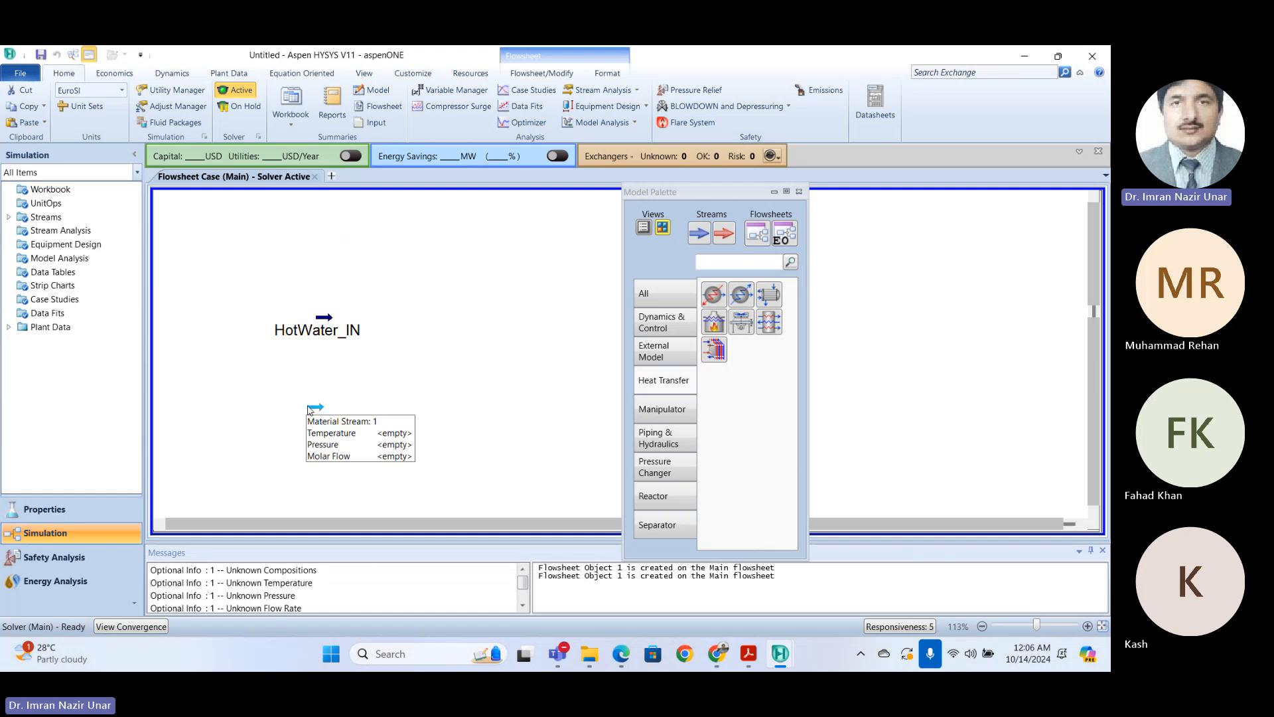
pyautogui.doubleClick(314, 409)
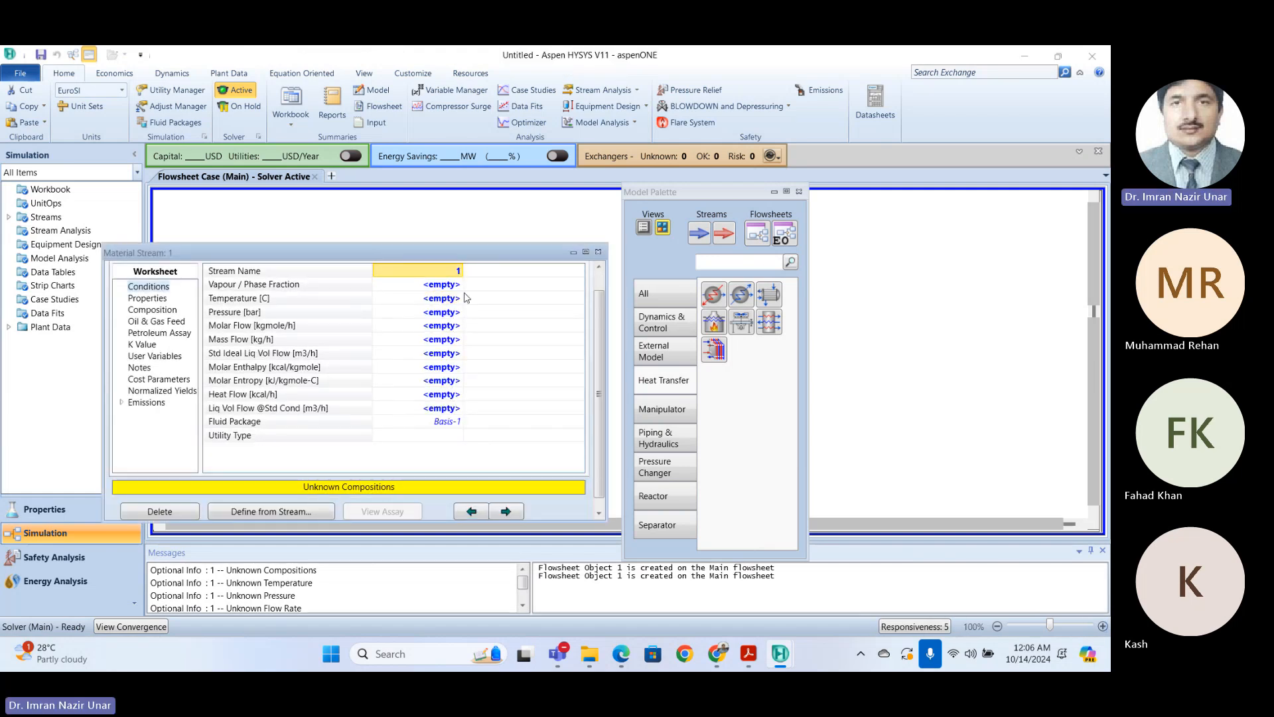
pyautogui.write('Cold')
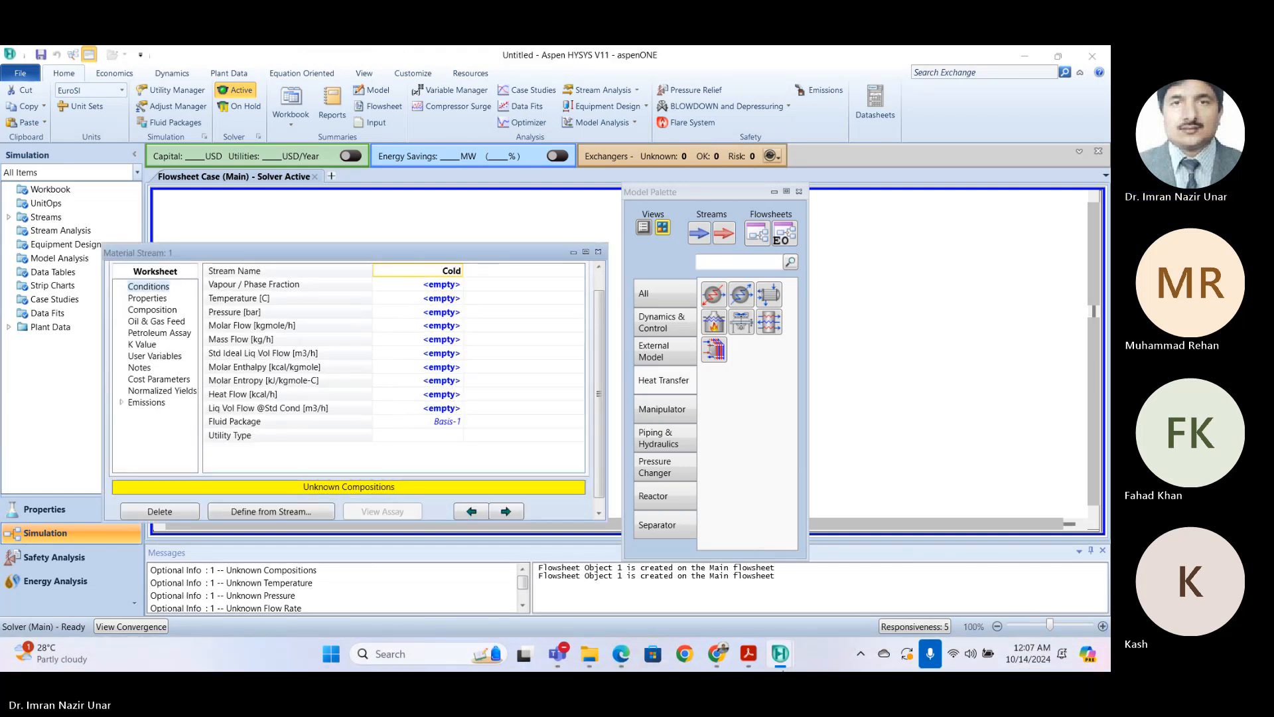
pyautogui.write('Water_IN')
pyautogui.press('Return')
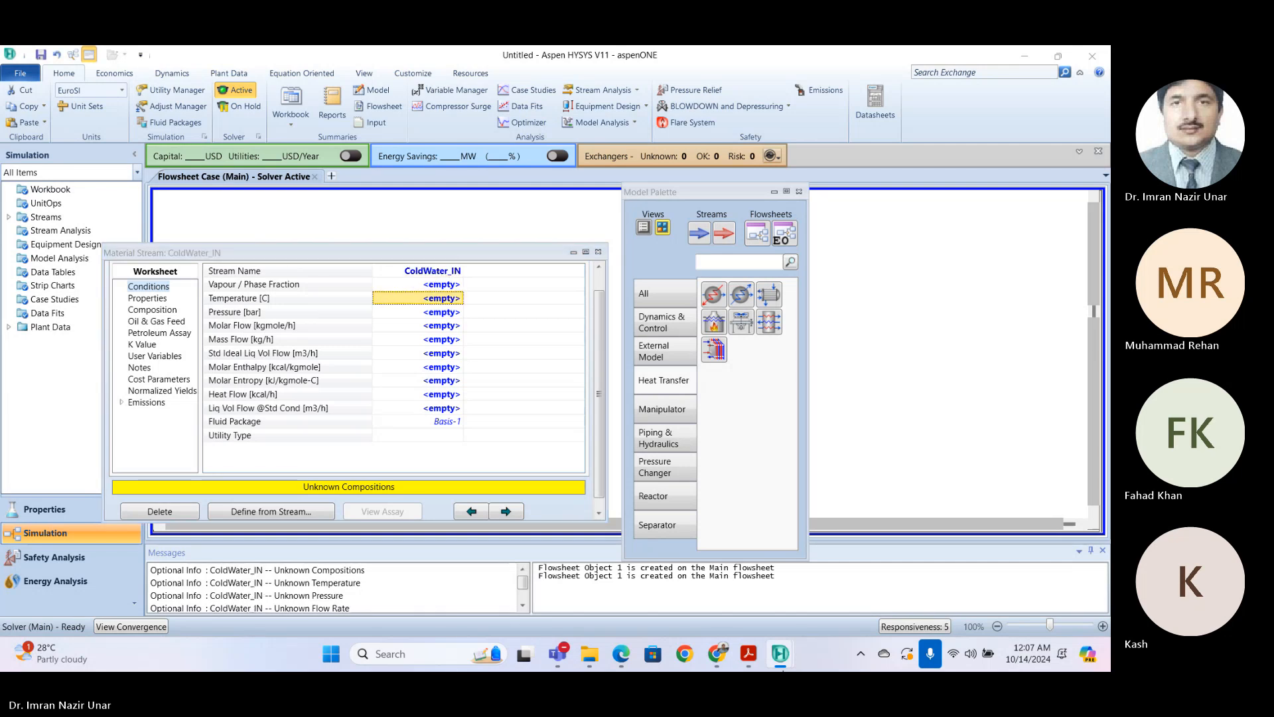
# Step: Set the ColdWater_IN conditions to 25 °C temperature, 2 bar pressure and 300 kg/h mass flow
pyautogui.write('25')
pyautogui.press('Return')
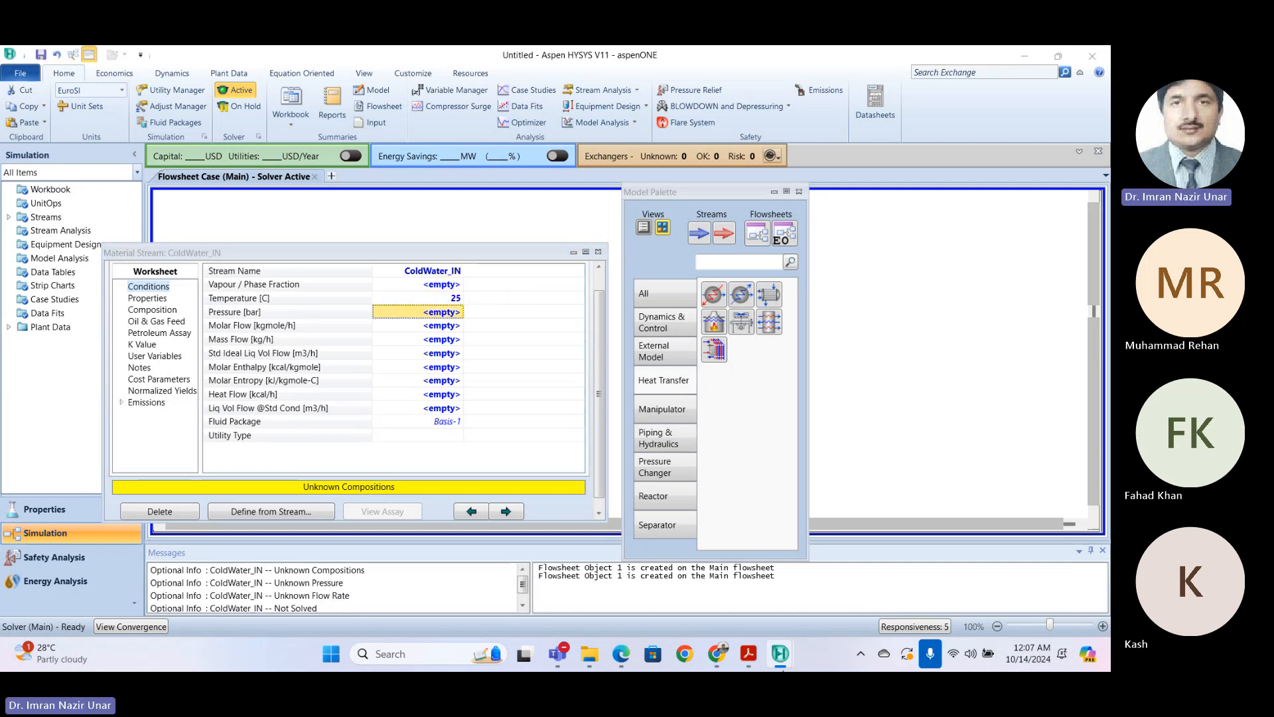
pyautogui.press('Down')
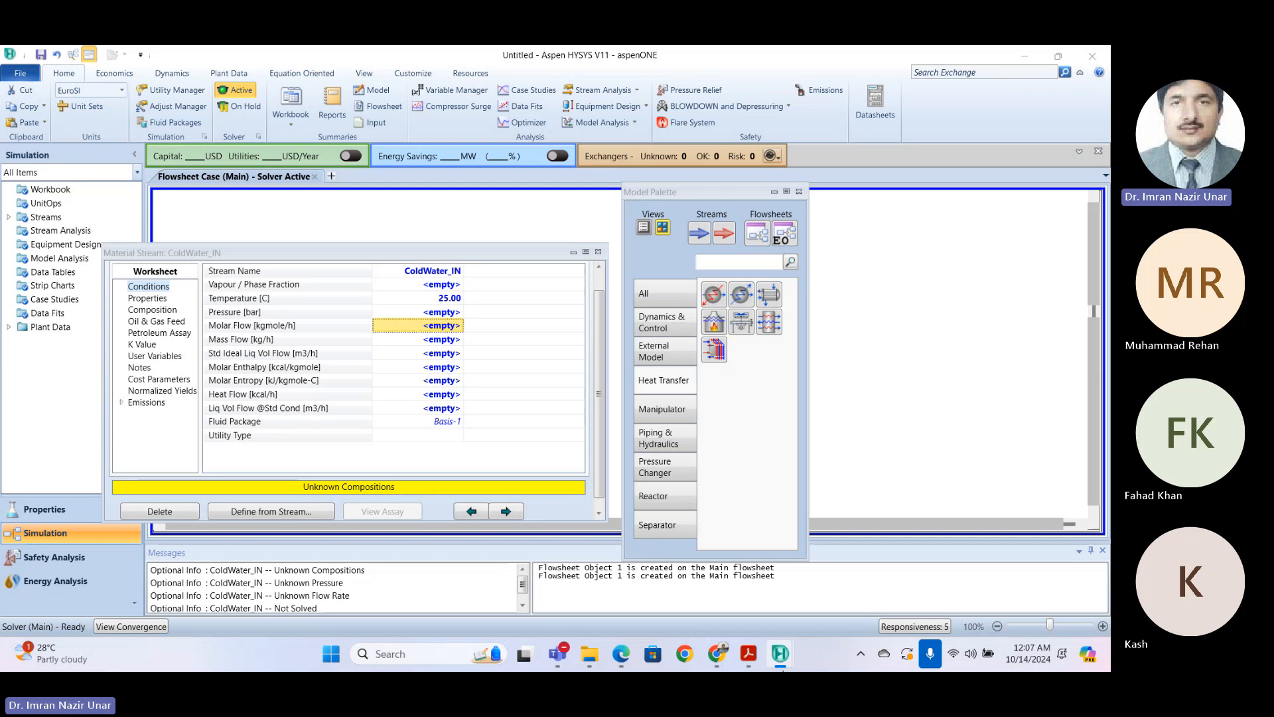
pyautogui.press('Up')
pyautogui.write('2')
pyautogui.press('Return')
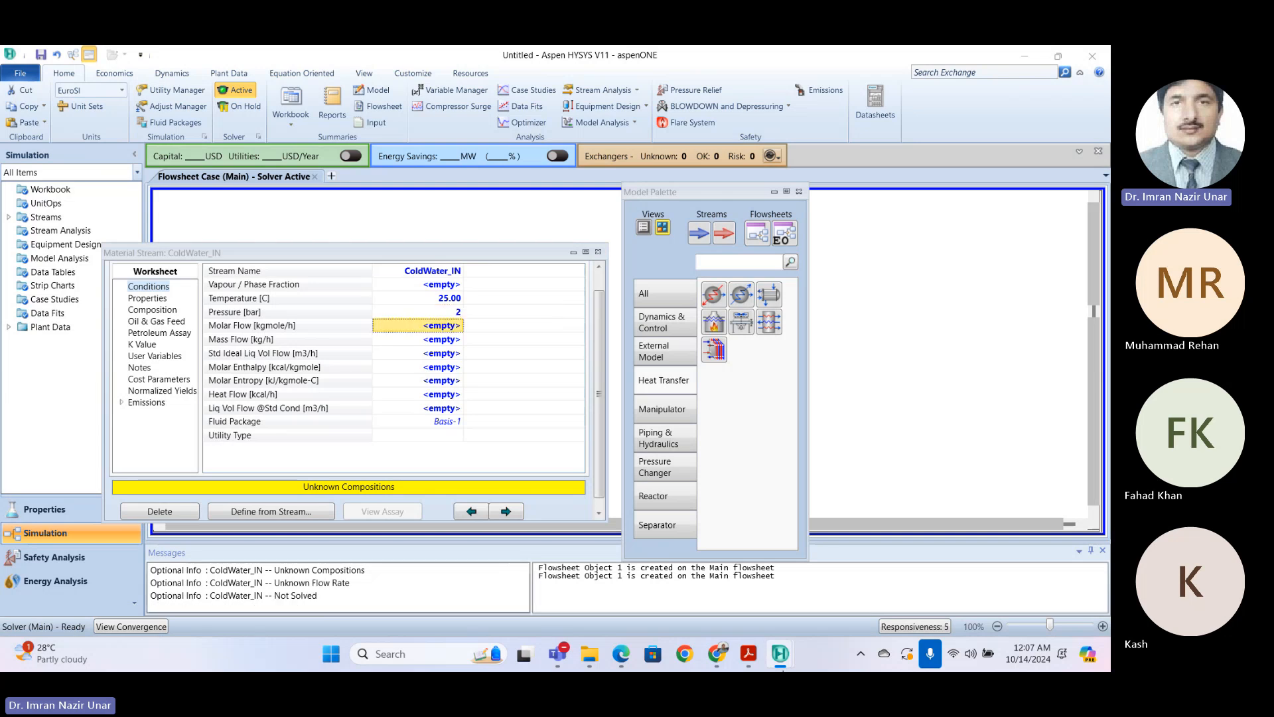
pyautogui.press('Down')
pyautogui.write('30')
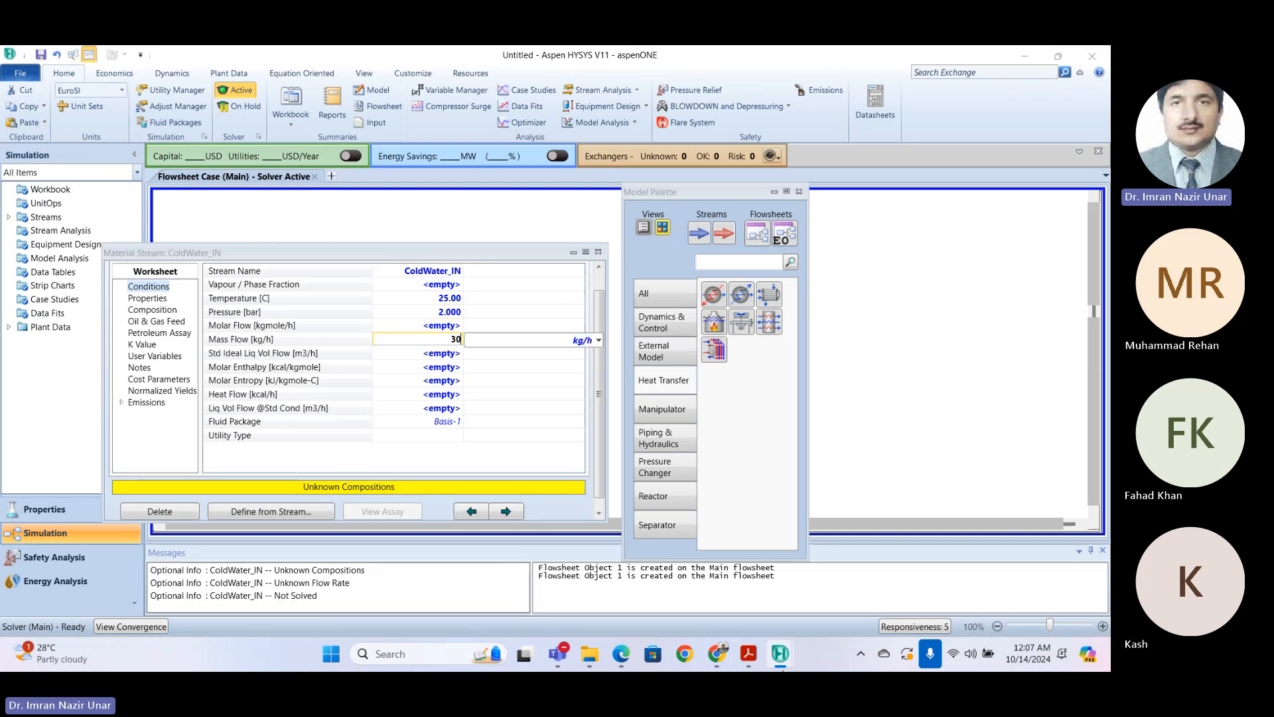
pyautogui.write('0')
pyautogui.press('Return')
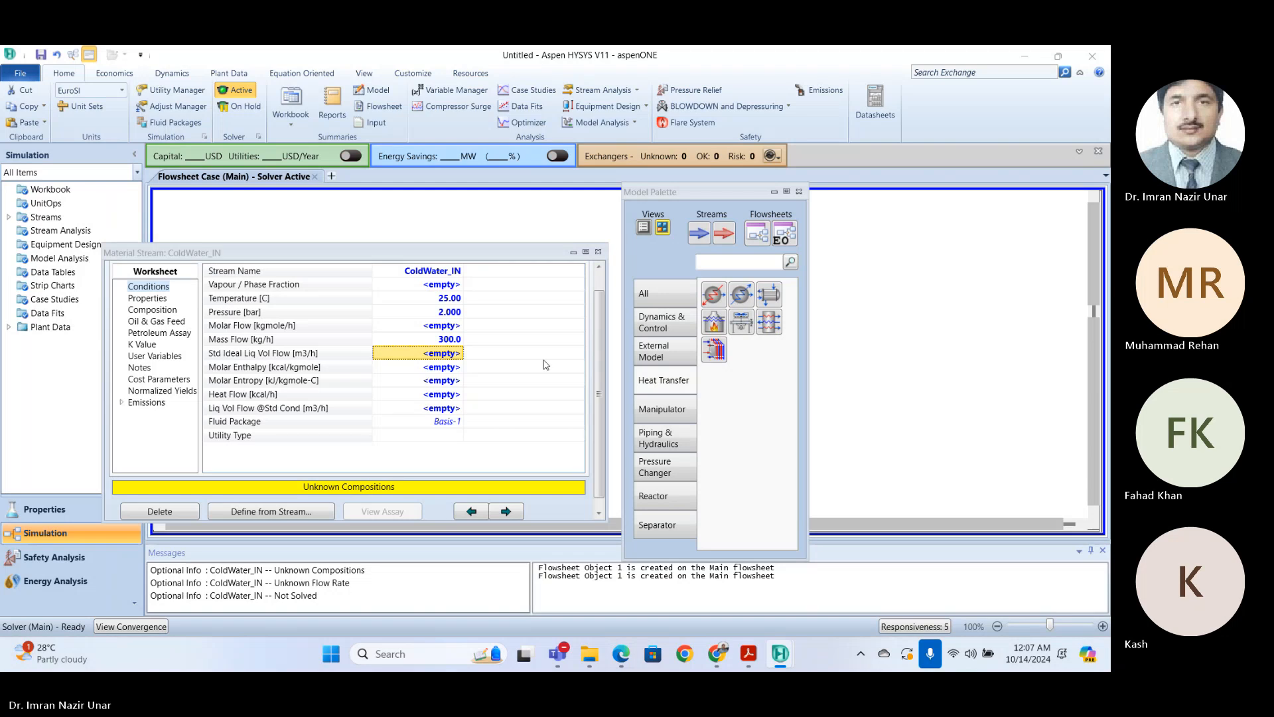
# Step: Set the H2O mole fraction of ColdWater_IN to 1 and close the stream's property window
pyautogui.click(150, 310)
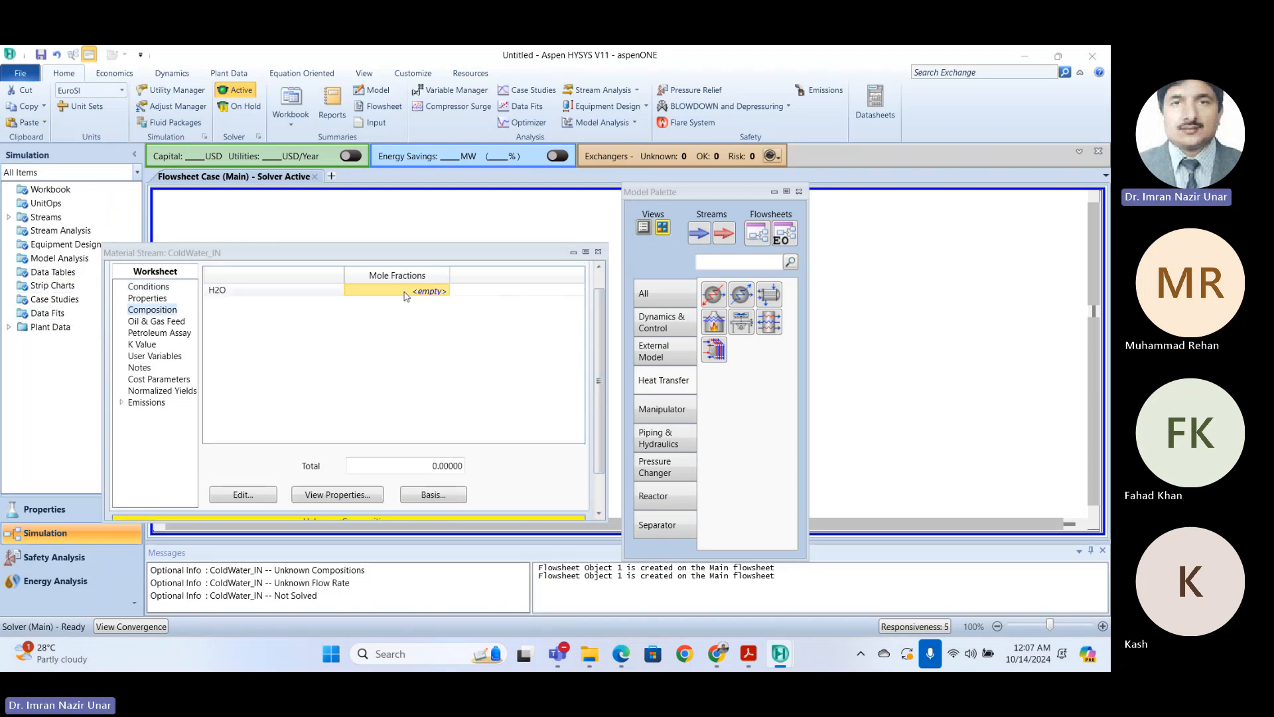
pyautogui.write('1')
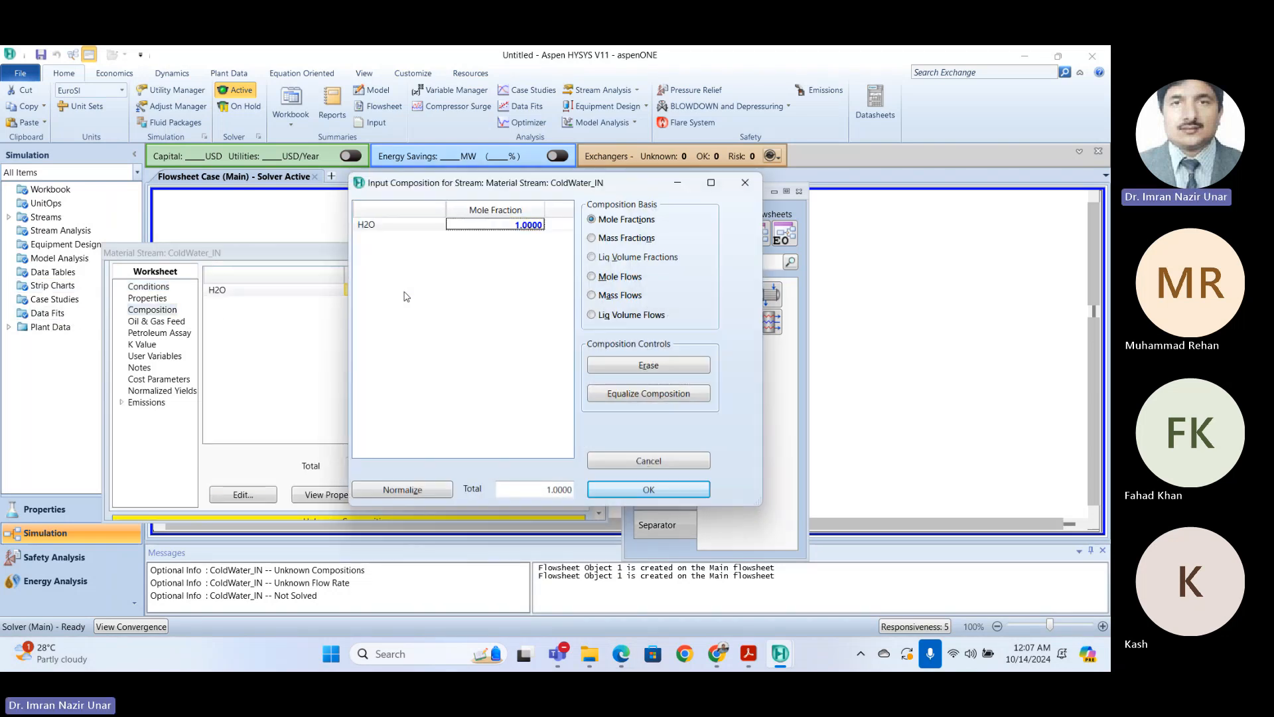
pyautogui.click(642, 490)
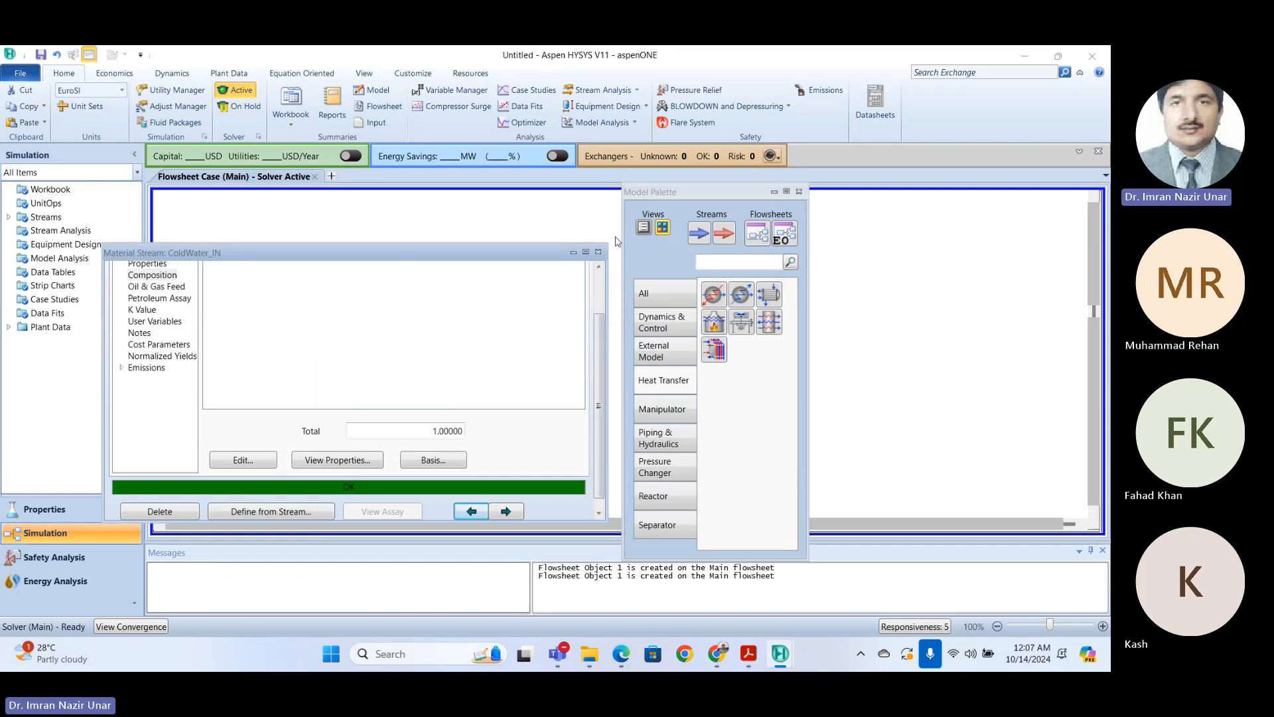
pyautogui.click(598, 253)
# Step: Place a shell-and-tube heat exchanger in the flowsheet beside the HotWater_IN and ColdWater_IN streams
pyautogui.click(388, 383)
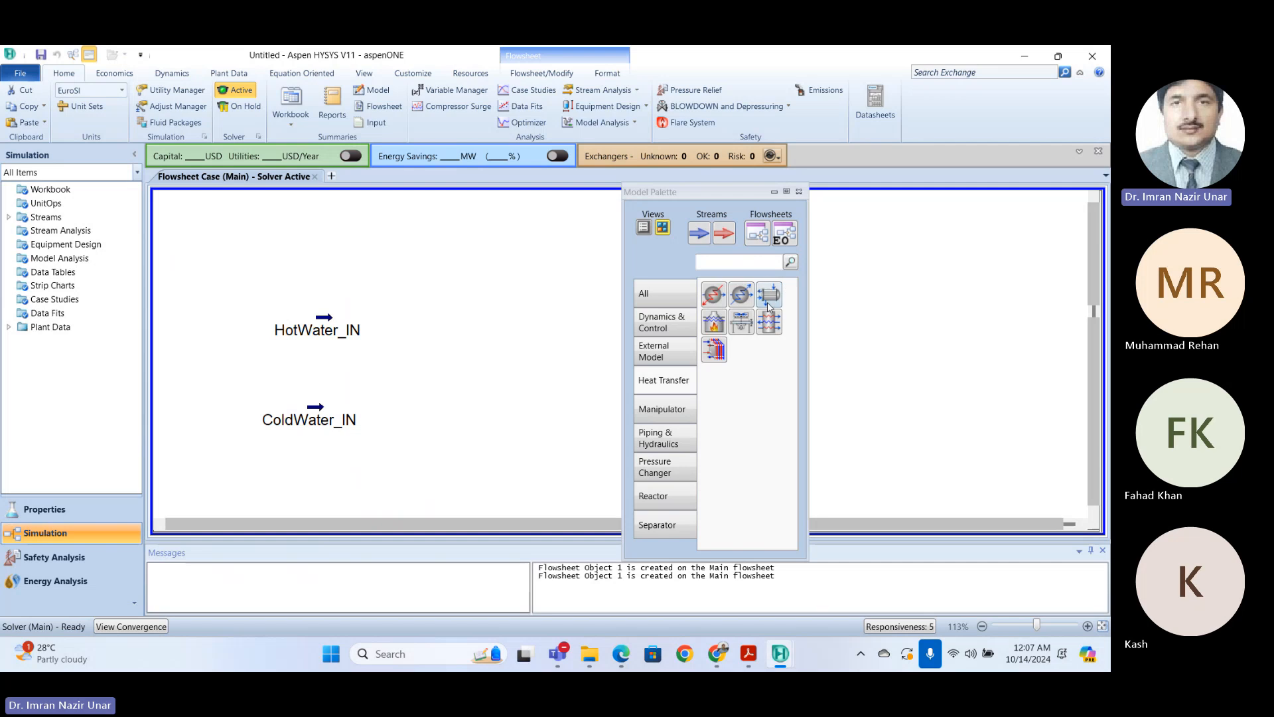
pyautogui.moveTo(768, 305); pyautogui.dragTo(424, 361)
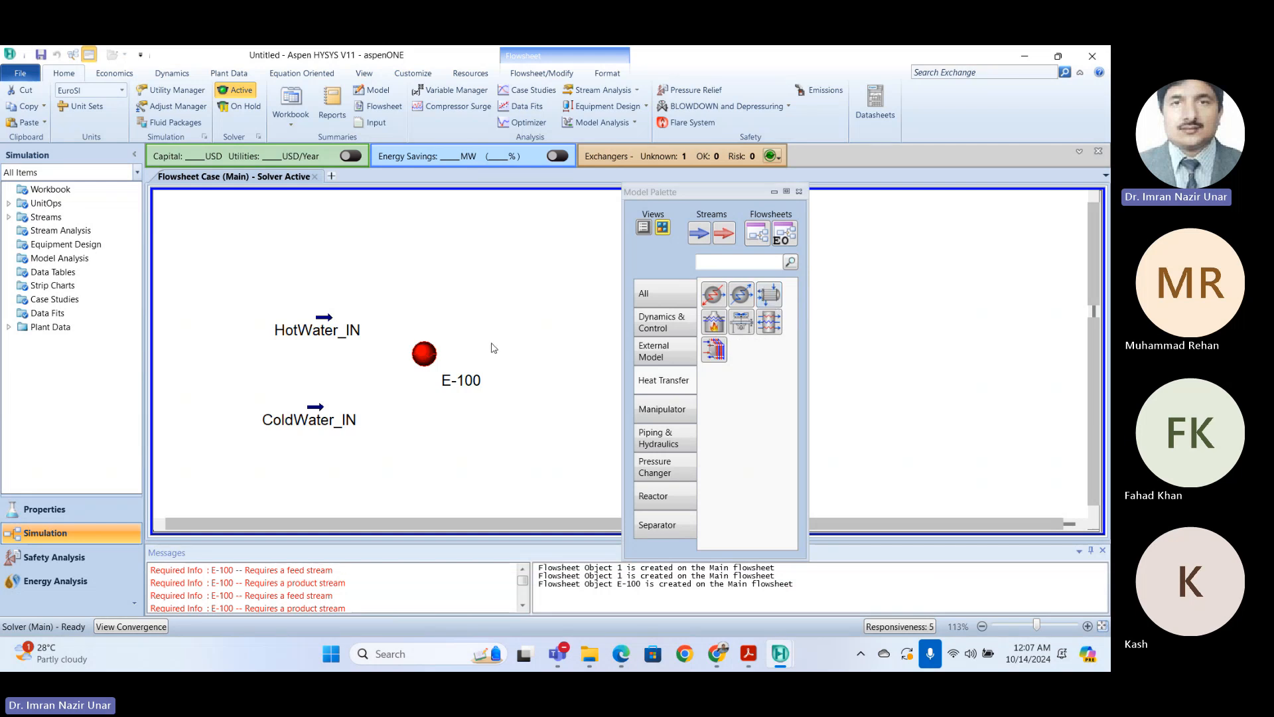
pyautogui.moveTo(434, 360)
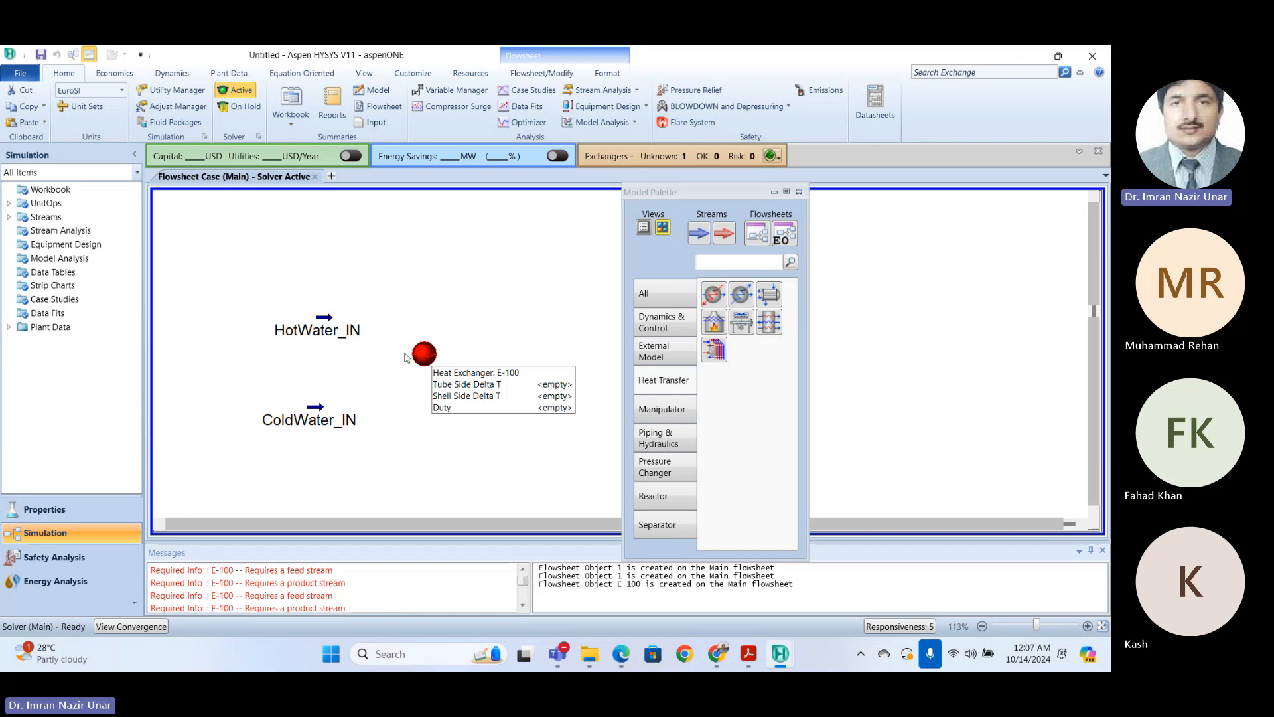
# Step: Try the shell-and-tube icon for heat exchanger E-100 and return to the default icon
pyautogui.click(425, 354)
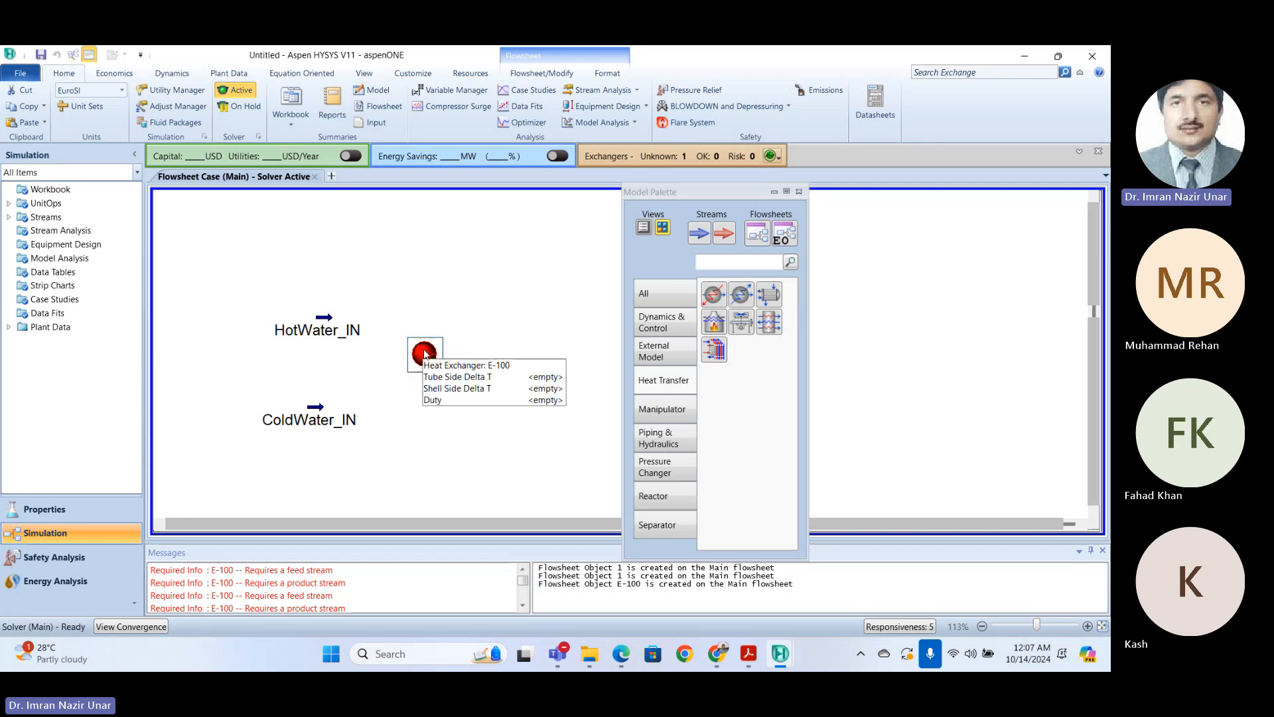
pyautogui.rightClick(425, 354)
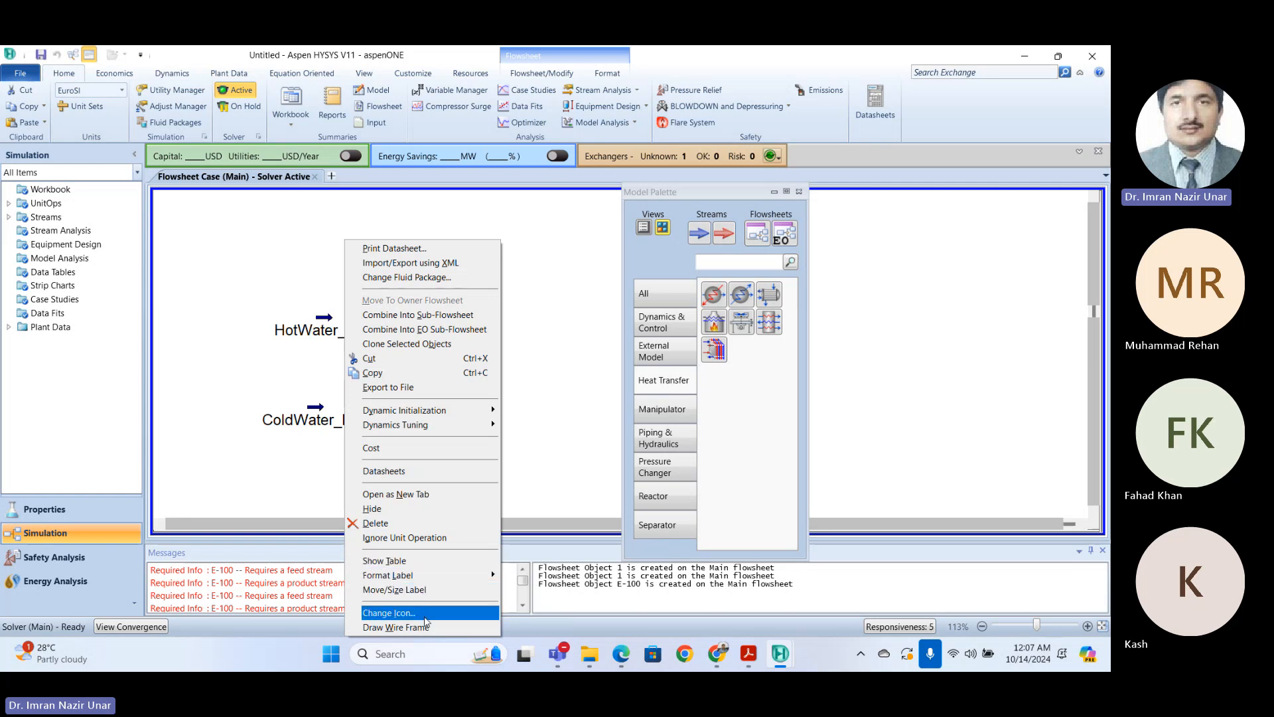
pyautogui.click(425, 613)
pyautogui.moveTo(524, 305); pyautogui.dragTo(461, 203)
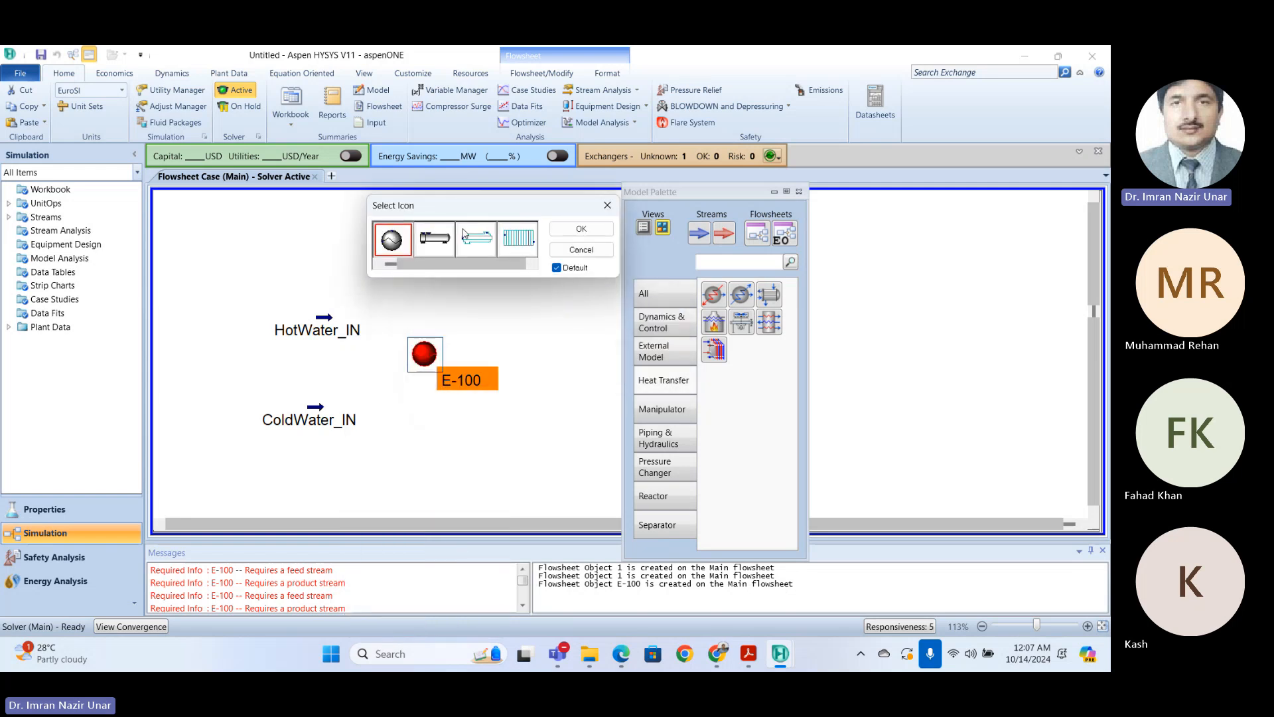
pyautogui.click(434, 245)
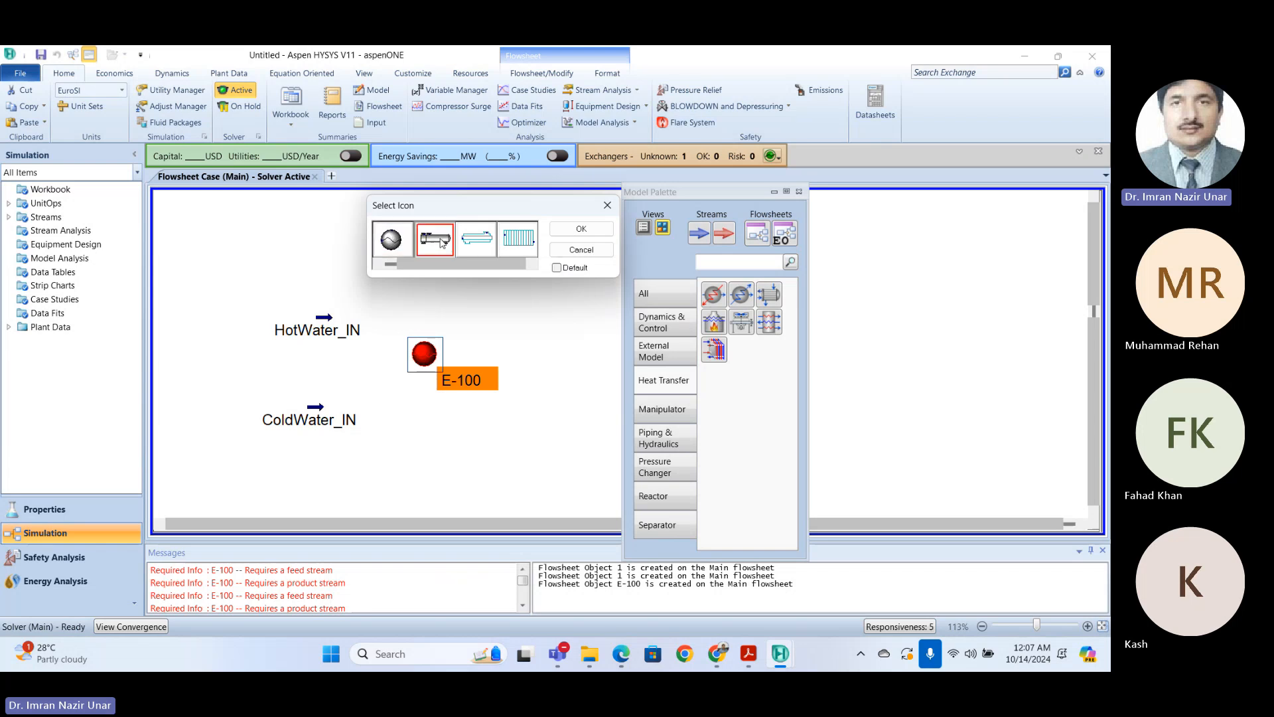
pyautogui.click(397, 238)
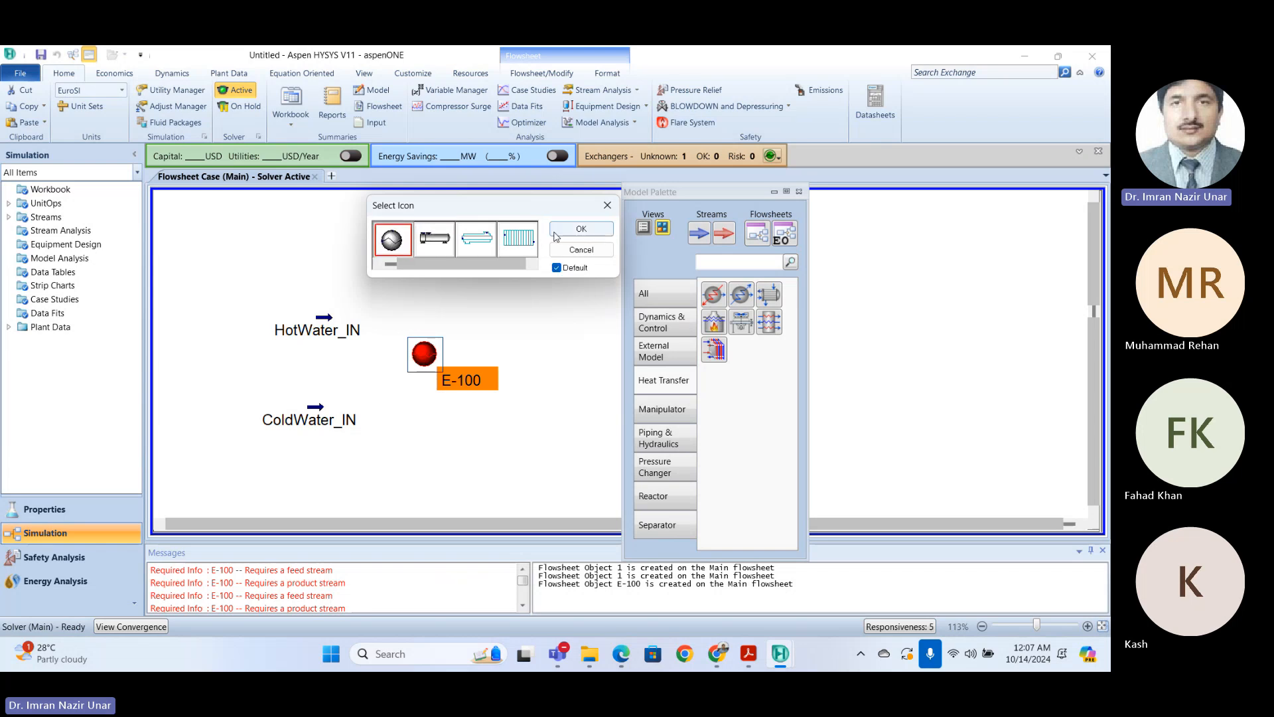
pyautogui.click(557, 231)
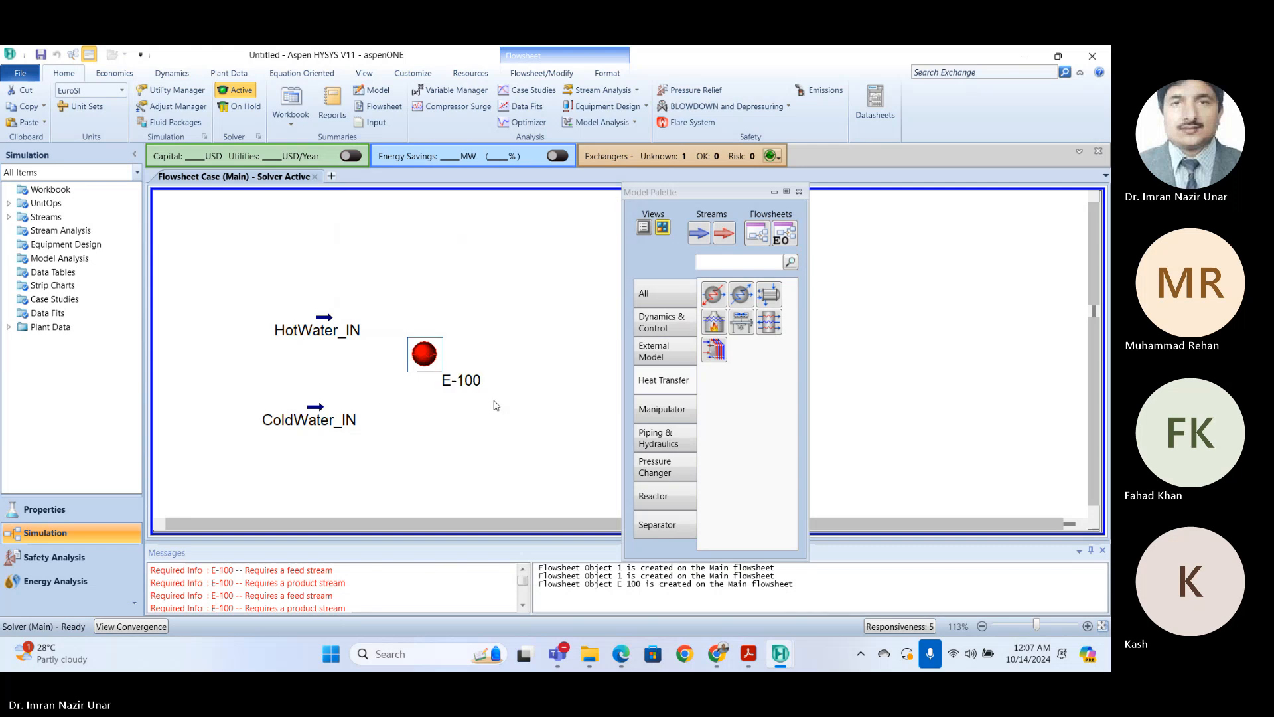
# Step: Open heat exchanger E-100 and connect HotWater_IN as the tube side inlet and ColdWater_IN as the shell side inlet
pyautogui.doubleClick(428, 357)
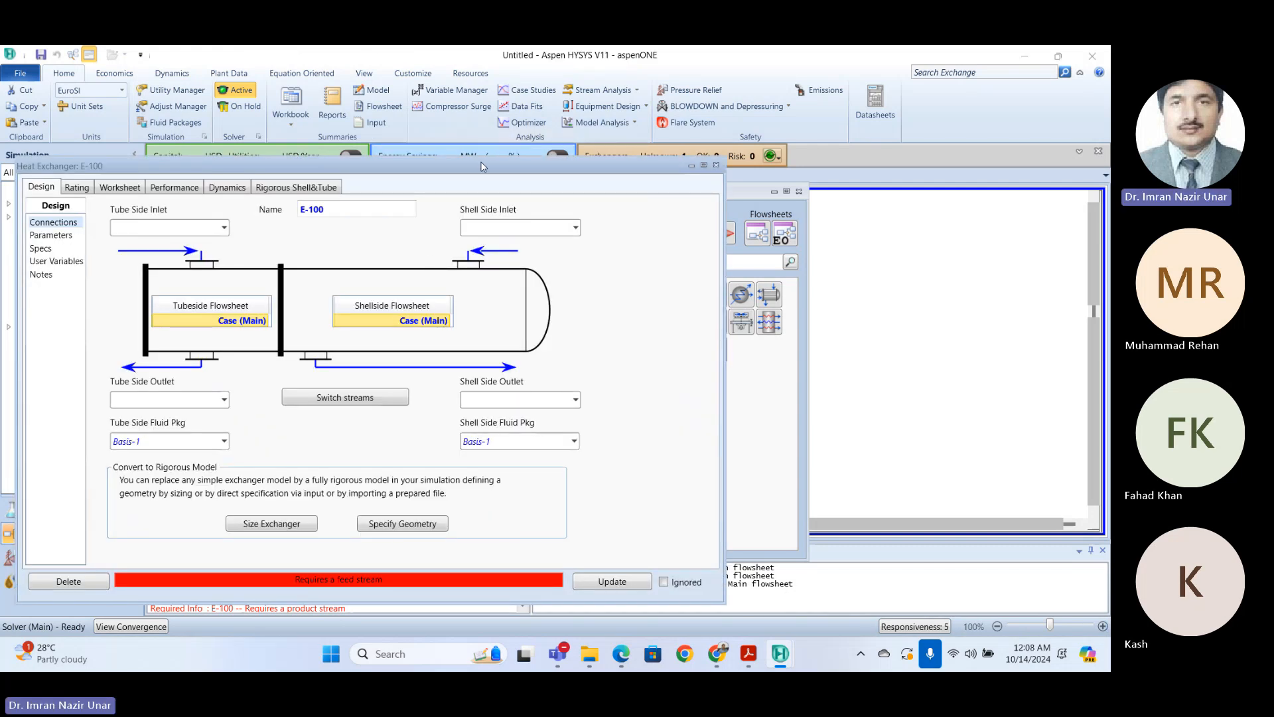
pyautogui.moveTo(481, 161); pyautogui.dragTo(663, 131)
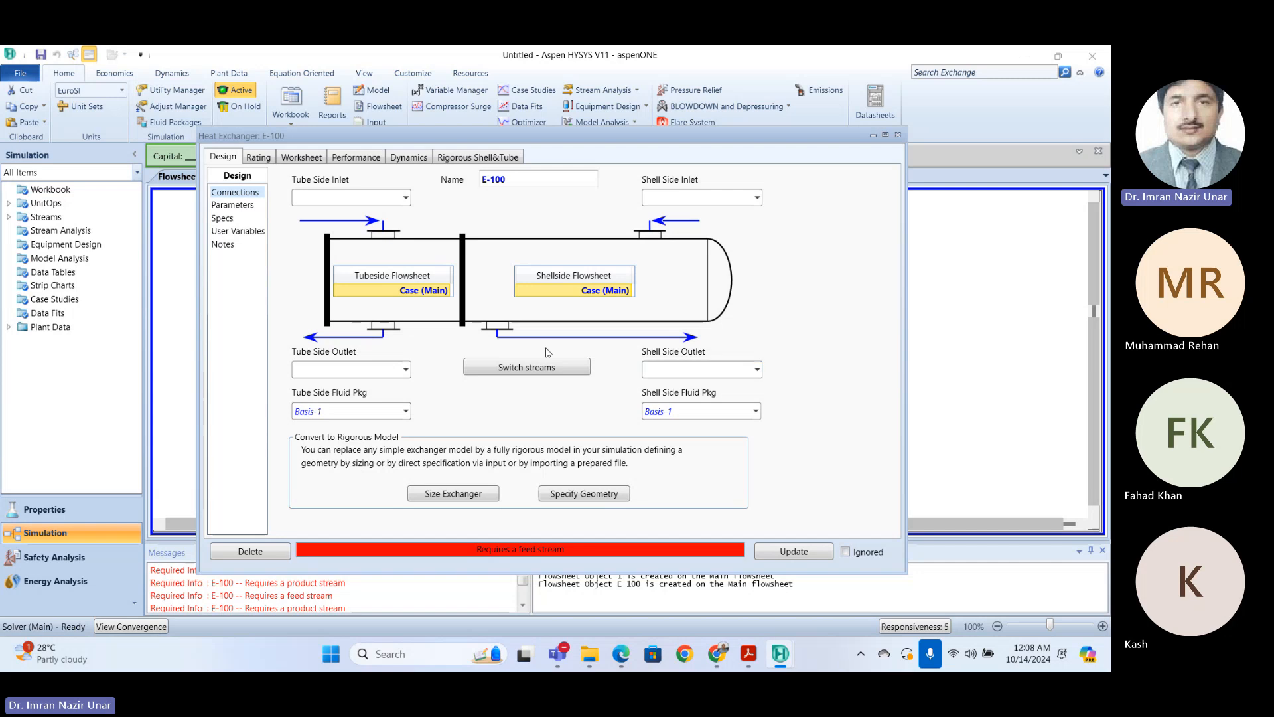
pyautogui.click(405, 197)
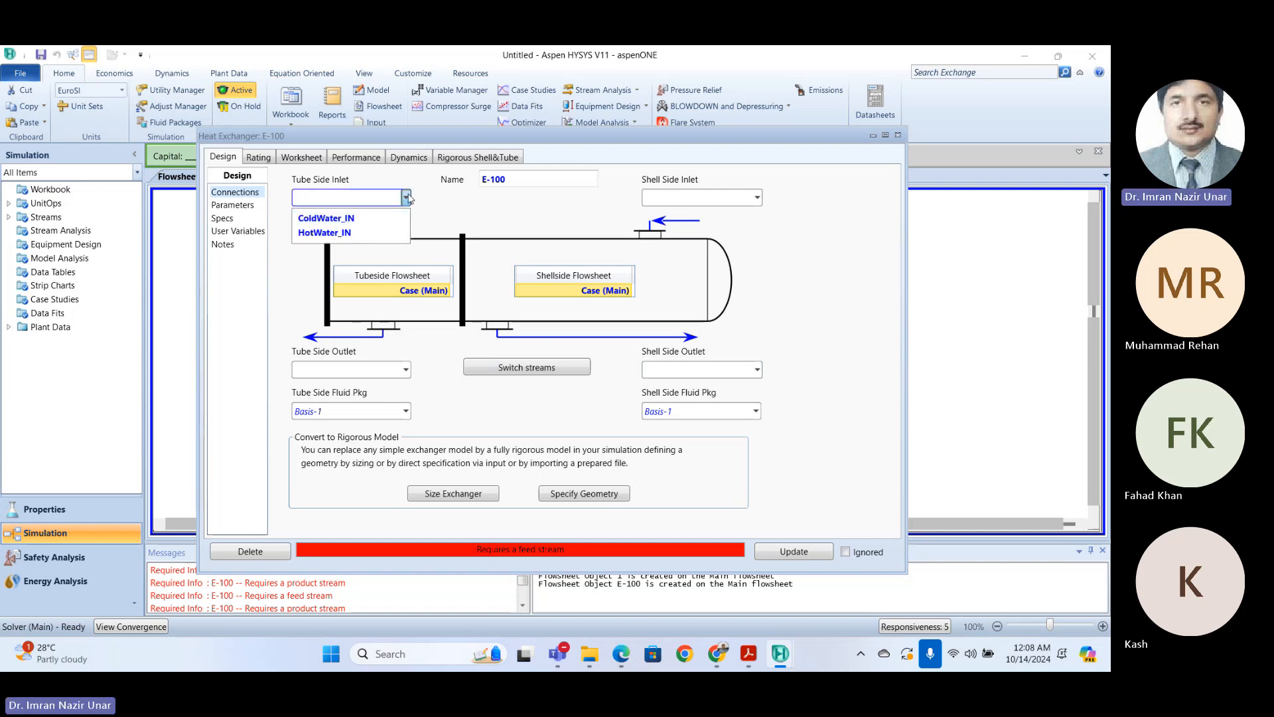
pyautogui.click(406, 197)
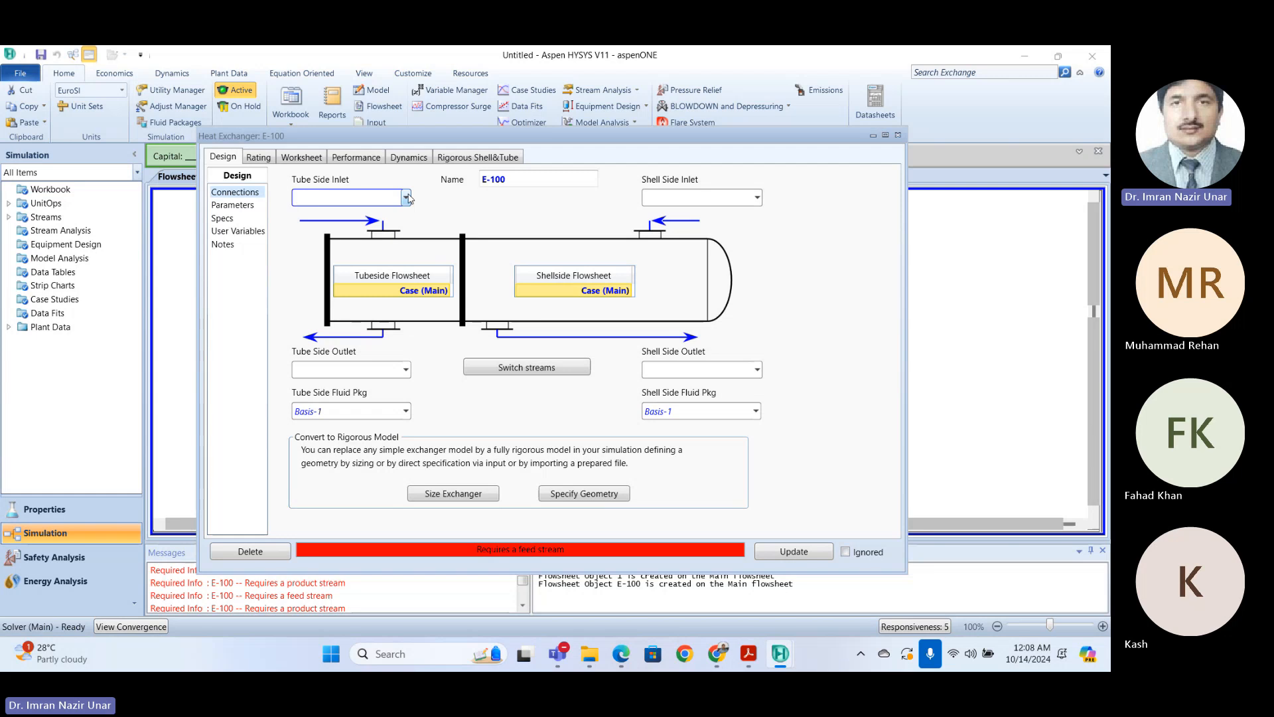
pyautogui.click(406, 197)
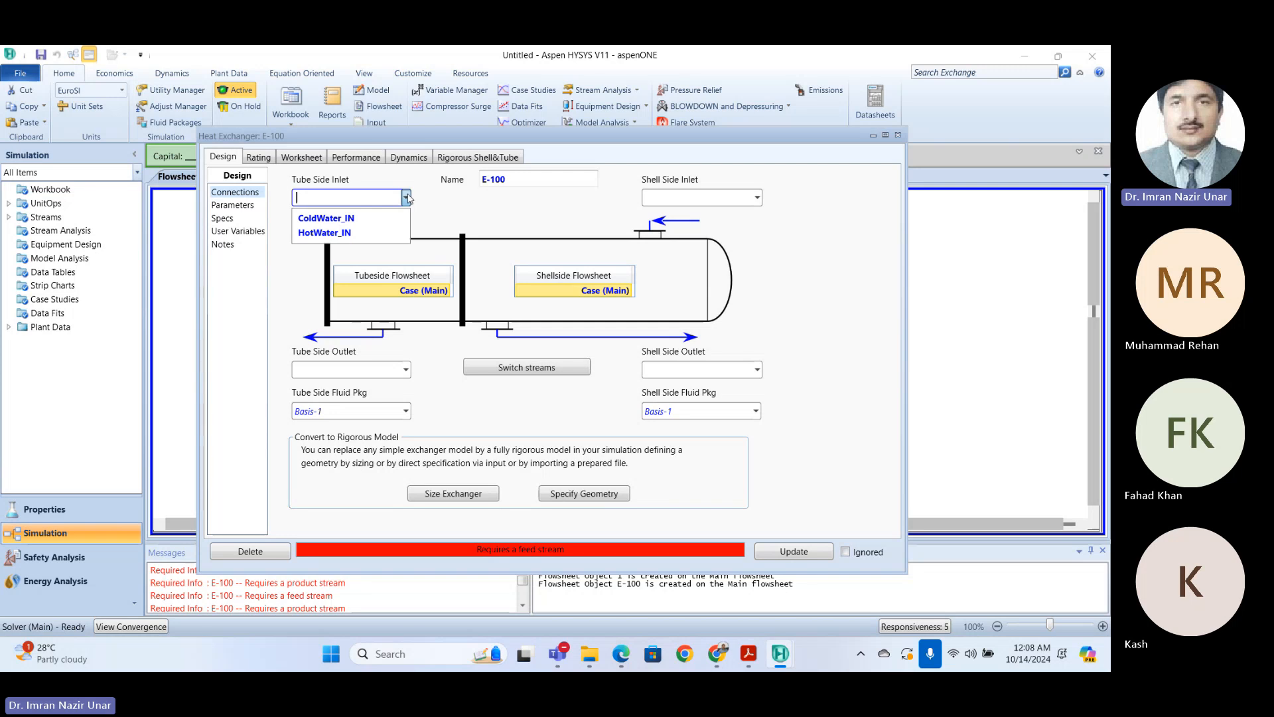
pyautogui.click(341, 232)
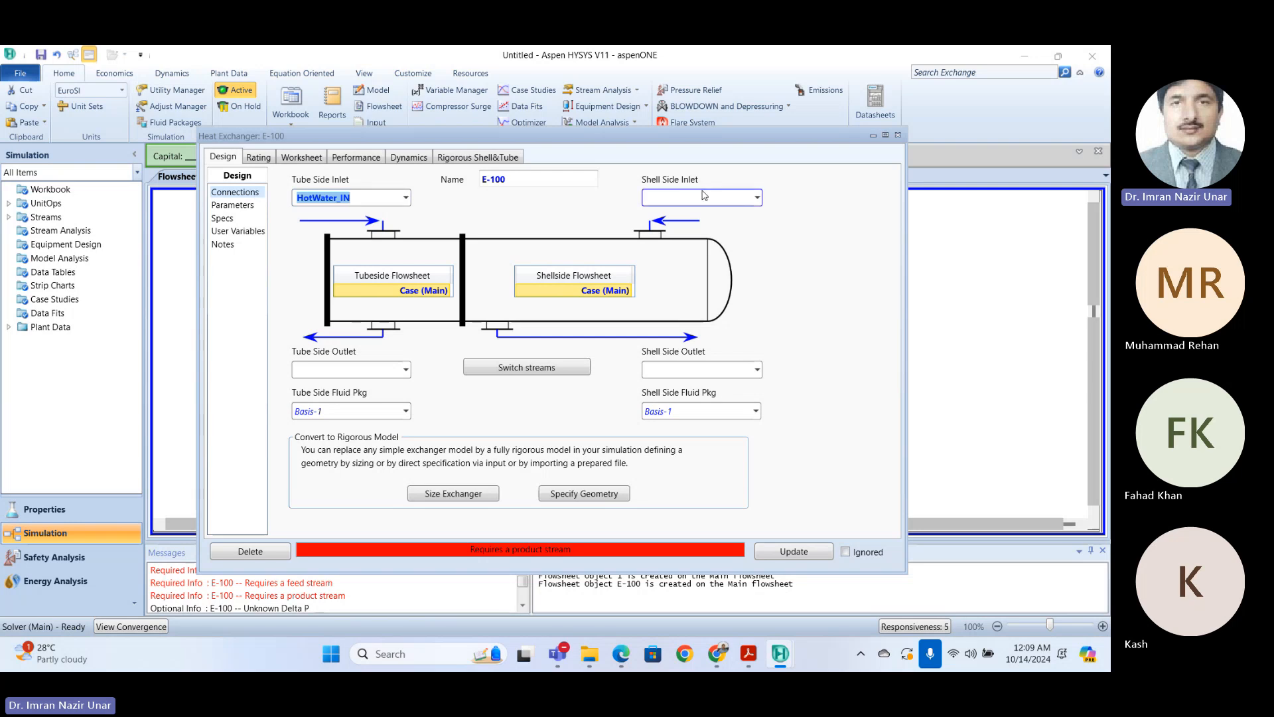
pyautogui.click(757, 198)
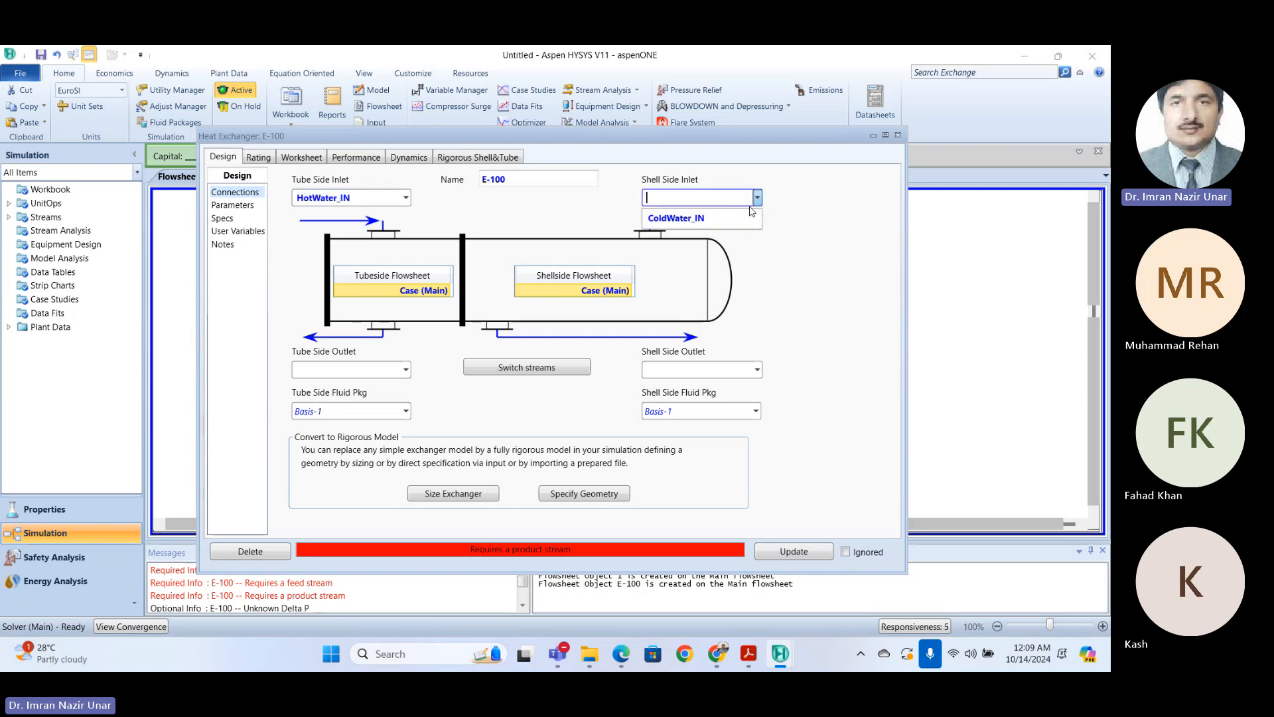
pyautogui.click(698, 219)
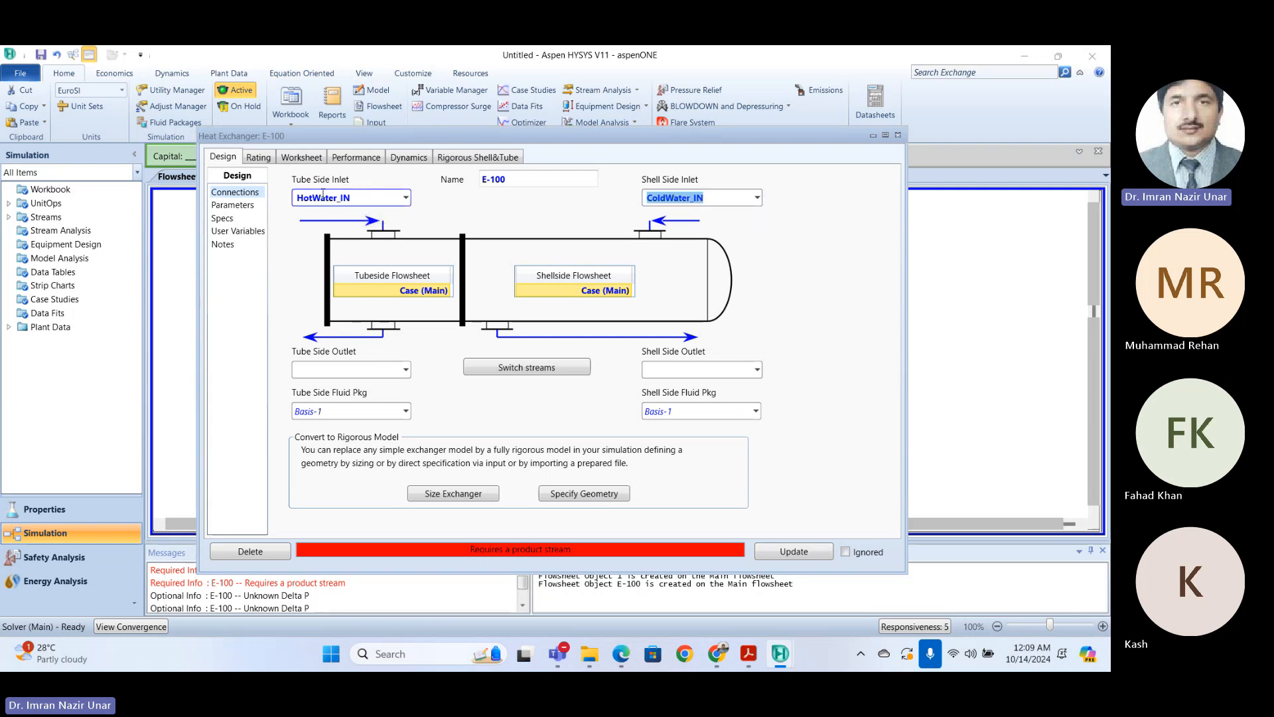
# Step: Create HotWater_OUT as the tube side outlet and ColdWater_OUT as the shell side outlet of E-100
pyautogui.click(371, 367)
pyautogui.click(365, 366)
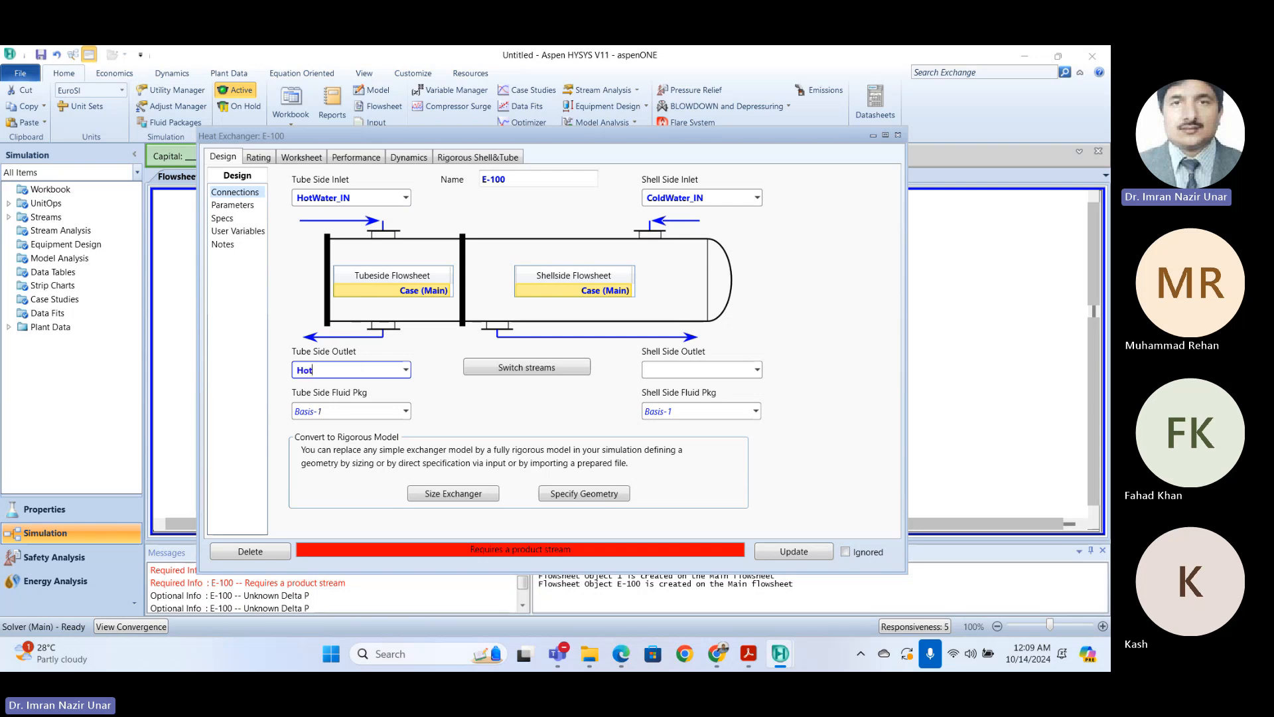
pyautogui.write('HotWater_OUT')
pyautogui.press('Return')
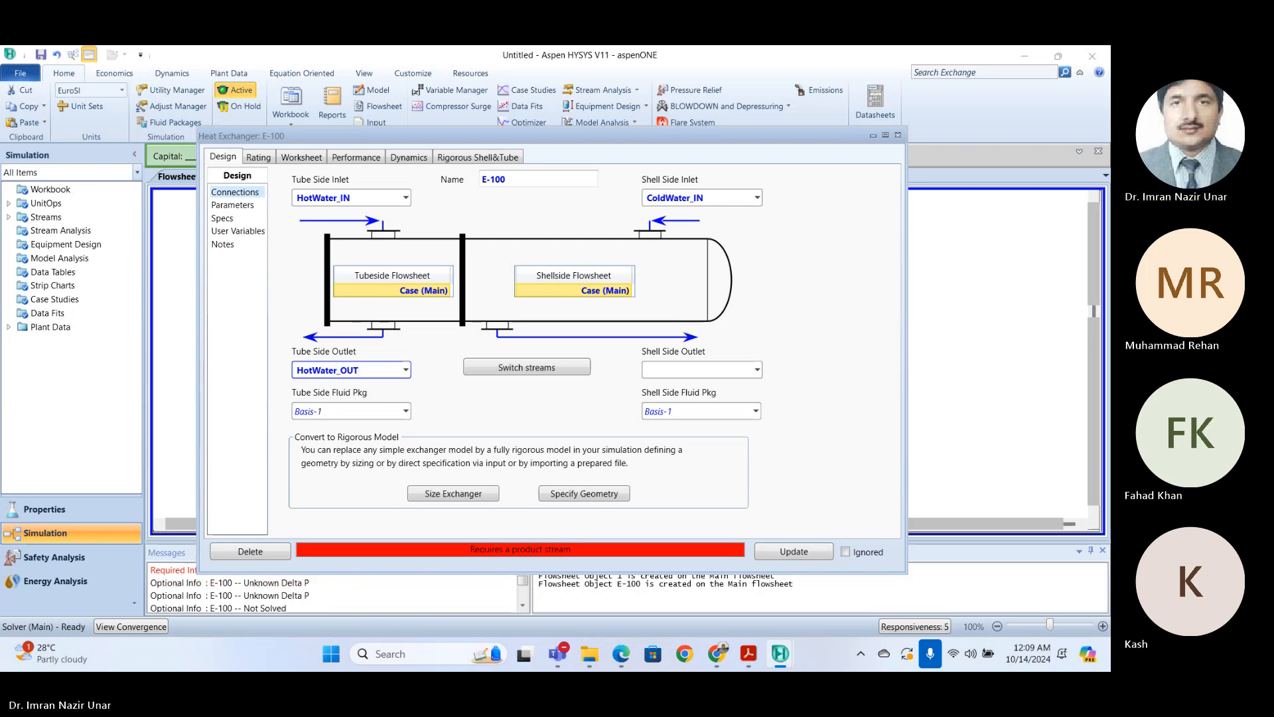
pyautogui.click(682, 370)
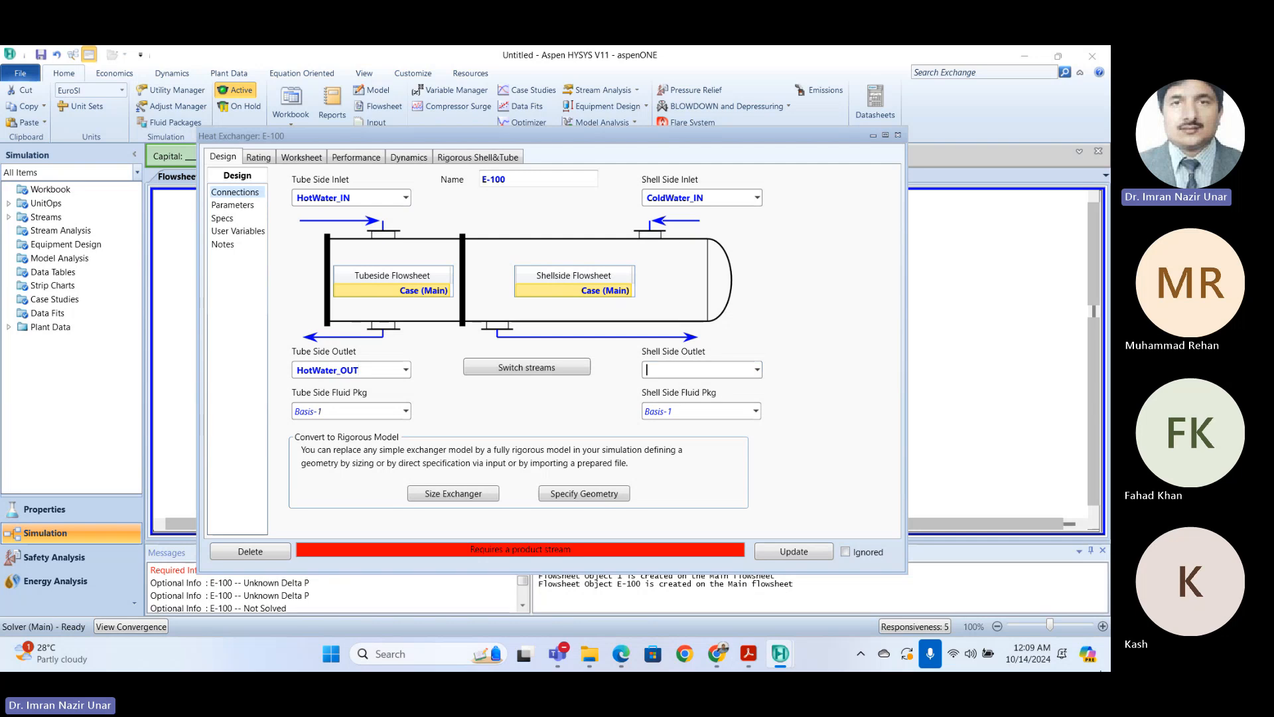
pyautogui.write('ColdWater_OUT')
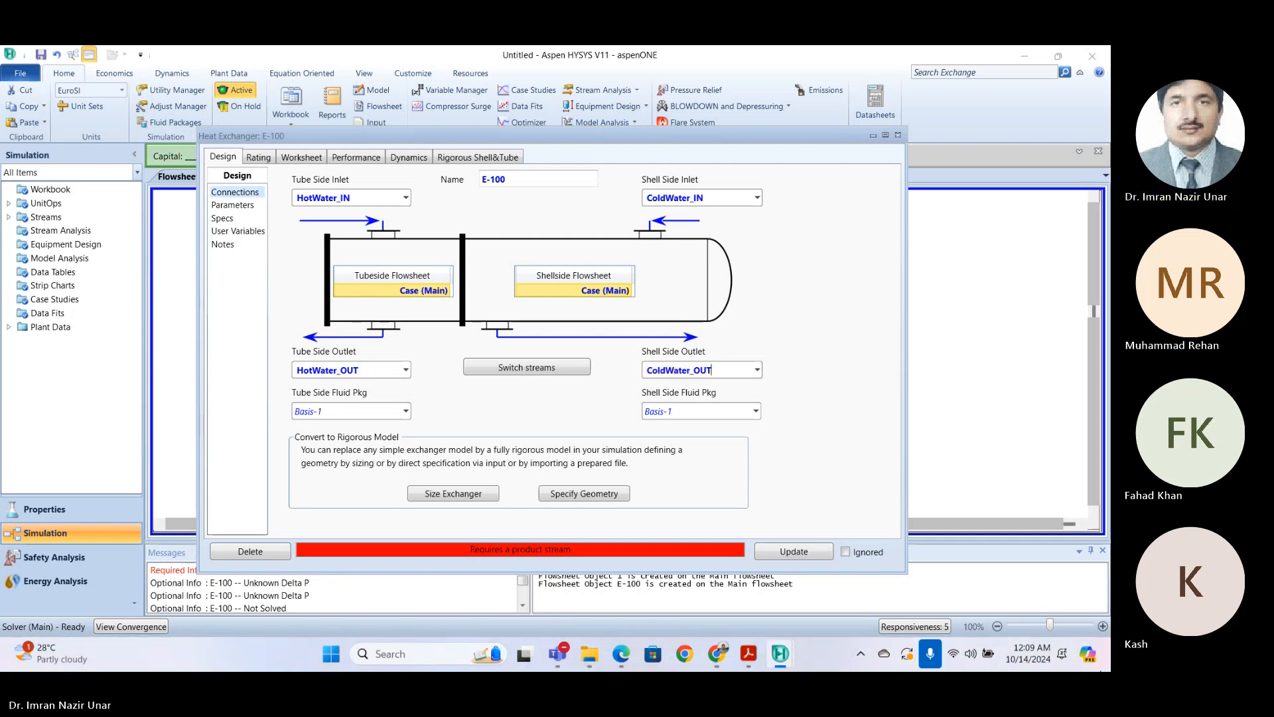
pyautogui.press('Return')
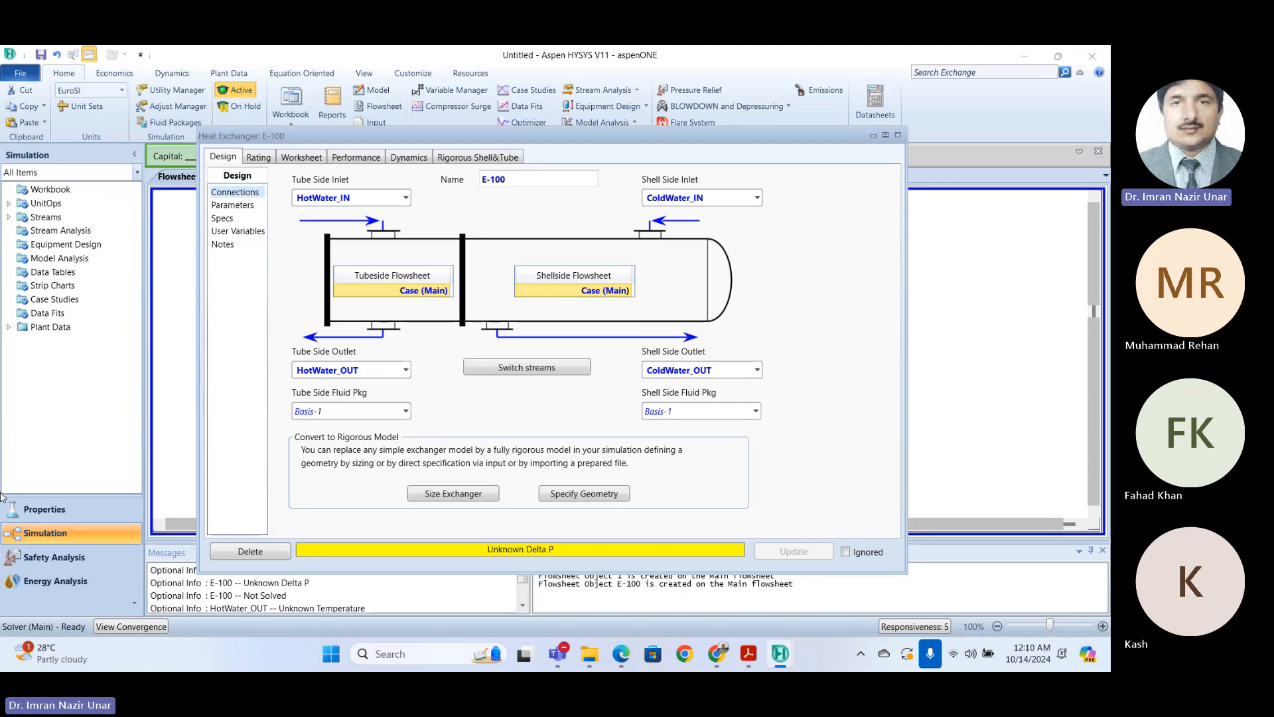
# Step: Try the Simple Weighted model in the design parameters of E-100 and return to Simple End Point
pyautogui.click(236, 205)
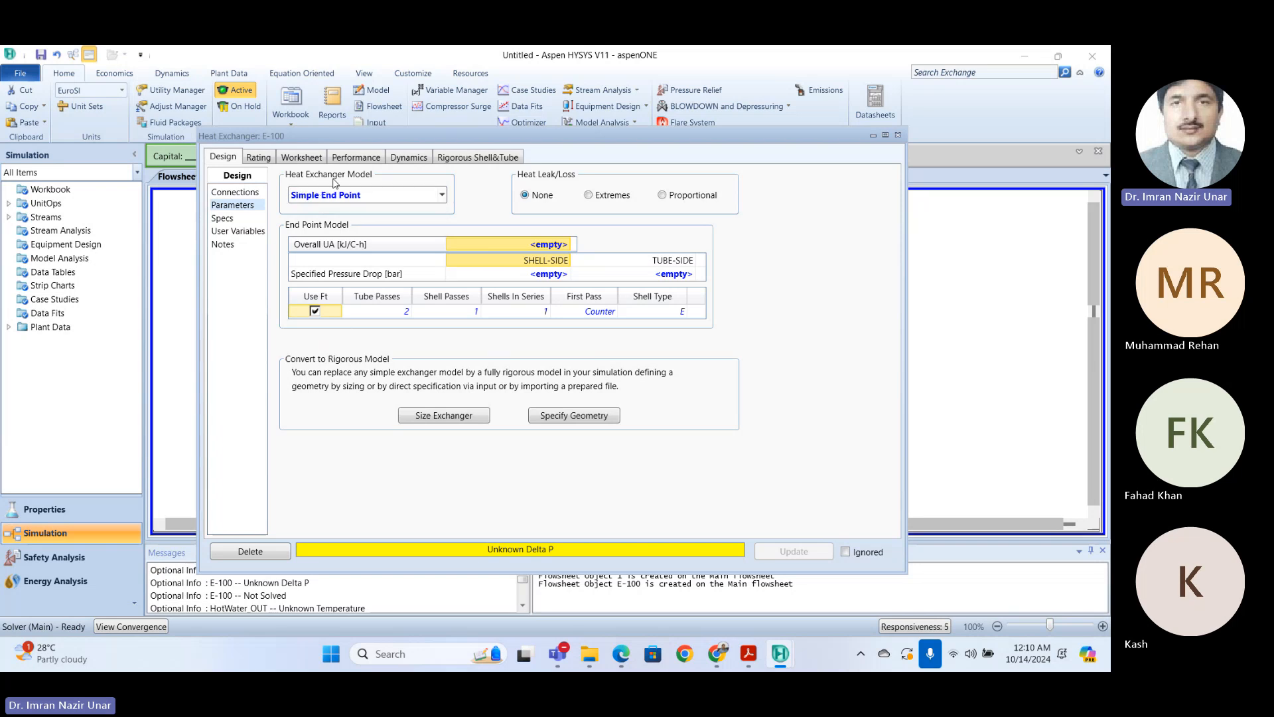
pyautogui.click(442, 194)
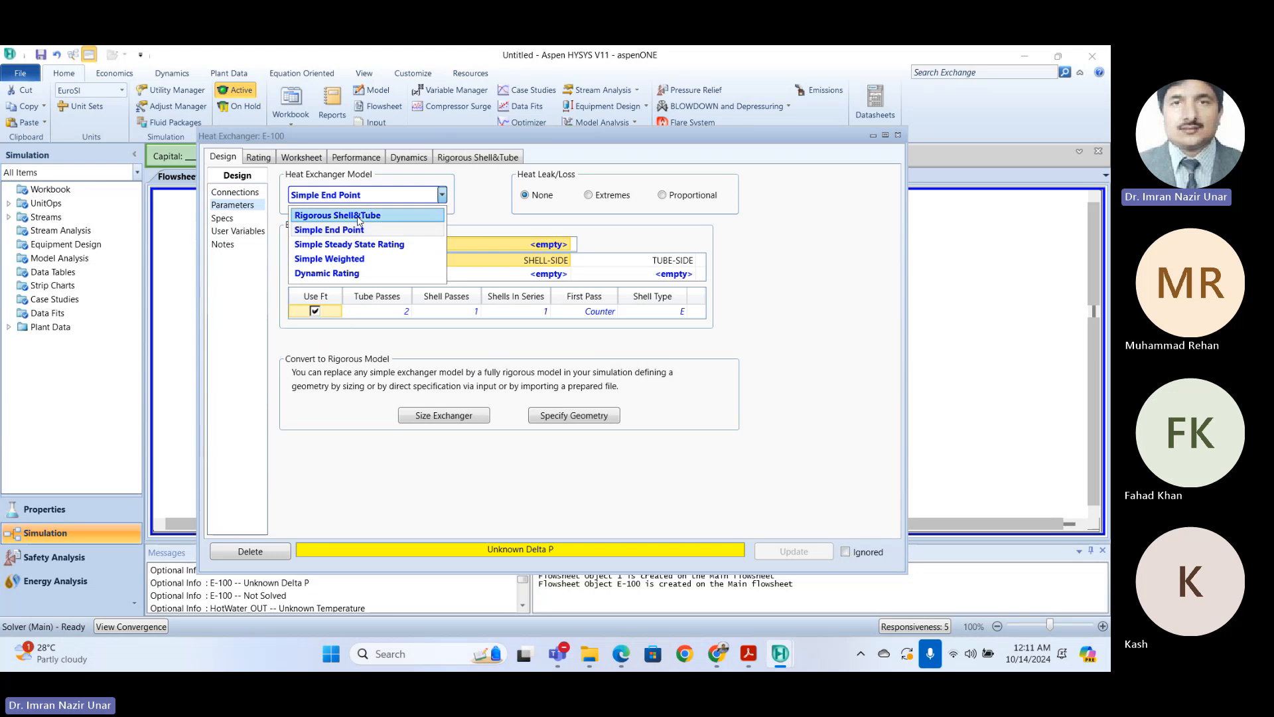
pyautogui.click(351, 264)
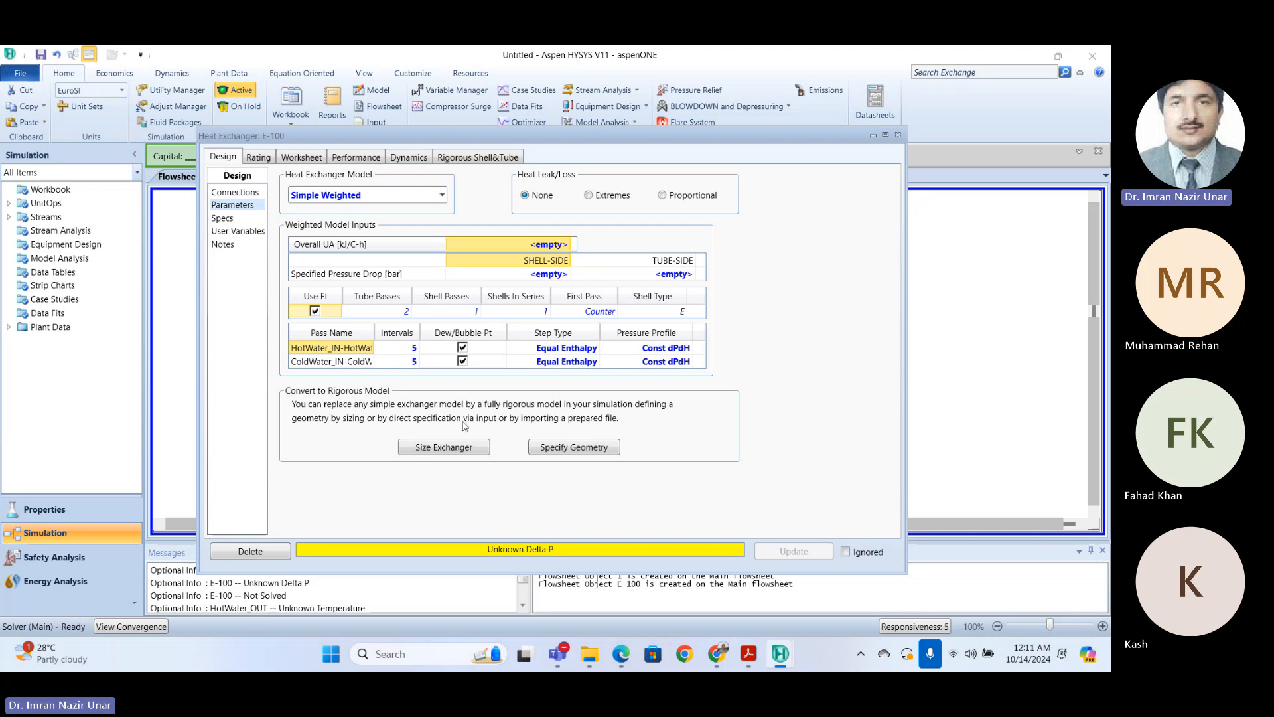
pyautogui.click(395, 195)
pyautogui.click(350, 230)
pyautogui.click(410, 196)
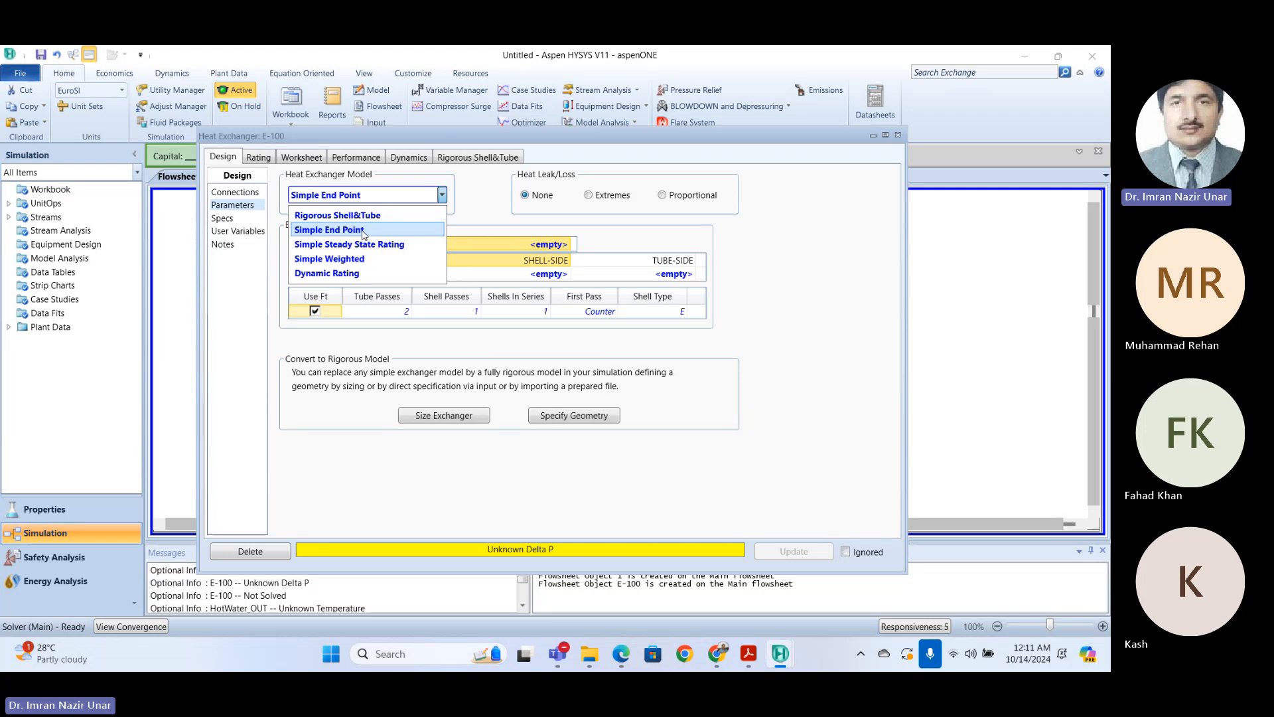
pyautogui.click(751, 252)
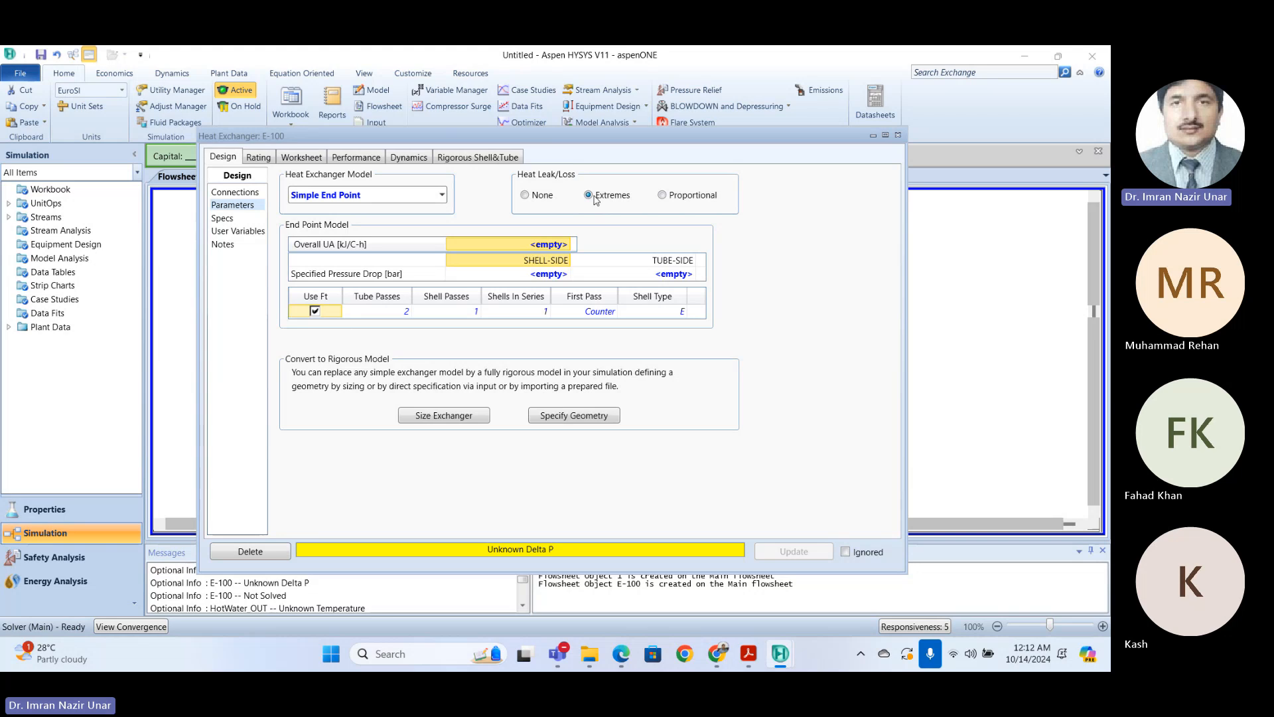
# Step: Set the heat leak/loss of E-100 to None and specify 0 bar pressure drop for the shell and tube sides
pyautogui.click(536, 198)
pyautogui.click(531, 276)
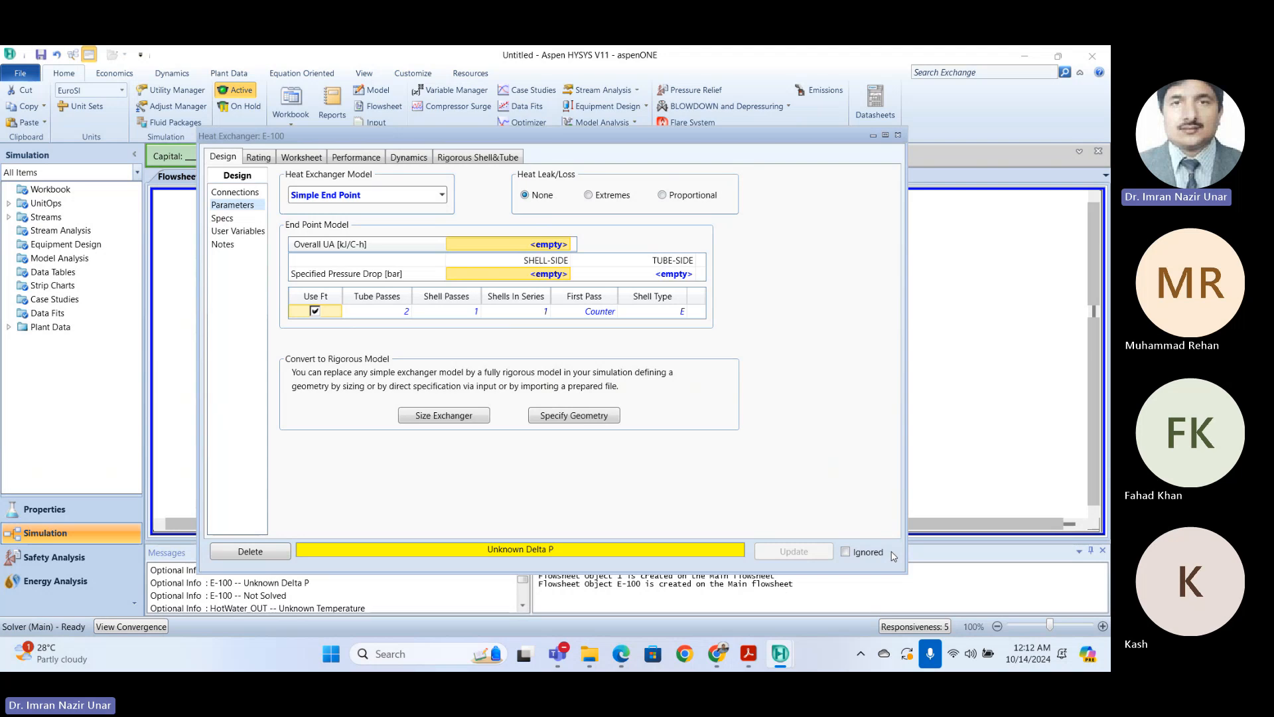
pyautogui.write('0')
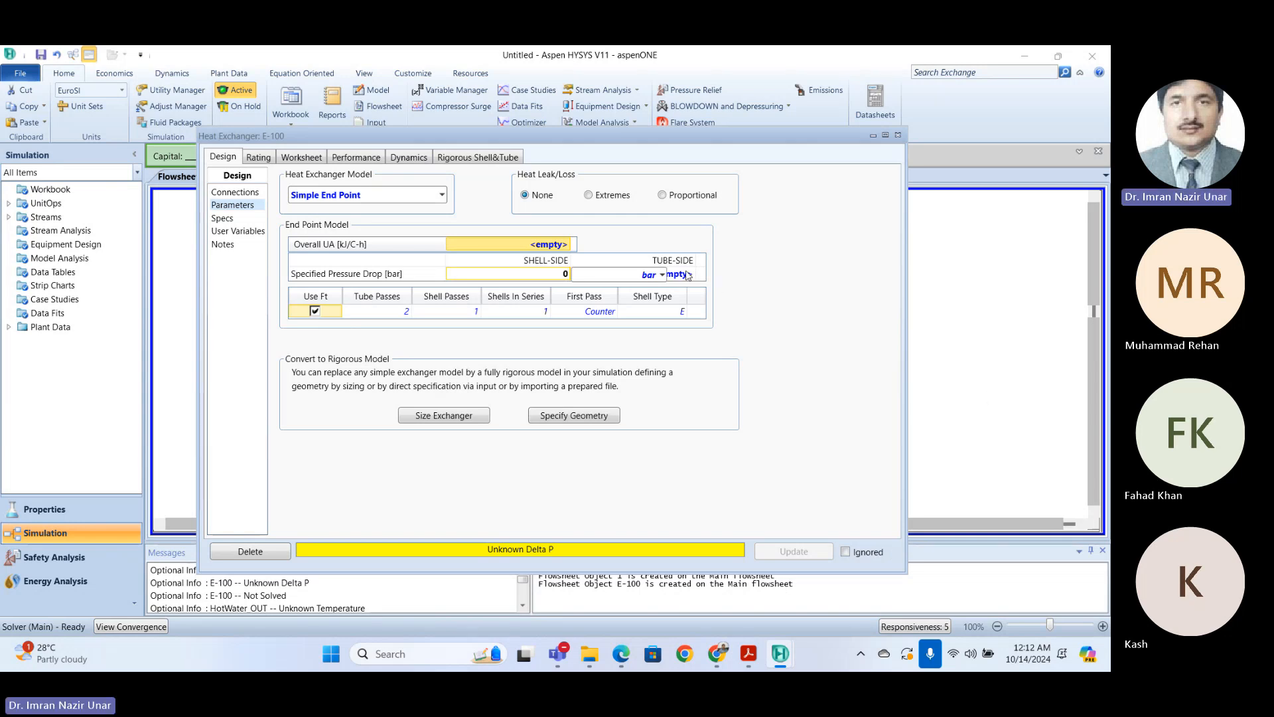
pyautogui.press('Return')
pyautogui.write('0')
pyautogui.press('Return')
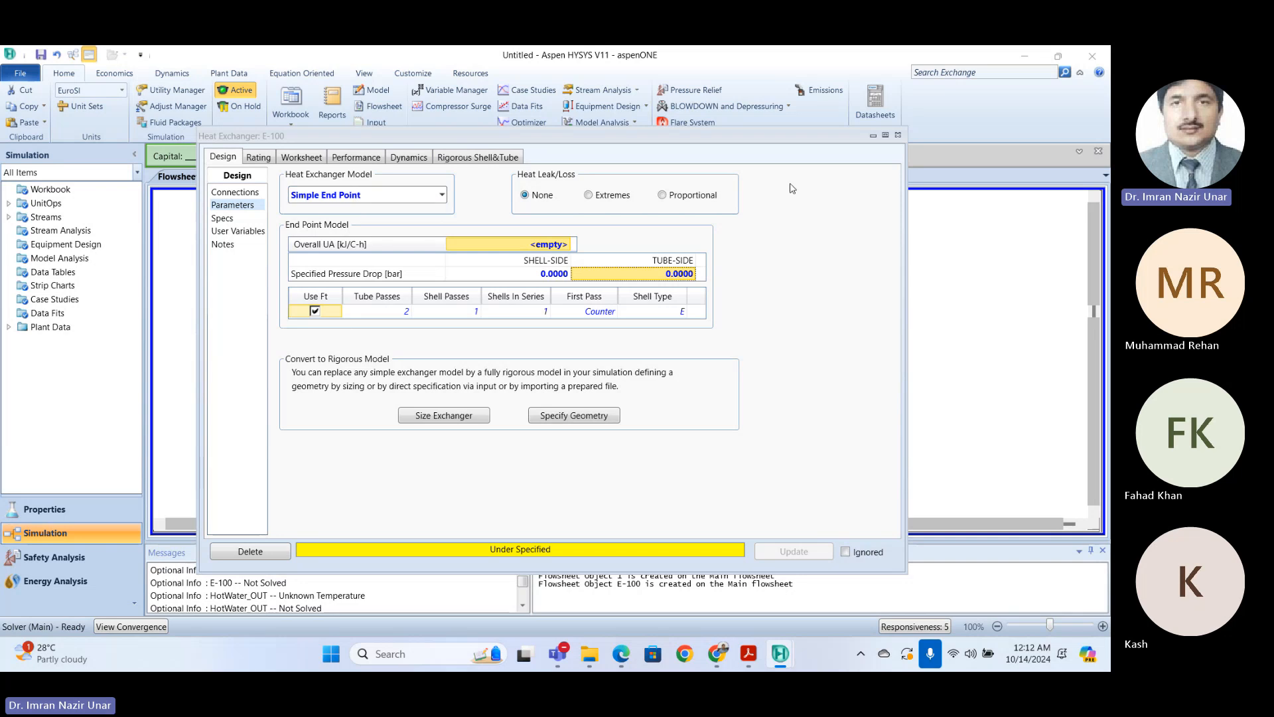
pyautogui.click(418, 199)
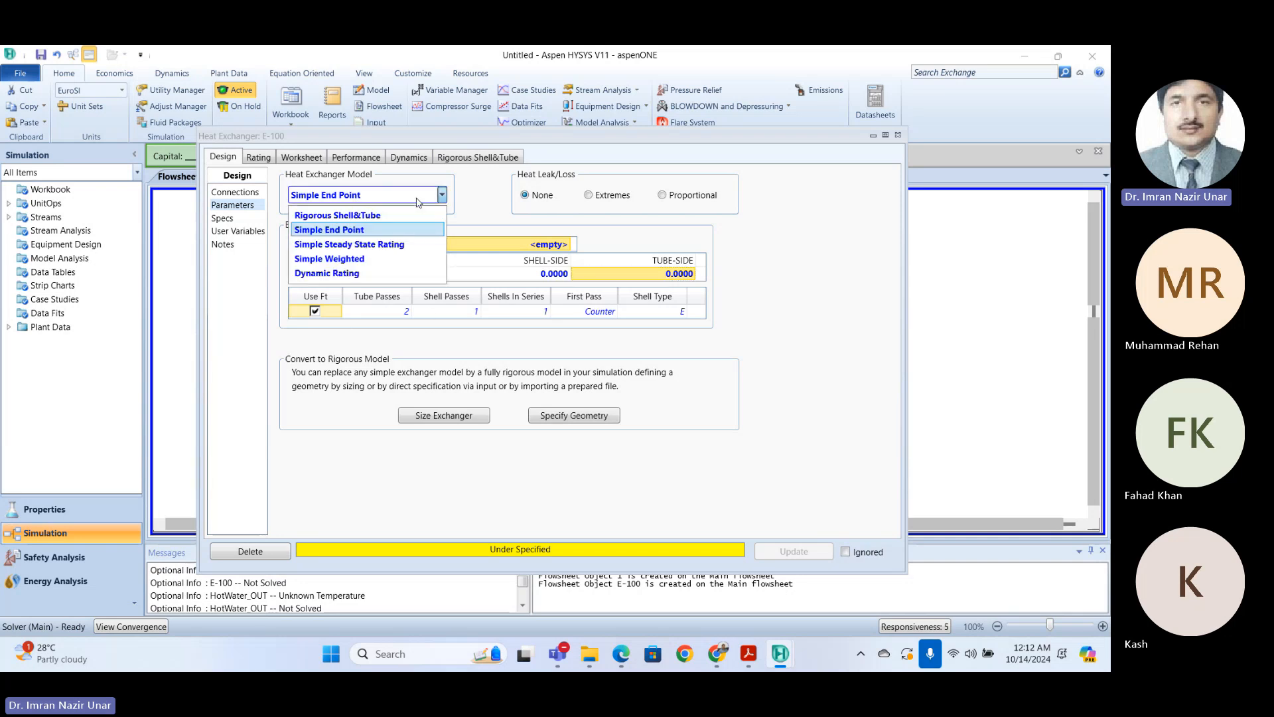
pyautogui.click(418, 199)
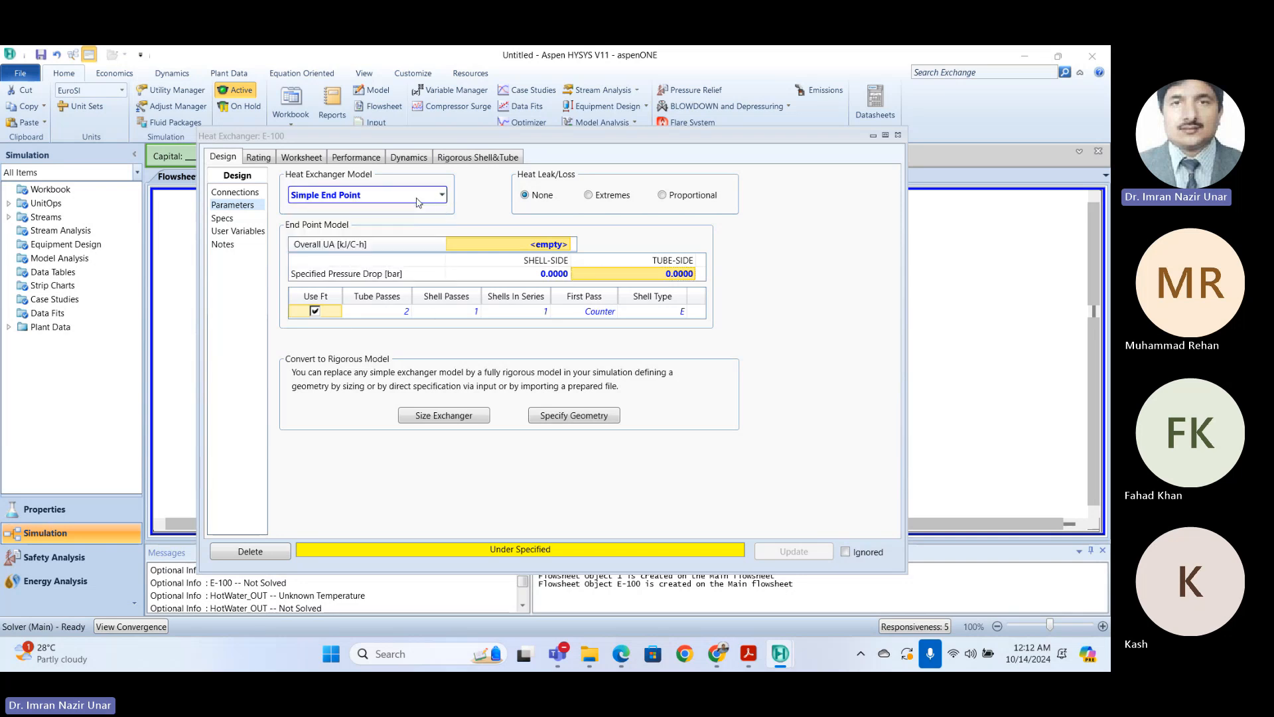
# Step: Set the specified pressure drop of E-100 to 0.02 bar on both the shell side and the tube side
pyautogui.click(549, 275)
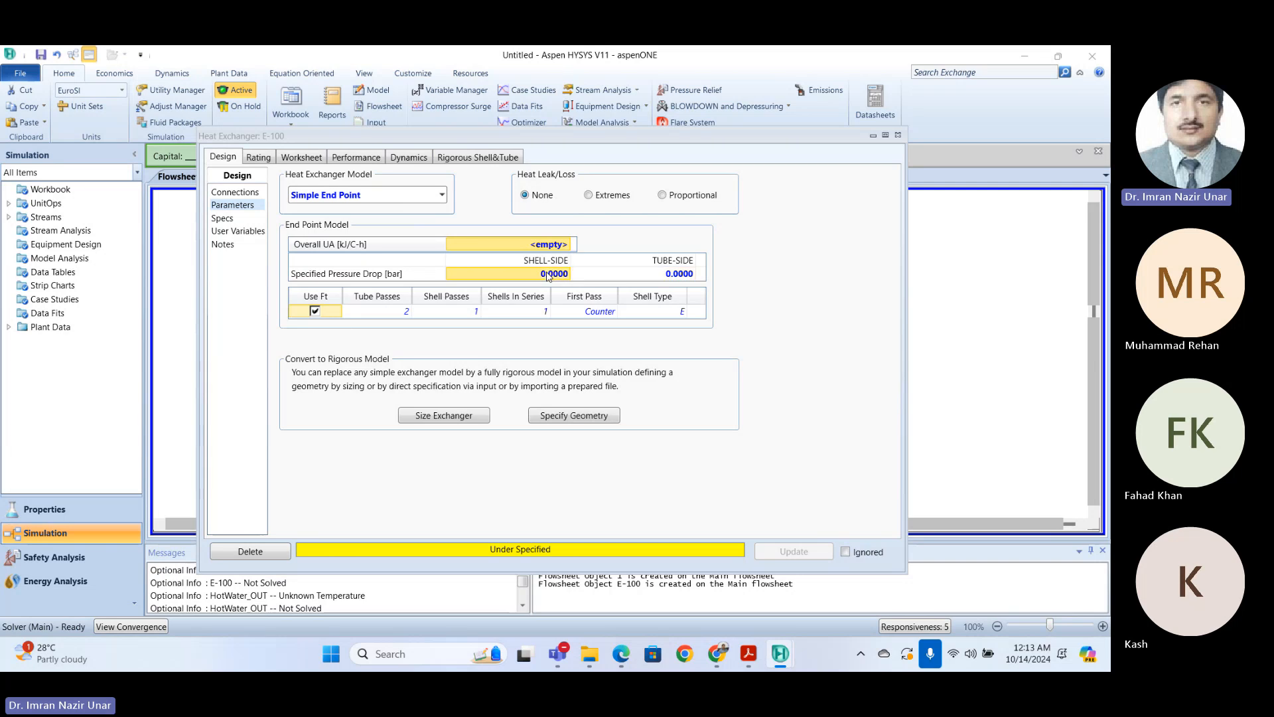
pyautogui.write('0.0')
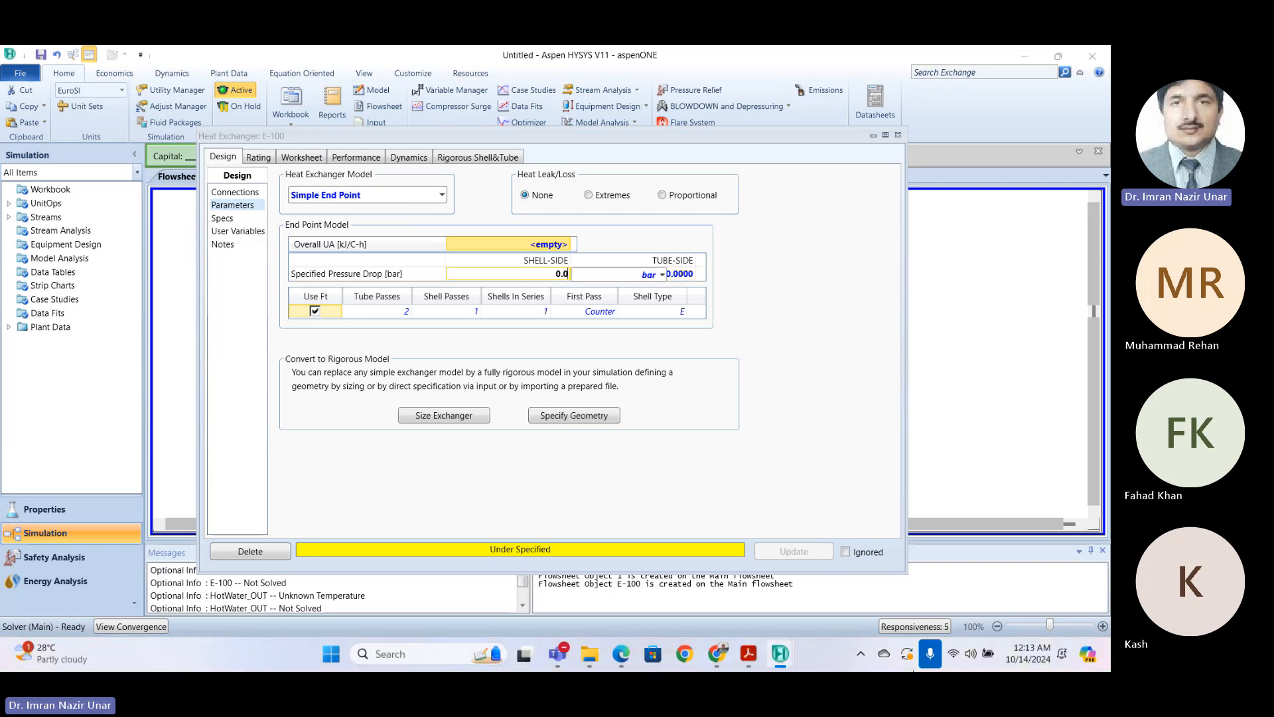
pyautogui.write('2')
pyautogui.press('Return')
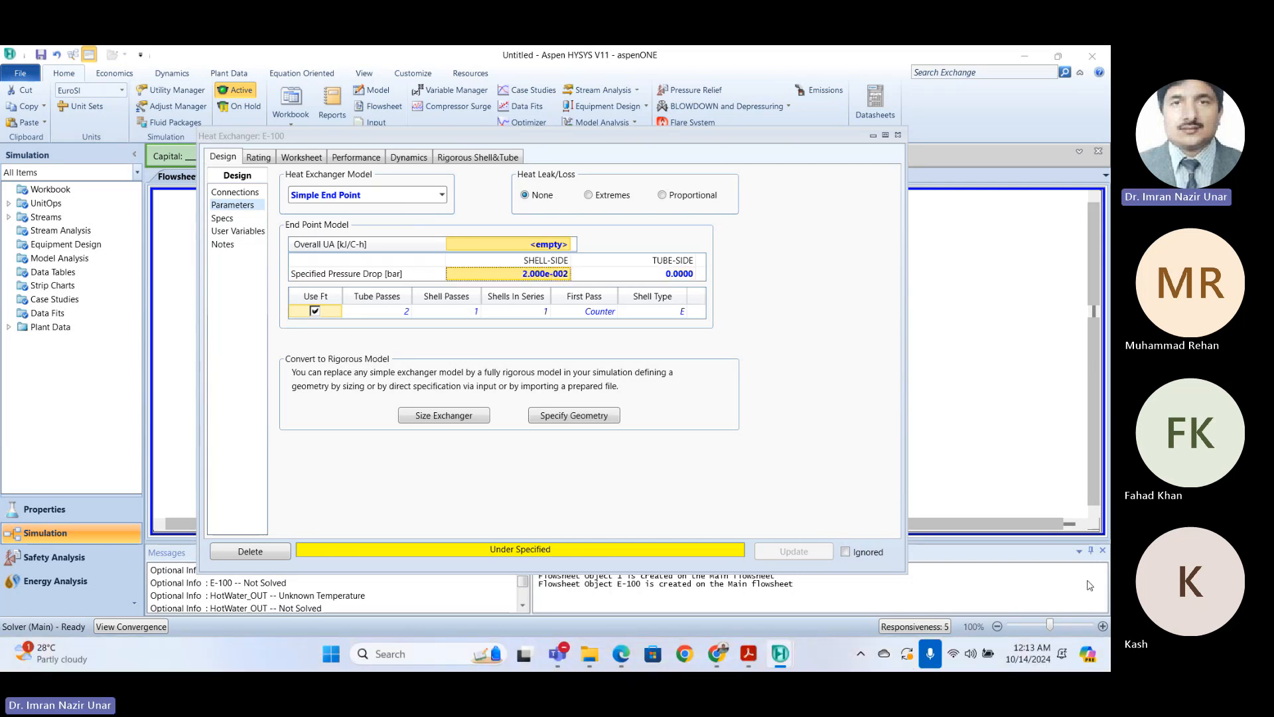
pyautogui.click(647, 282)
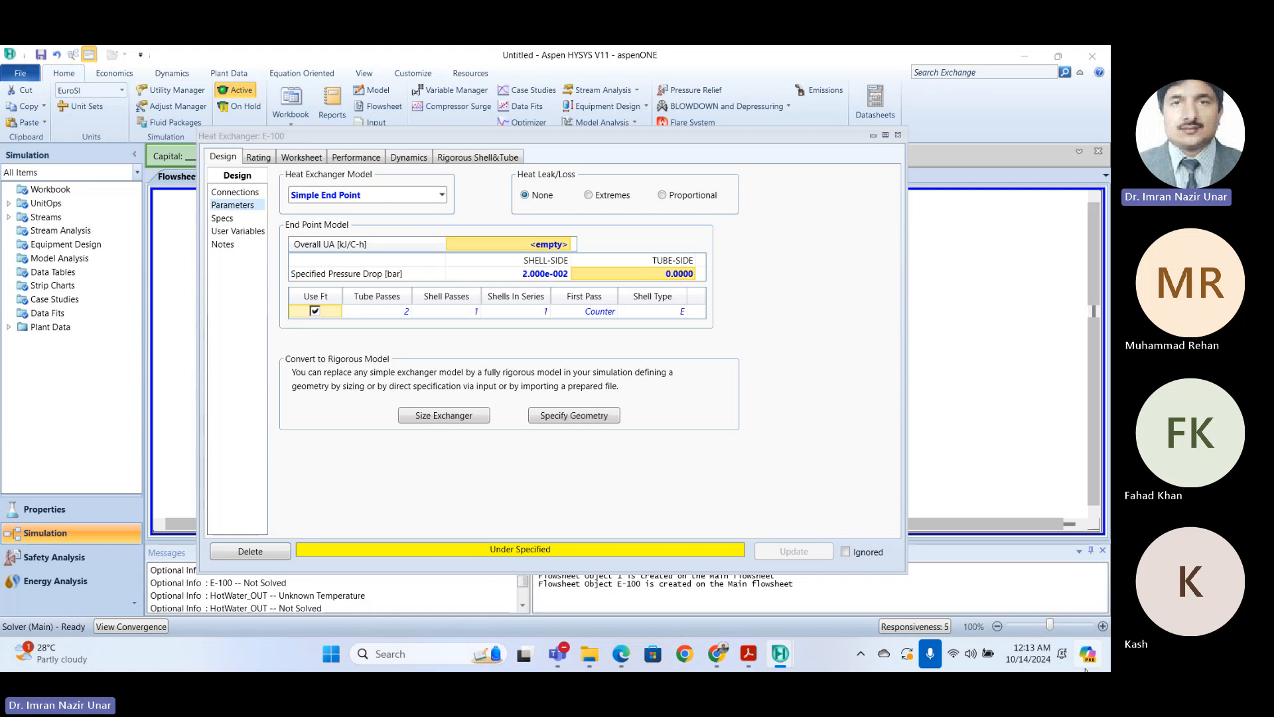
pyautogui.write('0.2')
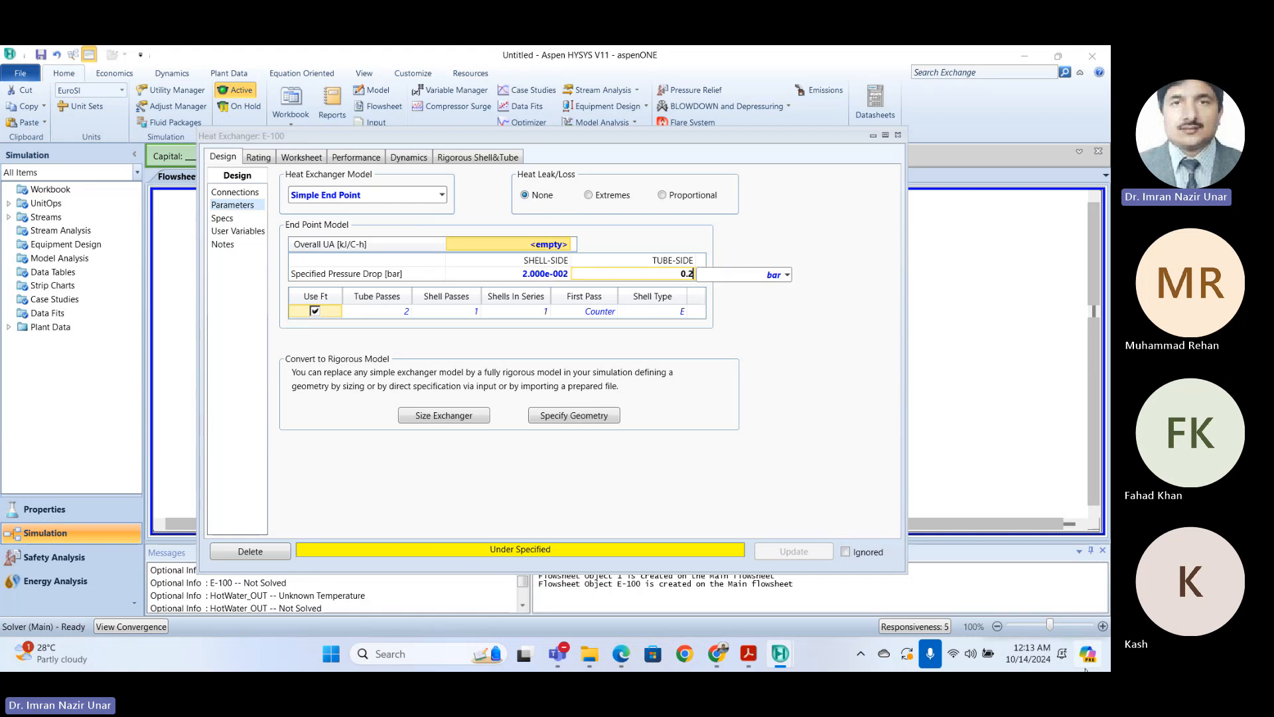
pyautogui.press('BackSpace')
pyautogui.write('02')
pyautogui.press('Return')
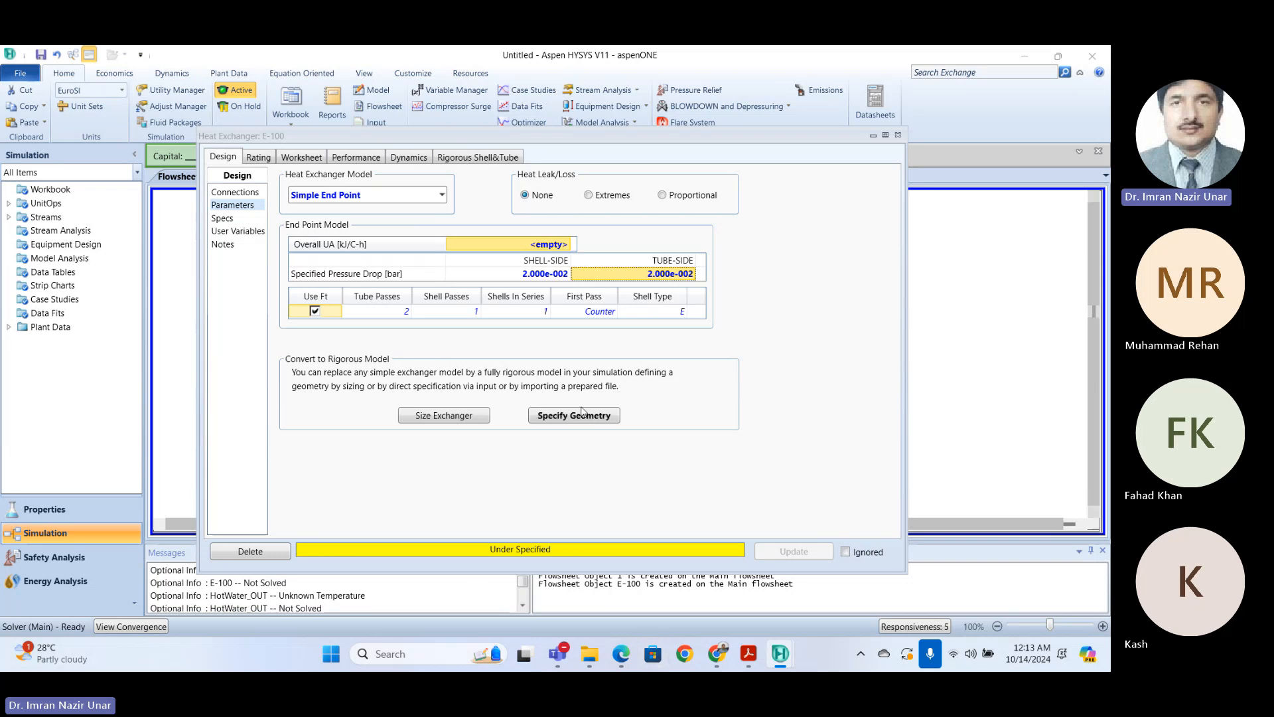
# Step: Examine the tube passes, shell passes, shells in series, first pass and shell type options of E-100
pyautogui.click(401, 312)
pyautogui.click(458, 313)
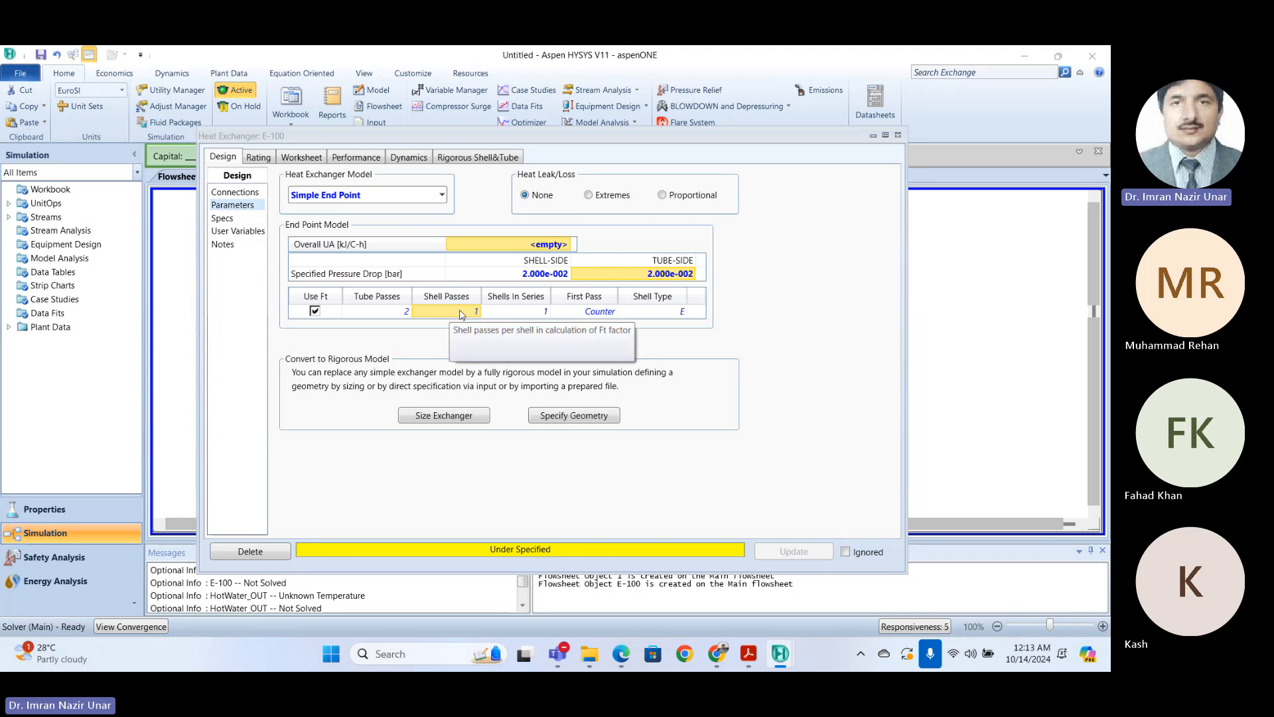
pyautogui.click(532, 313)
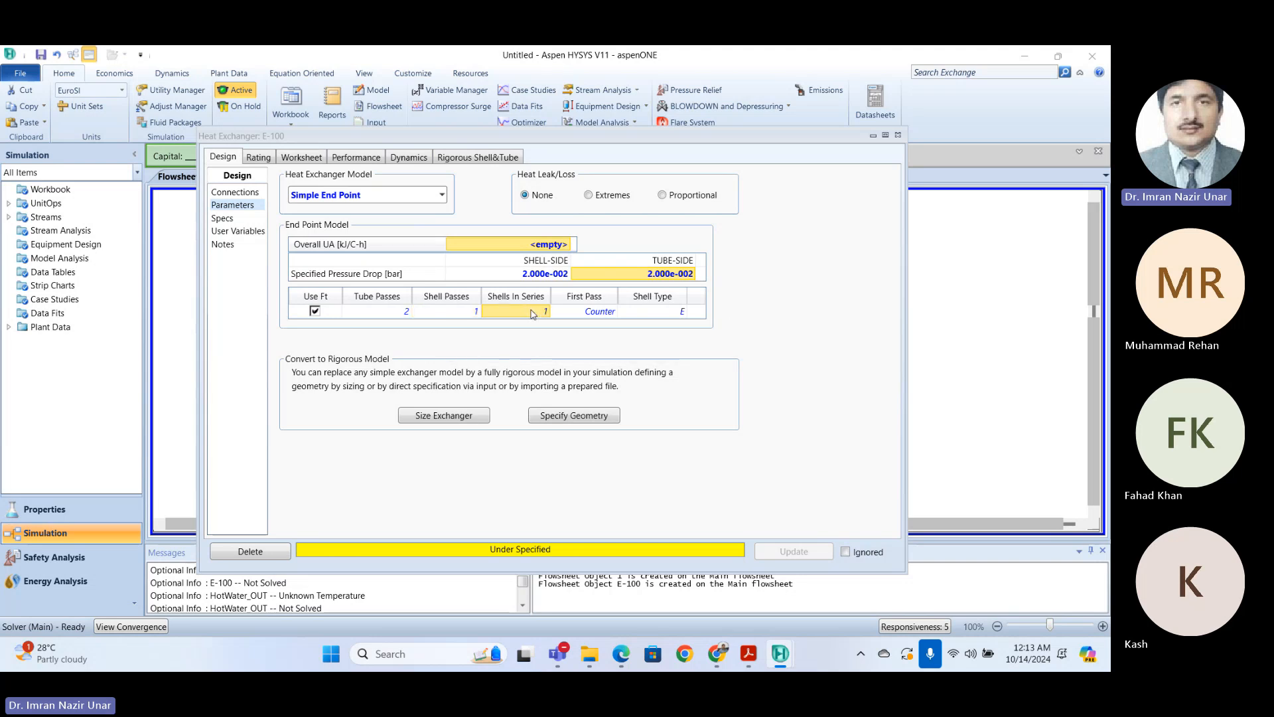
pyautogui.click(610, 312)
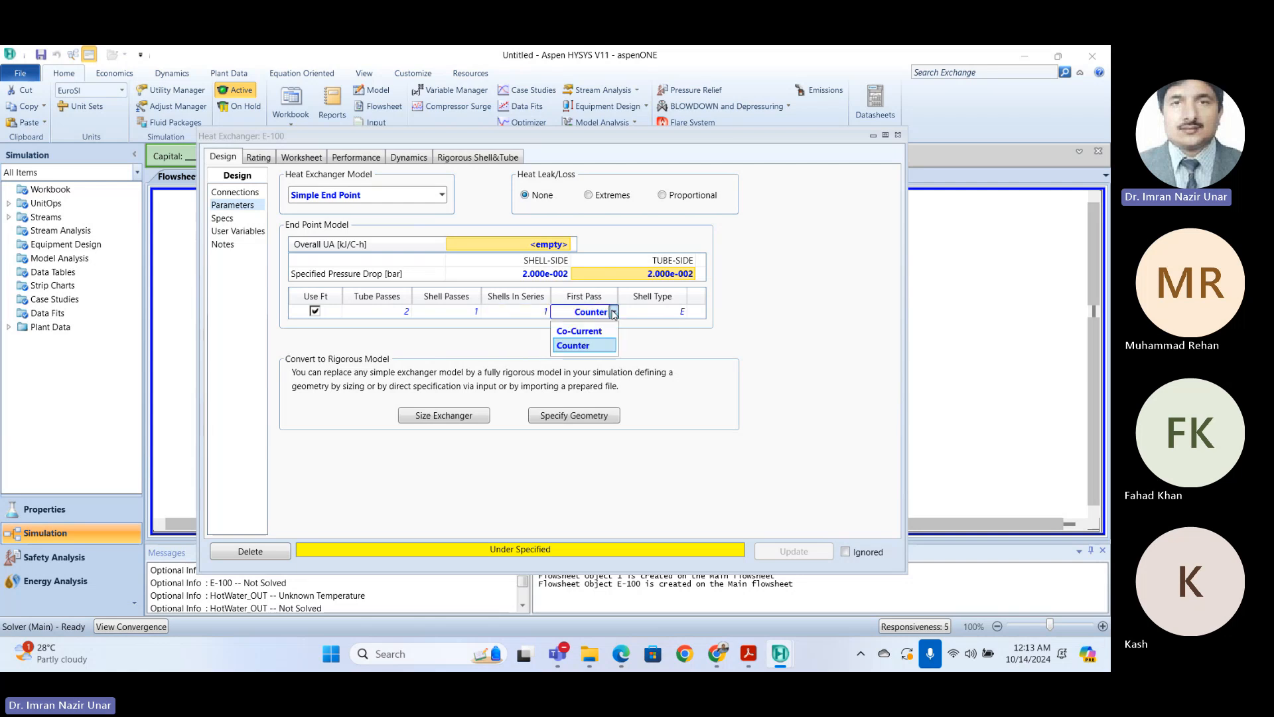
pyautogui.click(613, 314)
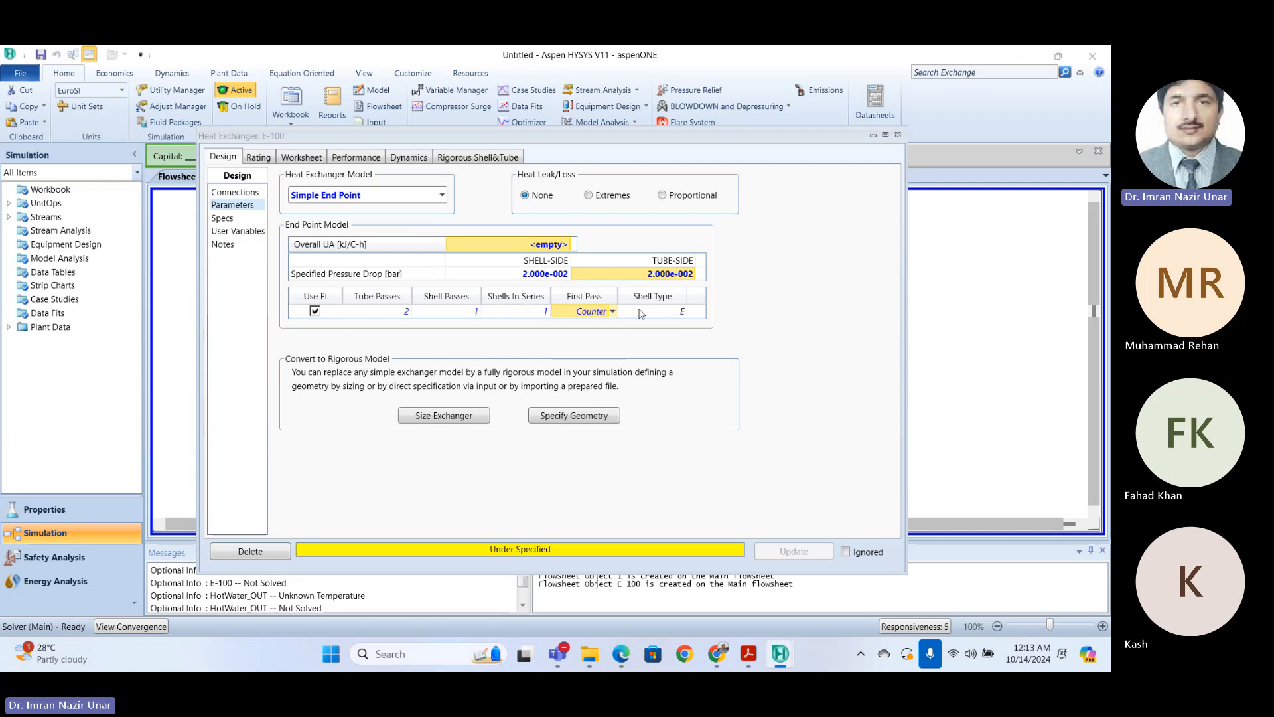
pyautogui.click(681, 311)
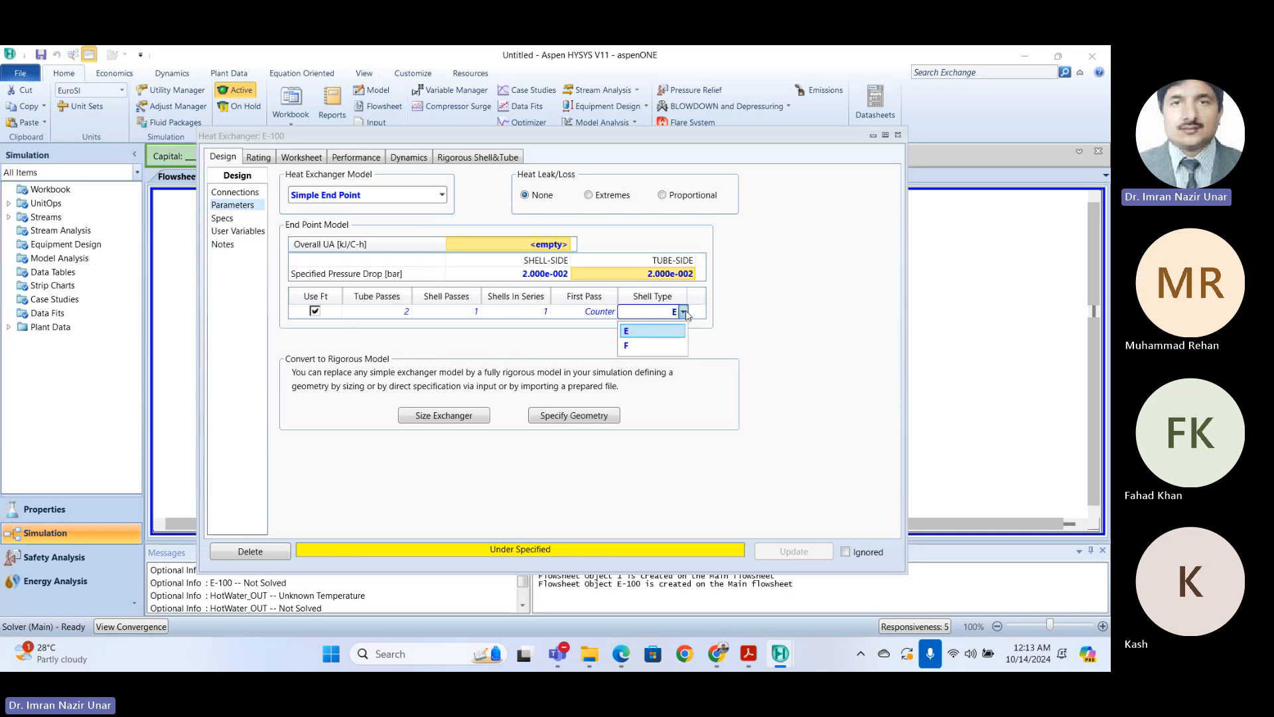
pyautogui.click(745, 311)
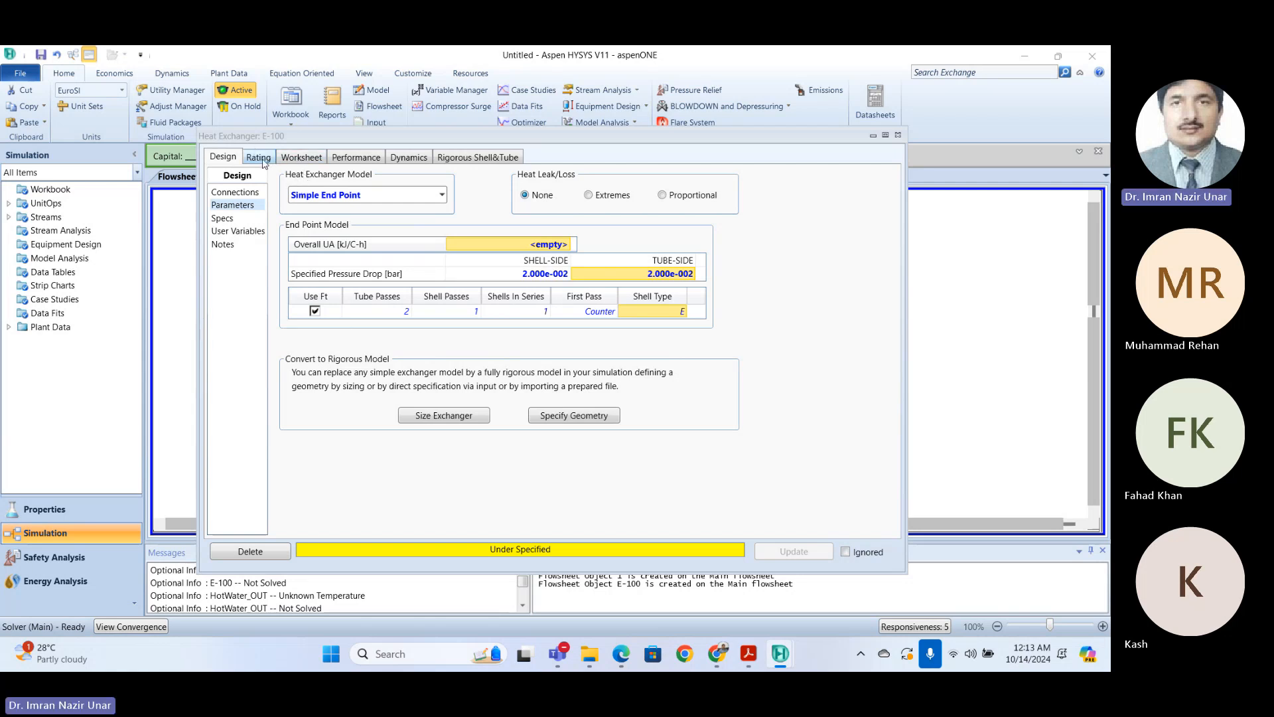
# Step: Set the HotWater_OUT temperature to 60 °C in the stream conditions of E-100
pyautogui.click(297, 159)
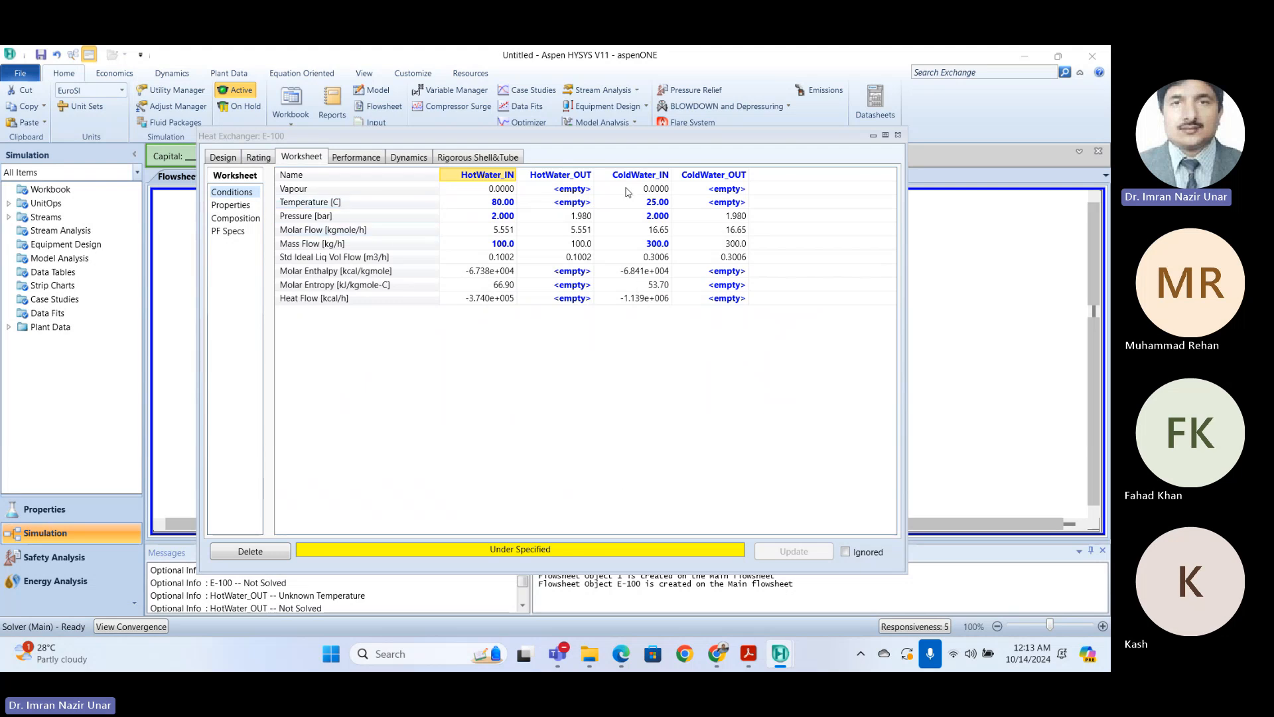
pyautogui.moveTo(600, 135); pyautogui.dragTo(574, 178)
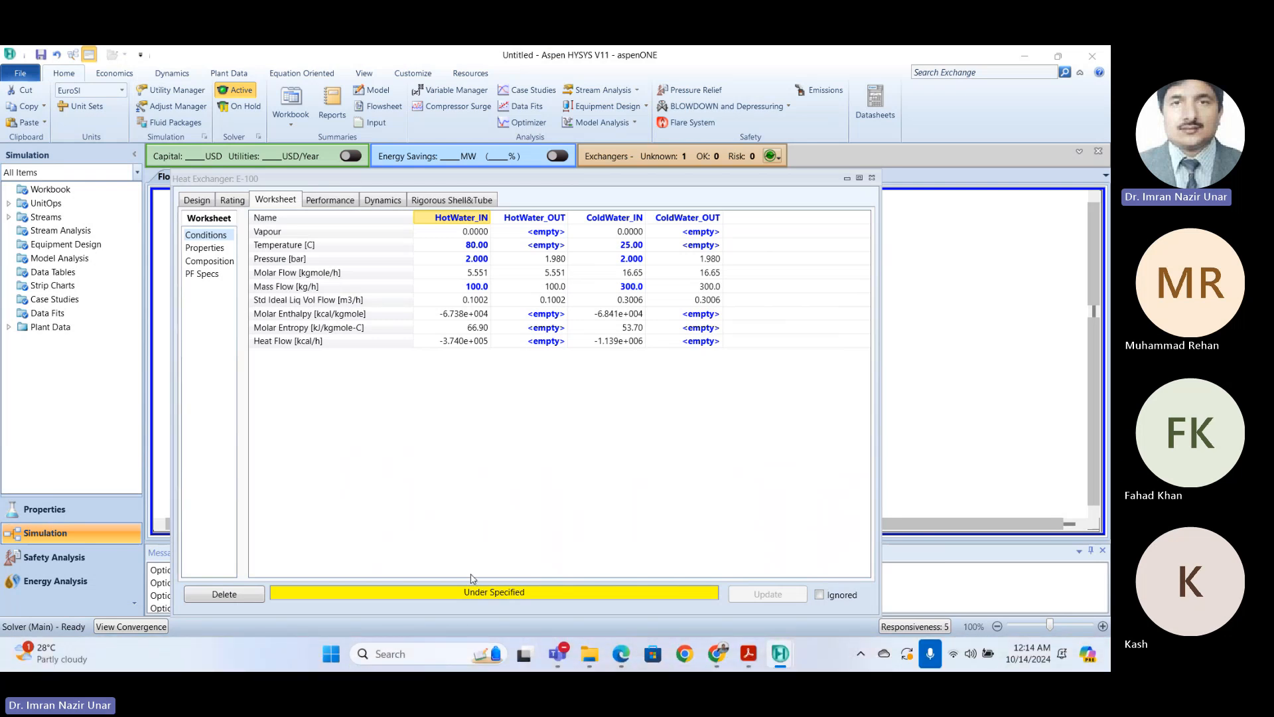
pyautogui.click(641, 316)
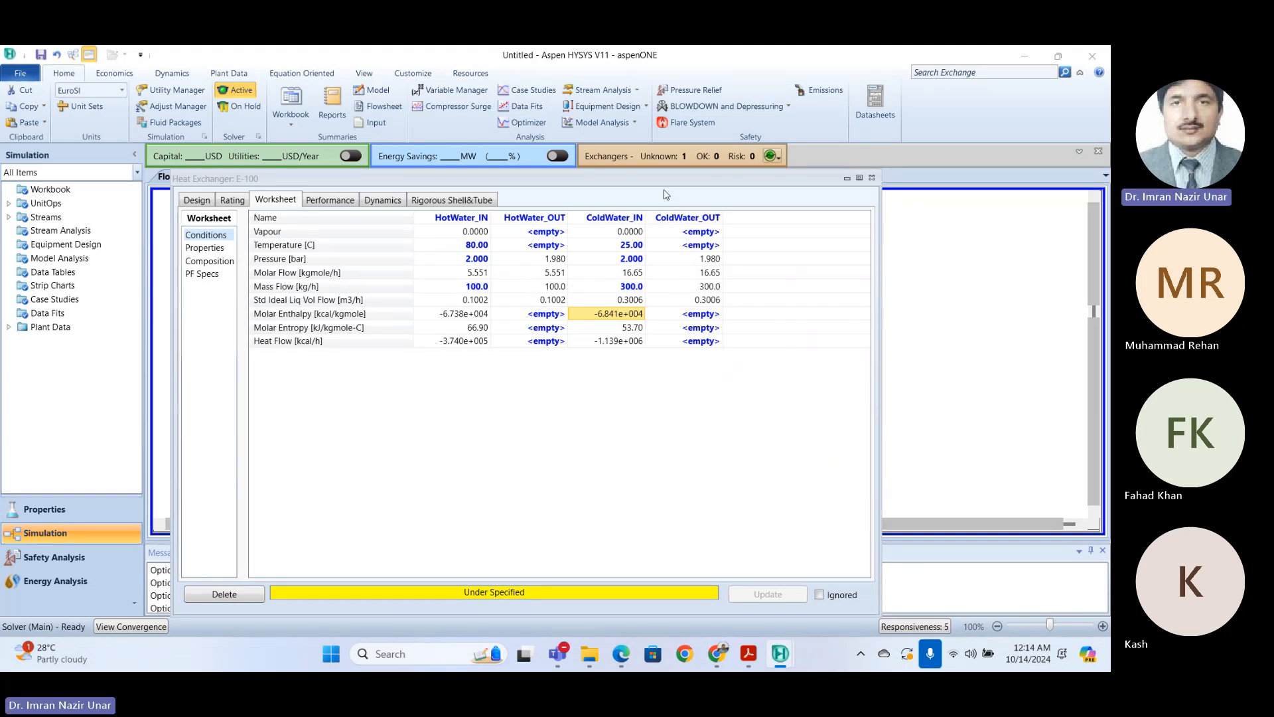
pyautogui.click(474, 246)
pyautogui.click(531, 244)
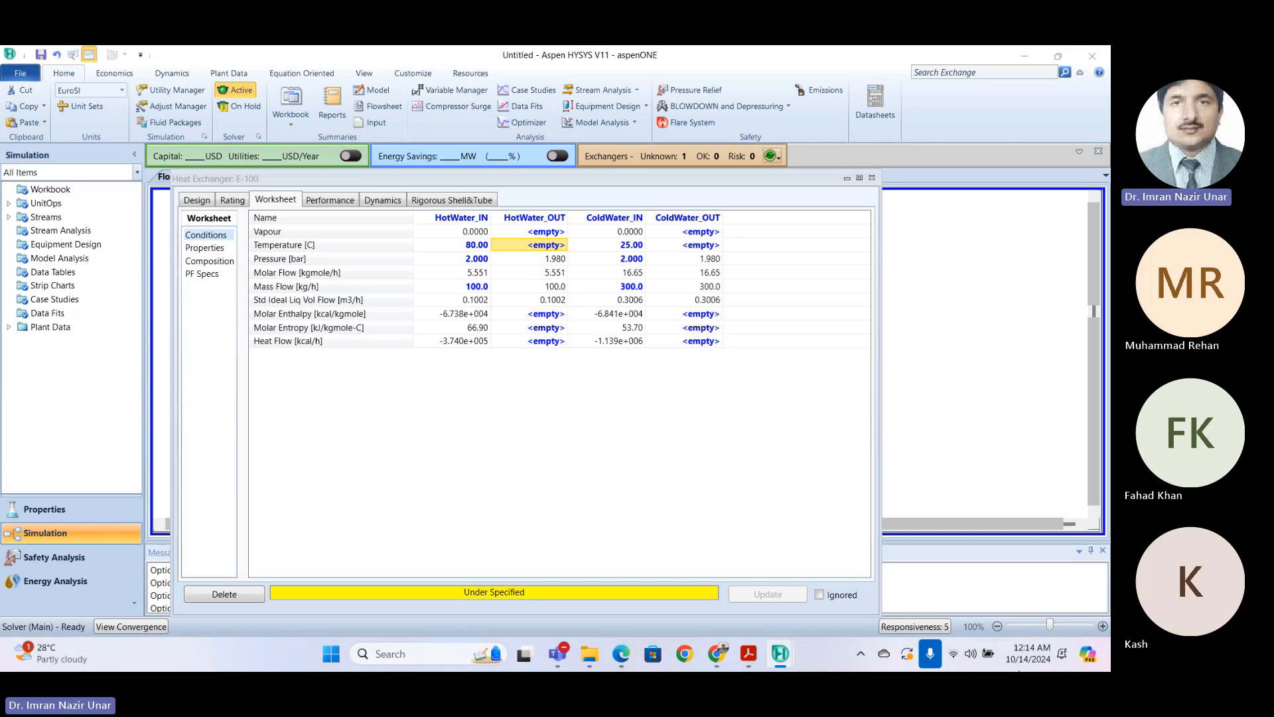
pyautogui.write('60')
pyautogui.press('Return')
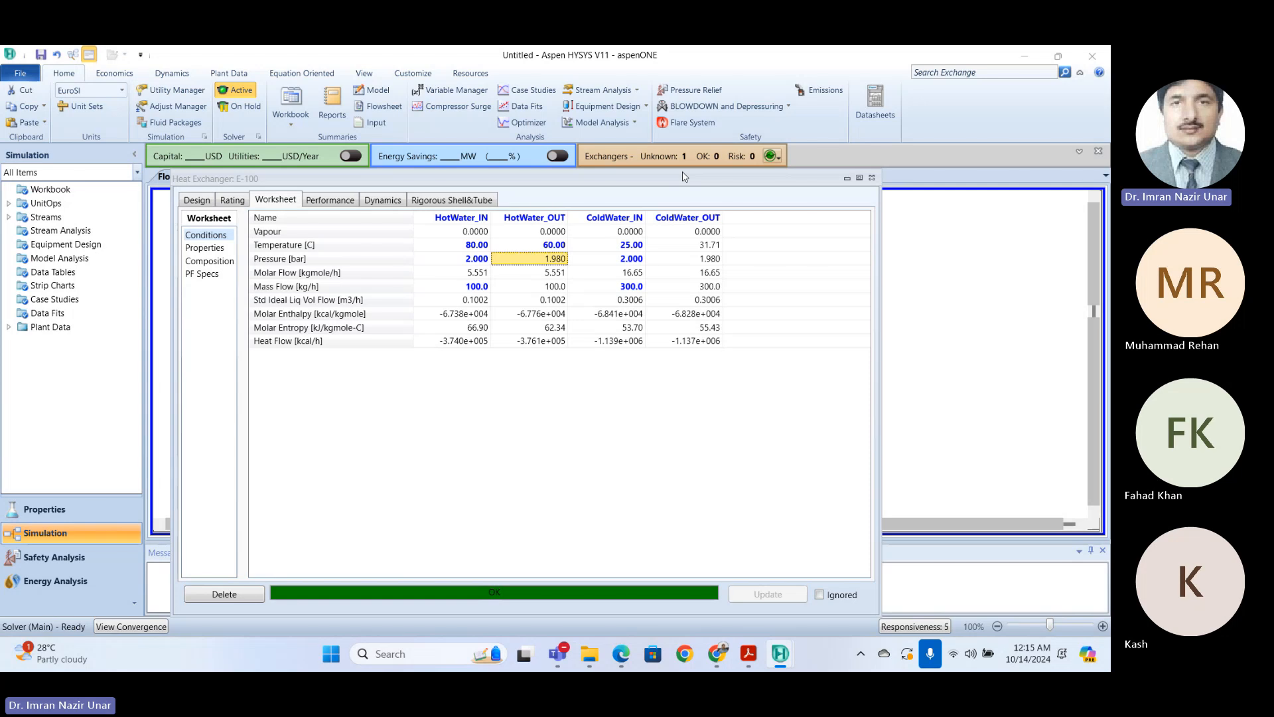
# Step: Uncover the flowsheet and move the HotWater_OUT and HotWater_IN streams farther out on either side of E-100
pyautogui.moveTo(684, 177); pyautogui.dragTo(564, 409)
pyautogui.click(509, 318)
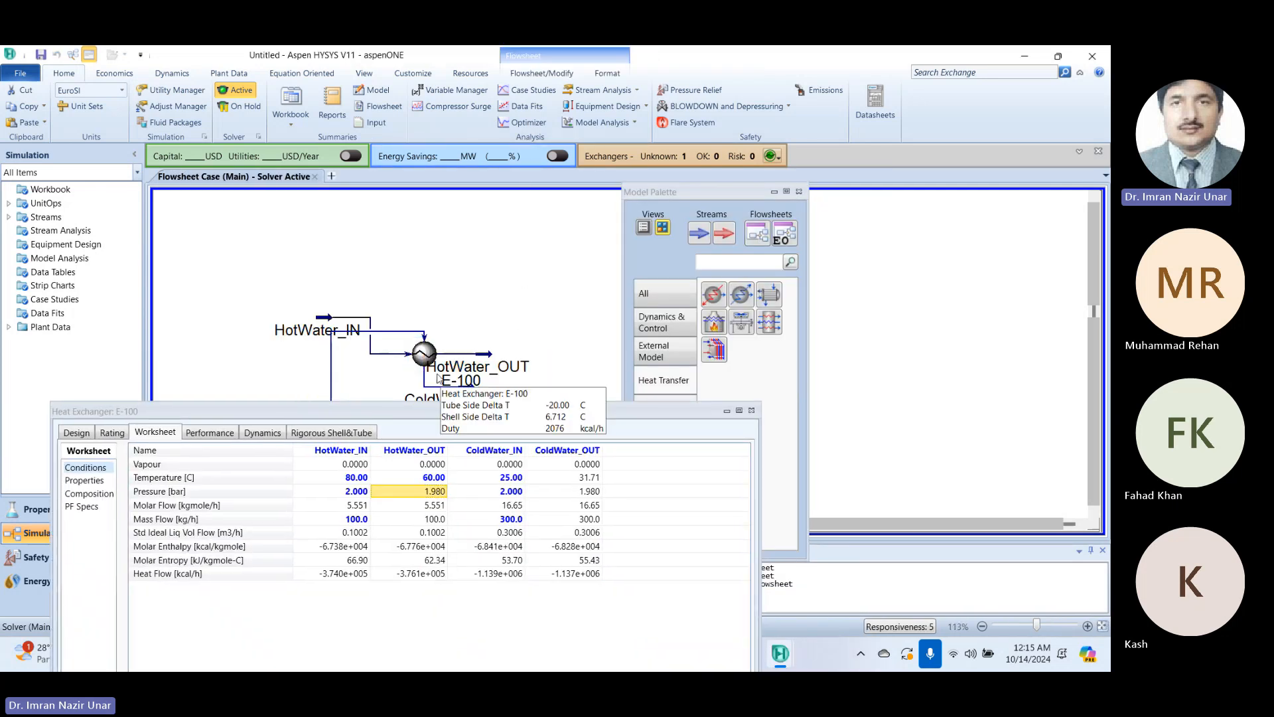
pyautogui.moveTo(491, 355); pyautogui.dragTo(564, 336)
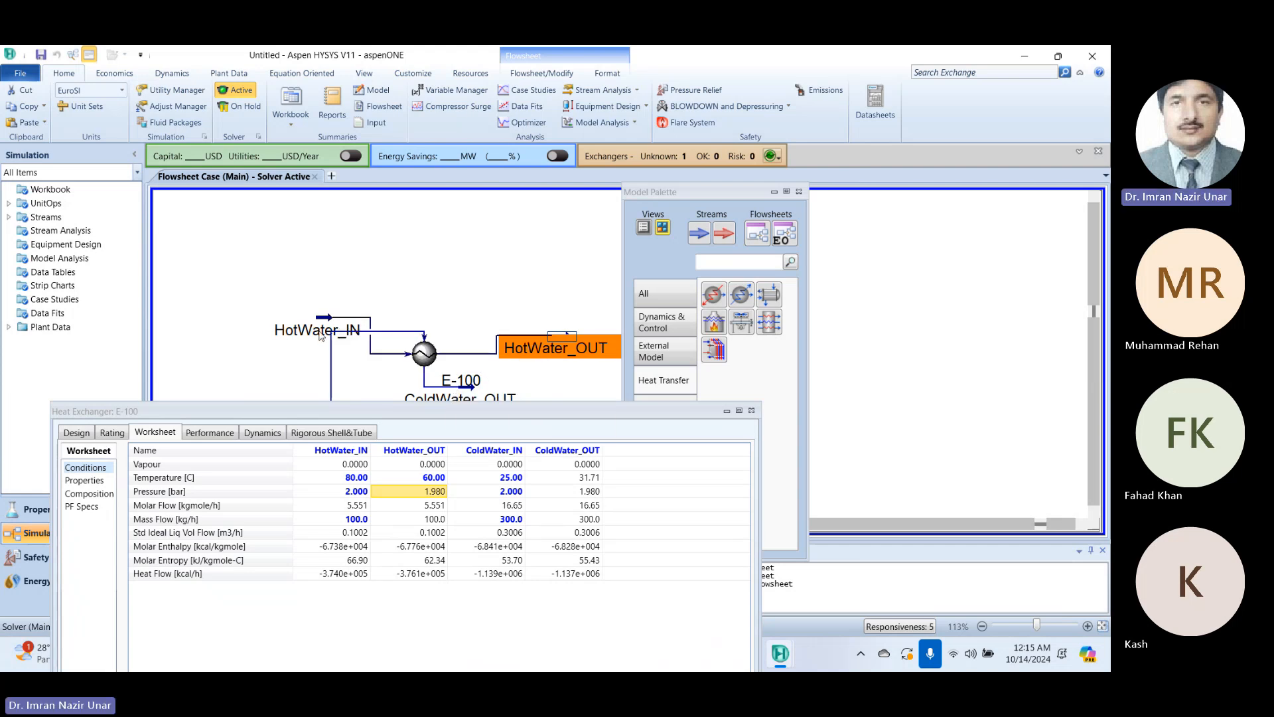
pyautogui.moveTo(350, 325); pyautogui.dragTo(327, 373)
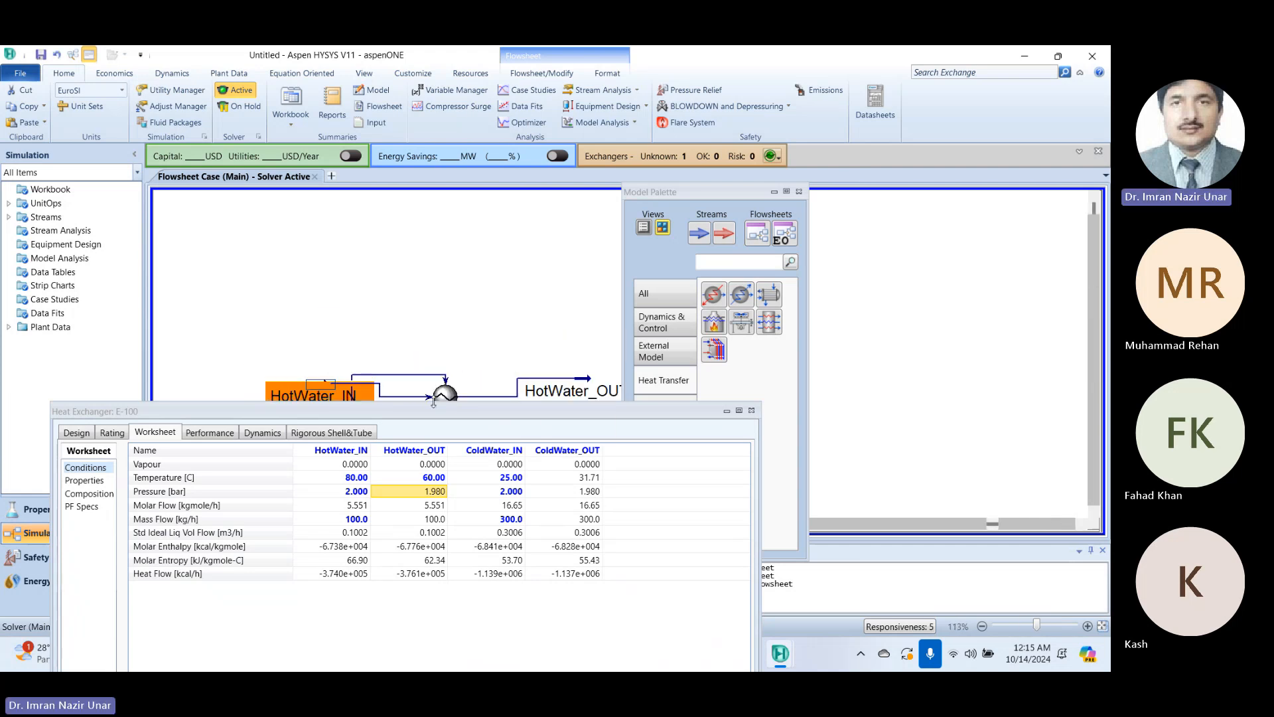
# Step: Place the ColdWater_IN stream above E-100 and the ColdWater_OUT stream below it on the flowsheet
pyautogui.moveTo(428, 404); pyautogui.dragTo(441, 513)
pyautogui.click(331, 462)
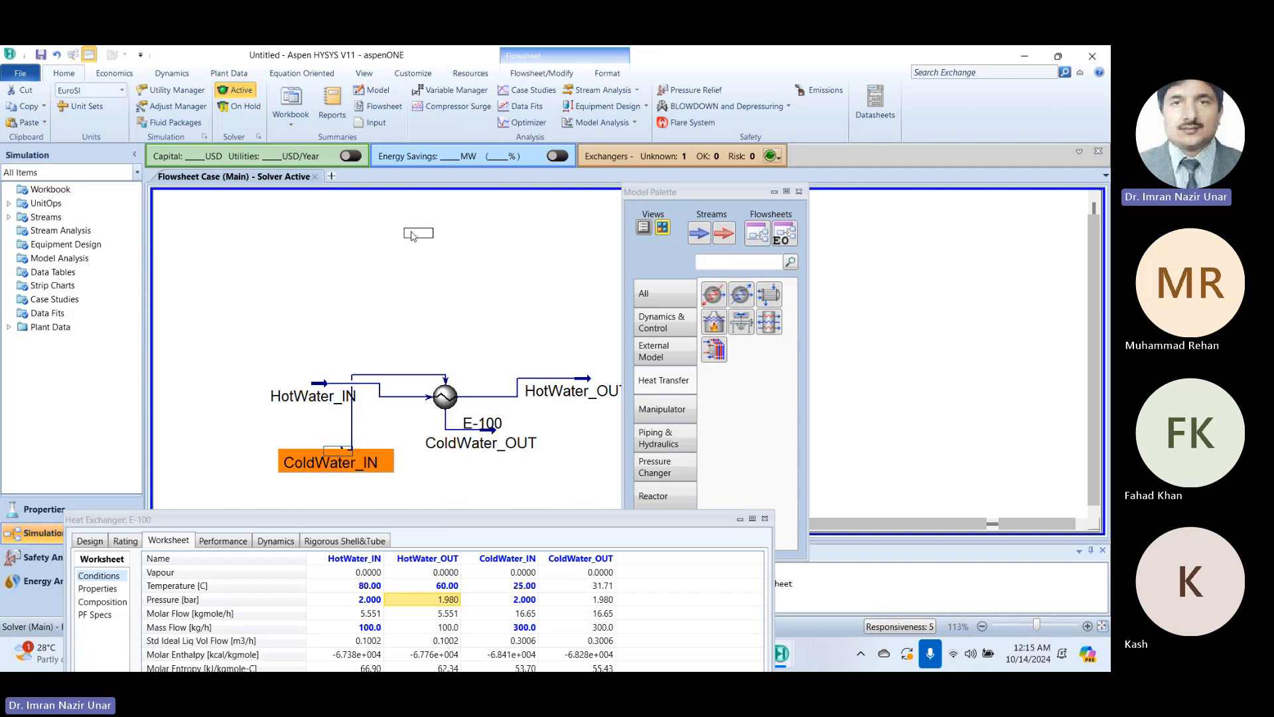
pyautogui.moveTo(330, 463); pyautogui.dragTo(360, 282)
pyautogui.click(484, 439)
pyautogui.moveTo(485, 440); pyautogui.dragTo(514, 473)
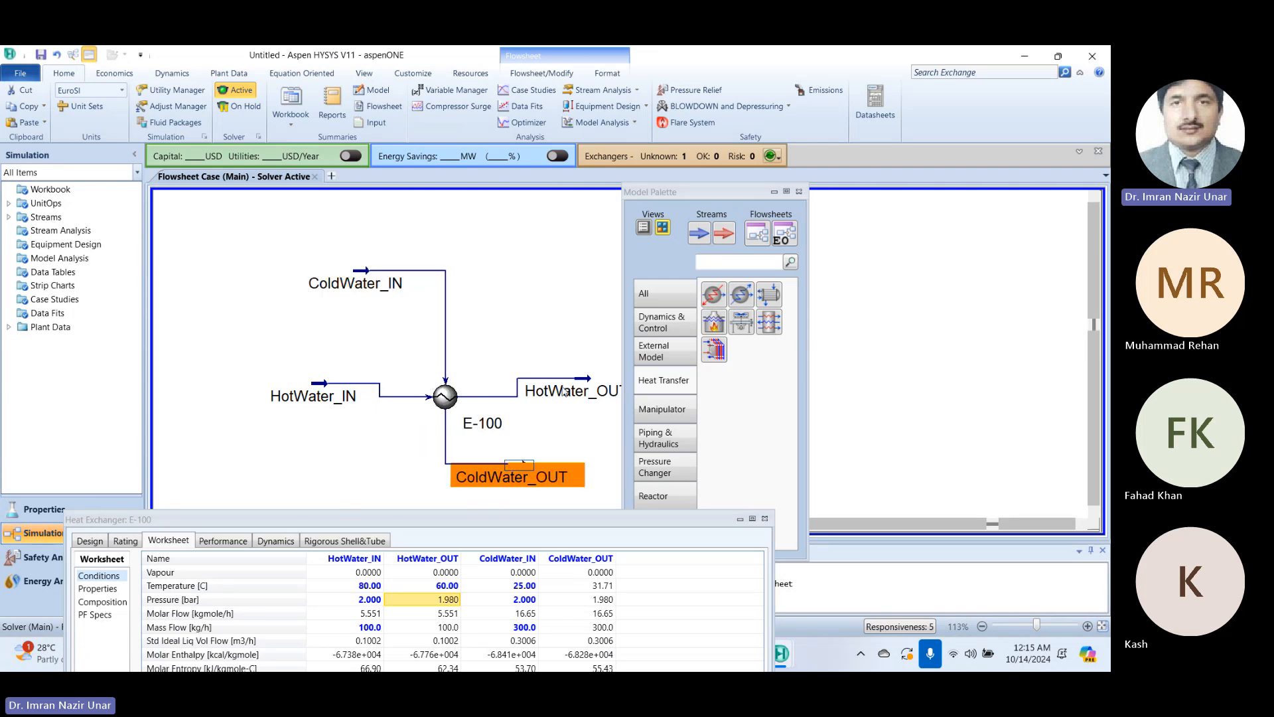
# Step: Align HotWater_OUT and HotWater_IN in a straight line with E-100 and clear the model palette away from the streams
pyautogui.click(571, 390)
pyautogui.moveTo(571, 391); pyautogui.dragTo(580, 409)
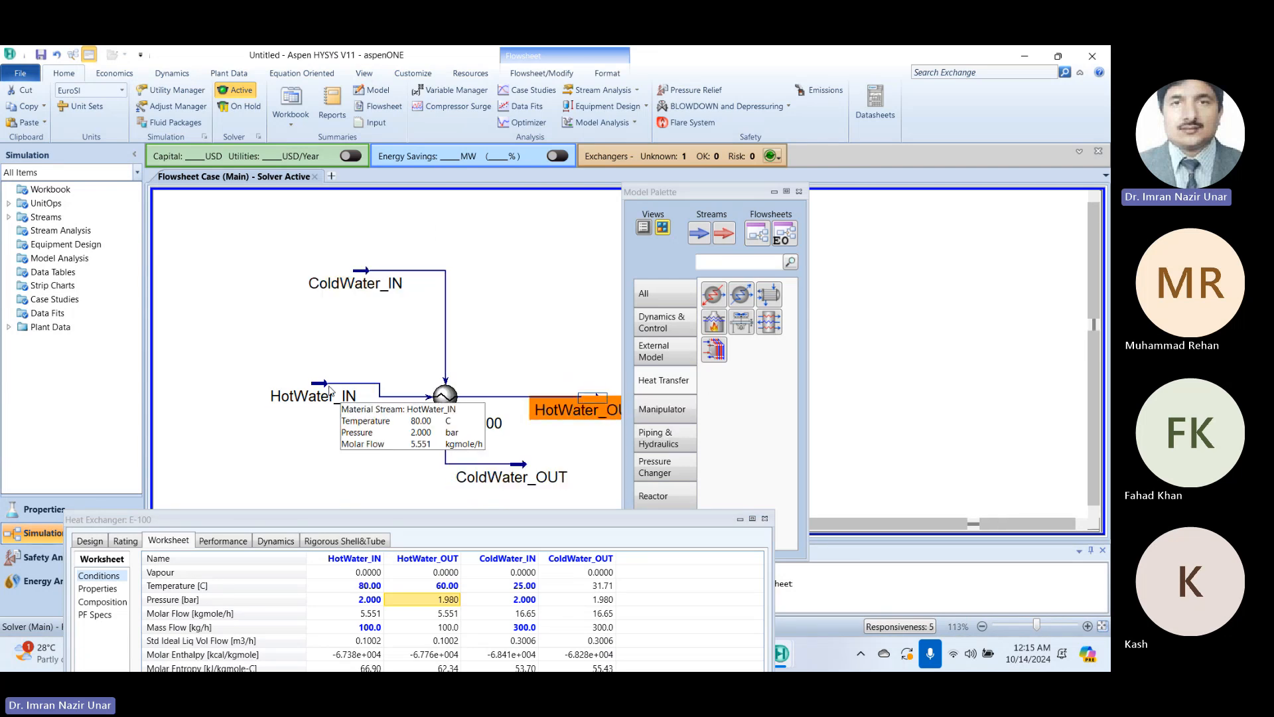
pyautogui.moveTo(330, 385); pyautogui.dragTo(312, 397)
pyautogui.click(538, 431)
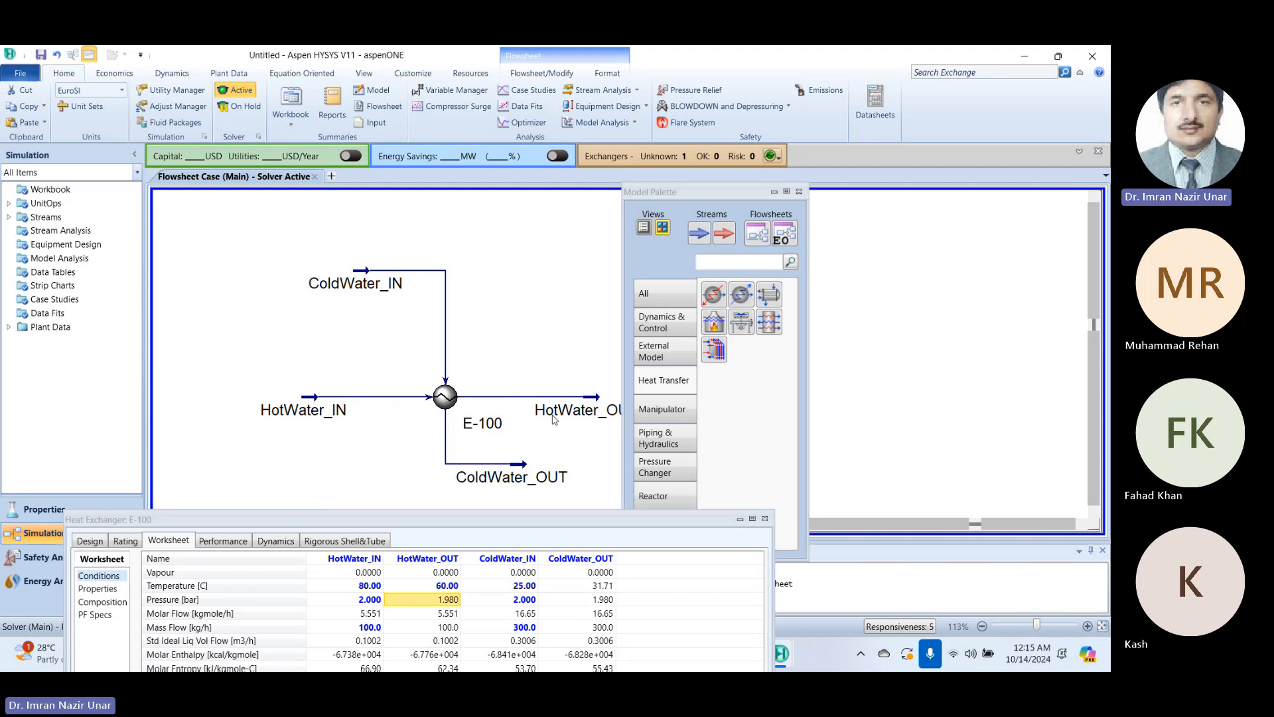
pyautogui.moveTo(680, 198); pyautogui.dragTo(870, 193)
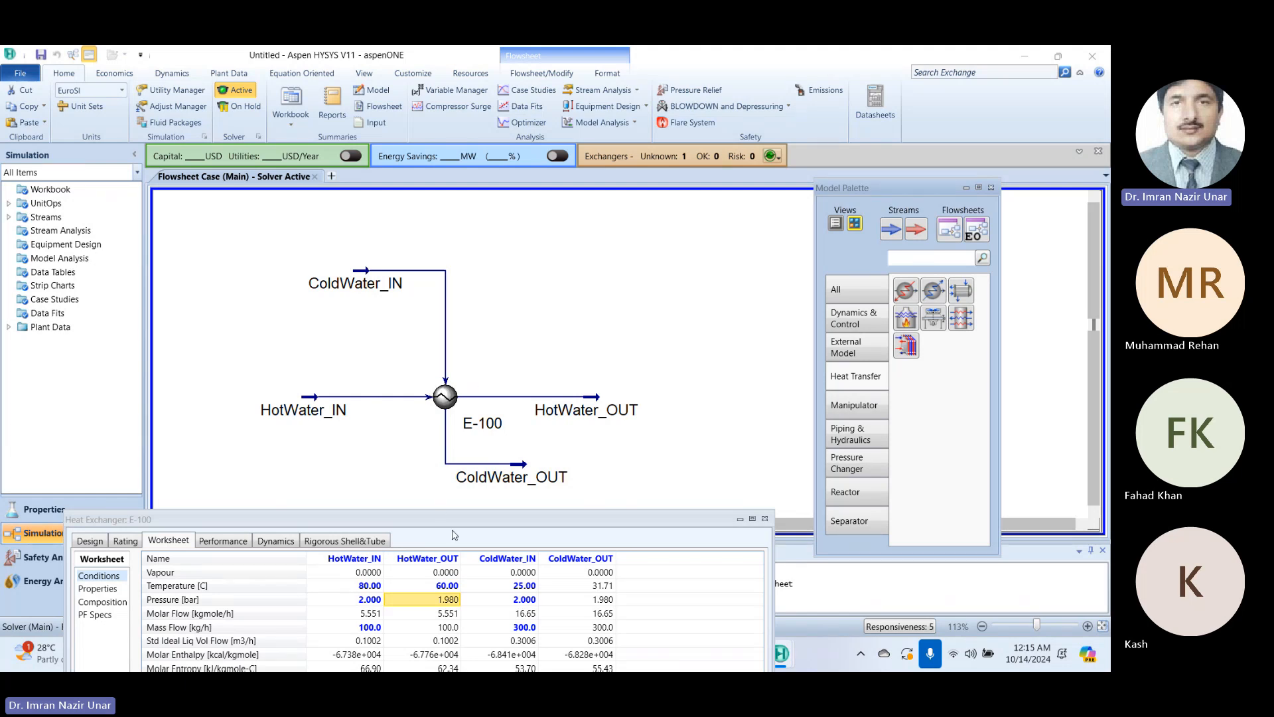
pyautogui.moveTo(458, 516); pyautogui.dragTo(564, 138)
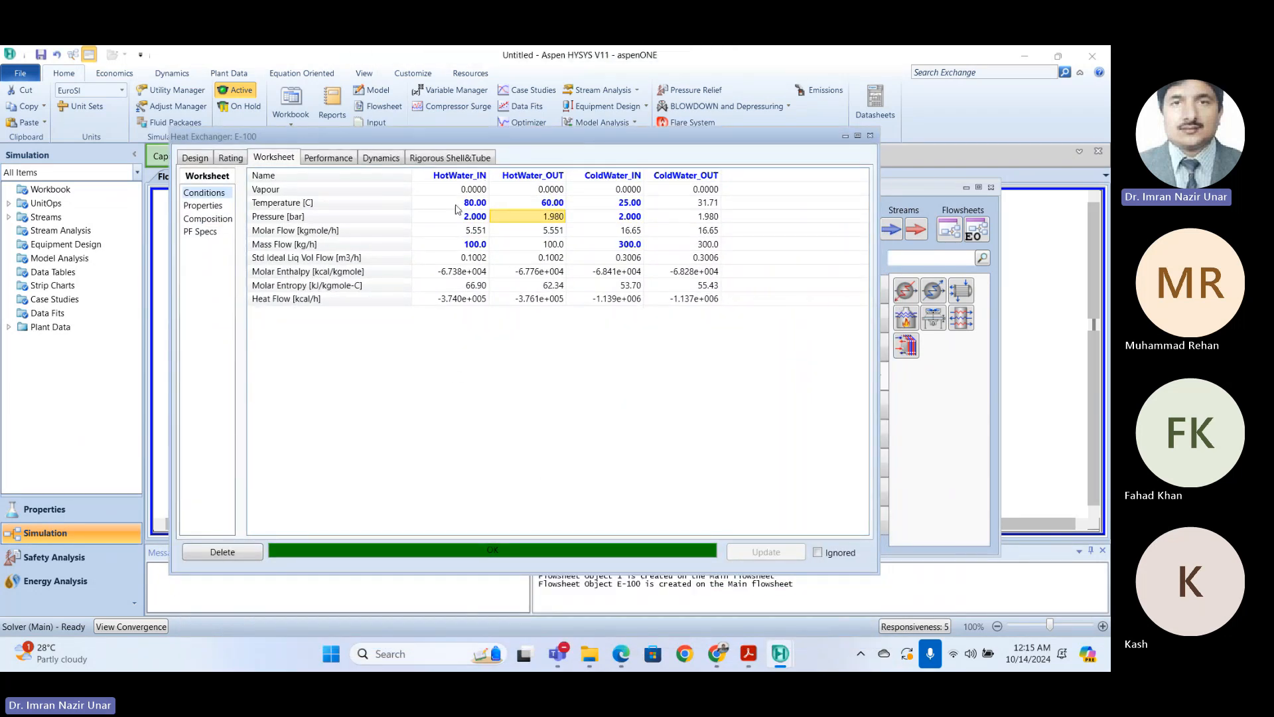
# Step: Clear the specified temperature of the HotWater_OUT stream in the heat exchanger's stream conditions
pyautogui.moveTo(466, 206)
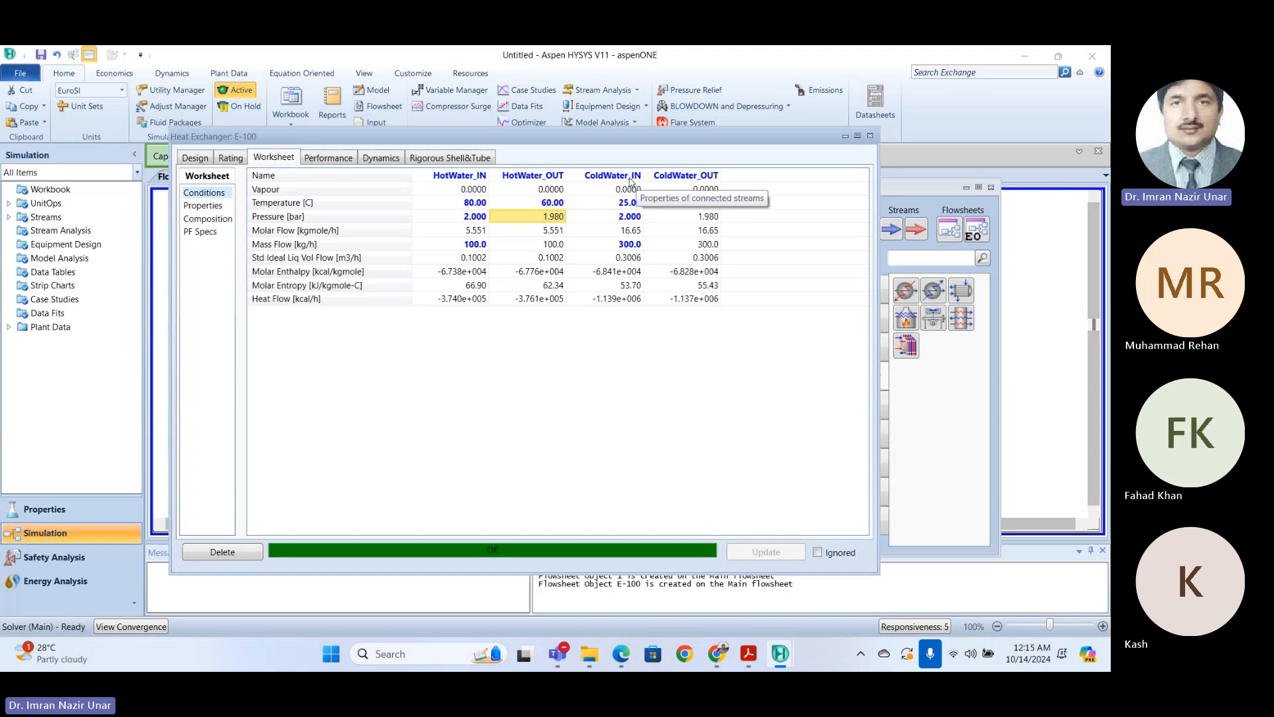
pyautogui.moveTo(631, 206)
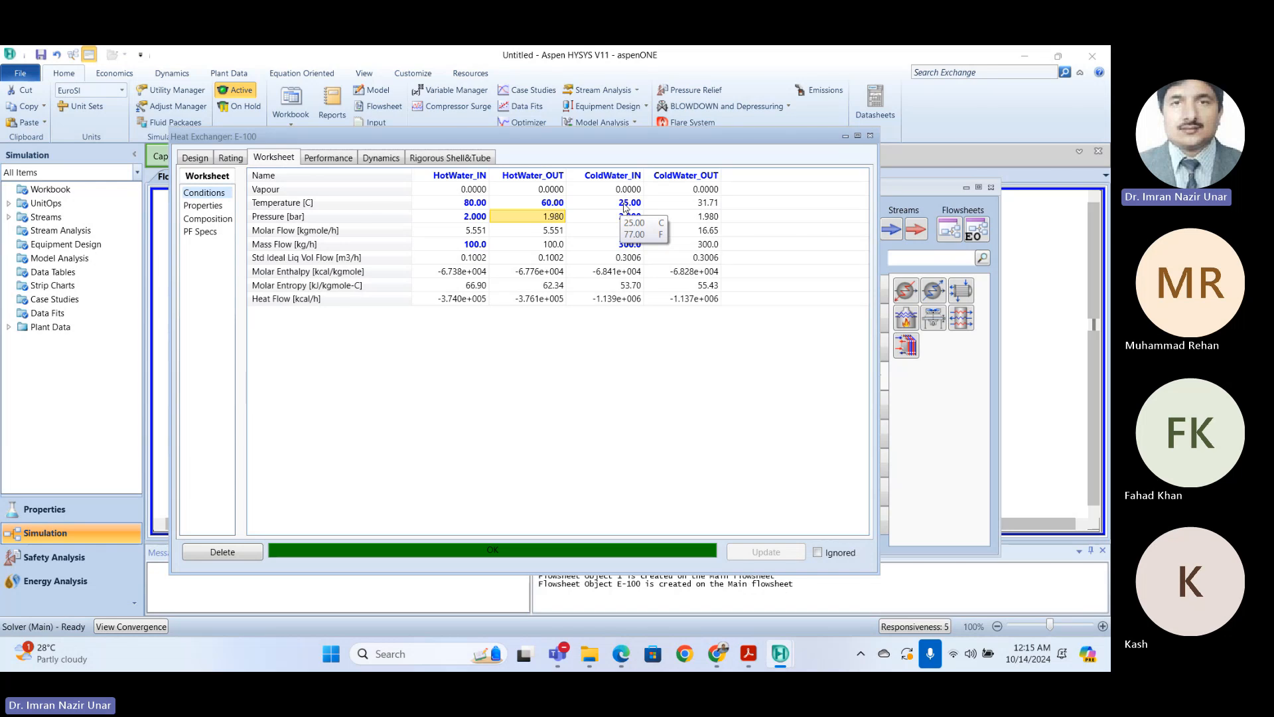
pyautogui.moveTo(707, 209)
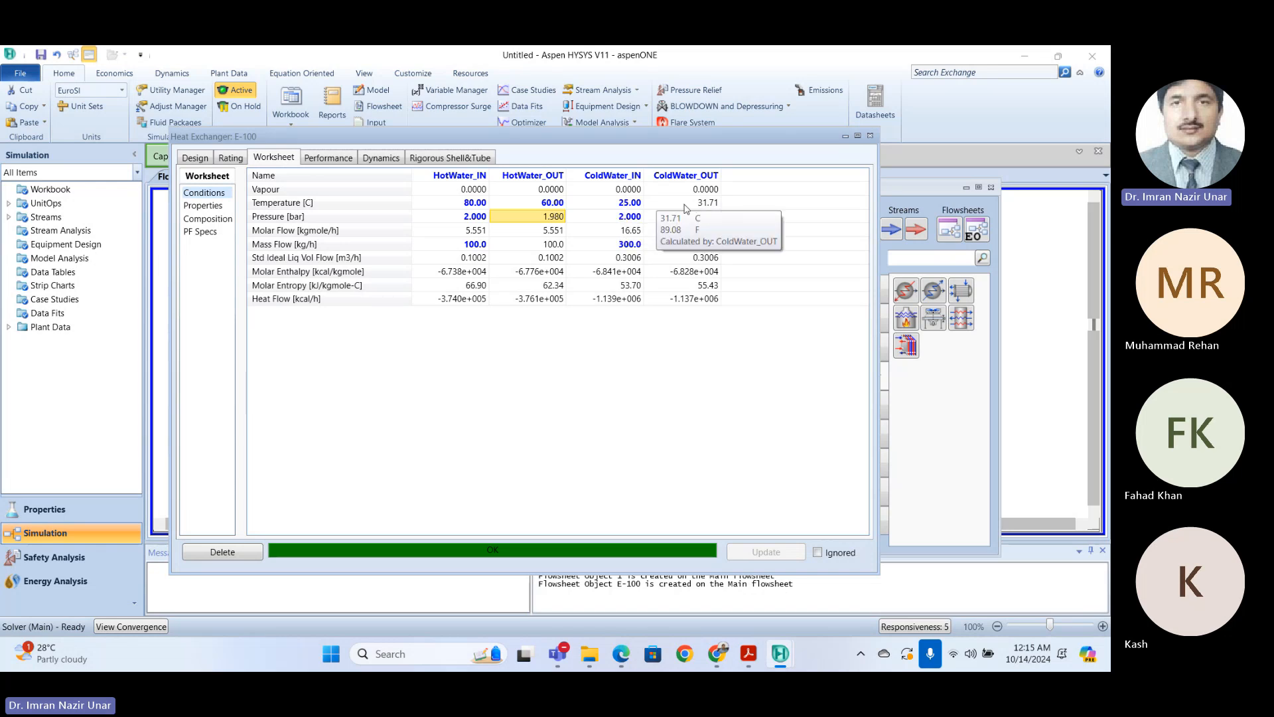
pyautogui.click(601, 204)
pyautogui.click(558, 207)
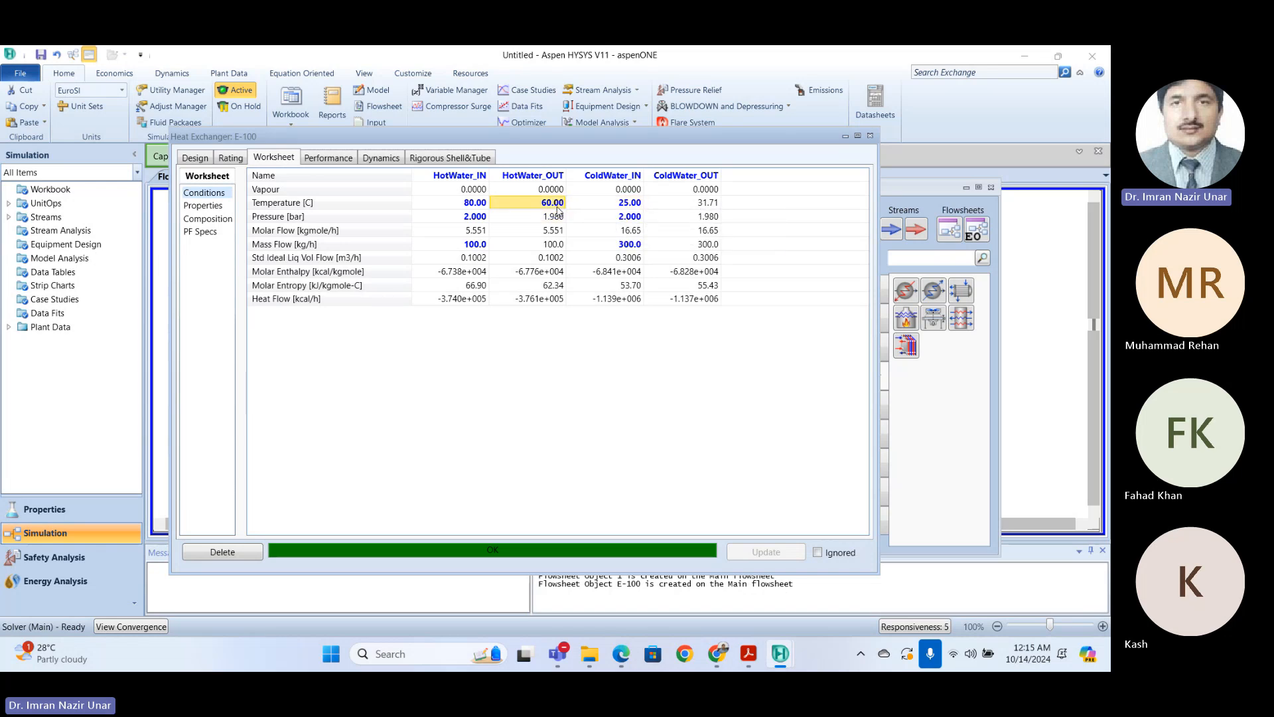
pyautogui.press('Delete')
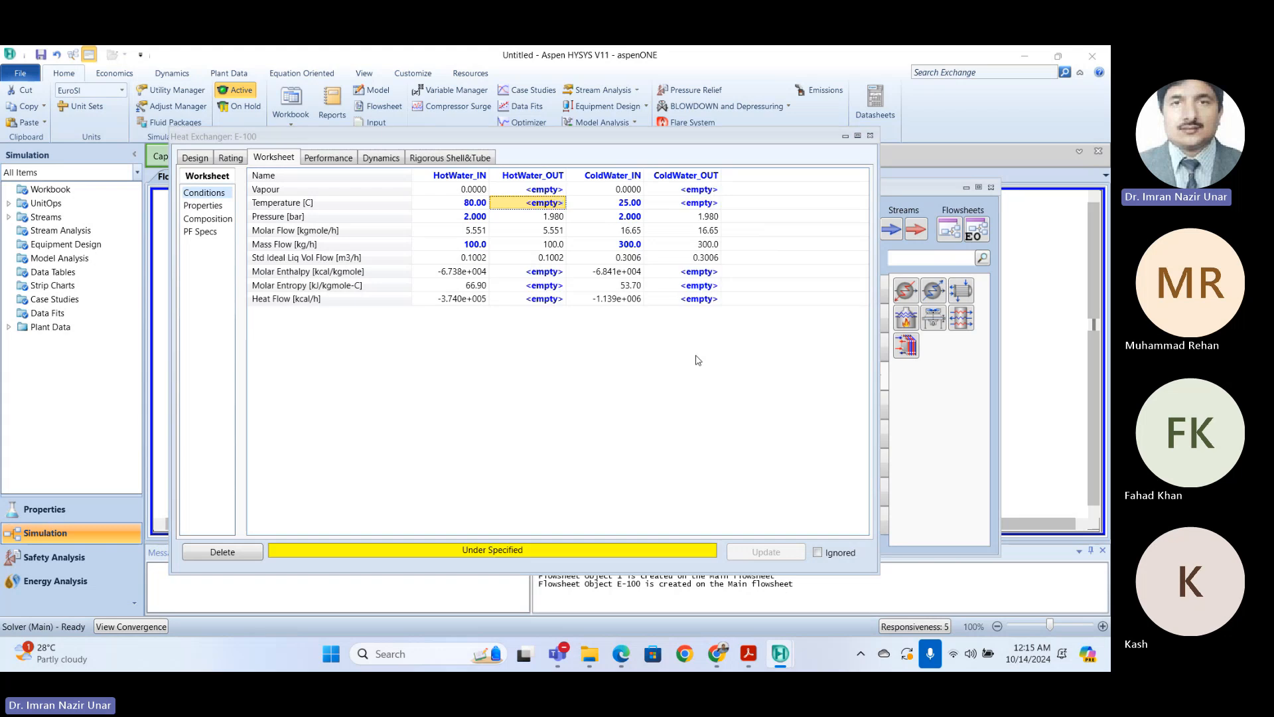
# Step: Set the ColdWater_OUT temperature to 35 °C
pyautogui.click(631, 204)
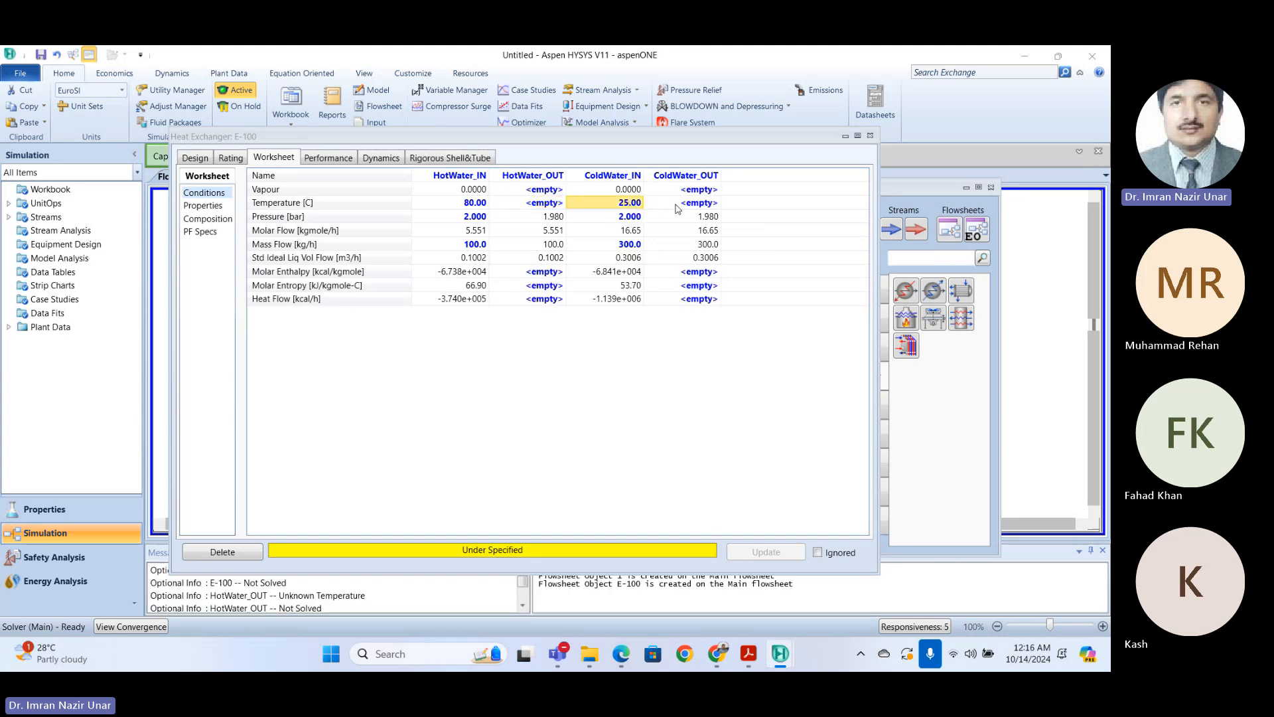
pyautogui.click(680, 209)
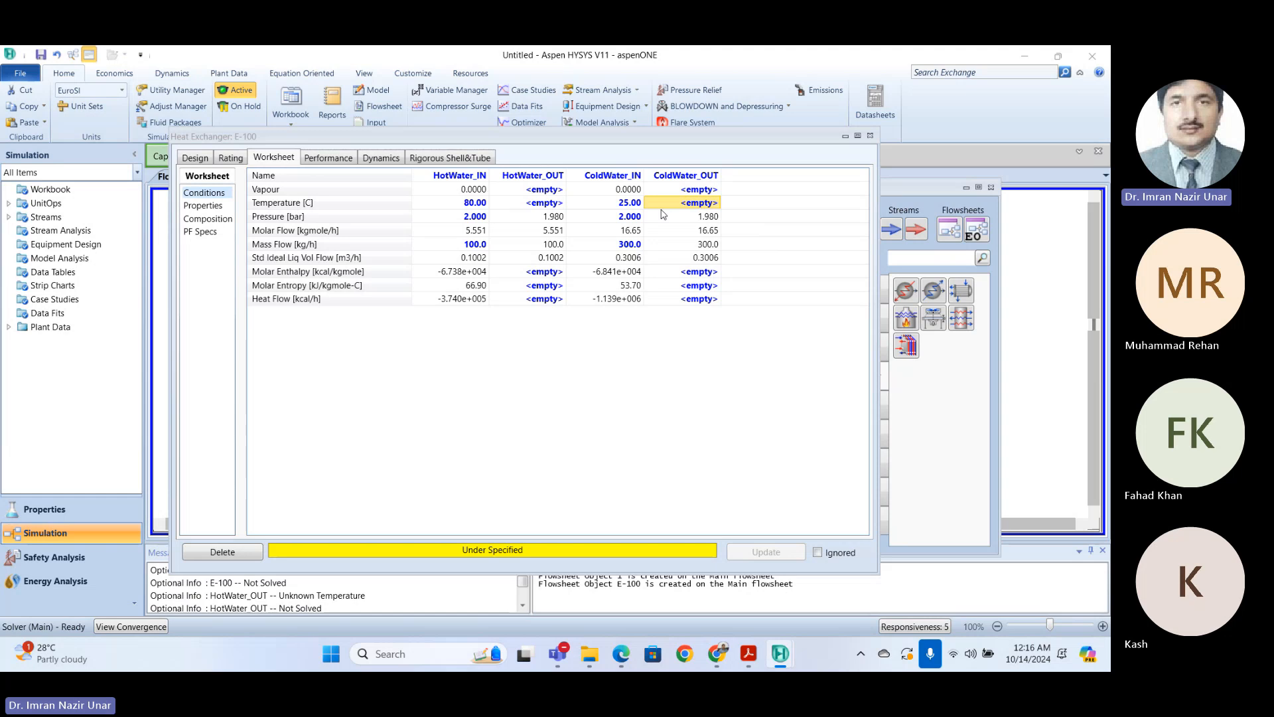
pyautogui.write('35')
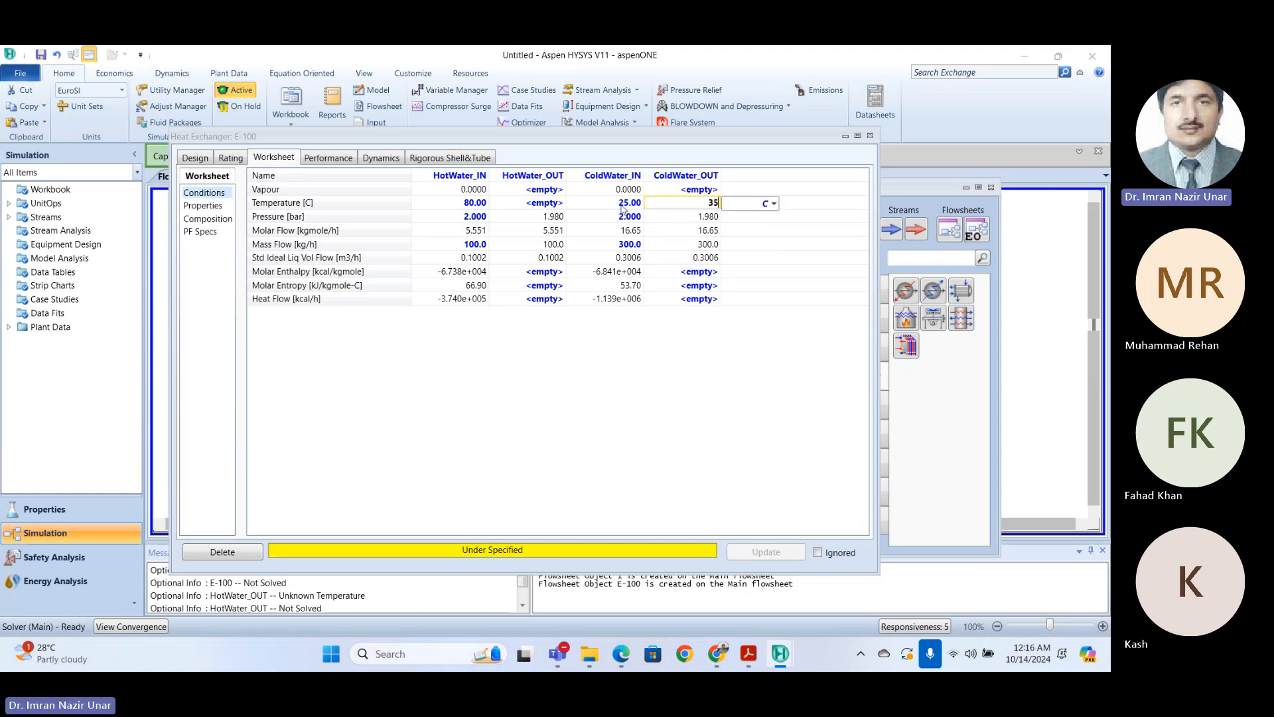
pyautogui.press('Return')
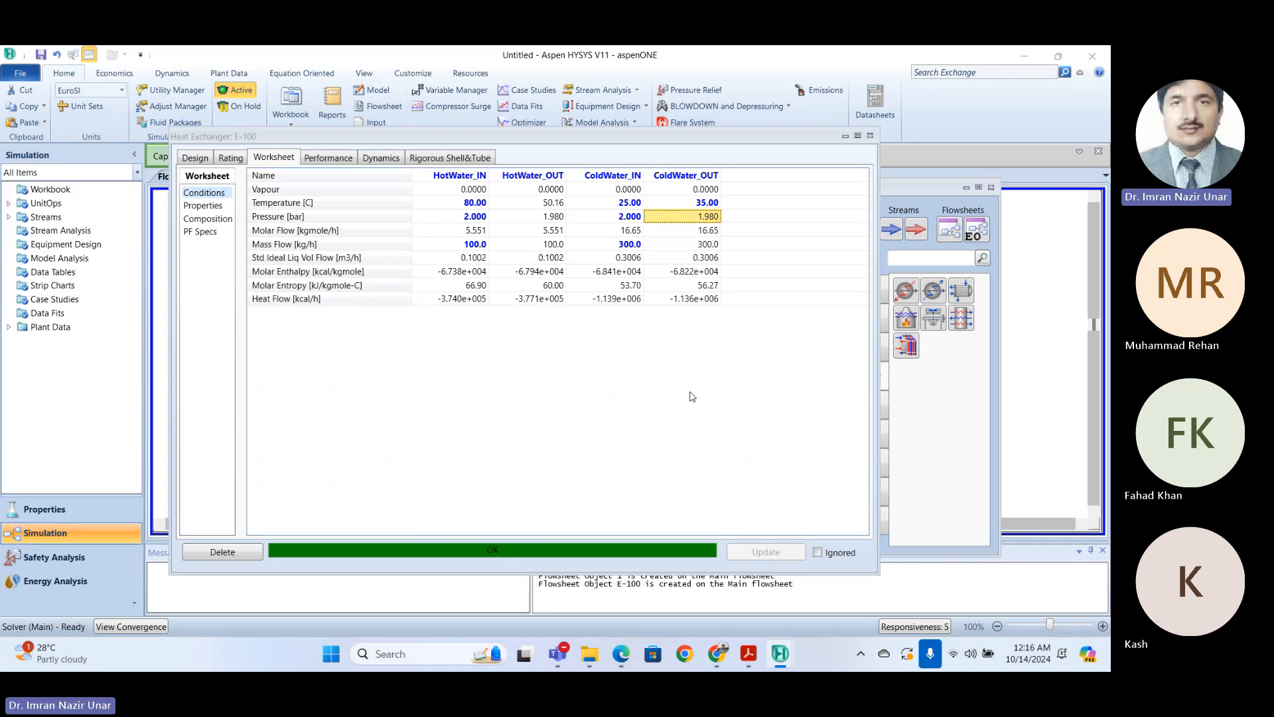
# Step: Review the heat exchanger's design parameters and its overall, shell and tube sizing data
pyautogui.click(231, 157)
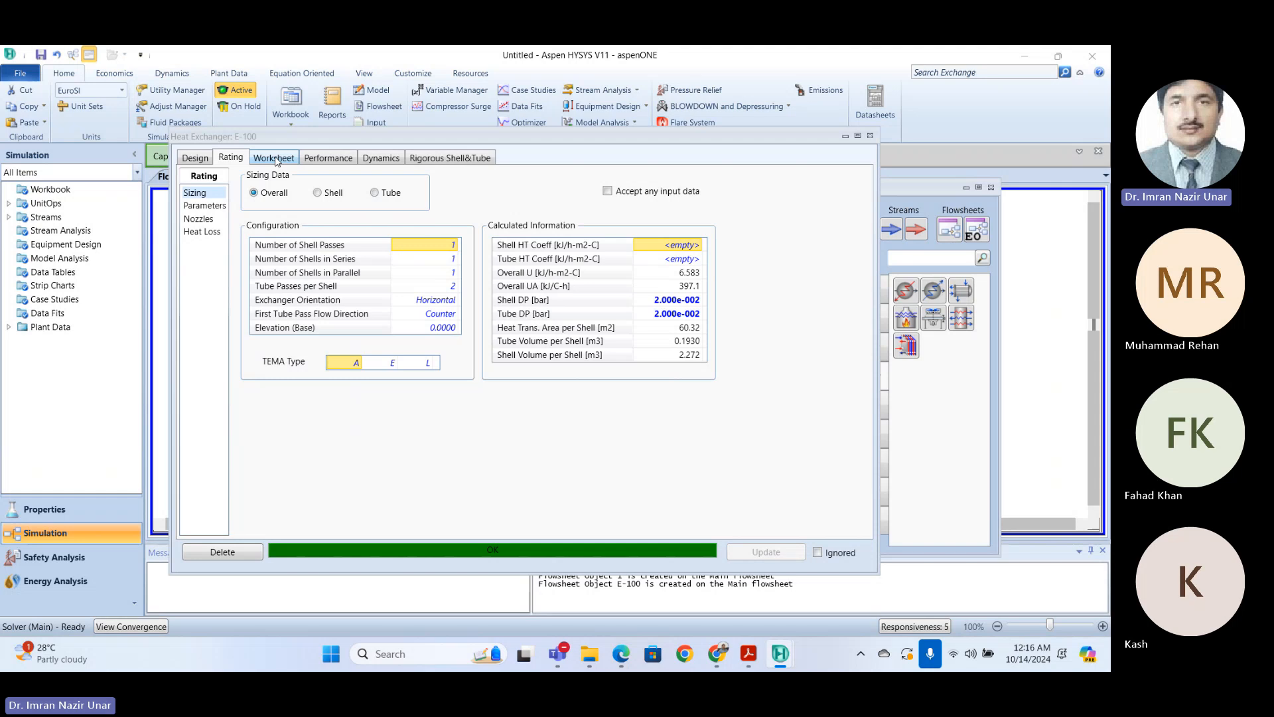
pyautogui.click(197, 159)
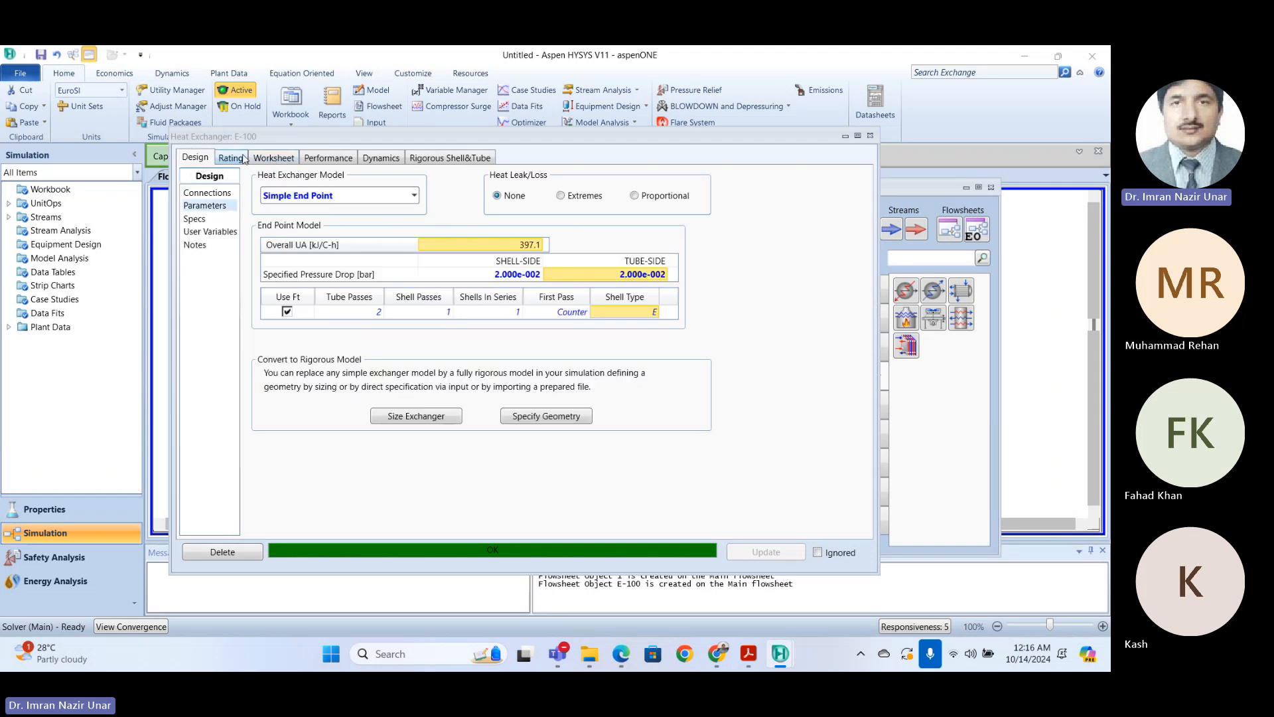
pyautogui.click(243, 158)
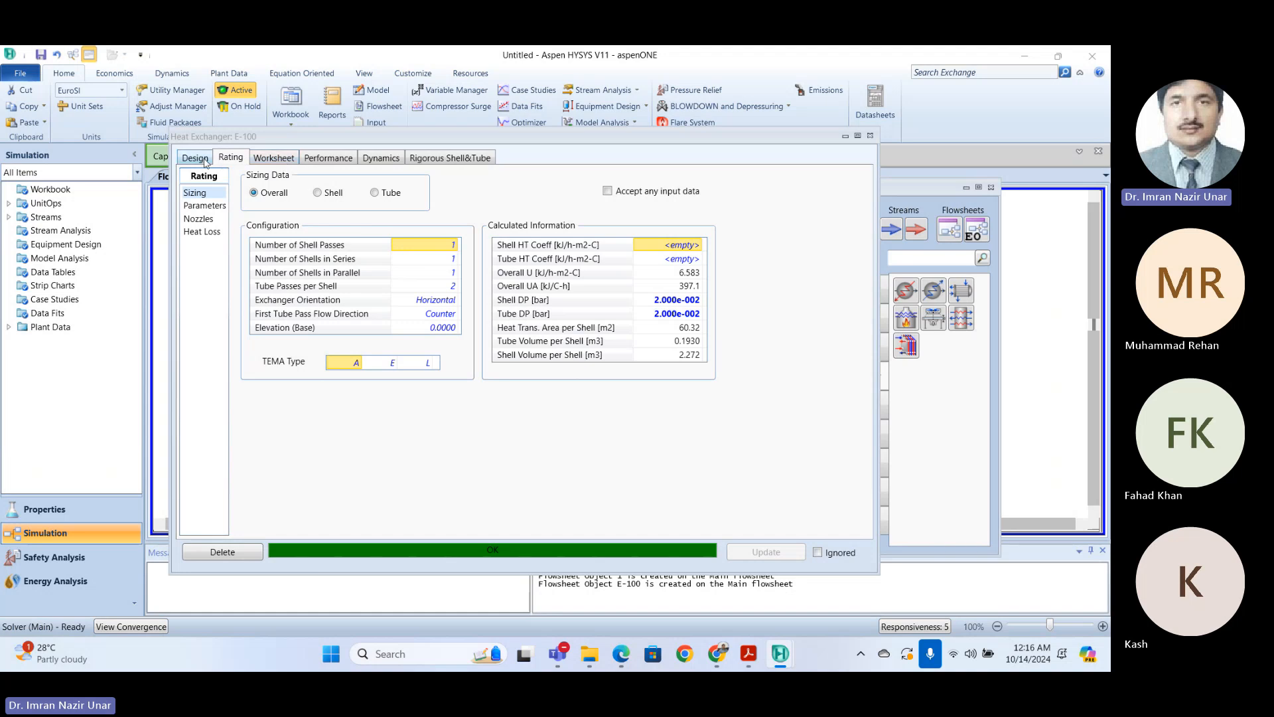
pyautogui.click(318, 194)
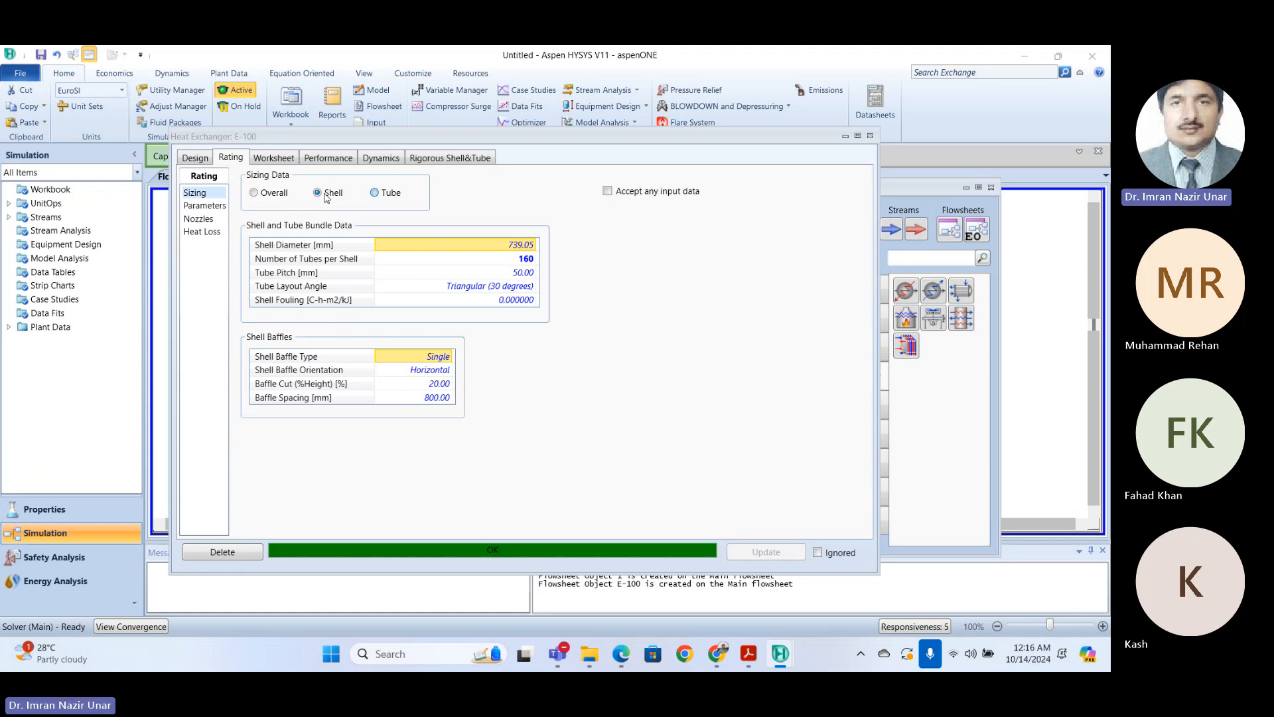
pyautogui.click(376, 194)
pyautogui.click(316, 193)
pyautogui.click(375, 193)
pyautogui.click(333, 193)
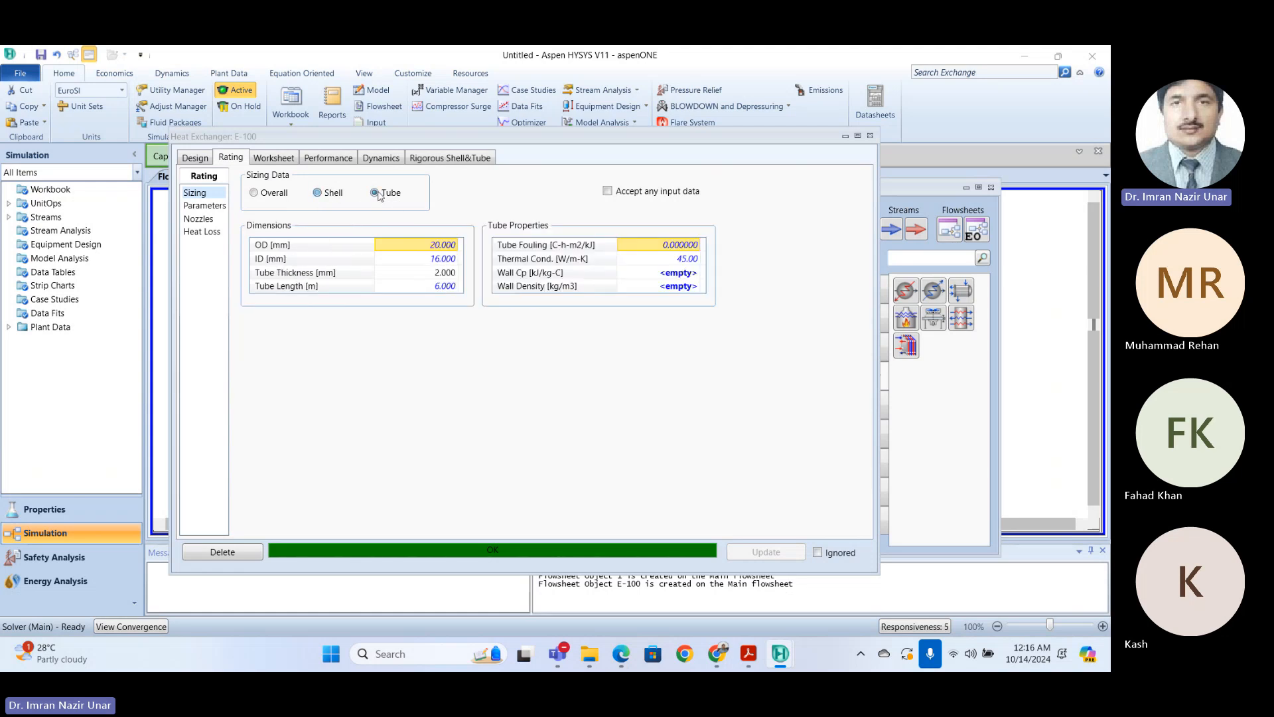
pyautogui.click(391, 196)
pyautogui.click(332, 192)
pyautogui.click(265, 192)
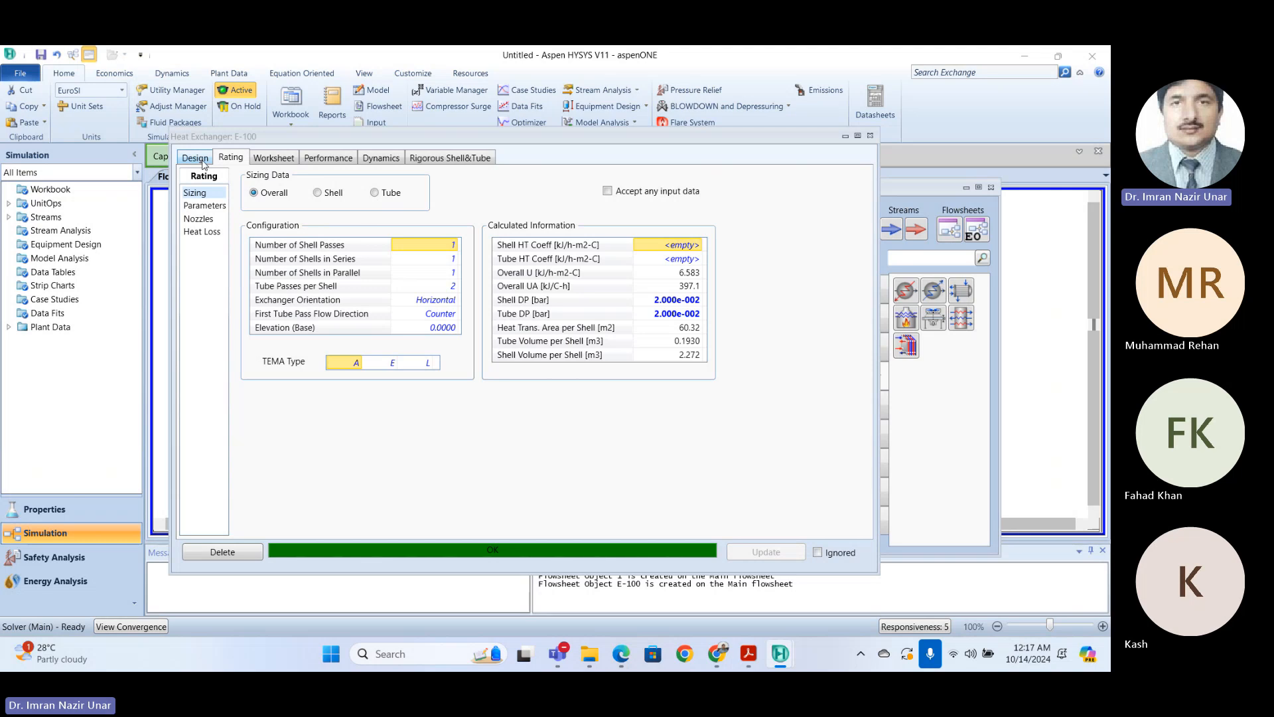
# Step: Return to the stream conditions and set the ColdWater_OUT temperature to 60 °C
pyautogui.click(287, 160)
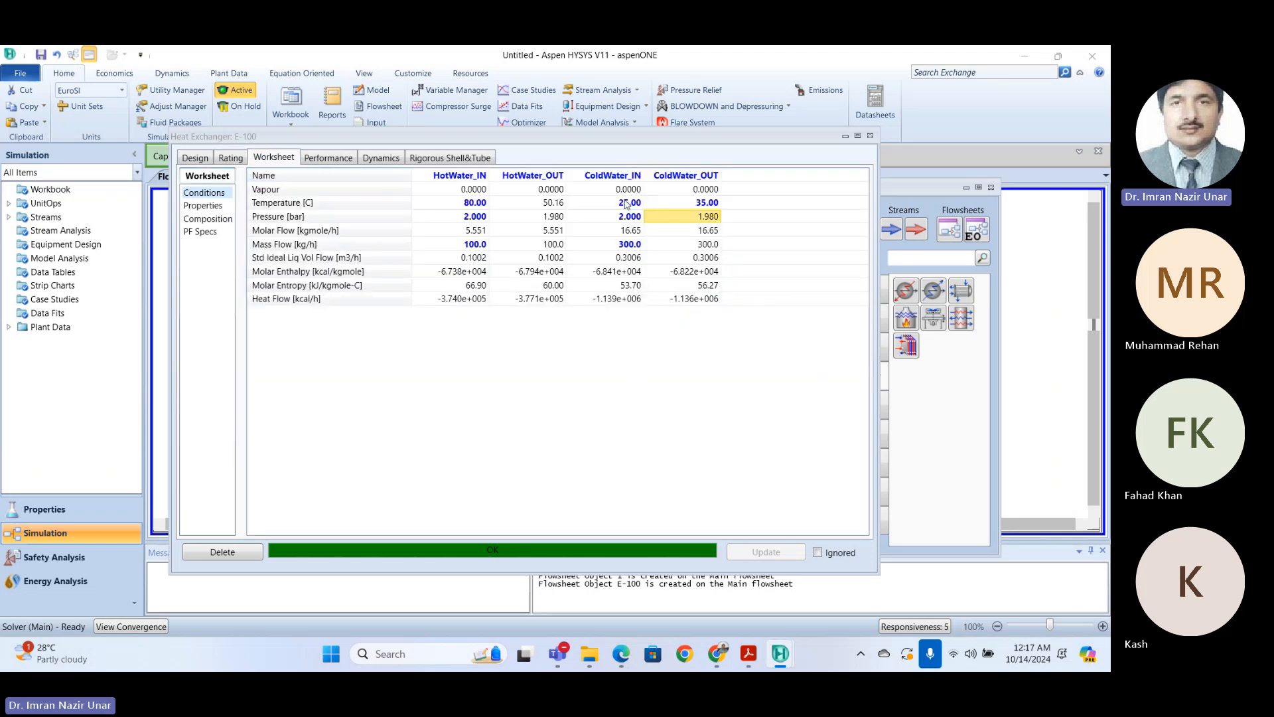
pyautogui.moveTo(624, 206)
pyautogui.moveTo(630, 260)
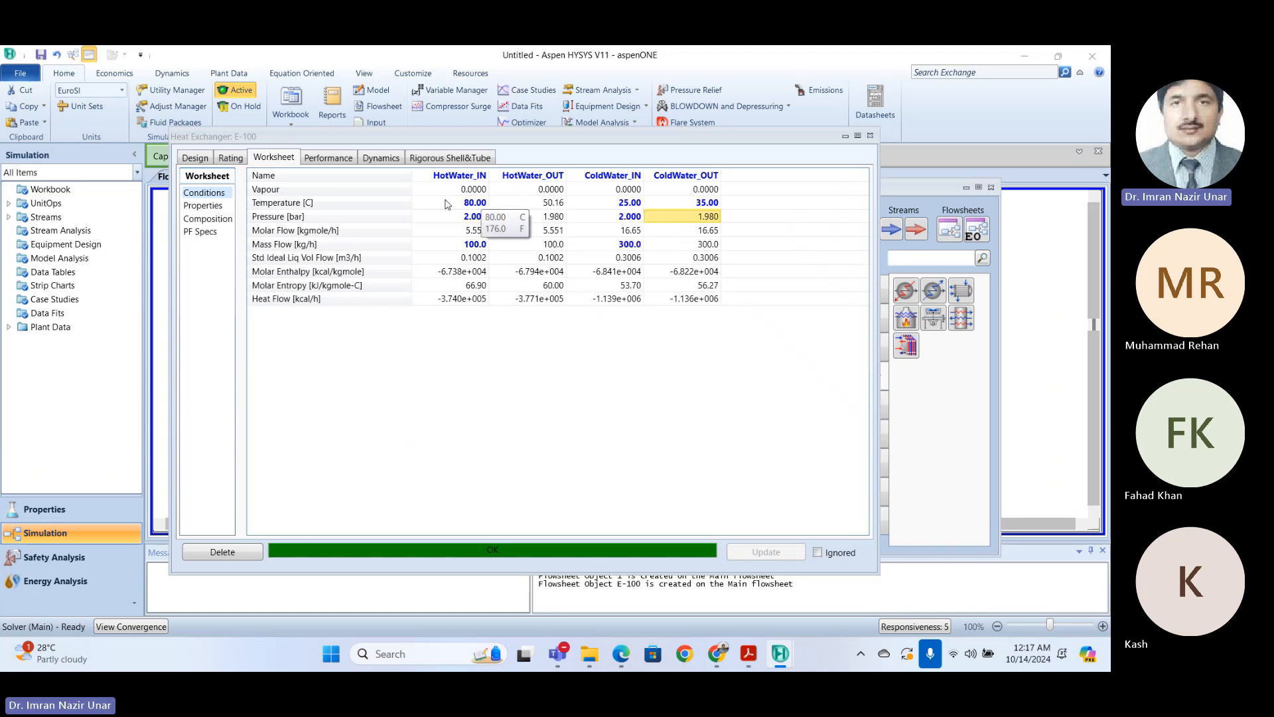
pyautogui.click(697, 203)
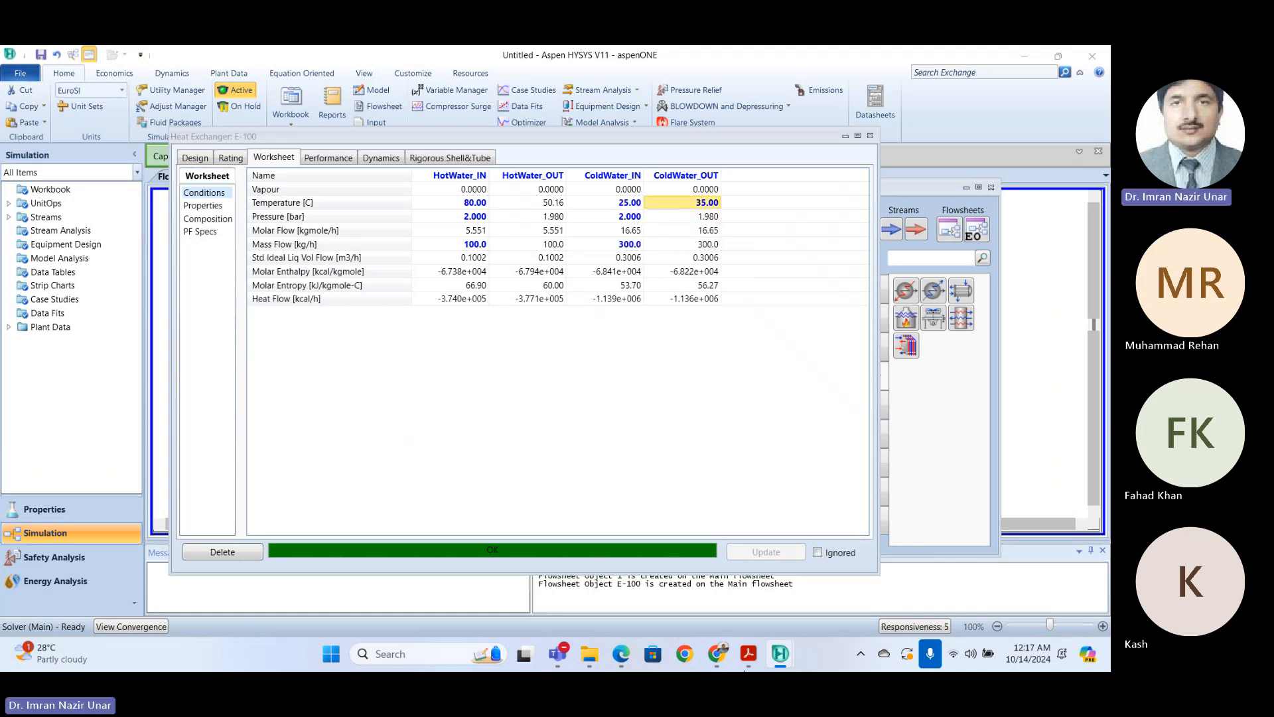
pyautogui.moveTo(740, 670)
pyautogui.write('60')
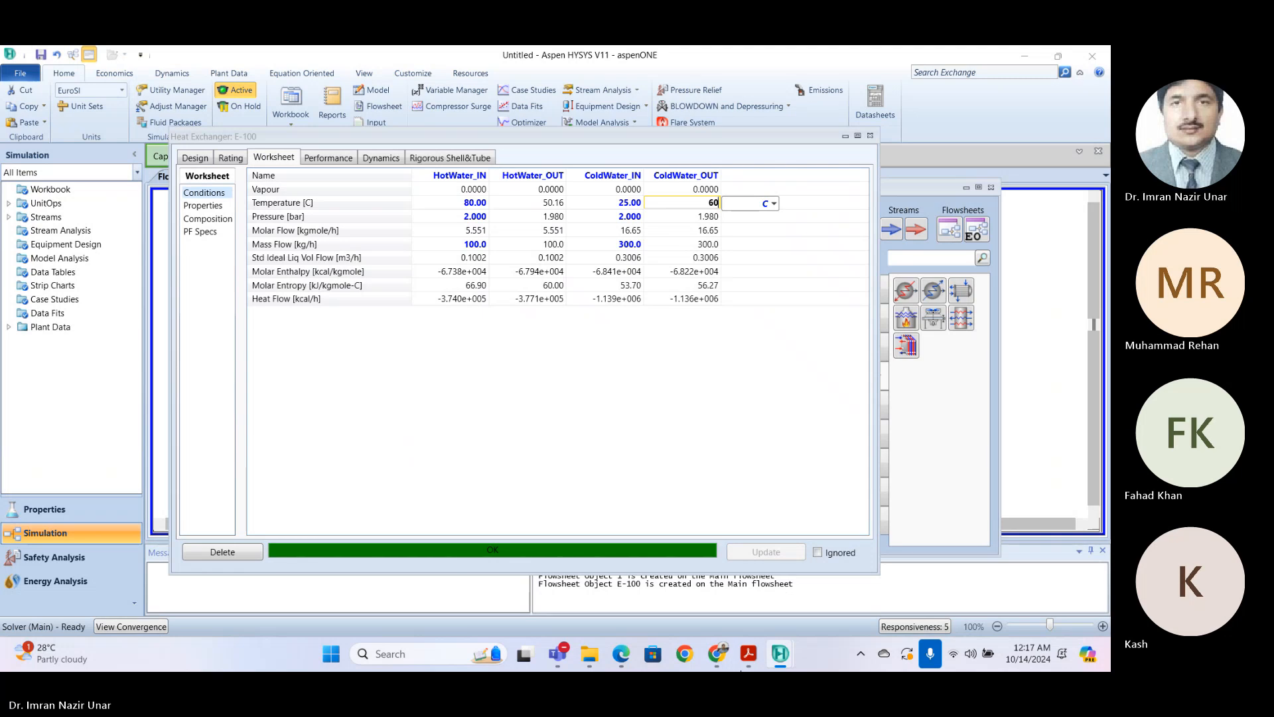
pyautogui.press('Return')
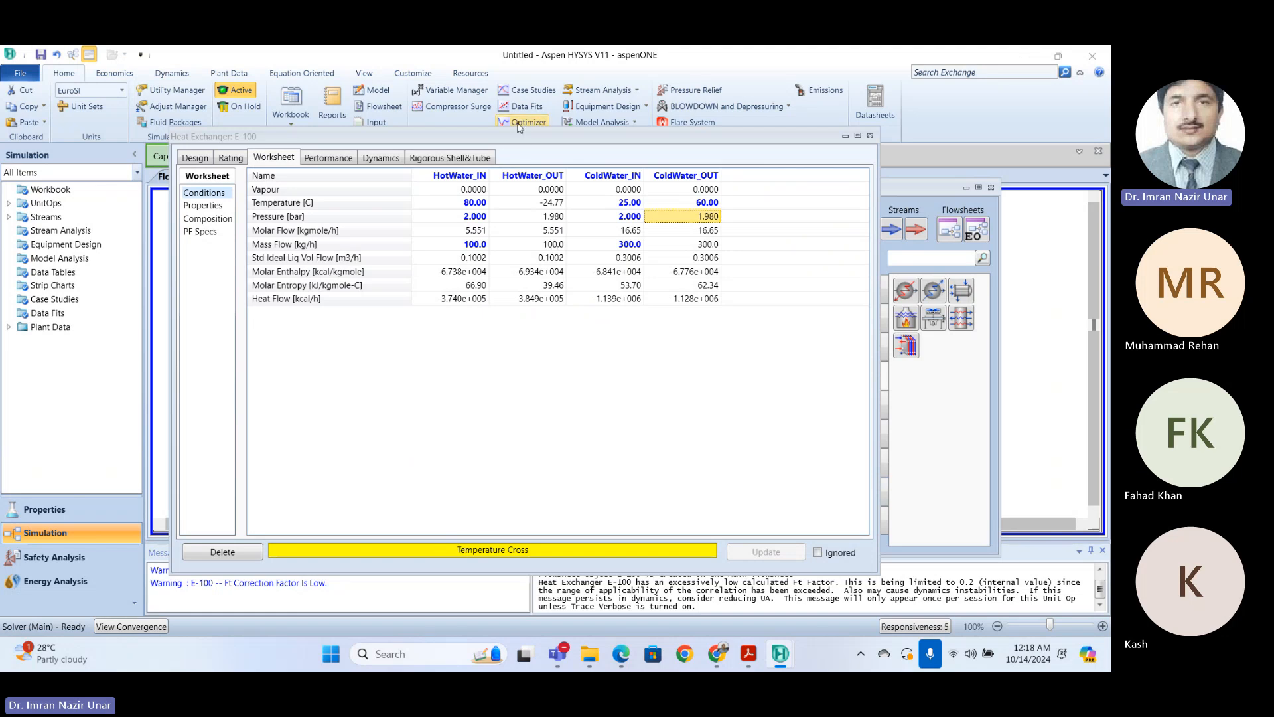
# Step: Reposition the heat exchanger window and compare the hot stream's inlet and outlet temperatures
pyautogui.moveTo(518, 137); pyautogui.dragTo(573, 50)
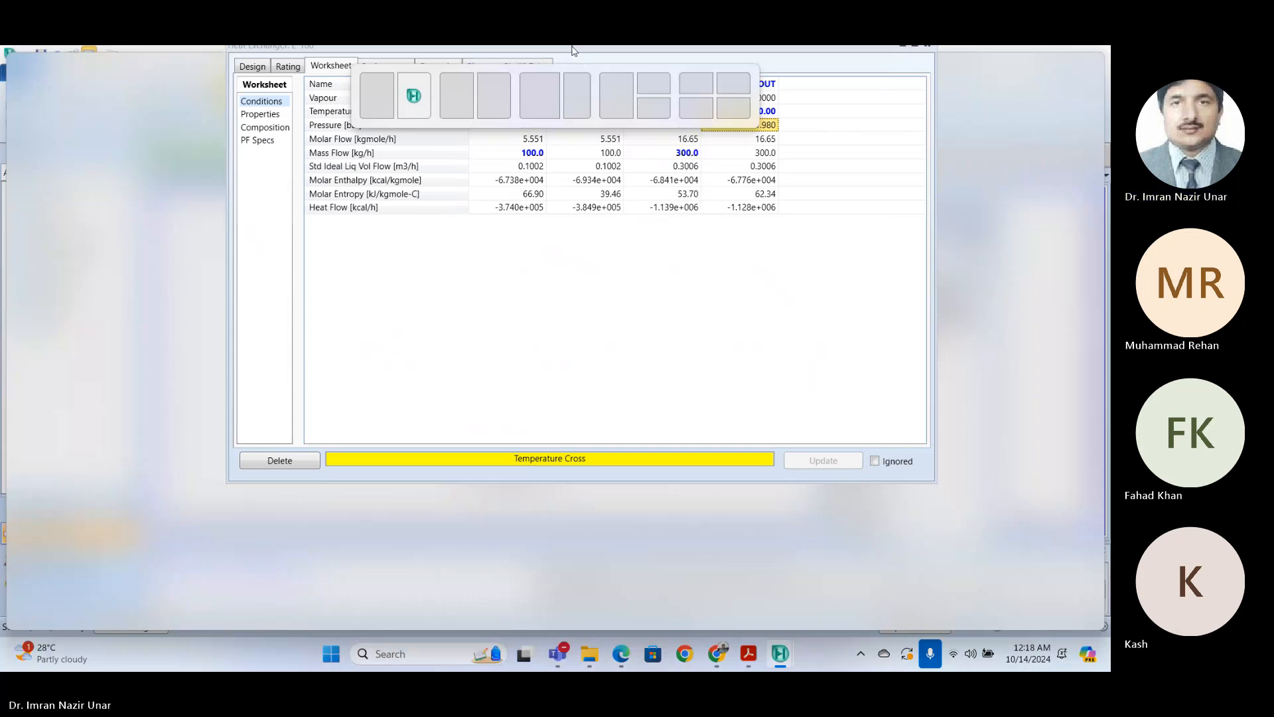
pyautogui.moveTo(574, 50); pyautogui.dragTo(554, 169)
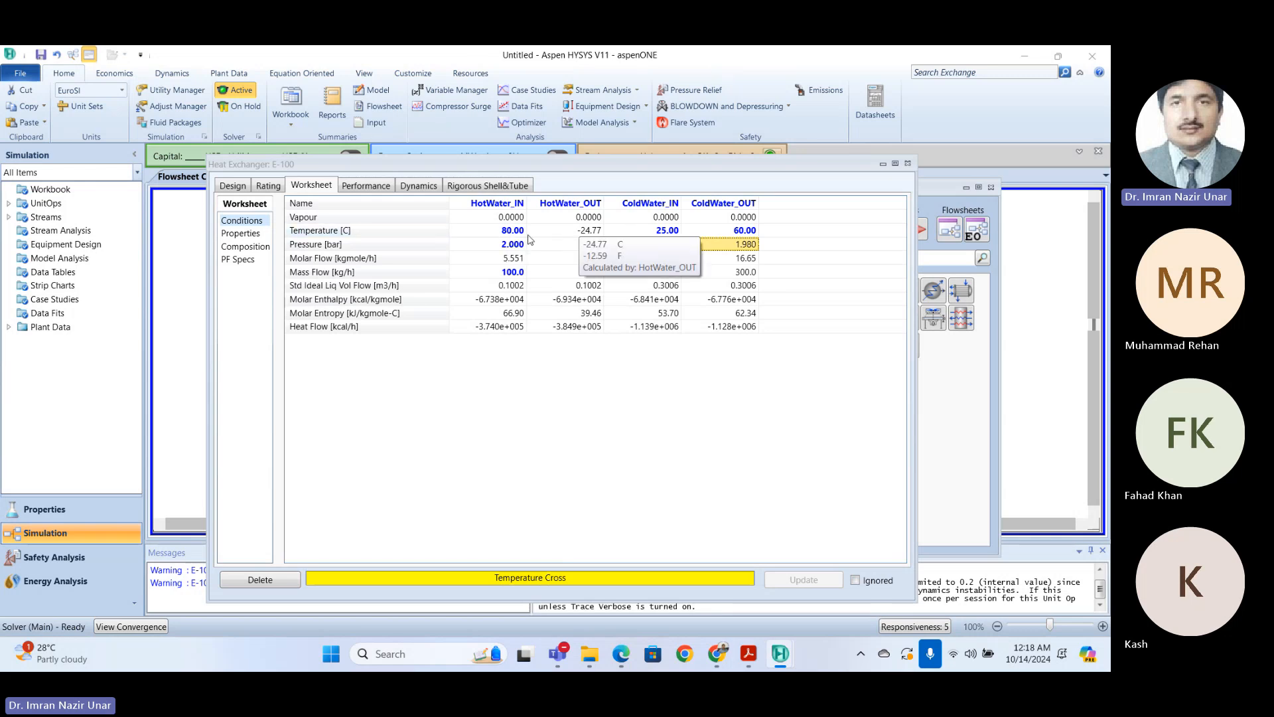
pyautogui.moveTo(518, 247)
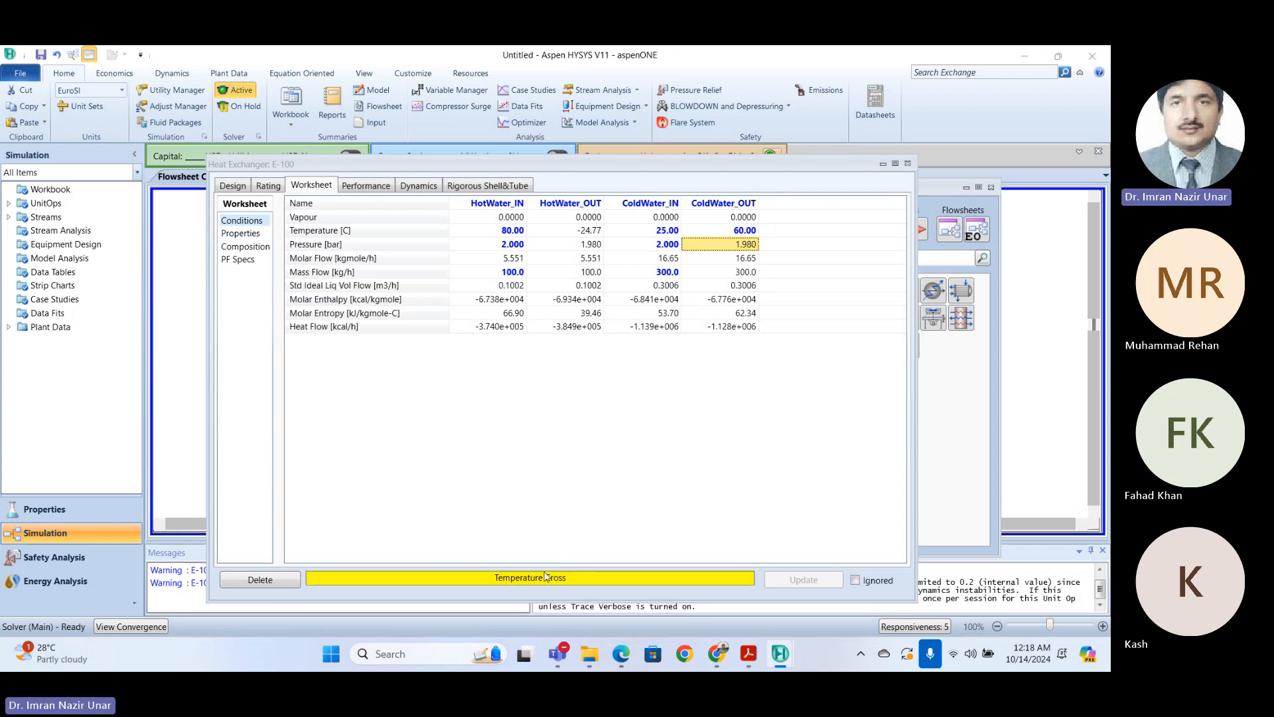
# Step: Open Paint and draw a black vertical axis crossing a black horizontal axis about 1043 px long
pyautogui.click(330, 652)
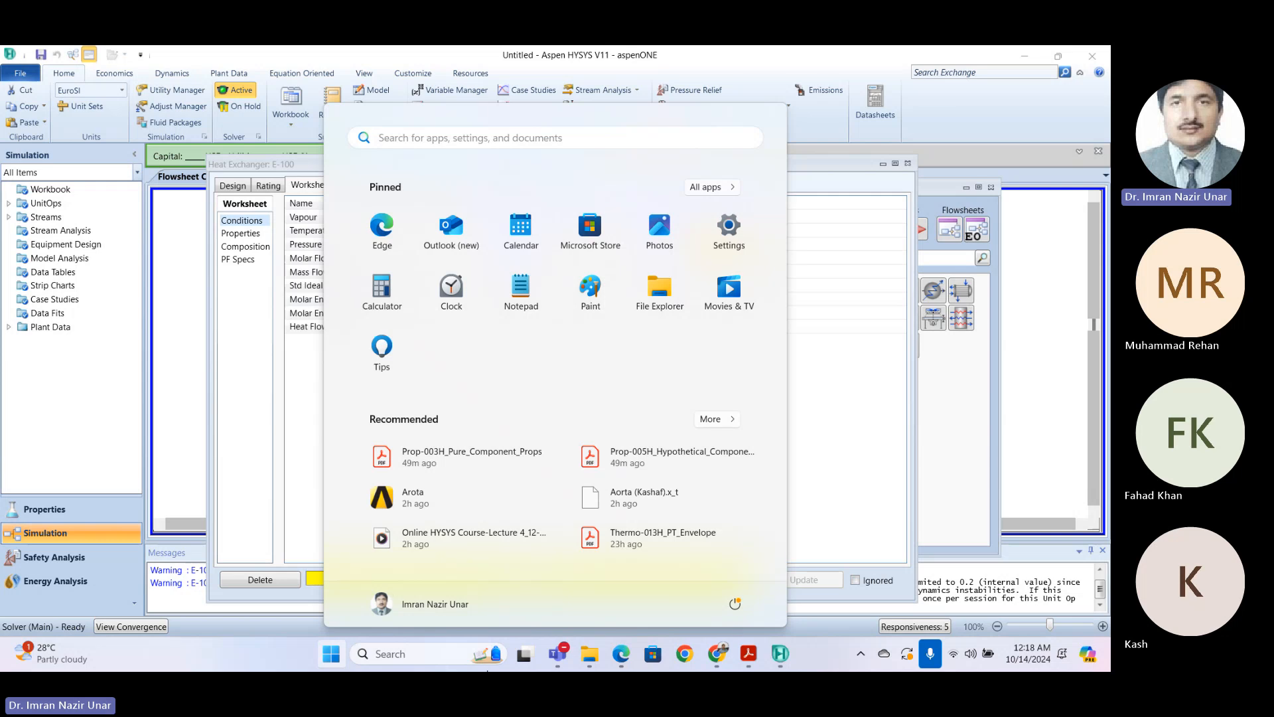
pyautogui.write('paint')
pyautogui.press('Return')
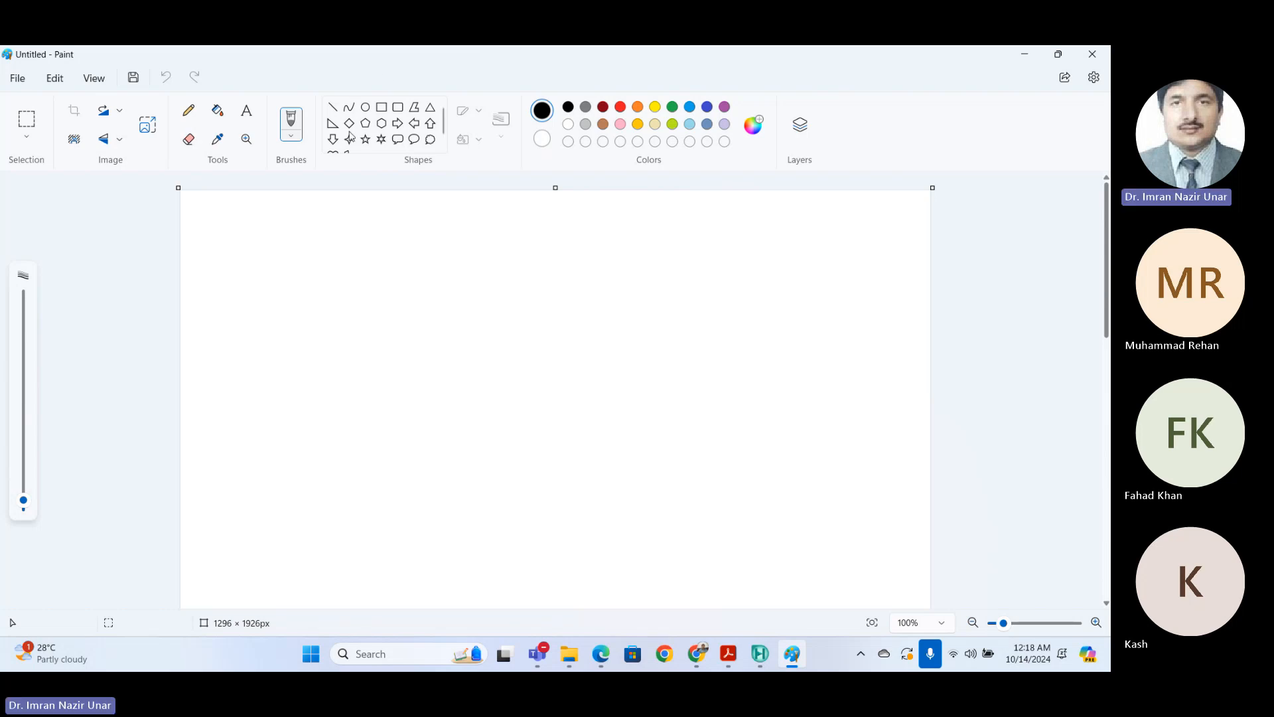
pyautogui.click(333, 107)
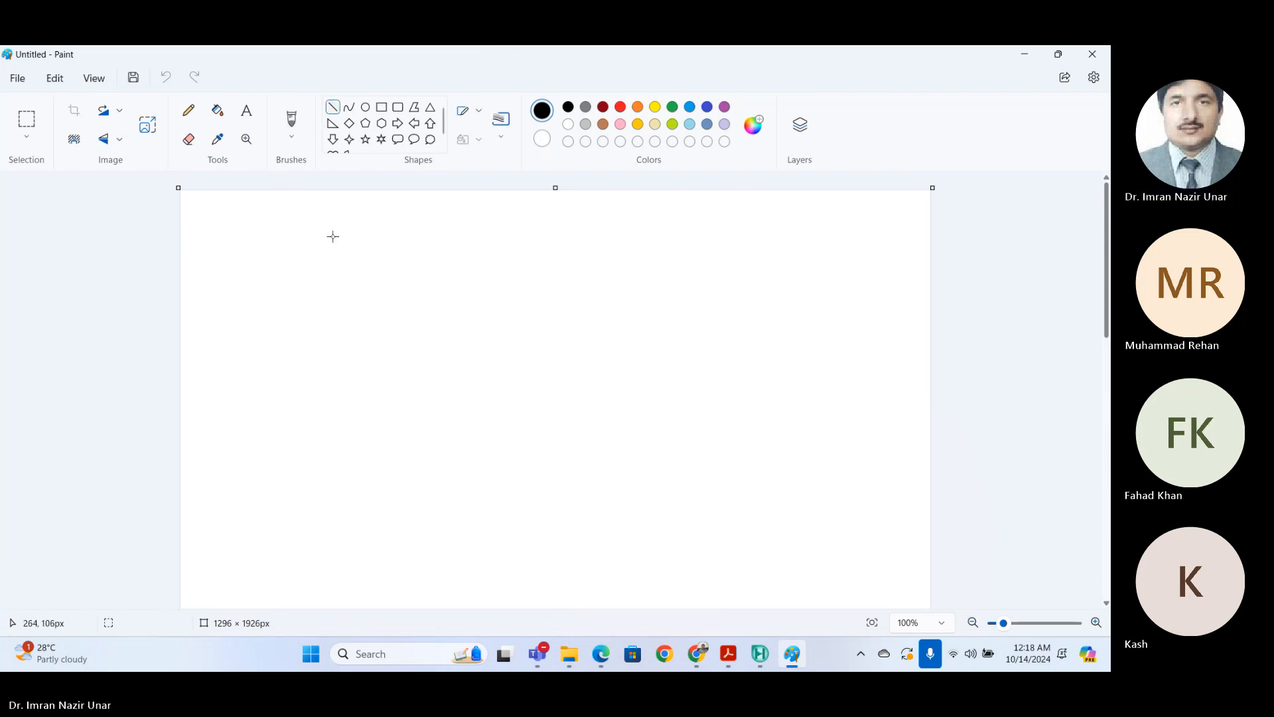
pyautogui.moveTo(248, 233)
pyautogui.mouseDown()
pyautogui.moveTo(254, 555)
pyautogui.moveTo(830, 535)
pyautogui.mouseUp()
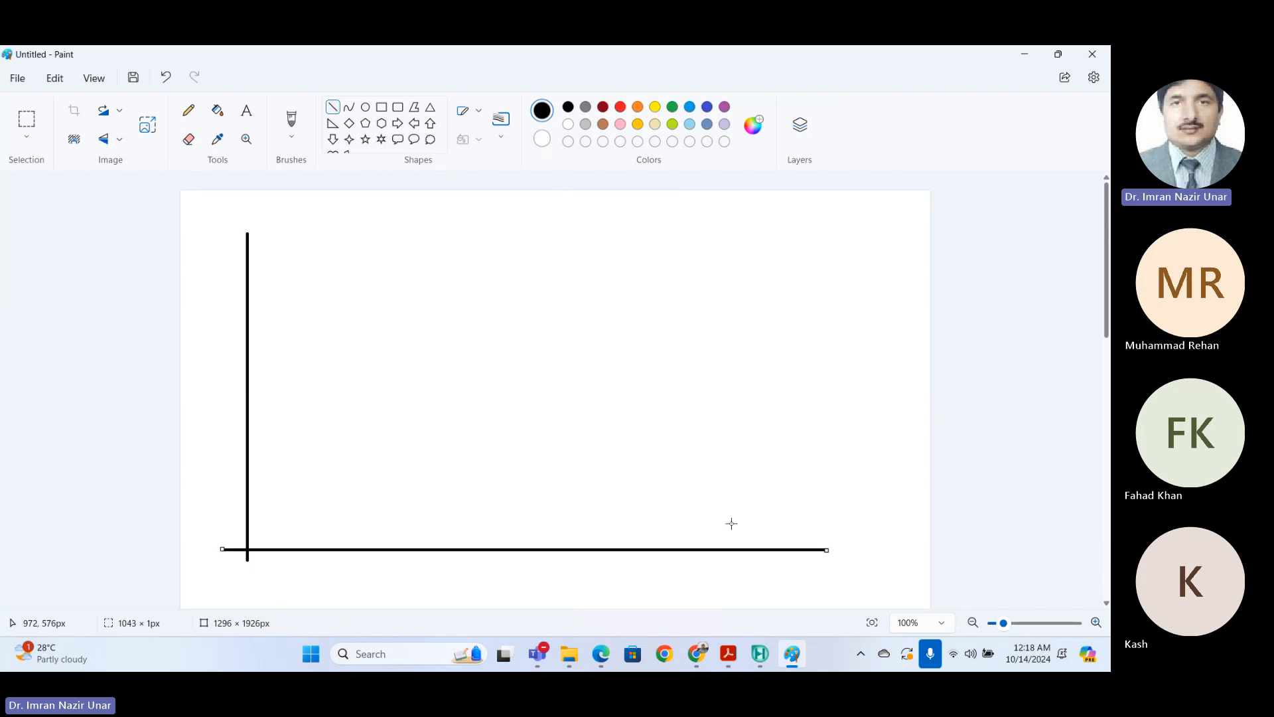
# Step: Draw a red curve about 707 × 203 px, falling from the upper end of the vertical axis and flattening out
pyautogui.click(349, 107)
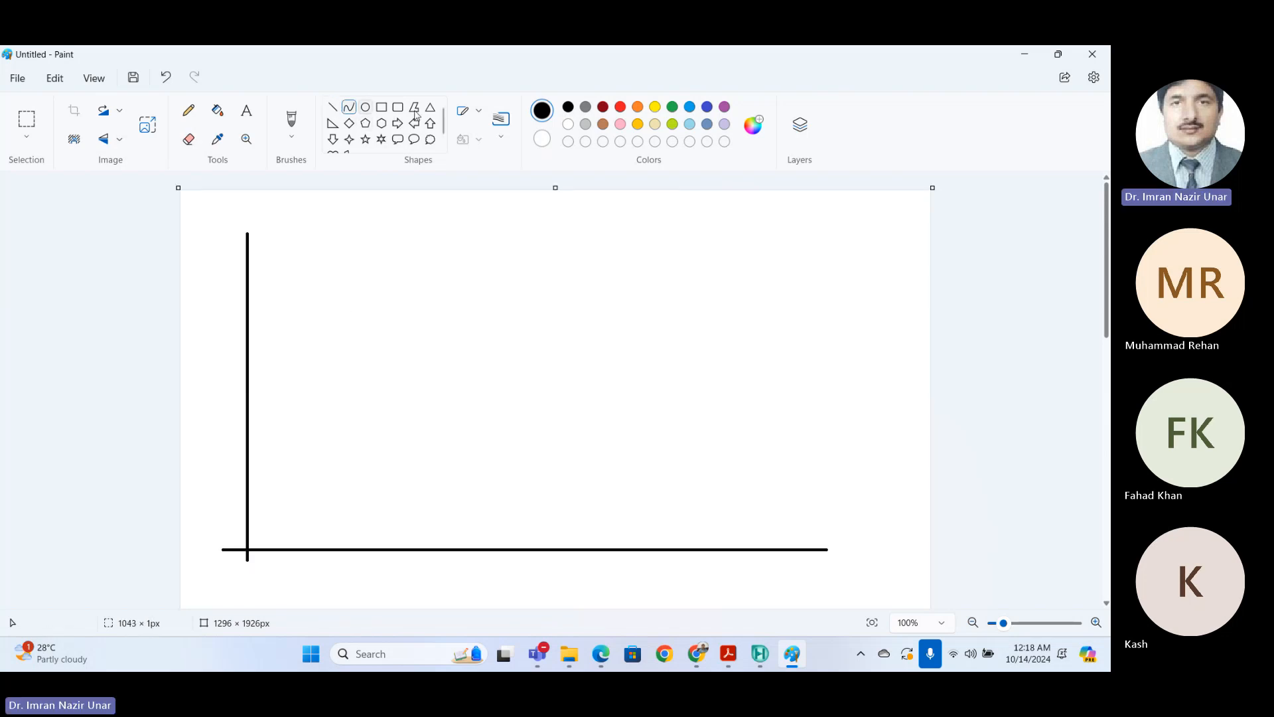
pyautogui.click(621, 108)
pyautogui.moveTo(273, 235); pyautogui.dragTo(684, 354)
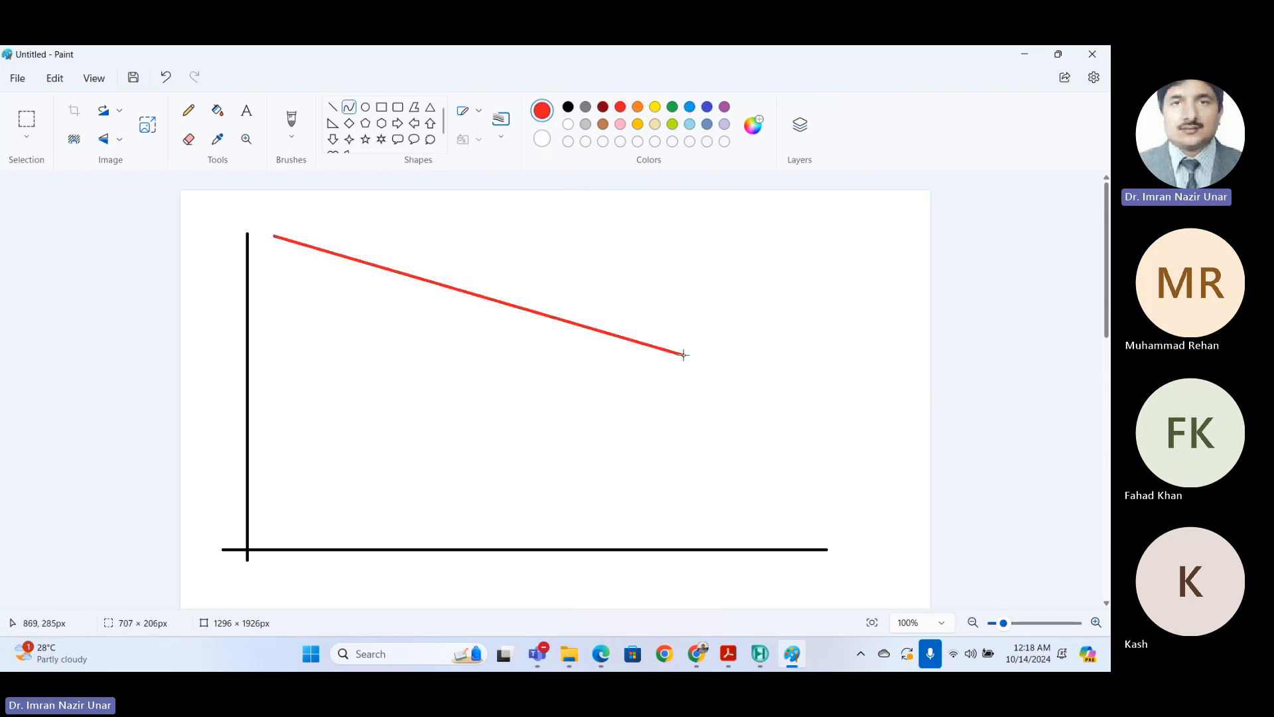
pyautogui.moveTo(487, 337); pyautogui.dragTo(424, 338)
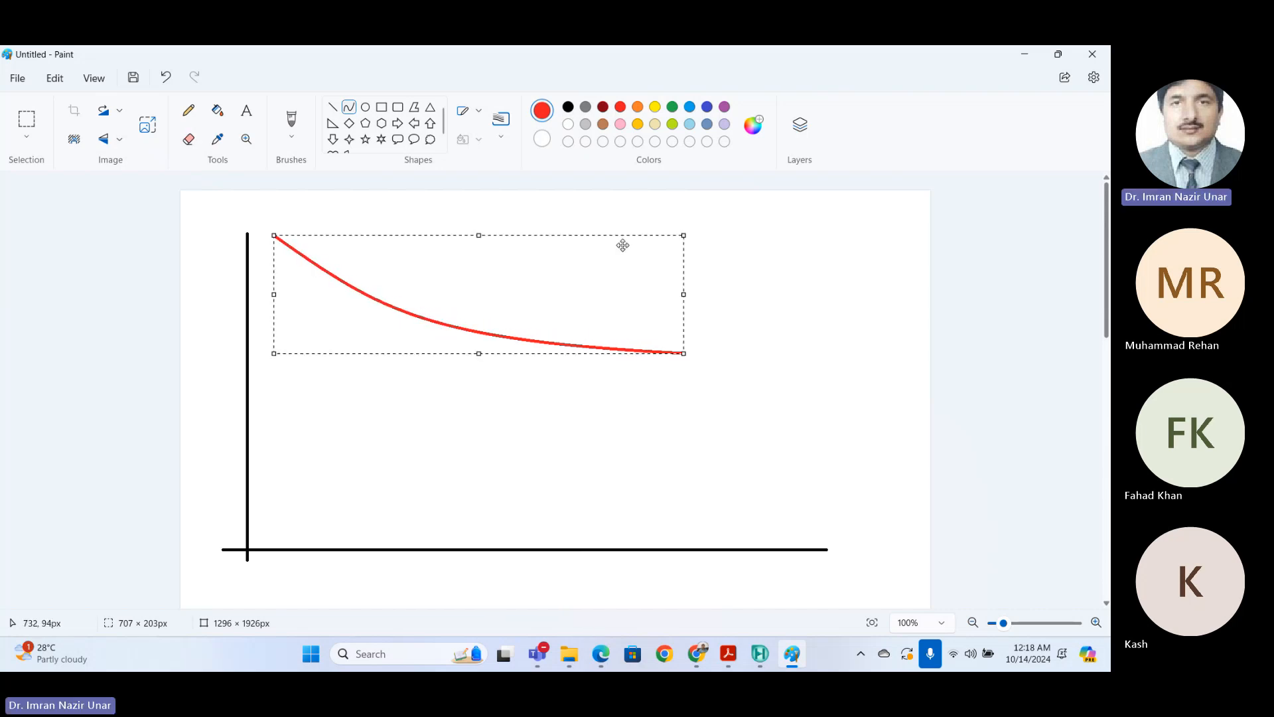
pyautogui.click(783, 232)
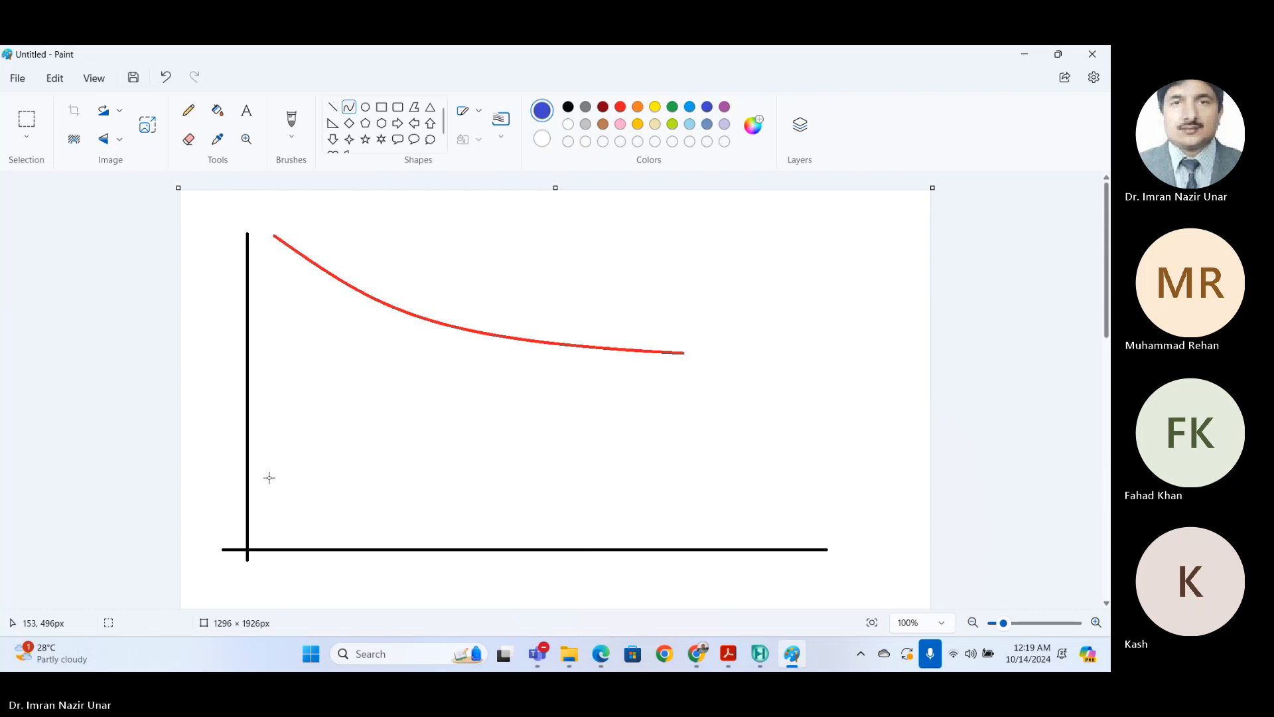
# Step: Draw a blue curve rising from near the axes' crossing and flattening just below the end of the red curve
pyautogui.moveTo(260, 503); pyautogui.dragTo(688, 382)
pyautogui.moveTo(558, 428); pyautogui.dragTo(399, 402)
pyautogui.click(682, 279)
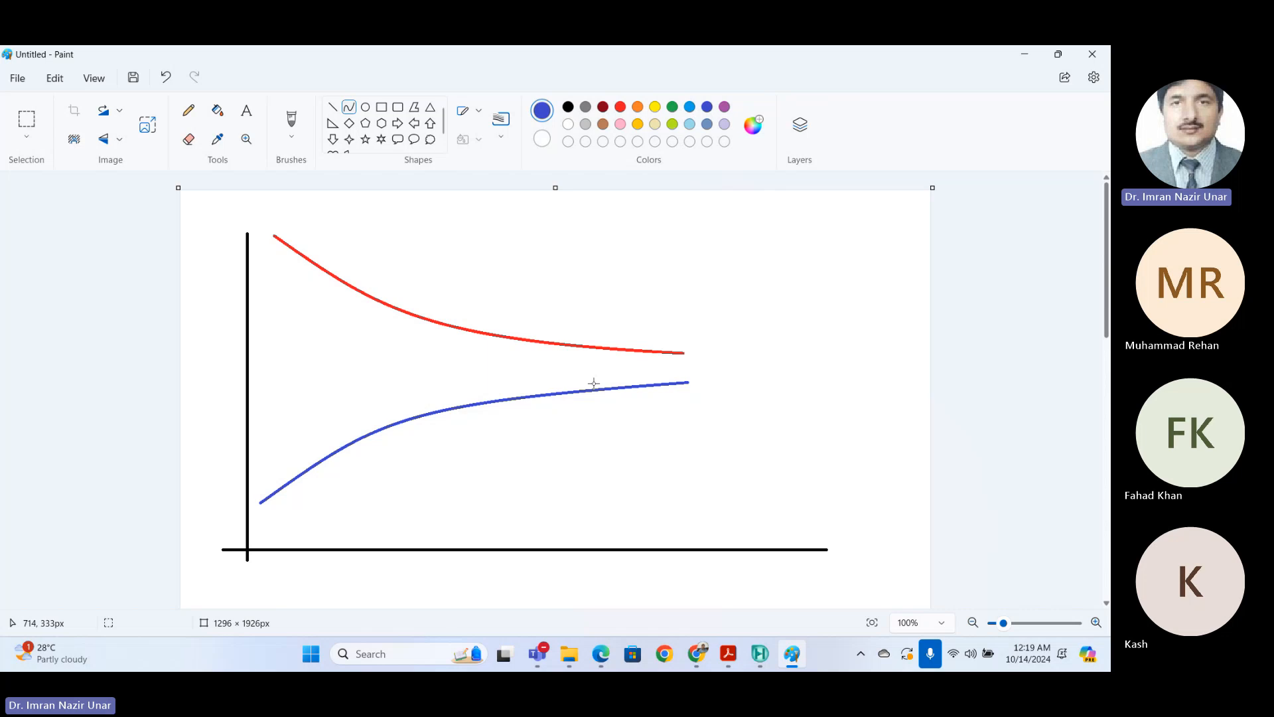
# Step: Draw a black vertical line about 607 px high down to the horizontal axis and align it with the curves' far ends
pyautogui.click(333, 106)
pyautogui.moveTo(659, 207); pyautogui.dragTo(705, 450)
pyautogui.press('Escape')
pyautogui.click(568, 107)
pyautogui.moveTo(670, 206)
pyautogui.mouseDown()
pyautogui.moveTo(688, 464)
pyautogui.moveTo(670, 556)
pyautogui.mouseUp()
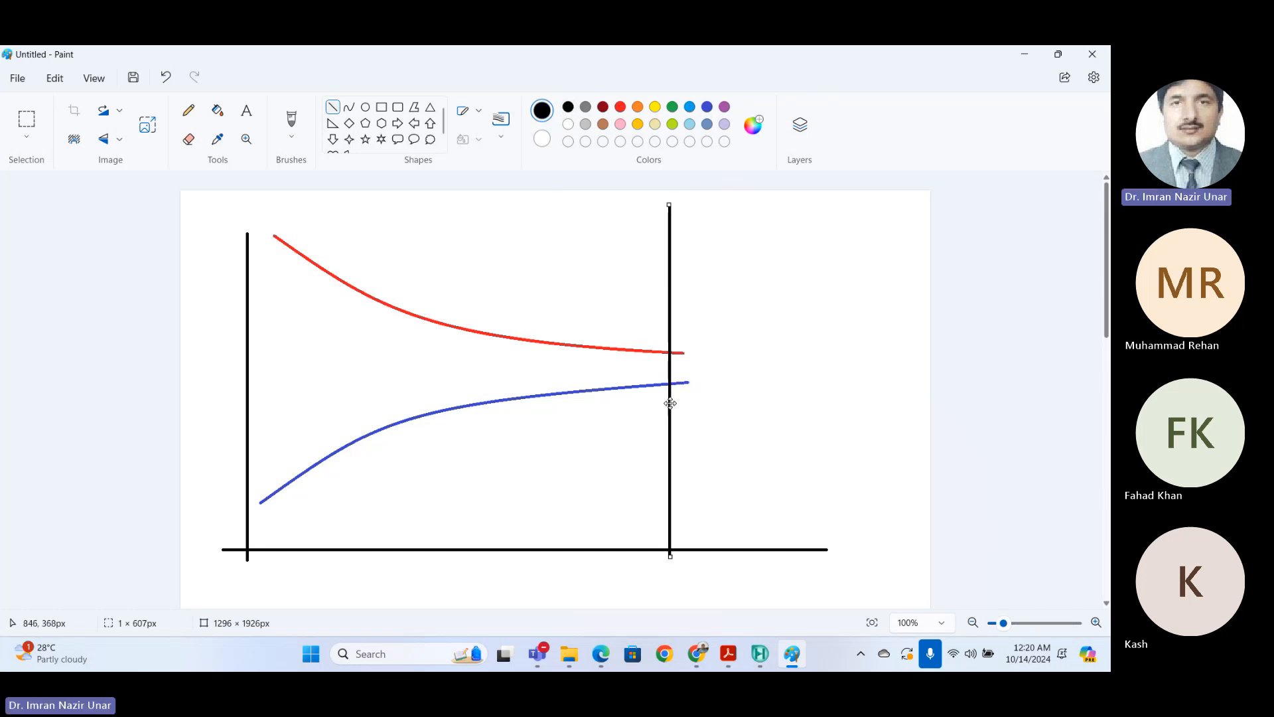
pyautogui.moveTo(670, 402); pyautogui.dragTo(682, 403)
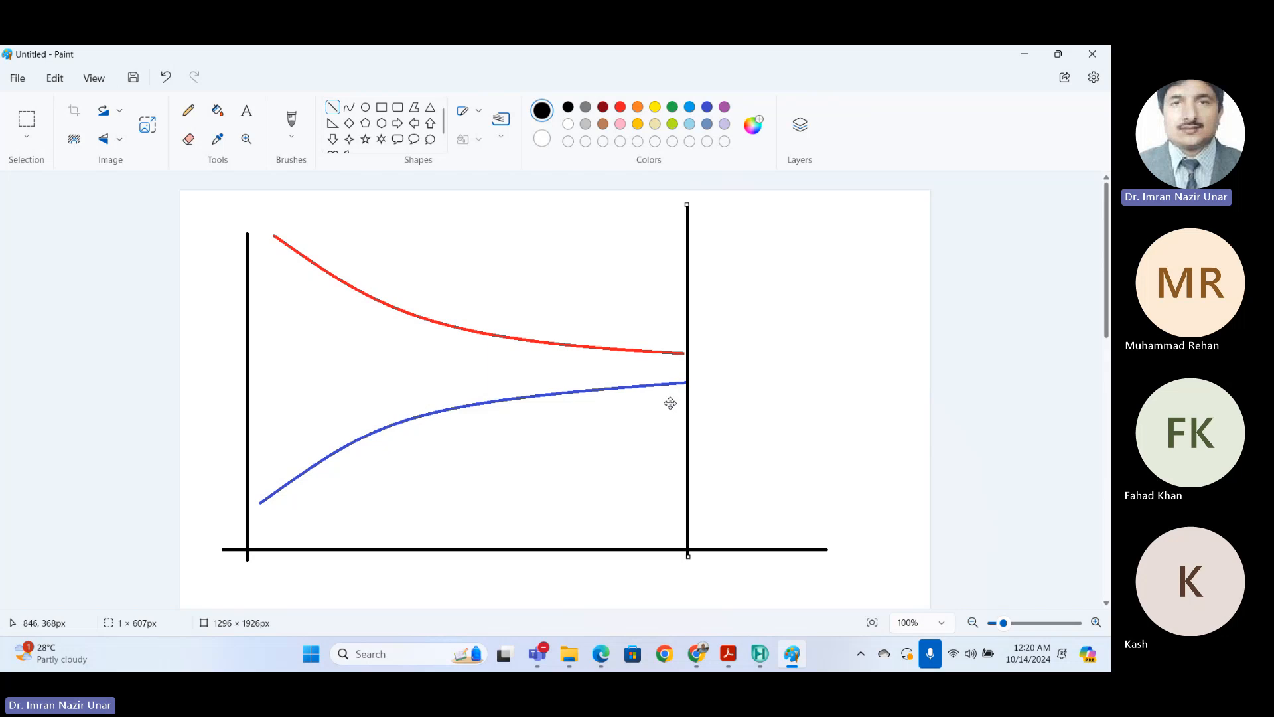
pyautogui.press('Left')
pyautogui.press('Left')
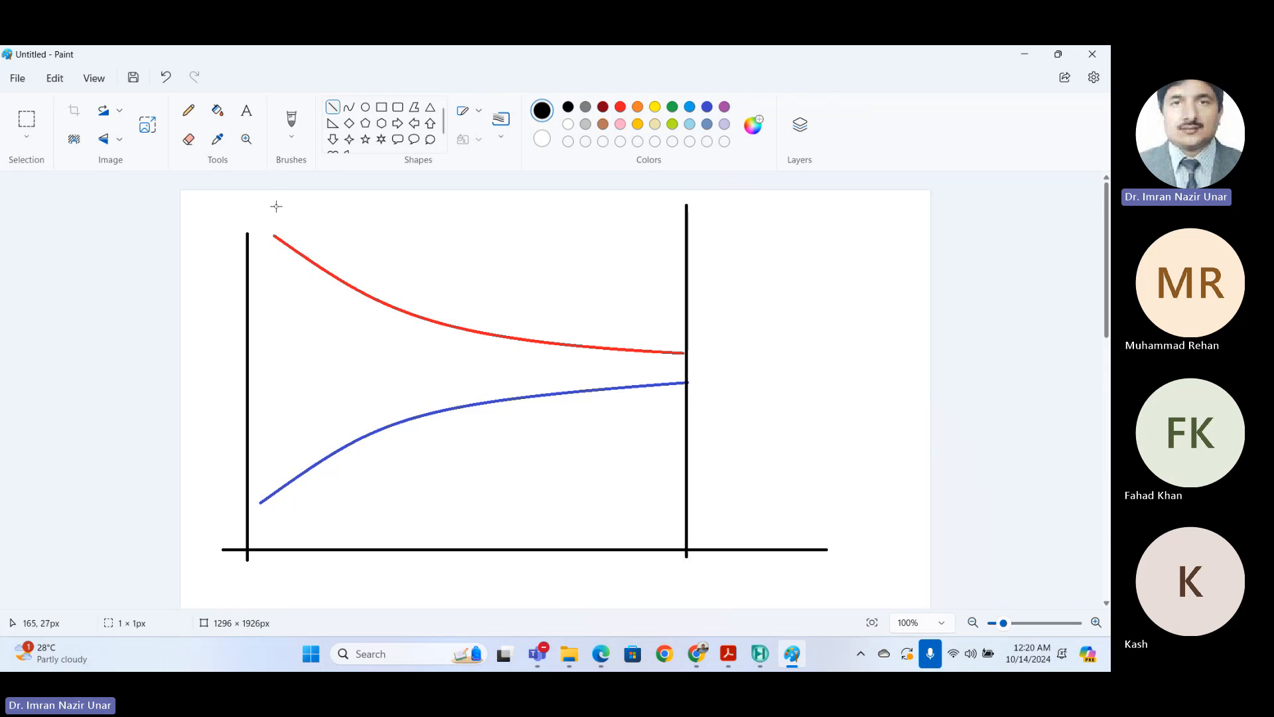
# Step: Draw a black vertical line about 623 px high through the start of the red curve and nudge it onto the curve's end
pyautogui.moveTo(276, 206)
pyautogui.mouseDown()
pyautogui.moveTo(290, 535)
pyautogui.moveTo(257, 578)
pyautogui.moveTo(260, 565)
pyautogui.moveTo(291, 565)
pyautogui.mouseUp()
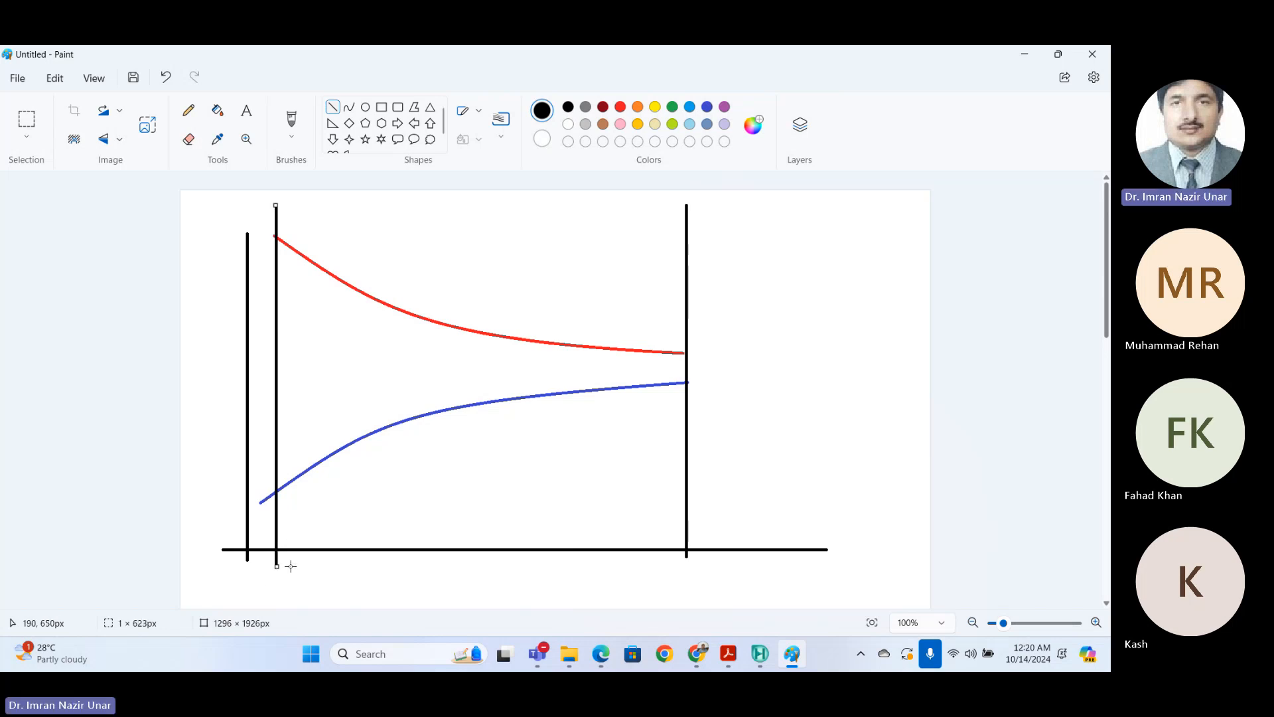
pyautogui.press('Left')
pyautogui.press('Left')
pyautogui.press('Left')
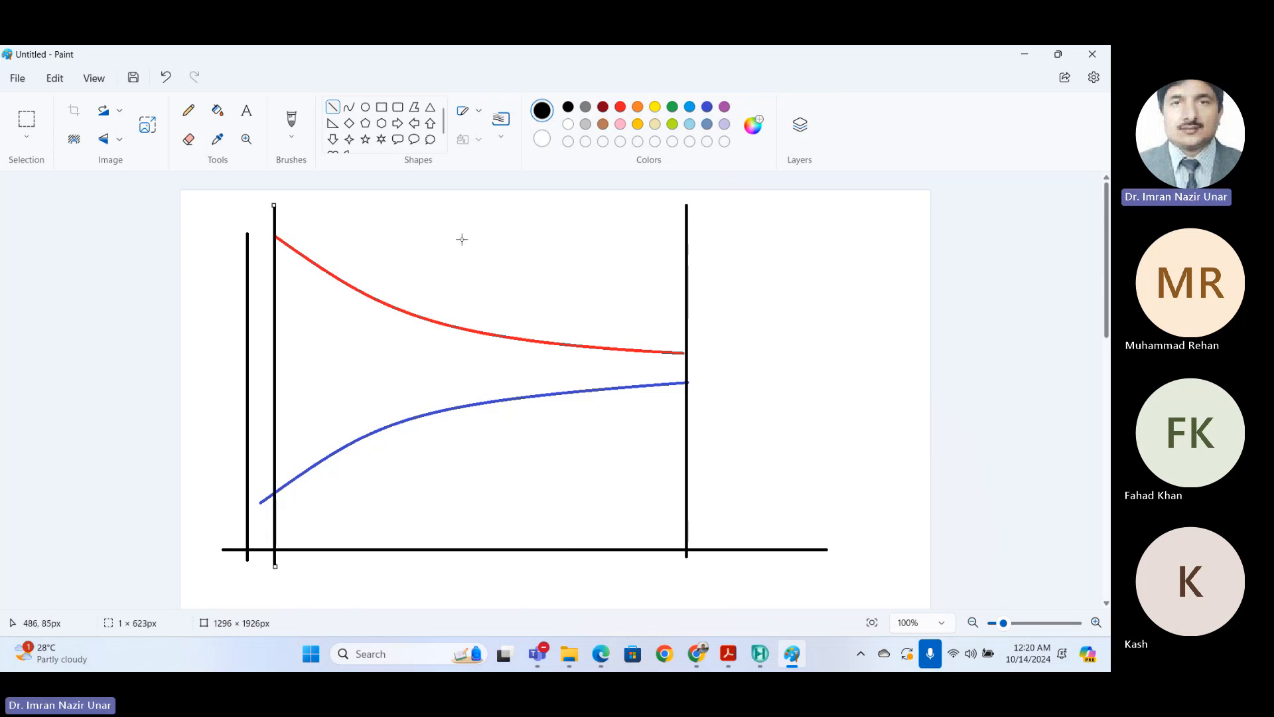
pyautogui.click(462, 239)
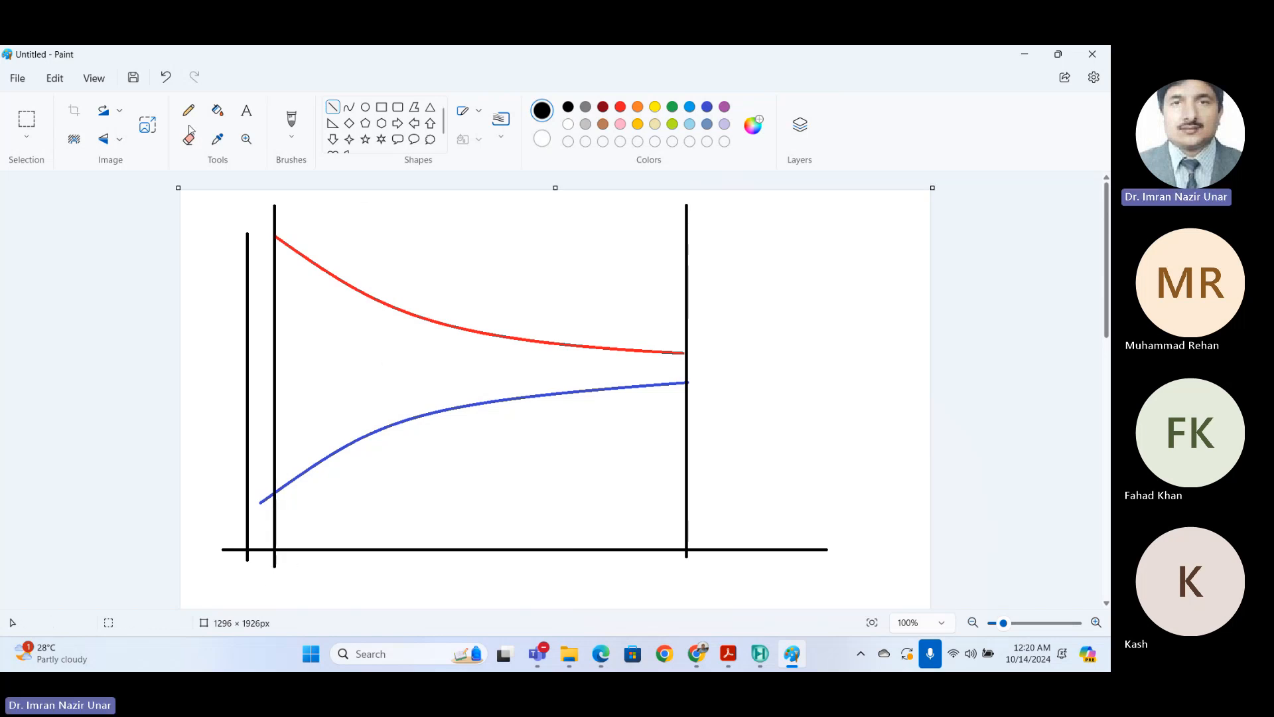
# Step: Select and delete the strip of the drawing beside the new vertical line, removing the old axis and the protruding line ends
pyautogui.click(30, 114)
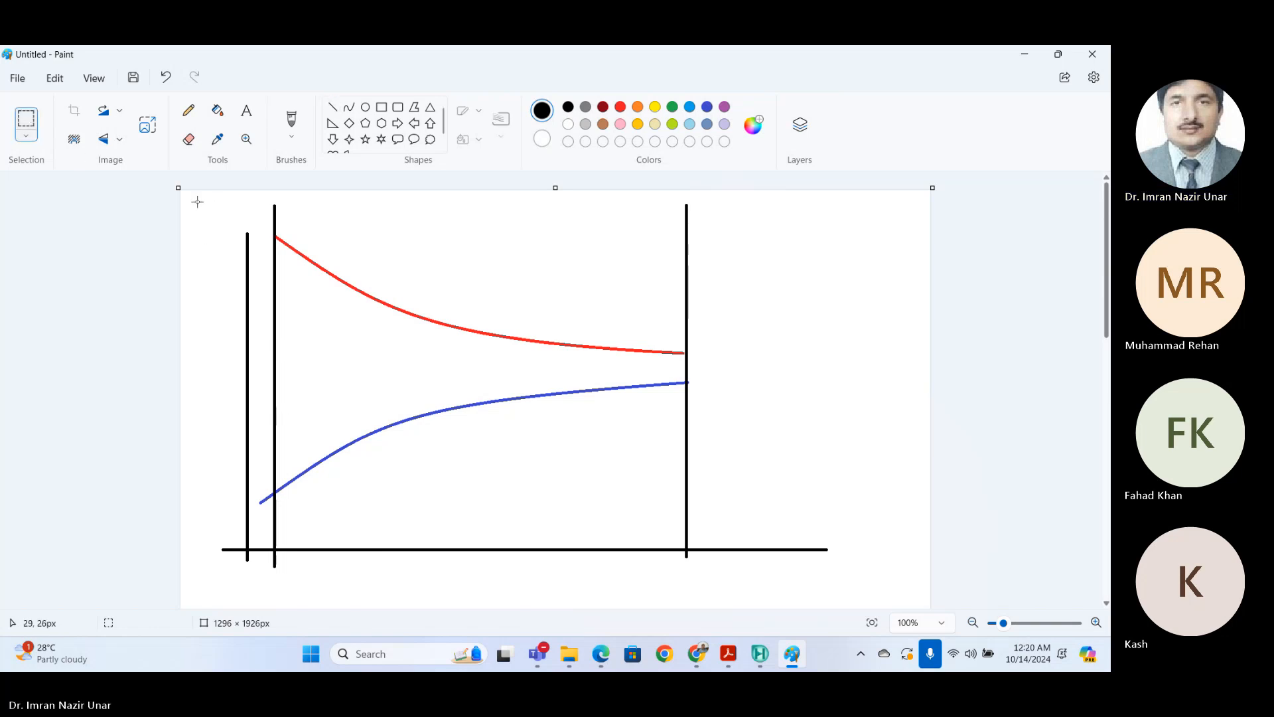
pyautogui.moveTo(198, 201); pyautogui.dragTo(274, 586)
pyautogui.press('Delete')
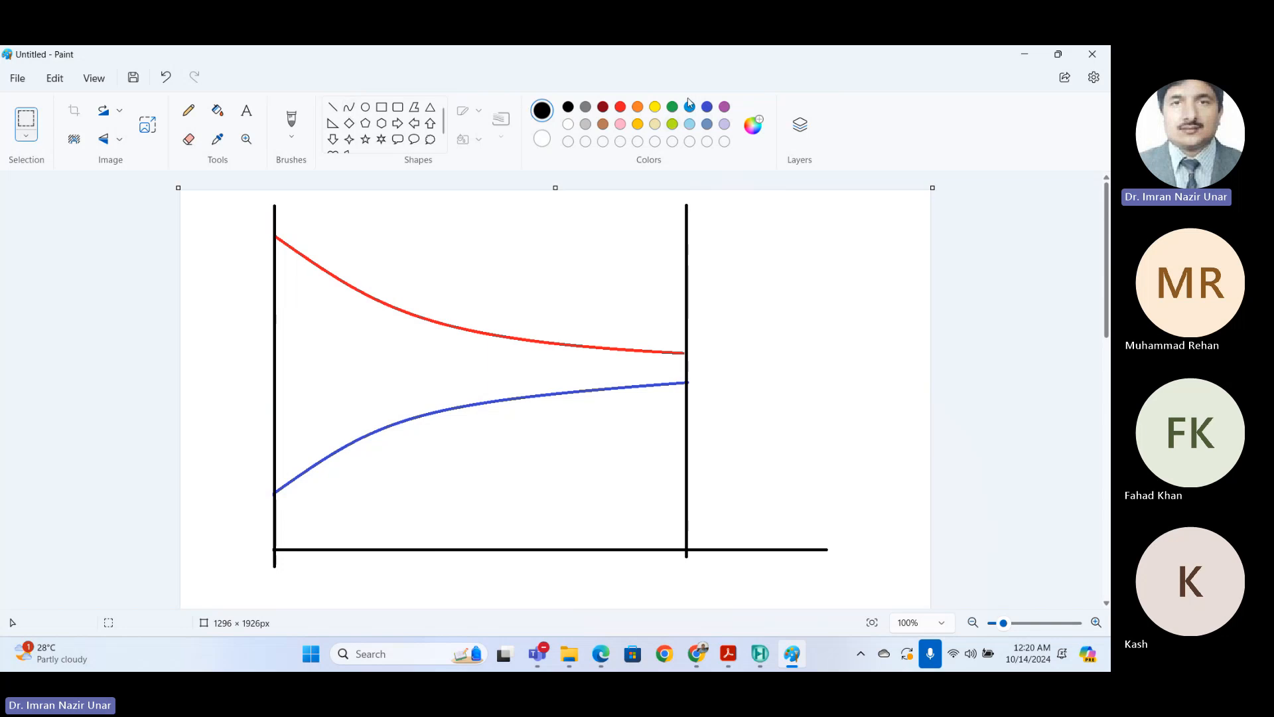
# Step: Set the drawing colour to blue and activate the Curve tool
pyautogui.click(707, 108)
pyautogui.moveTo(276, 493); pyautogui.dragTo(373, 465)
pyautogui.click(888, 182)
pyautogui.click(348, 107)
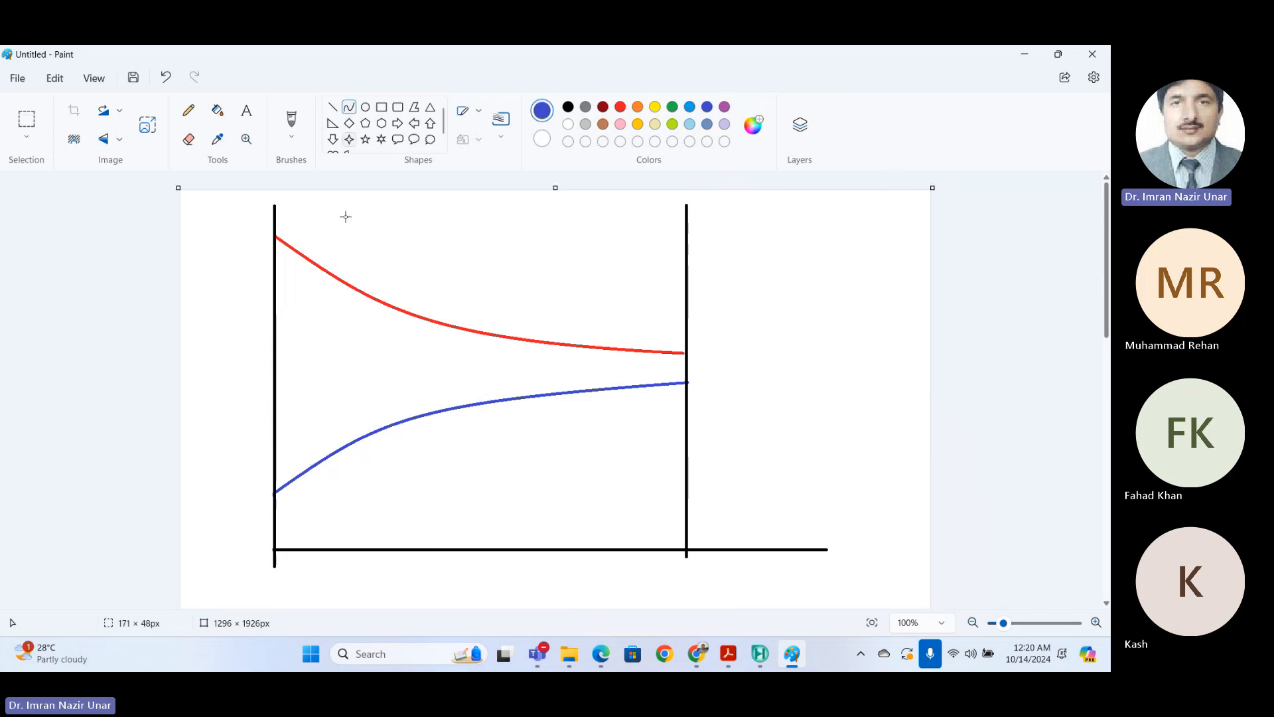
pyautogui.moveTo(276, 492); pyautogui.dragTo(683, 262)
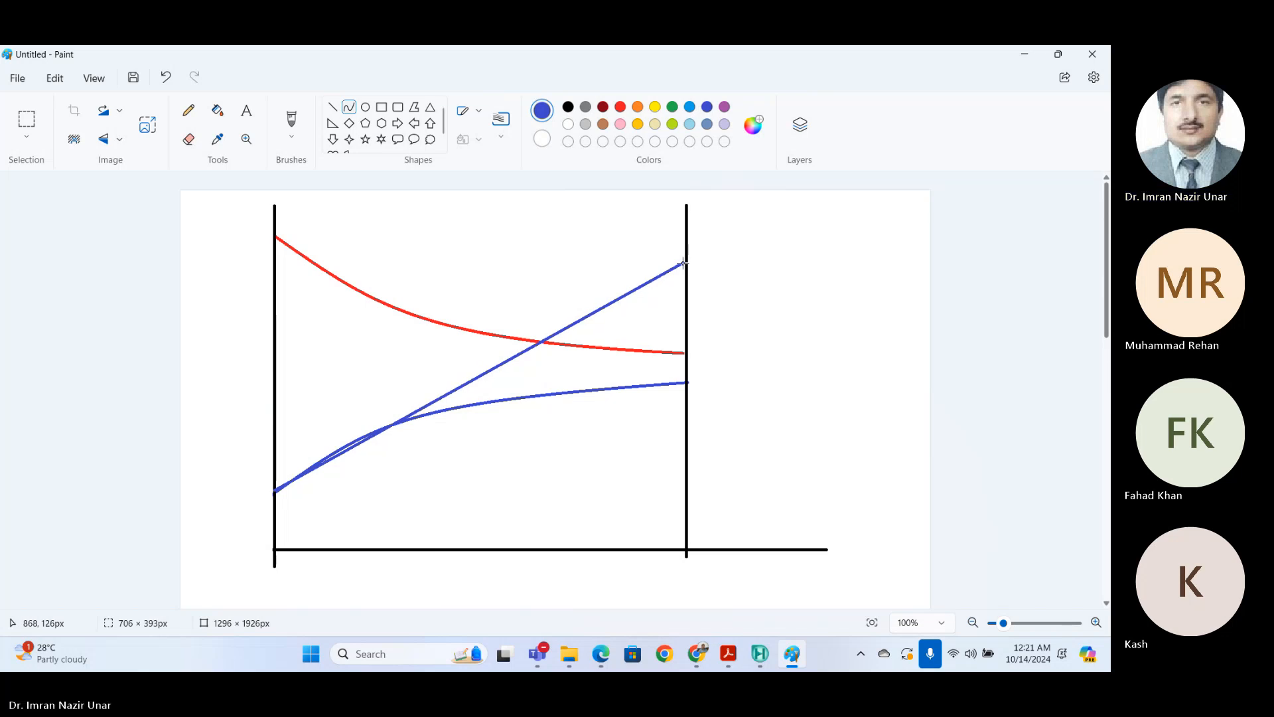
pyautogui.moveTo(683, 263); pyautogui.dragTo(687, 230)
pyautogui.moveTo(564, 280); pyautogui.dragTo(420, 322)
pyautogui.click(878, 339)
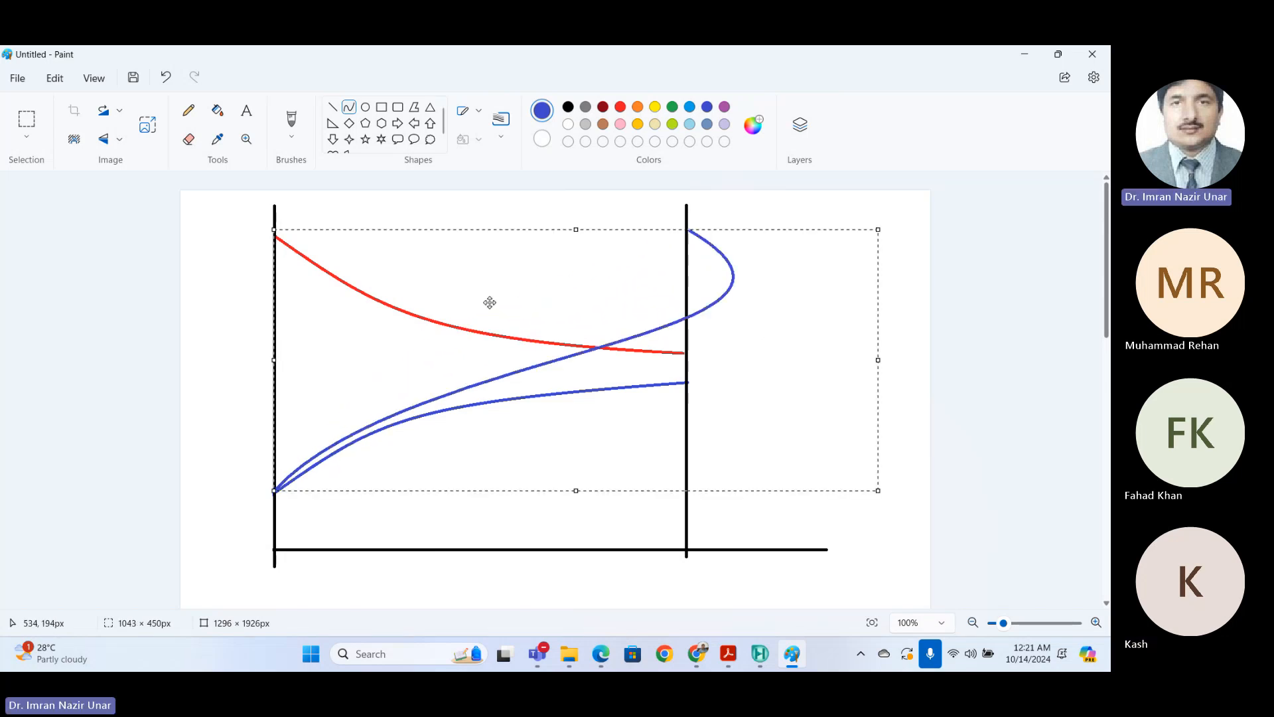
pyautogui.hotkey('ctrl', 'z')
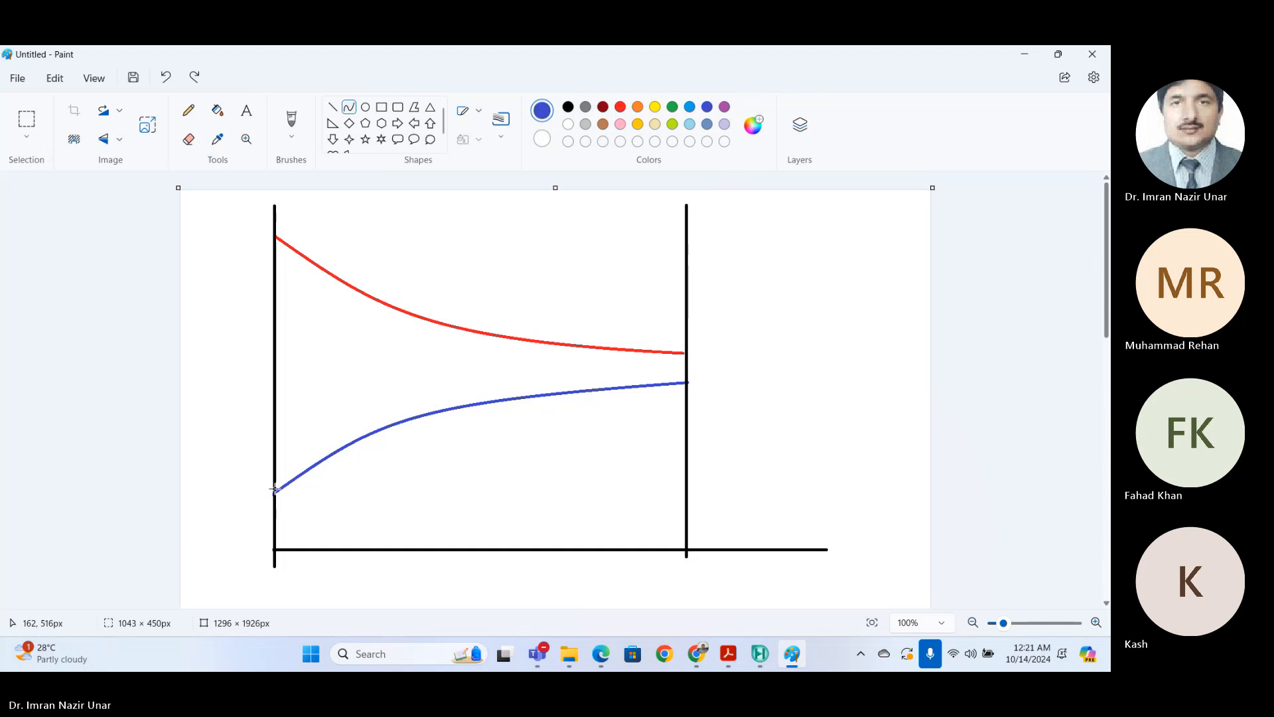
# Step: Draw a second blue curve from the first blue curve's start, crossing the red curve and ending near the top of the far vertical line
pyautogui.moveTo(274, 489); pyautogui.dragTo(687, 221)
pyautogui.moveTo(573, 253); pyautogui.dragTo(372, 369)
pyautogui.click(751, 323)
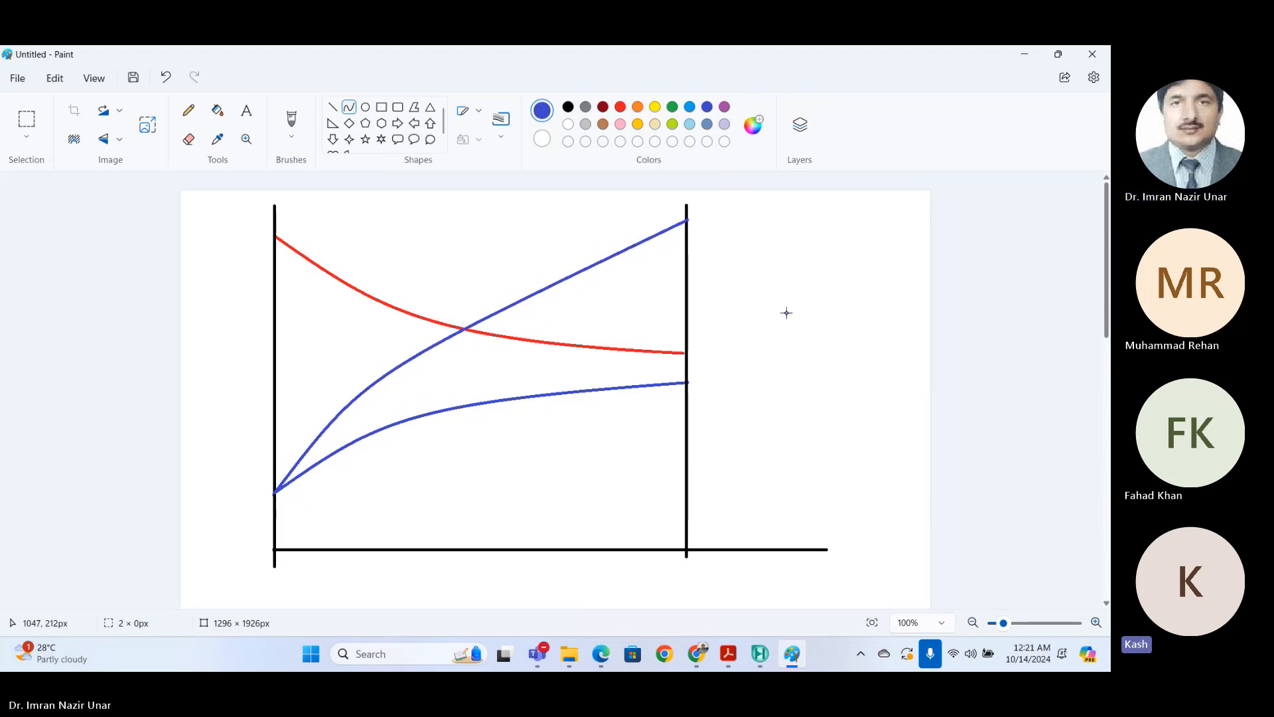
pyautogui.click(785, 314)
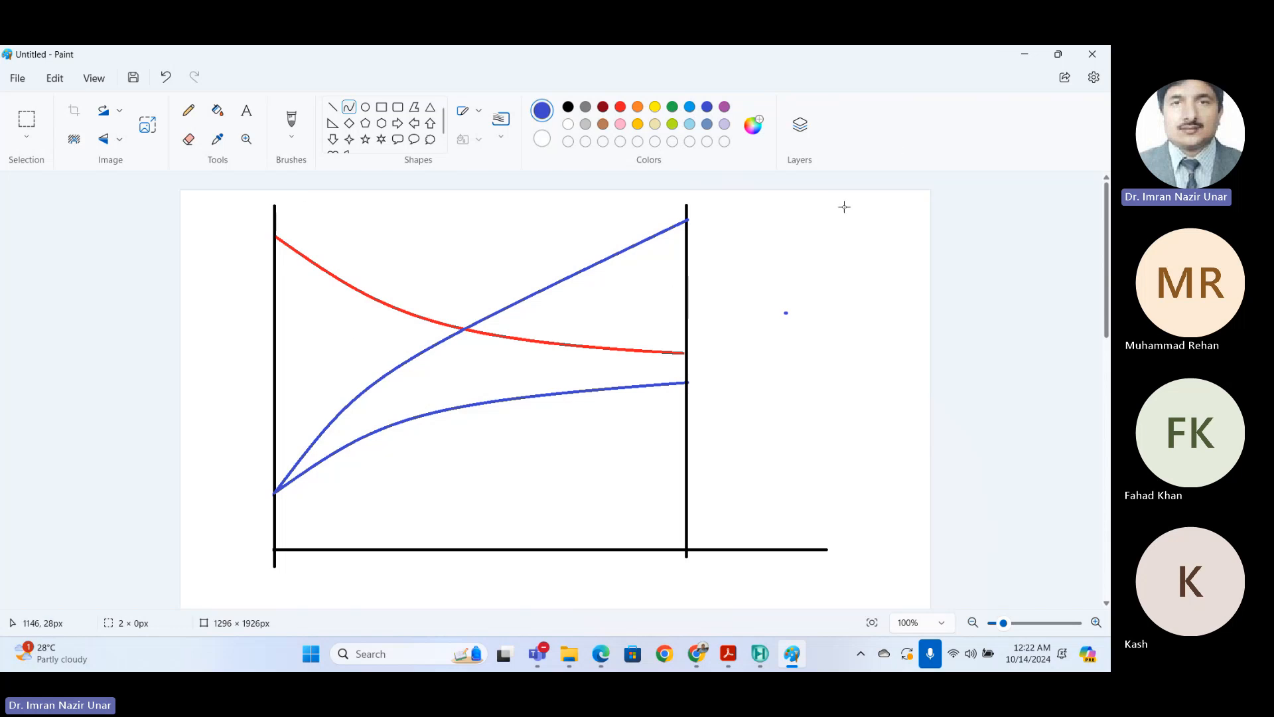
# Step: Switch to Aspen HYSYS and inspect the summary of heat exchanger E-100 on the flowsheet
pyautogui.click(1019, 53)
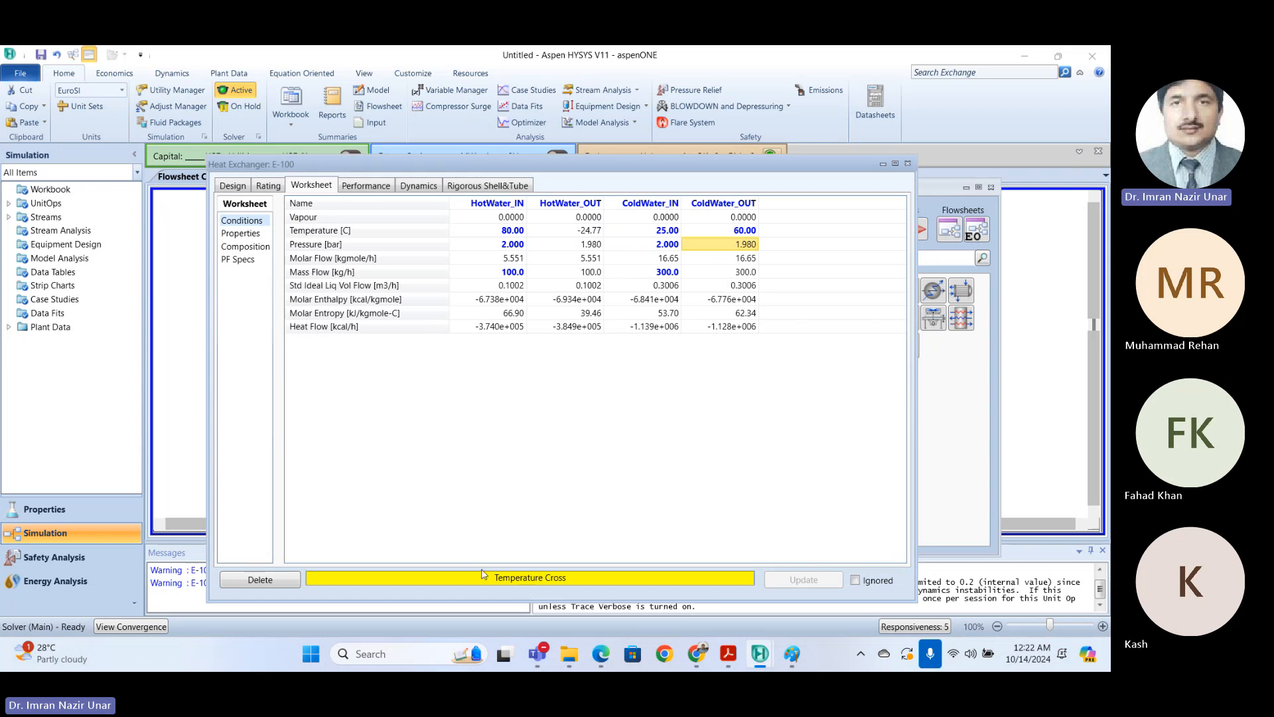
pyautogui.click(909, 163)
pyautogui.scroll(5, 443, 425)
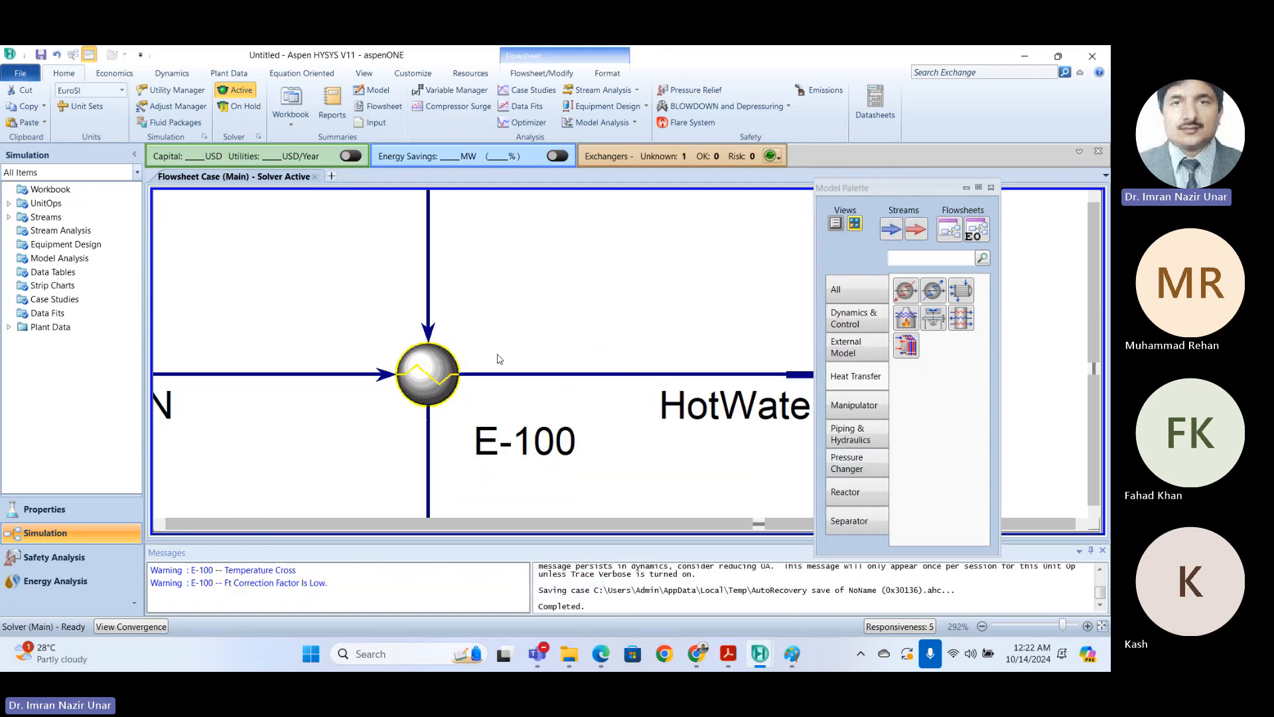
pyautogui.moveTo(414, 350)
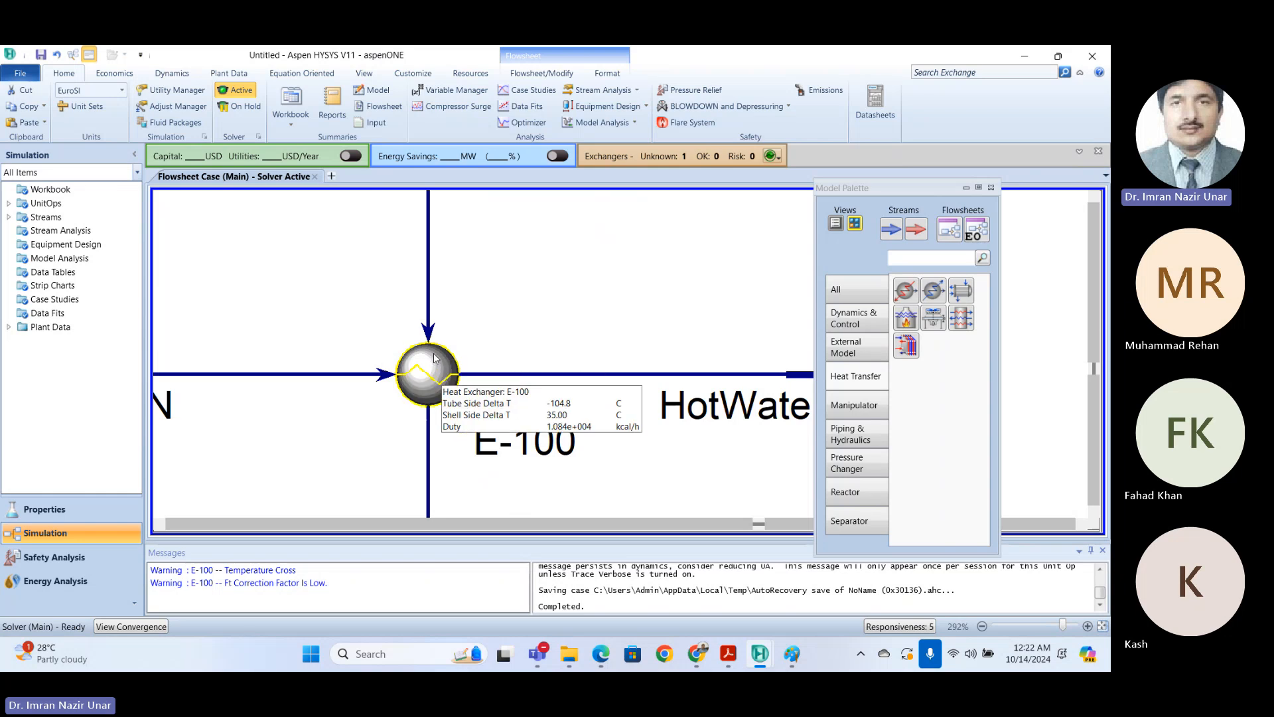
pyautogui.scroll(-5, 435, 358)
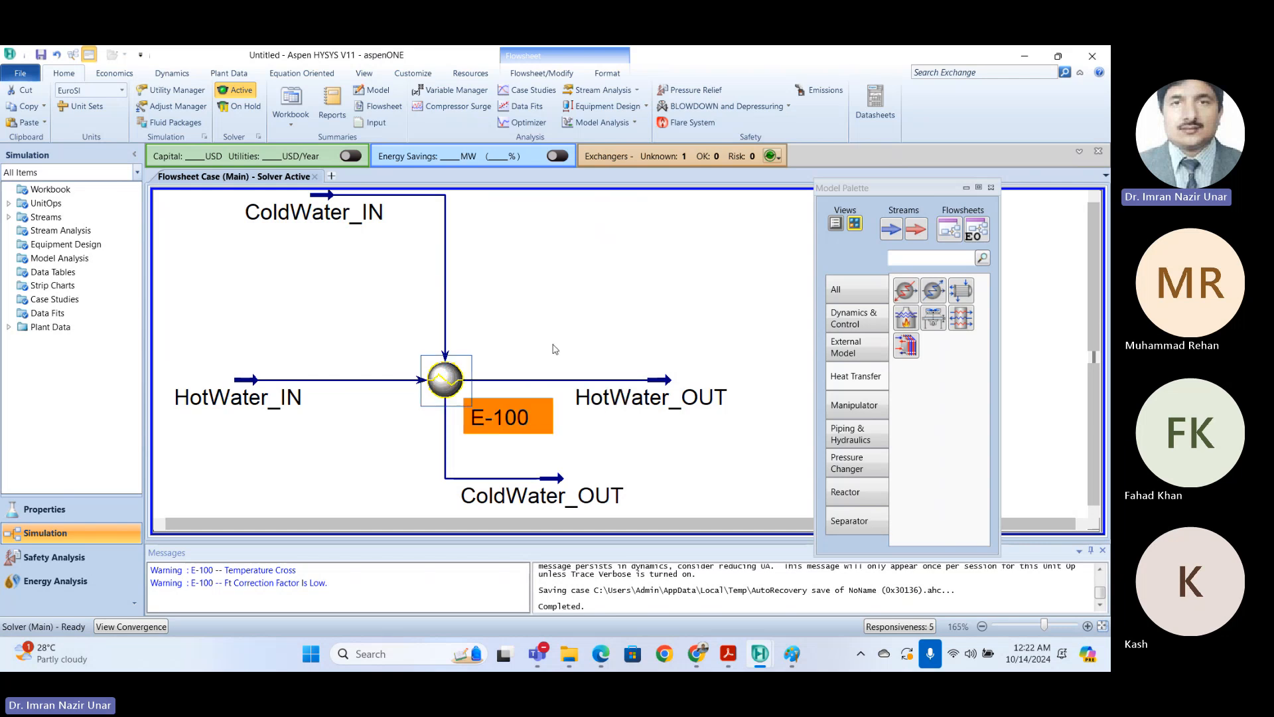
# Step: Set the ColdWater_OUT temperature to 35 °C in the worksheet of exchanger E-100
pyautogui.doubleClick(443, 376)
pyautogui.click(584, 261)
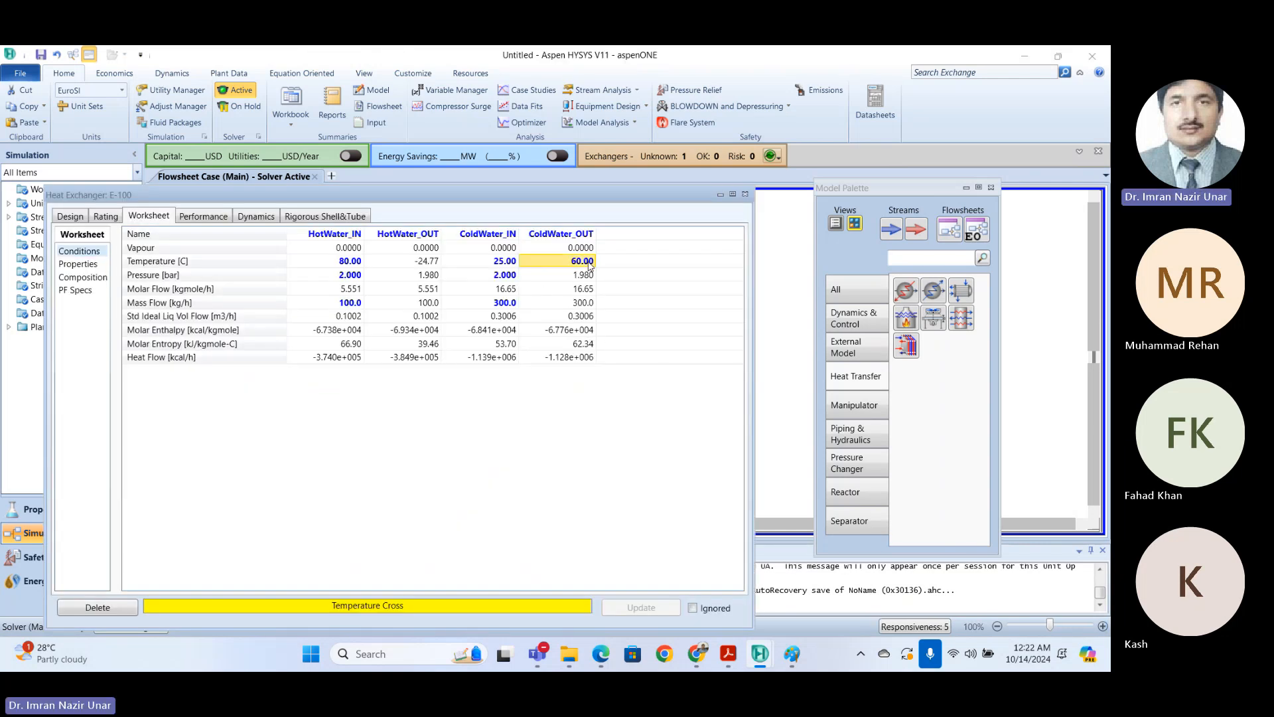
pyautogui.press('Delete')
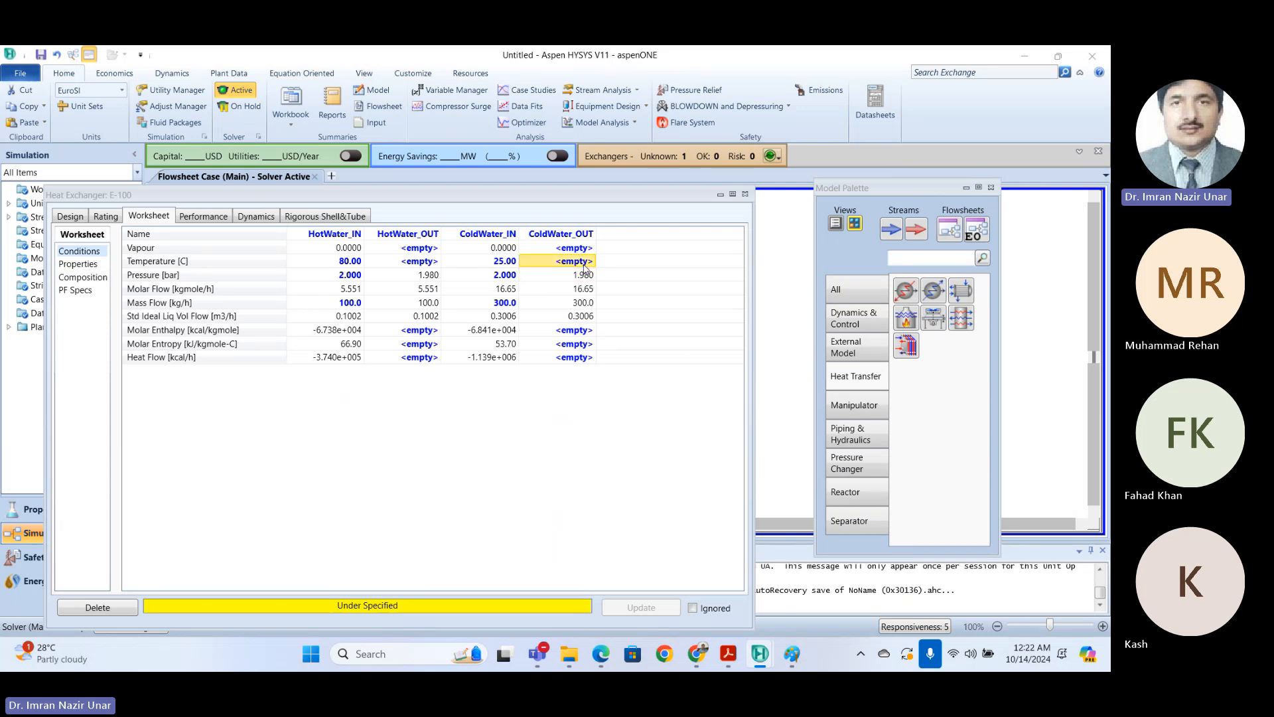
pyautogui.write('35')
pyautogui.press('Return')
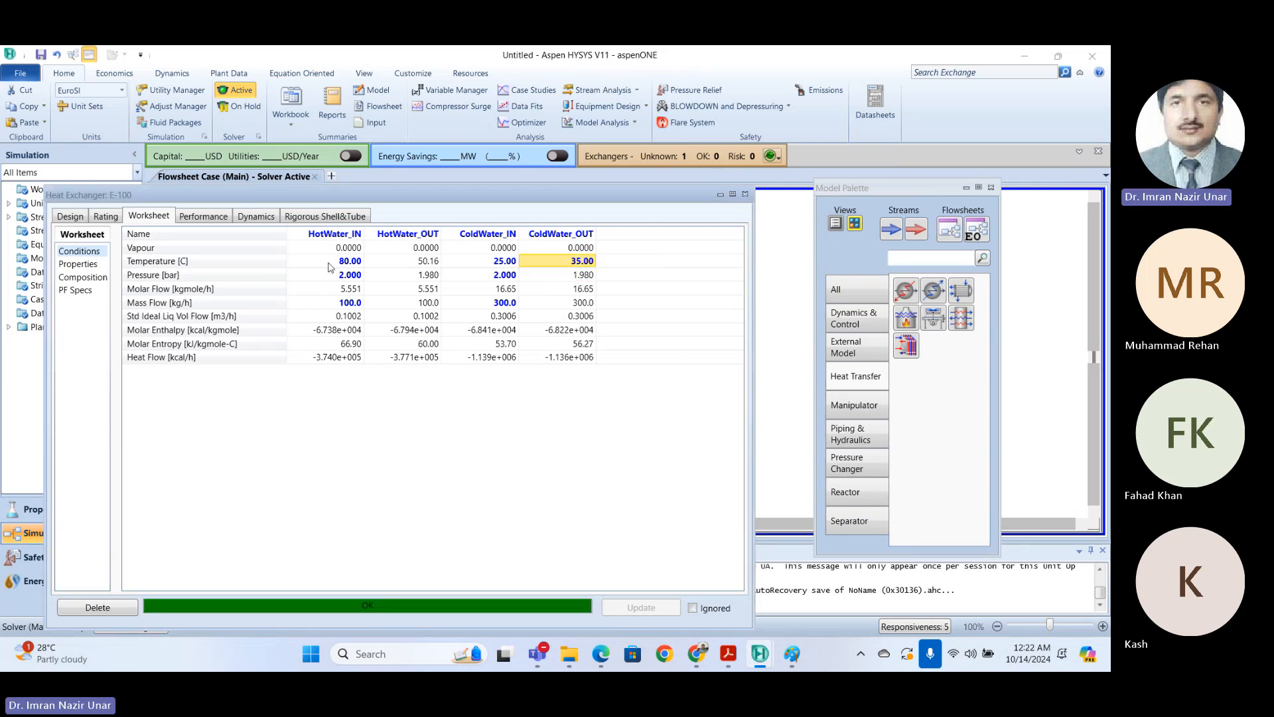
# Step: Review the performance details of E-100 and plot its heat flow against temperature
pyautogui.click(206, 216)
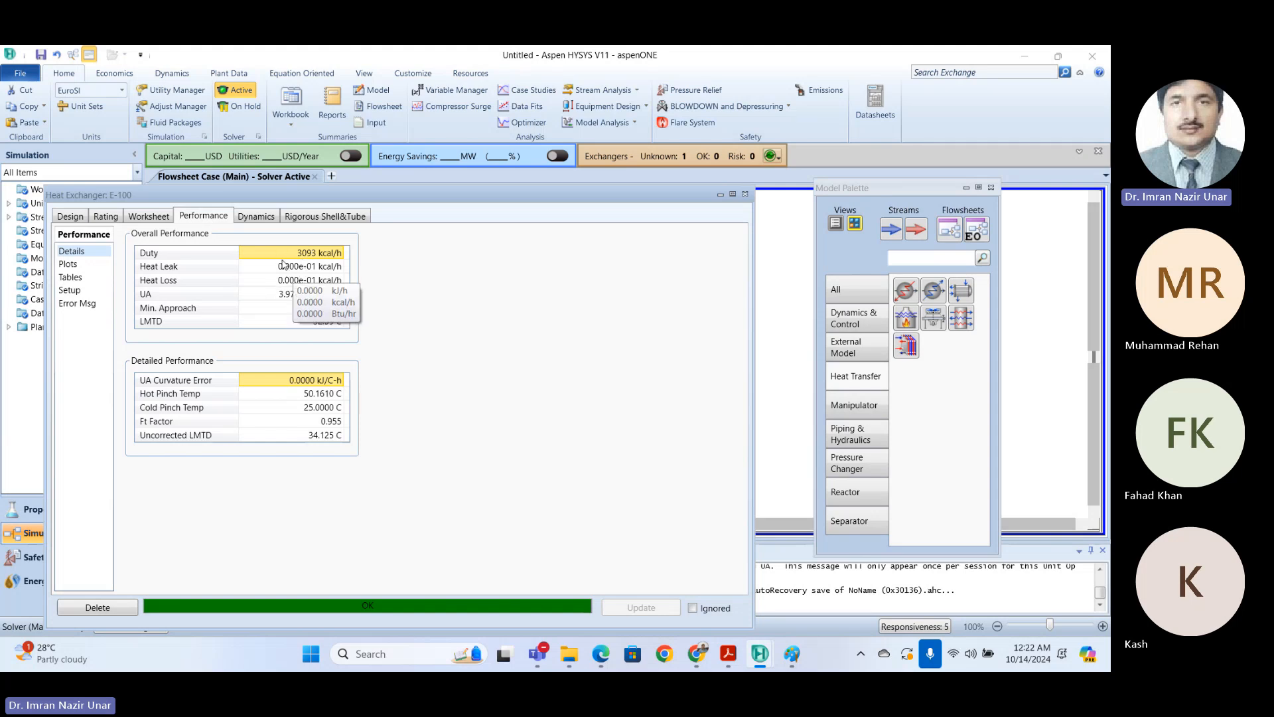
pyautogui.click(193, 258)
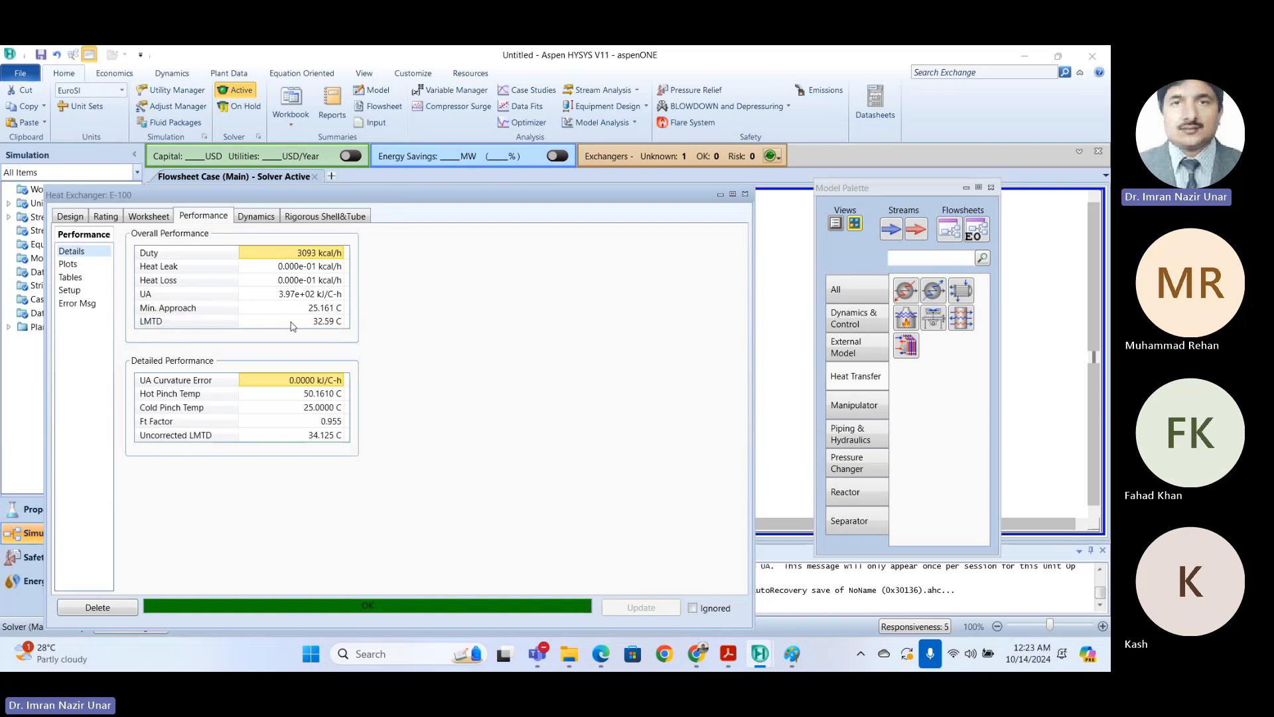
pyautogui.click(79, 268)
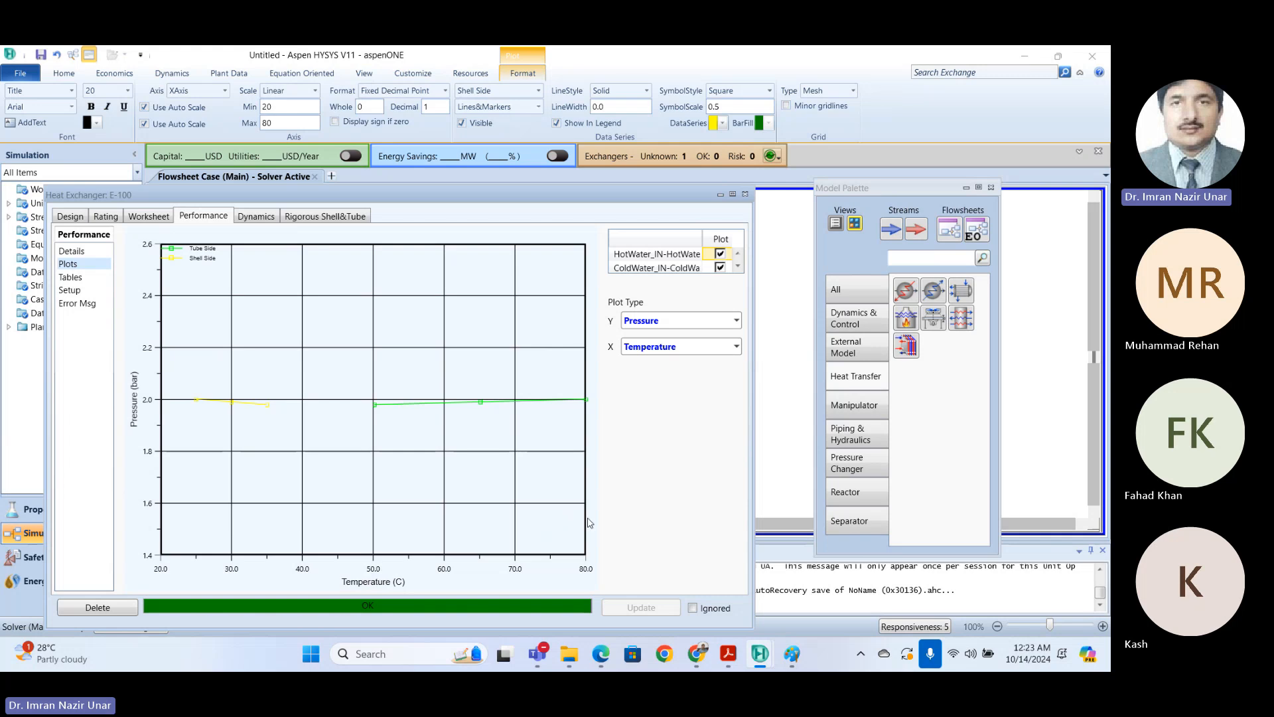
pyautogui.click(674, 321)
pyautogui.click(674, 322)
pyautogui.click(702, 322)
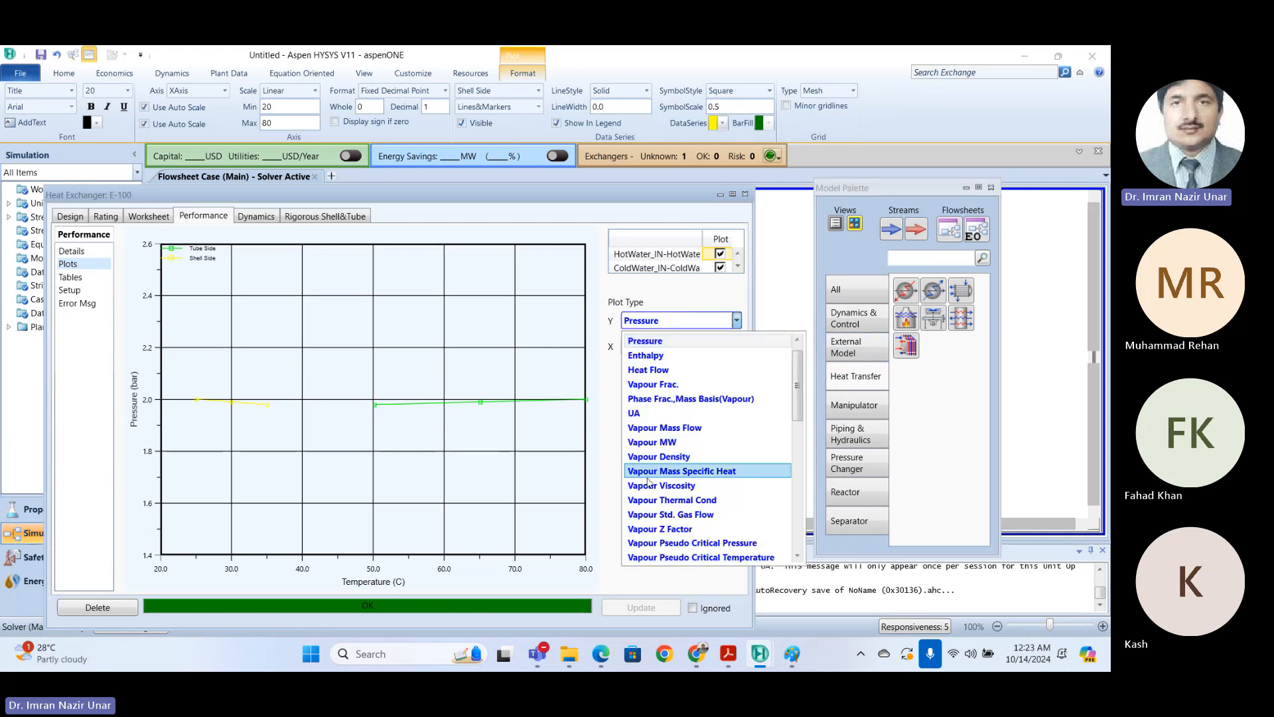
pyautogui.scroll(-4, 700, 451)
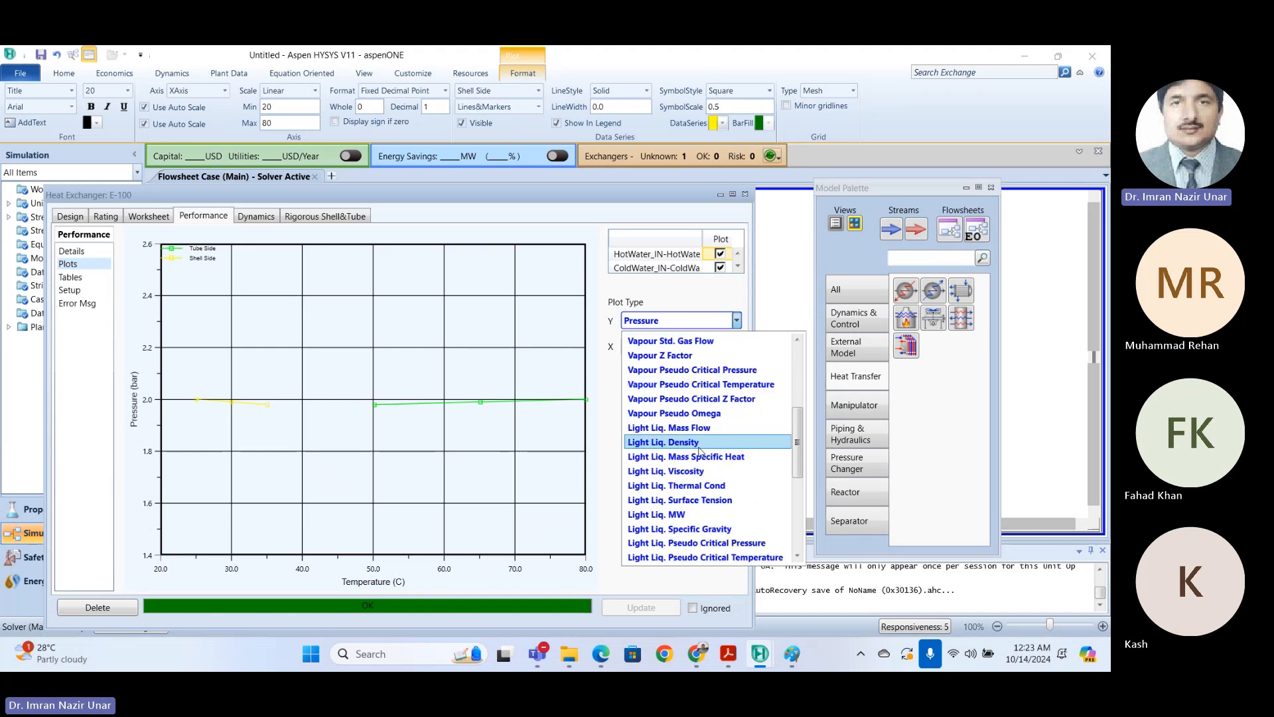
pyautogui.scroll(-5, 703, 458)
pyautogui.scroll(10, 705, 470)
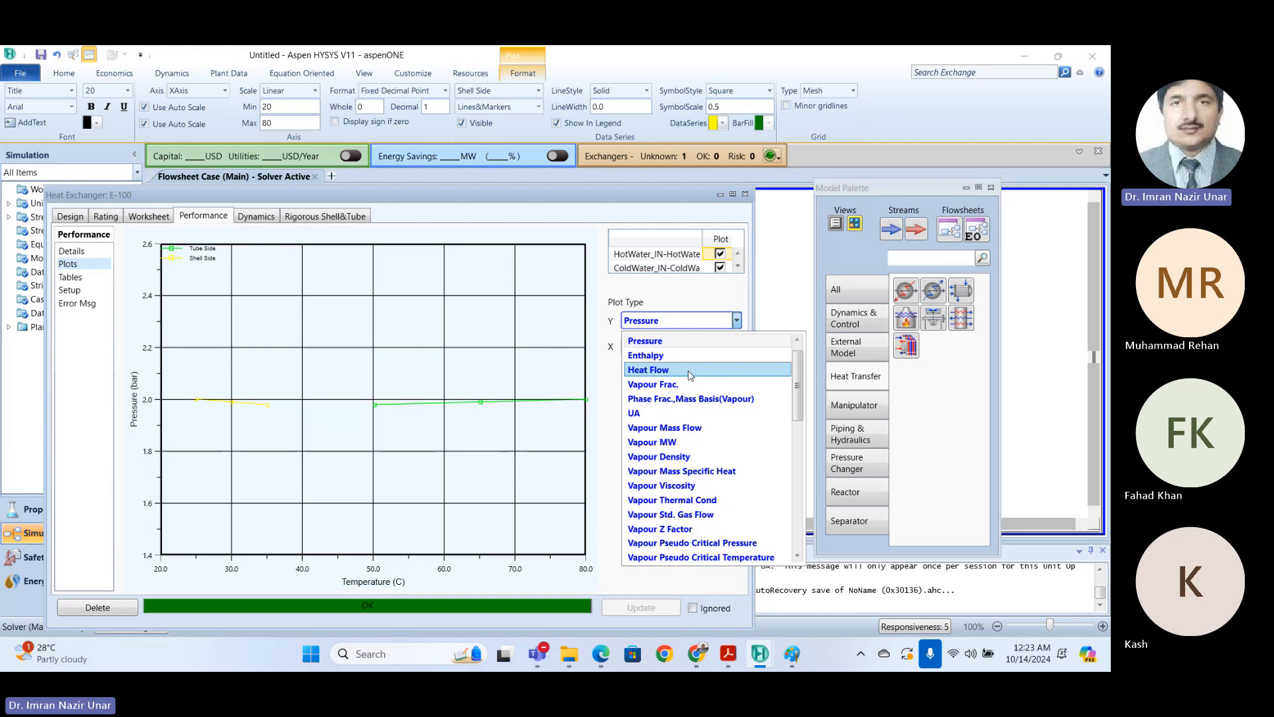
pyautogui.click(690, 370)
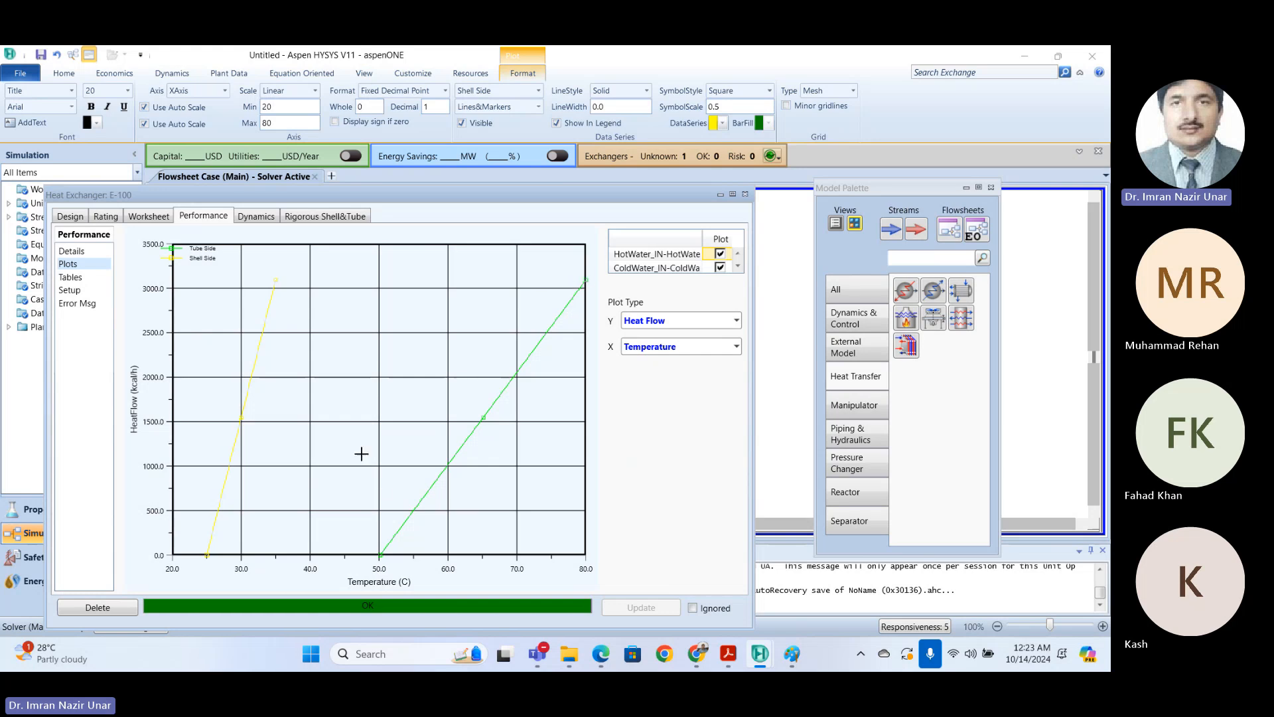
# Step: Check the performance details and the Rigorous Shell&Tube requirements of E-100
pyautogui.click(65, 277)
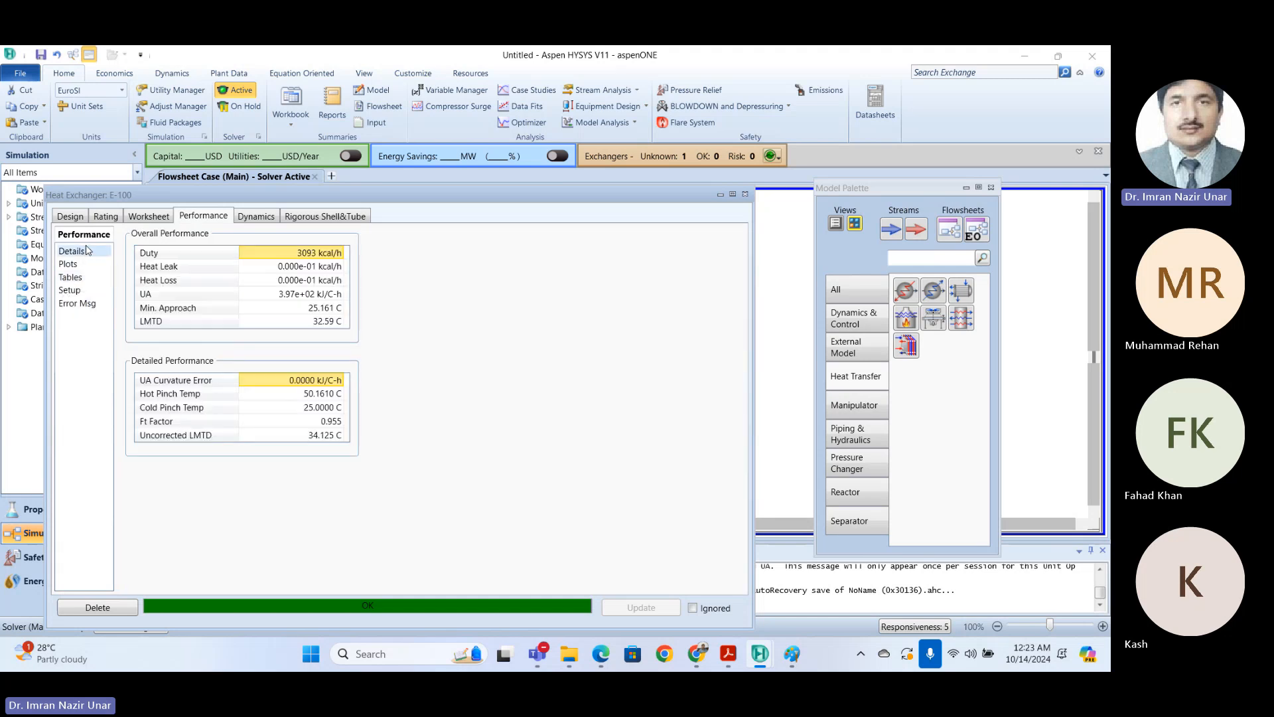
pyautogui.click(339, 218)
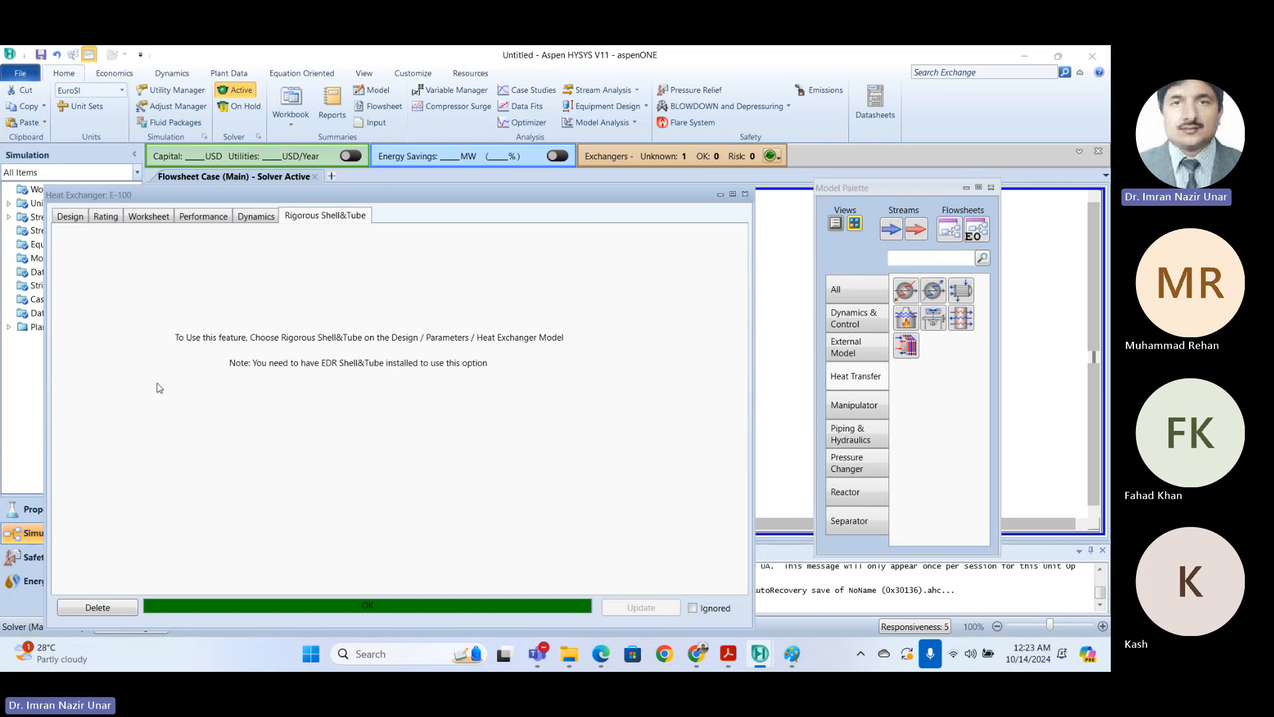
pyautogui.click(446, 181)
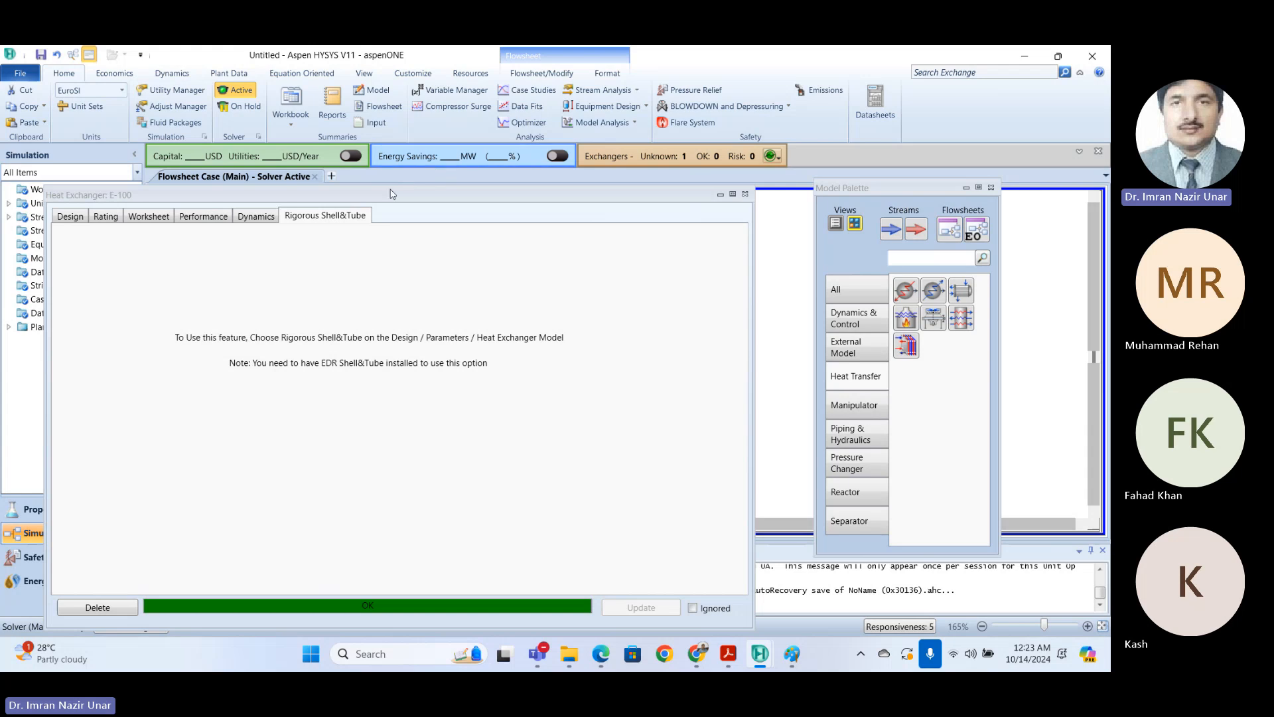
# Step: Review the design parameters, solver specifications and worksheet conditions of E-100
pyautogui.moveTo(388, 194); pyautogui.dragTo(533, 142)
pyautogui.click(215, 166)
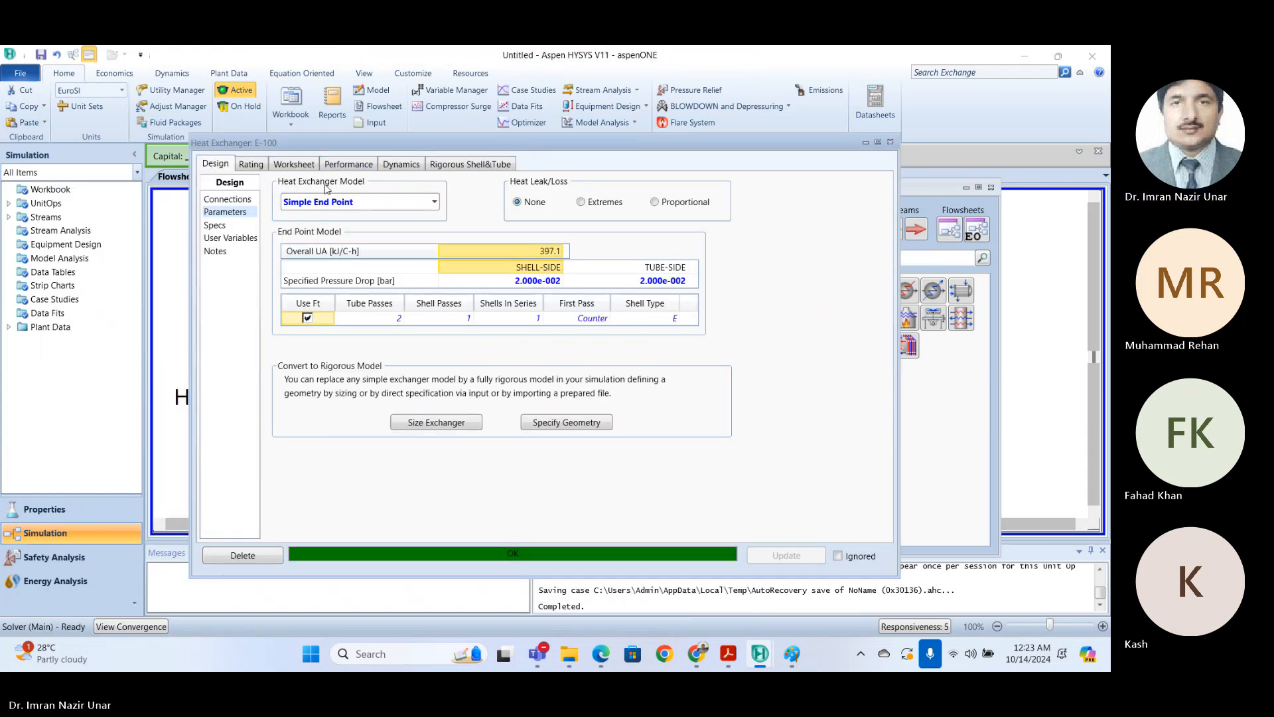
pyautogui.click(215, 226)
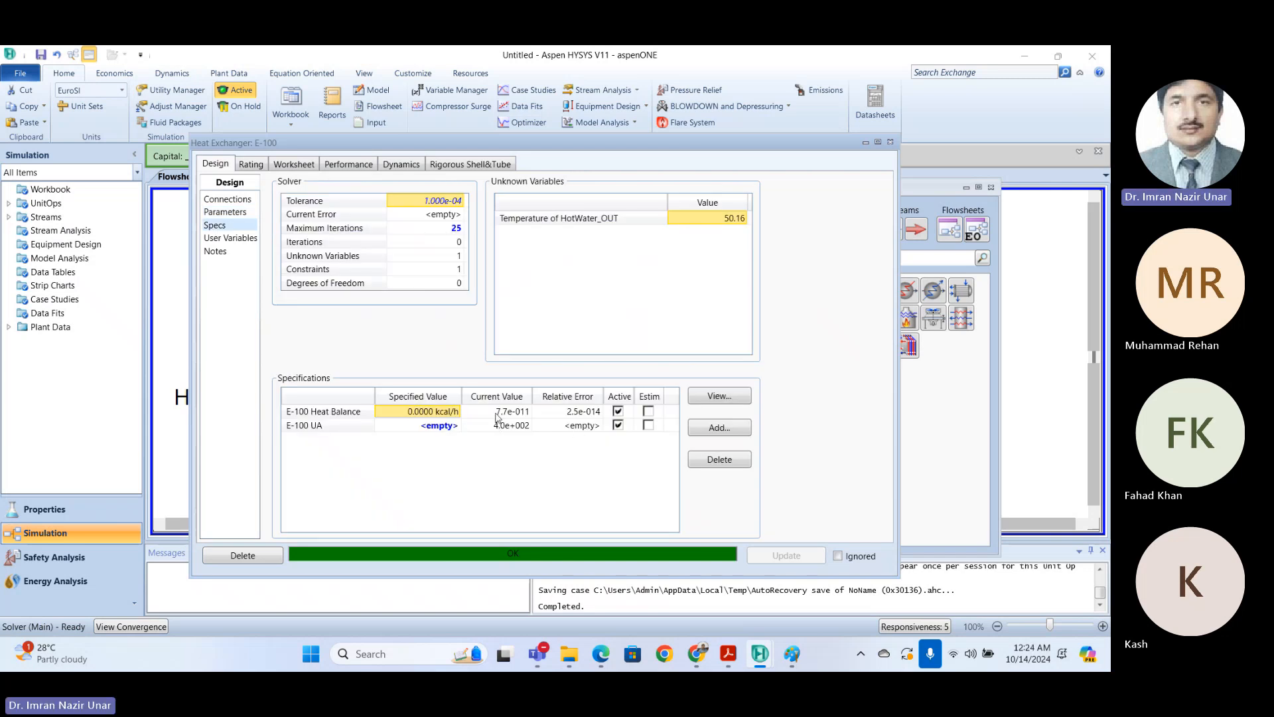
pyautogui.click(295, 166)
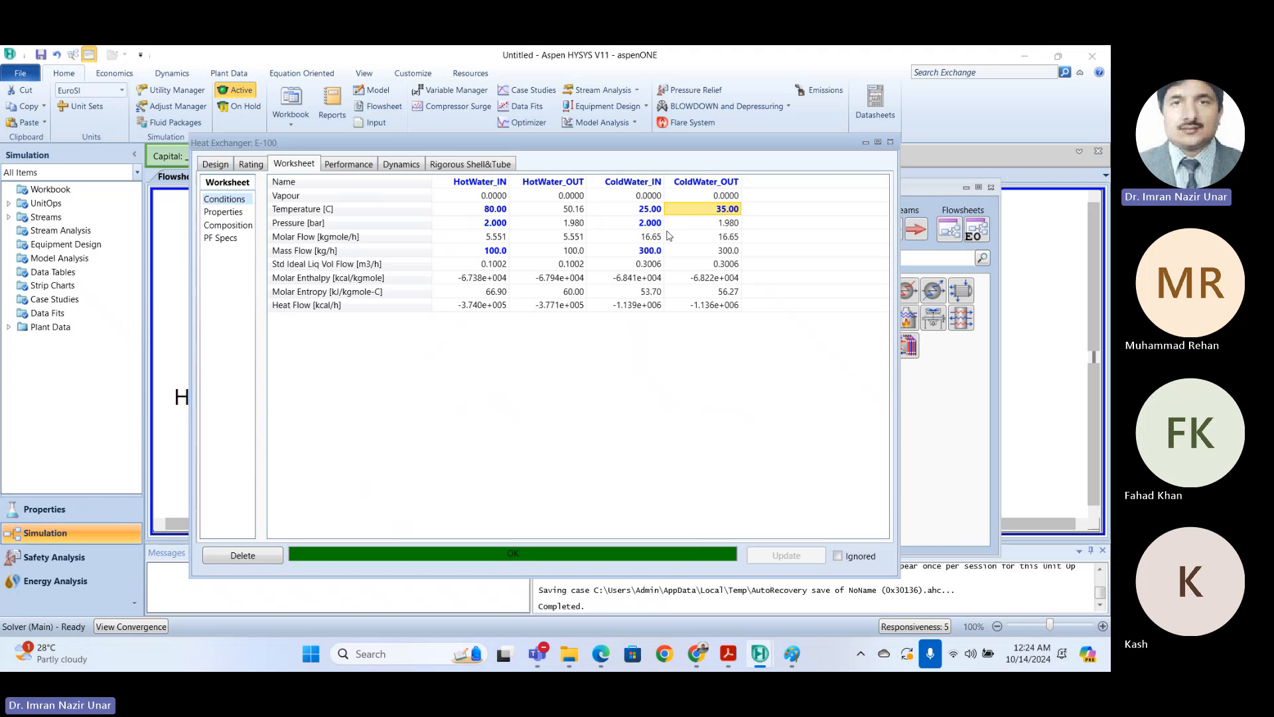
pyautogui.click(214, 164)
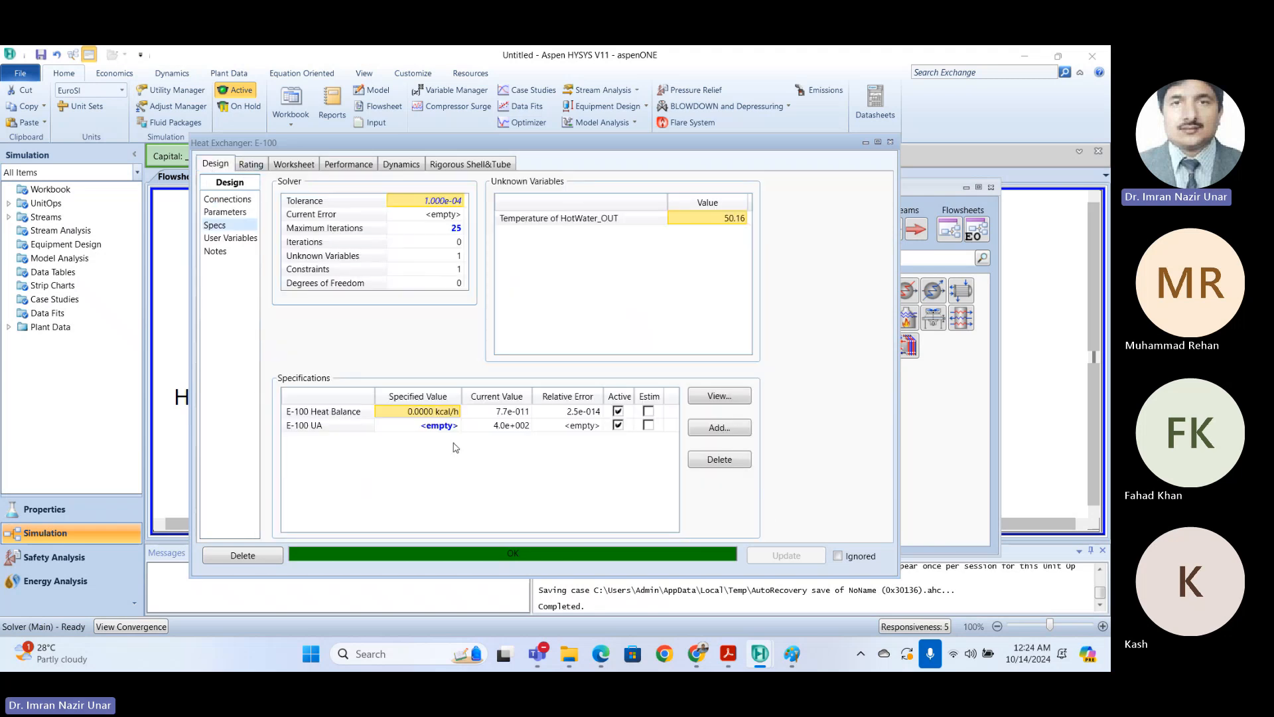
# Step: Add an LMTD specification for the overall pass of E-100 with a value of 31 °C
pyautogui.click(717, 427)
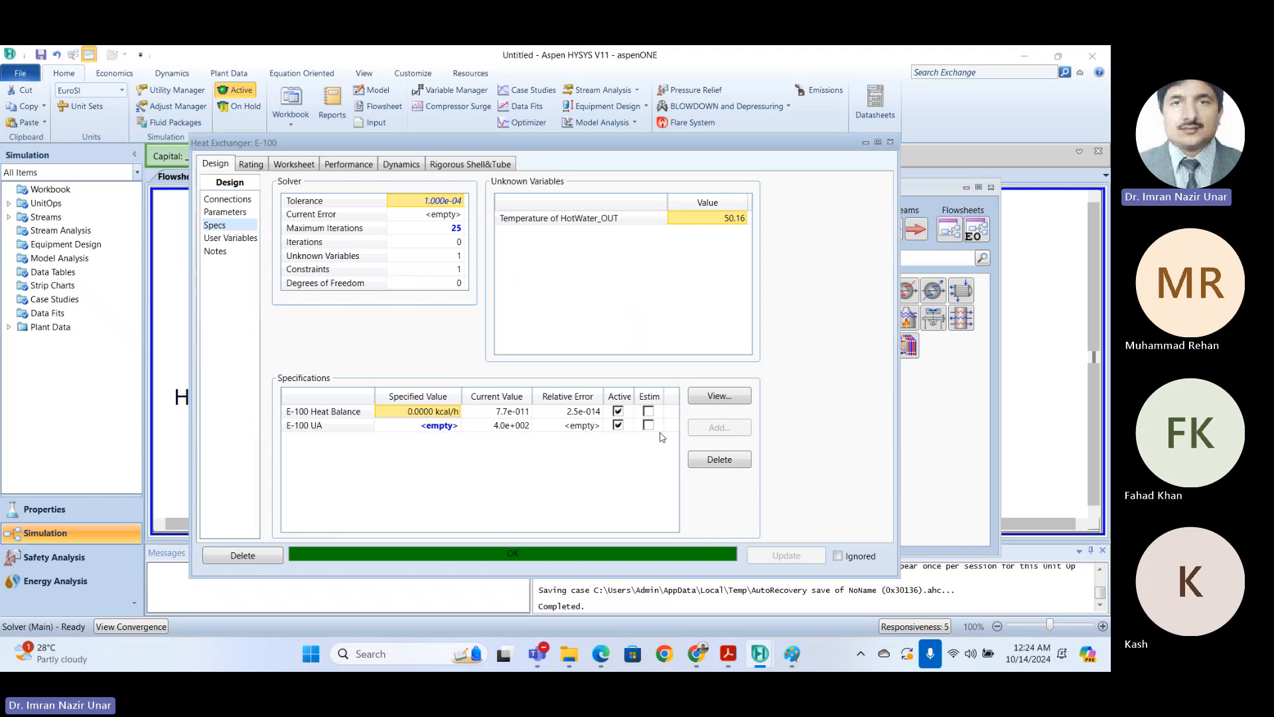
pyautogui.moveTo(219, 224); pyautogui.dragTo(350, 201)
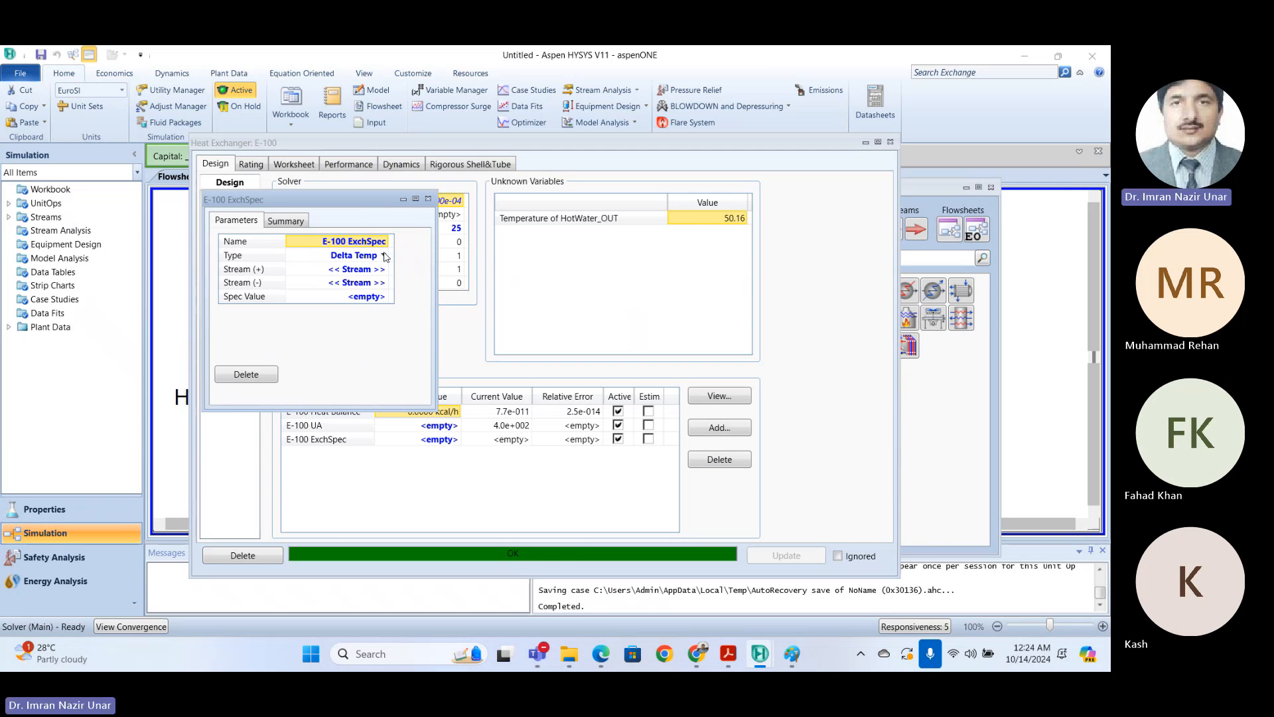
pyautogui.click(385, 256)
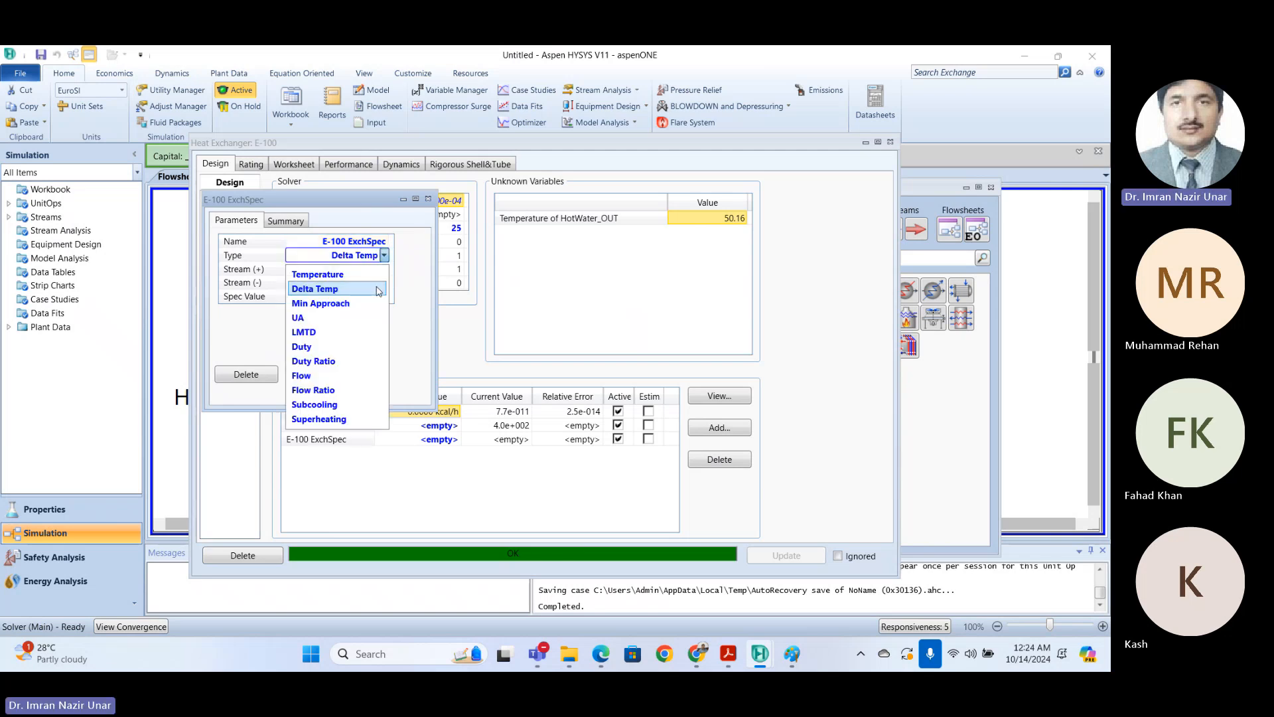
pyautogui.click(347, 334)
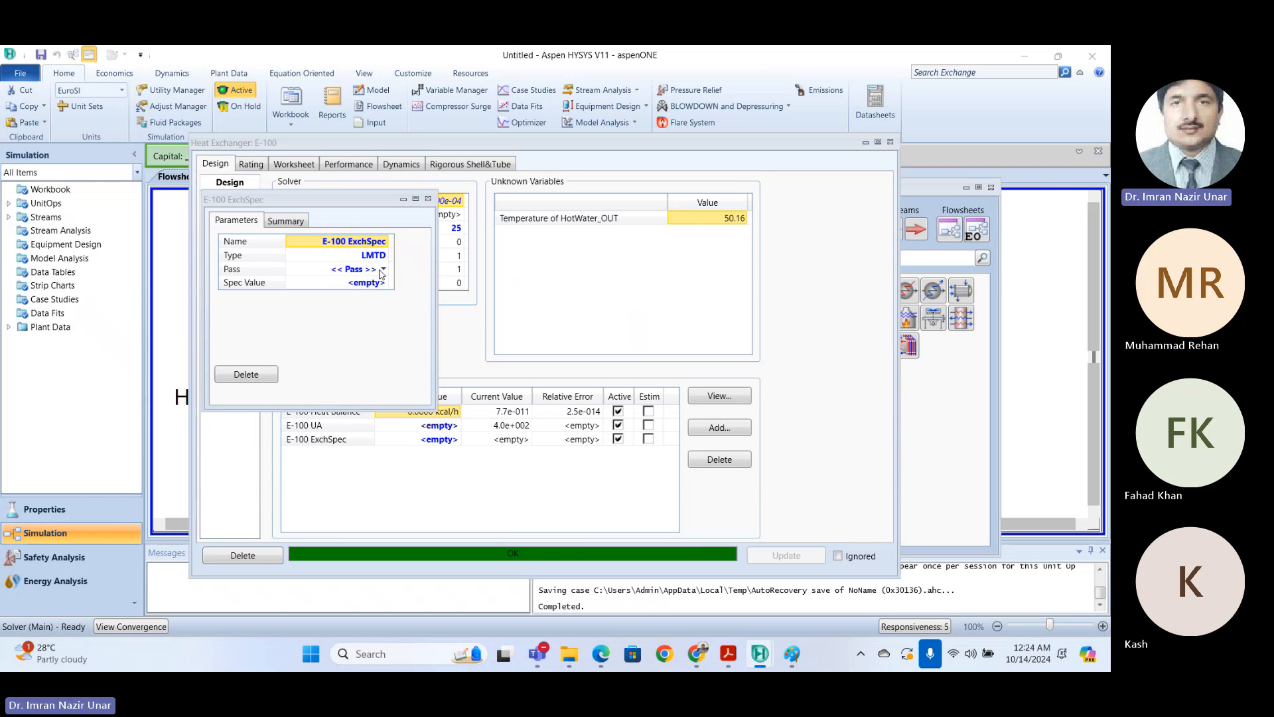
pyautogui.click(382, 272)
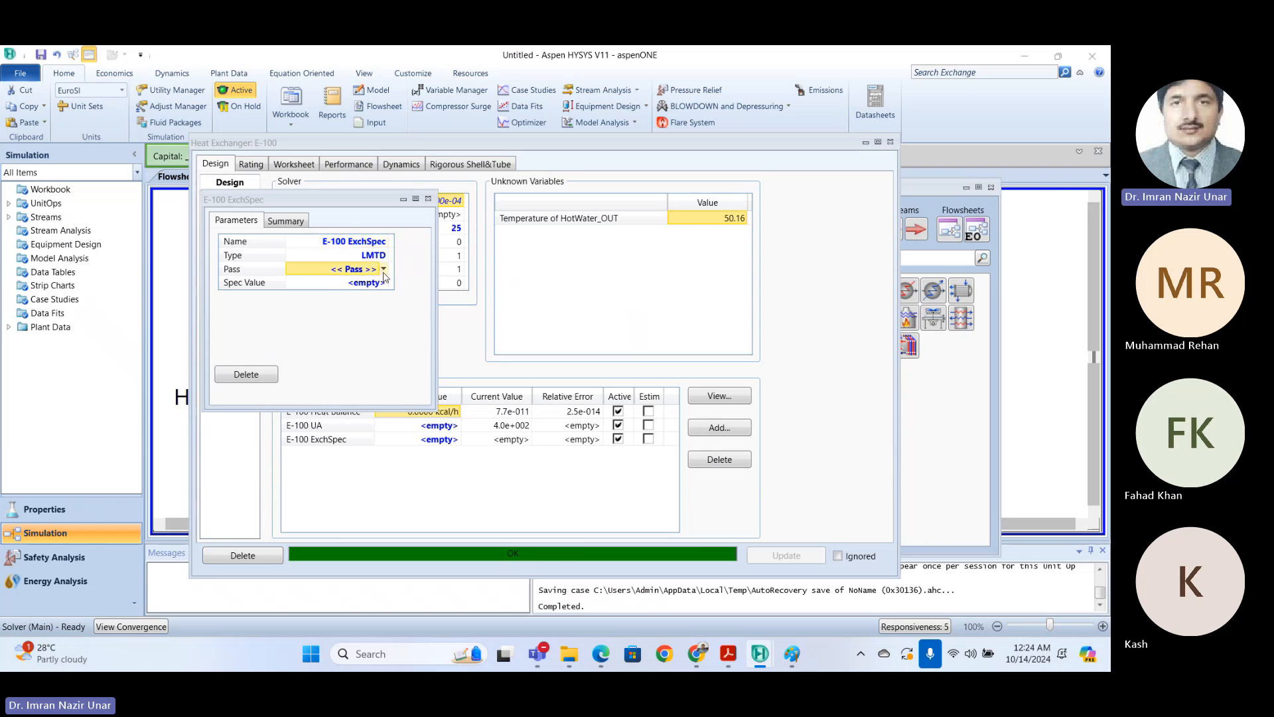
pyautogui.click(383, 269)
pyautogui.click(333, 292)
pyautogui.click(373, 288)
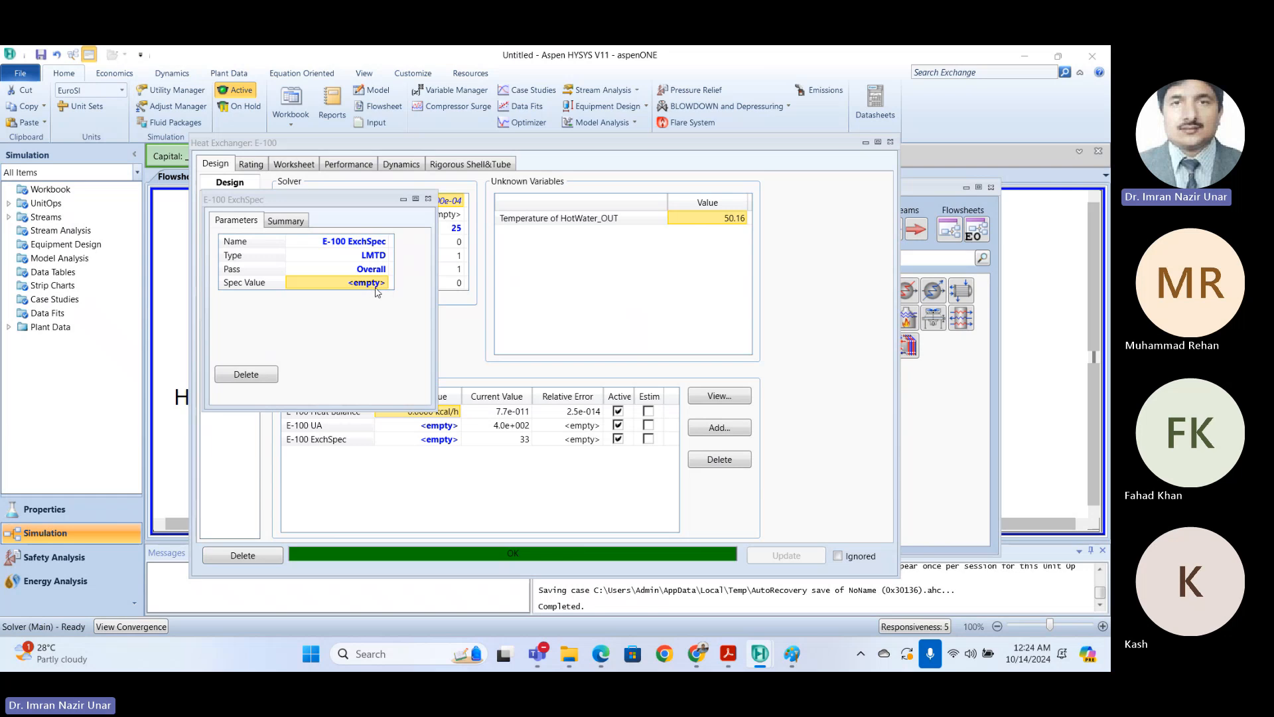
pyautogui.write('31')
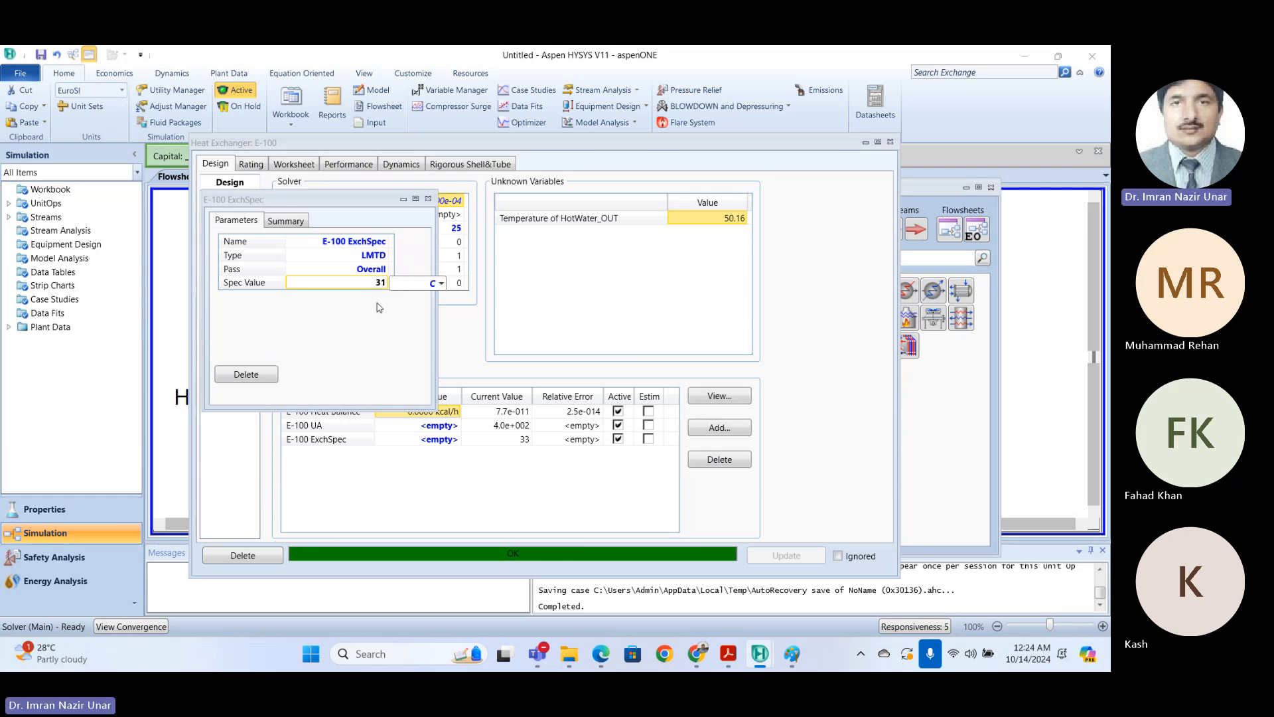
pyautogui.press('Return')
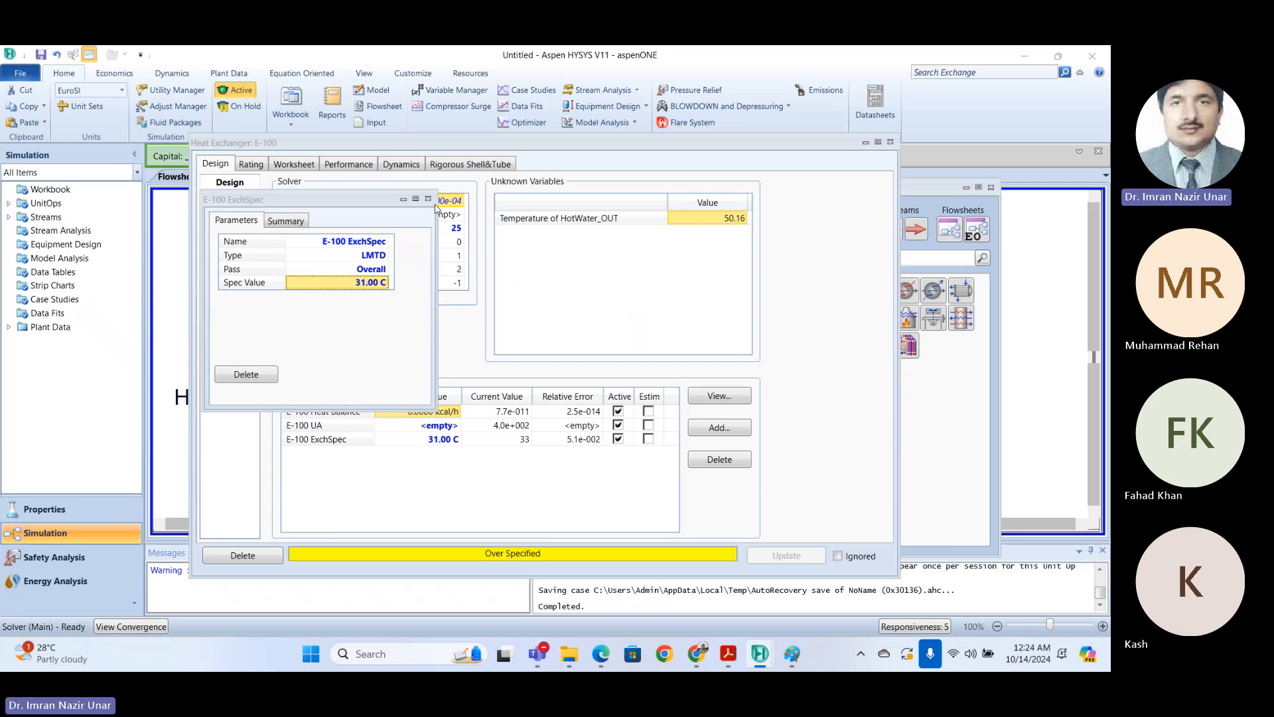
pyautogui.click(428, 199)
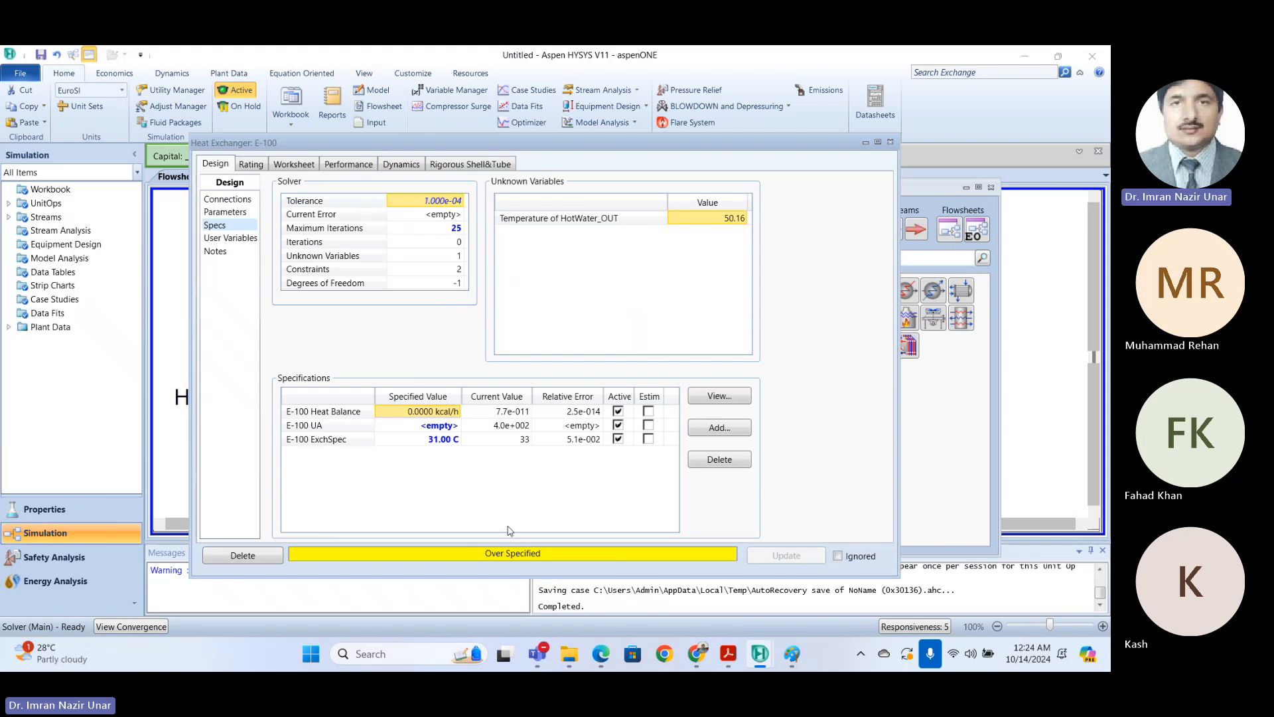
# Step: Clear the specified ColdWater_OUT temperature in the worksheet of E-100 and check the LMTD in the performance details
pyautogui.click(293, 166)
pyautogui.click(726, 251)
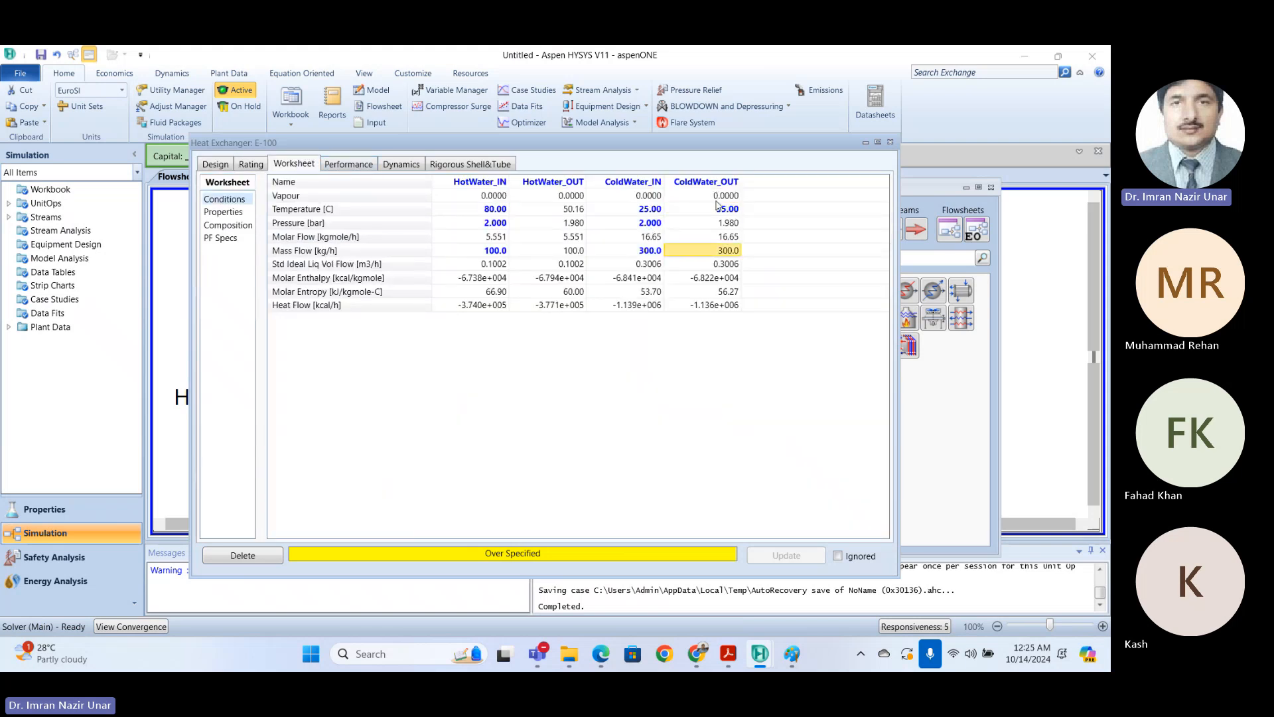
pyautogui.click(718, 209)
pyautogui.press('Delete')
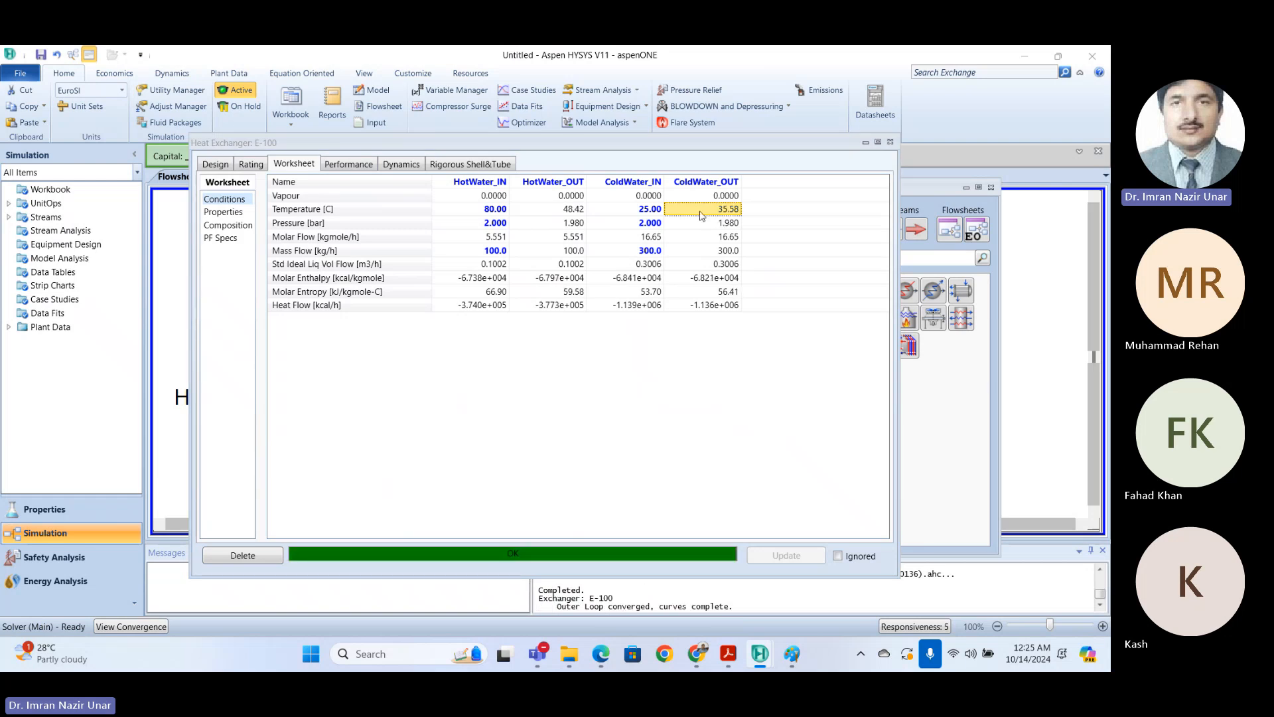
pyautogui.click(738, 223)
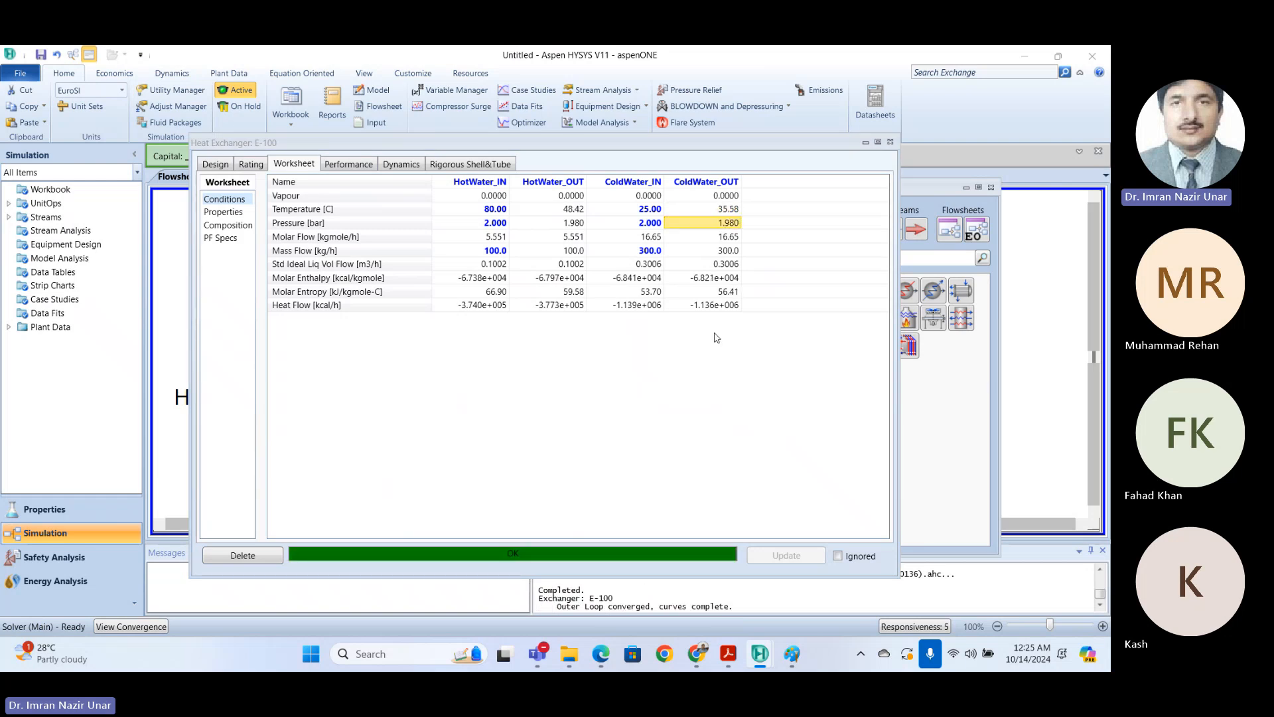
pyautogui.click(724, 210)
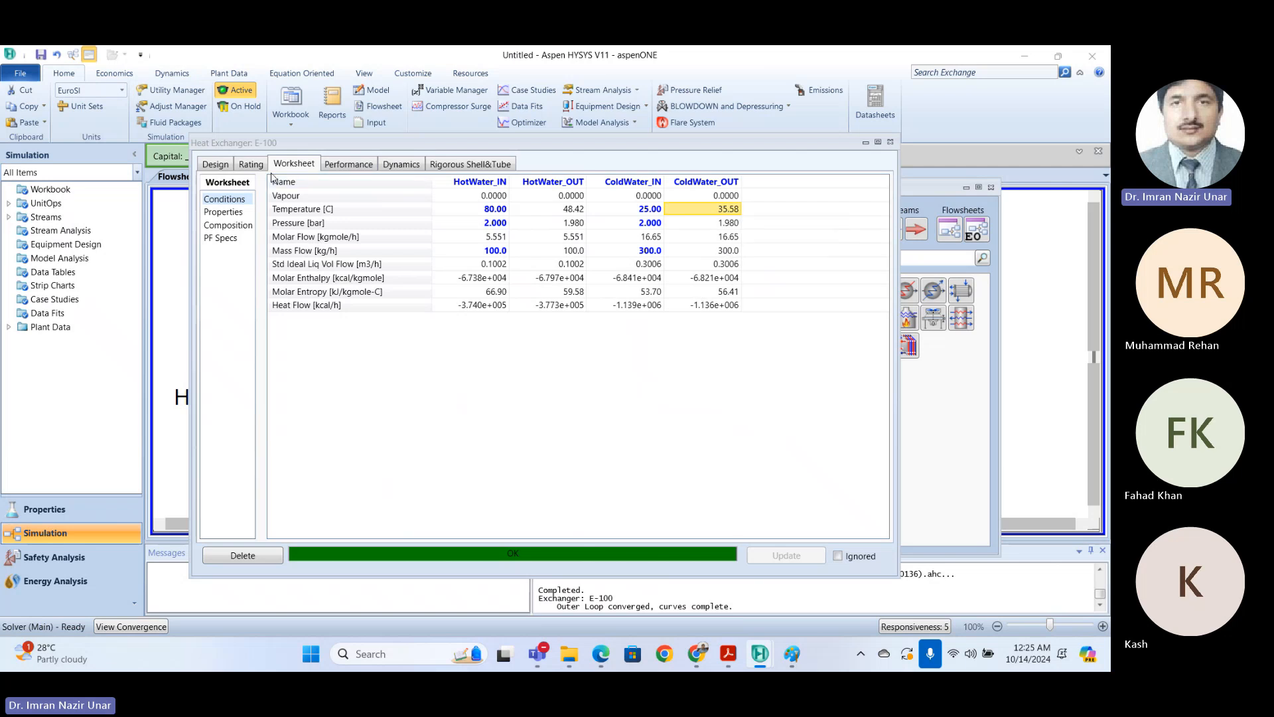
pyautogui.click(374, 166)
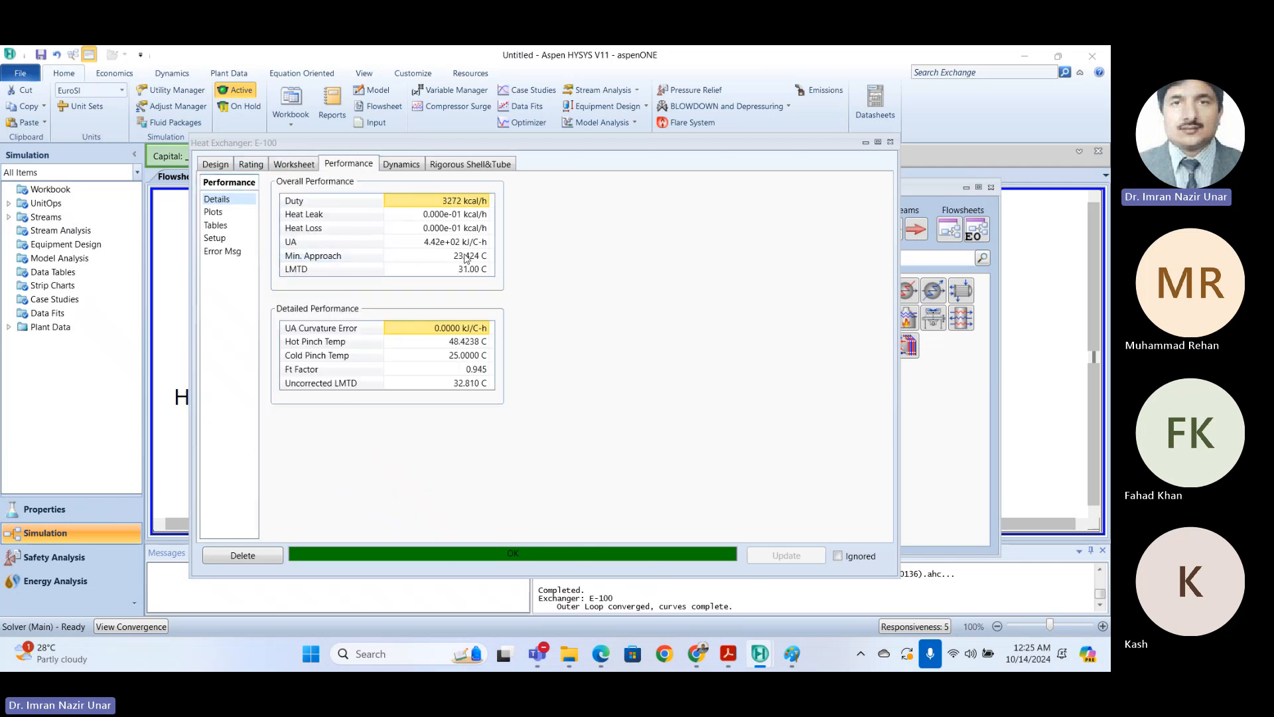
pyautogui.moveTo(464, 274)
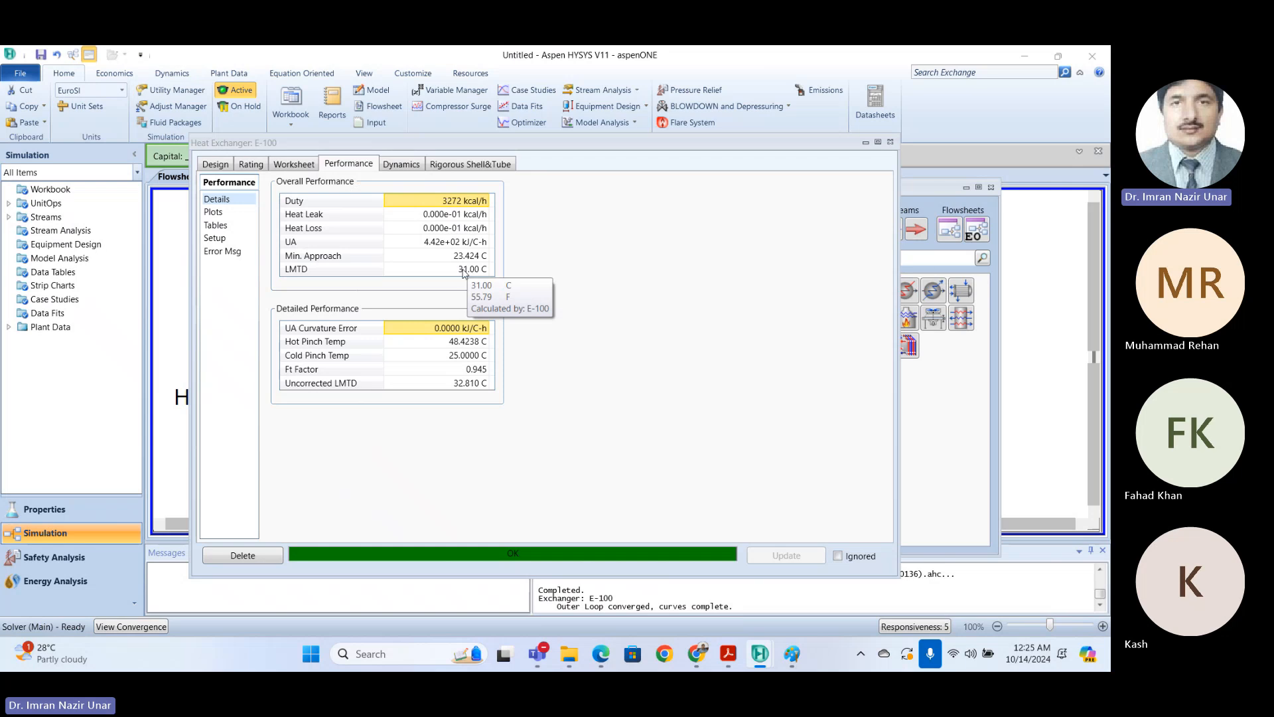
# Step: Set the LMTD specification of E-100 to 20 °C and review the performance details and stream temperatures
pyautogui.click(216, 163)
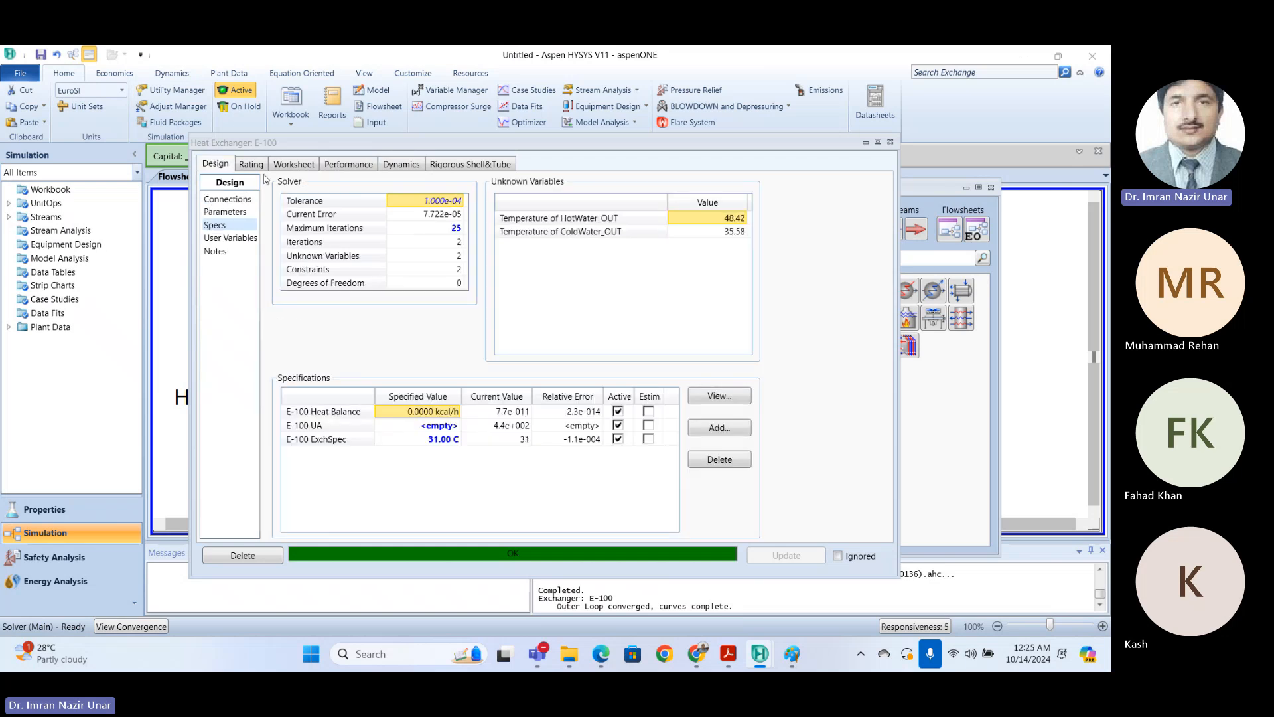
pyautogui.click(444, 439)
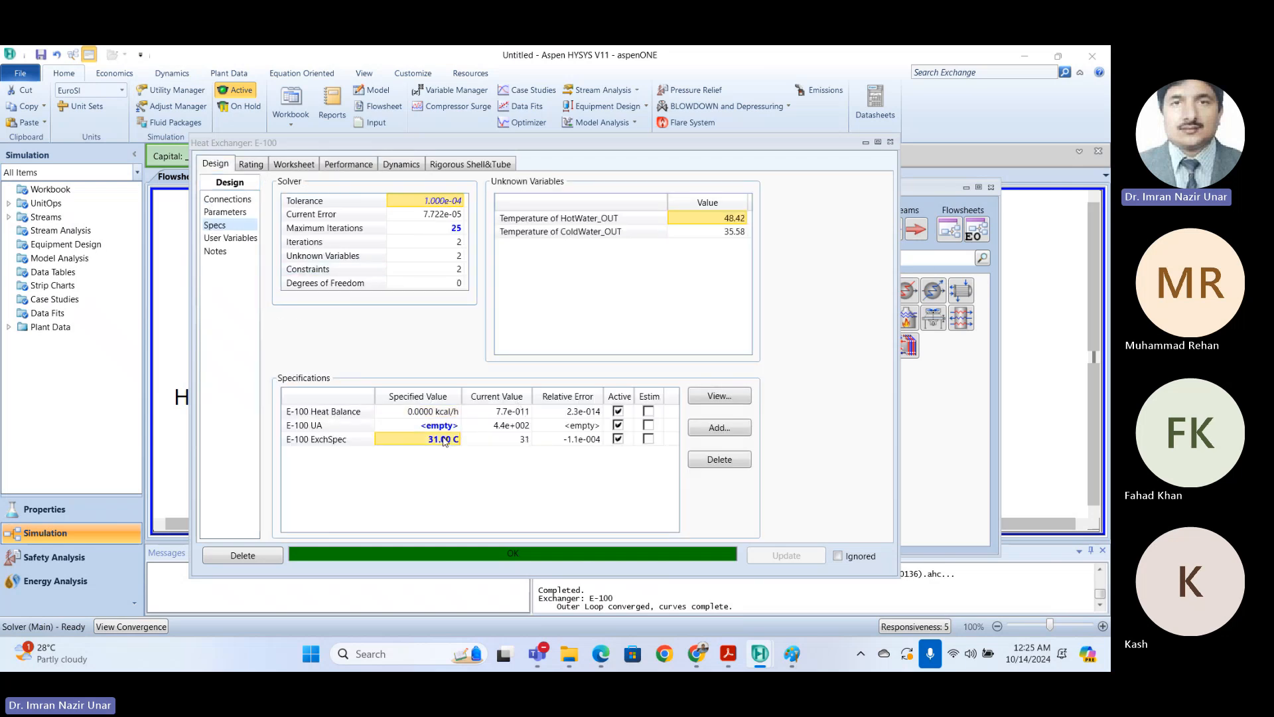
pyautogui.write('20')
pyautogui.press('Return')
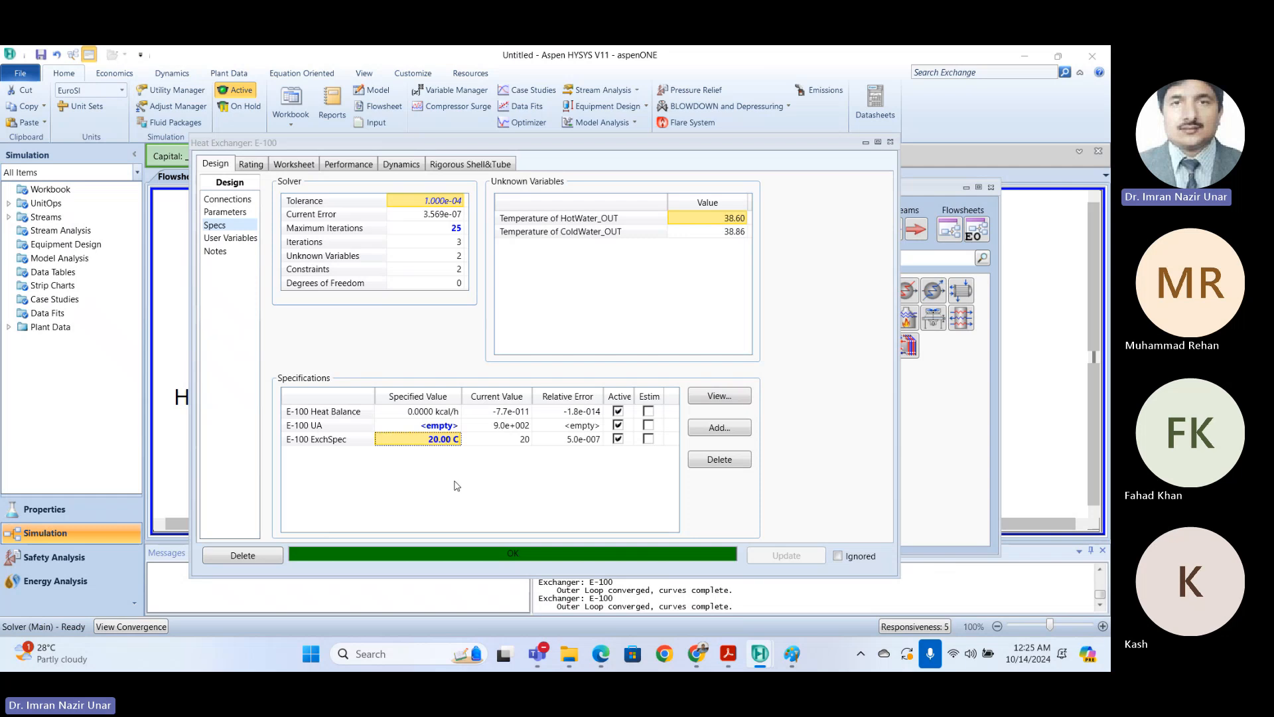
pyautogui.click(344, 166)
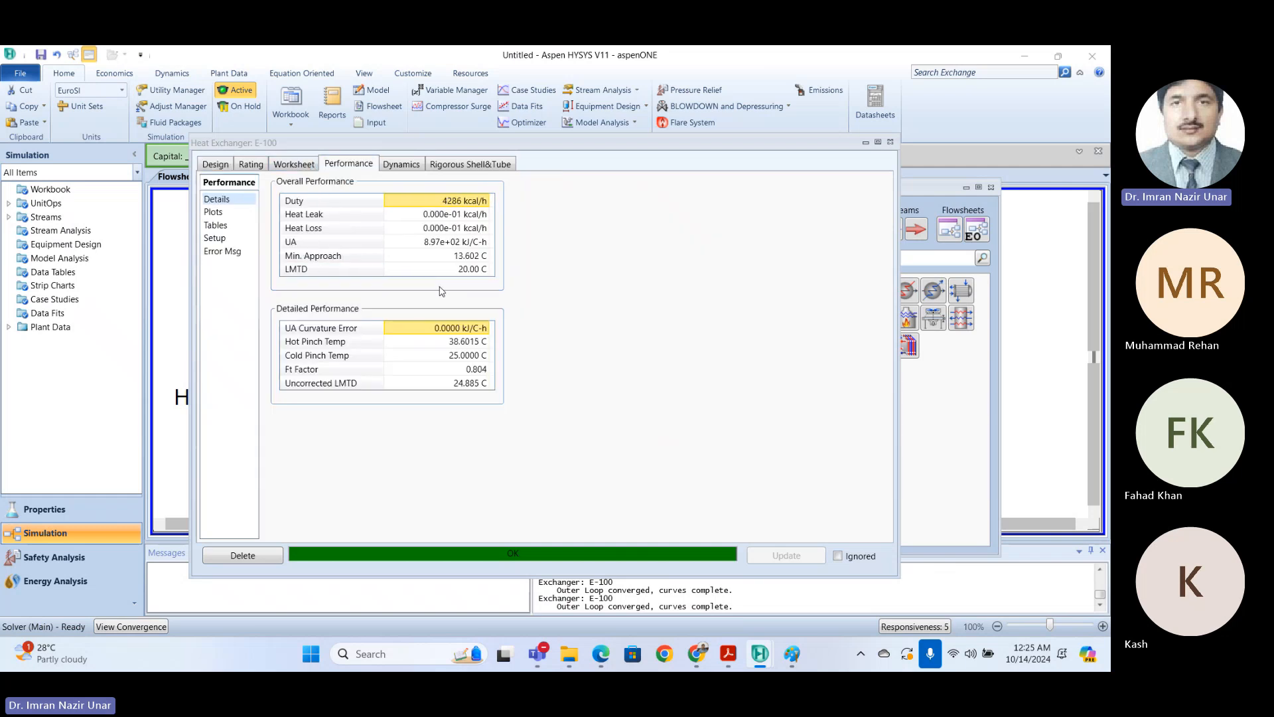
pyautogui.click(296, 163)
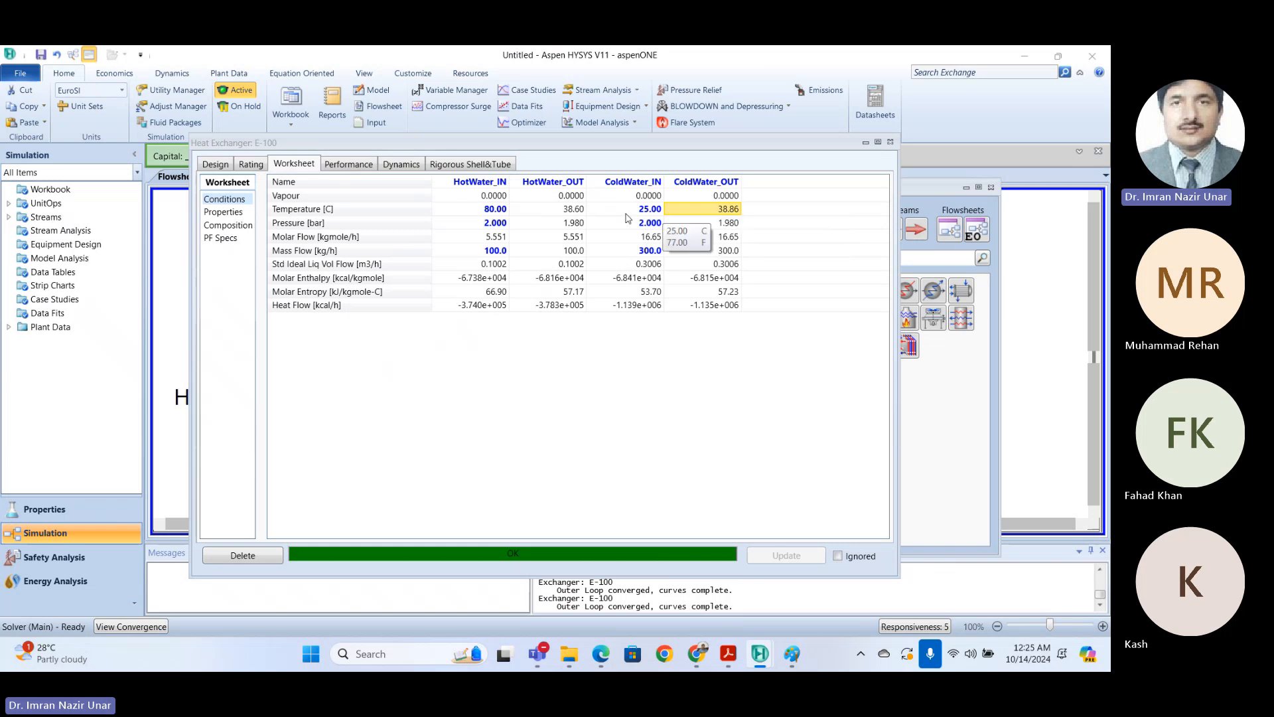
pyautogui.moveTo(729, 216)
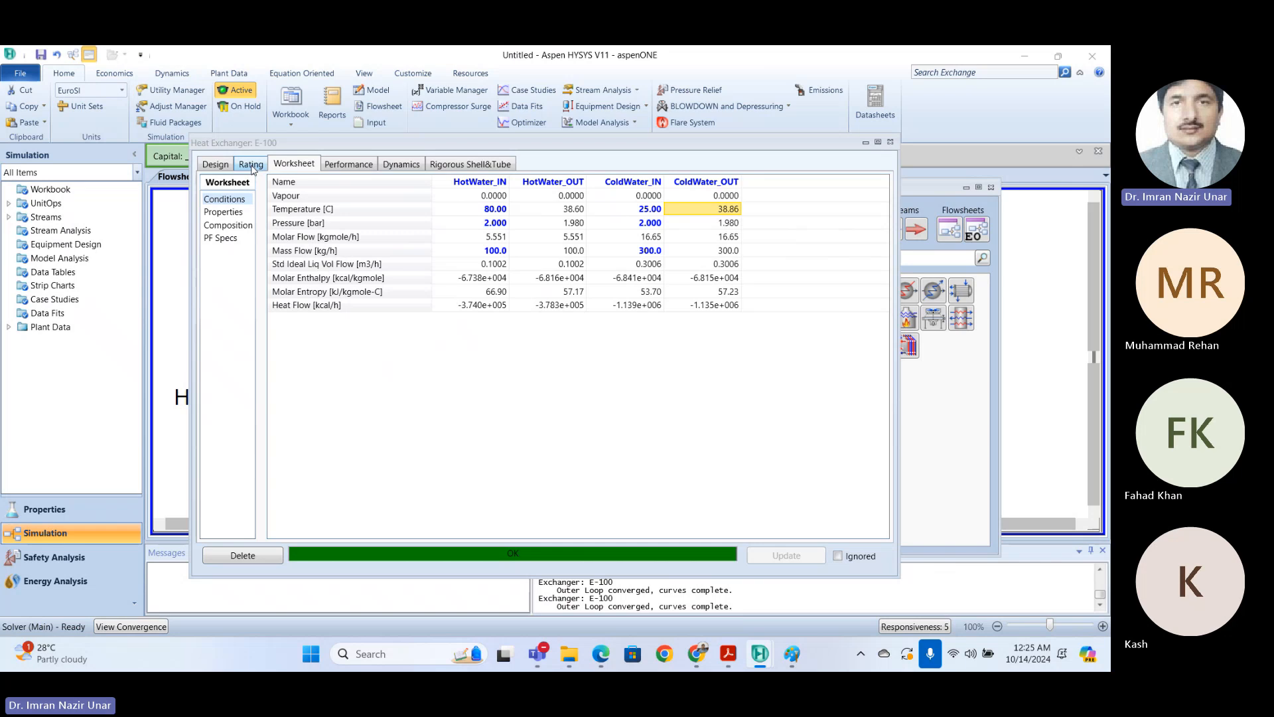
# Step: Deactivate the LMTD specification of E-100 and set the ColdWater_OUT temperature to 35 °C in the worksheet
pyautogui.click(224, 166)
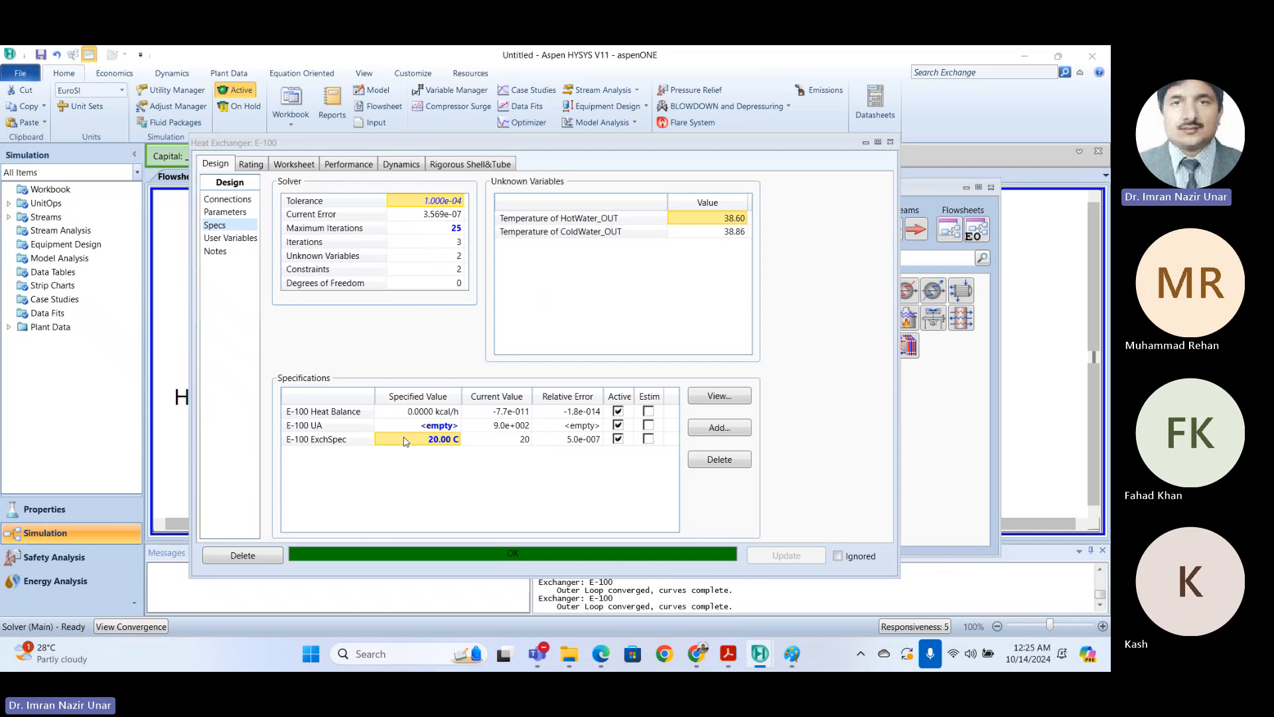
pyautogui.click(618, 439)
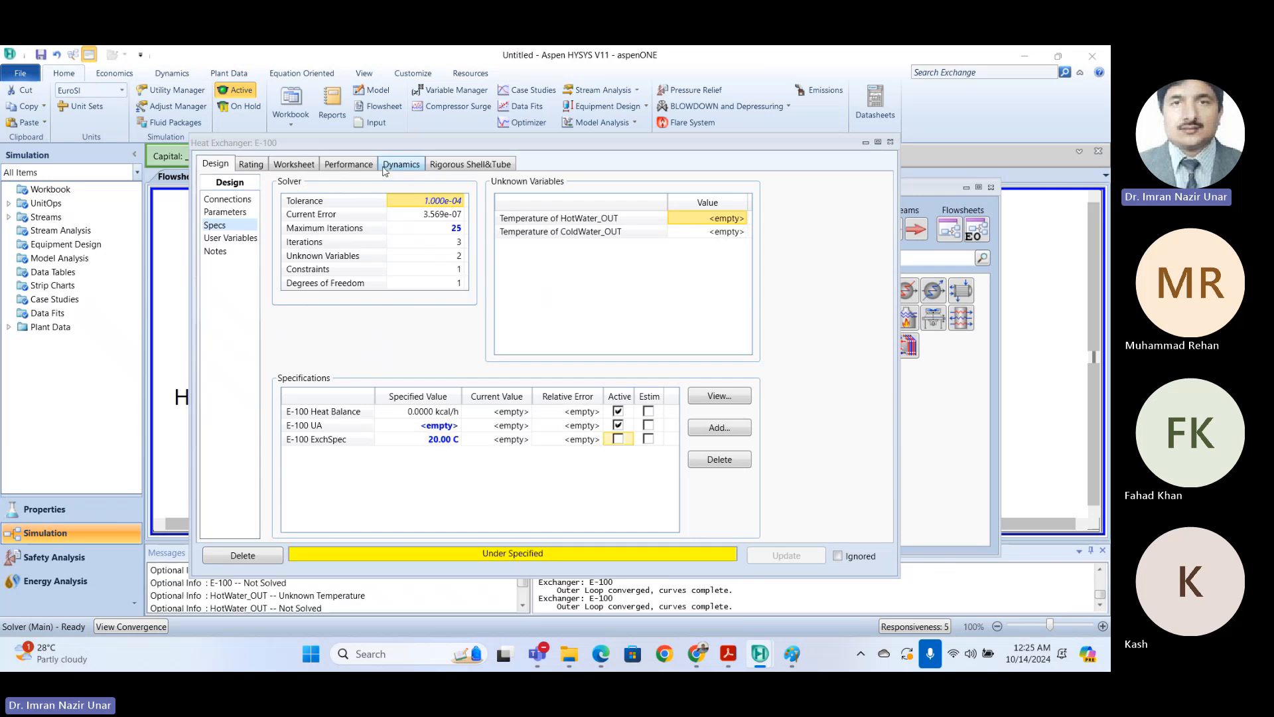
pyautogui.click(294, 164)
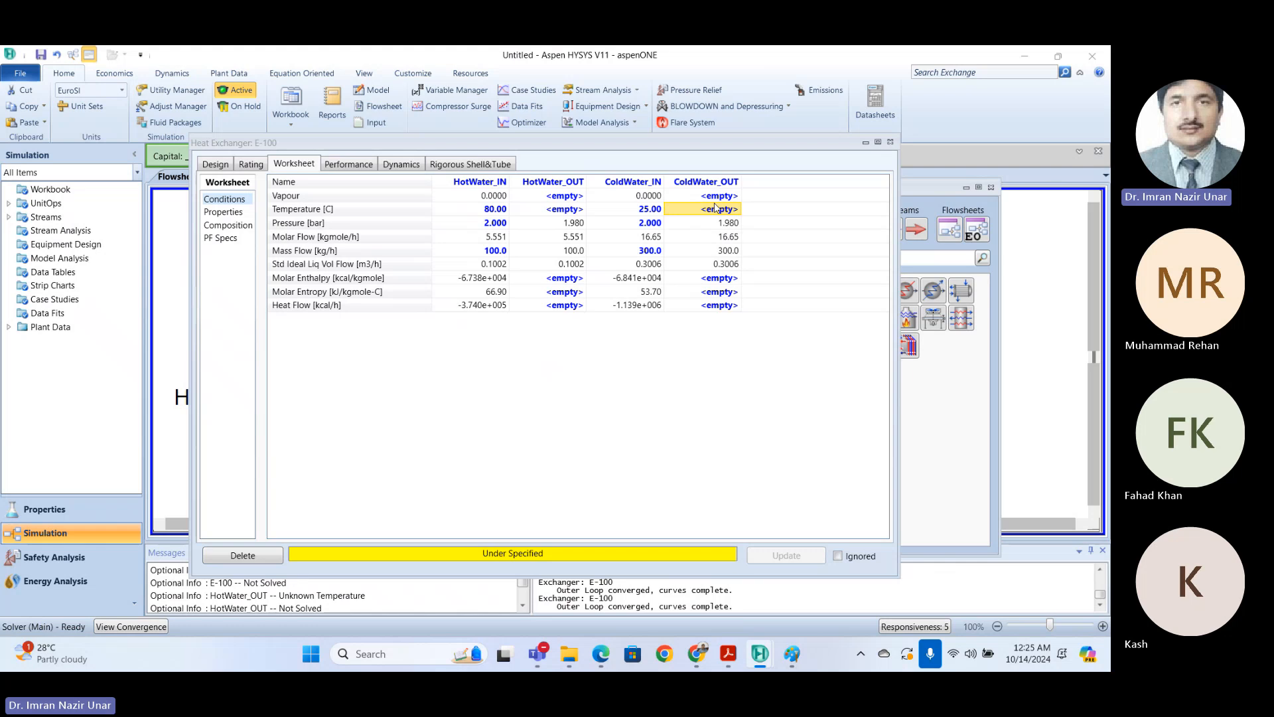
pyautogui.write('25')
pyautogui.press('Return')
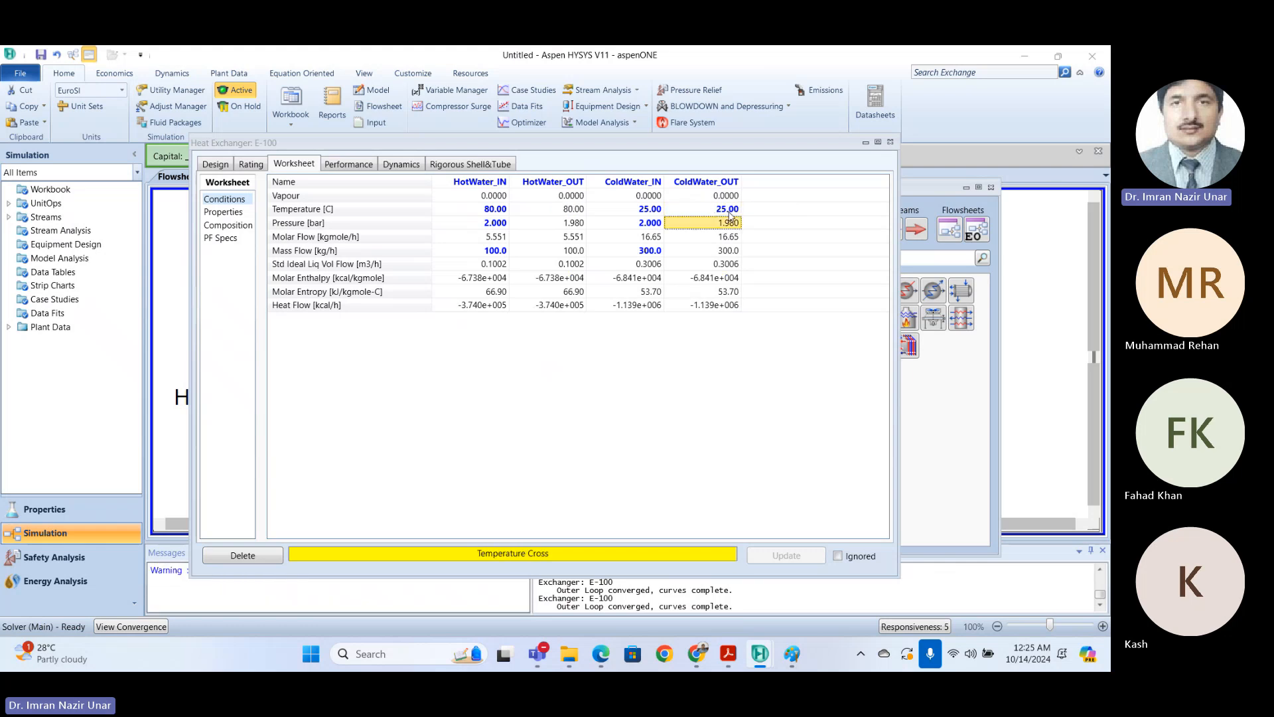
pyautogui.click(730, 211)
pyautogui.write('35')
pyautogui.press('Return')
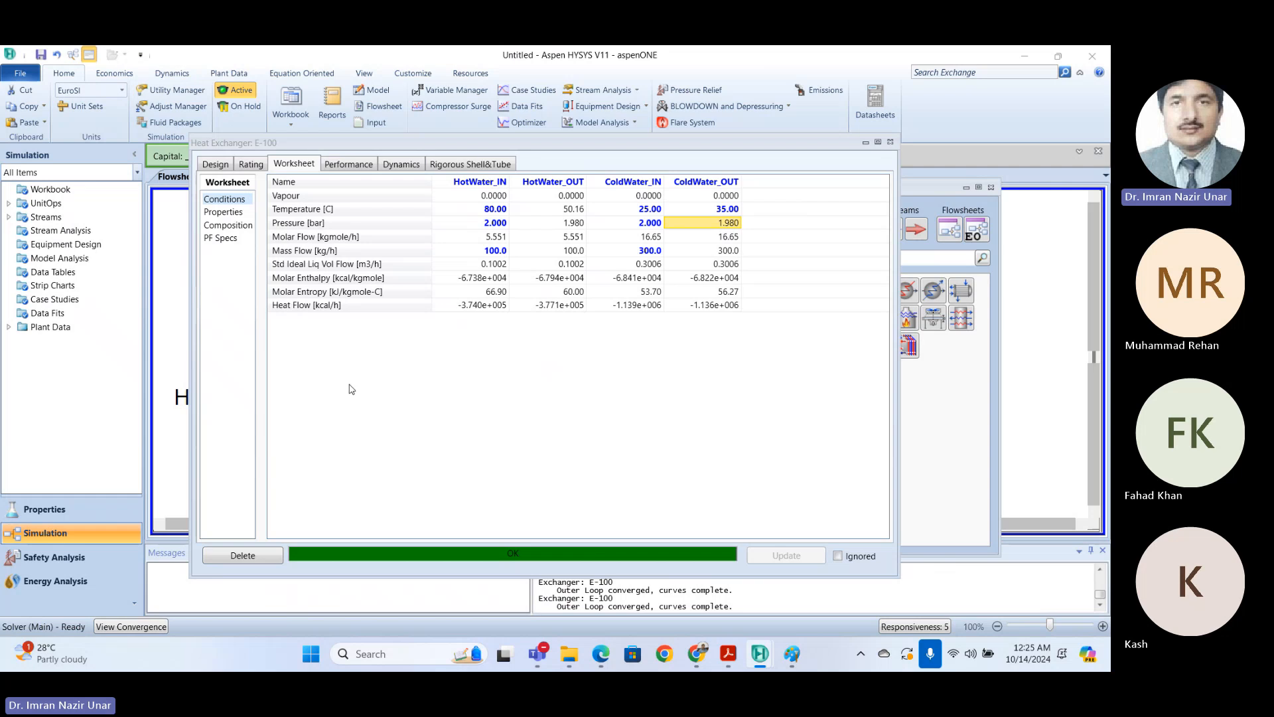
# Step: Review the rating sizing data, design specifications and available heat exchanger models of E-100
pyautogui.click(247, 164)
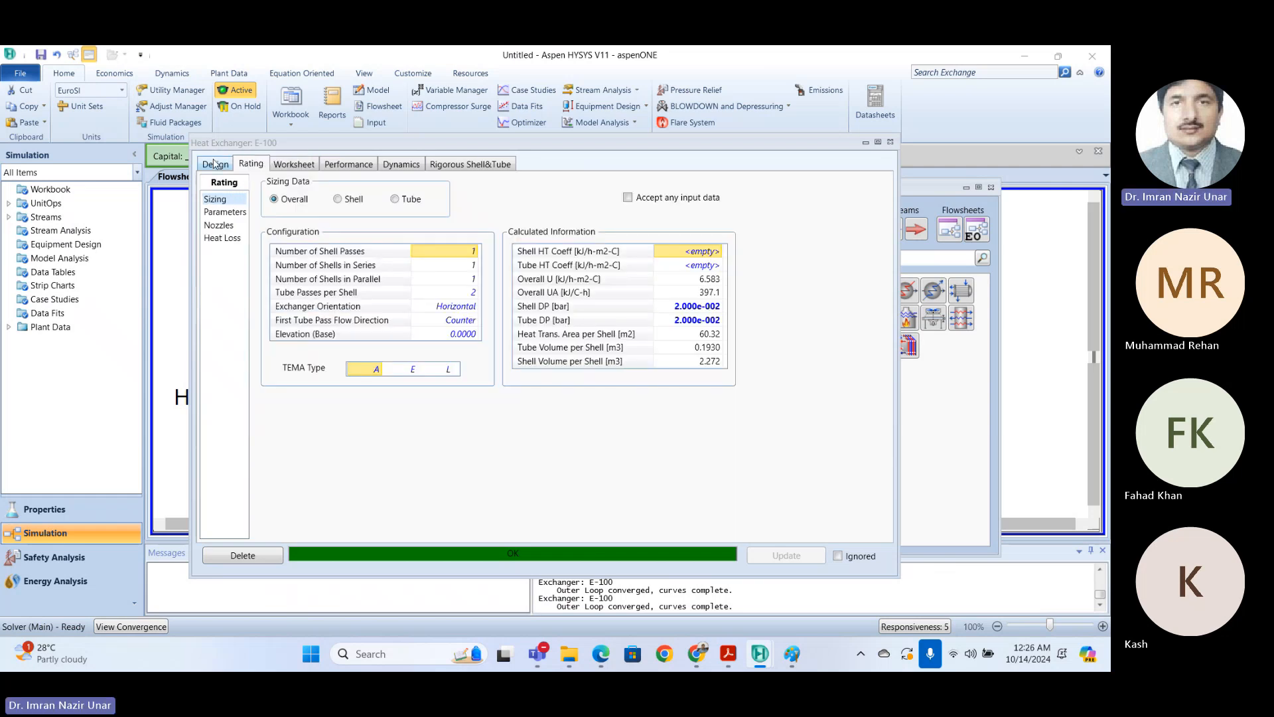
pyautogui.click(215, 163)
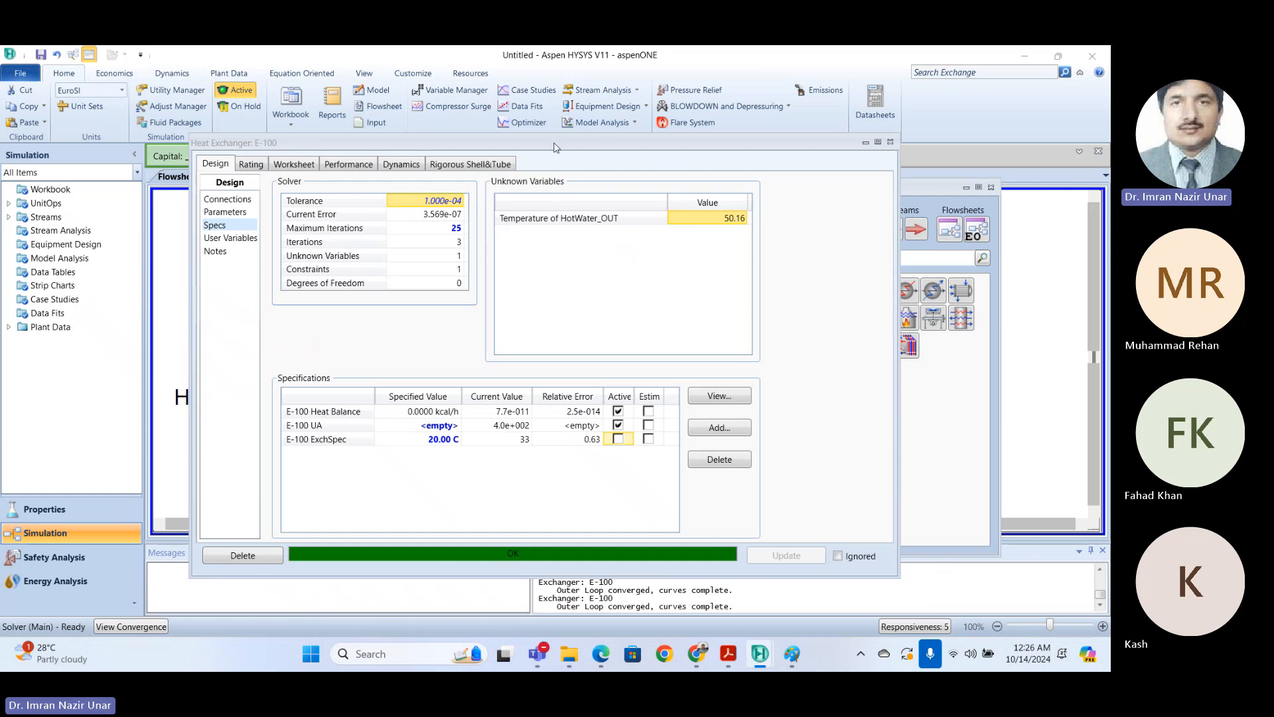
pyautogui.moveTo(541, 145); pyautogui.dragTo(530, 122)
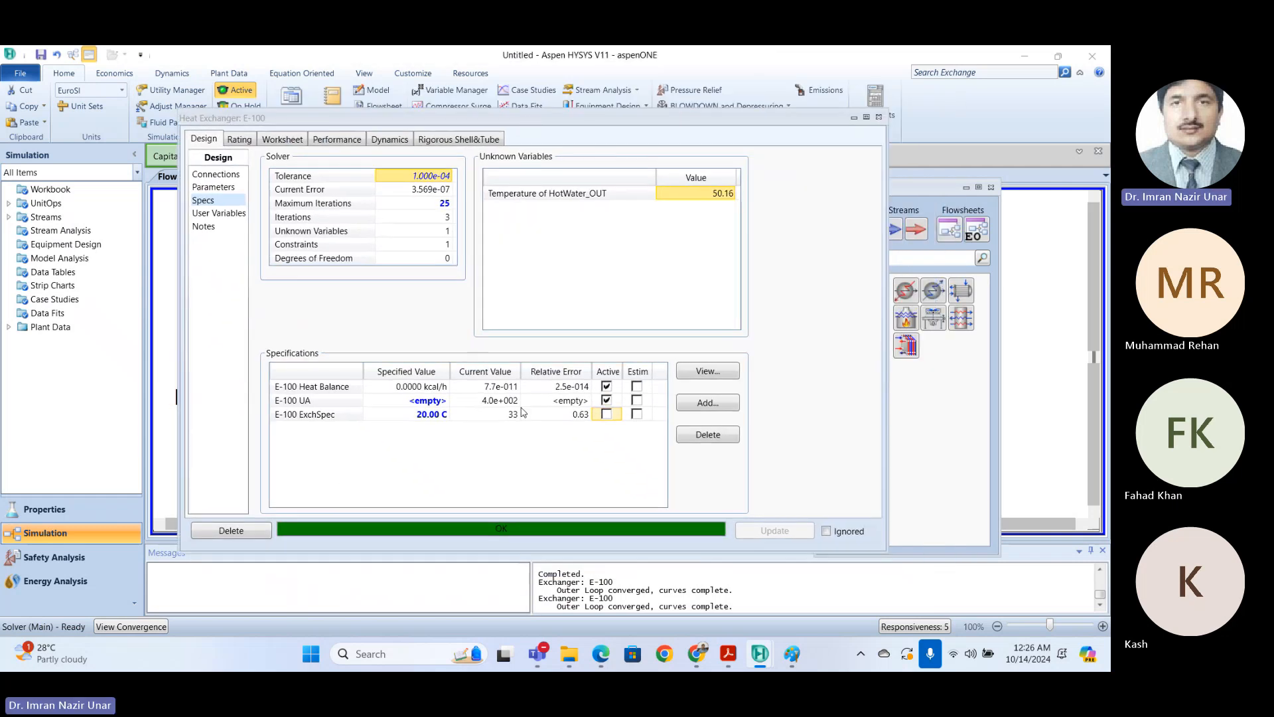
pyautogui.click(213, 186)
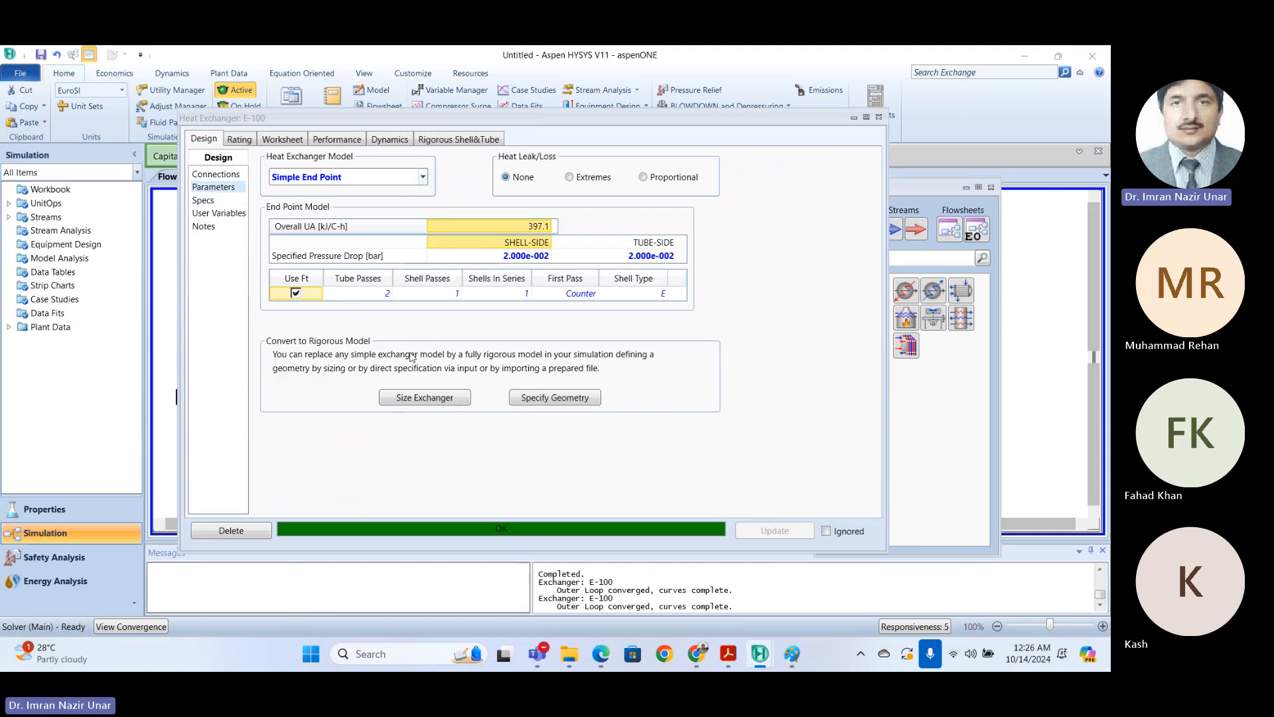
pyautogui.click(346, 178)
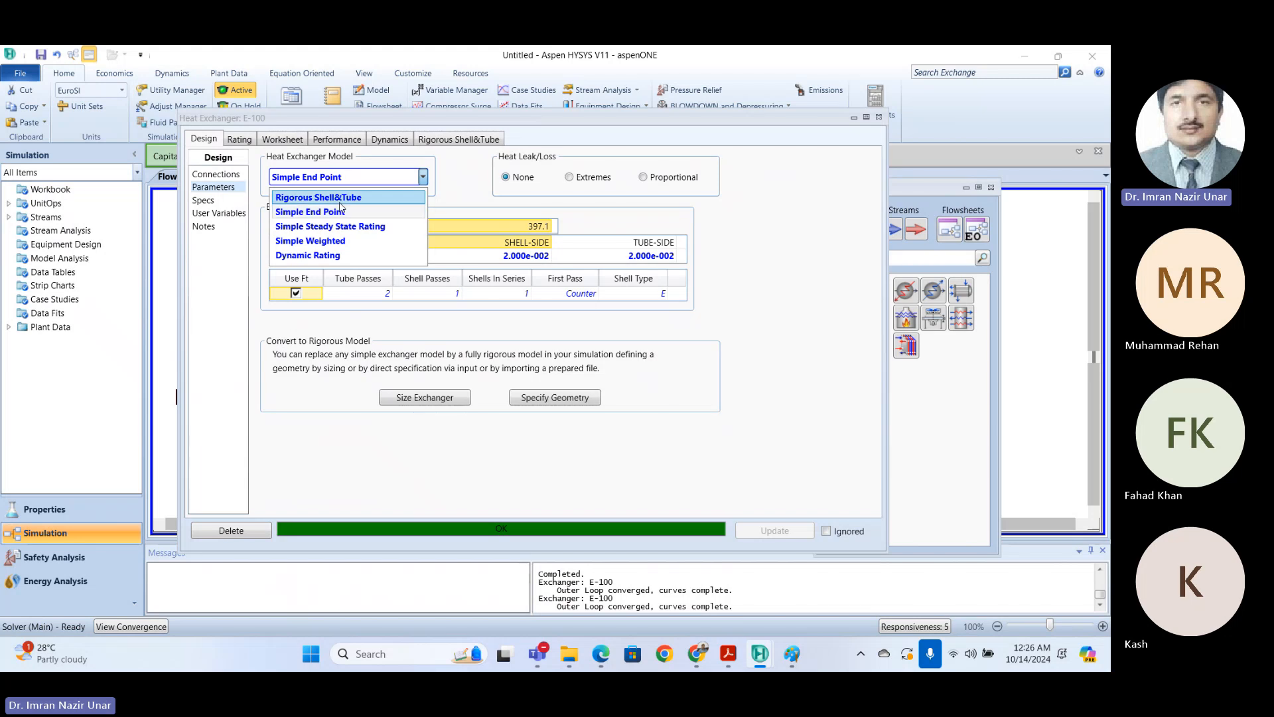
pyautogui.click(465, 181)
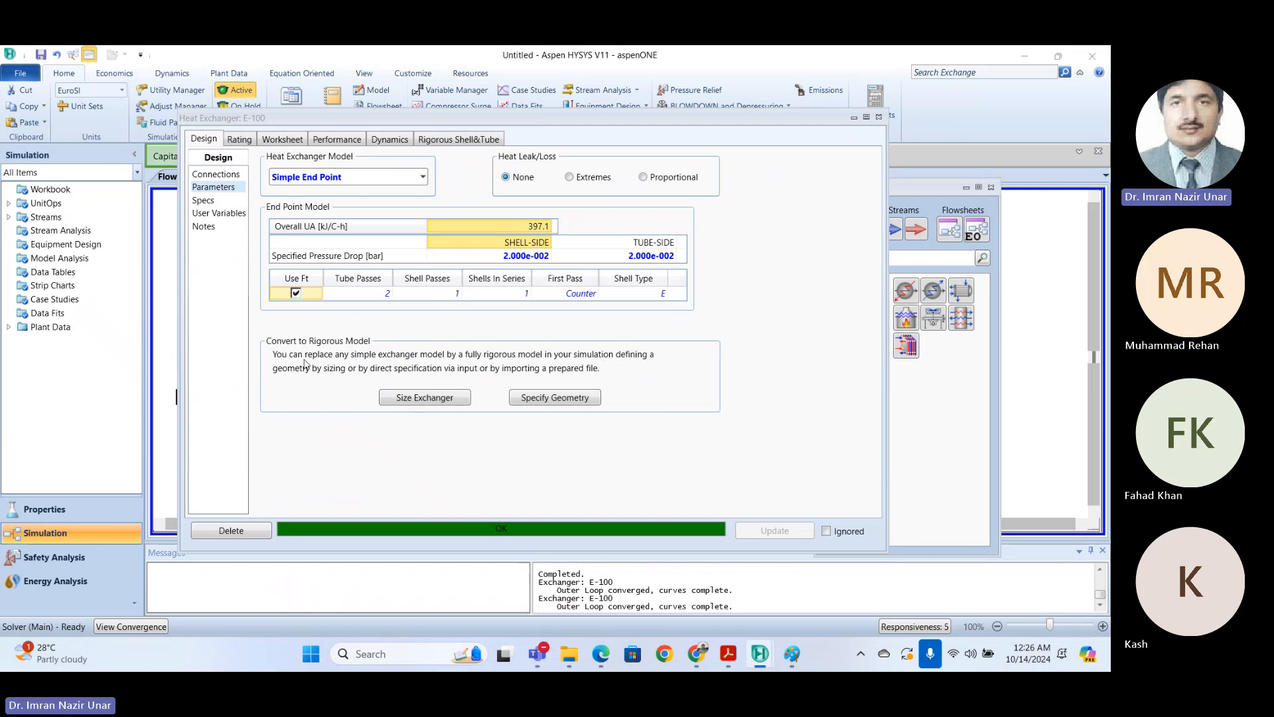
# Step: Convert E-100 to a rigorous exchanger with the Size Interactively option to open its EDR sizing console
pyautogui.click(424, 400)
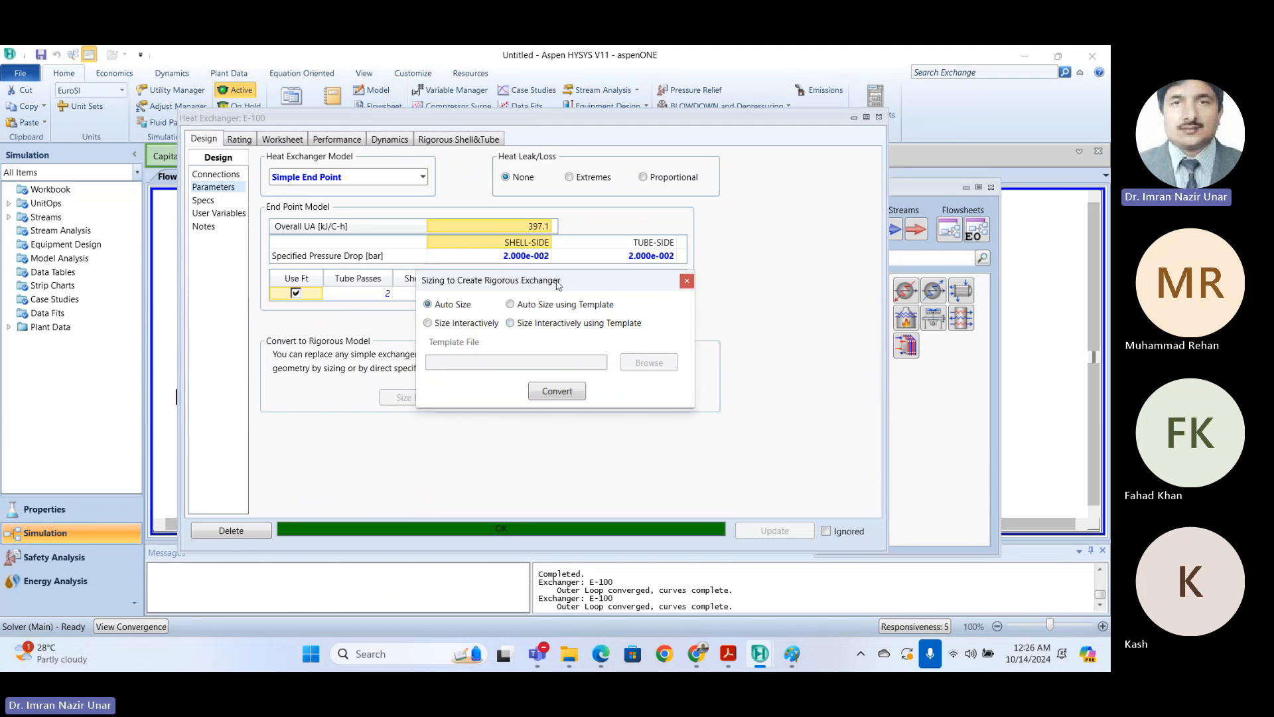
pyautogui.moveTo(556, 281); pyautogui.dragTo(549, 245)
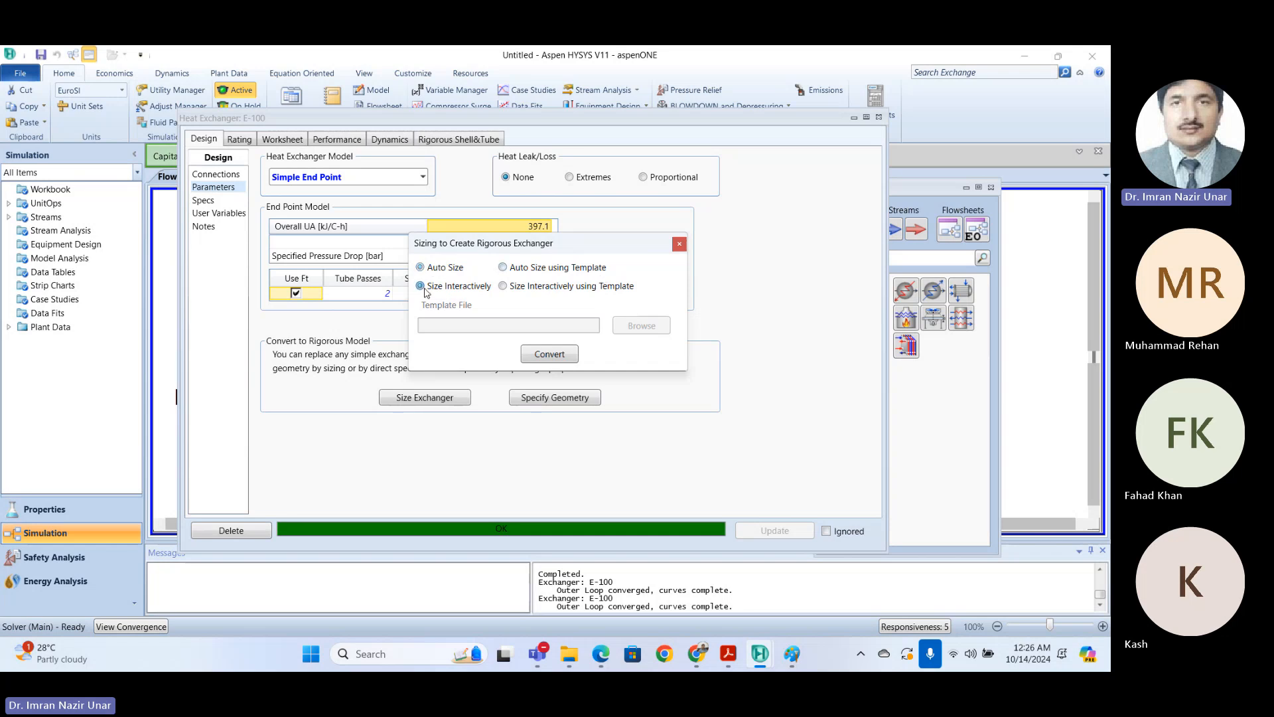
pyautogui.click(422, 288)
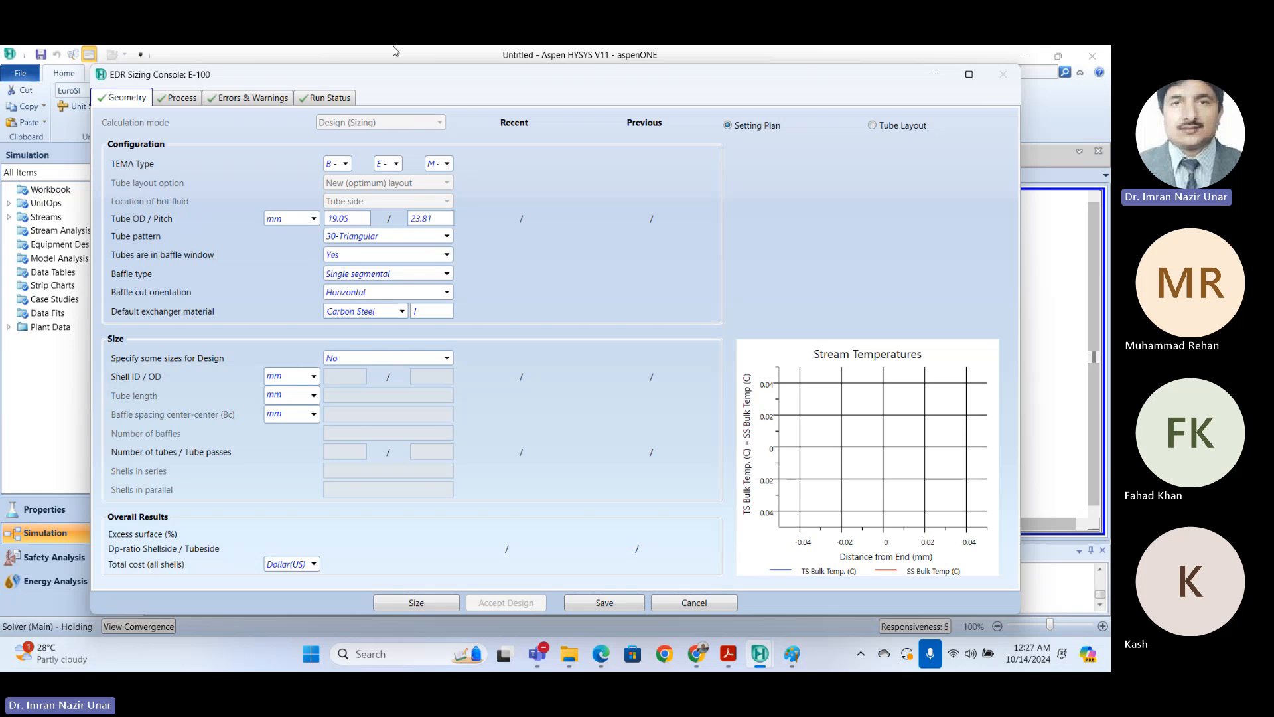
# Step: Examine the available TEMA front head, shell and rear head types in the E-100 geometry settings
pyautogui.moveTo(262, 75); pyautogui.dragTo(261, 83)
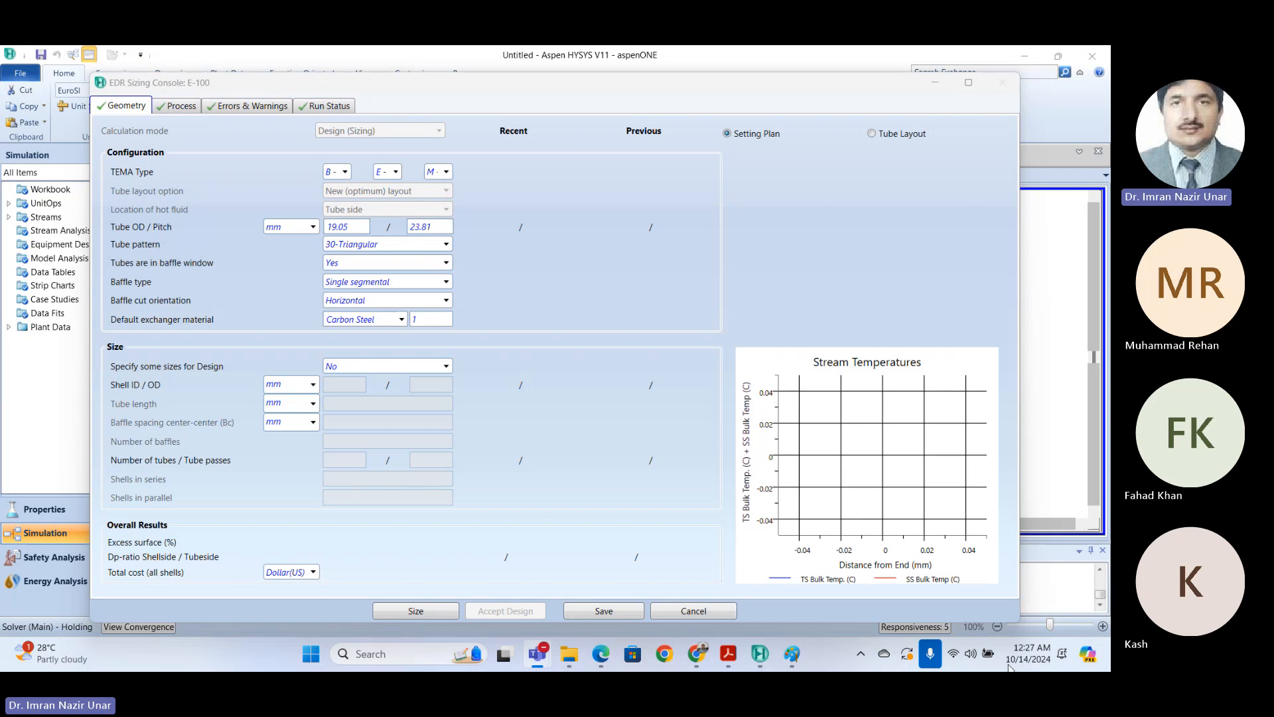
pyautogui.click(141, 93)
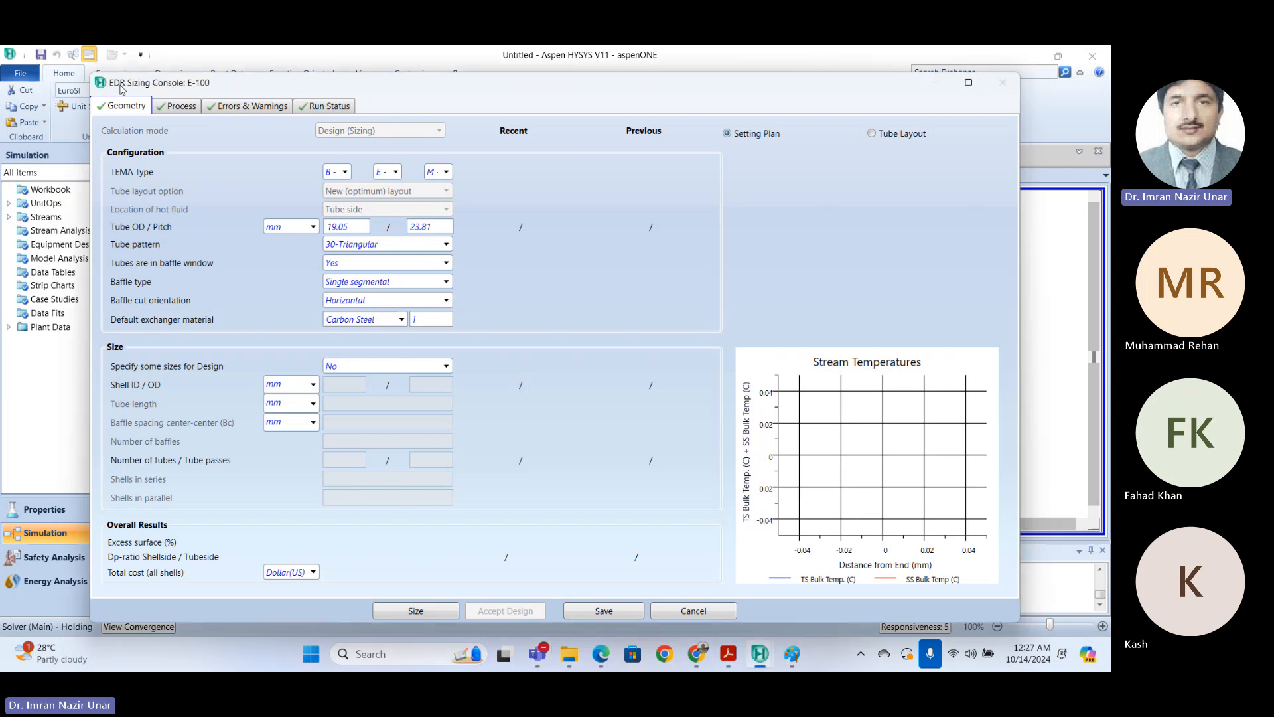
pyautogui.moveTo(391, 88); pyautogui.dragTo(400, 81)
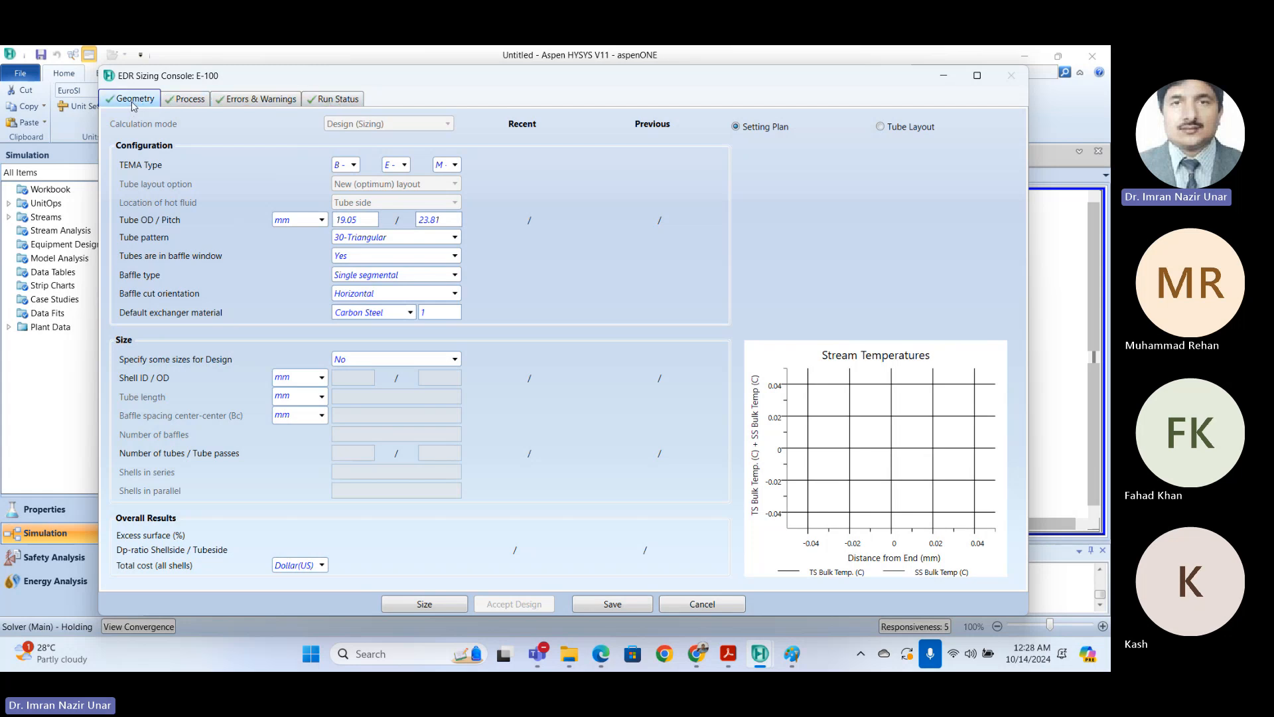
pyautogui.click(355, 165)
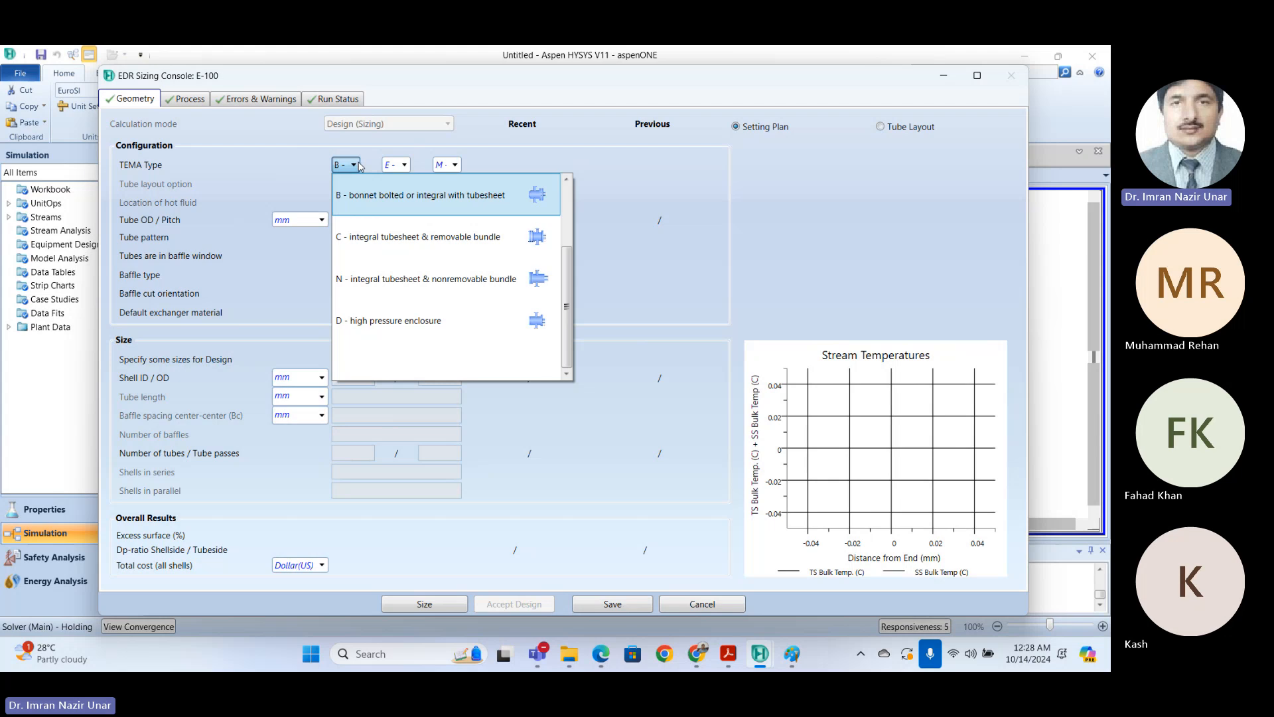
pyautogui.moveTo(569, 279); pyautogui.dragTo(568, 319)
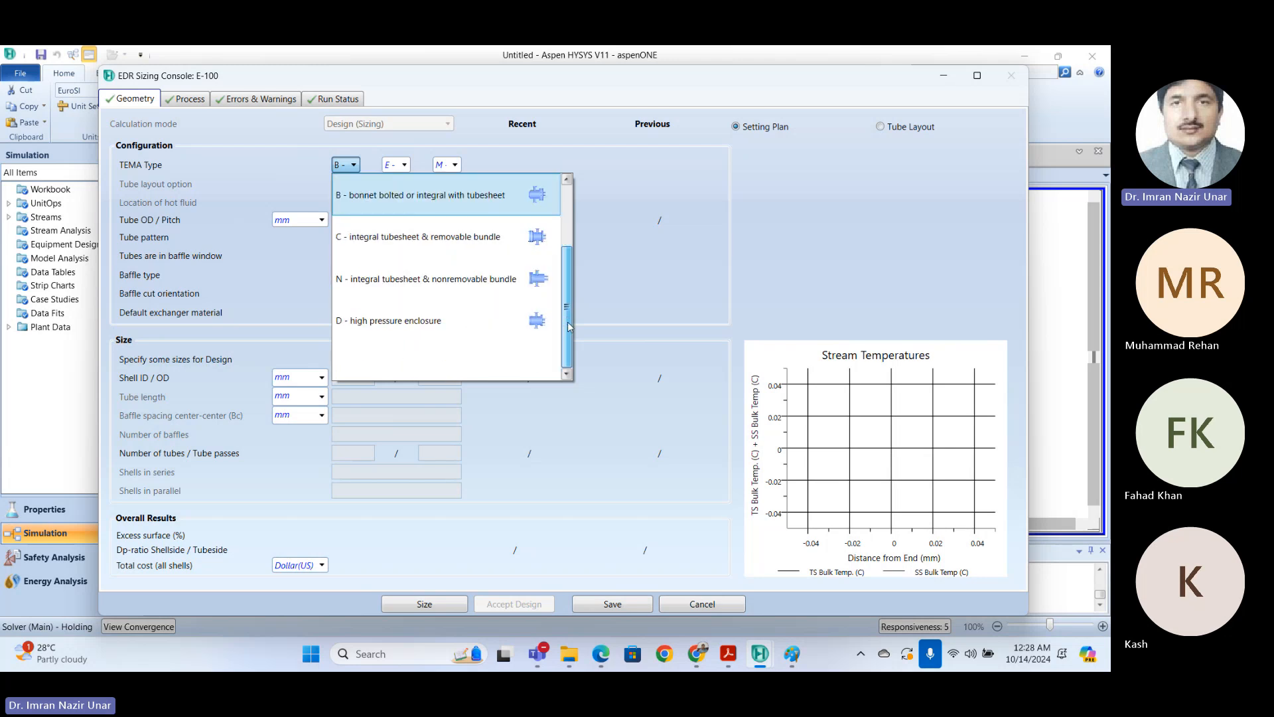
pyautogui.moveTo(569, 326); pyautogui.dragTo(586, 240)
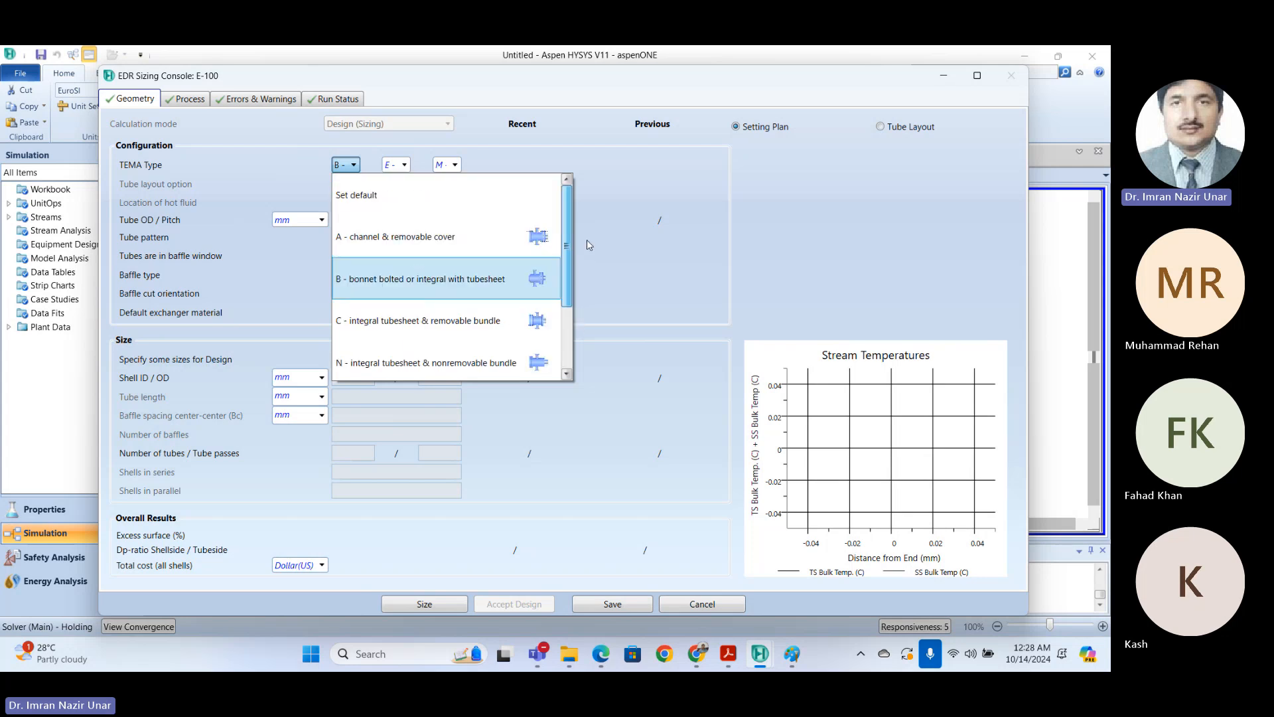
pyautogui.click(619, 235)
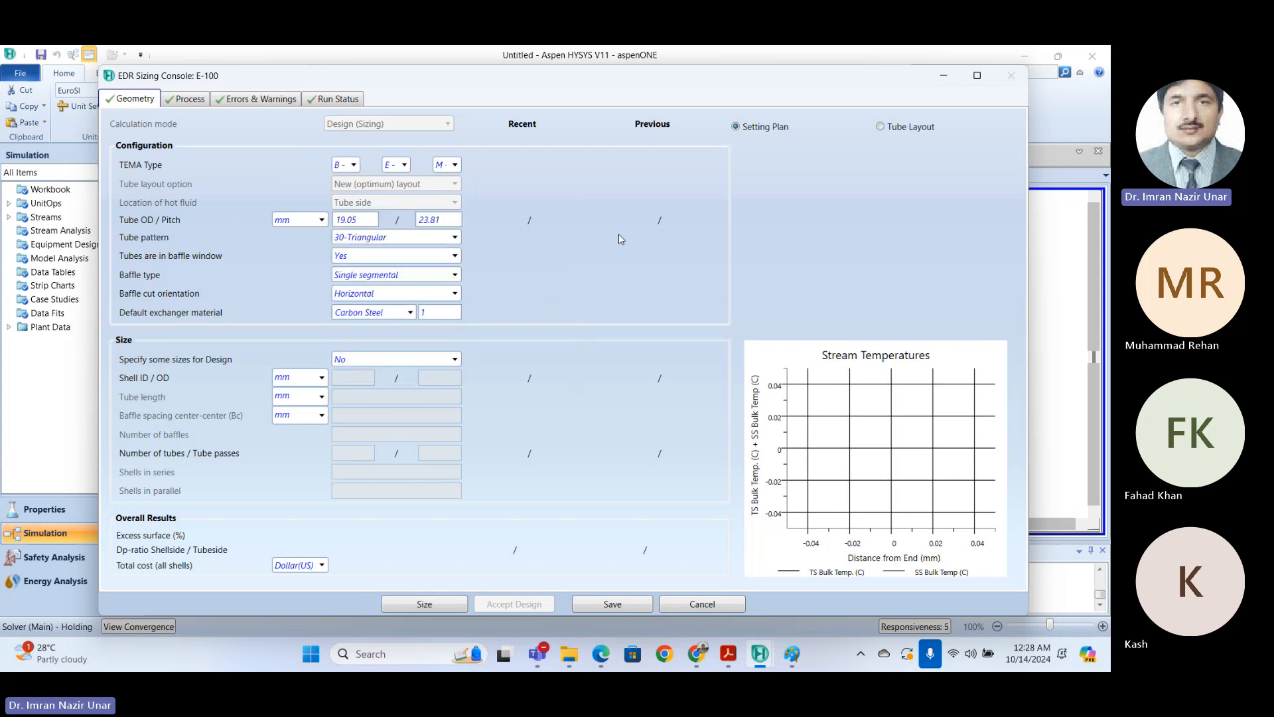
pyautogui.click(396, 166)
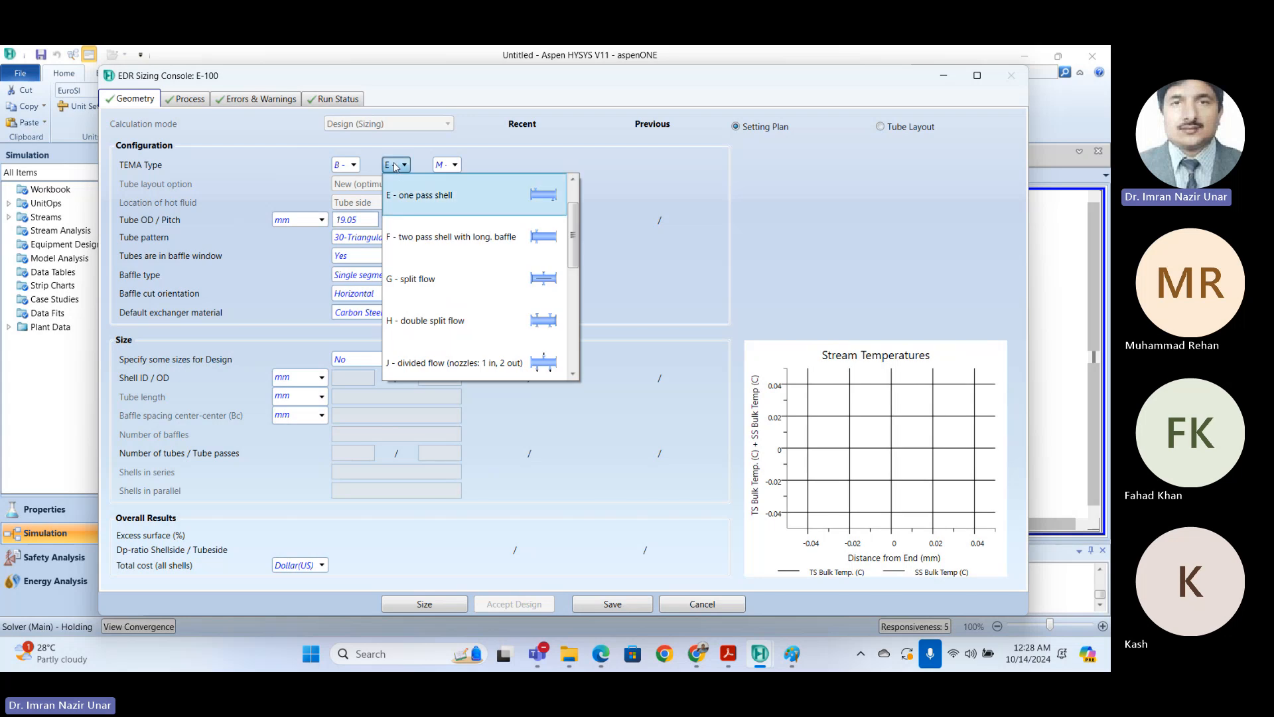
pyautogui.click(524, 167)
pyautogui.click(453, 166)
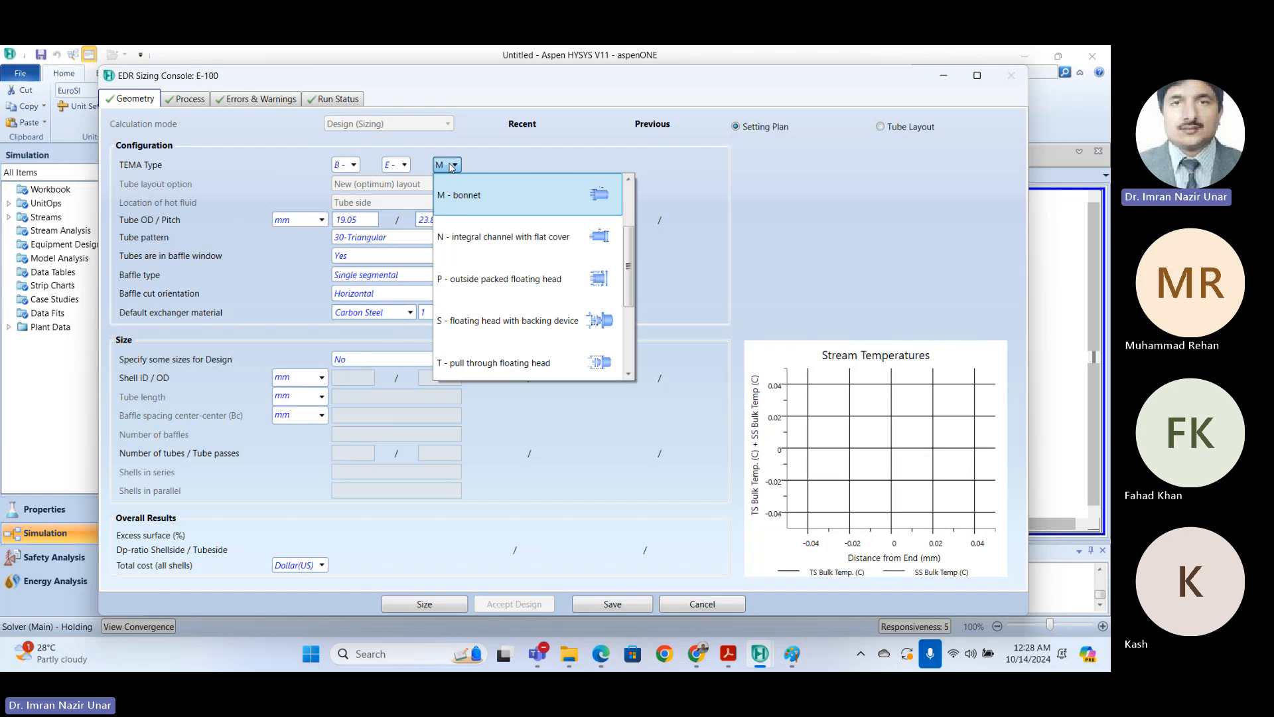
pyautogui.click(452, 166)
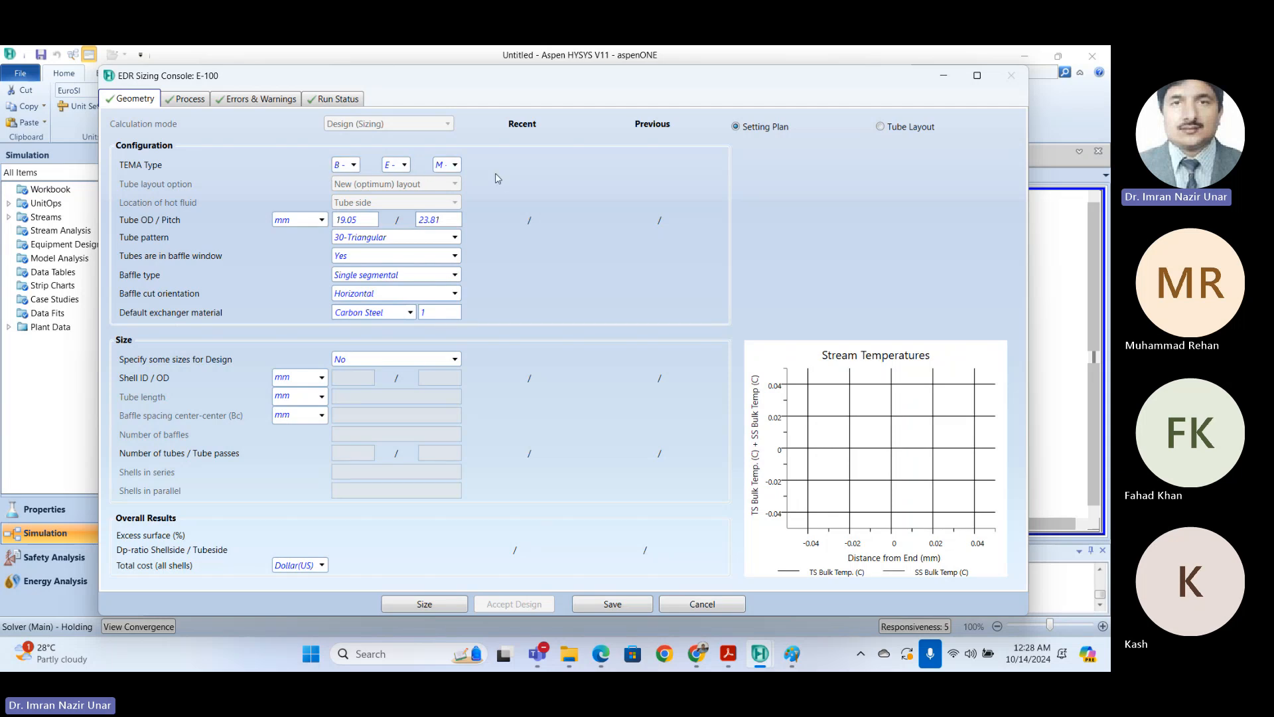
pyautogui.click(447, 169)
pyautogui.click(447, 168)
# Step: Set the tube pattern of E-100 to 45-Rotated Sqr
pyautogui.moveTo(364, 218)
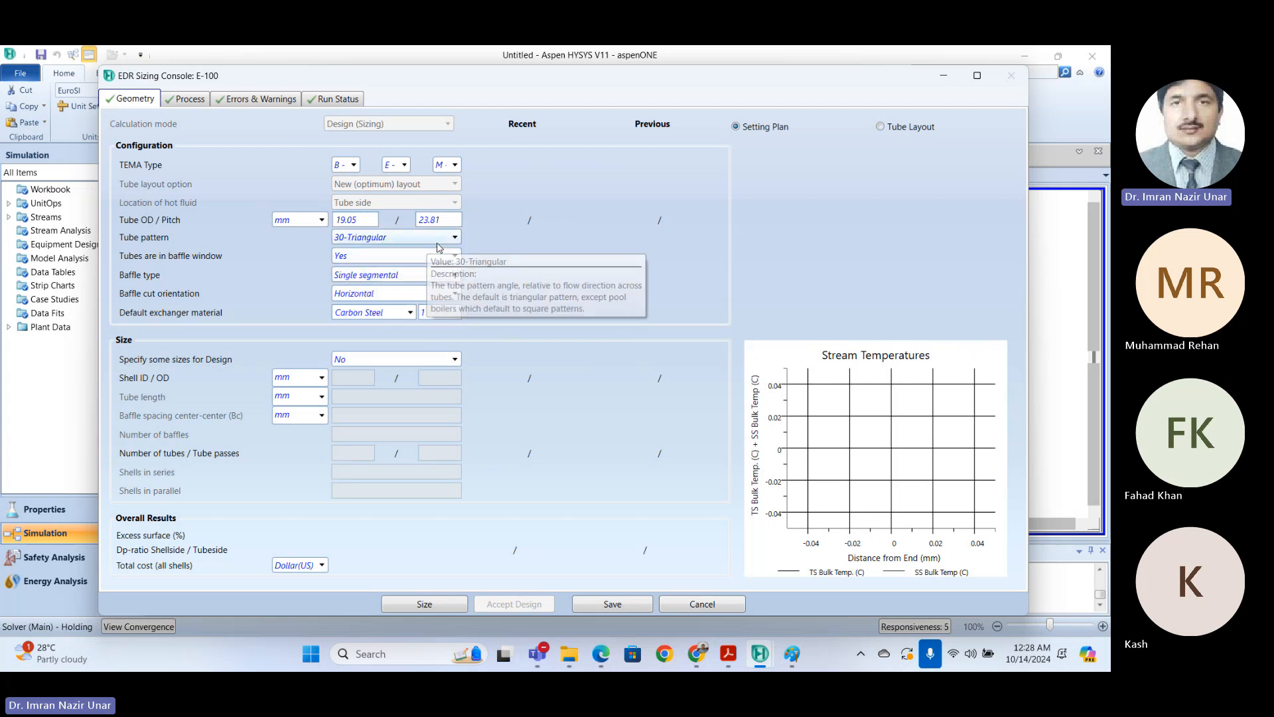
pyautogui.click(438, 239)
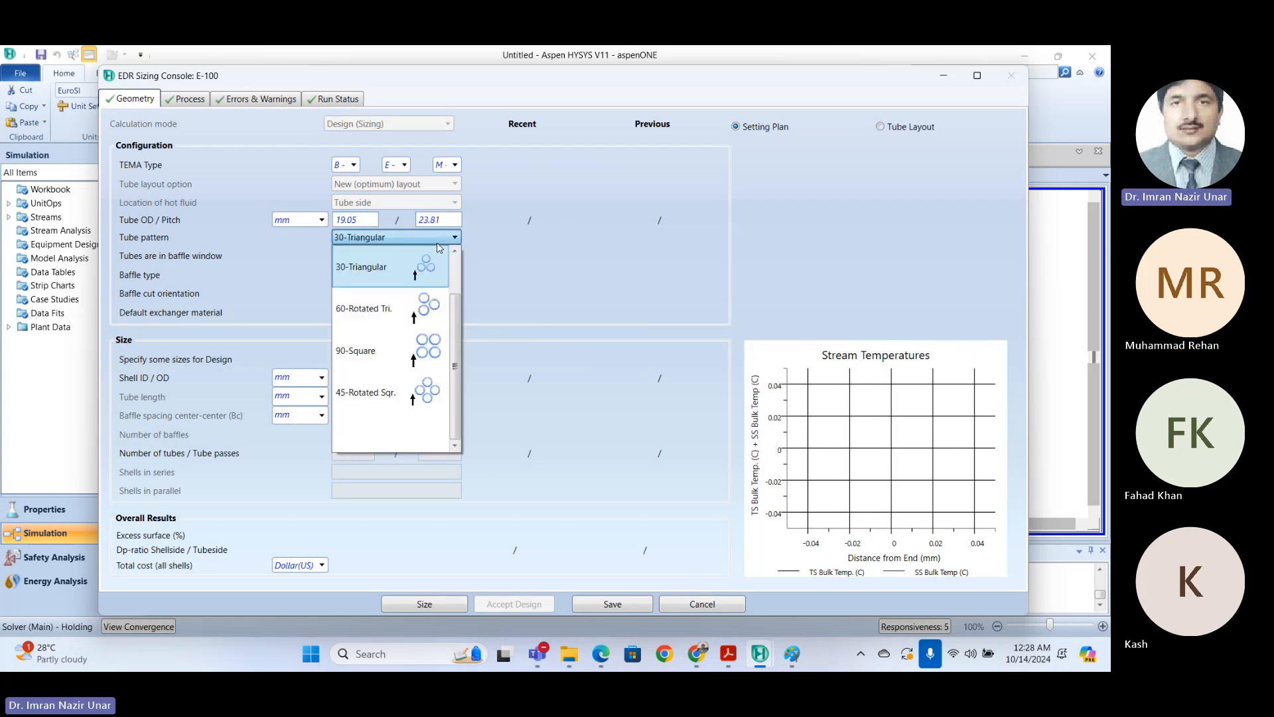
pyautogui.click(417, 401)
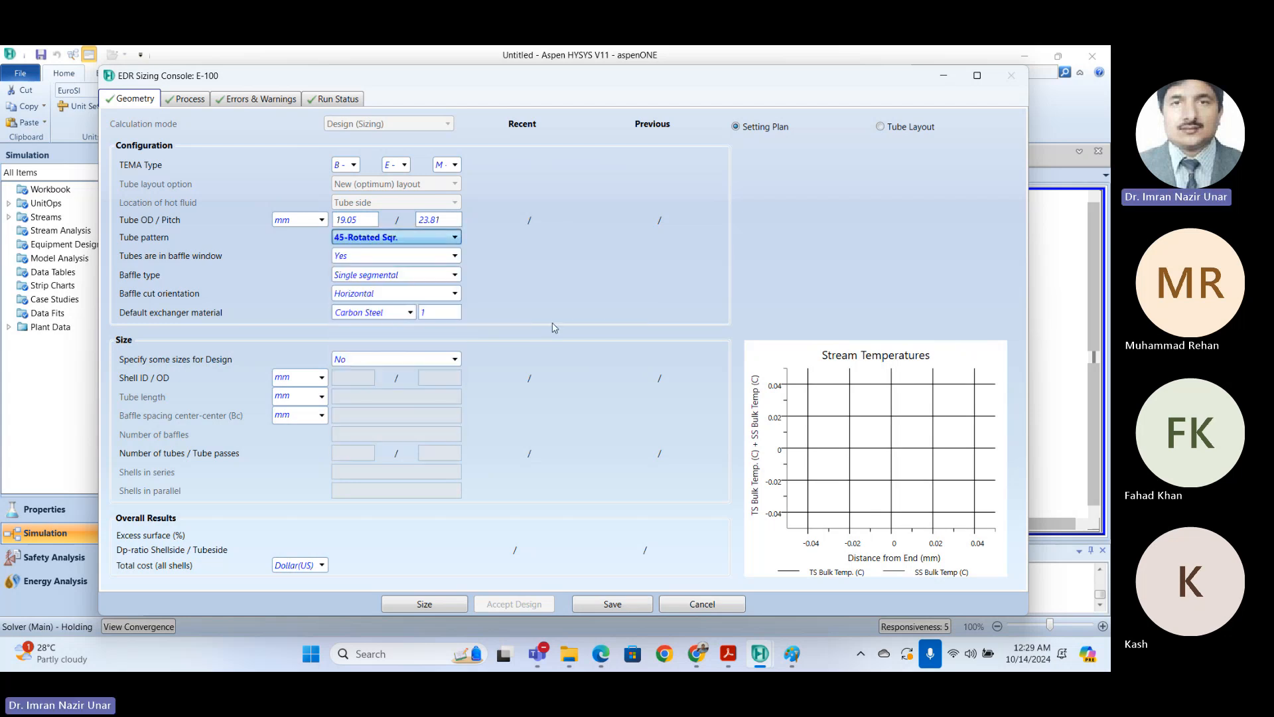
pyautogui.click(389, 239)
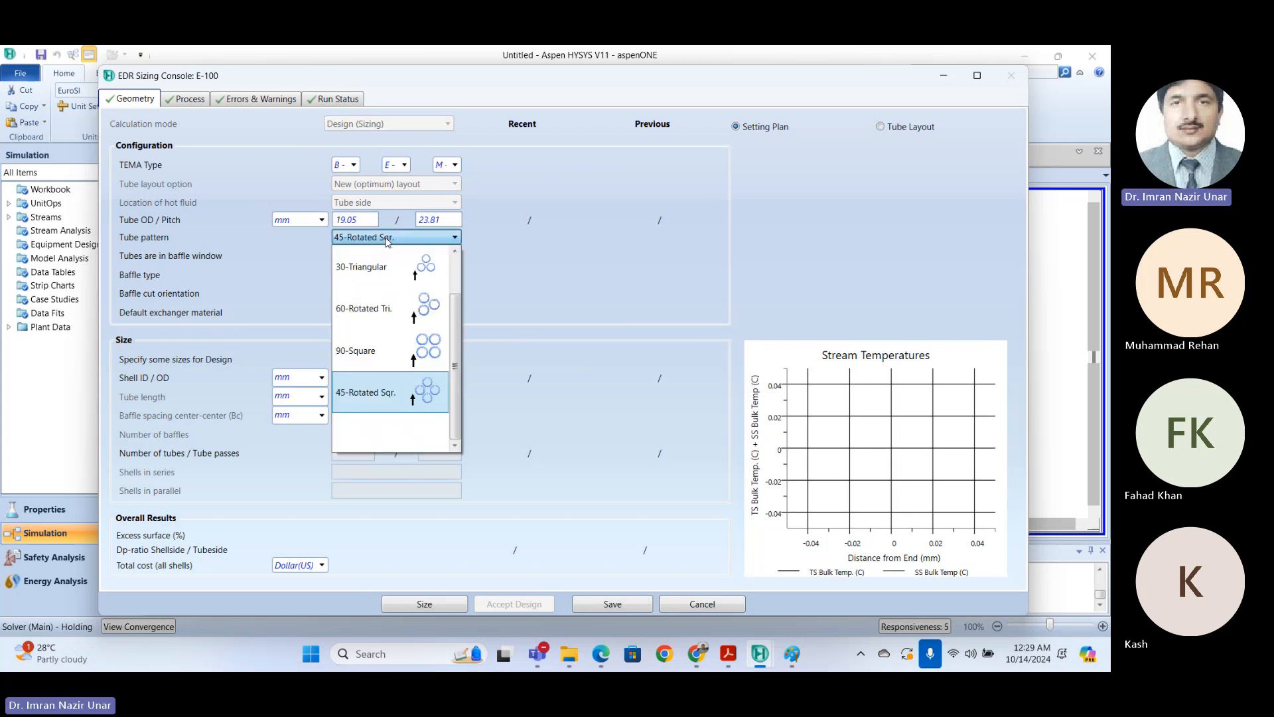
pyautogui.click(388, 239)
# Step: Check the options for tubes in the baffle window and set the baffle type to Double segmental
pyautogui.click(380, 255)
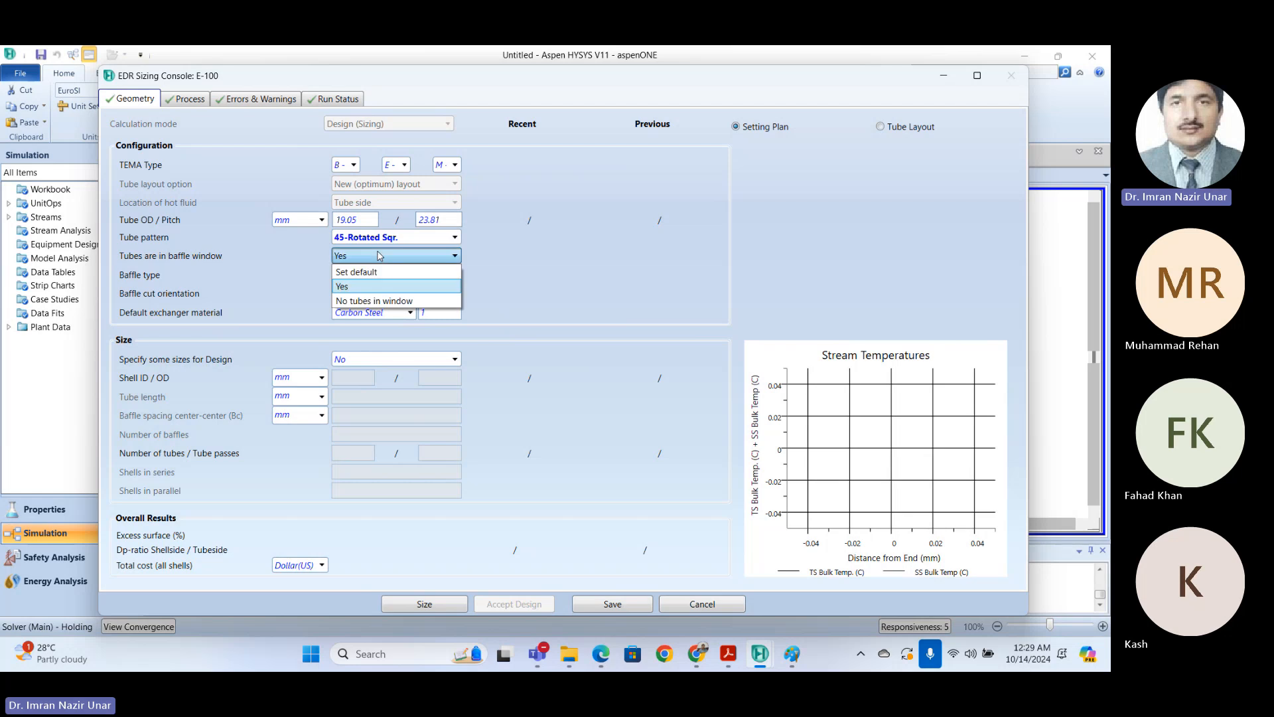
pyautogui.click(379, 255)
pyautogui.click(391, 274)
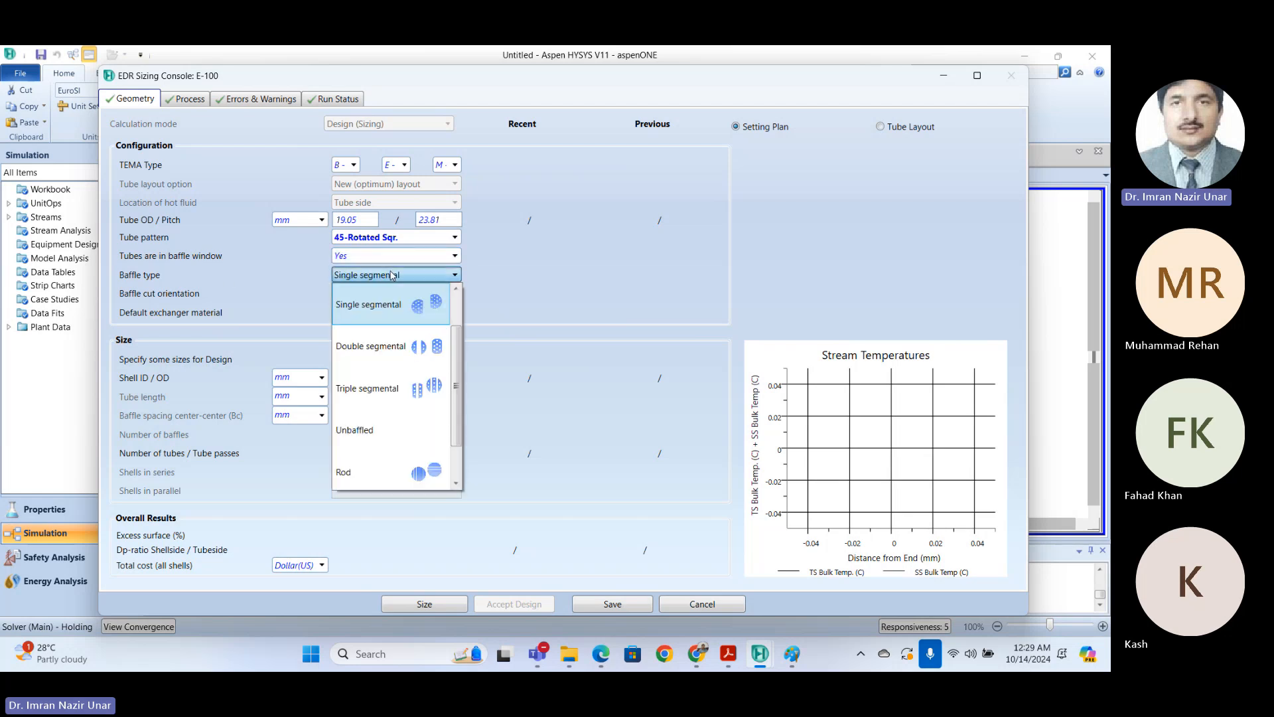
pyautogui.click(391, 345)
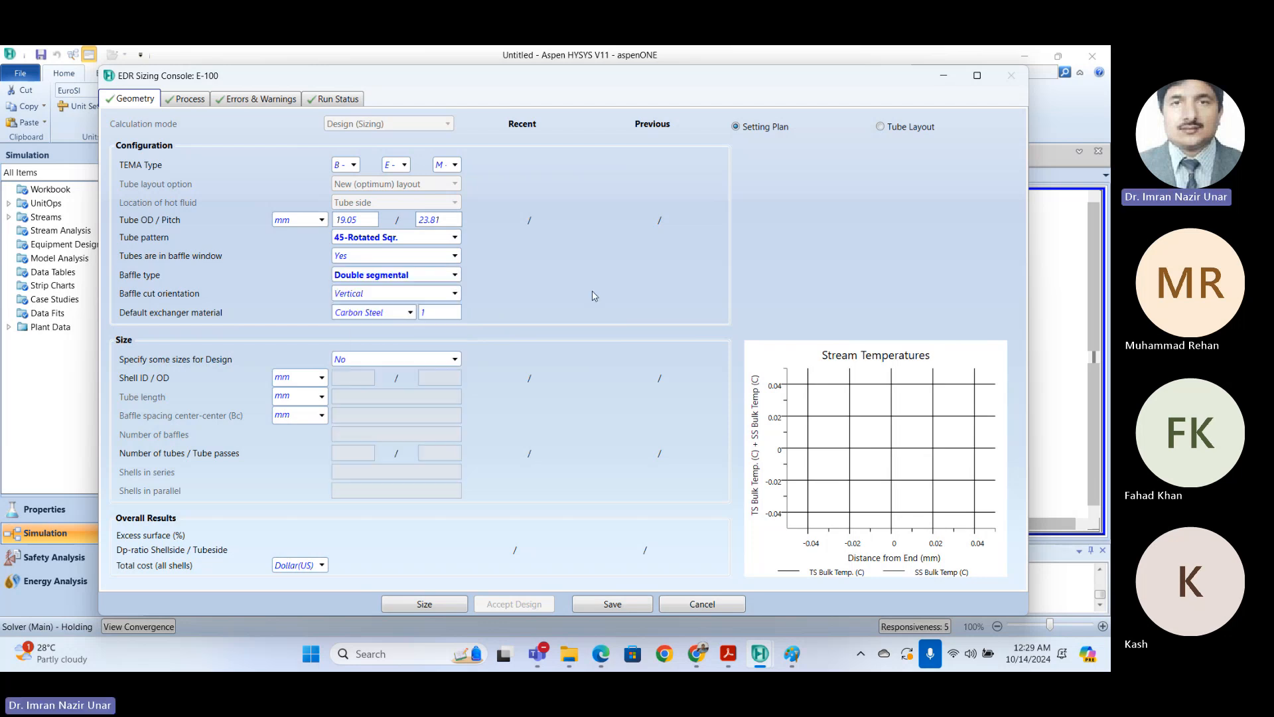
pyautogui.click(393, 296)
pyautogui.click(393, 296)
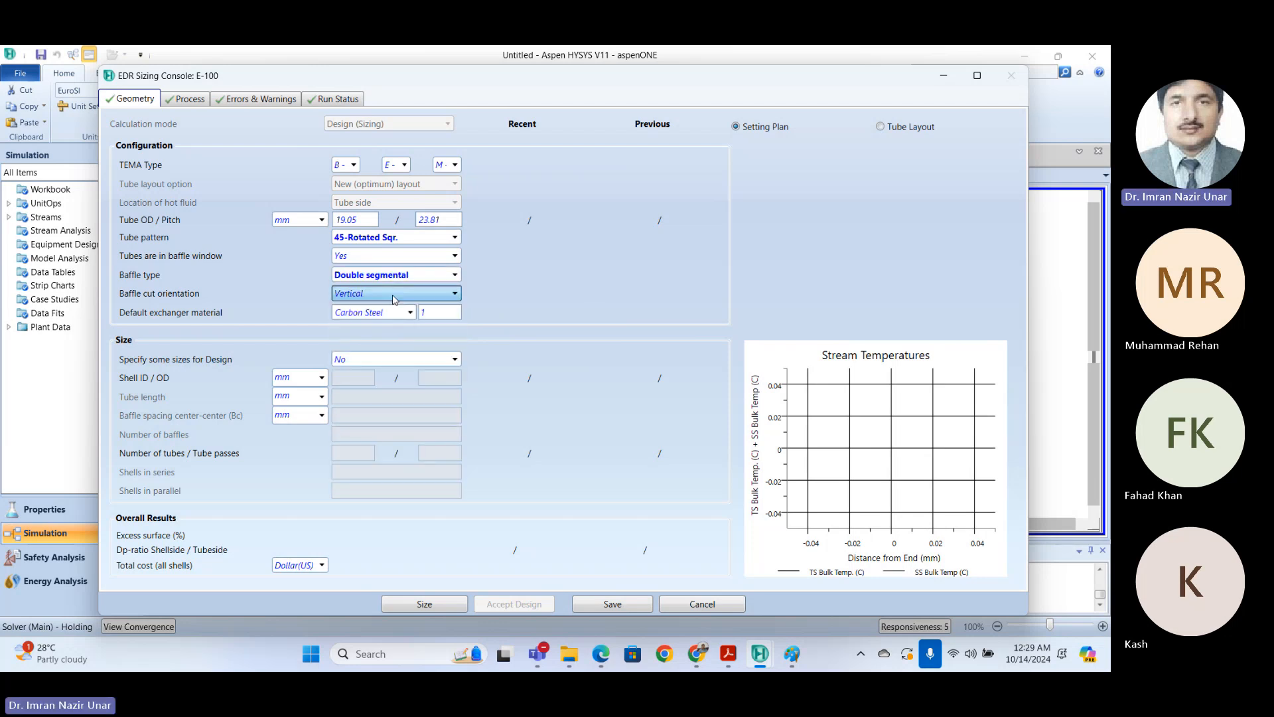
# Step: Examine the available default exchanger materials and the choices for specifying some sizes for design
pyautogui.click(412, 312)
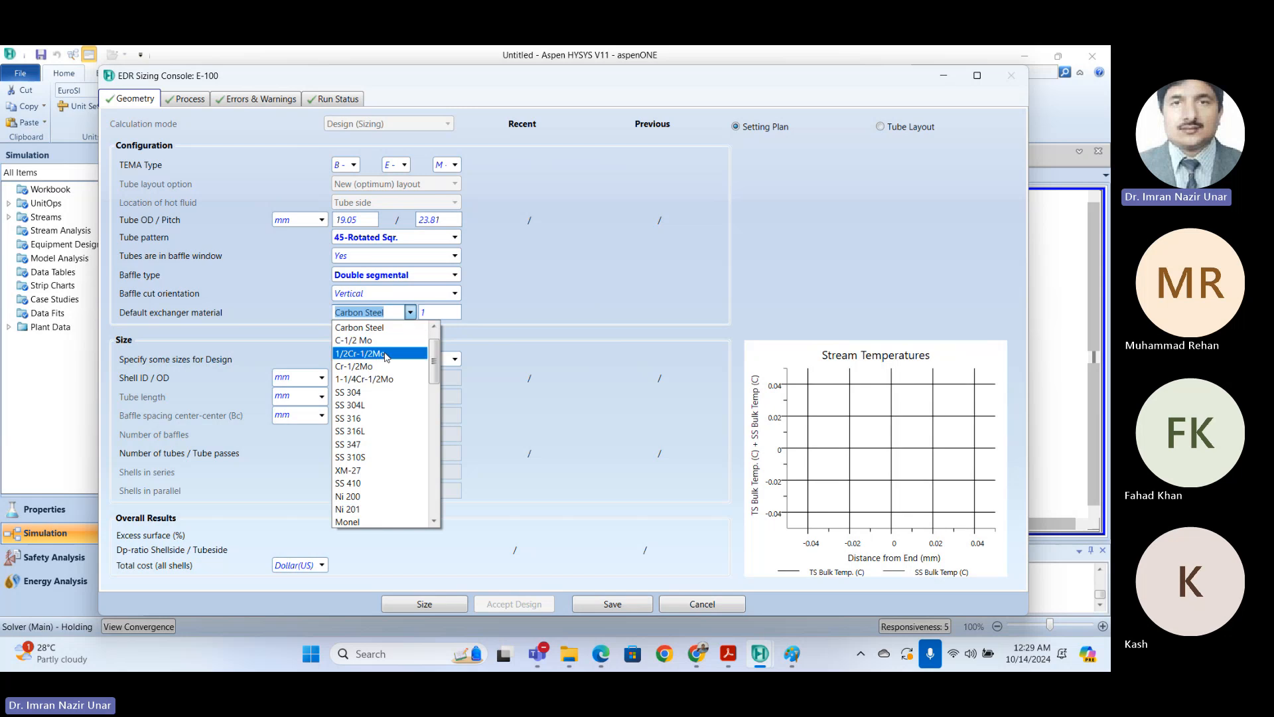
pyautogui.scroll(-5, 398, 396)
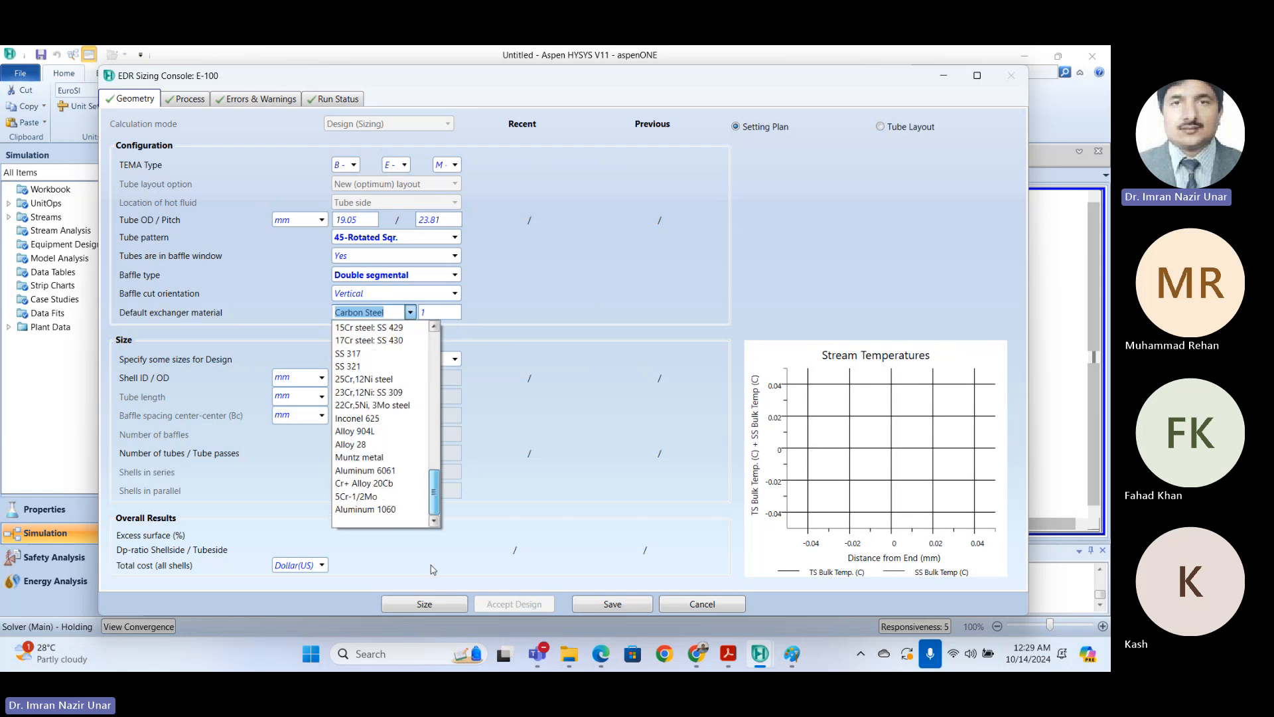
pyautogui.scroll(7, 398, 396)
pyautogui.click(496, 313)
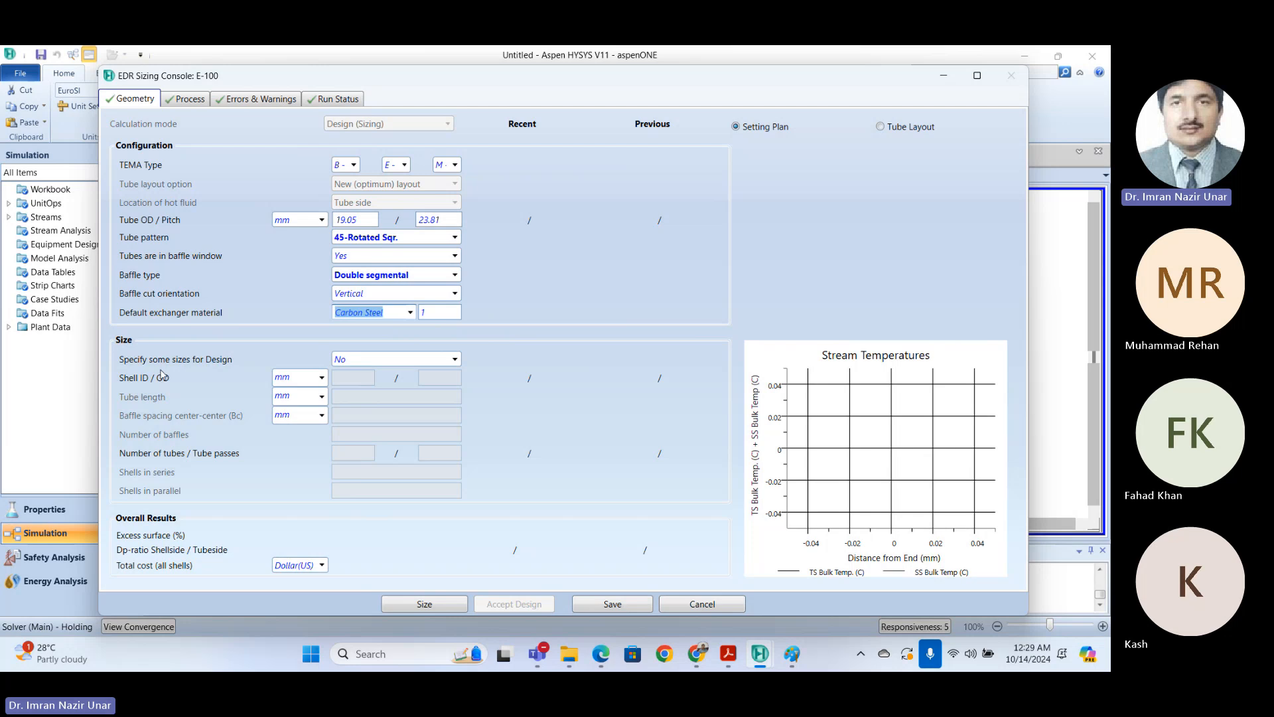
pyautogui.click(396, 362)
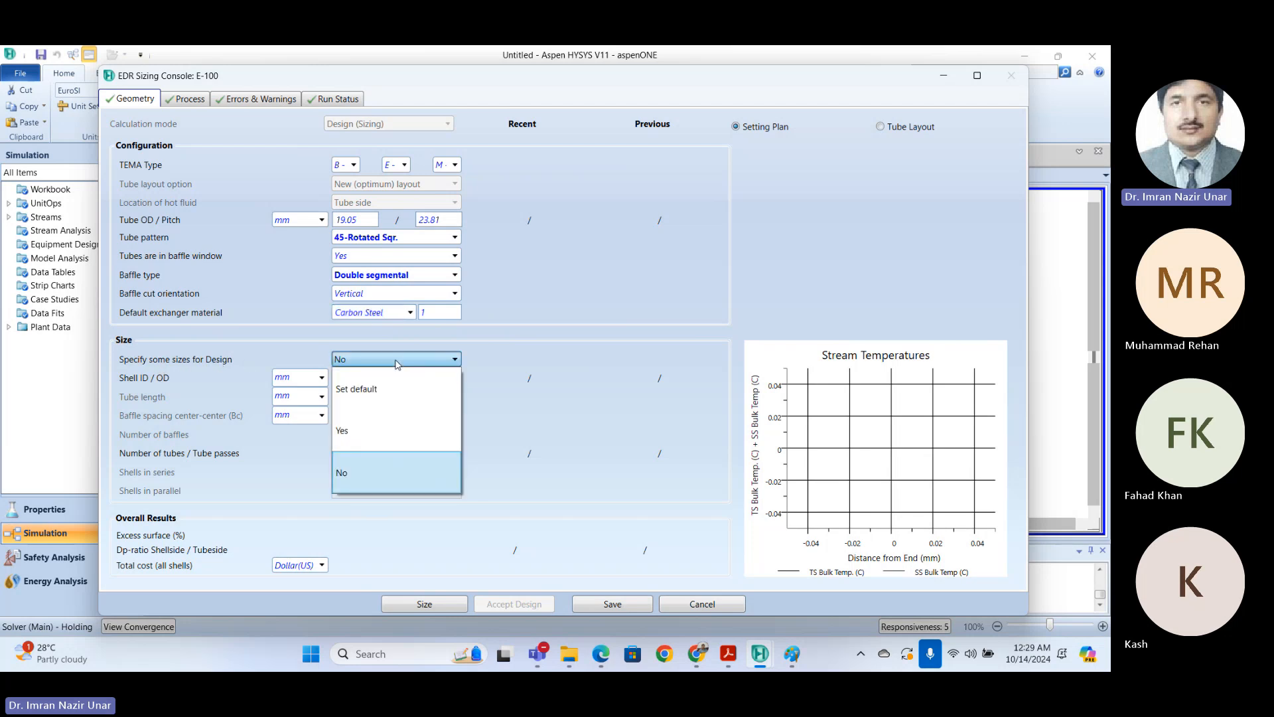
pyautogui.click(400, 363)
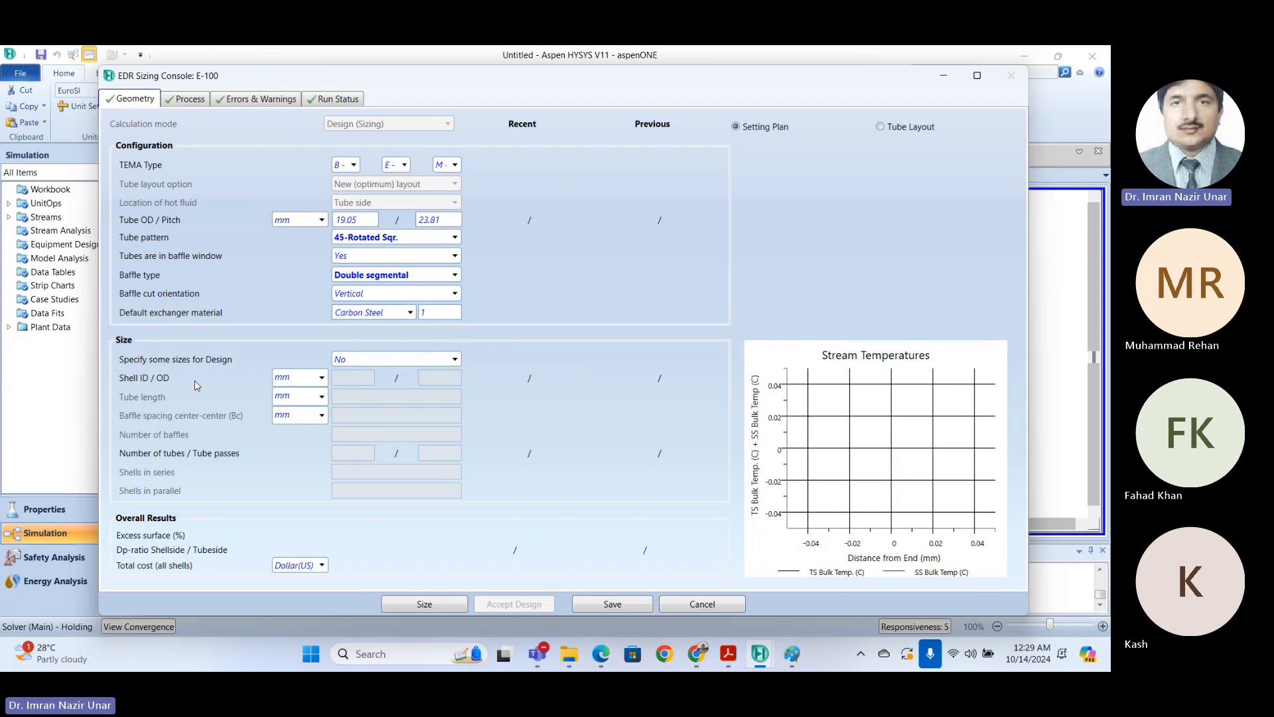
pyautogui.click(426, 360)
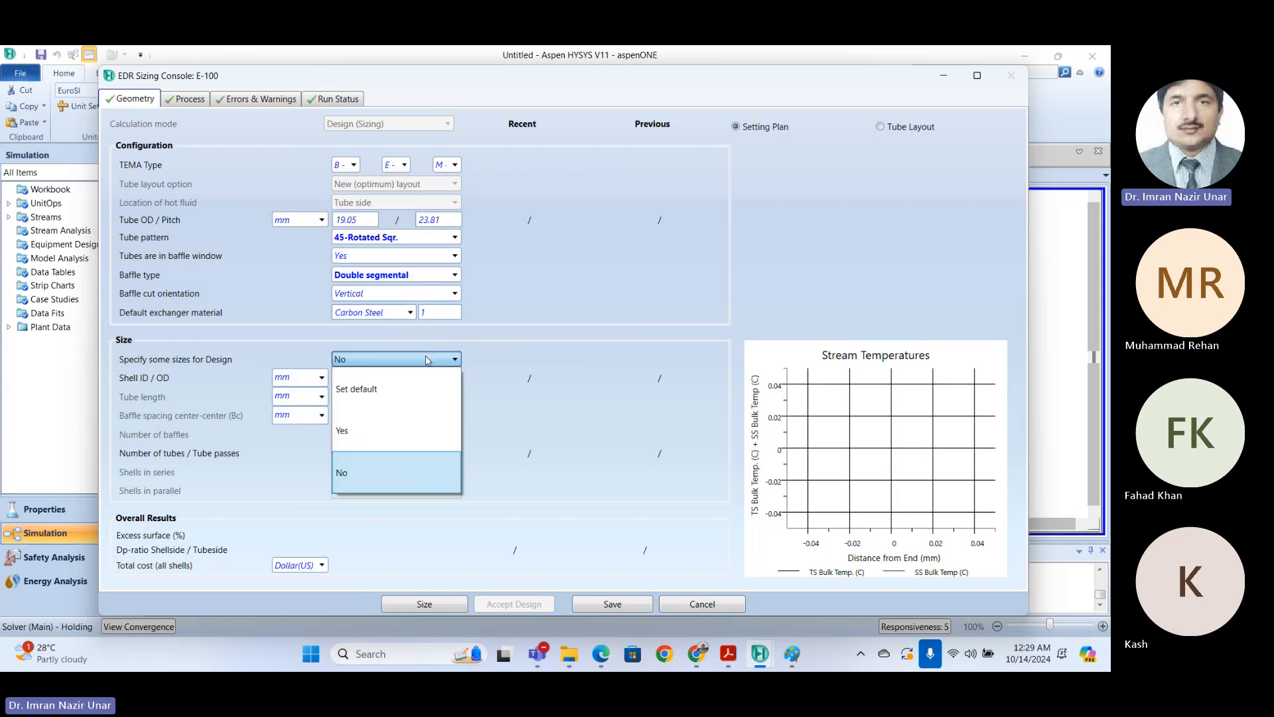
pyautogui.click(427, 361)
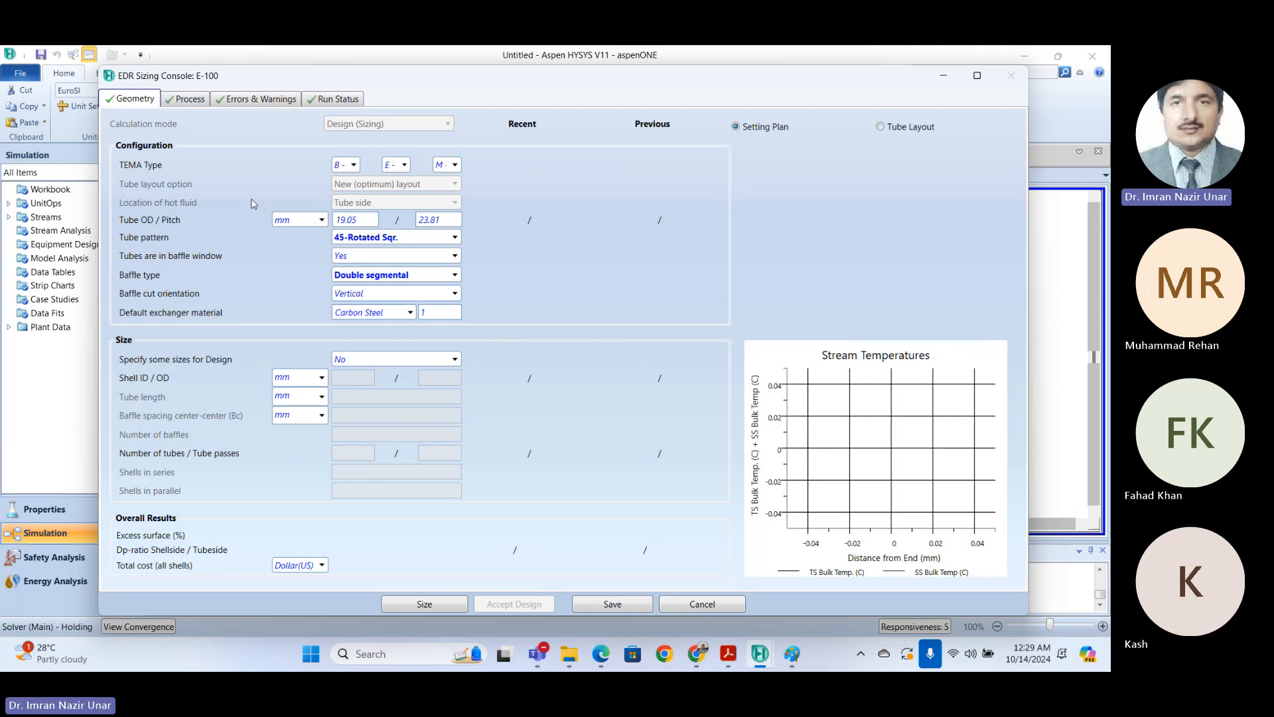
# Step: Set the fouling resistance to 0.0002 m²-h-C/kcal for both the hot side and the cold side in the process data
pyautogui.click(198, 99)
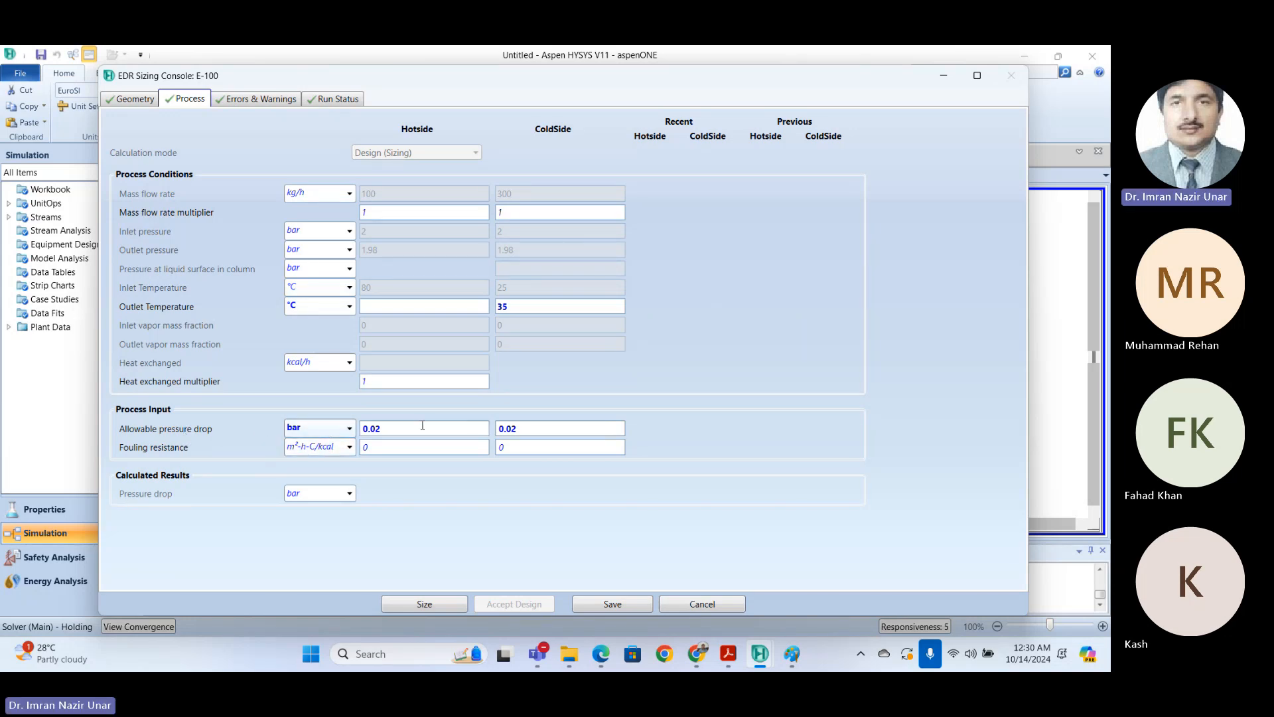
pyautogui.click(430, 454)
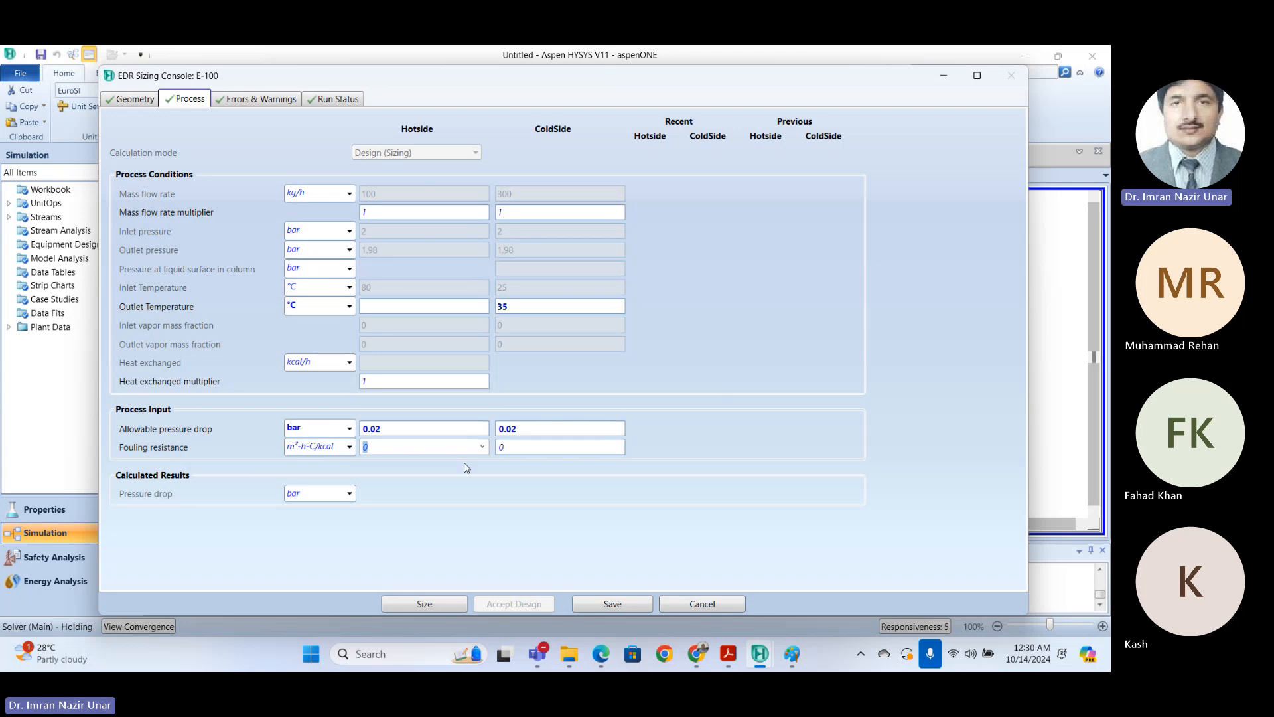
pyautogui.click(481, 452)
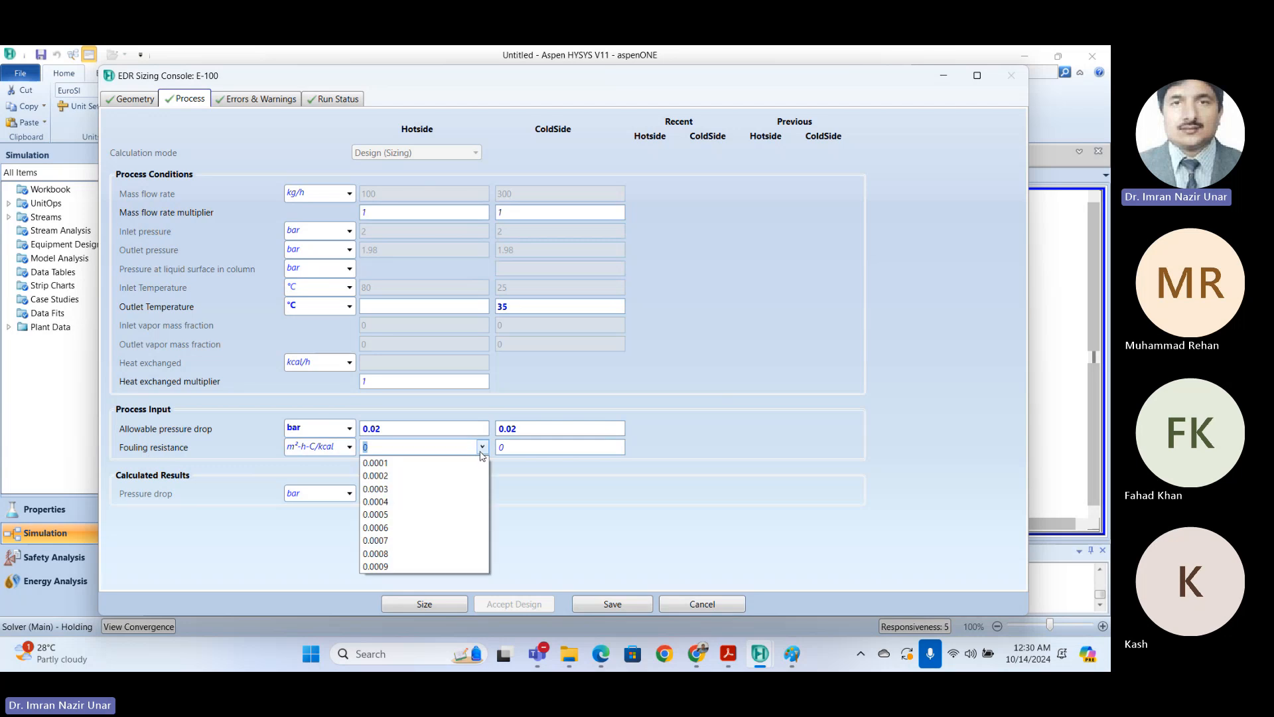
pyautogui.click(417, 476)
pyautogui.click(613, 448)
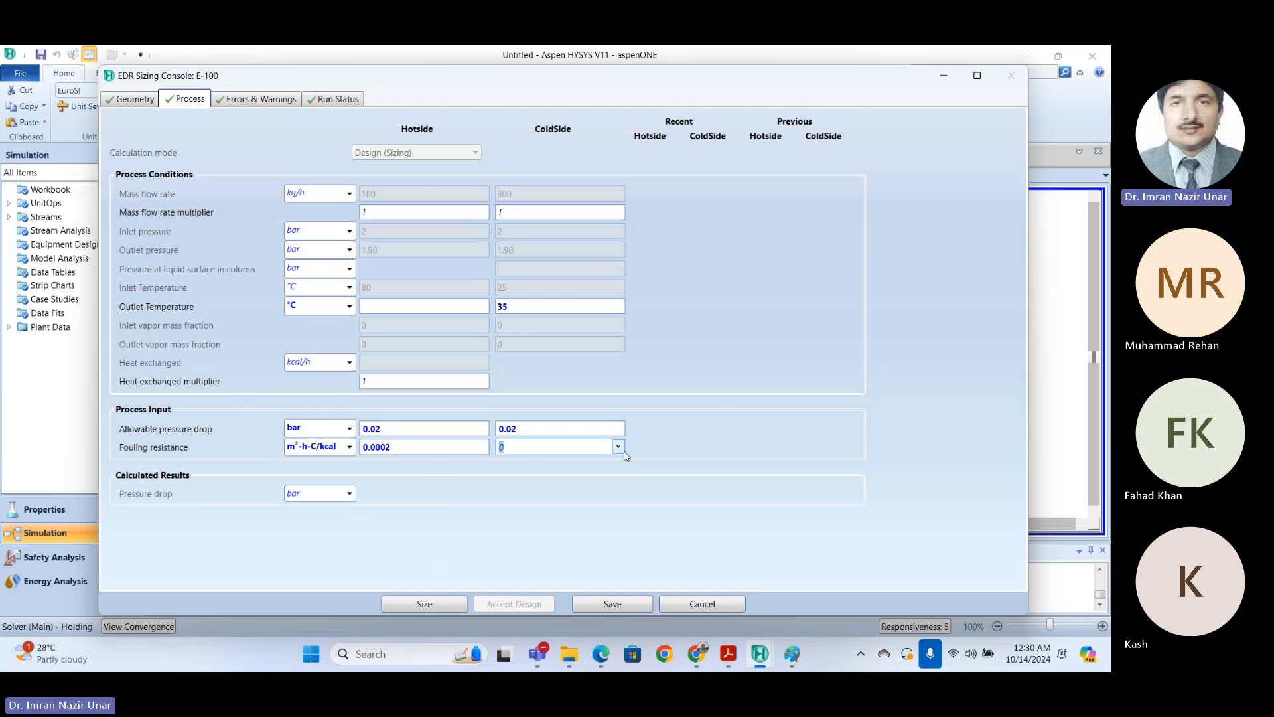
pyautogui.click(618, 448)
pyautogui.click(561, 477)
pyautogui.click(915, 475)
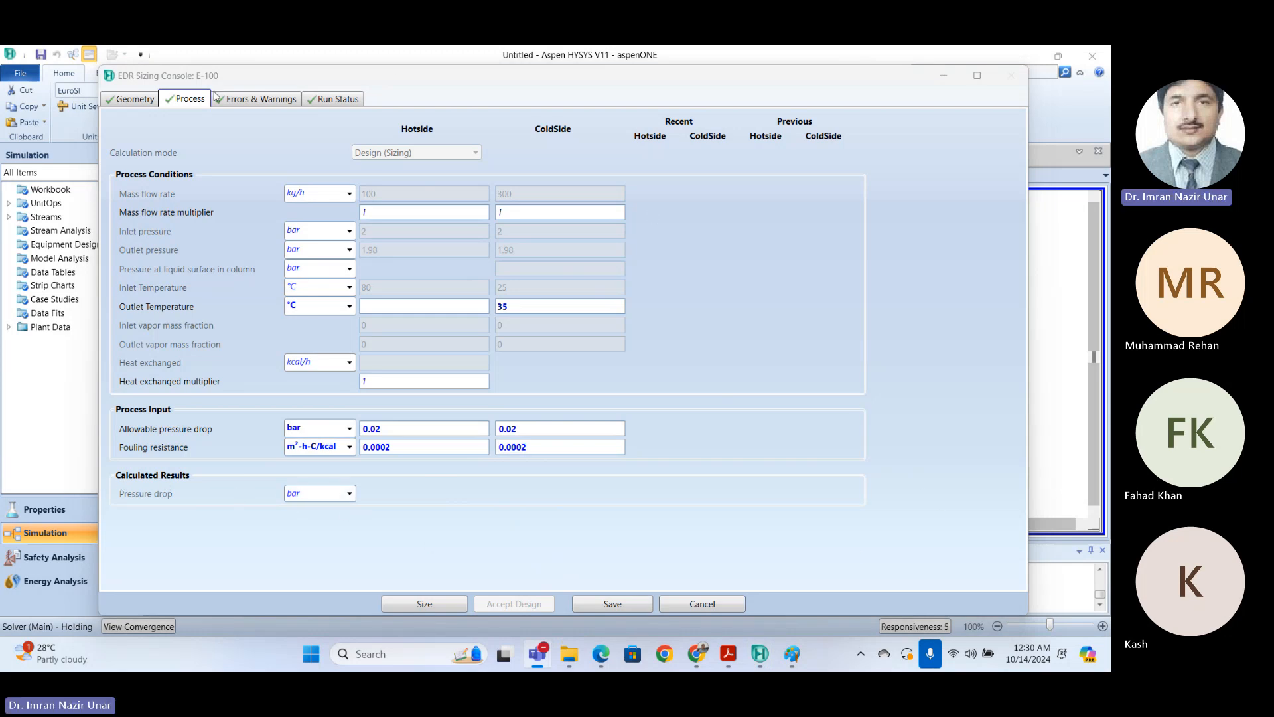
# Step: Run the sizing calculation for E-100 with the entered geometry and process data and accept the resulting design
pyautogui.click(257, 104)
pyautogui.click(336, 104)
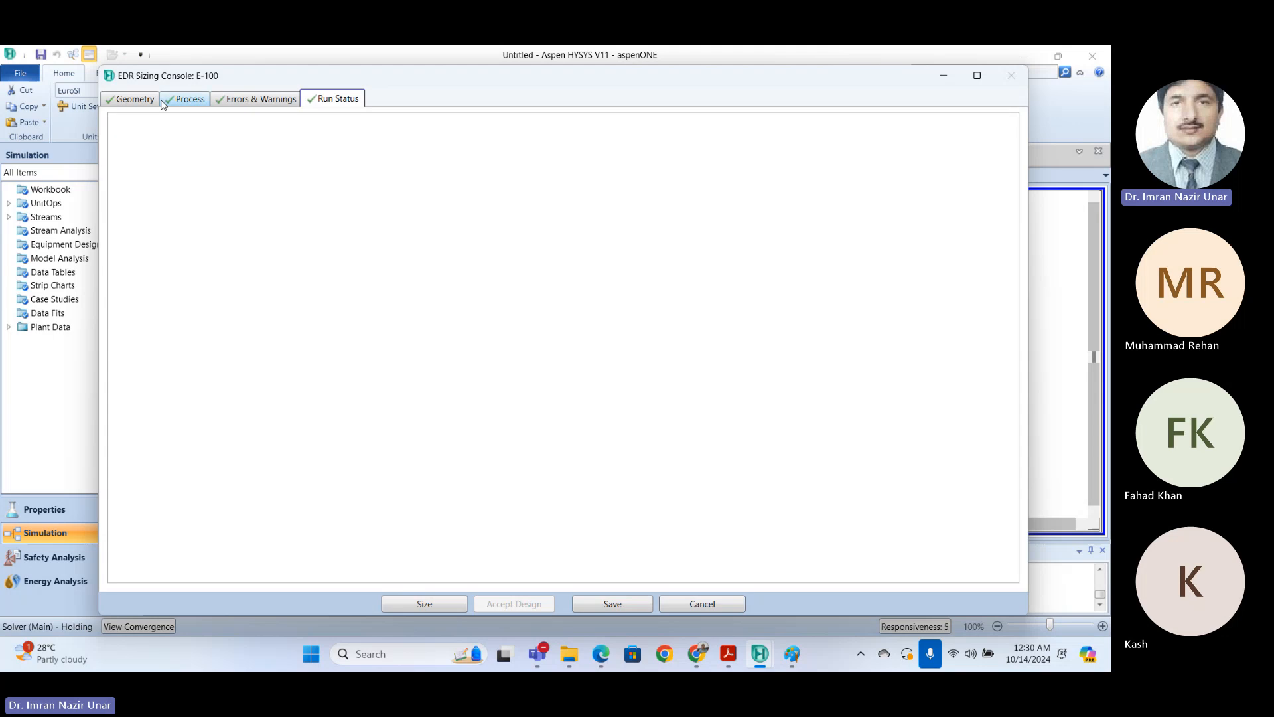
pyautogui.click(163, 104)
pyautogui.click(135, 104)
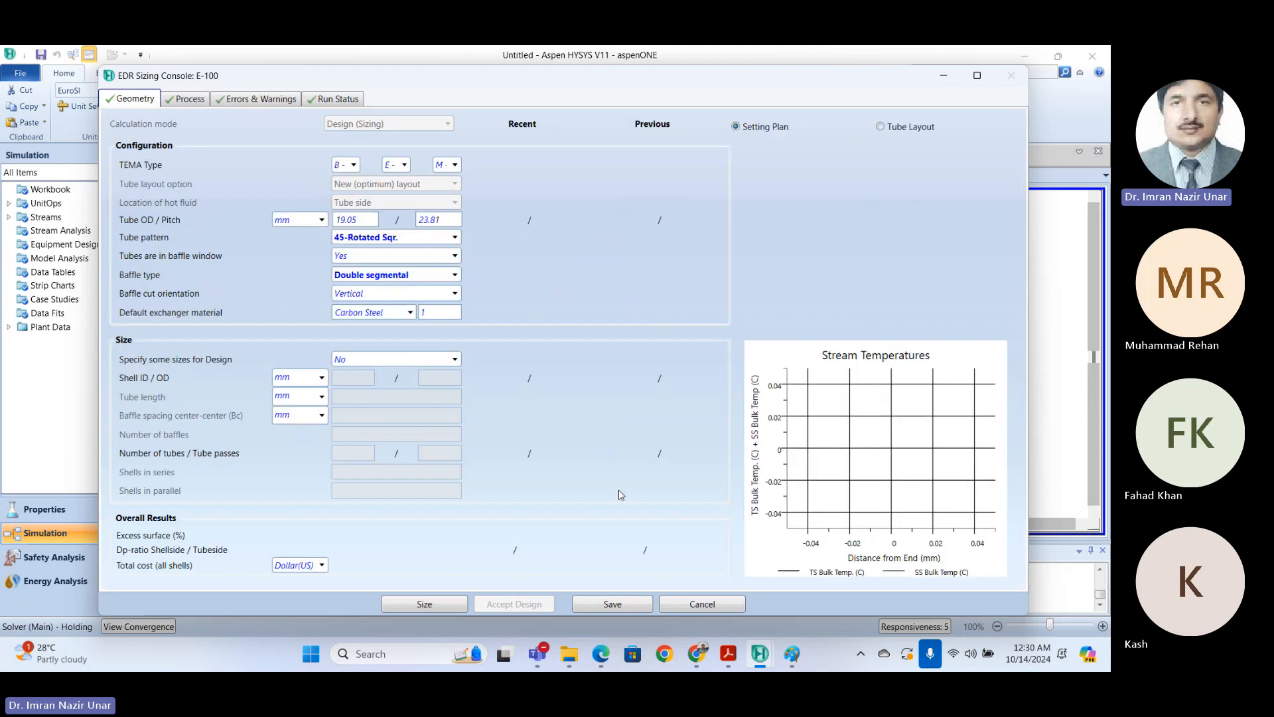
pyautogui.click(423, 603)
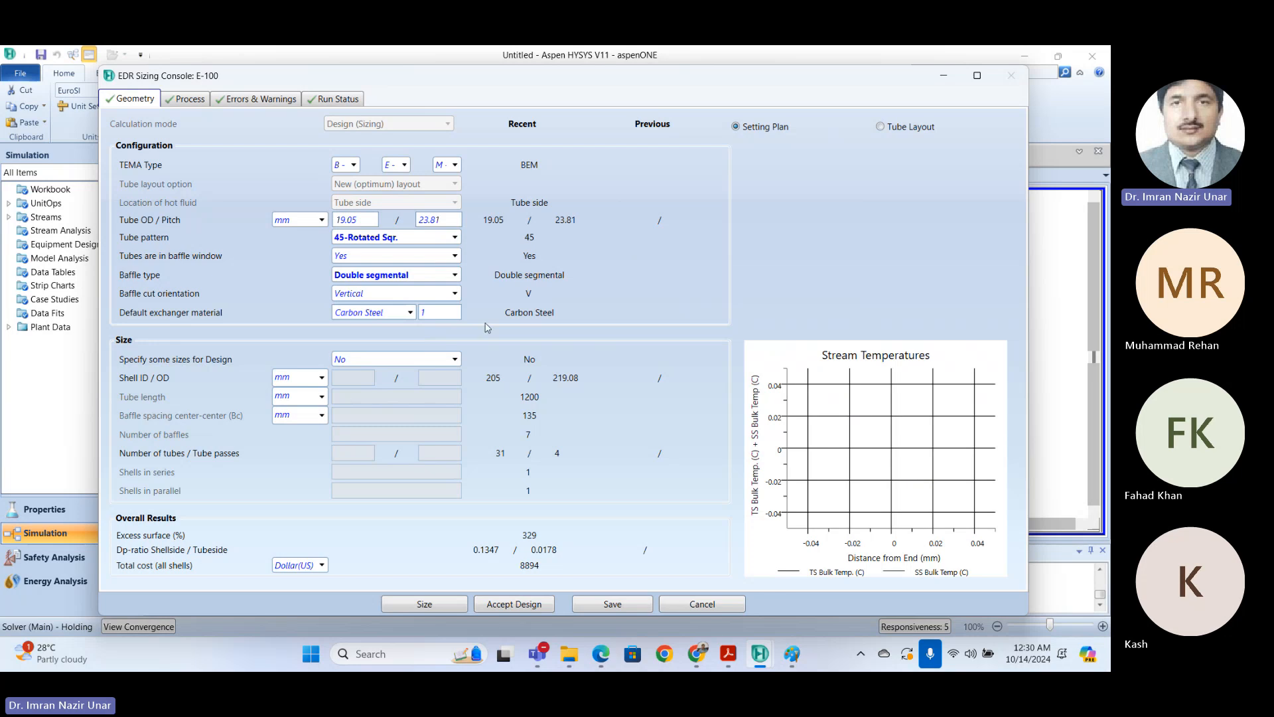
pyautogui.moveTo(934, 461)
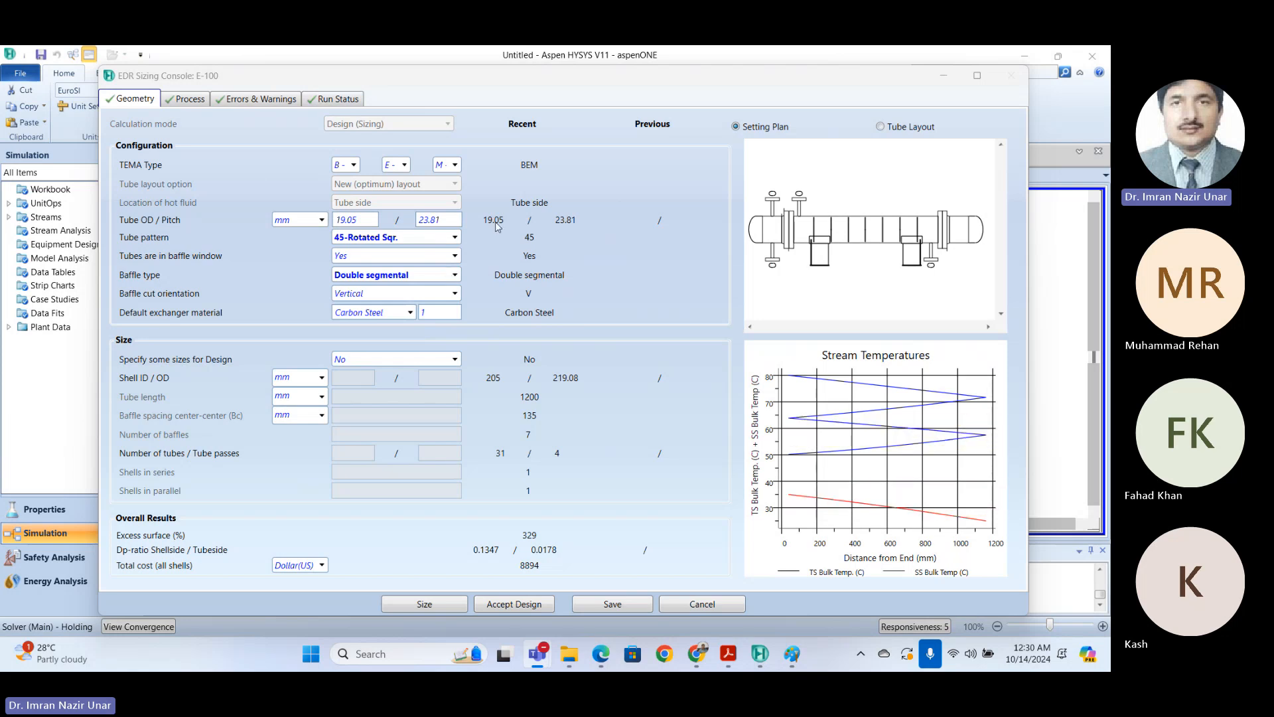
pyautogui.click(527, 605)
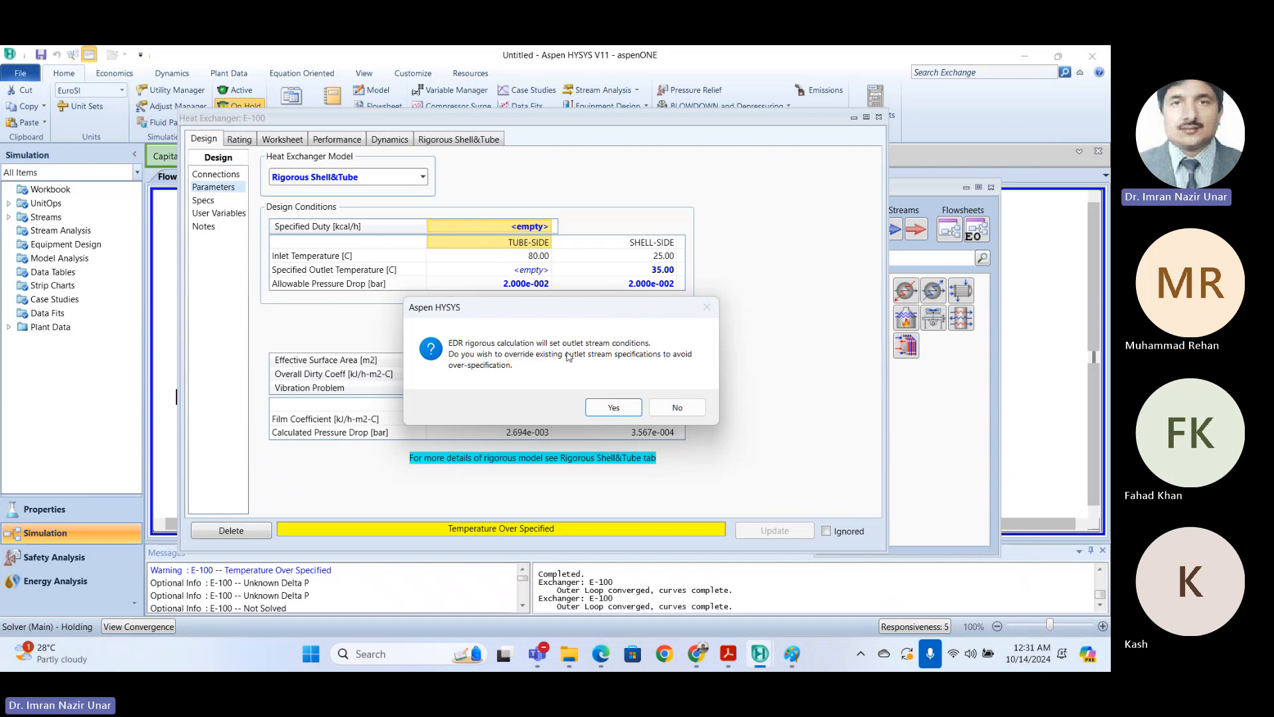
# Step: Allow the rigorous calculation to override the existing outlet stream specifications, and review E-100's stream conditions, performance details and dynamics model
pyautogui.click(613, 407)
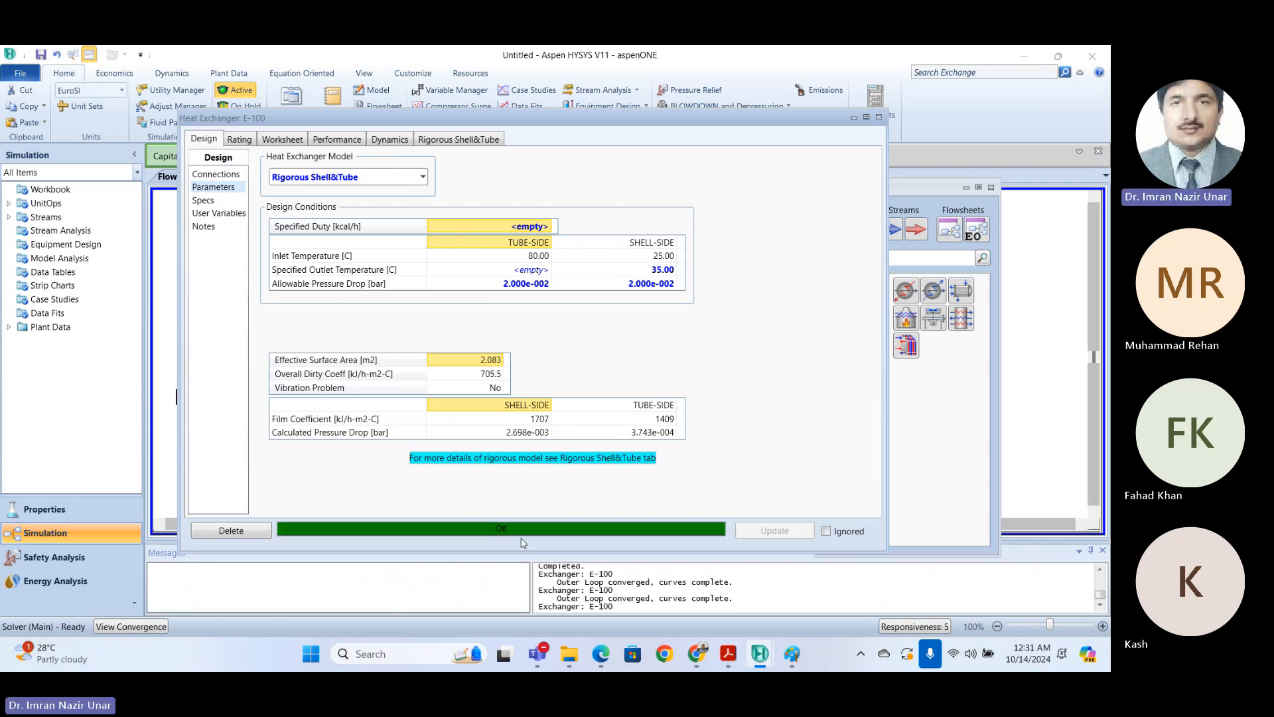
pyautogui.click(284, 139)
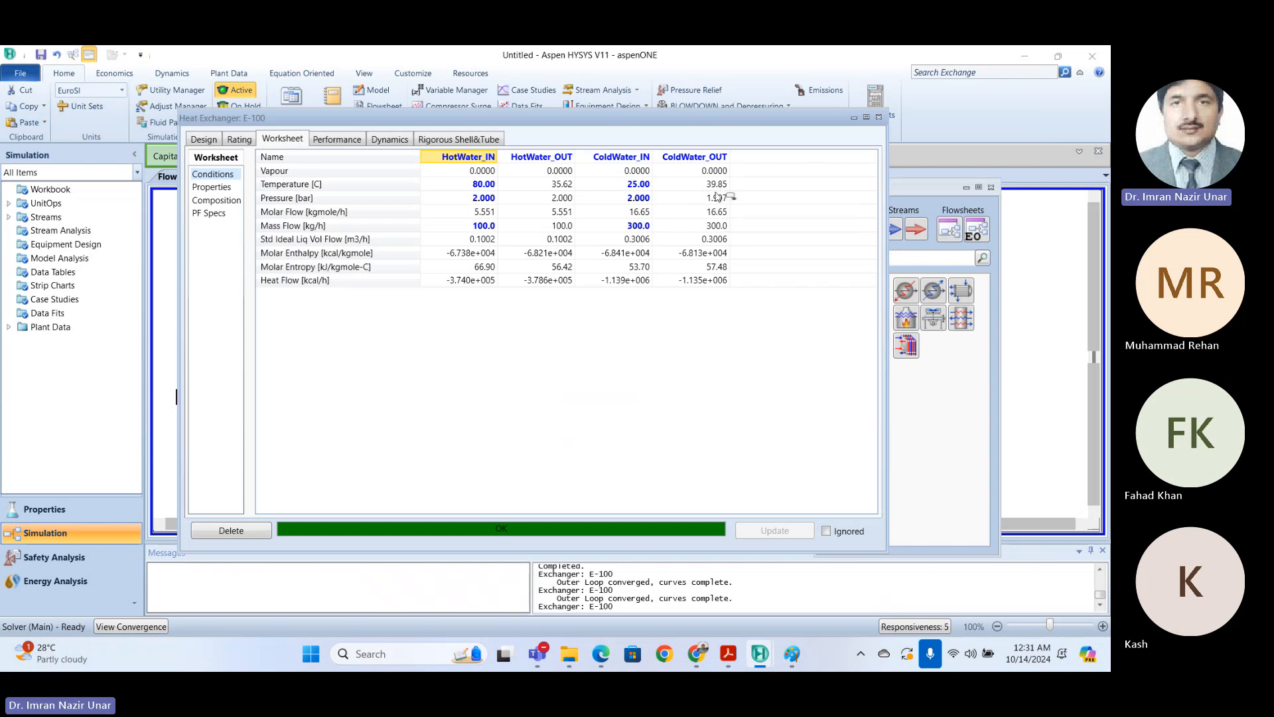
pyautogui.moveTo(717, 196)
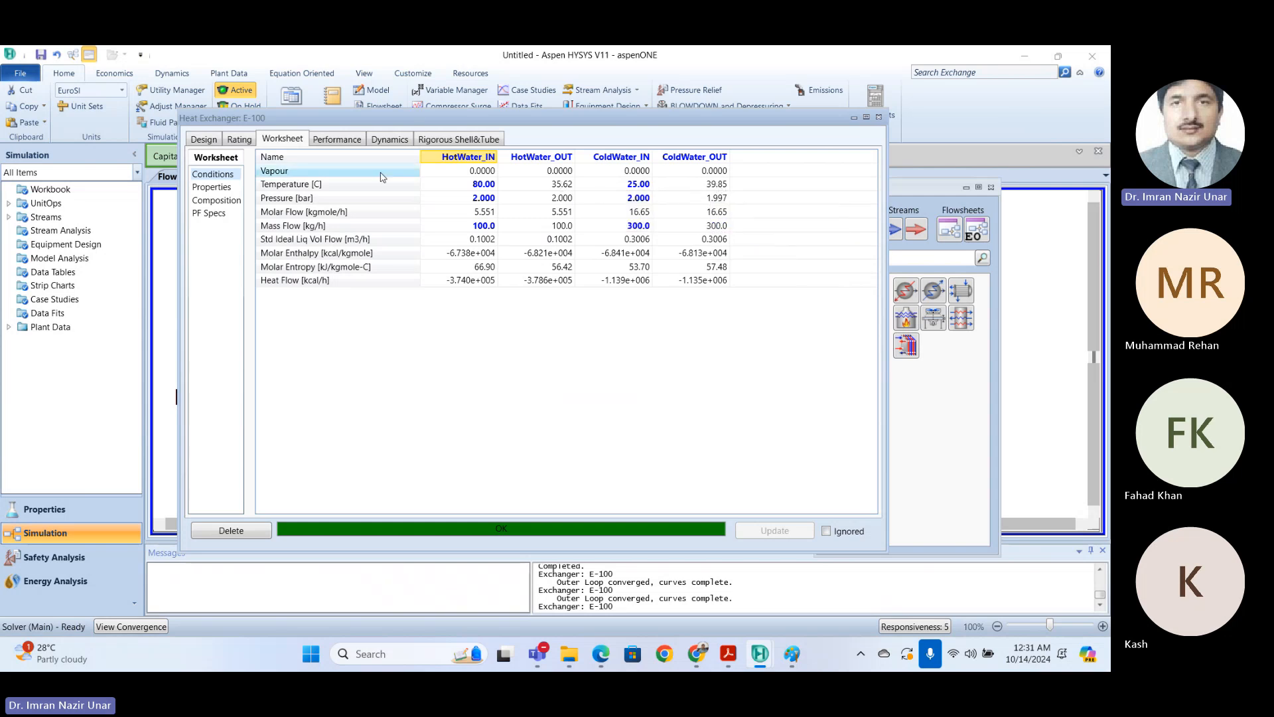
pyautogui.click(336, 140)
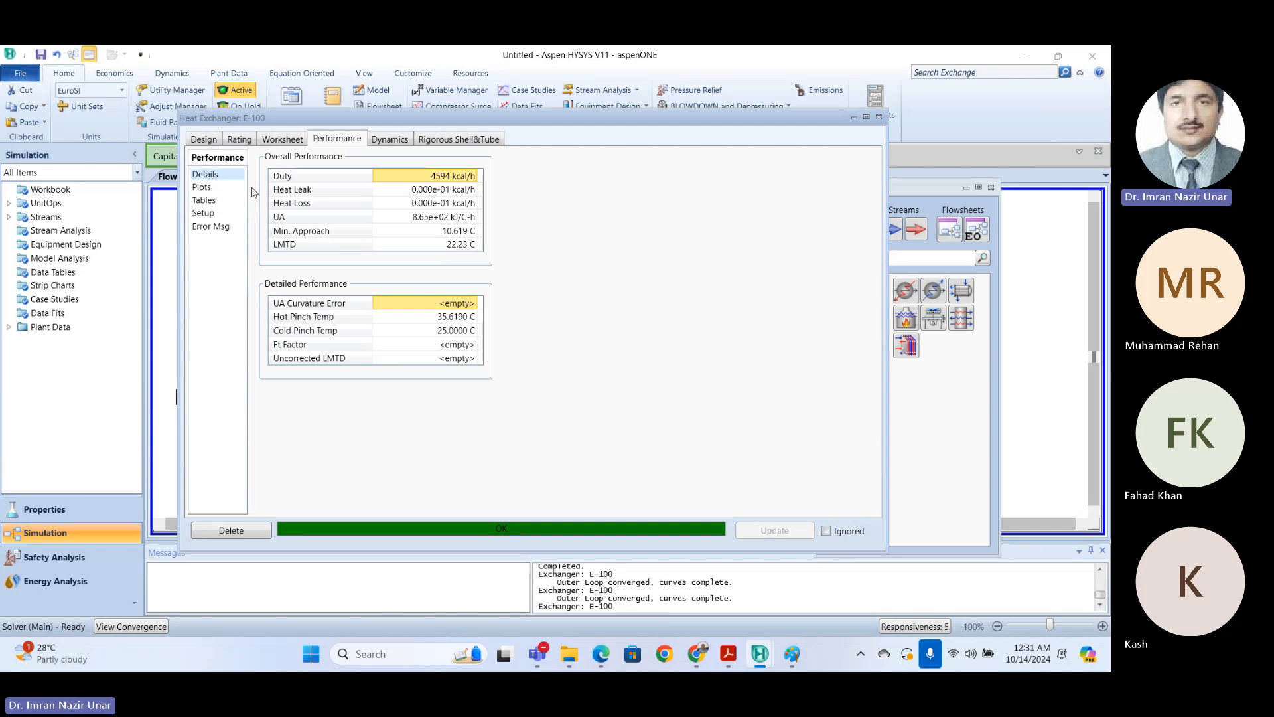
pyautogui.click(400, 140)
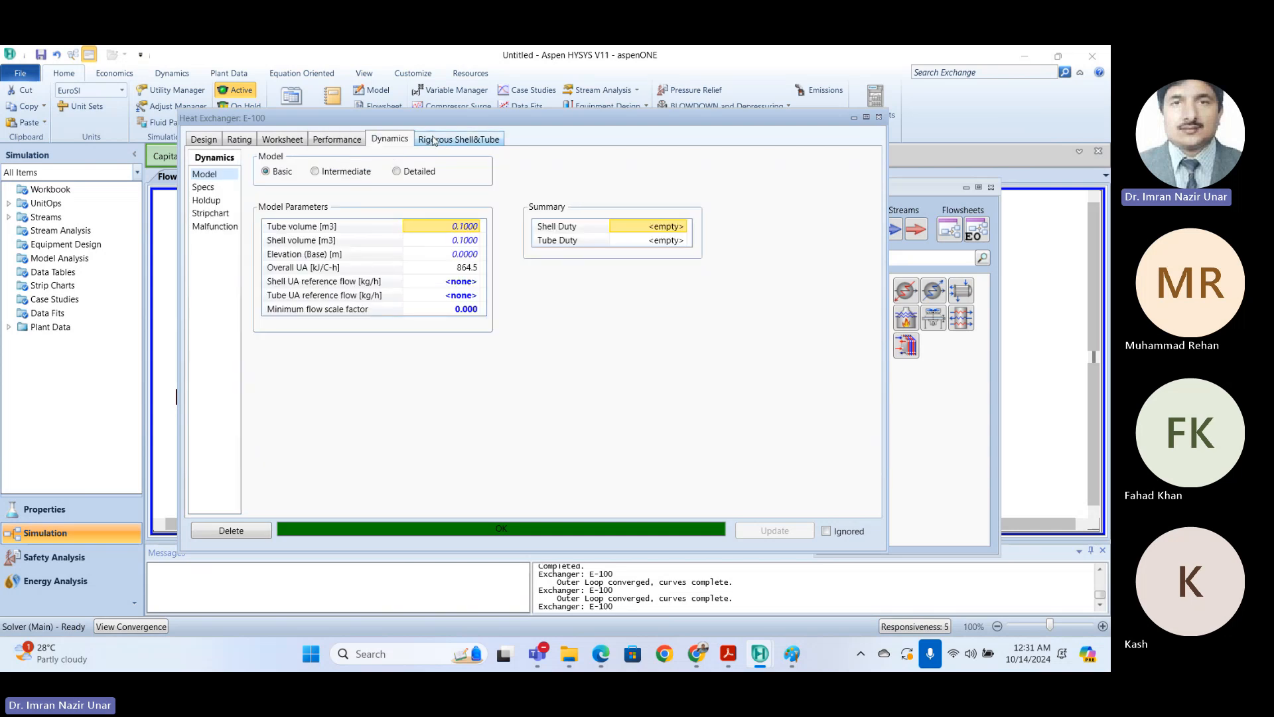
# Step: Review the rigorous shell-and-tube model's application settings, exchanger geometry, process data and results summary
pyautogui.click(471, 143)
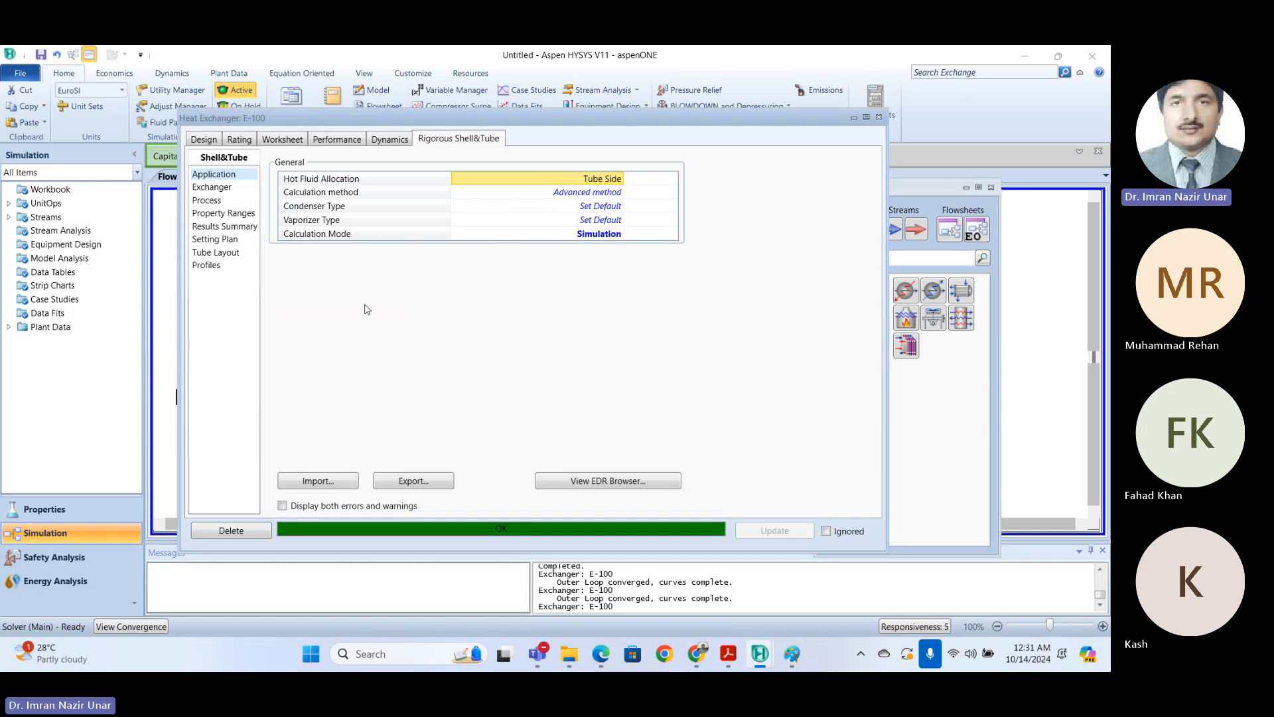
pyautogui.click(212, 187)
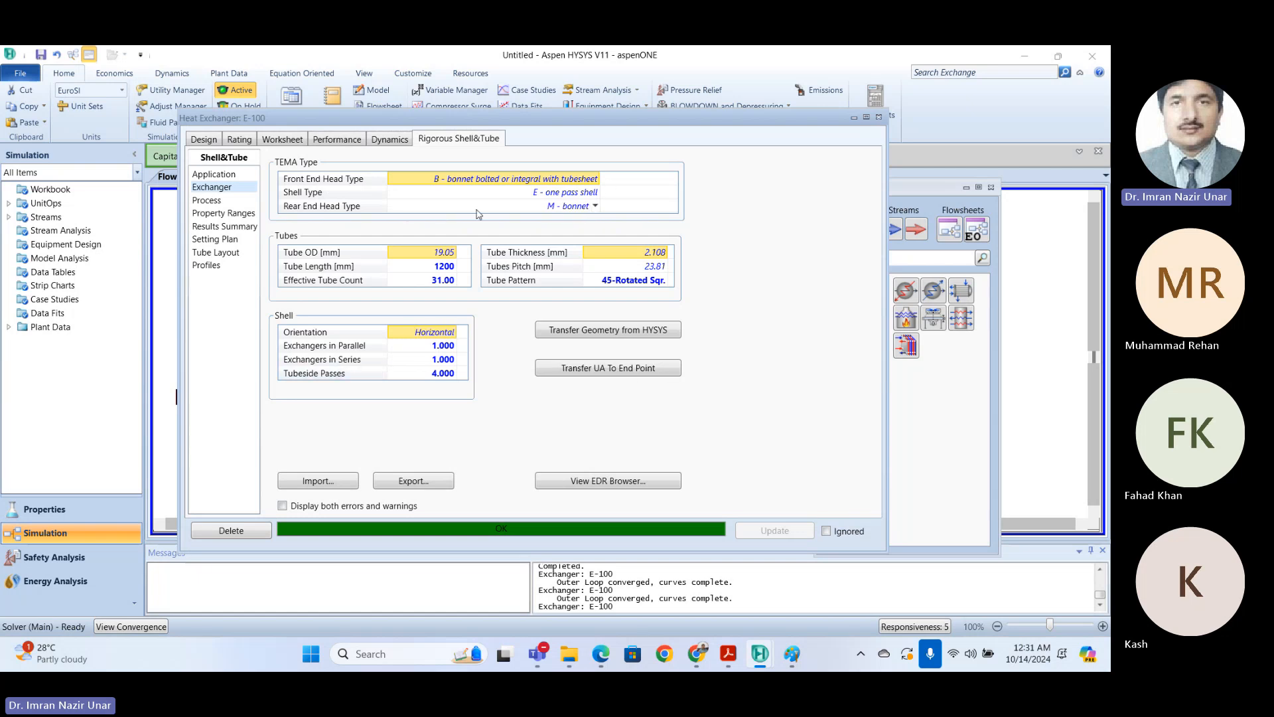
pyautogui.click(198, 205)
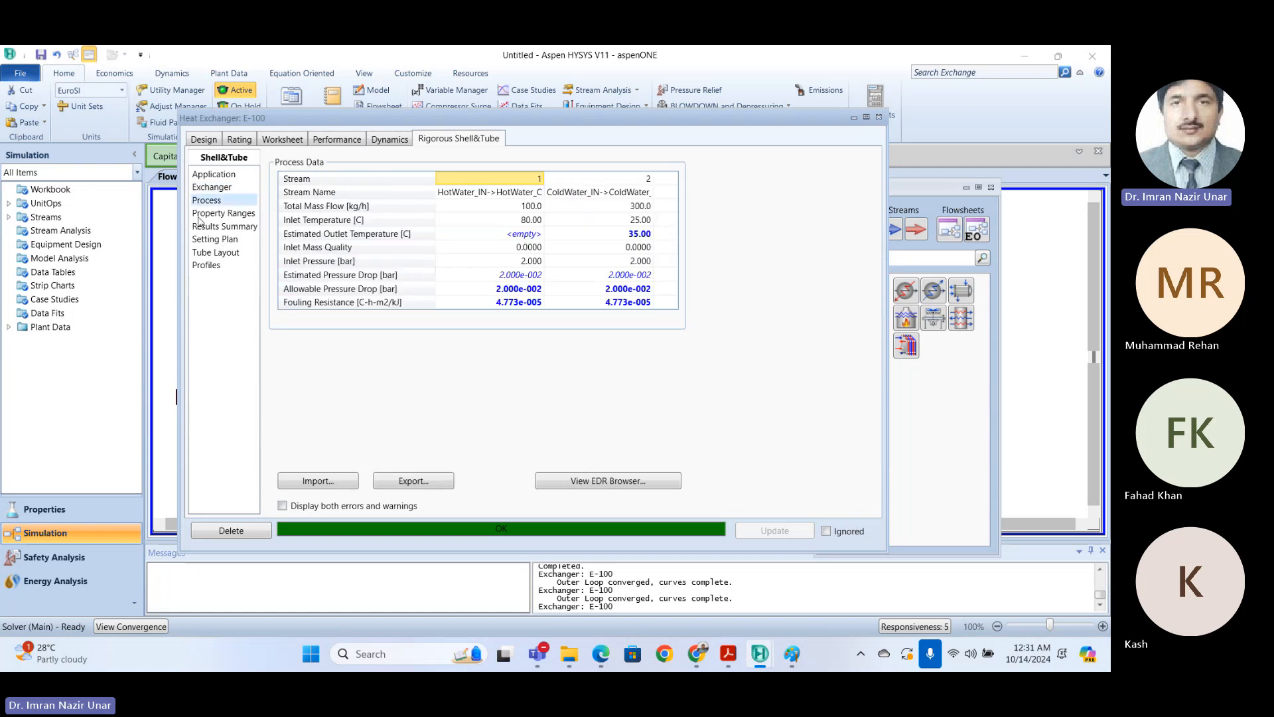
pyautogui.click(199, 215)
pyautogui.click(199, 239)
pyautogui.click(203, 227)
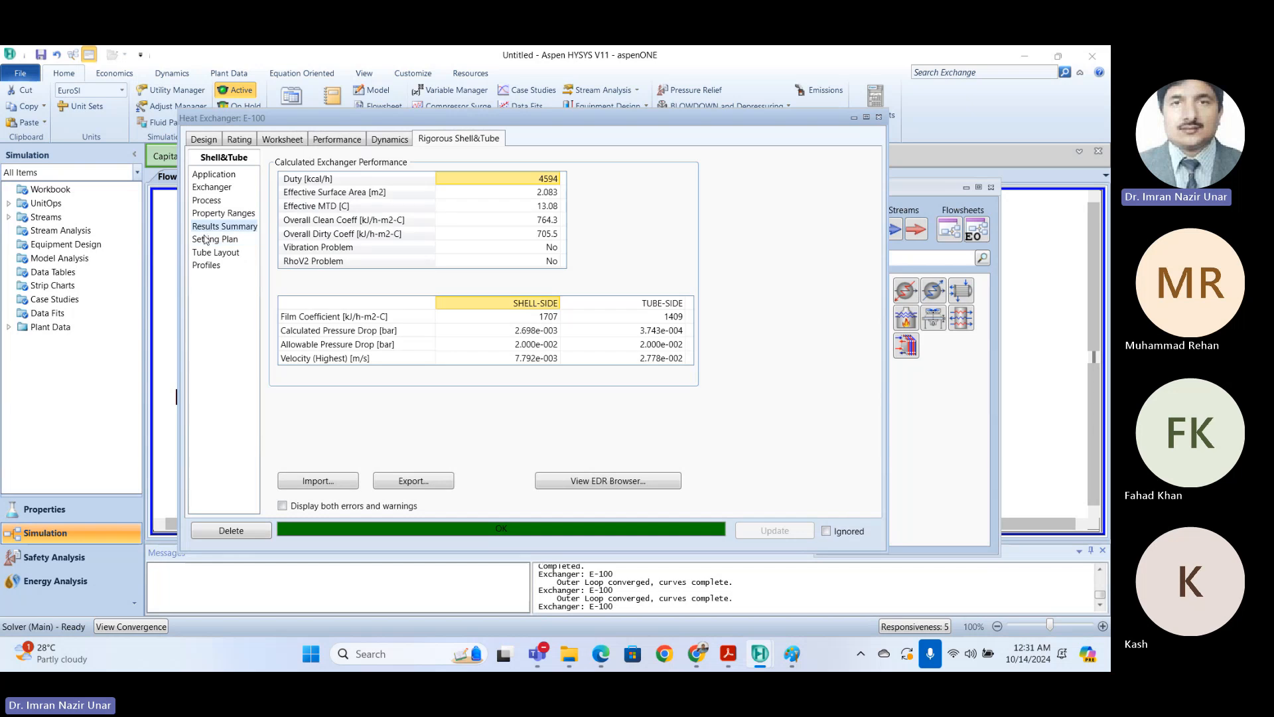
# Step: Examine the setting plan, the tube layout and the stream temperature profiles of the sized exchanger
pyautogui.click(205, 239)
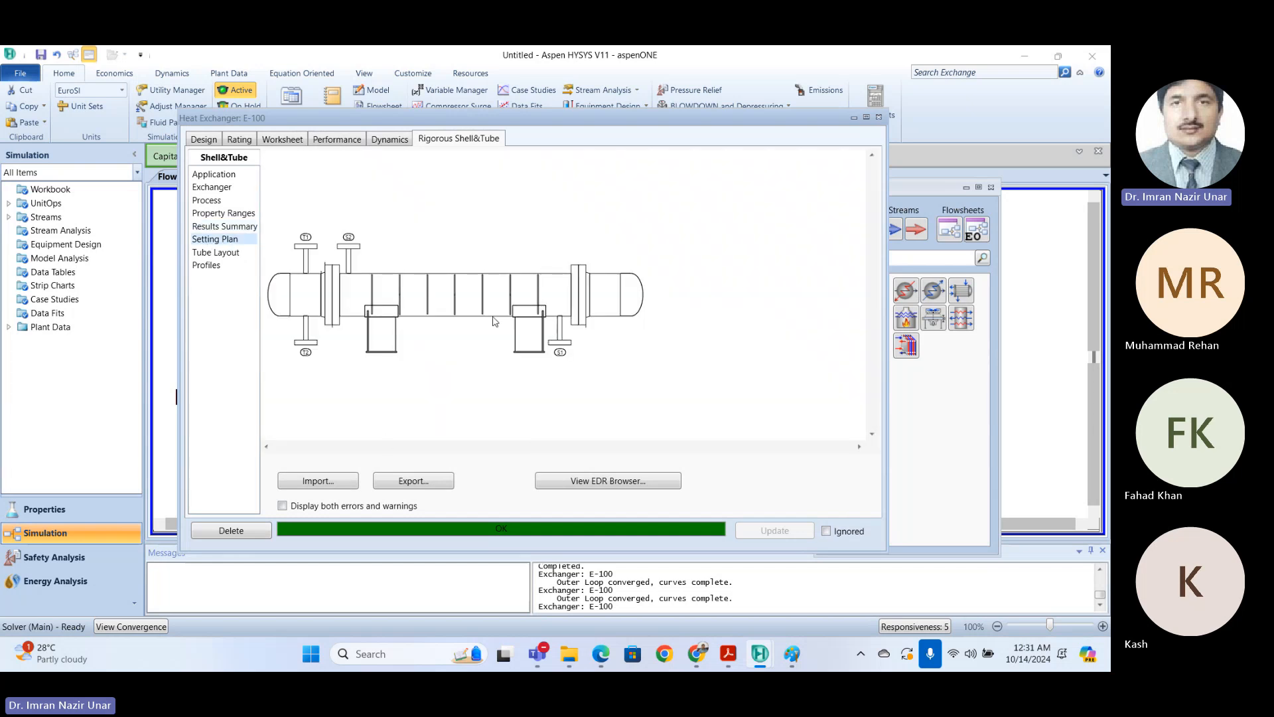
pyautogui.click(214, 253)
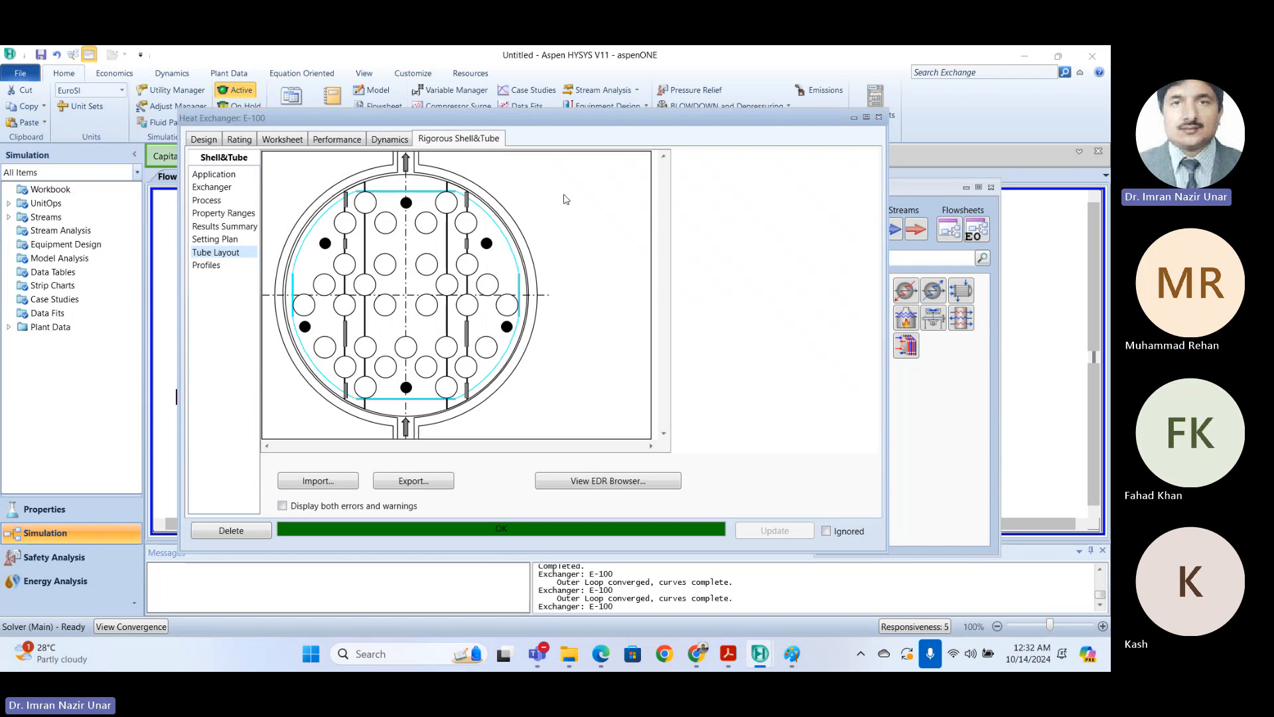
pyautogui.scroll(-1, 566, 222)
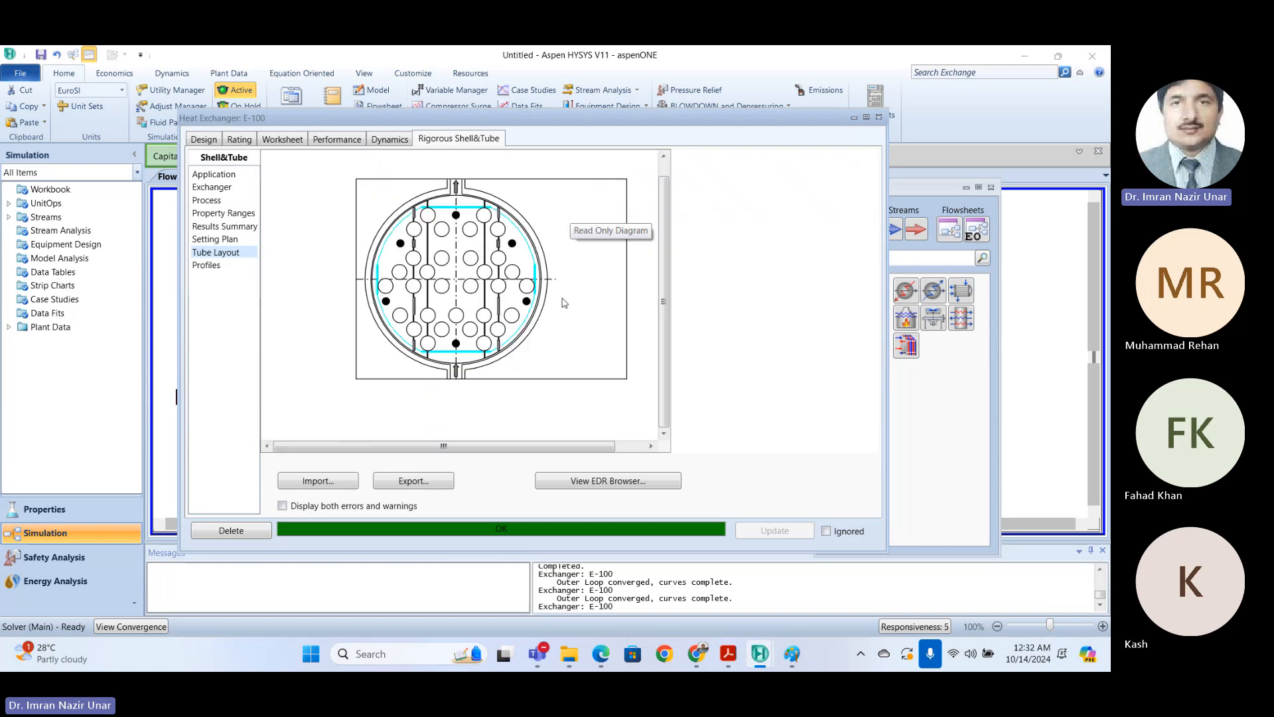
pyautogui.click(207, 267)
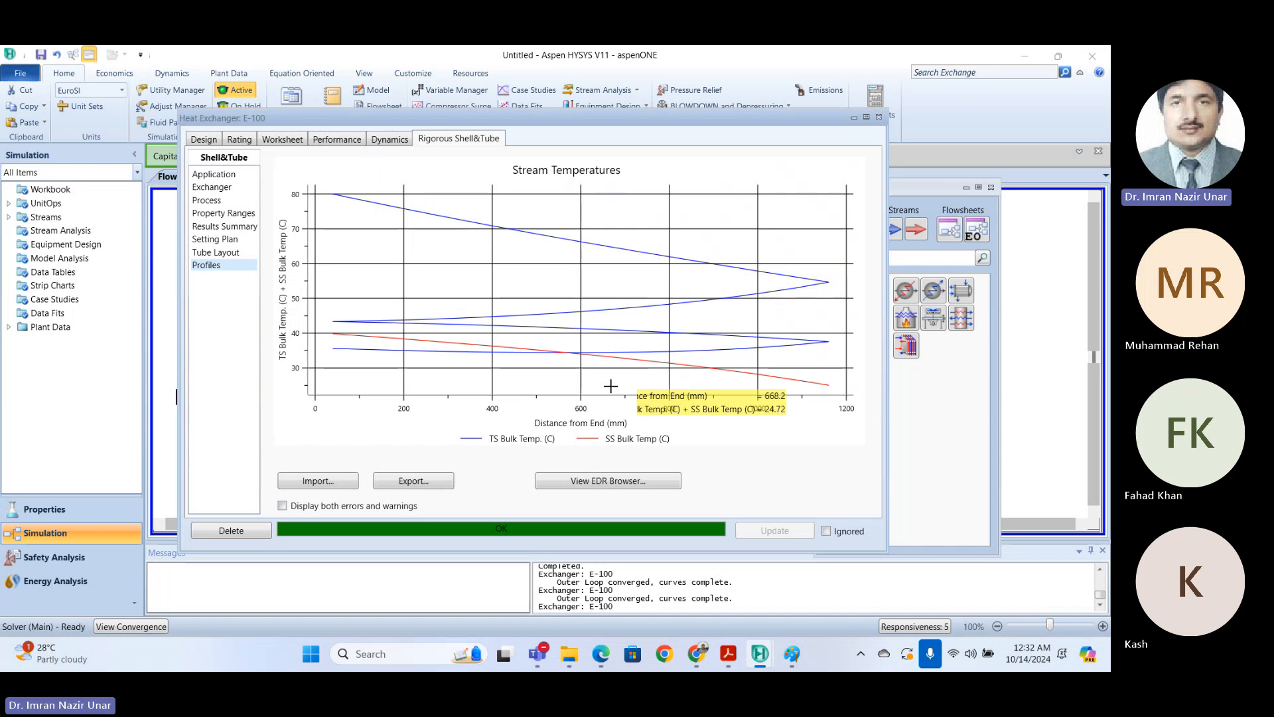
pyautogui.click(212, 253)
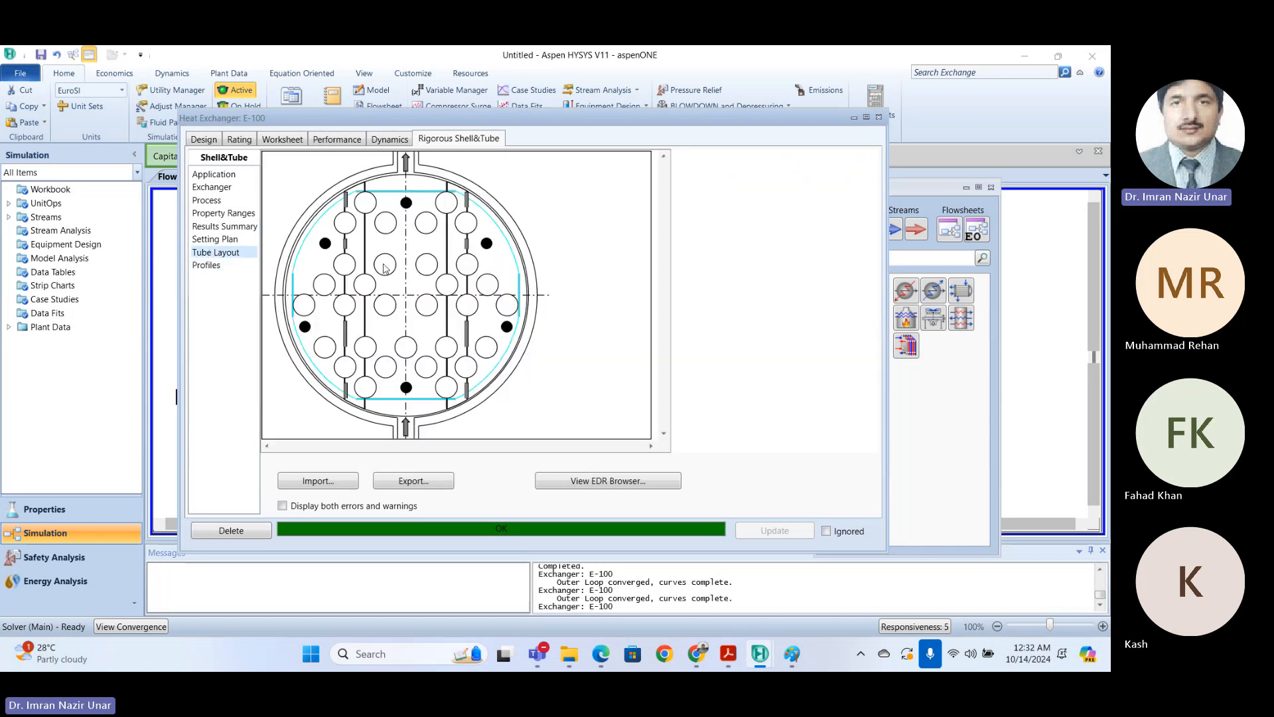
pyautogui.click(209, 240)
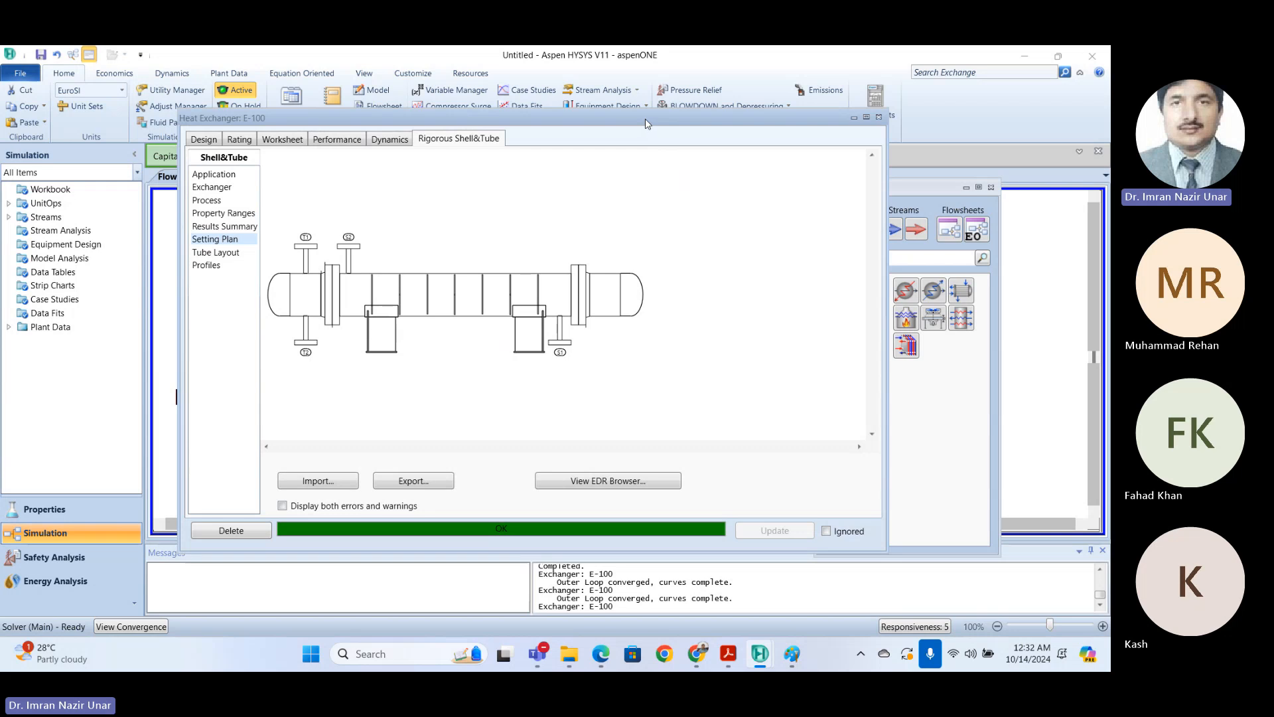
pyautogui.moveTo(647, 122); pyautogui.dragTo(645, 117)
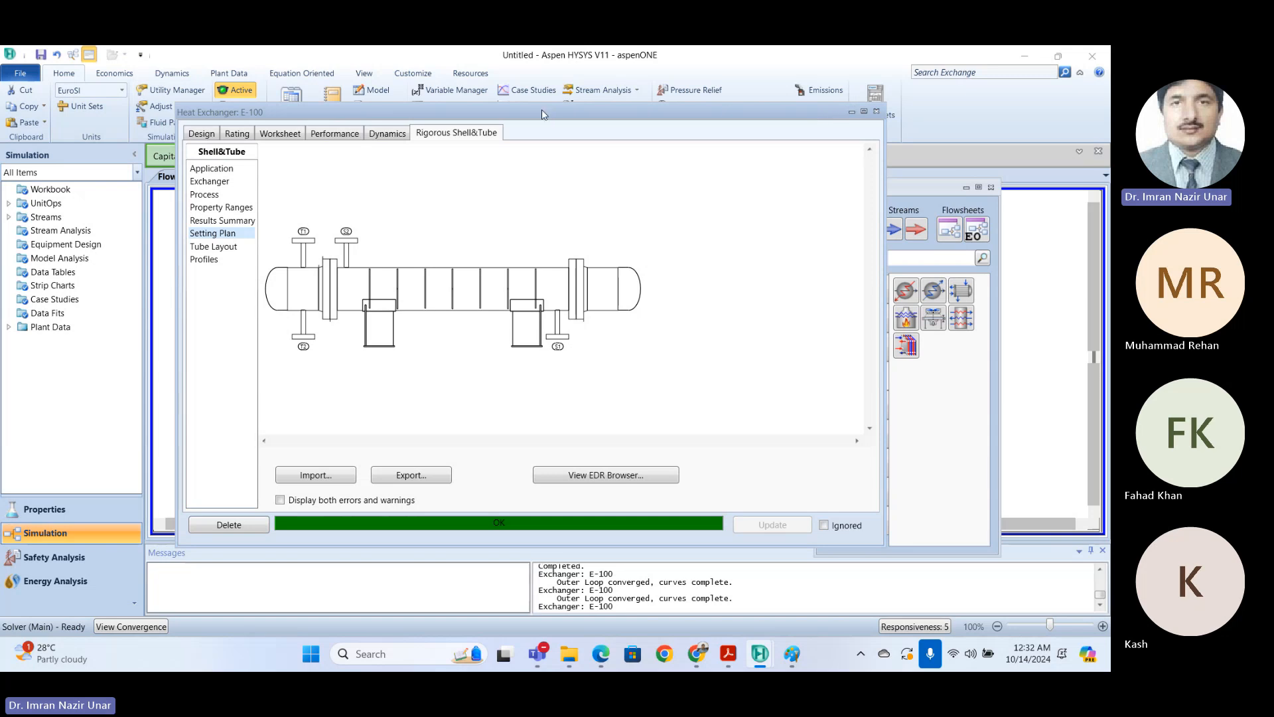
pyautogui.moveTo(543, 114); pyautogui.dragTo(568, 101)
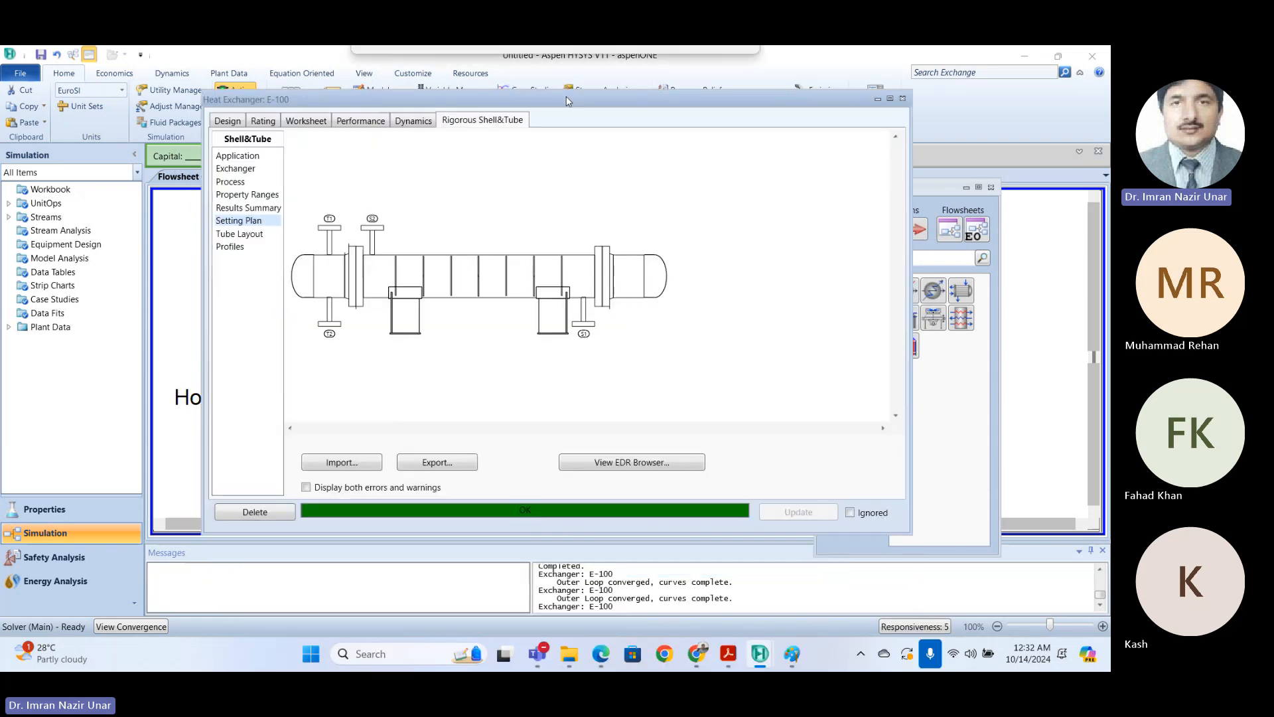
pyautogui.moveTo(680, 102); pyautogui.dragTo(670, 79)
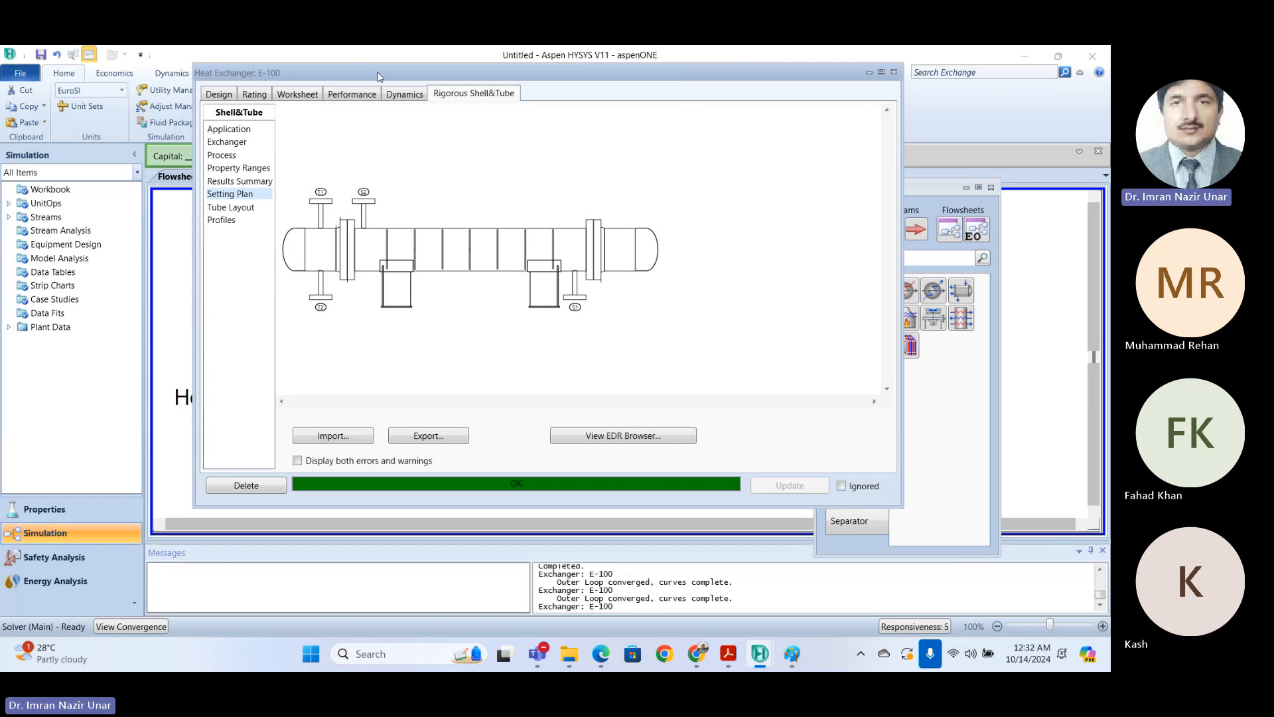
pyautogui.moveTo(379, 78); pyautogui.dragTo(377, 122)
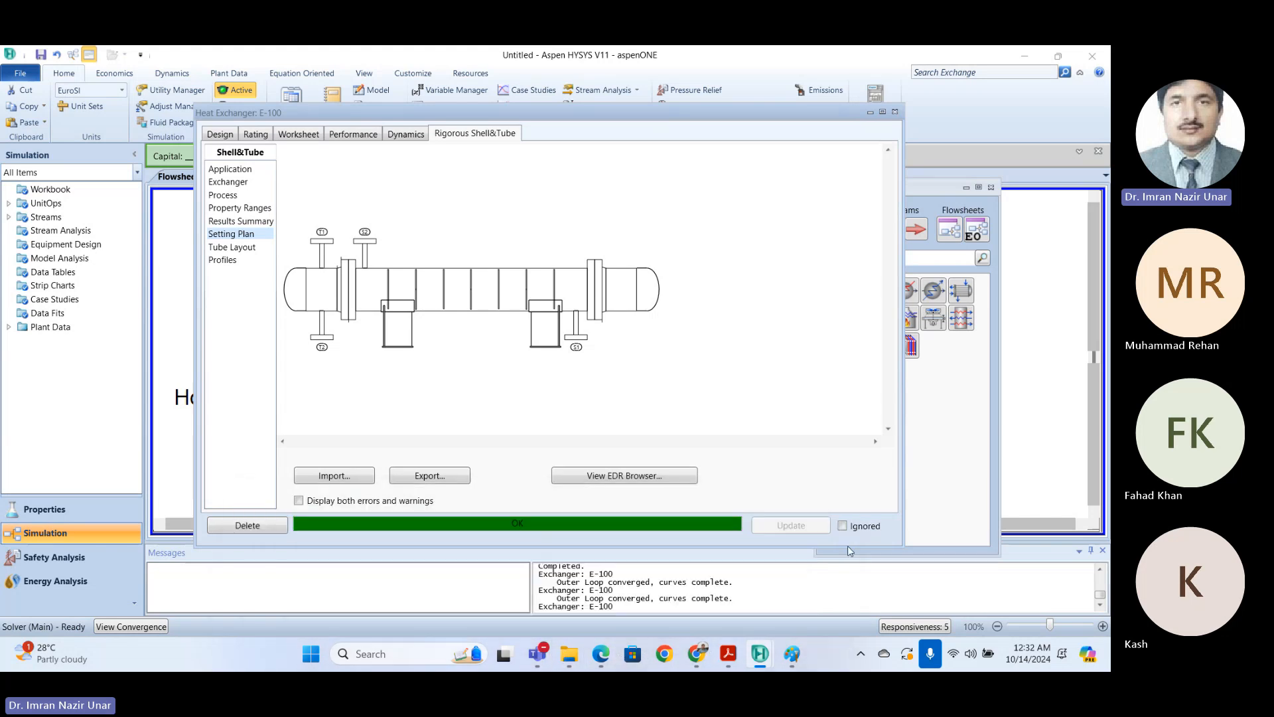
# Step: Switch to the Teams meeting window to check the participants, and return to the Aspen HYSYS case
pyautogui.moveTo(538, 653)
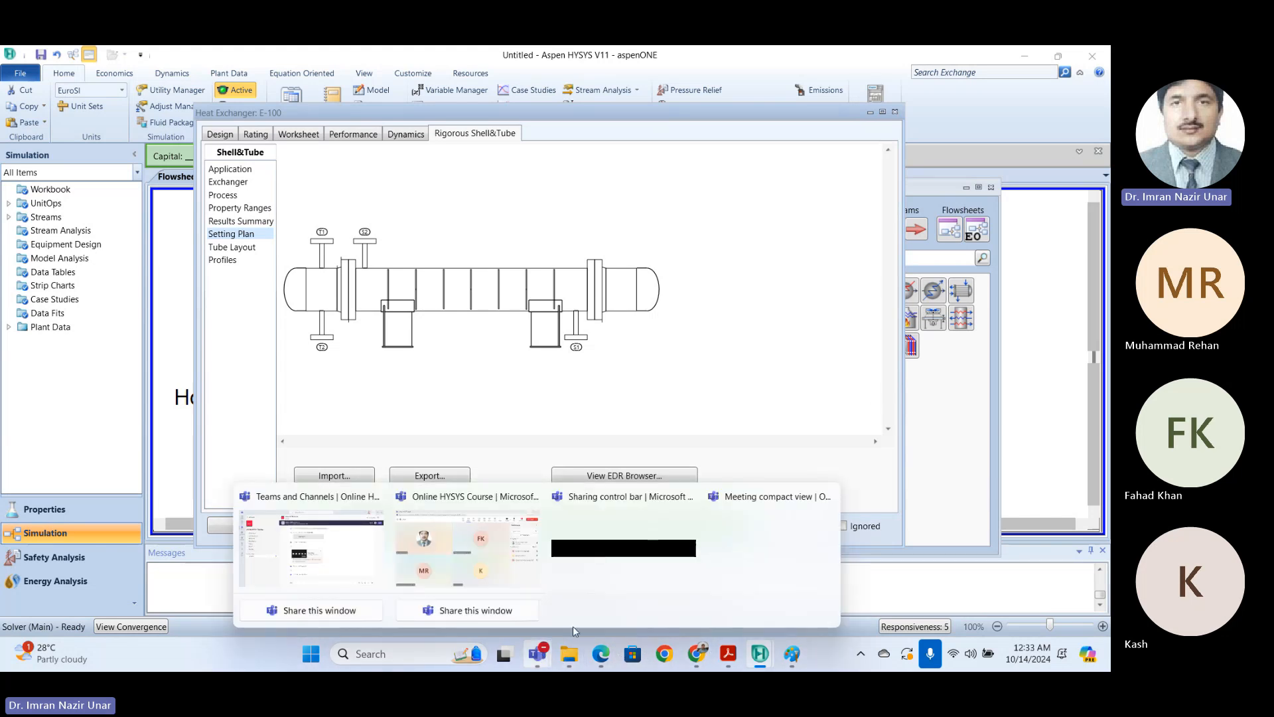
pyautogui.click(456, 541)
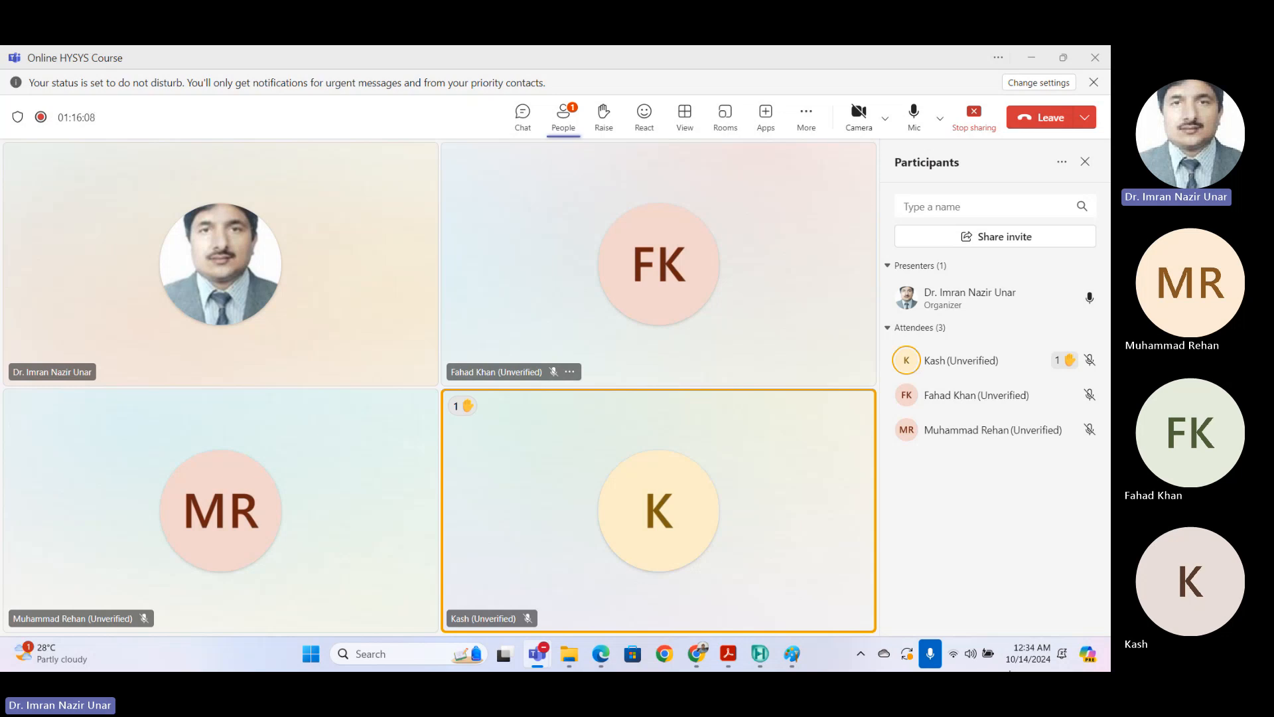
pyautogui.moveTo(1011, 671)
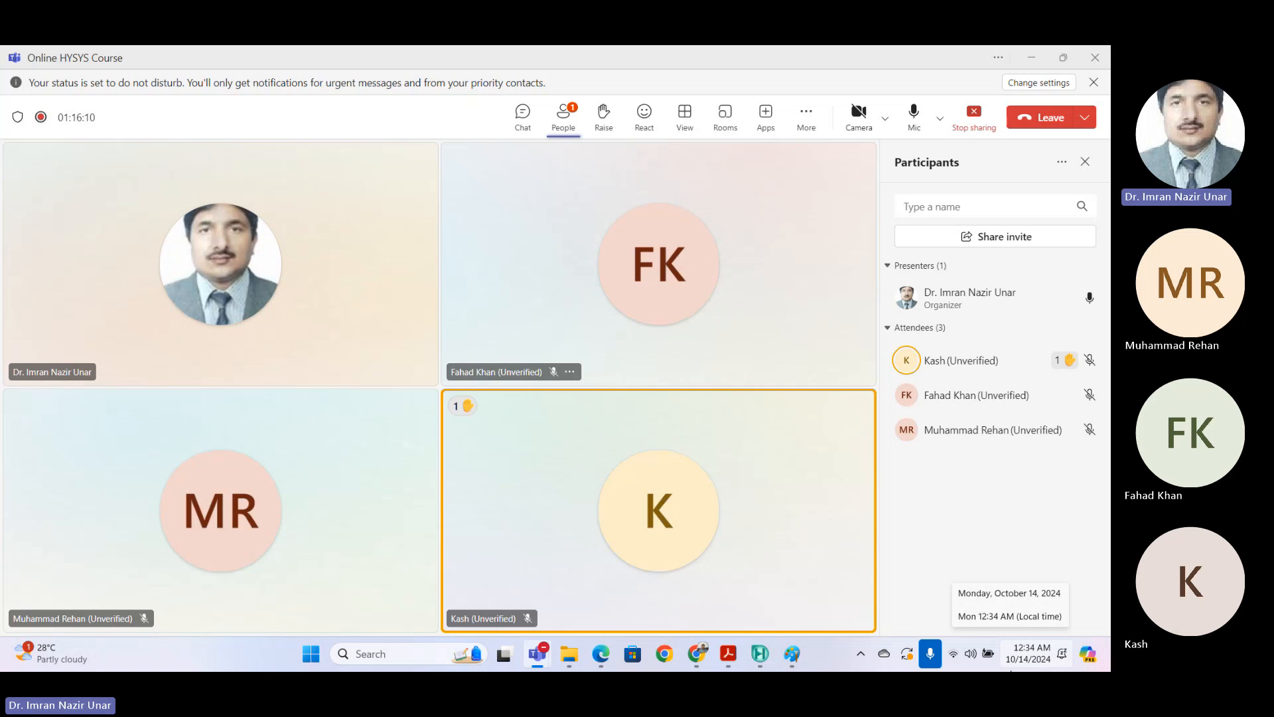
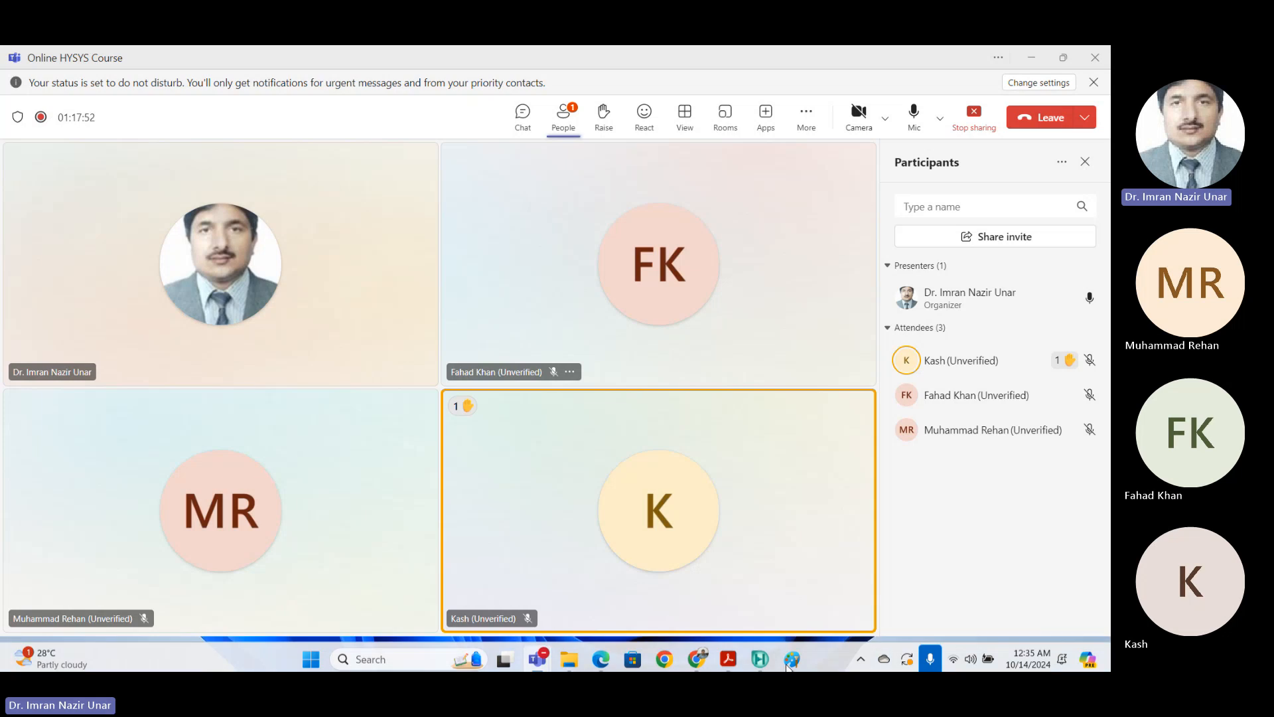
pyautogui.click(761, 655)
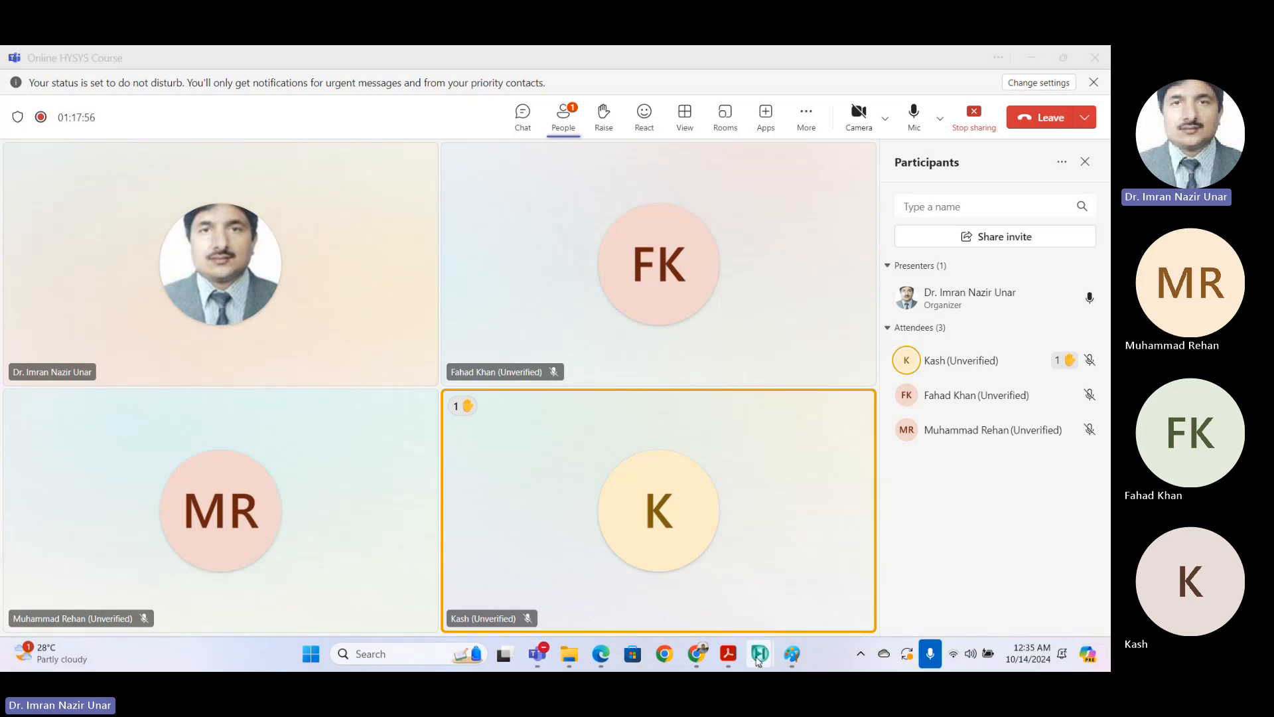
pyautogui.moveTo(760, 655)
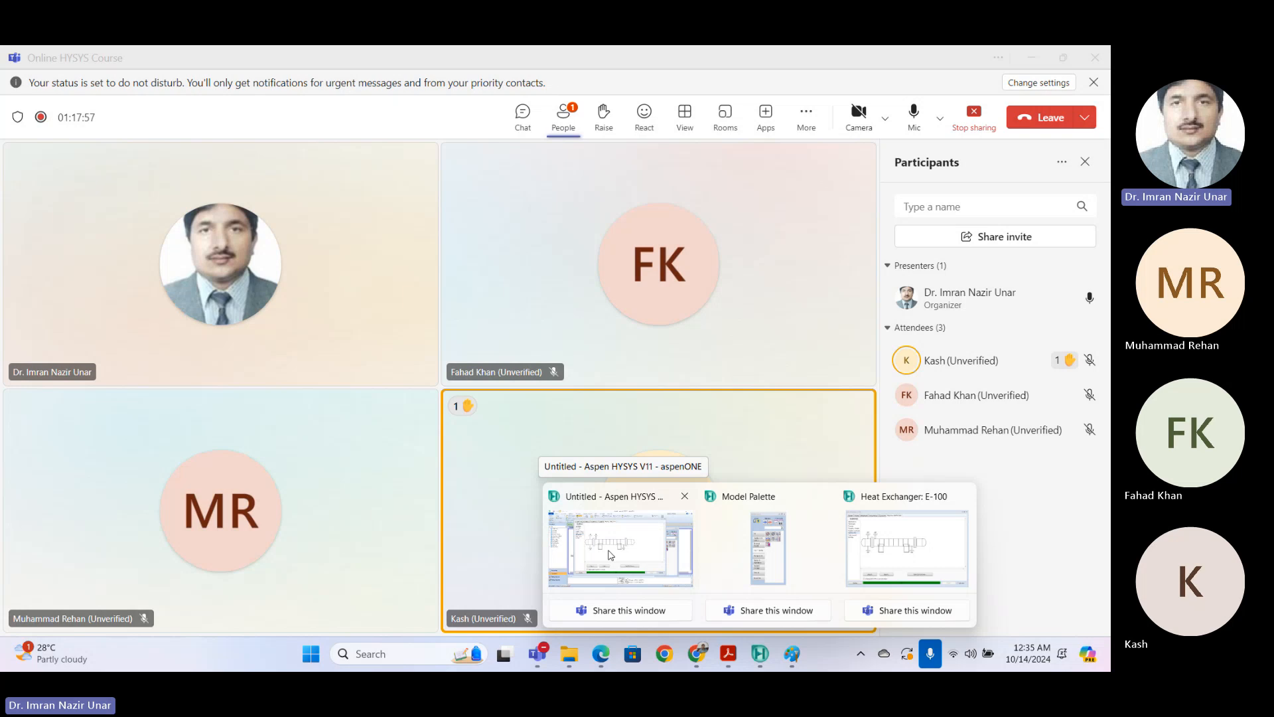
pyautogui.click(559, 547)
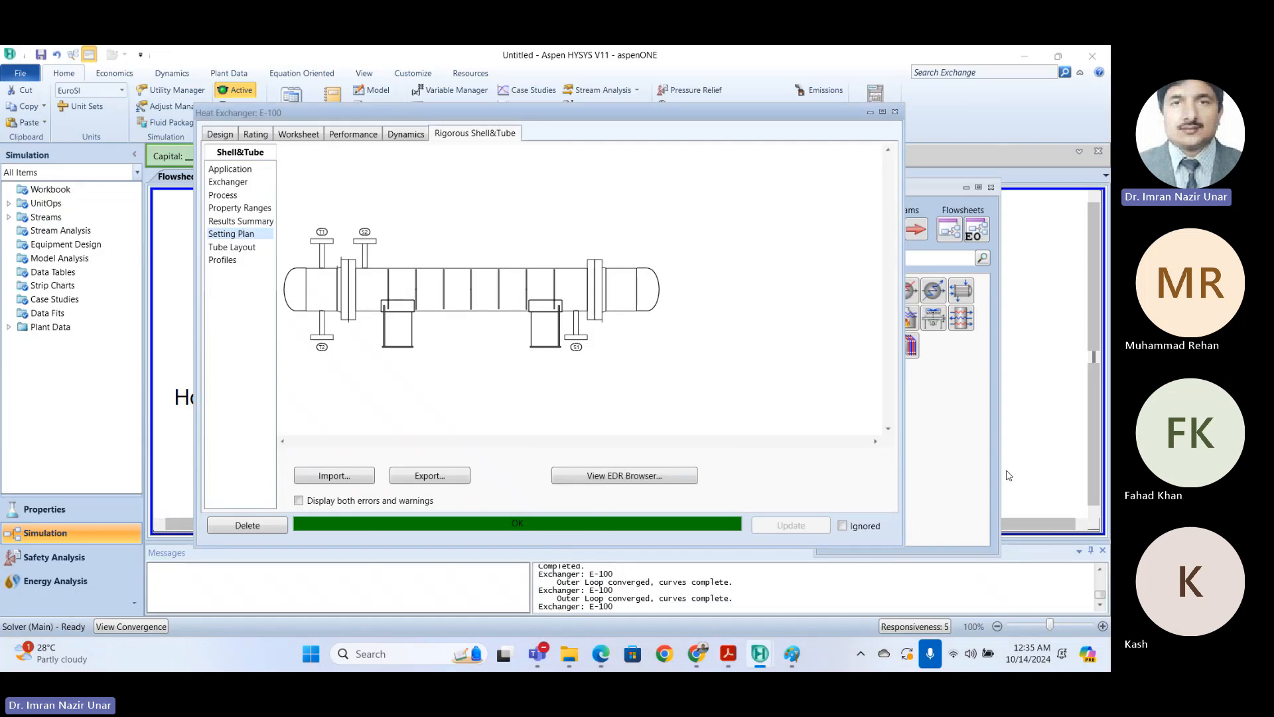
# Step: Close the E-100 heat exchanger window and the Model Palette to clear the flowsheet, and deselect E-100
pyautogui.click(895, 111)
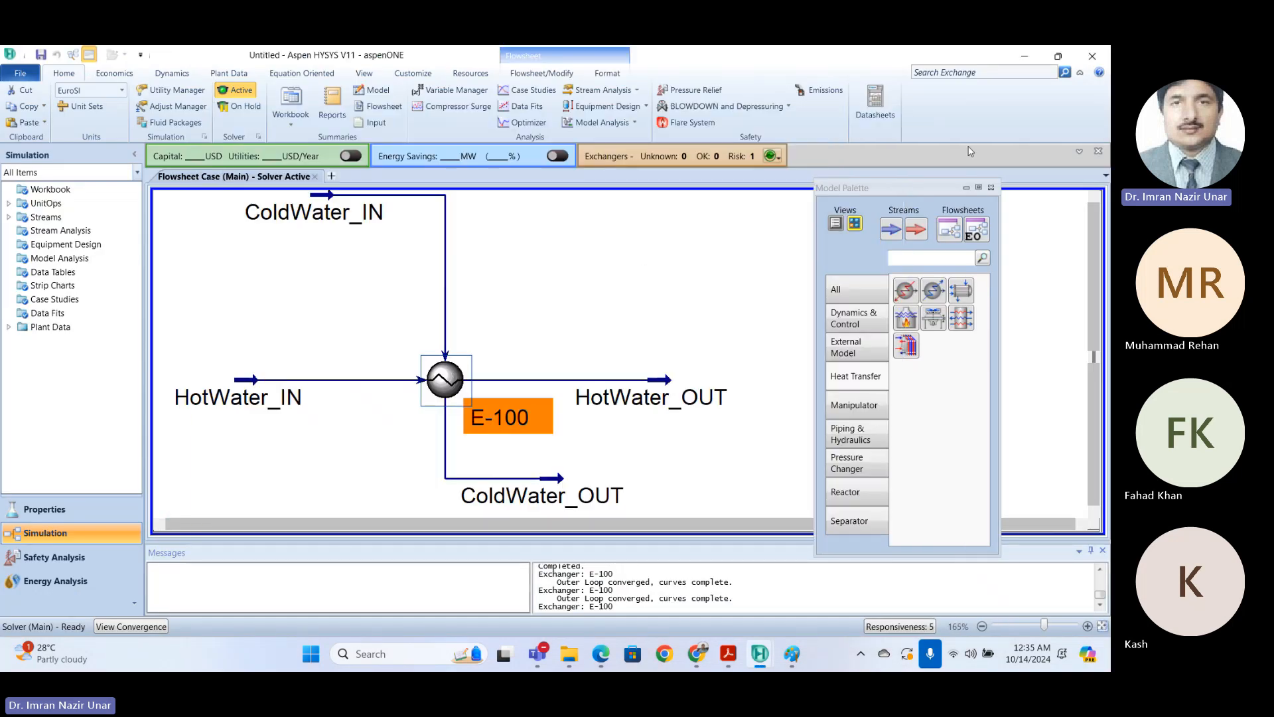
pyautogui.click(992, 188)
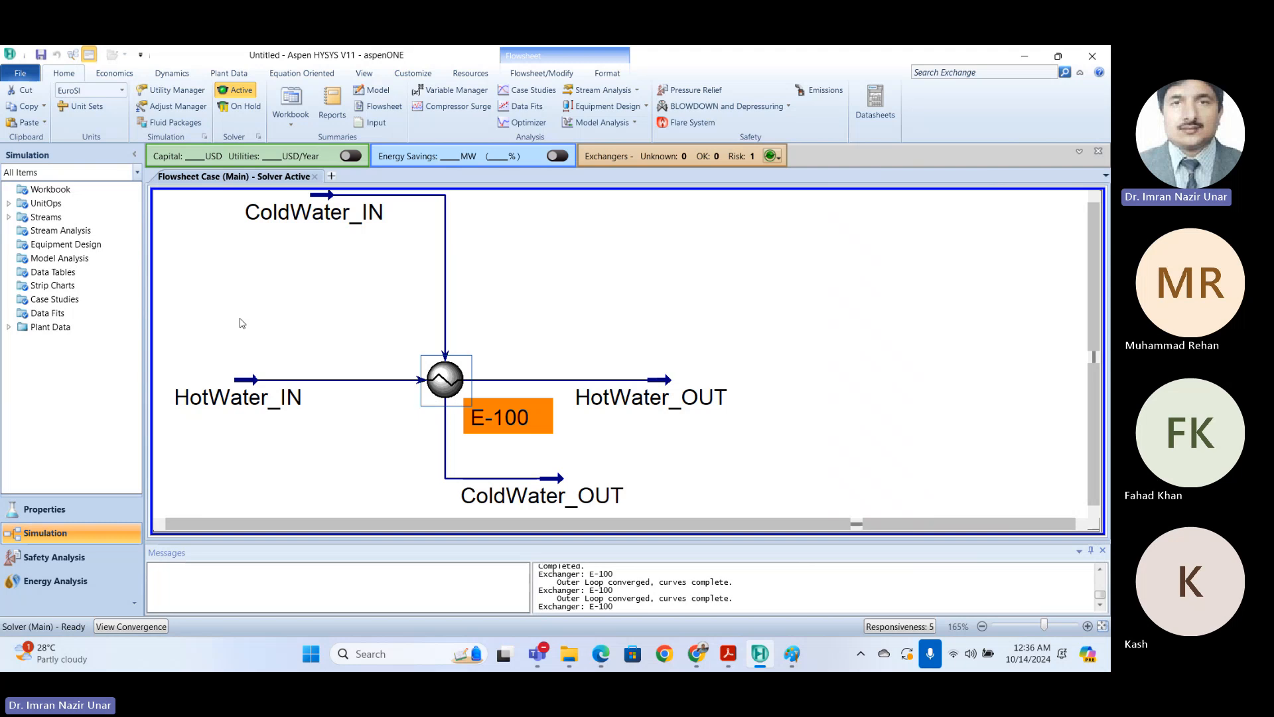
pyautogui.click(640, 298)
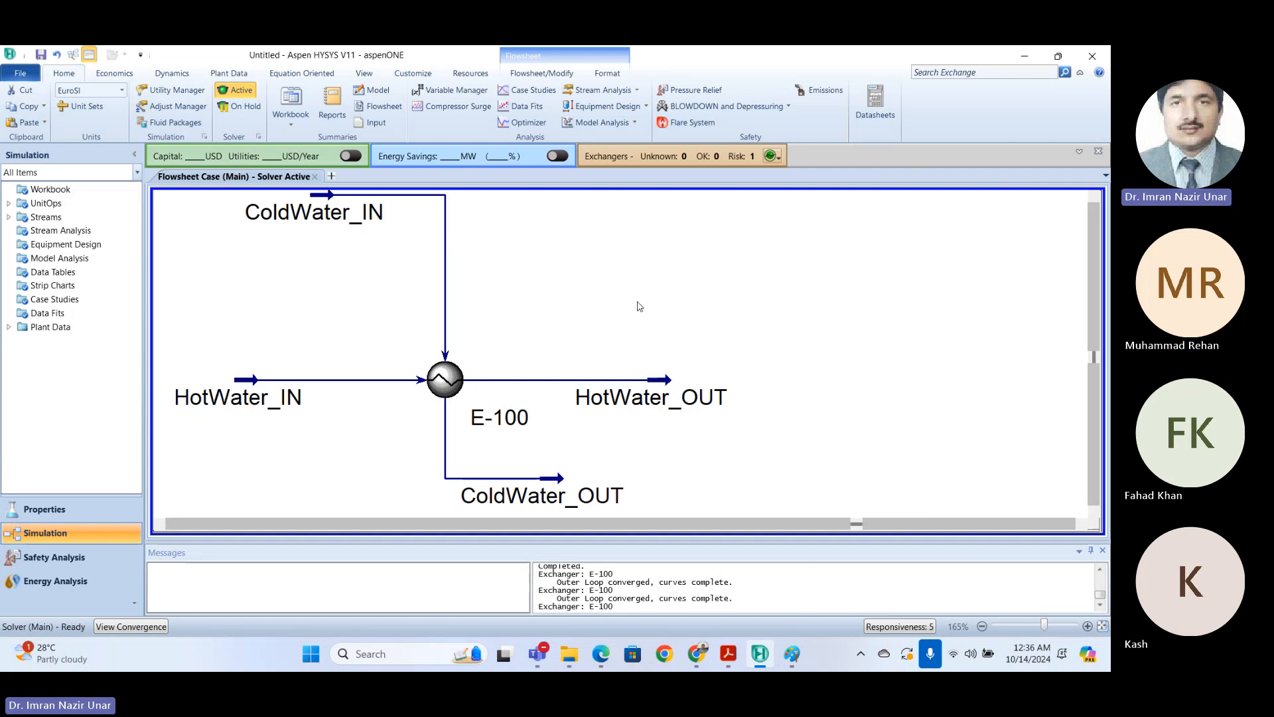
# Step: Move the ColdWater_IN stream slightly down and shift exchanger E-100 up towards it on the flowsheet
pyautogui.moveTo(304, 212)
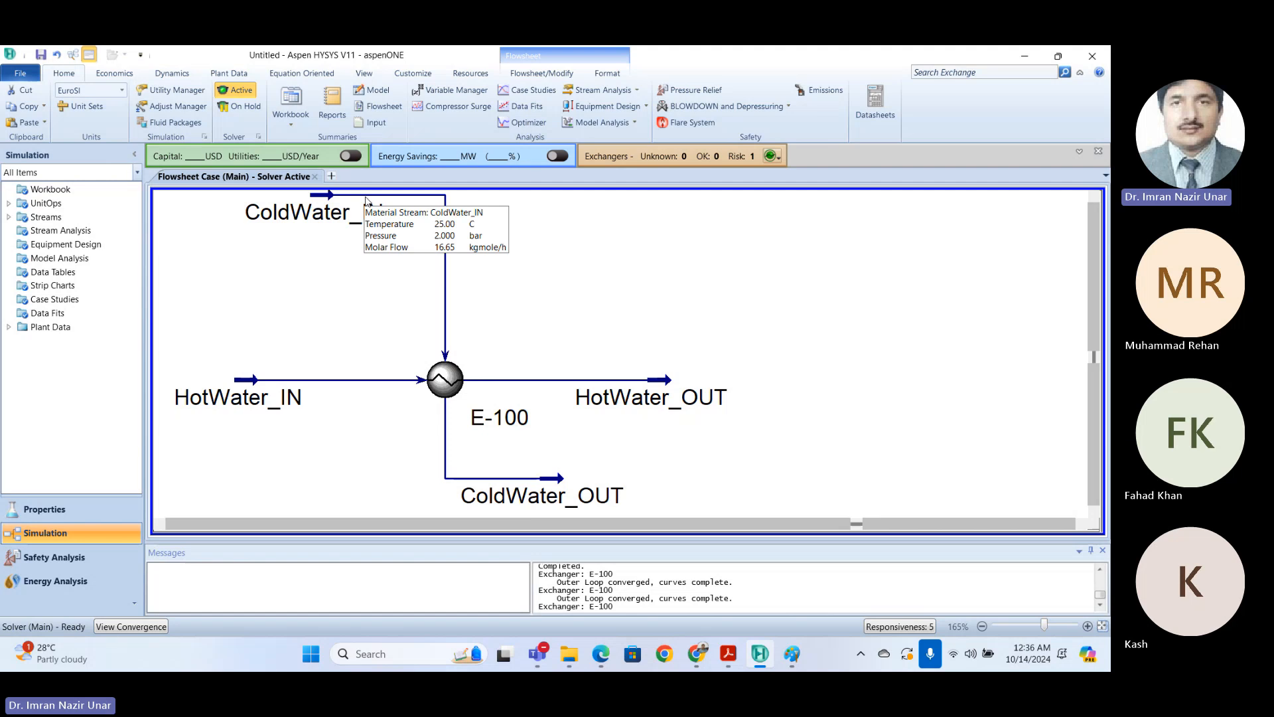
pyautogui.moveTo(367, 200); pyautogui.dragTo(372, 216)
pyautogui.moveTo(270, 389)
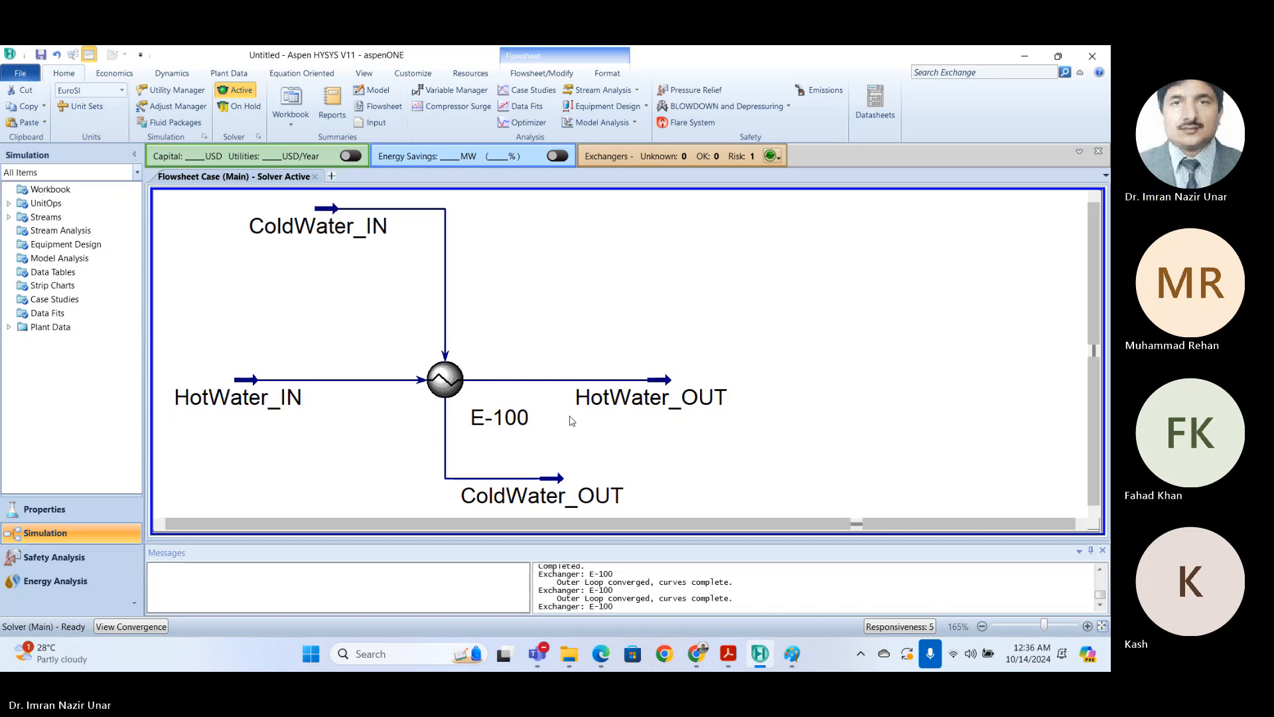
pyautogui.click(444, 391)
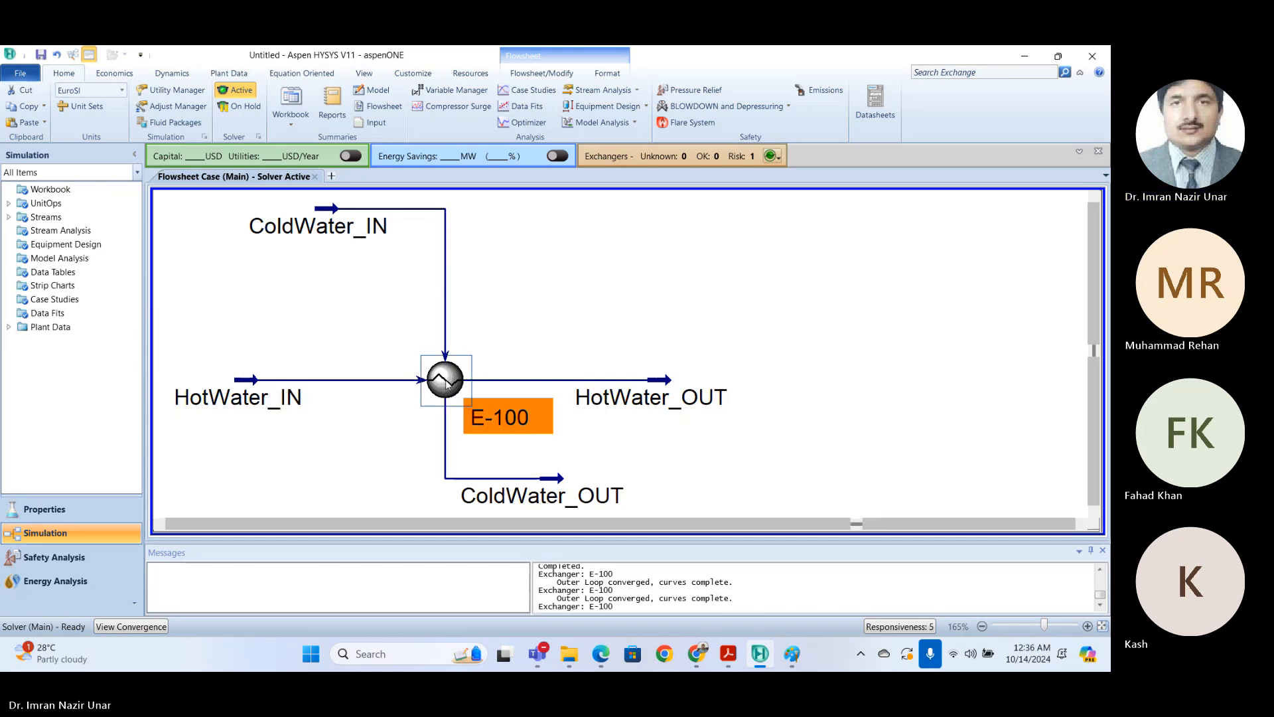
pyautogui.moveTo(446, 383); pyautogui.dragTo(438, 340)
pyautogui.click(683, 262)
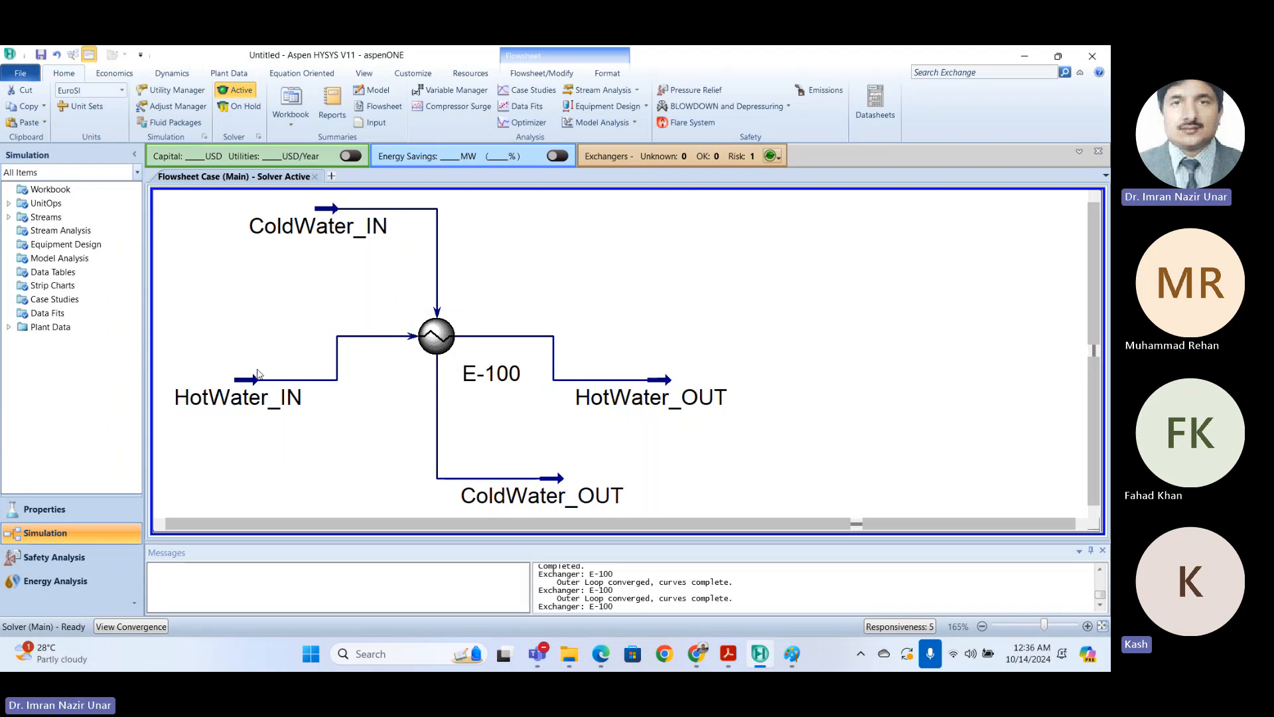
# Step: Move the HotWater_IN and HotWater_OUT streams up on the flowsheet to line up with exchanger E-100
pyautogui.moveTo(258, 375); pyautogui.dragTo(259, 332)
pyautogui.click(339, 438)
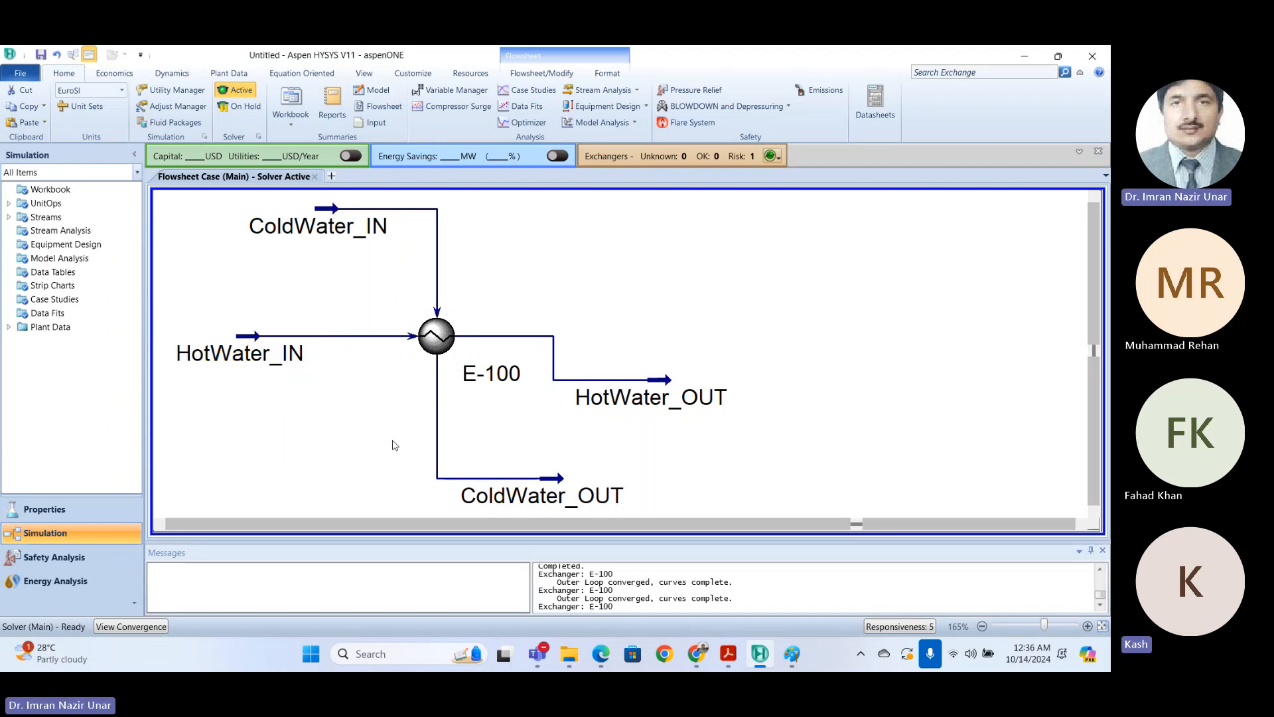
pyautogui.moveTo(665, 380); pyautogui.dragTo(661, 319)
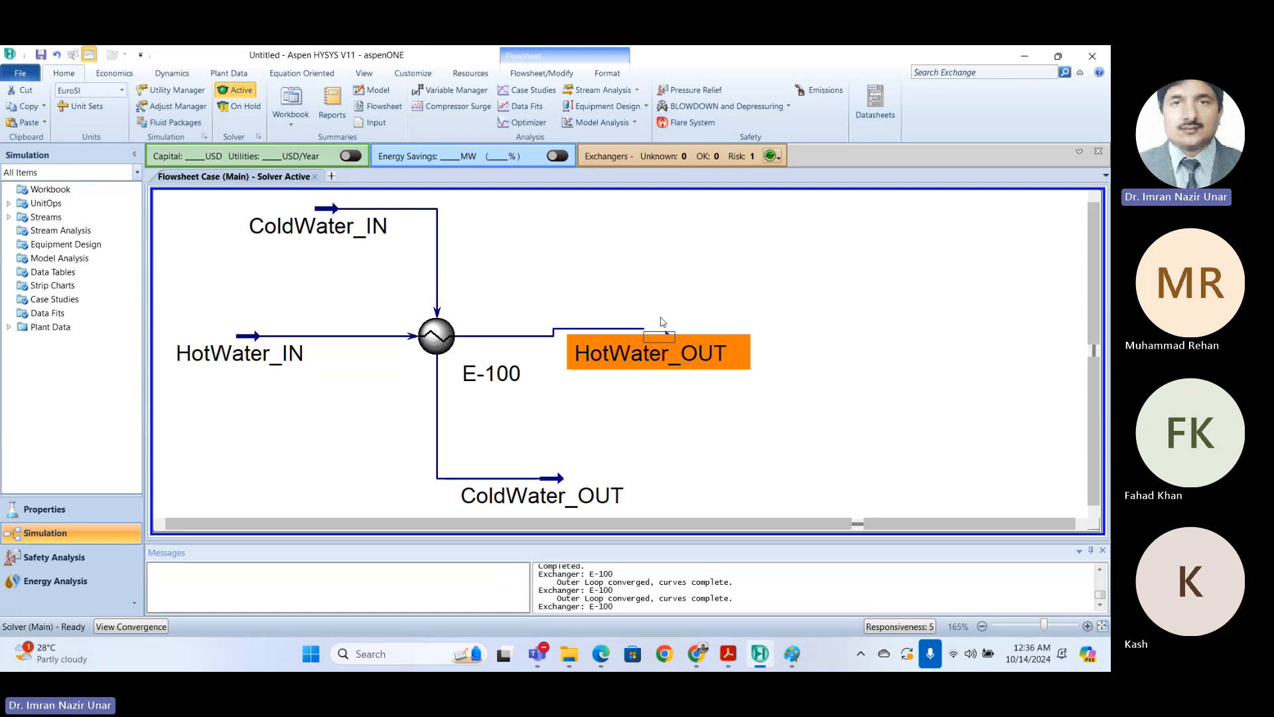
# Step: Move the HotWater_IN stream closer to exchanger E-100 on the flowsheet, keeping it level with the exchanger
pyautogui.click(640, 446)
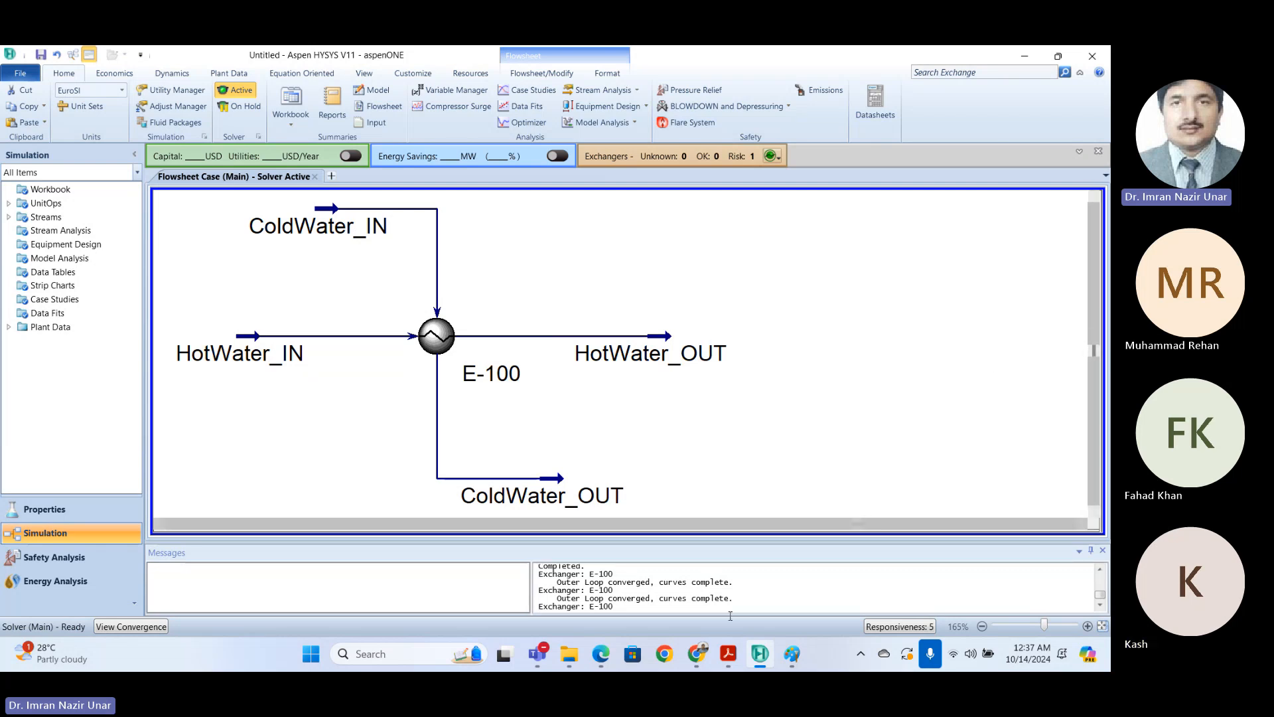
pyautogui.moveTo(717, 654)
pyautogui.moveTo(240, 351)
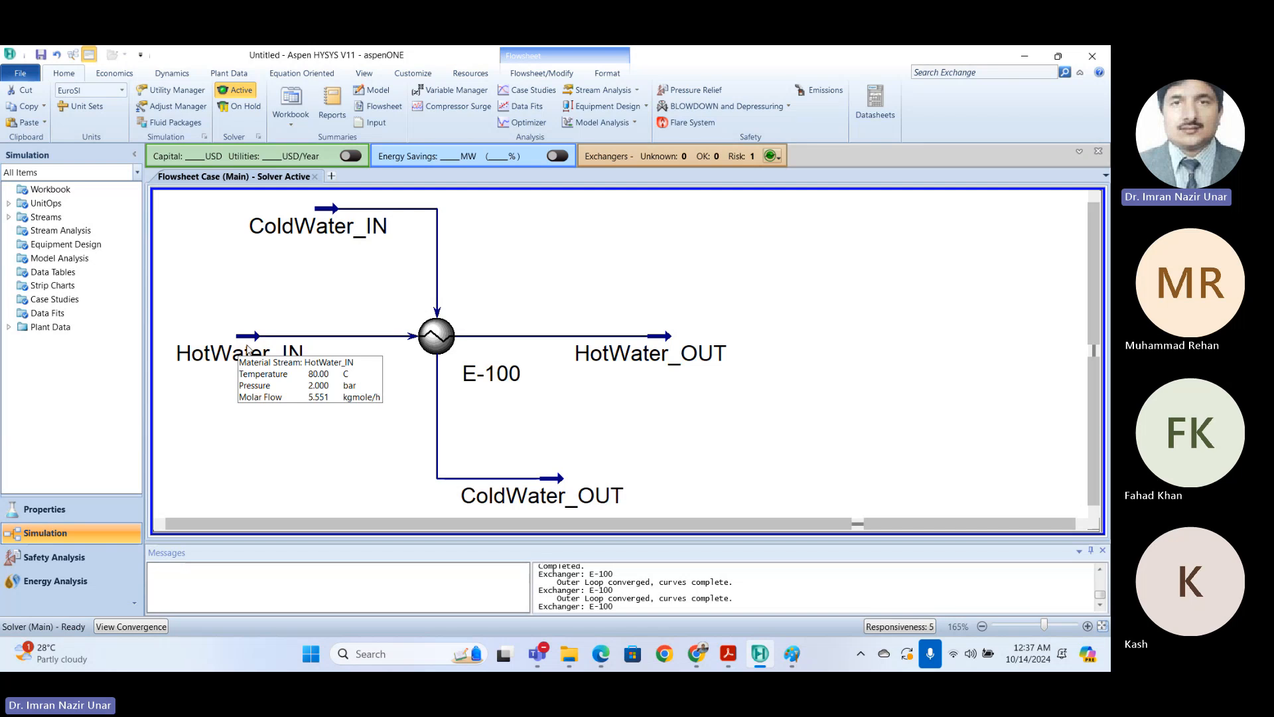
pyautogui.moveTo(247, 350); pyautogui.dragTo(305, 350)
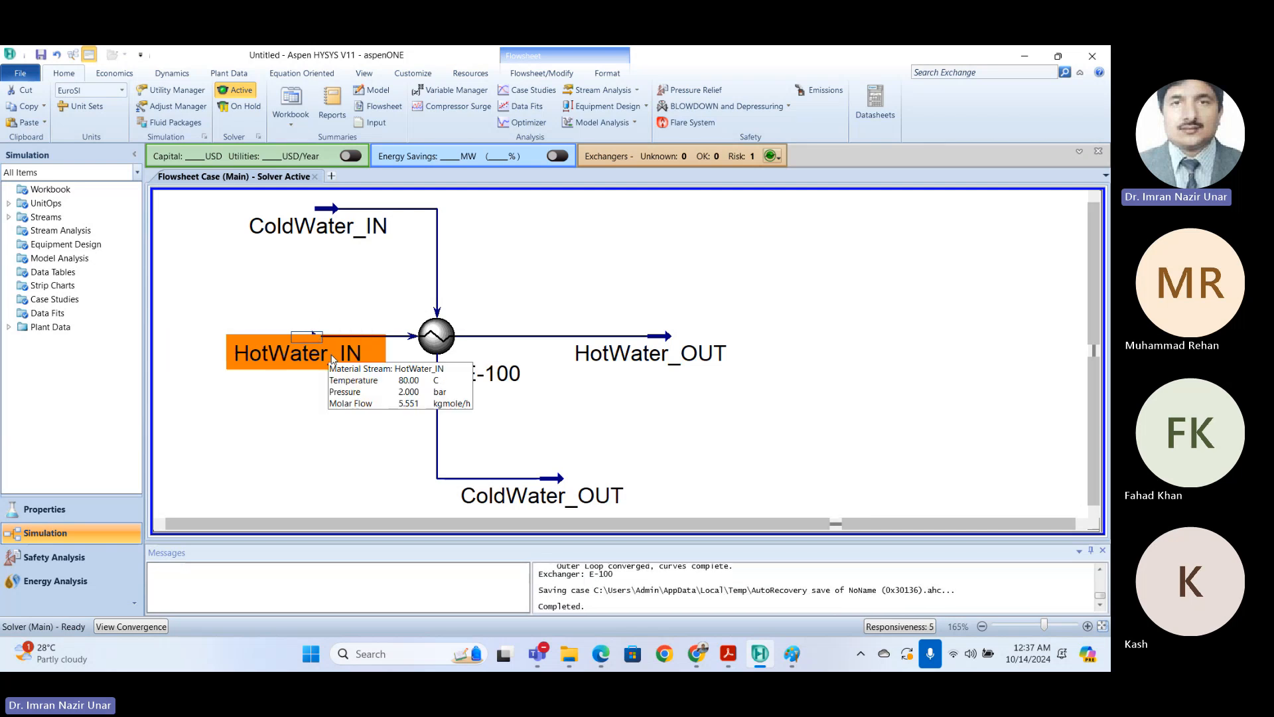
pyautogui.click(337, 409)
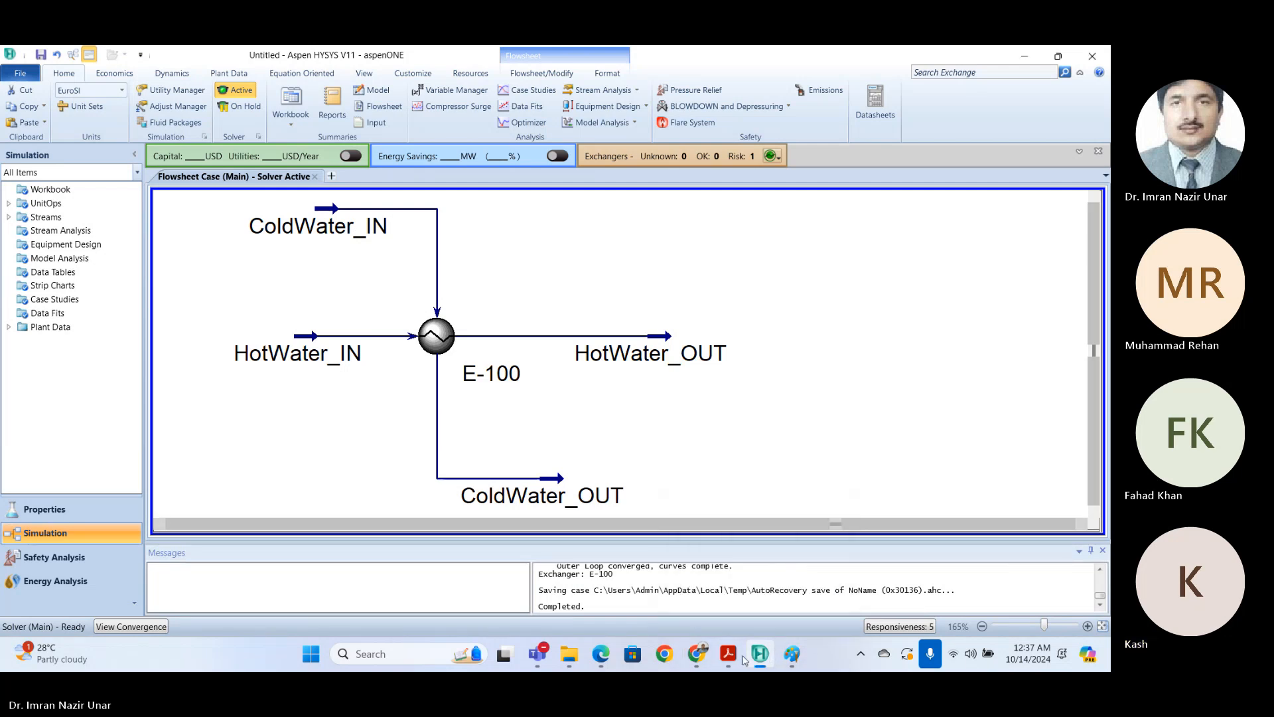
# Step: Check the participants in the Online HYSYS Course meeting window in Teams, and return to the Aspen HYSYS flowsheet
pyautogui.moveTo(538, 650)
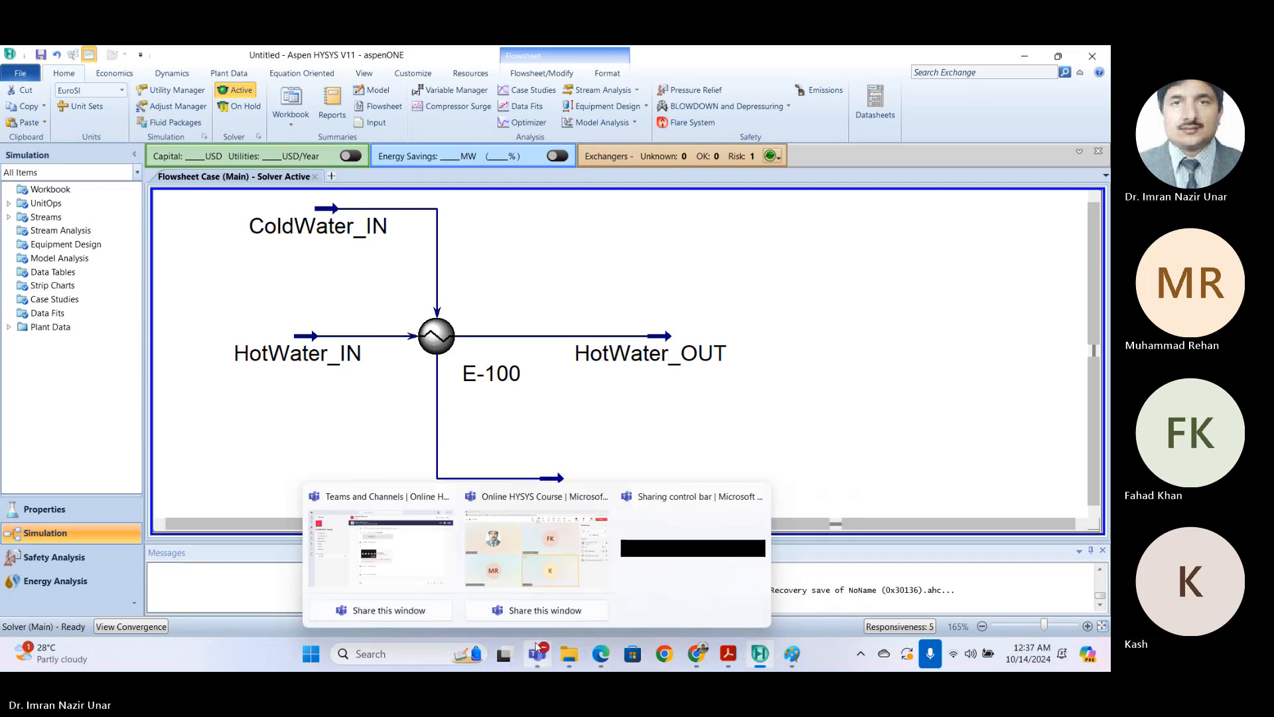
pyautogui.click(499, 577)
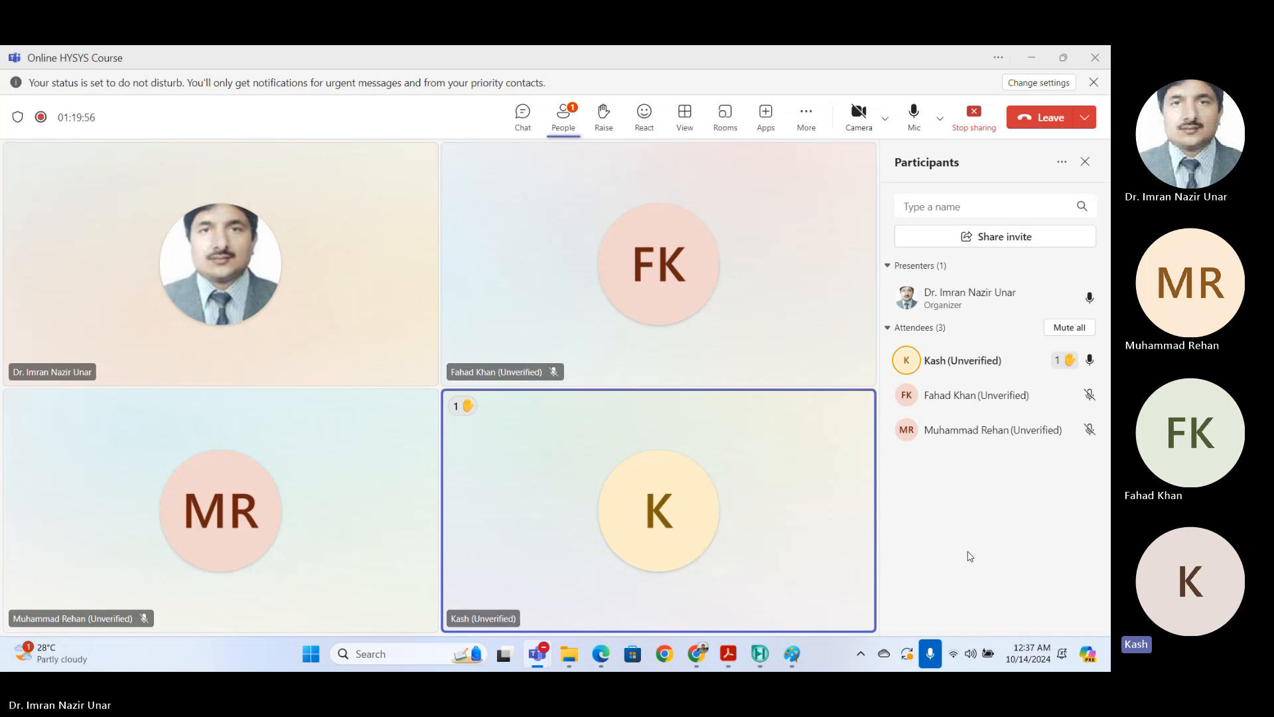
pyautogui.click(755, 661)
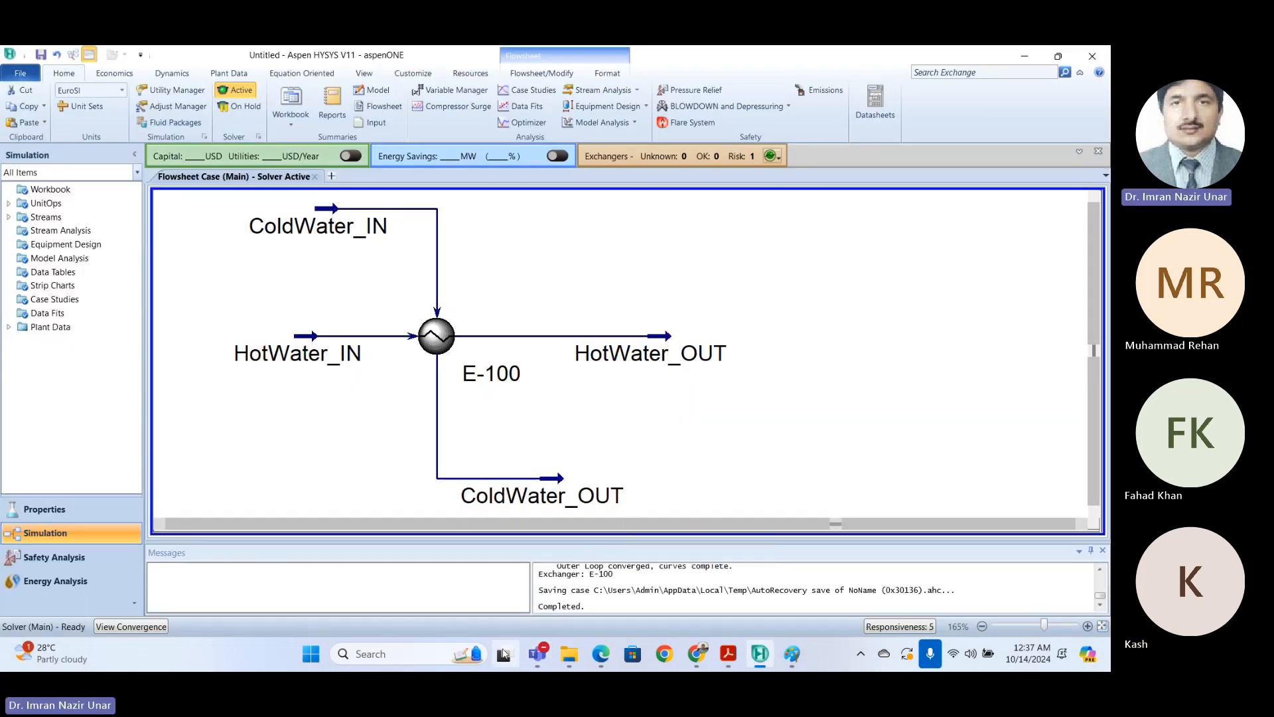
# Step: Show the Model Palette and place a heater and a cooler side by side on the flowsheet above the HotWater_OUT stream
pyautogui.click(541, 72)
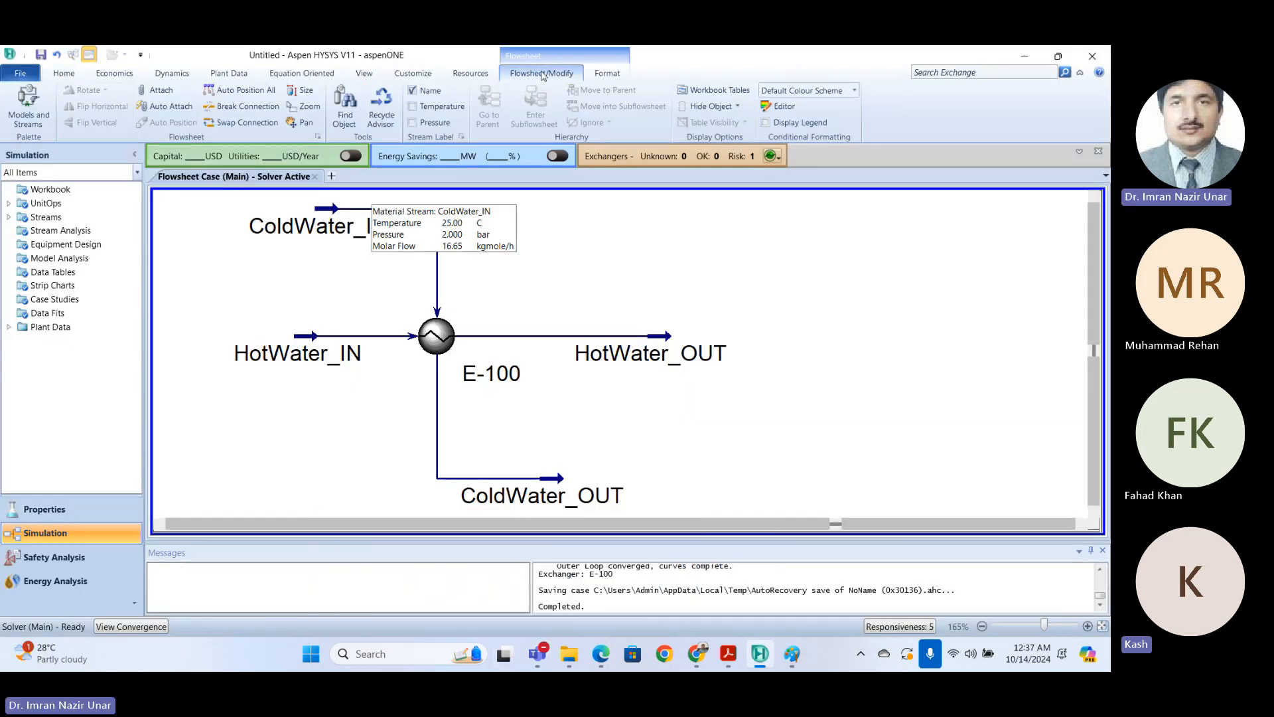
pyautogui.click(15, 112)
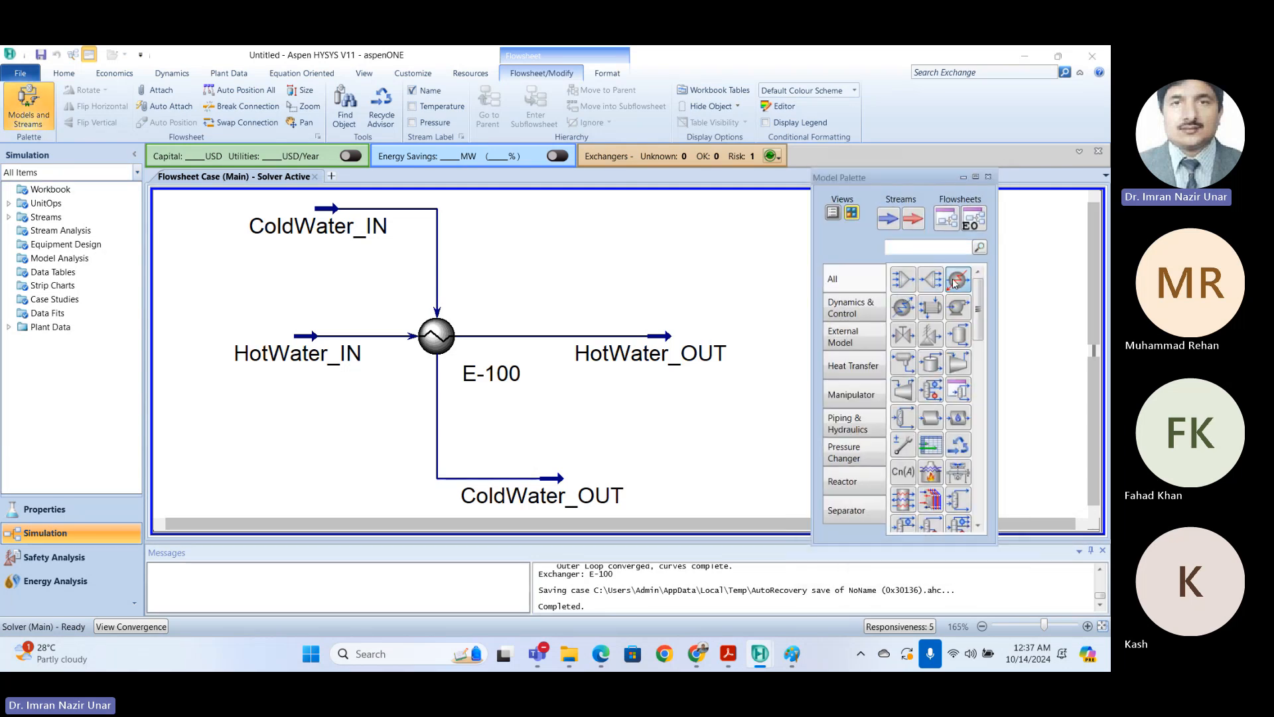
pyautogui.moveTo(953, 282); pyautogui.dragTo(599, 284)
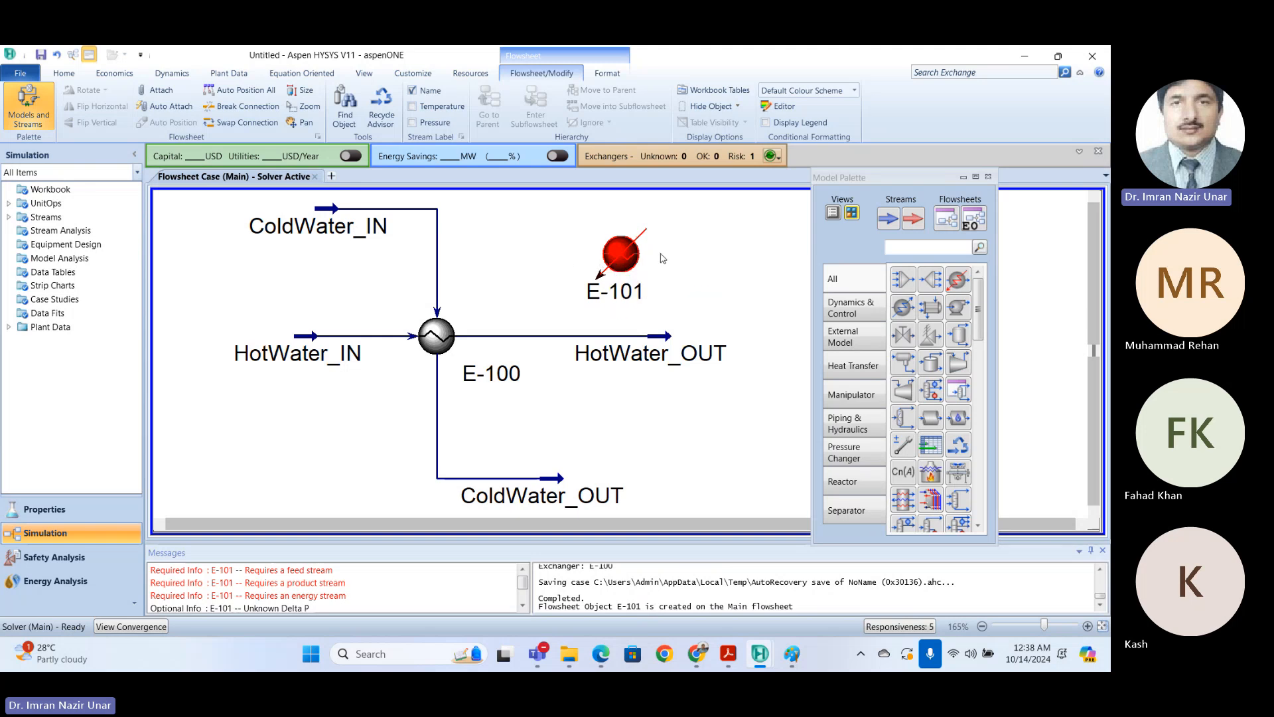
pyautogui.moveTo(643, 258)
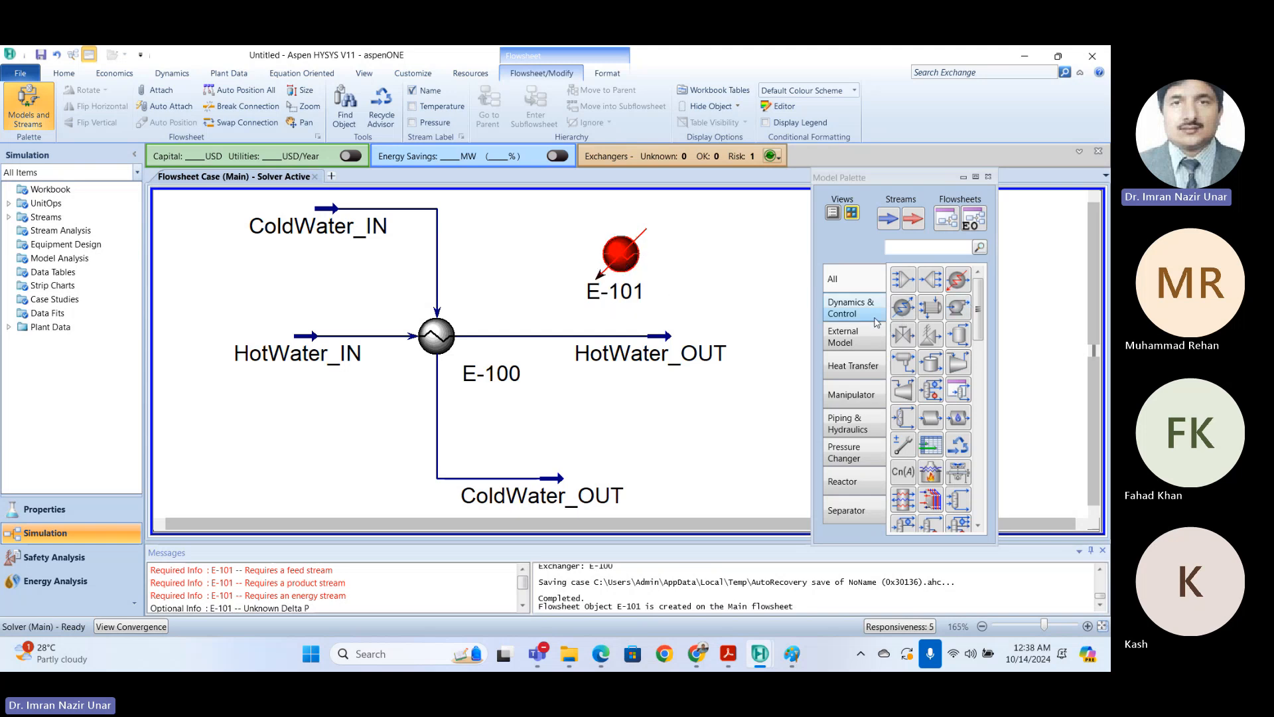
pyautogui.click(903, 307)
pyautogui.click(685, 265)
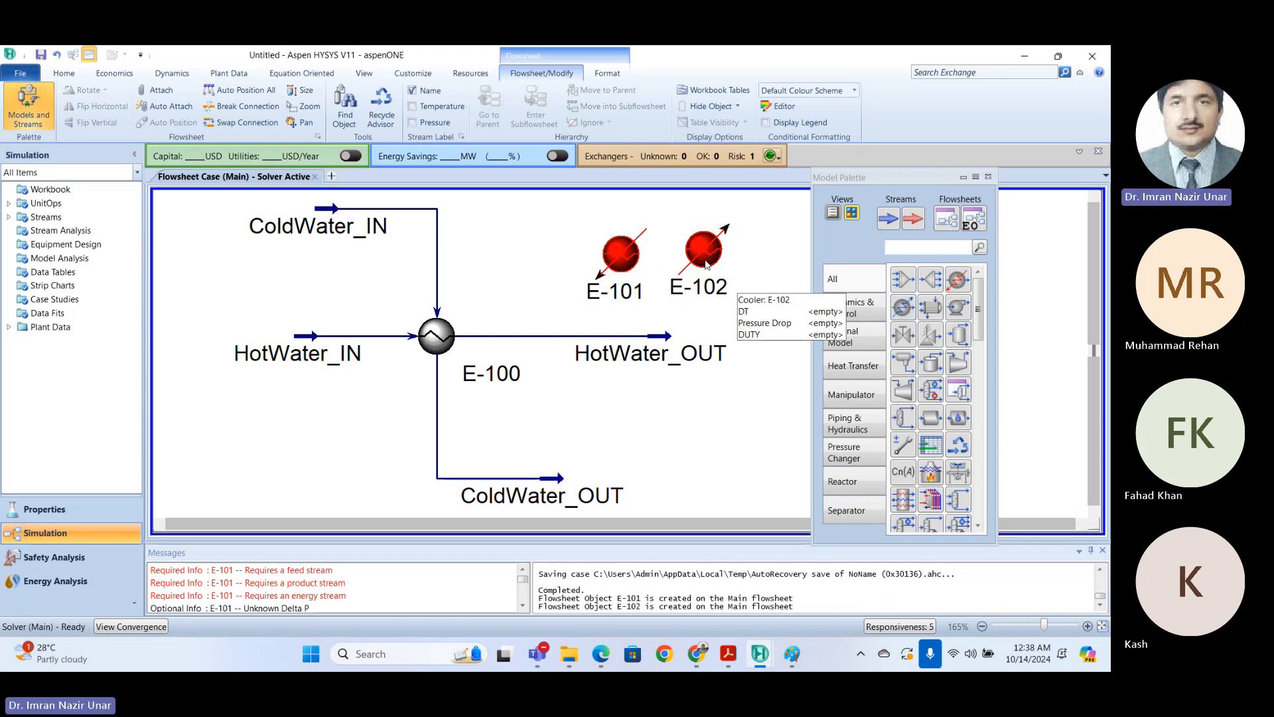
# Step: Shift the new heater and cooler up into one level row, and move the Model Palette away from them towards the flowsheet's edge
pyautogui.moveTo(618, 259); pyautogui.dragTo(607, 240)
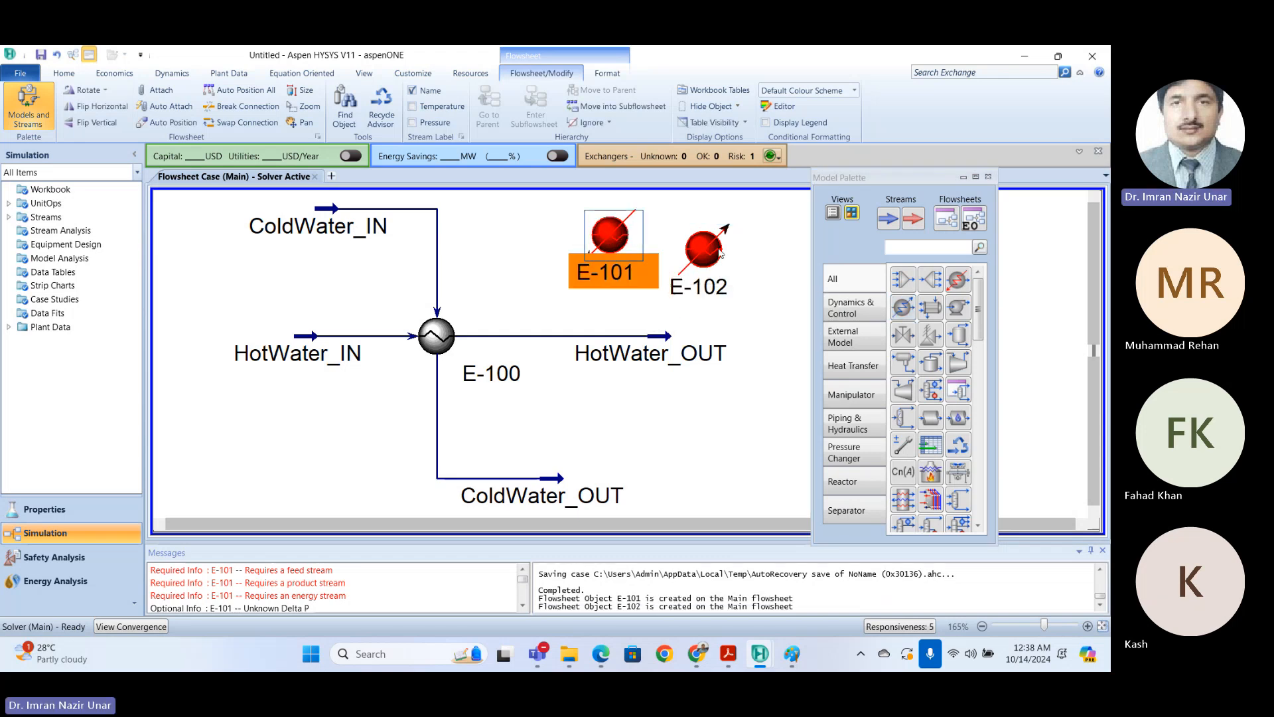
pyautogui.moveTo(722, 254); pyautogui.dragTo(706, 238)
pyautogui.click(787, 288)
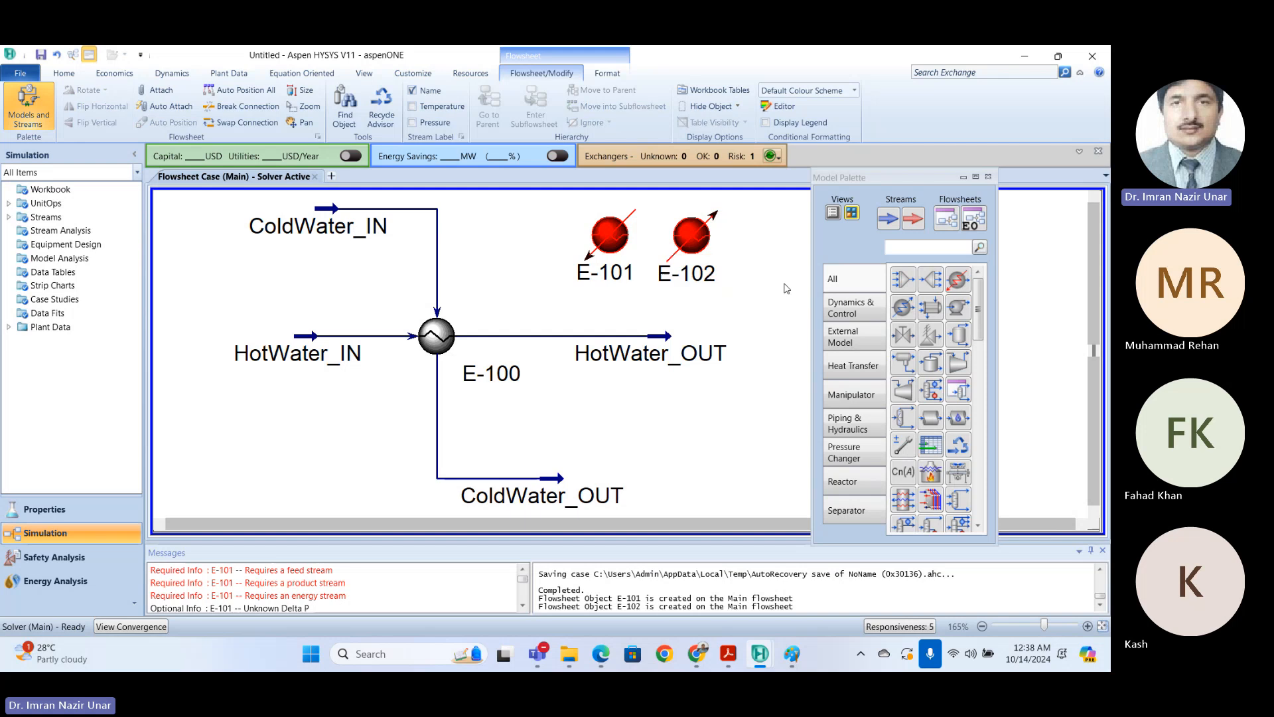
pyautogui.click(882, 184)
pyautogui.moveTo(883, 184); pyautogui.dragTo(952, 216)
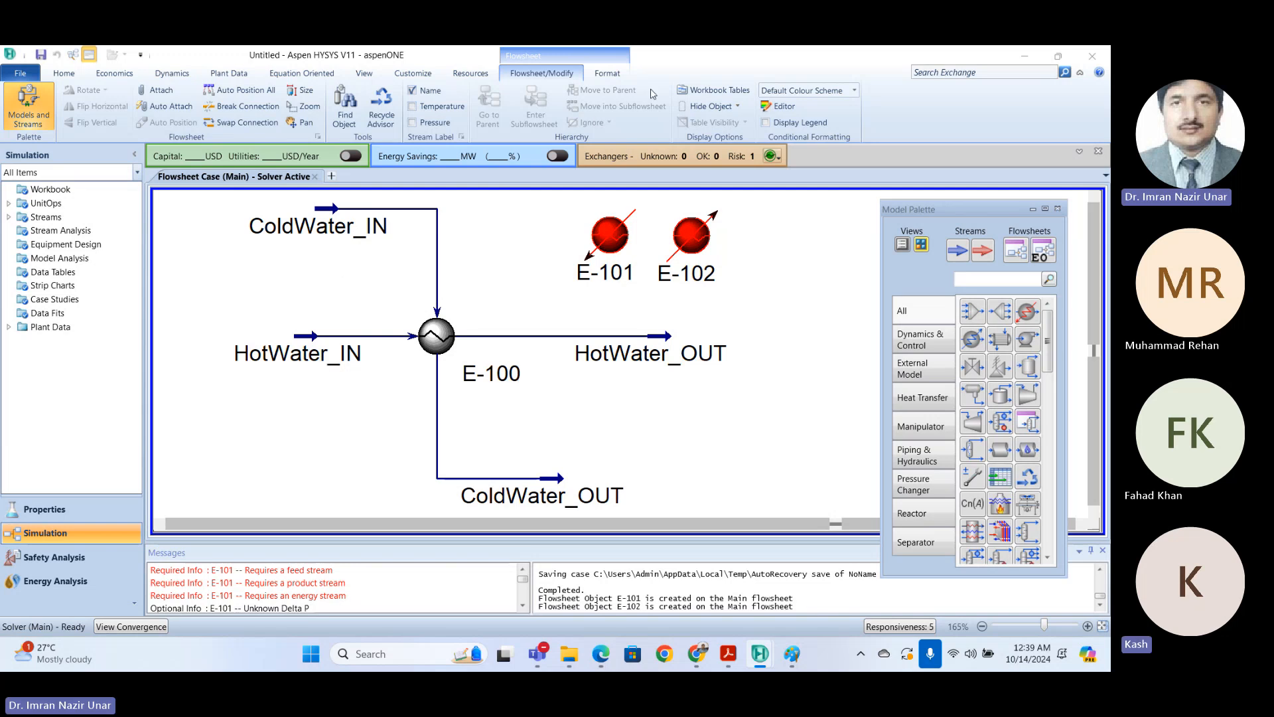
pyautogui.moveTo(929, 214); pyautogui.dragTo(949, 182)
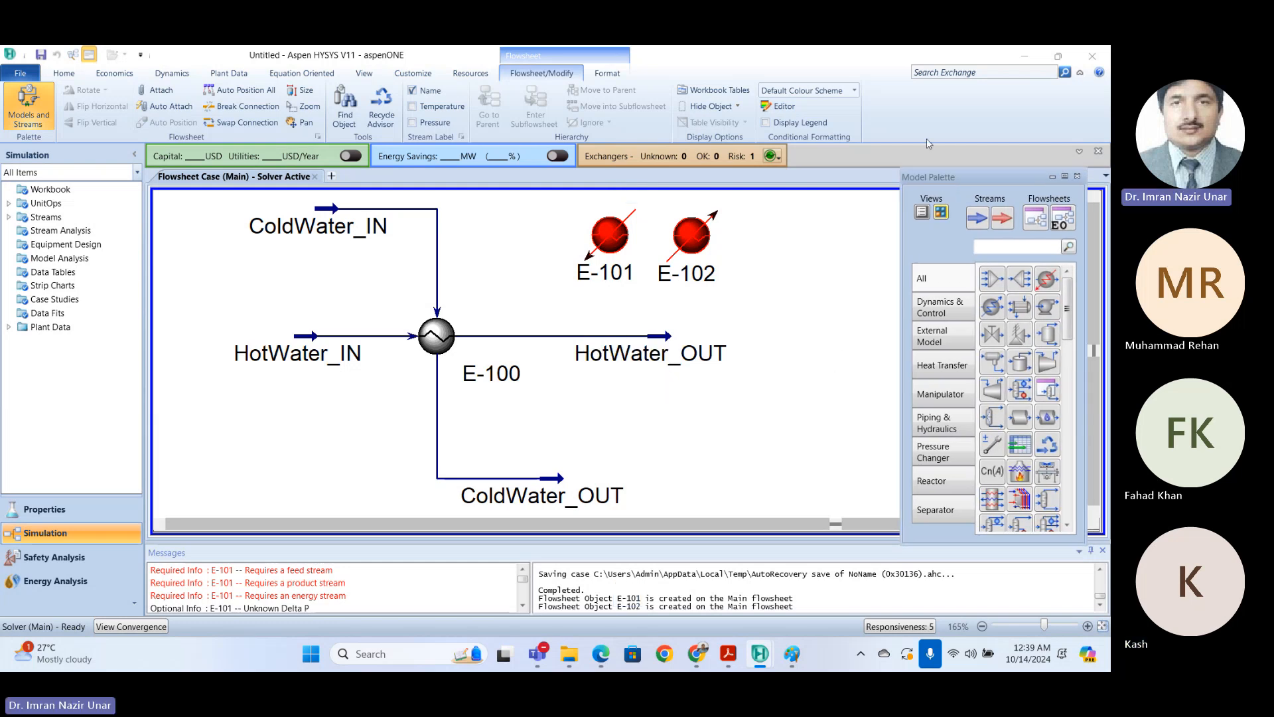
# Step: Minimise the HYSYS and Teams windows and open the BE SUBJECT FILES folder on drive OFFICE (F:) in File Explorer
pyautogui.click(1025, 57)
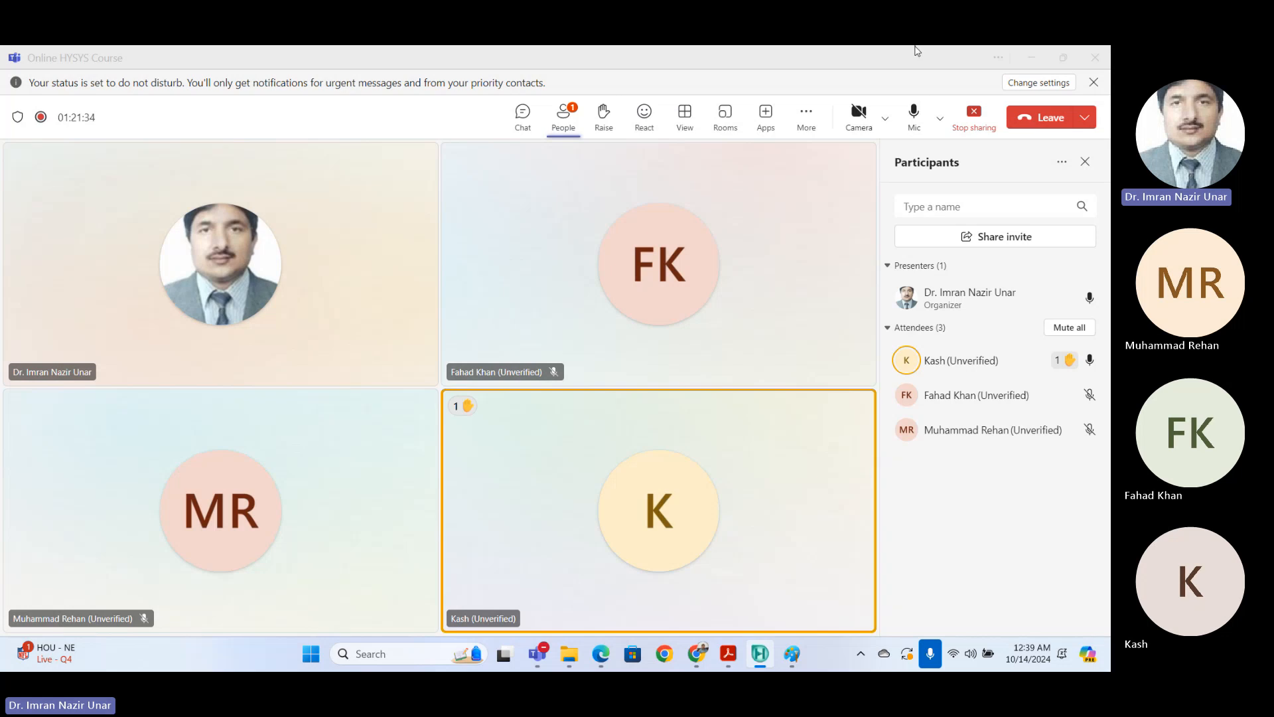
pyautogui.click(1031, 57)
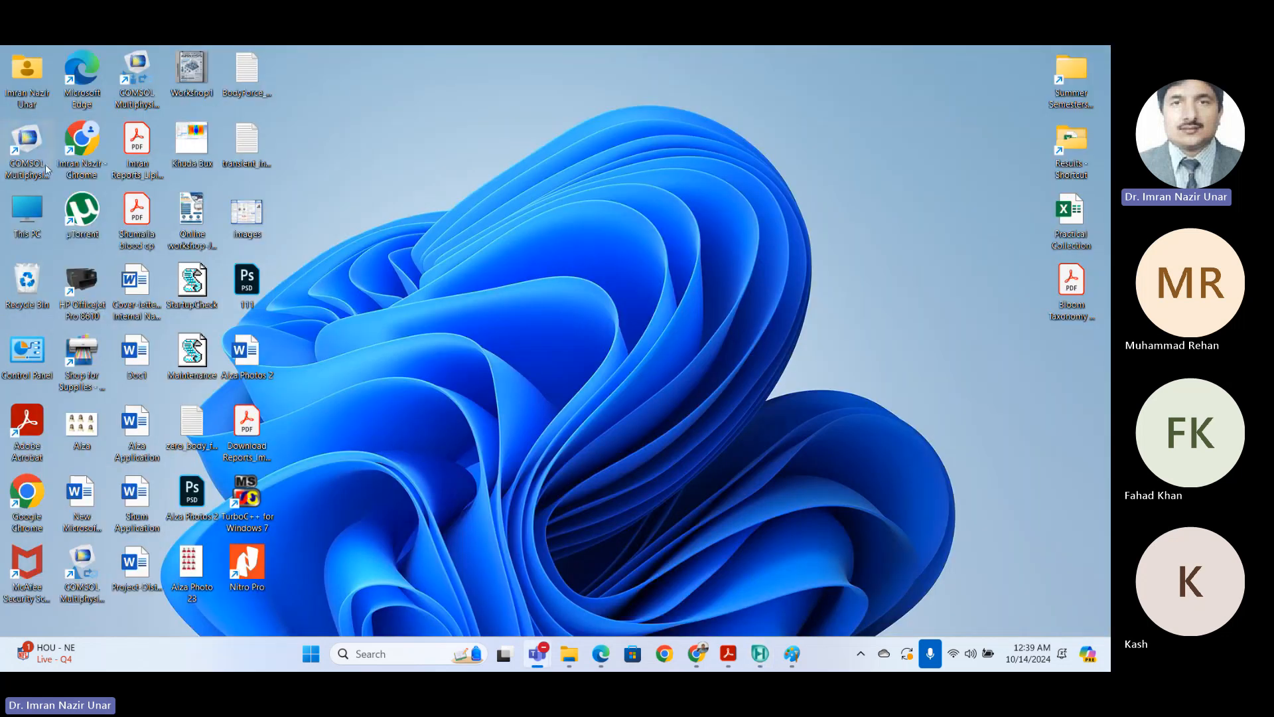
pyautogui.doubleClick(42, 208)
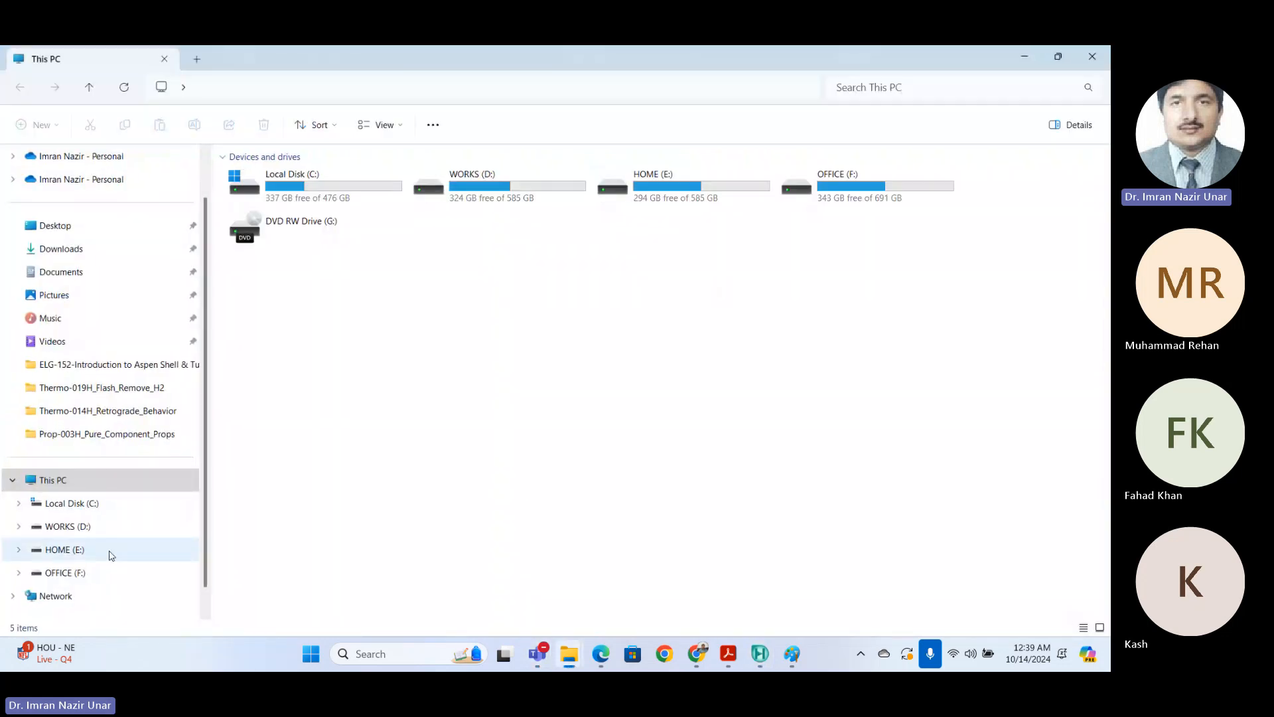
pyautogui.click(65, 573)
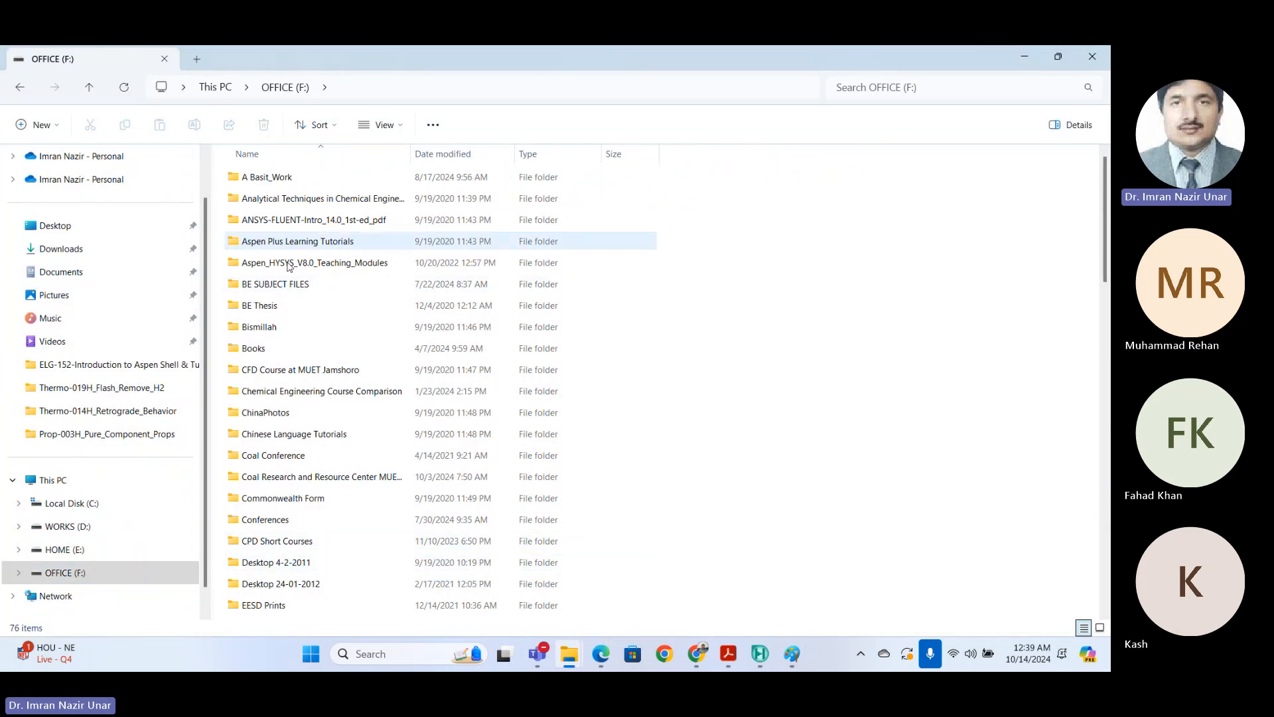
pyautogui.doubleClick(278, 284)
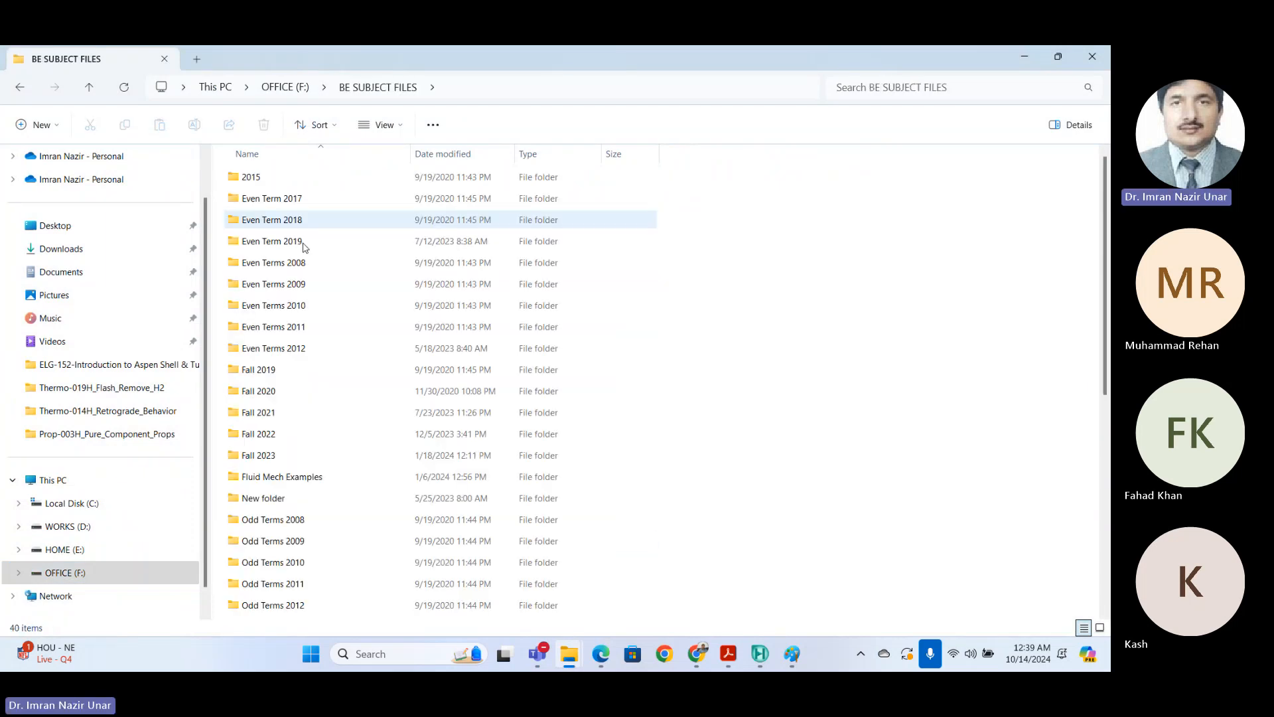
# Step: In the Spring 2024 folder, open the Lecture-8_HEN_Part1 presentation from Chemical Process Design and Simulation_20, After Mid Semester
pyautogui.scroll(-3, 353, 463)
pyautogui.scroll(-2, 319, 504)
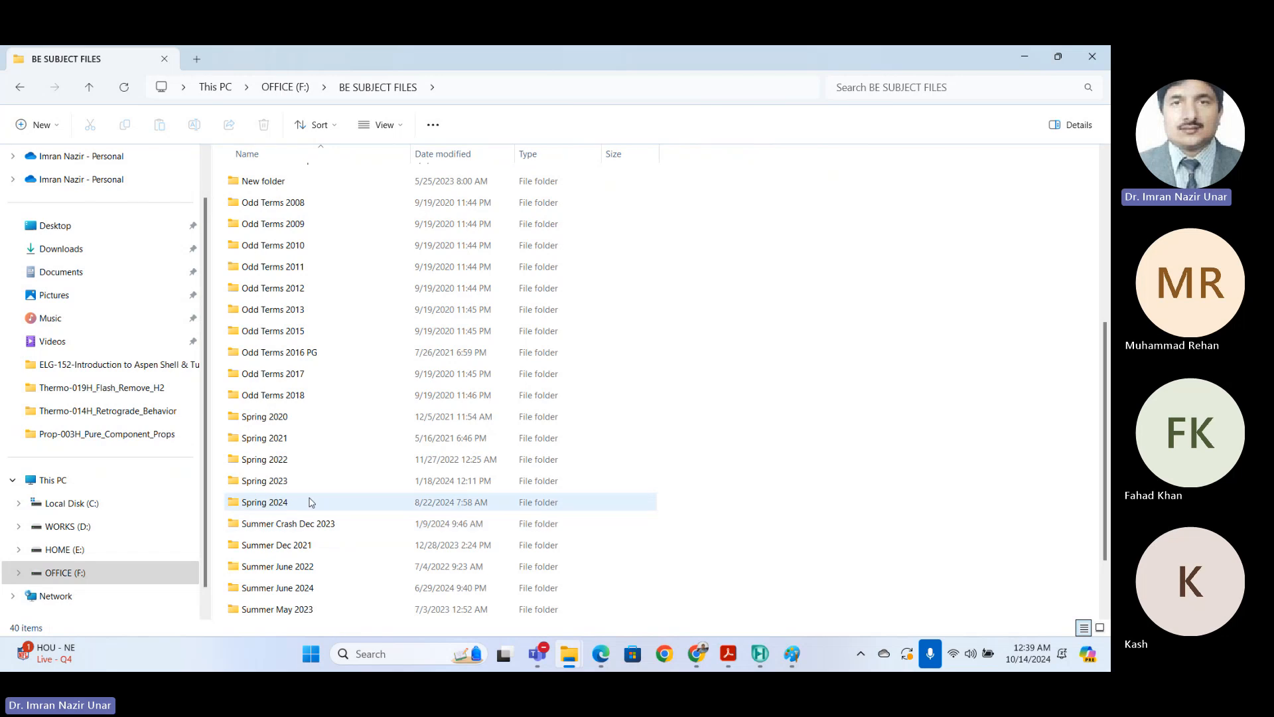
pyautogui.doubleClick(309, 501)
pyautogui.doubleClick(309, 197)
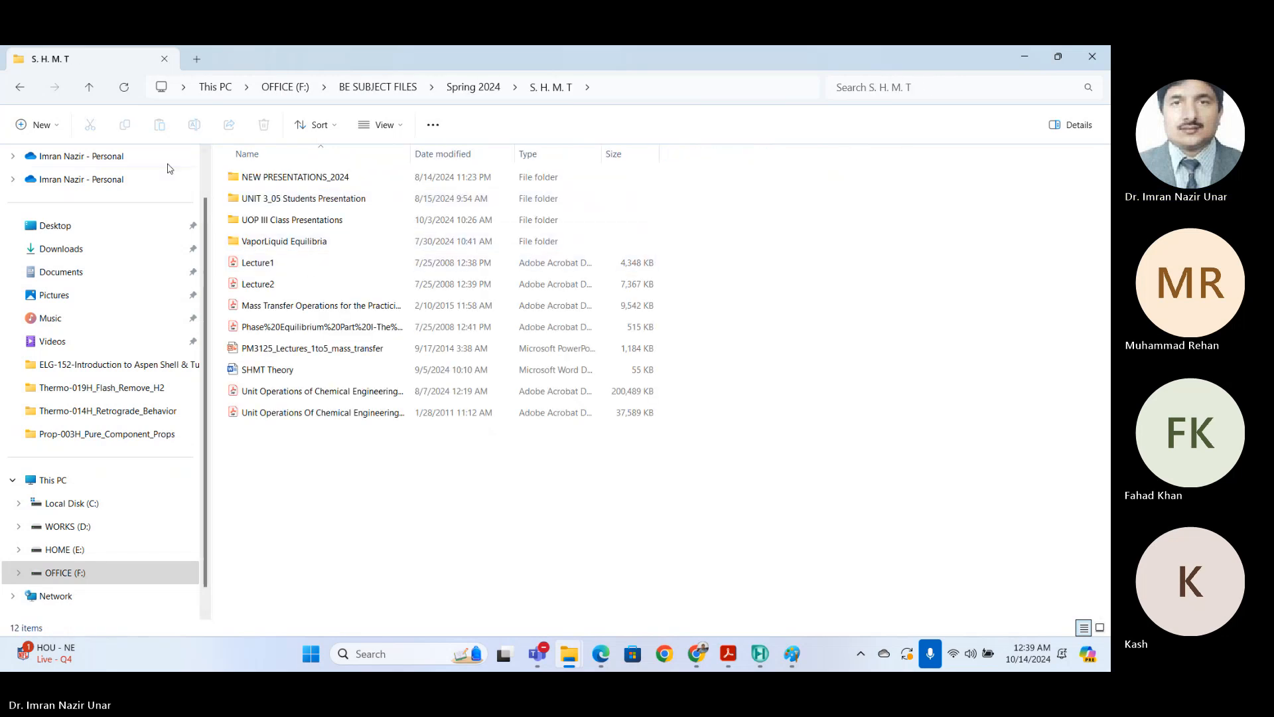
pyautogui.click(88, 87)
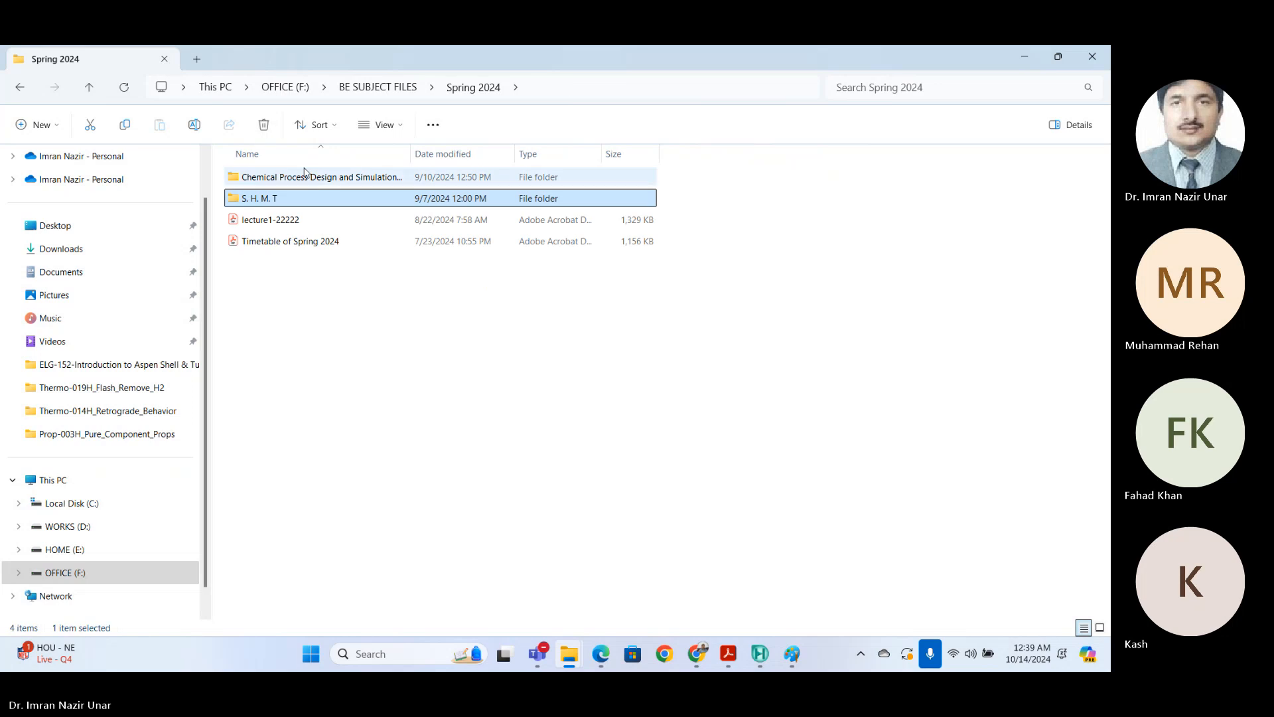
pyautogui.doubleClick(312, 177)
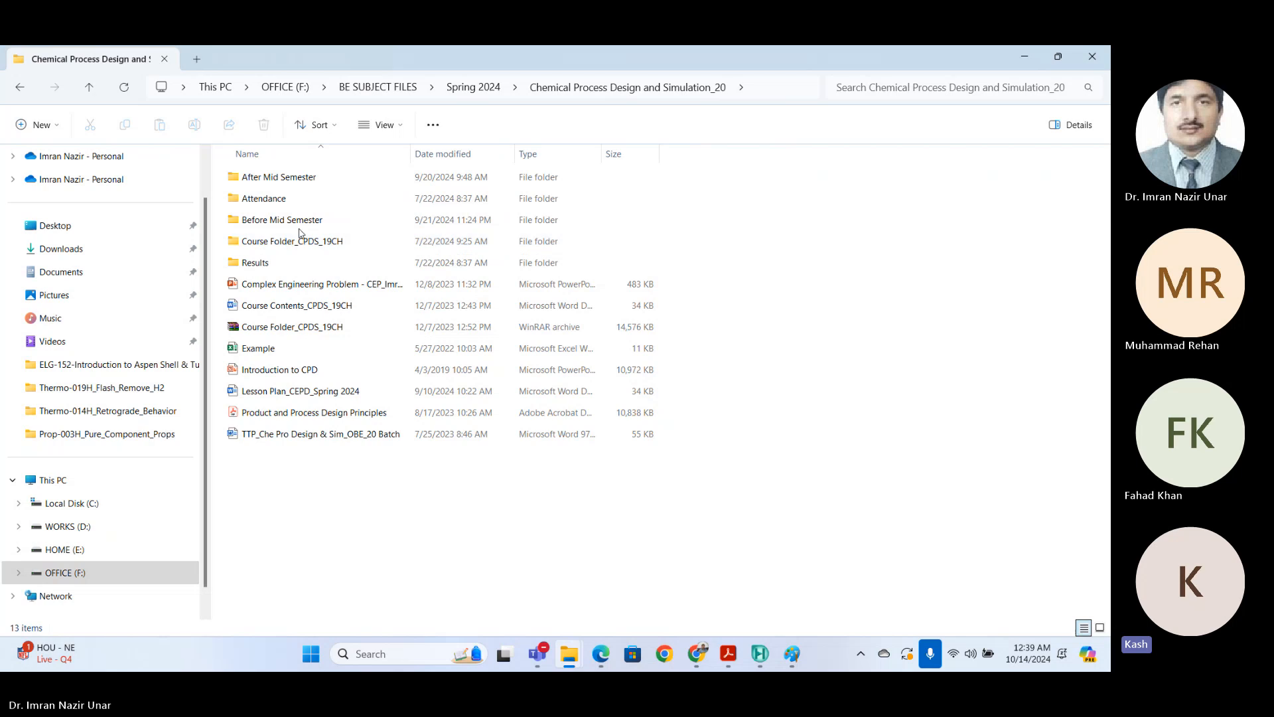
pyautogui.doubleClick(292, 178)
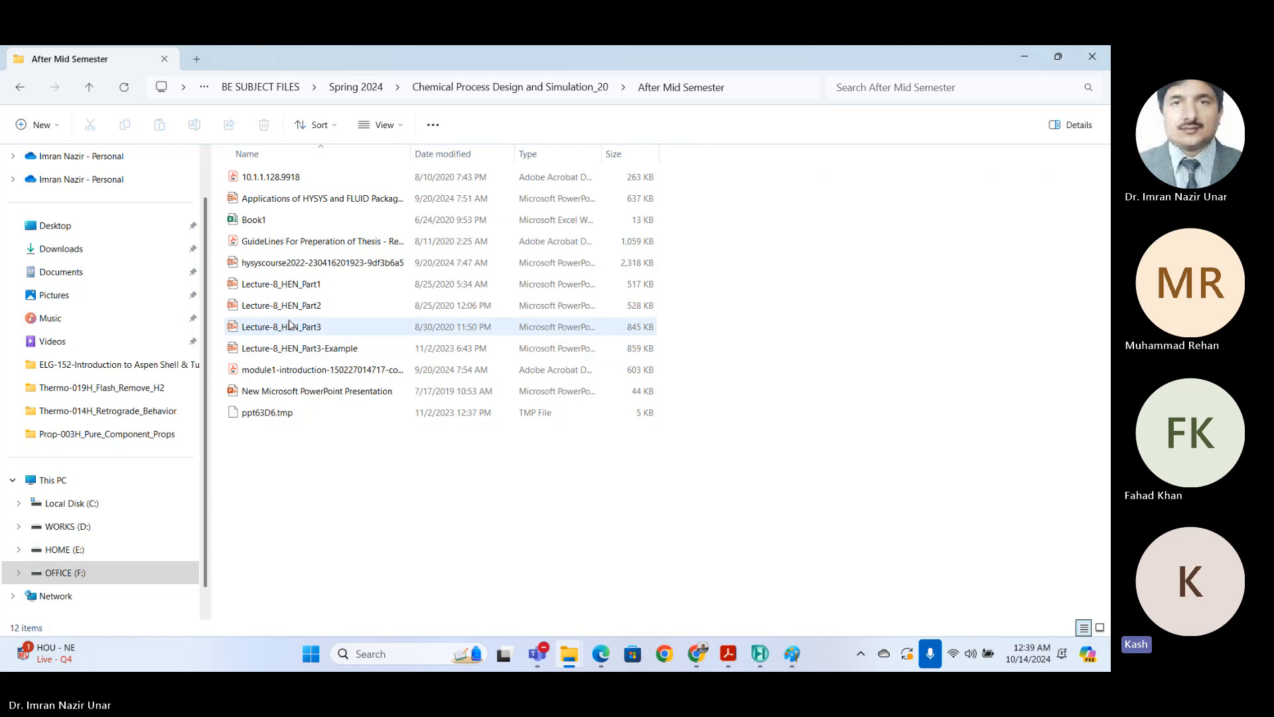
pyautogui.doubleClick(305, 284)
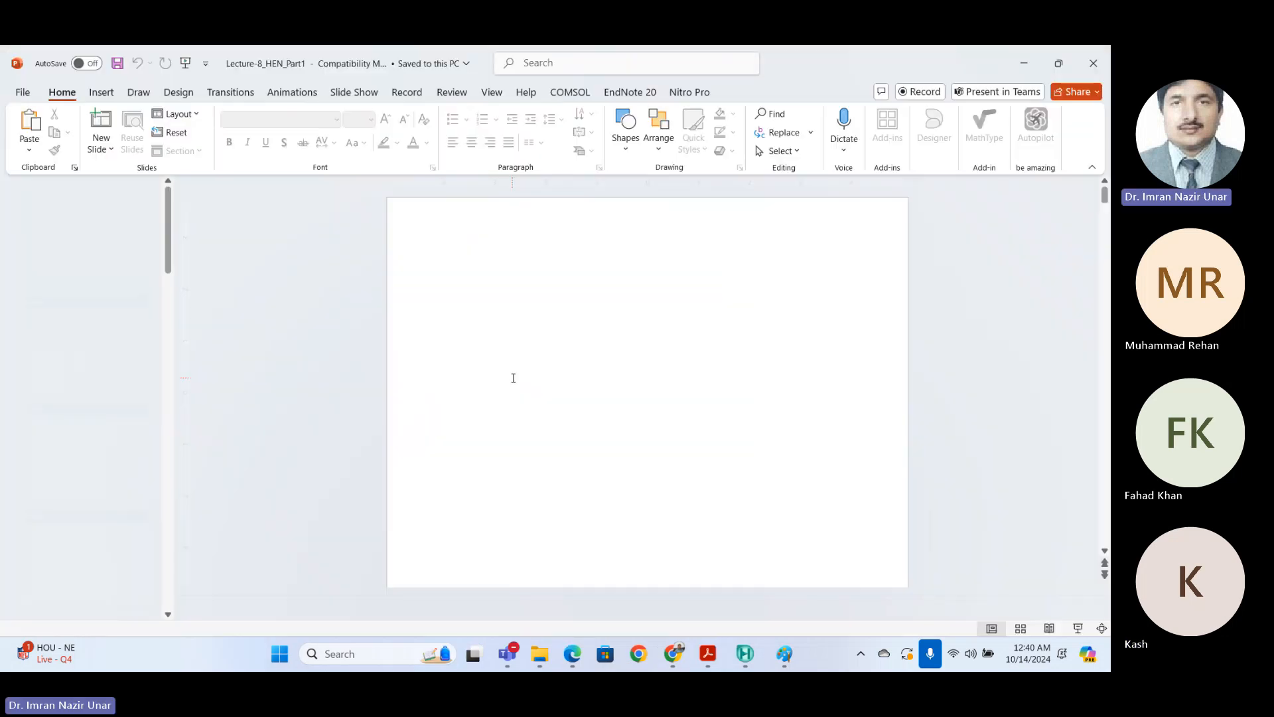
# Step: Go to slide 3 on heat transfer equipment in the lecture presentation and start the slide show from there
pyautogui.scroll(-1, 279, 374)
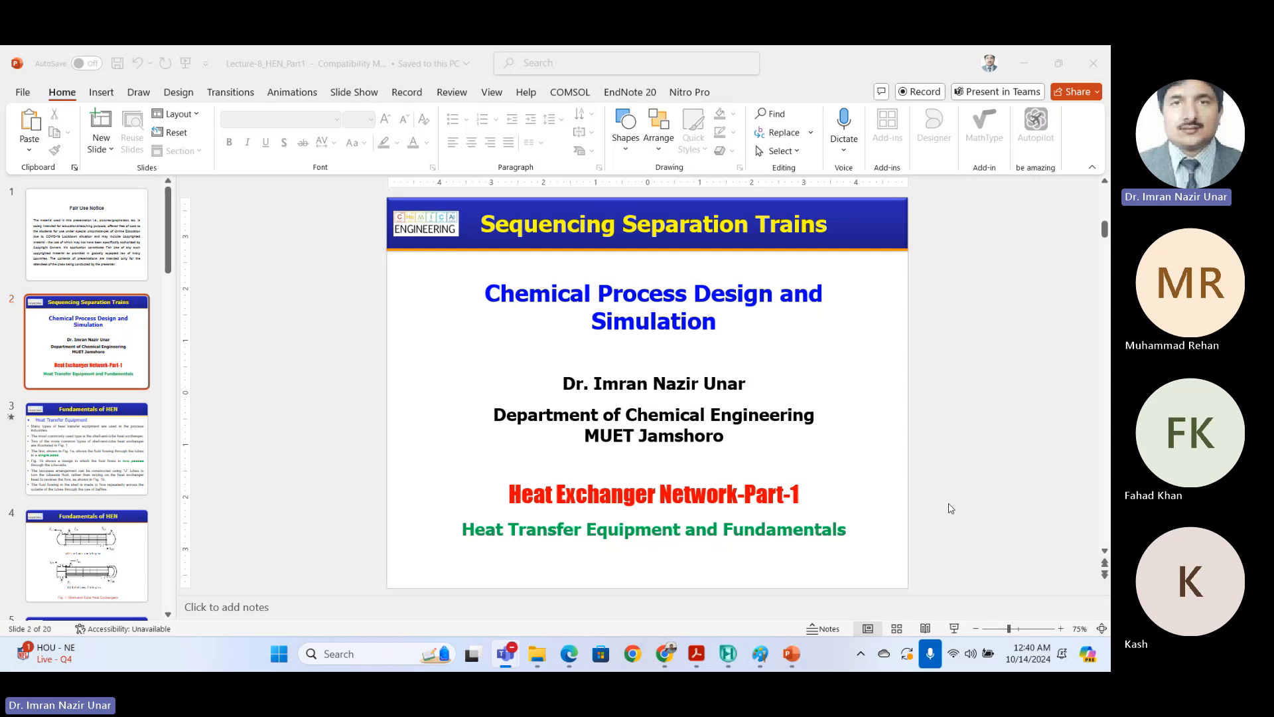
pyautogui.scroll(-2, 950, 509)
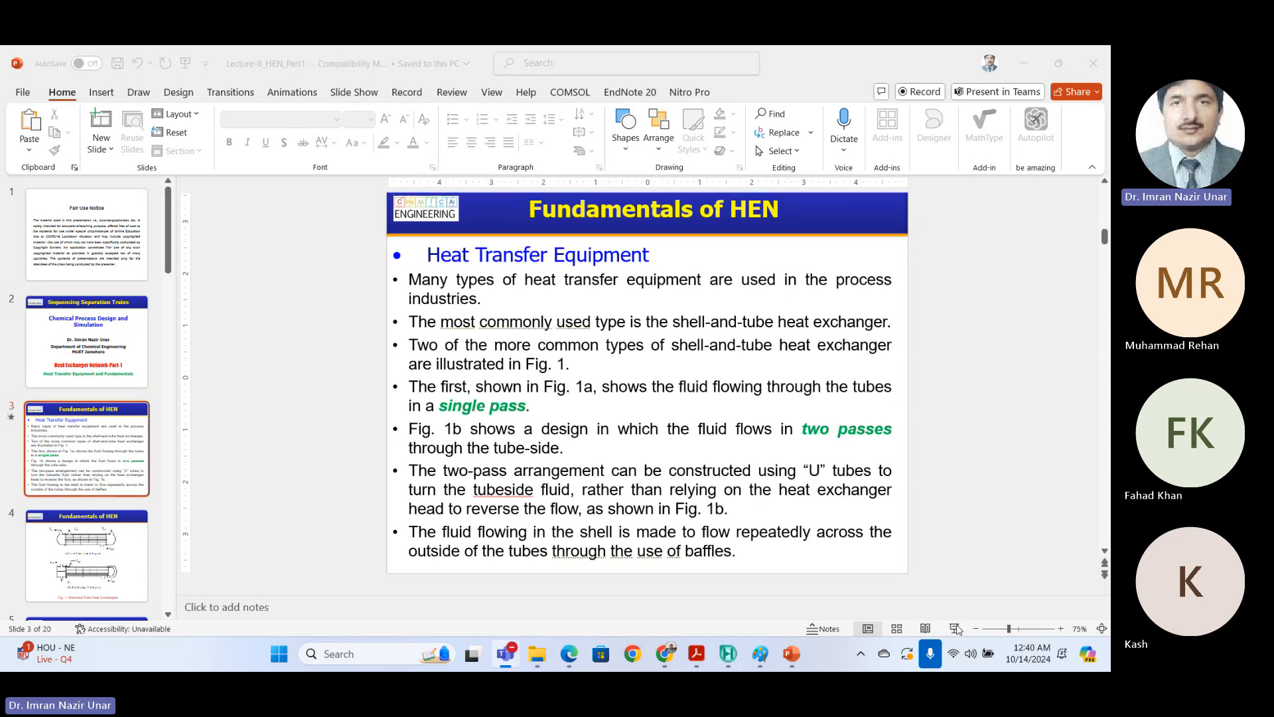
pyautogui.click(956, 628)
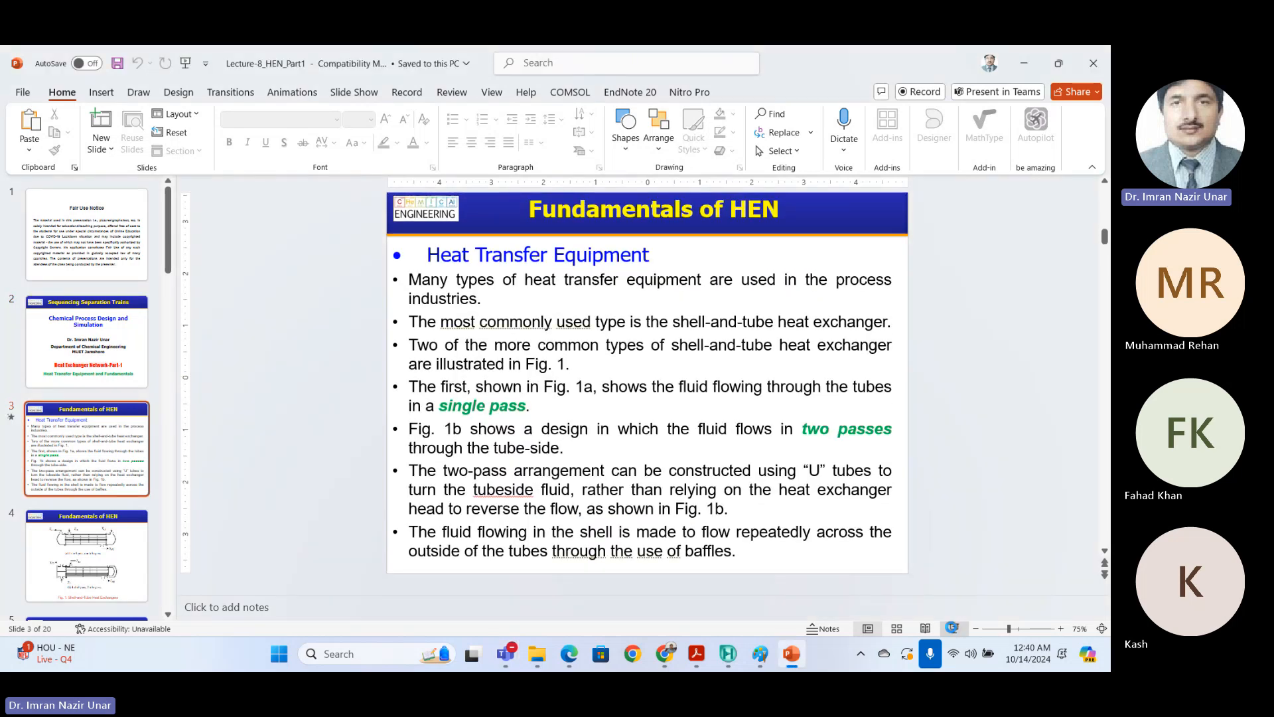
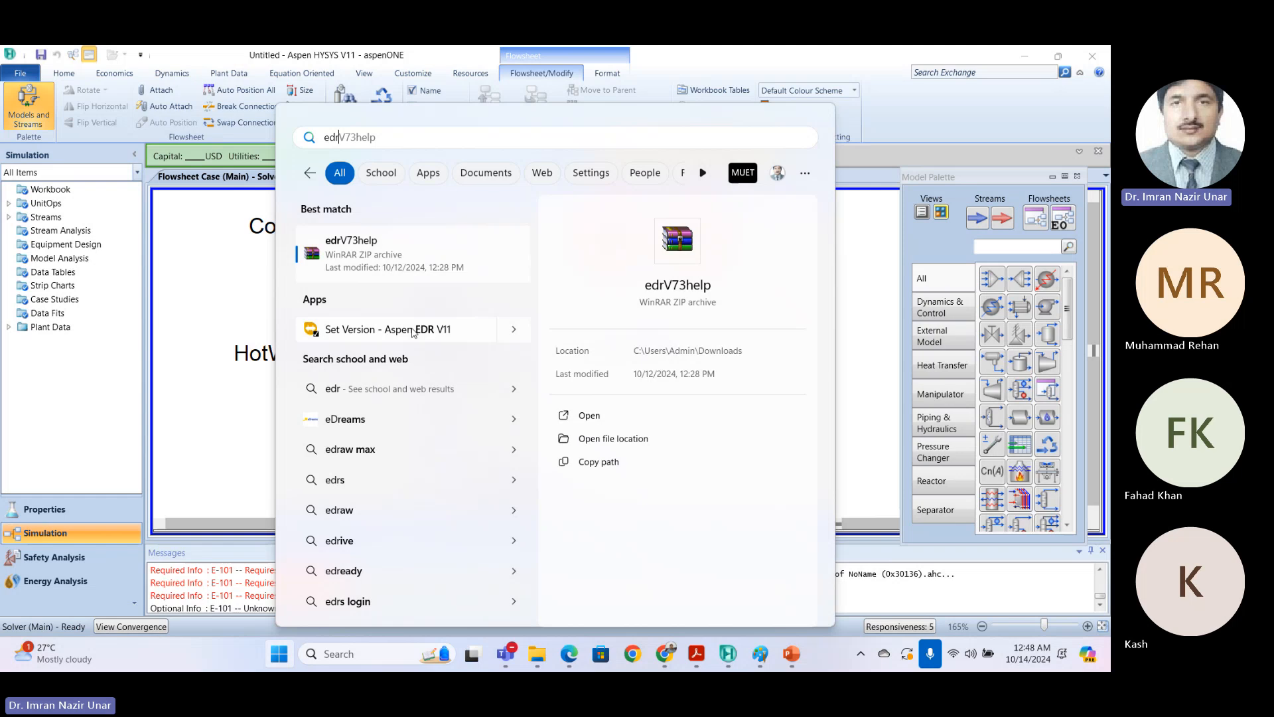
# Step: Replace the Windows search text with "exchan", launch Aspen Exchanger Design and Rating V11, and dismiss its product registration window
pyautogui.press('BackSpace')
pyautogui.press('BackSpace')
pyautogui.press('BackSpace')
pyautogui.press('BackSpace')
pyautogui.press('BackSpace')
pyautogui.press('BackSpace')
pyautogui.press('BackSpace')
pyautogui.press('BackSpace')
pyautogui.press('BackSpace')
pyautogui.press('BackSpace')
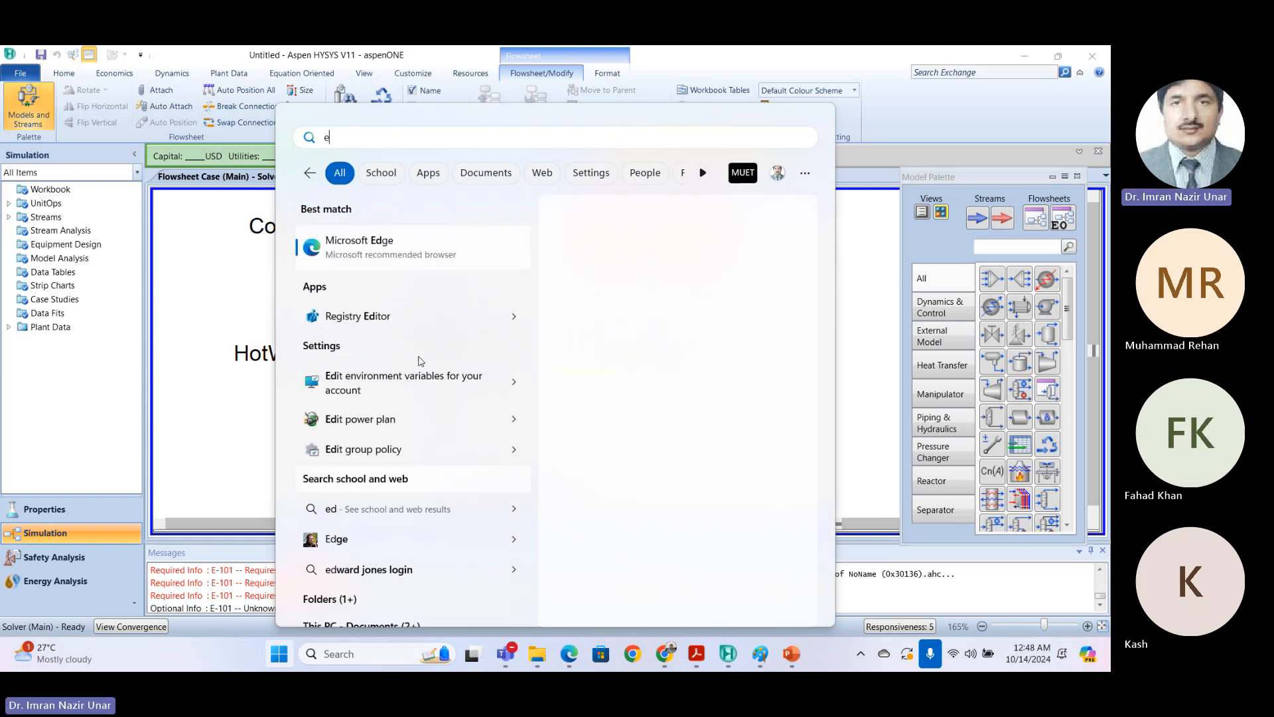
pyautogui.write('exchan')
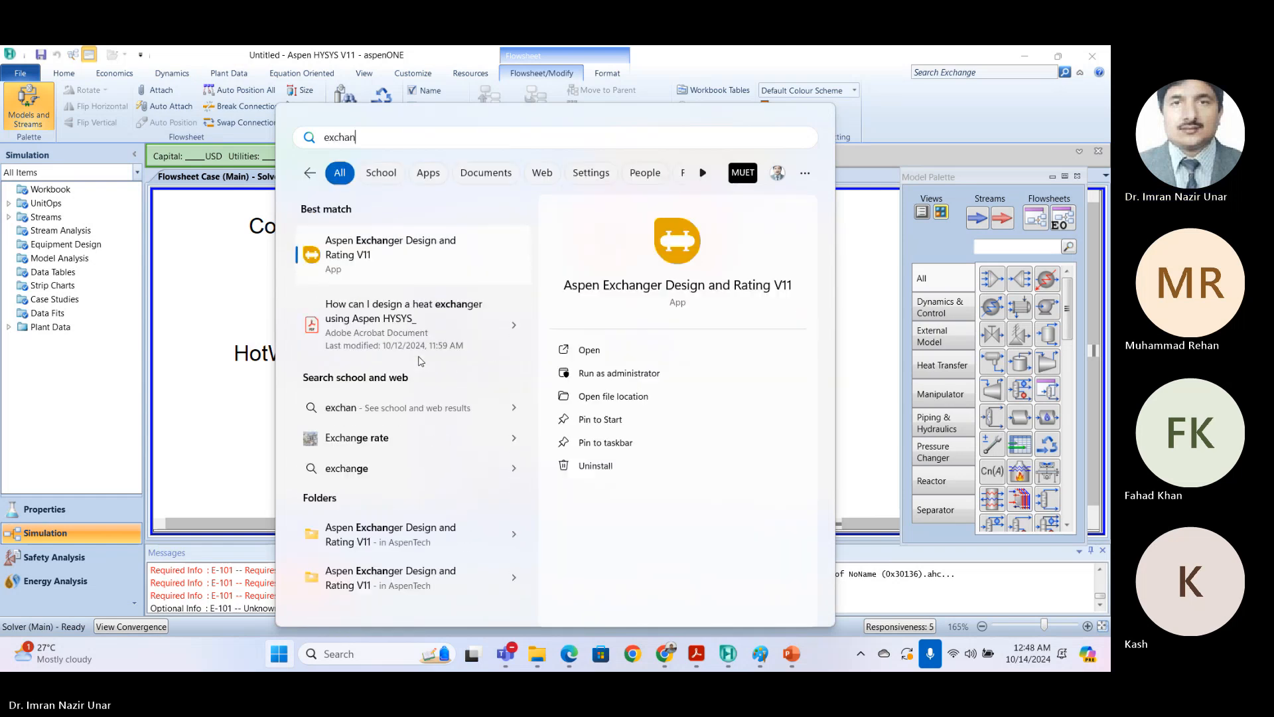
pyautogui.click(432, 254)
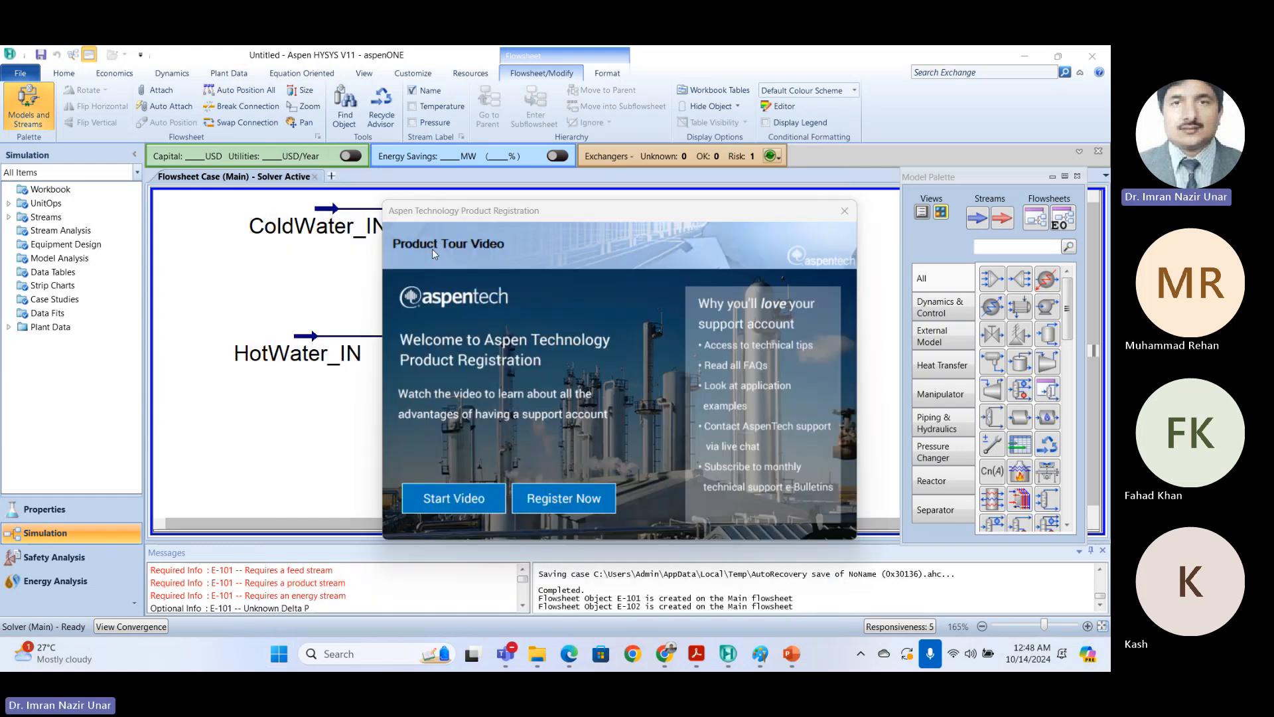
pyautogui.click(845, 210)
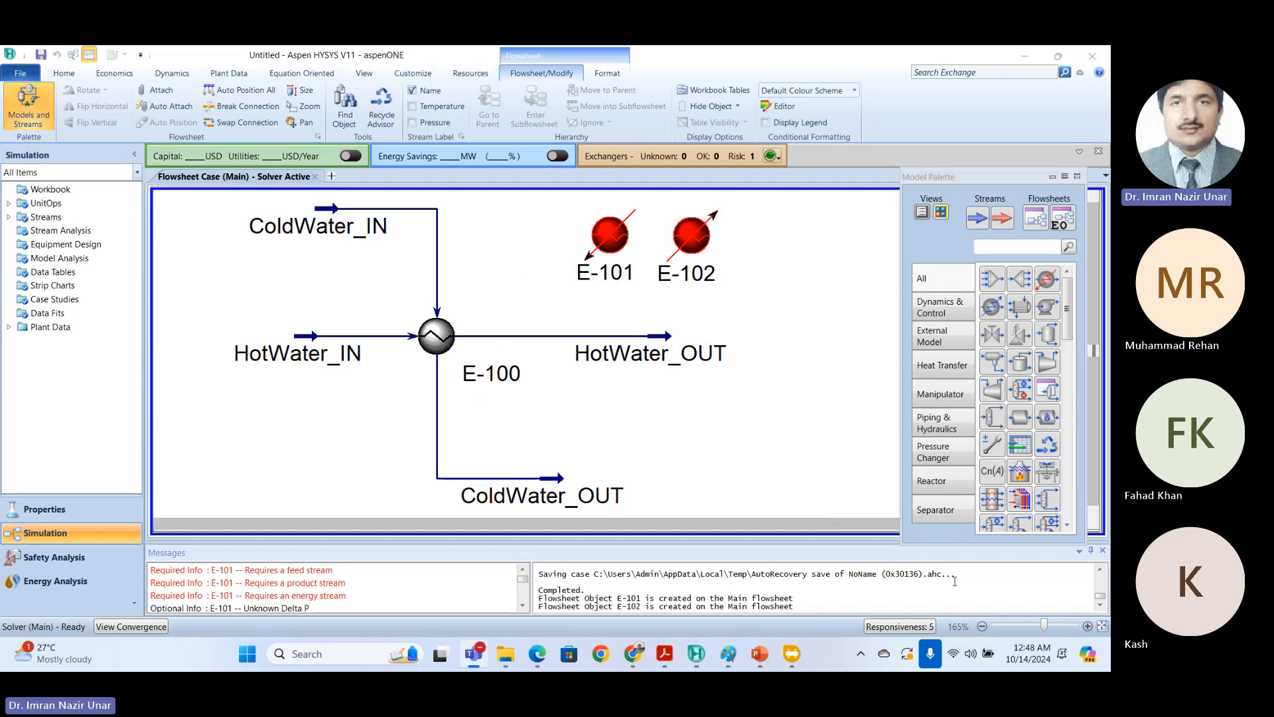
# Step: Switch to Aspen Exchanger Design and Rating, maximise it, and create a new Shell & Tube model
pyautogui.click(795, 657)
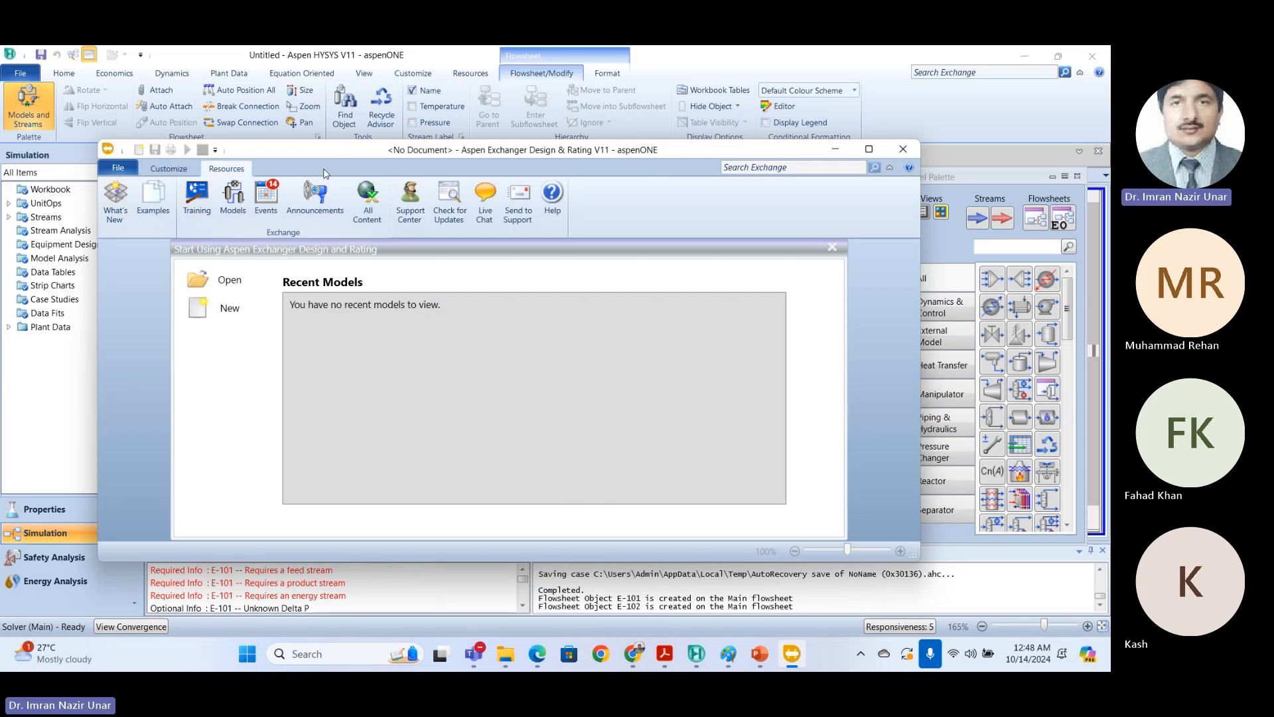
pyautogui.doubleClick(351, 150)
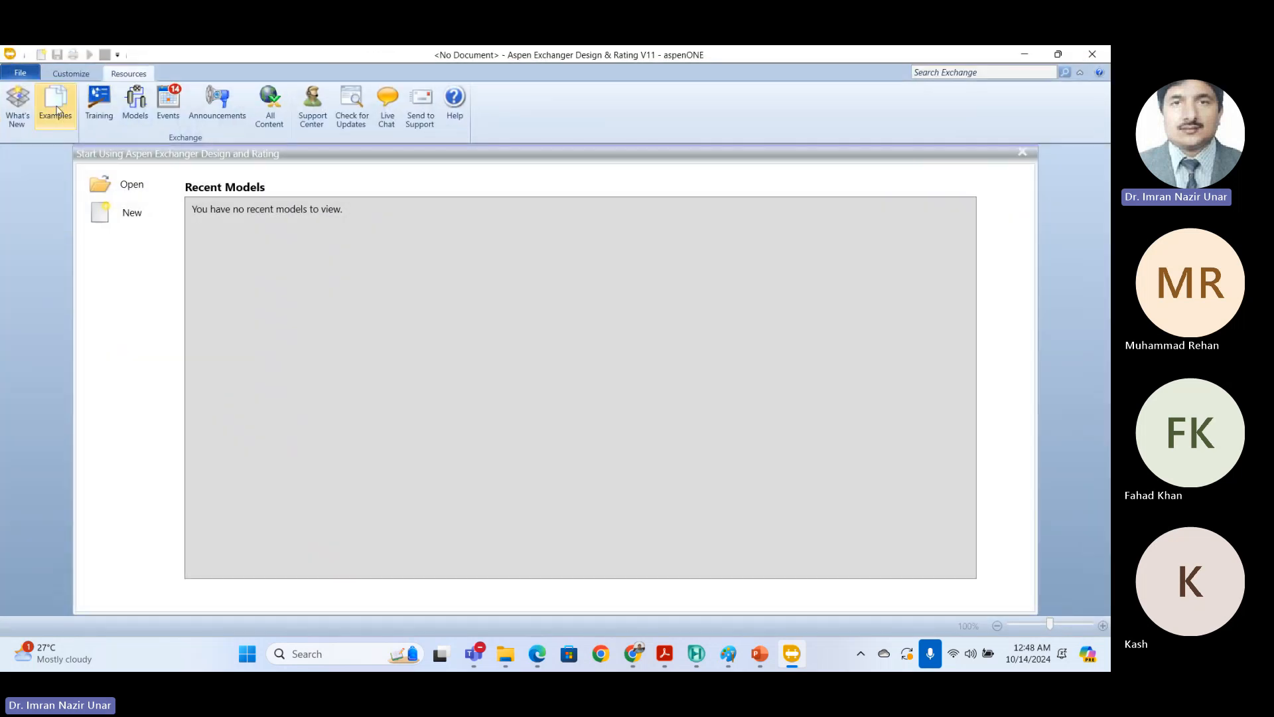
pyautogui.click(791, 649)
pyautogui.click(791, 649)
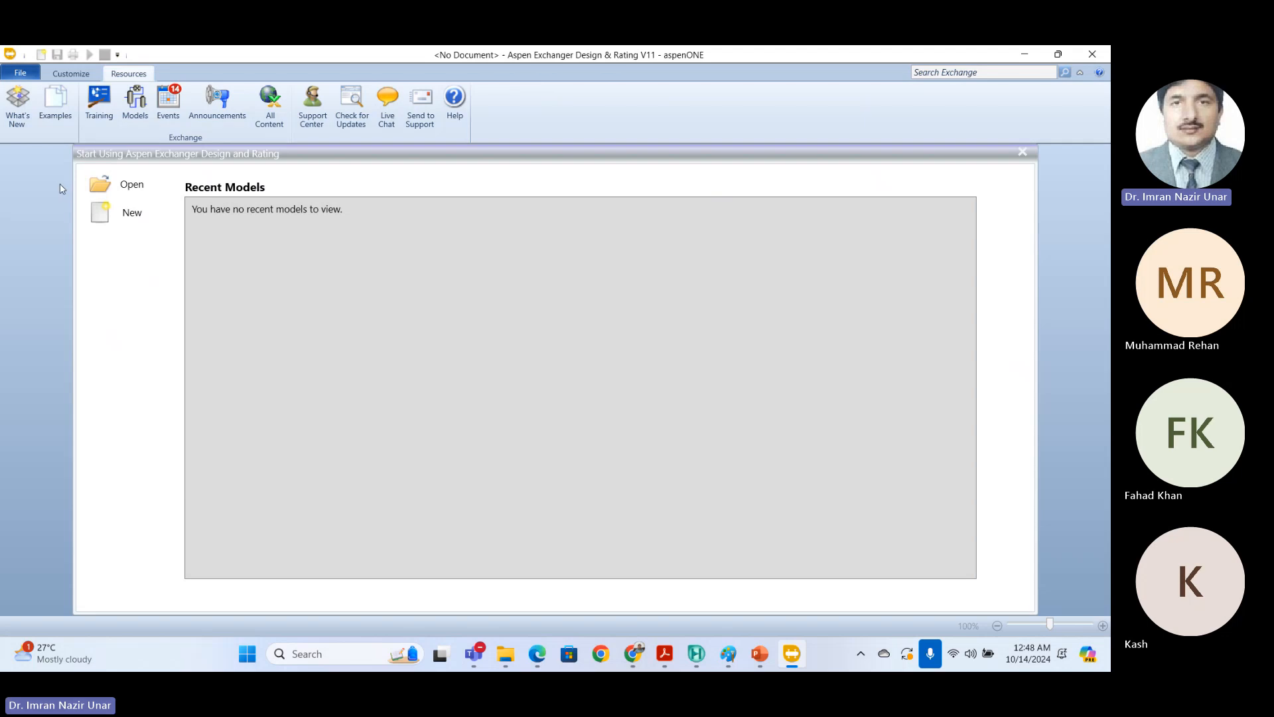
pyautogui.click(131, 219)
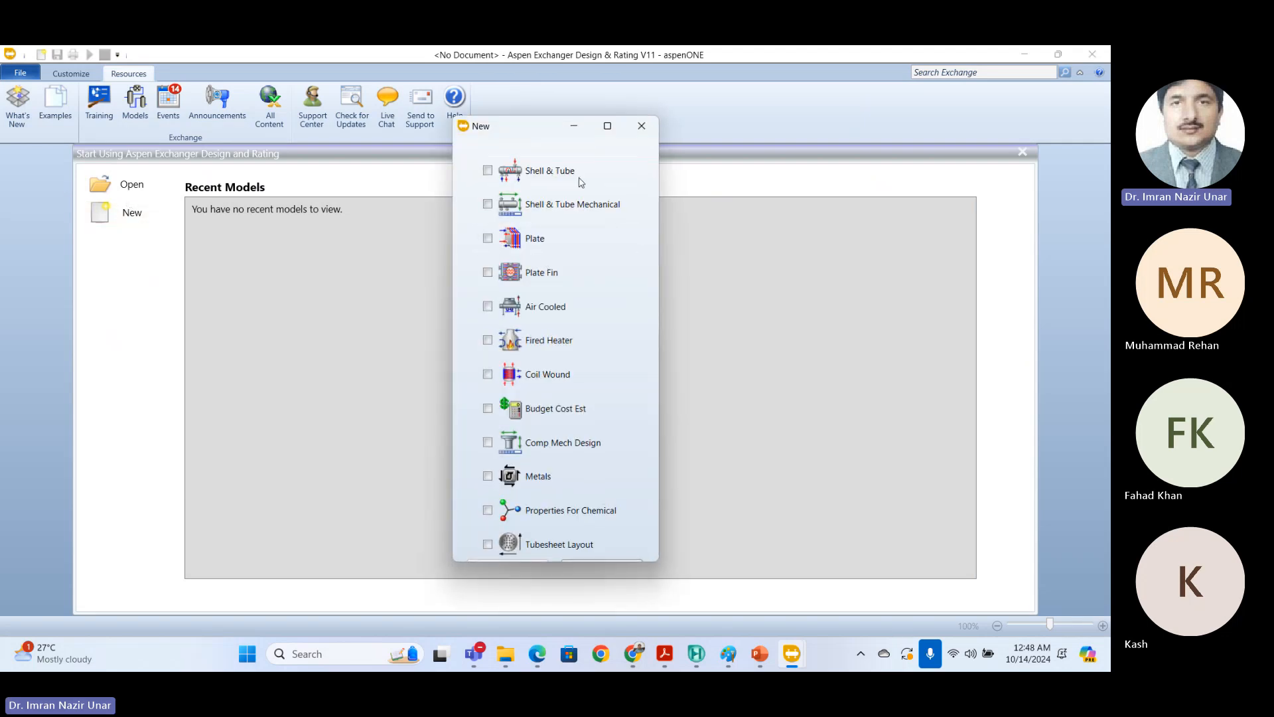
pyautogui.click(488, 171)
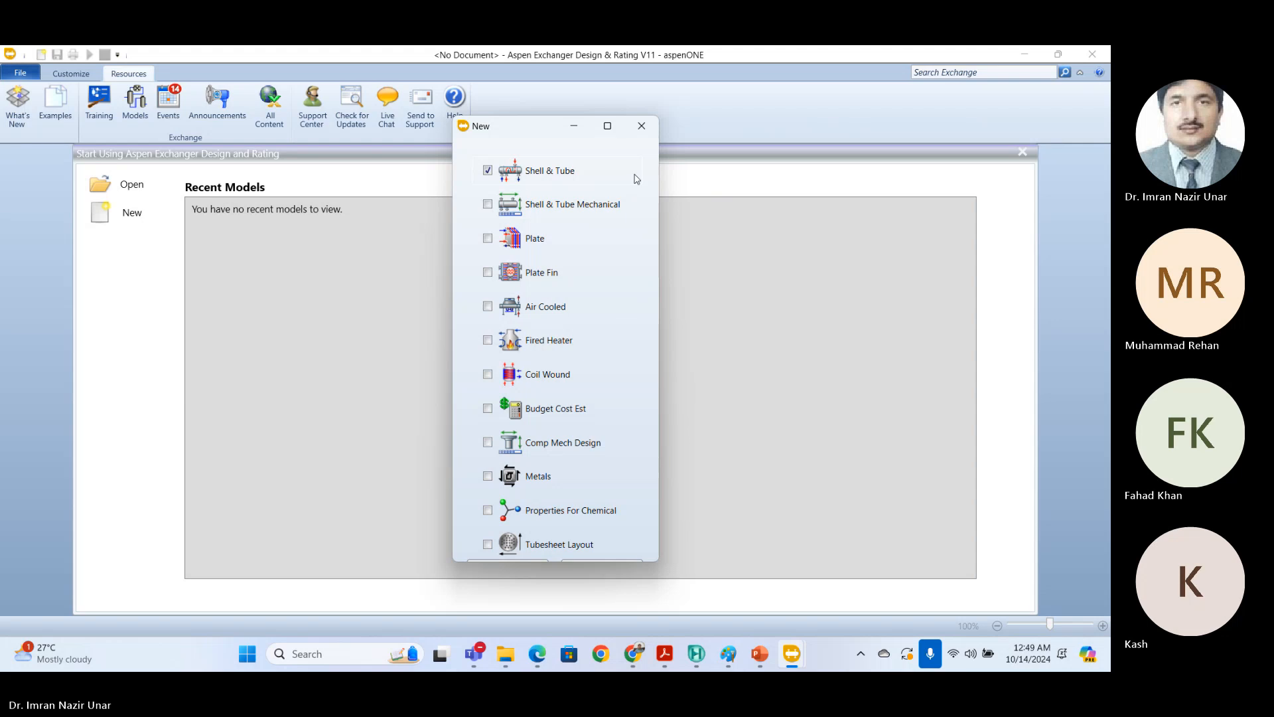
pyautogui.moveTo(584, 562); pyautogui.dragTo(551, 615)
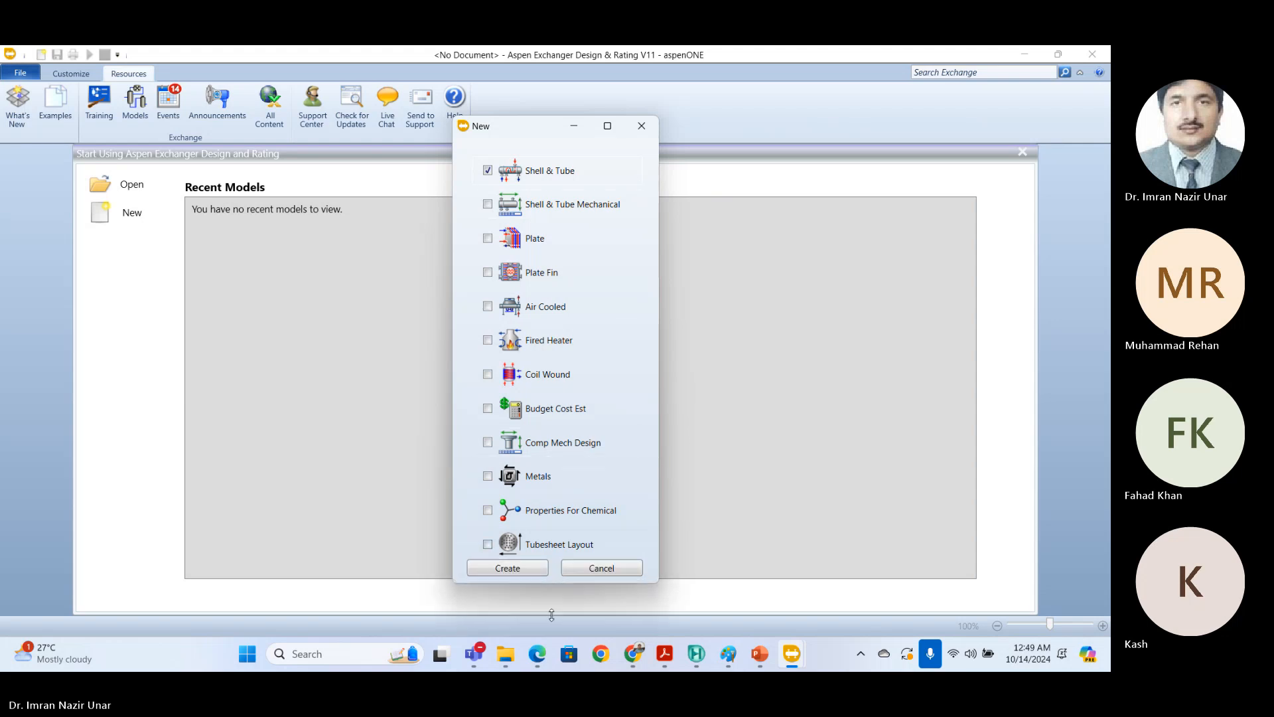
pyautogui.click(506, 571)
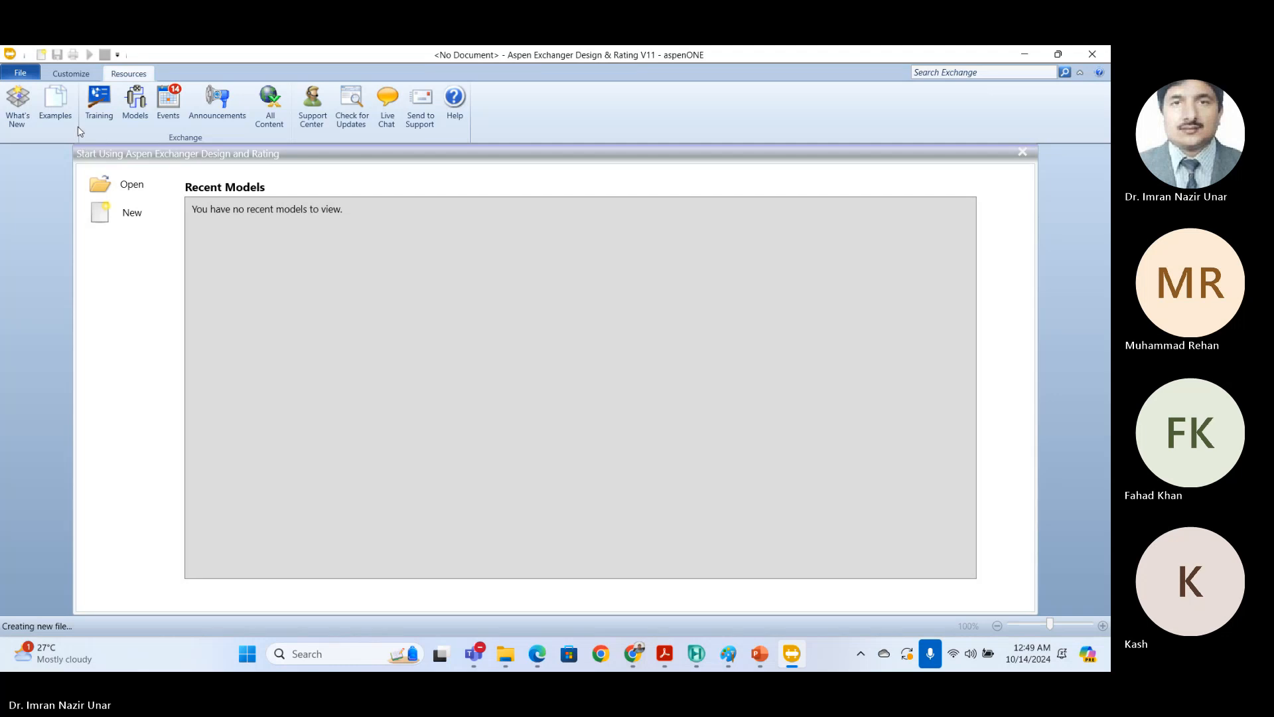
pyautogui.click(121, 214)
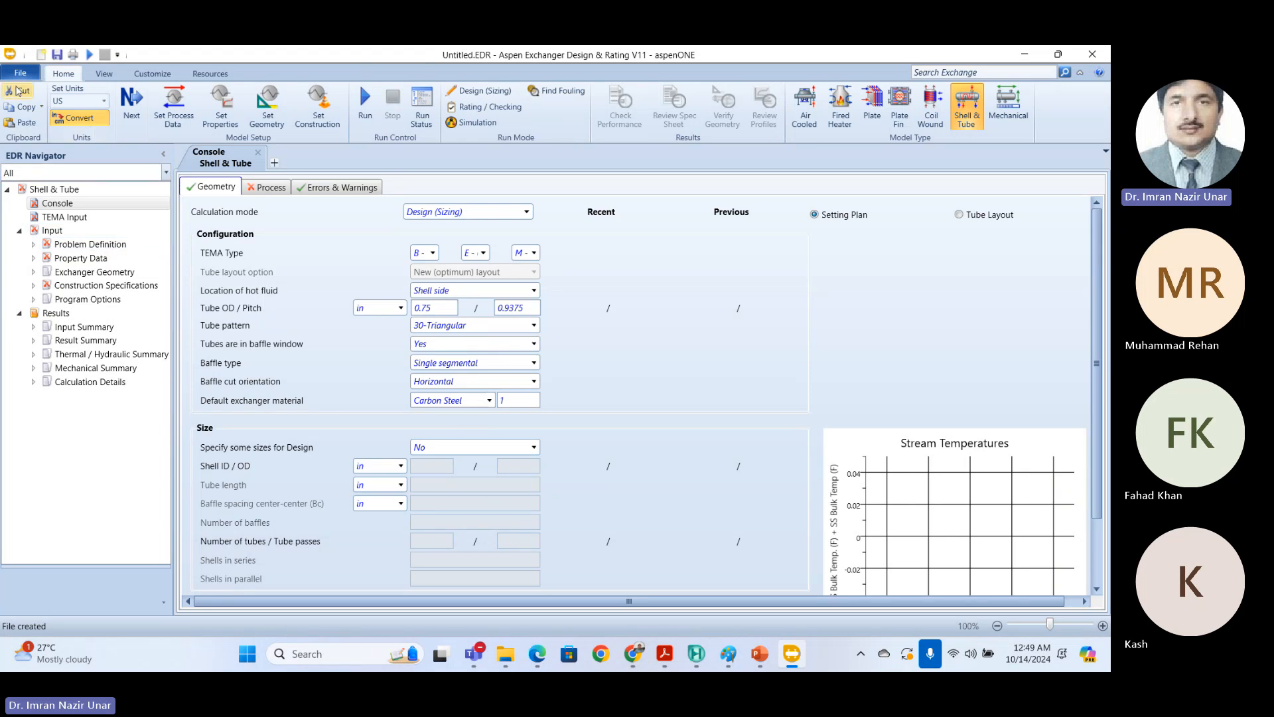
# Step: Try to import an Aspen HYSYS V11 case, browsing the folders on drive WORKS (D:) before cancelling the file selection
pyautogui.click(11, 75)
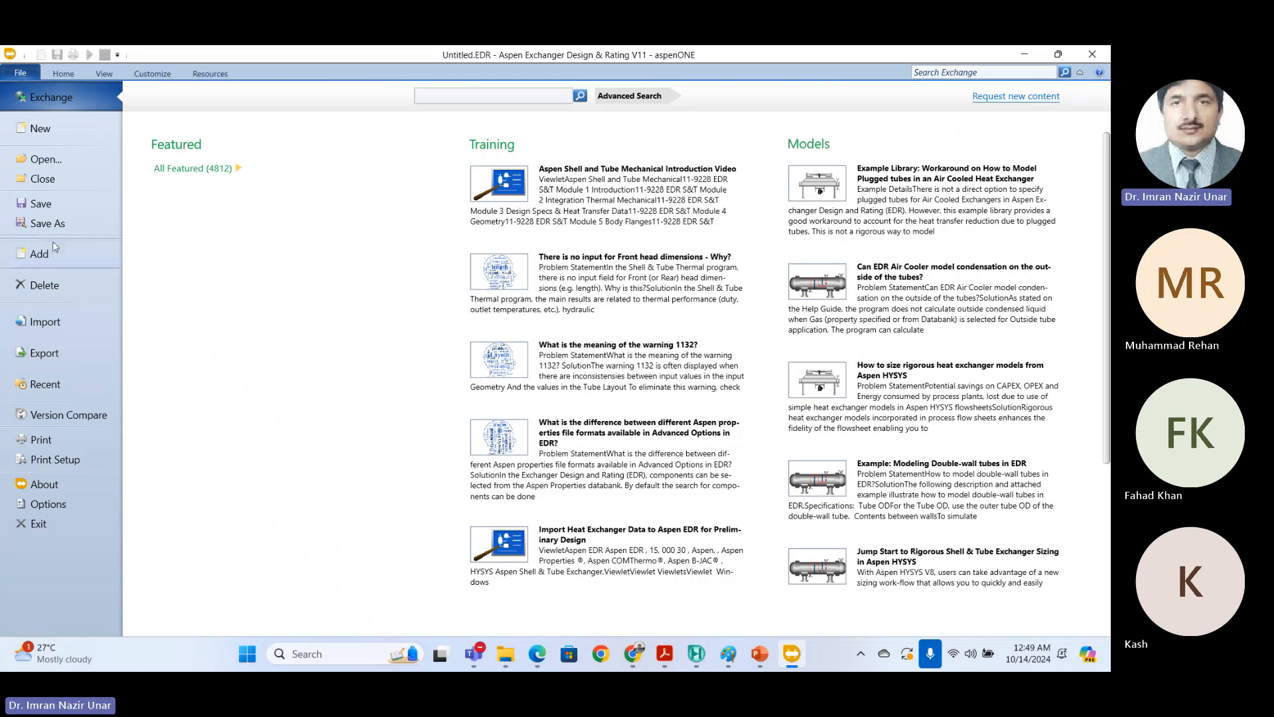
pyautogui.click(58, 321)
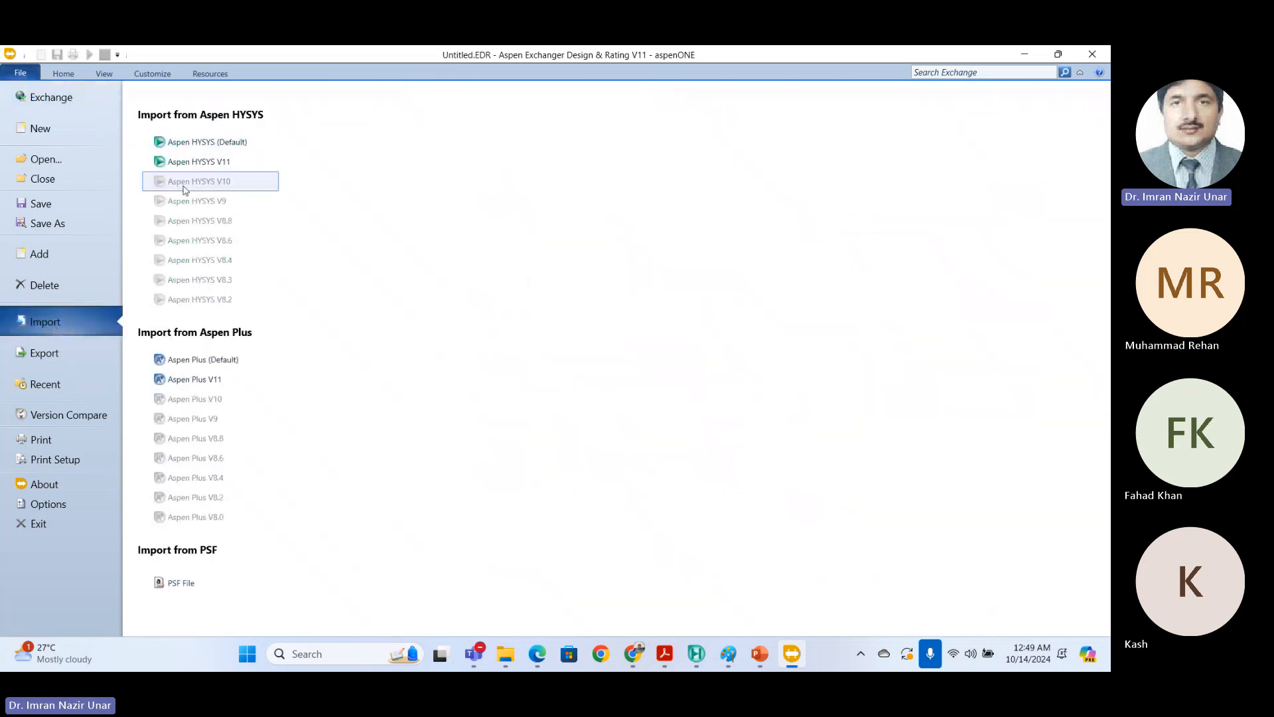
pyautogui.click(235, 171)
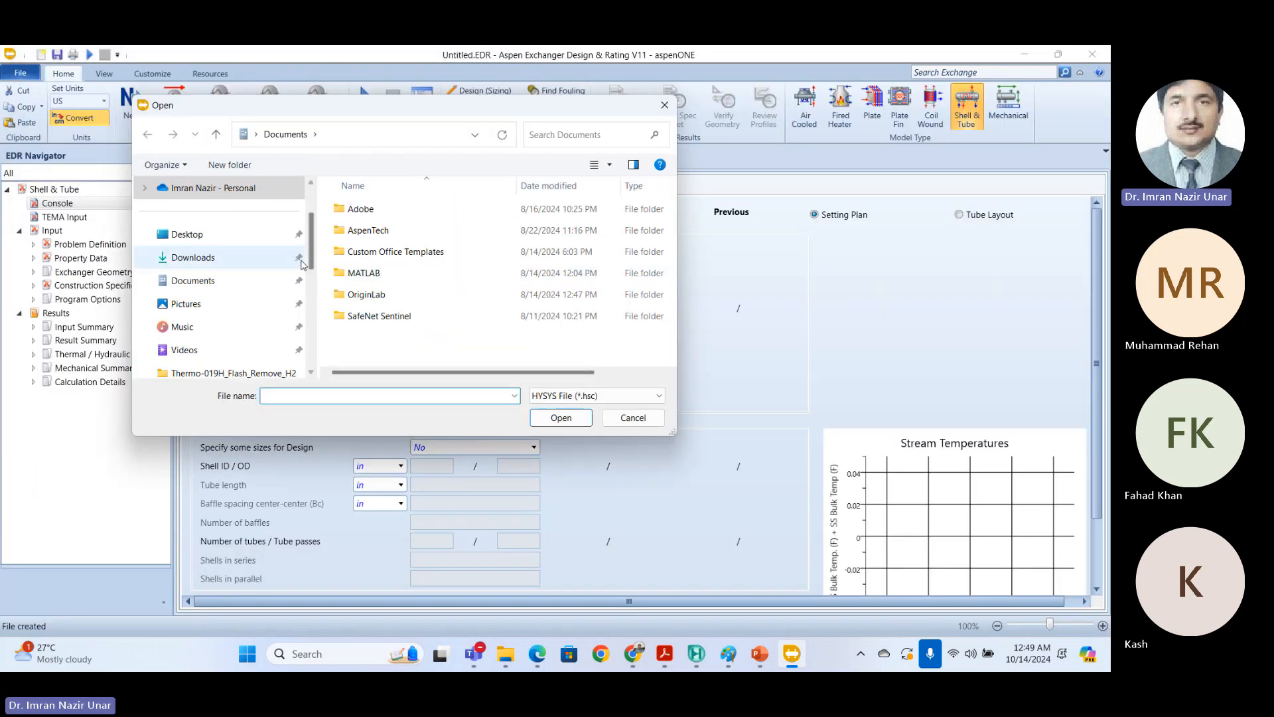
pyautogui.moveTo(308, 236); pyautogui.dragTo(307, 323)
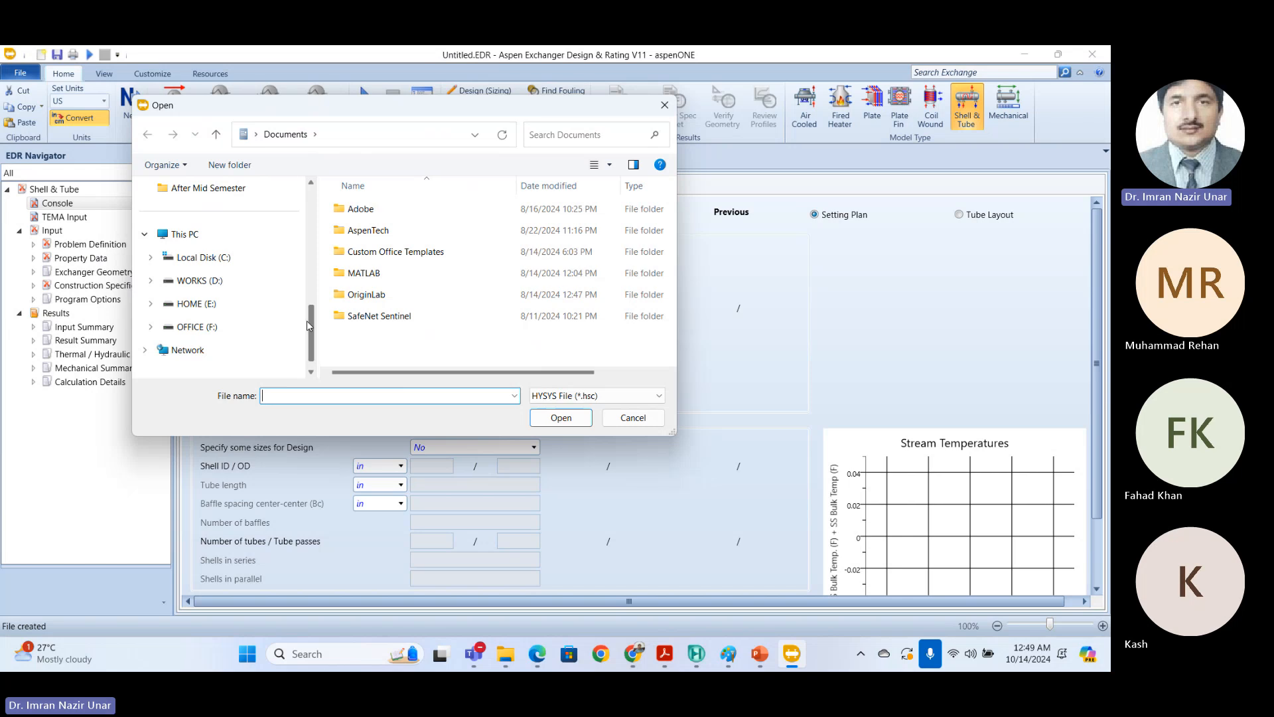
pyautogui.click(227, 283)
pyautogui.click(441, 292)
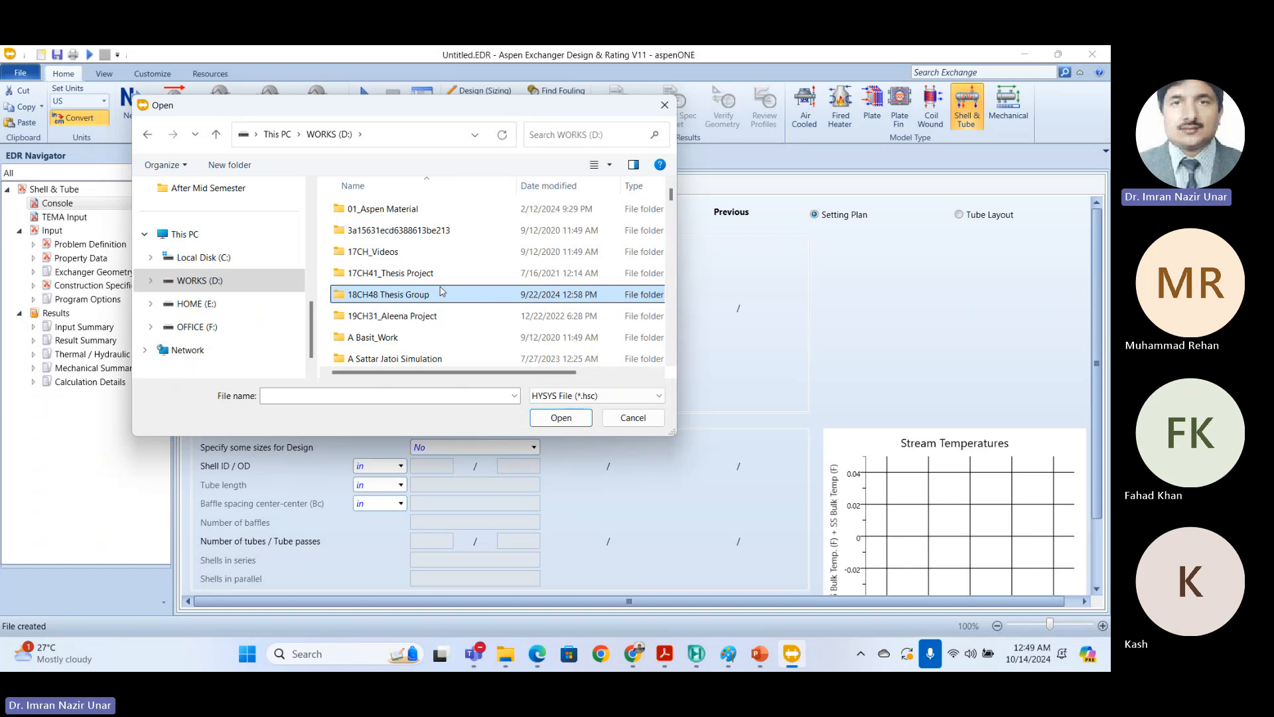
pyautogui.write('farh')
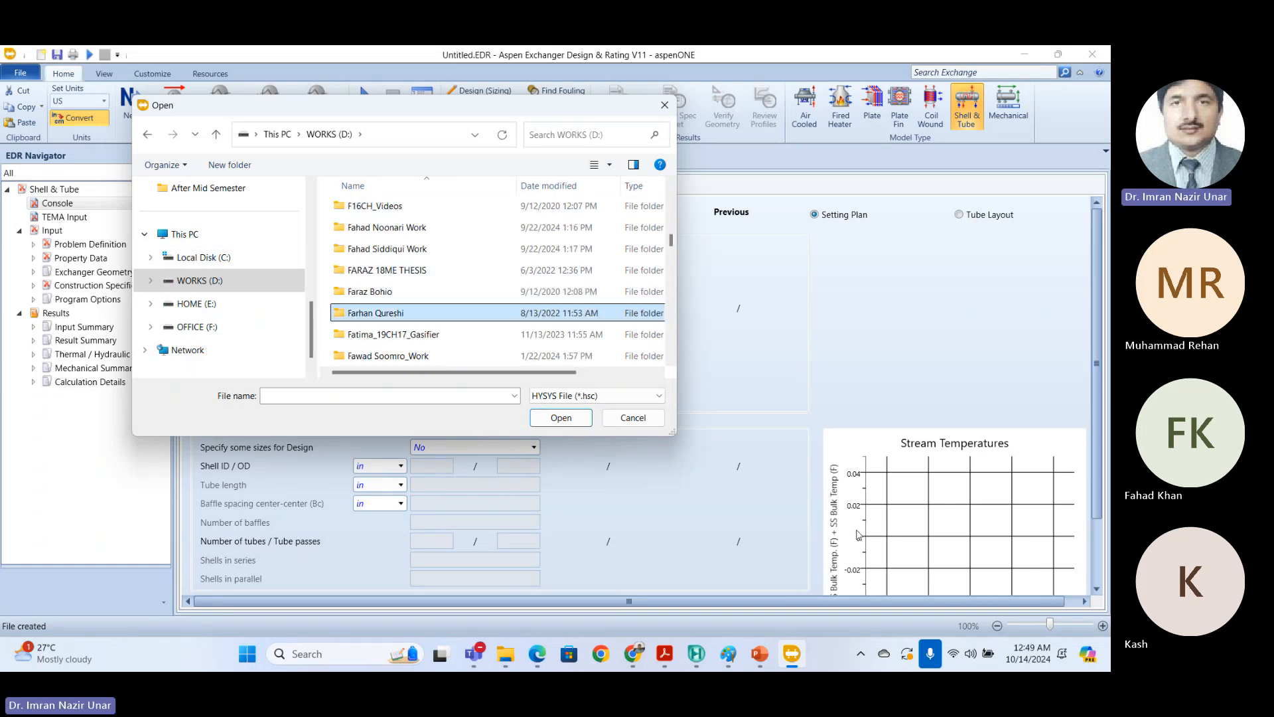
pyautogui.click(633, 417)
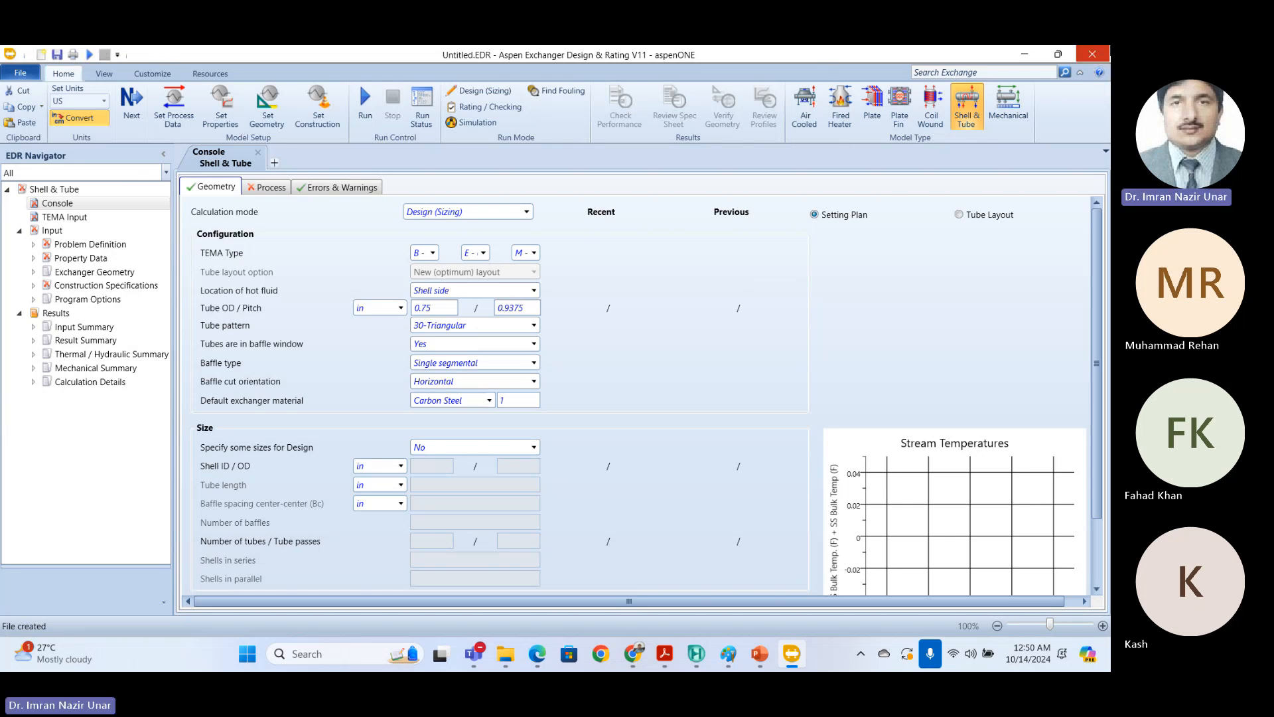
# Step: Close Aspen Exchanger Design and Rating without saving the untitled Shell & Tube model
pyautogui.click(1091, 53)
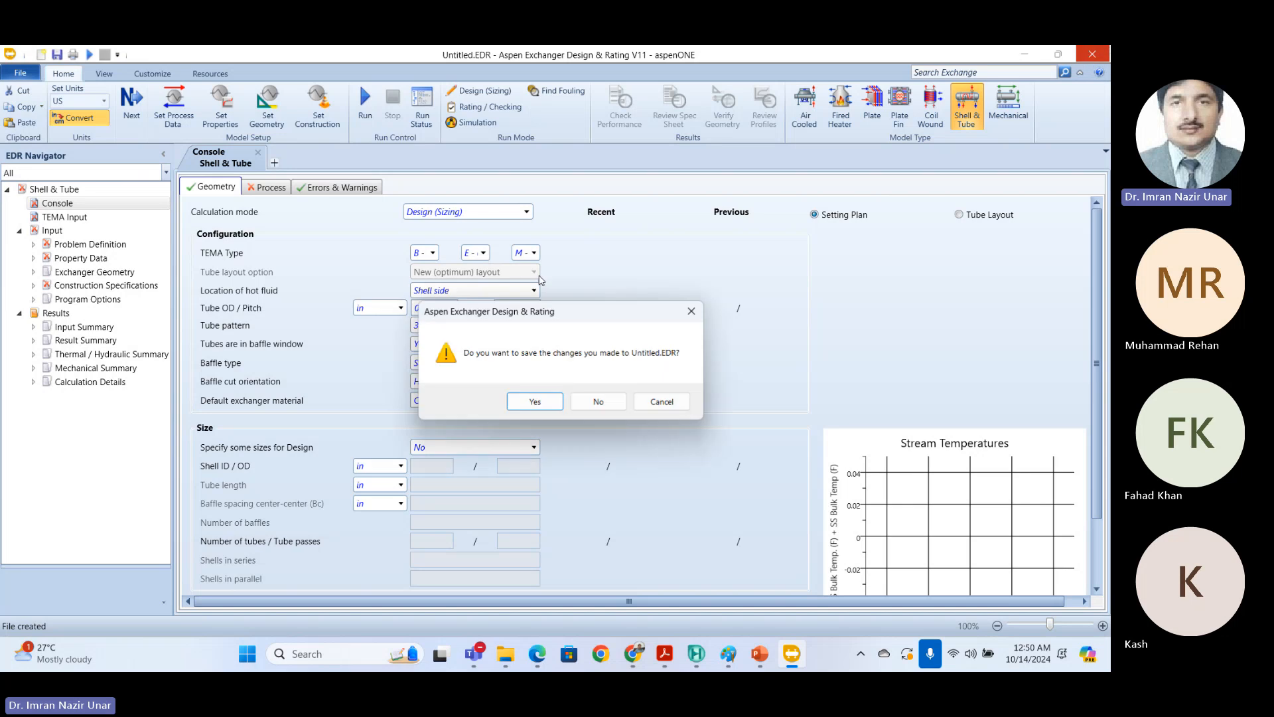
pyautogui.click(591, 404)
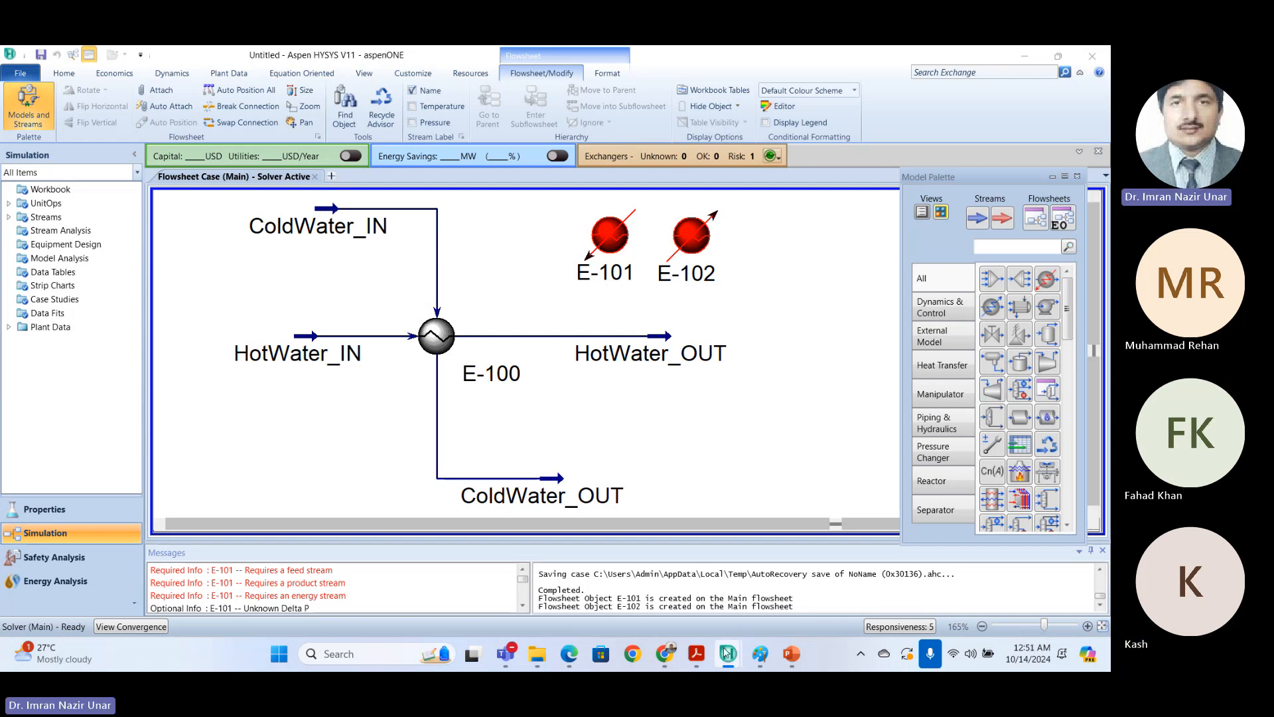
# Step: In the HYSYS Properties environment, search the pure components of Component List - 1 for methanol and clear the search
pyautogui.click(70, 508)
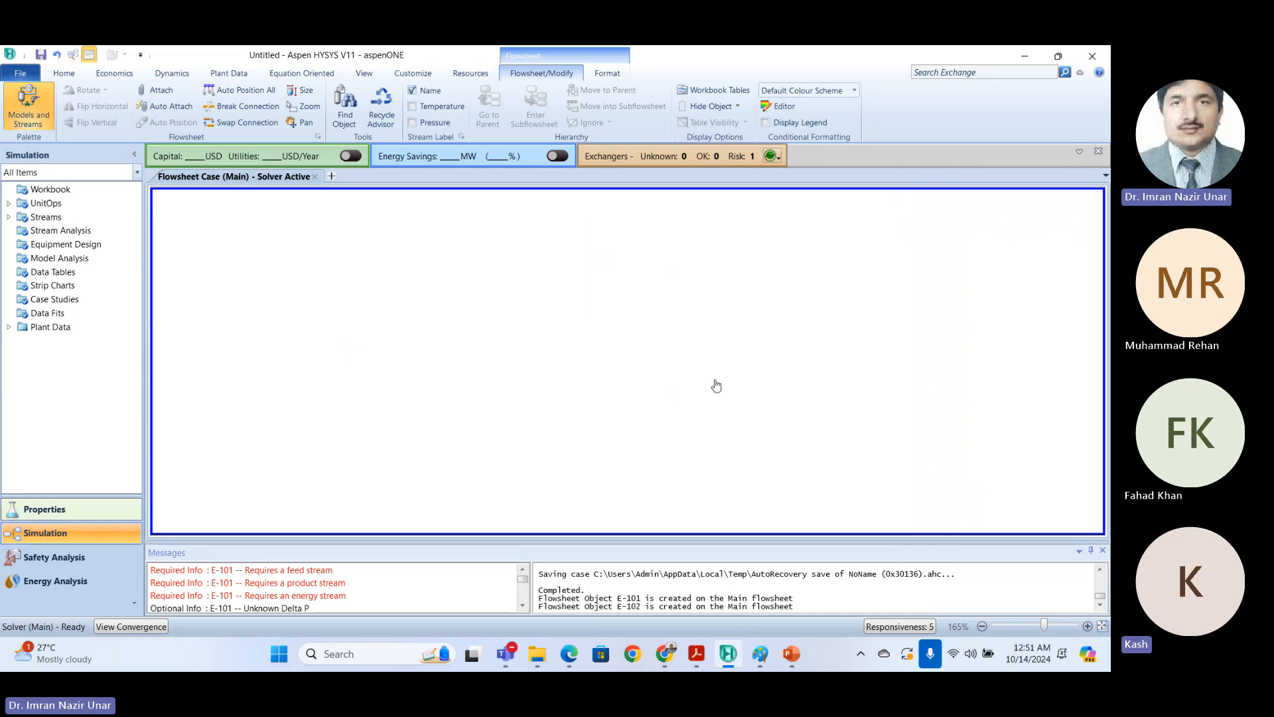
pyautogui.doubleClick(73, 203)
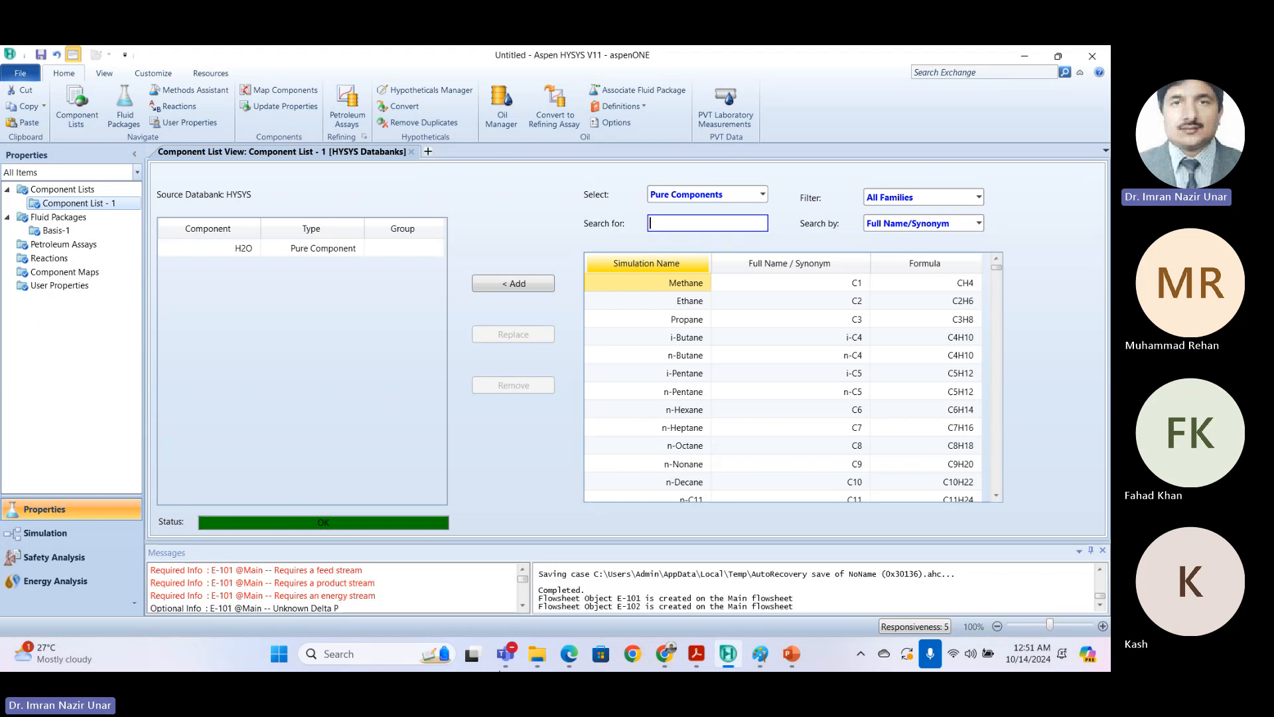
pyautogui.write('methan')
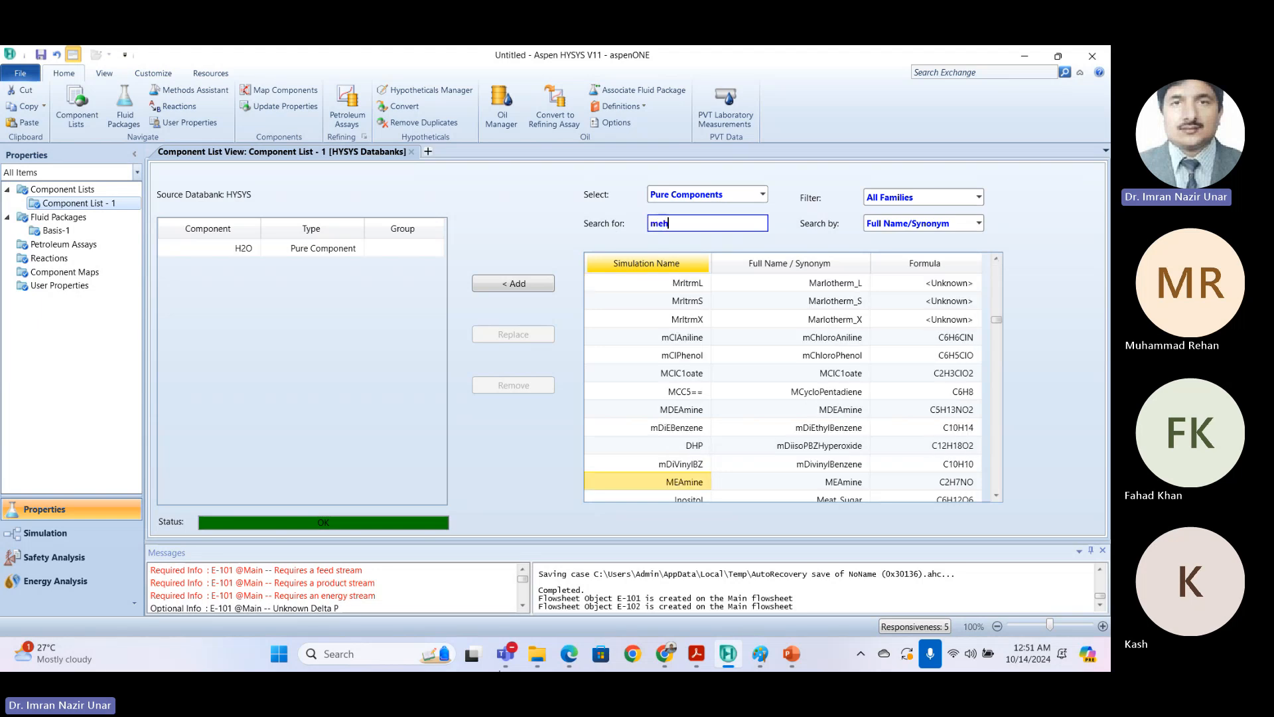
pyautogui.write('ol')
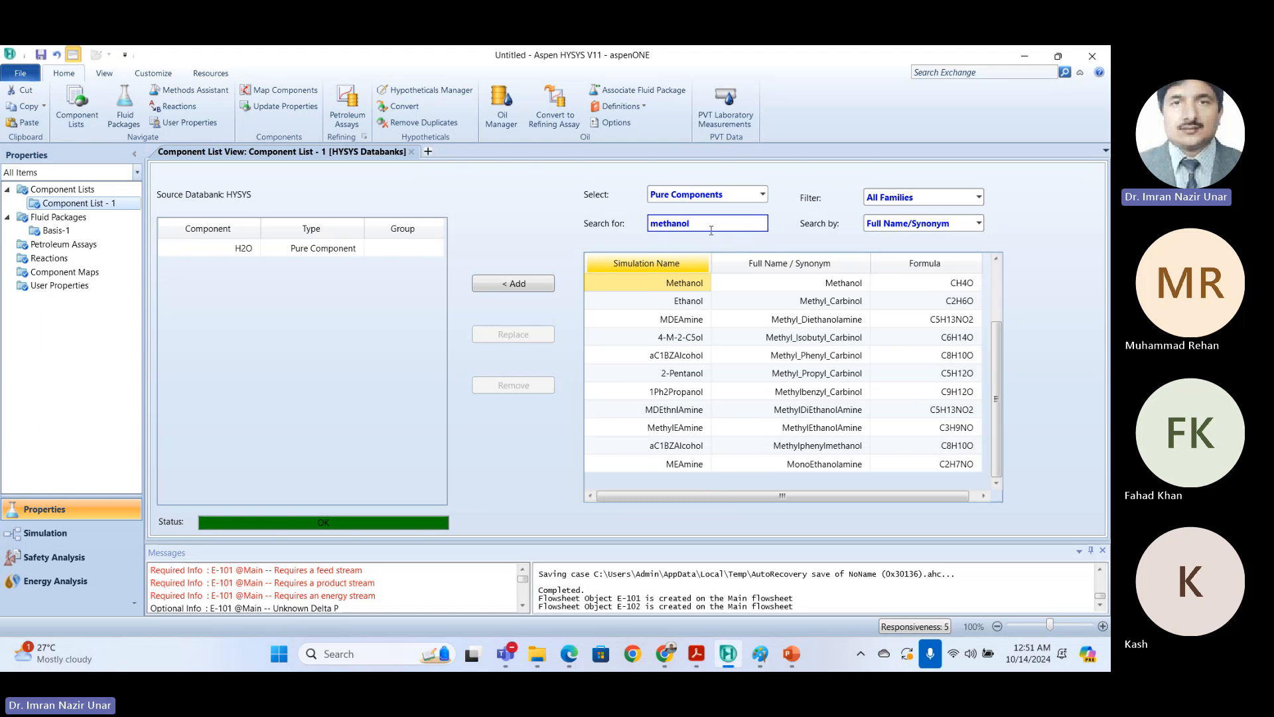
pyautogui.moveTo(710, 225); pyautogui.dragTo(210, 156)
pyautogui.press('BackSpace')
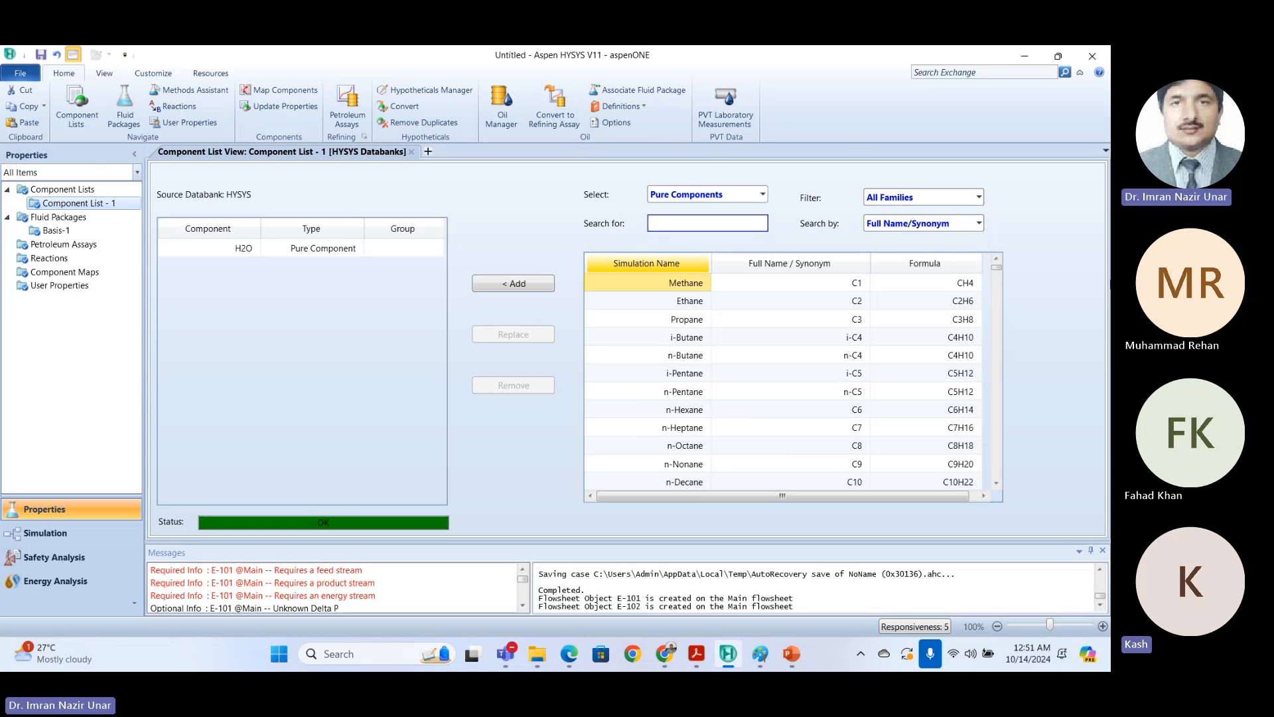
# Step: Search by Simulation Name for "ethlene" and add the Ethylene entry with synonym Ethene to Component List - 1
pyautogui.click(919, 223)
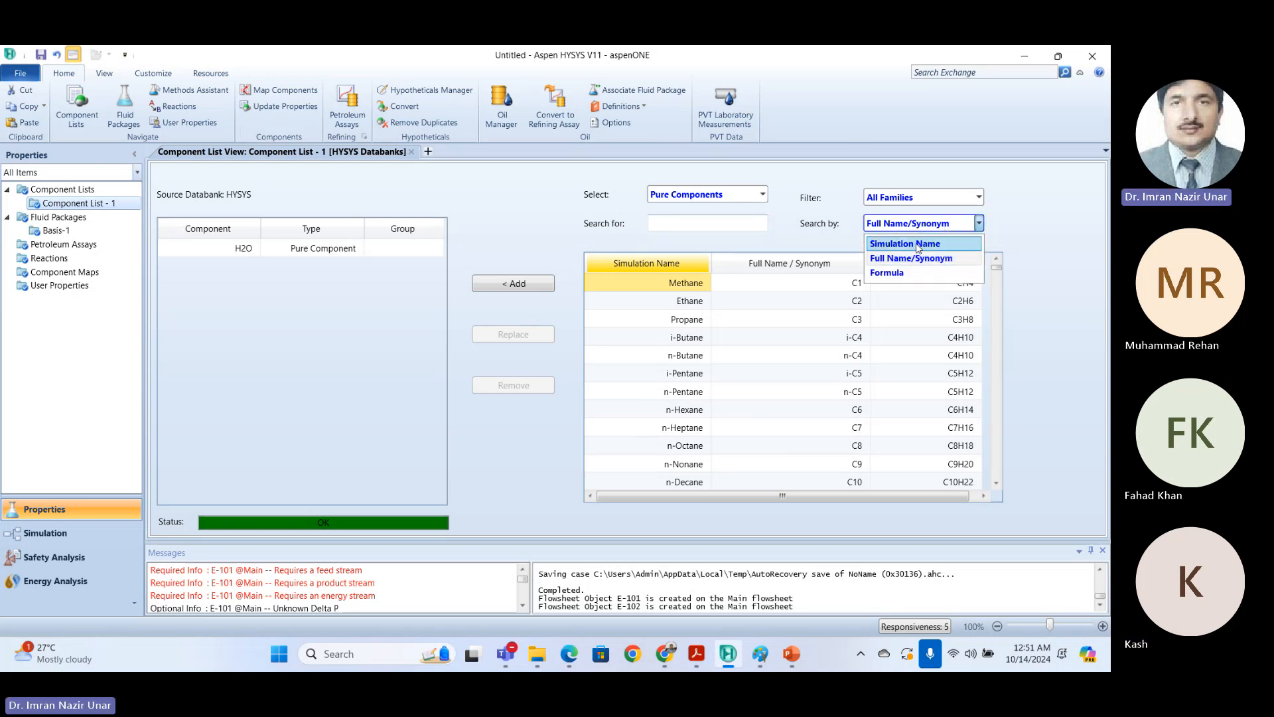
pyautogui.click(917, 244)
pyautogui.click(733, 223)
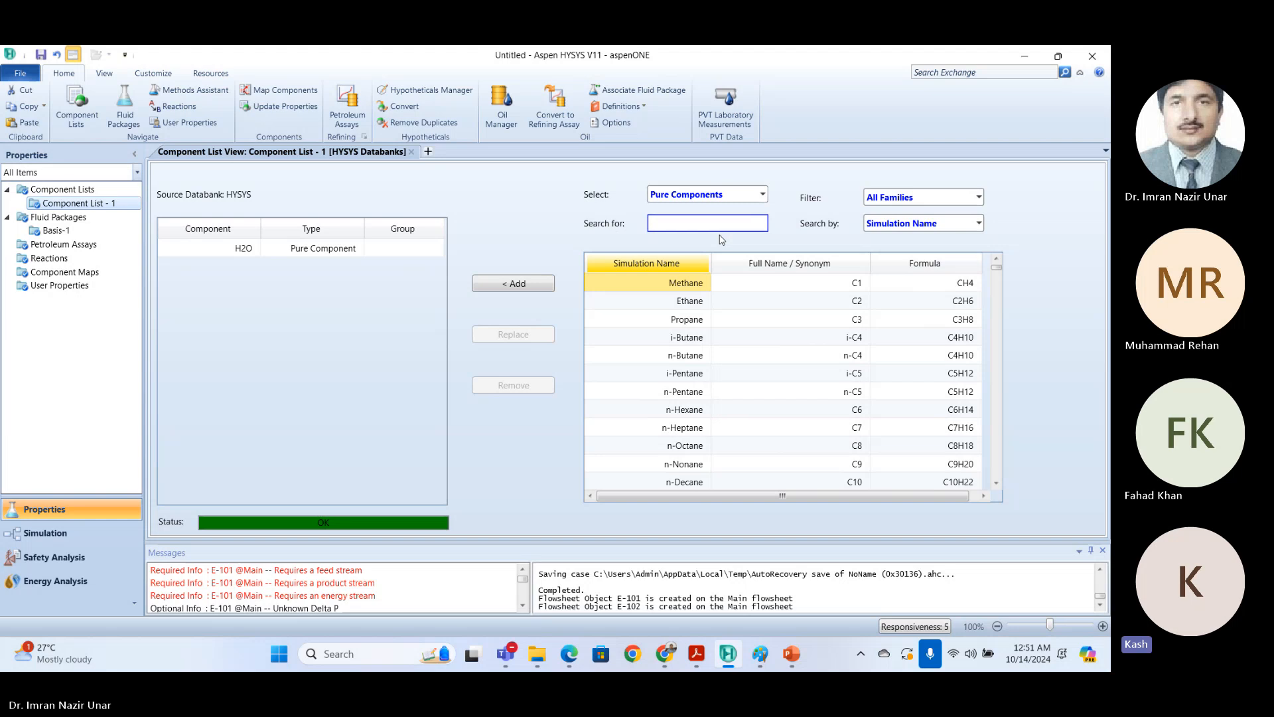
pyautogui.write('ethe')
pyautogui.write('ln')
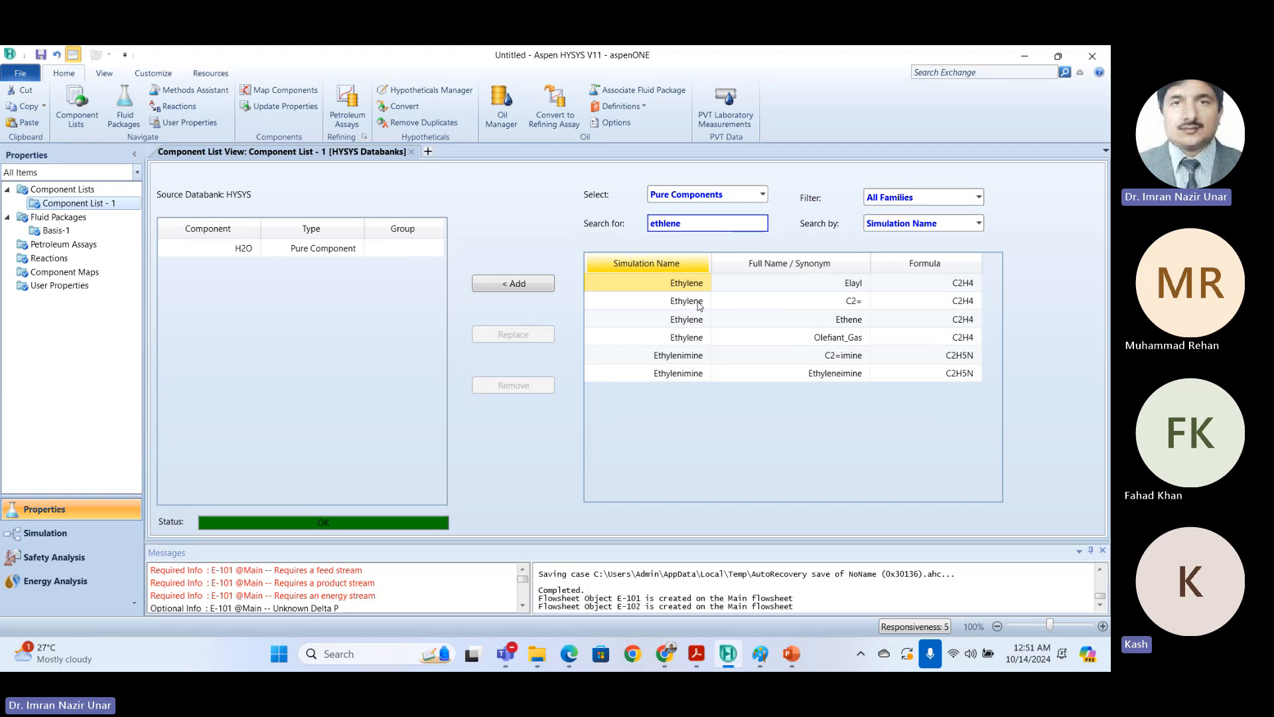
pyautogui.click(698, 302)
pyautogui.click(675, 281)
pyautogui.click(672, 319)
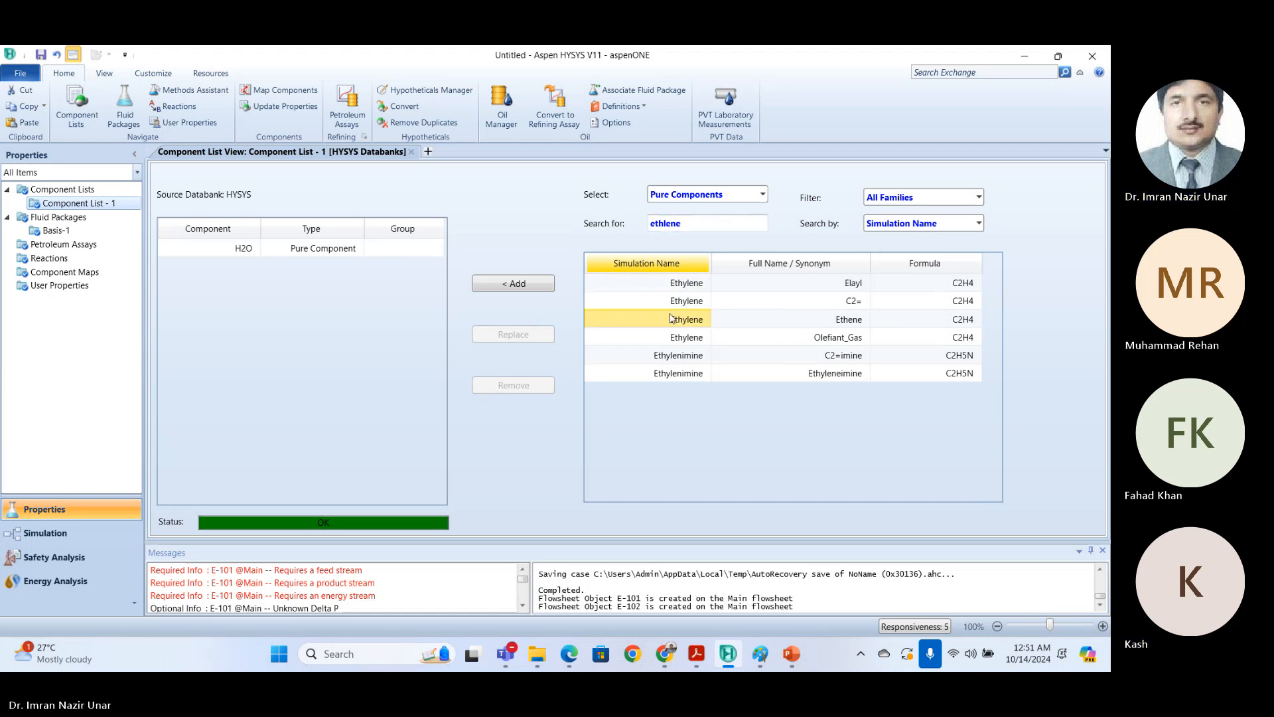
pyautogui.click(511, 284)
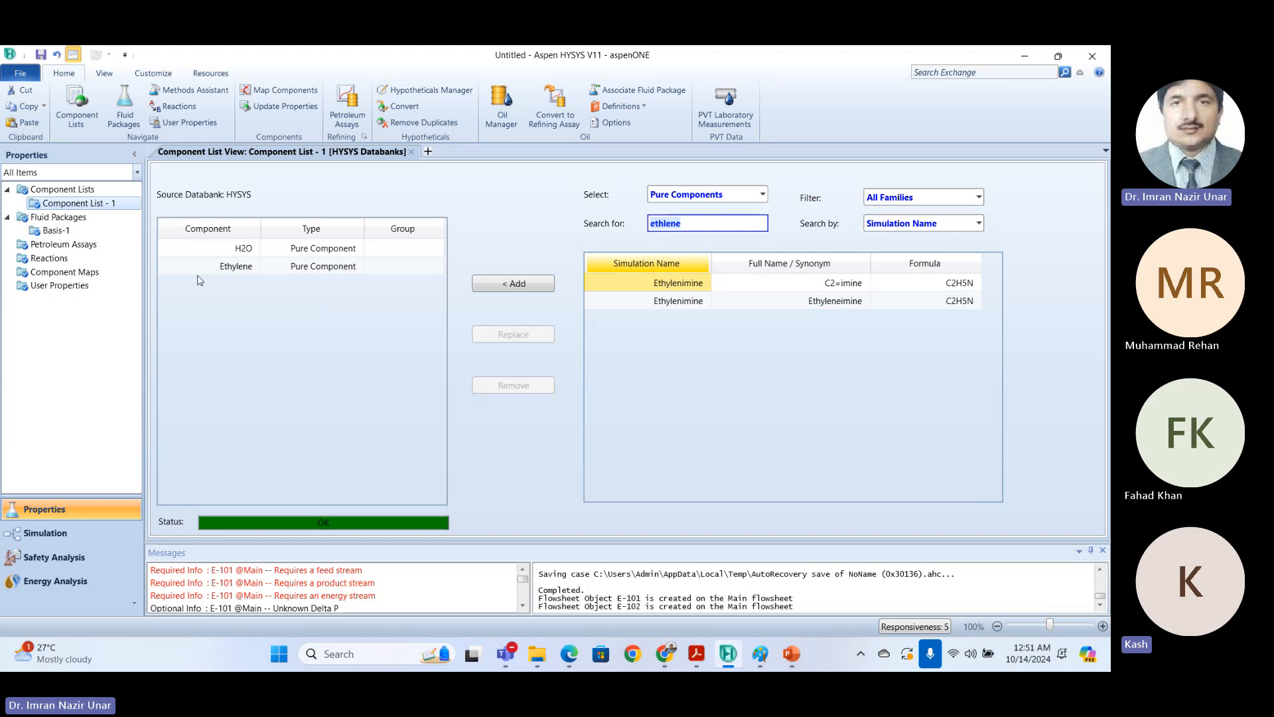
# Step: Examine the identification and critical properties of the Ethylene component and close its property view
pyautogui.click(222, 269)
pyautogui.doubleClick(221, 269)
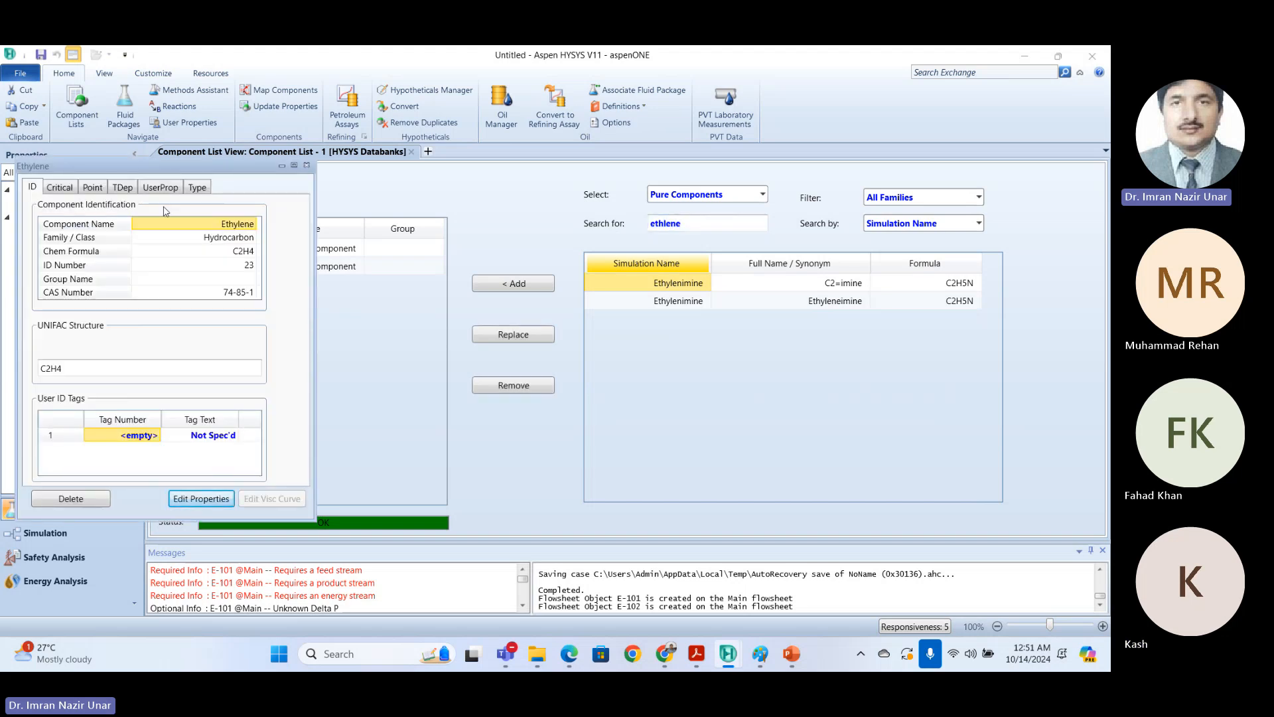
pyautogui.click(67, 190)
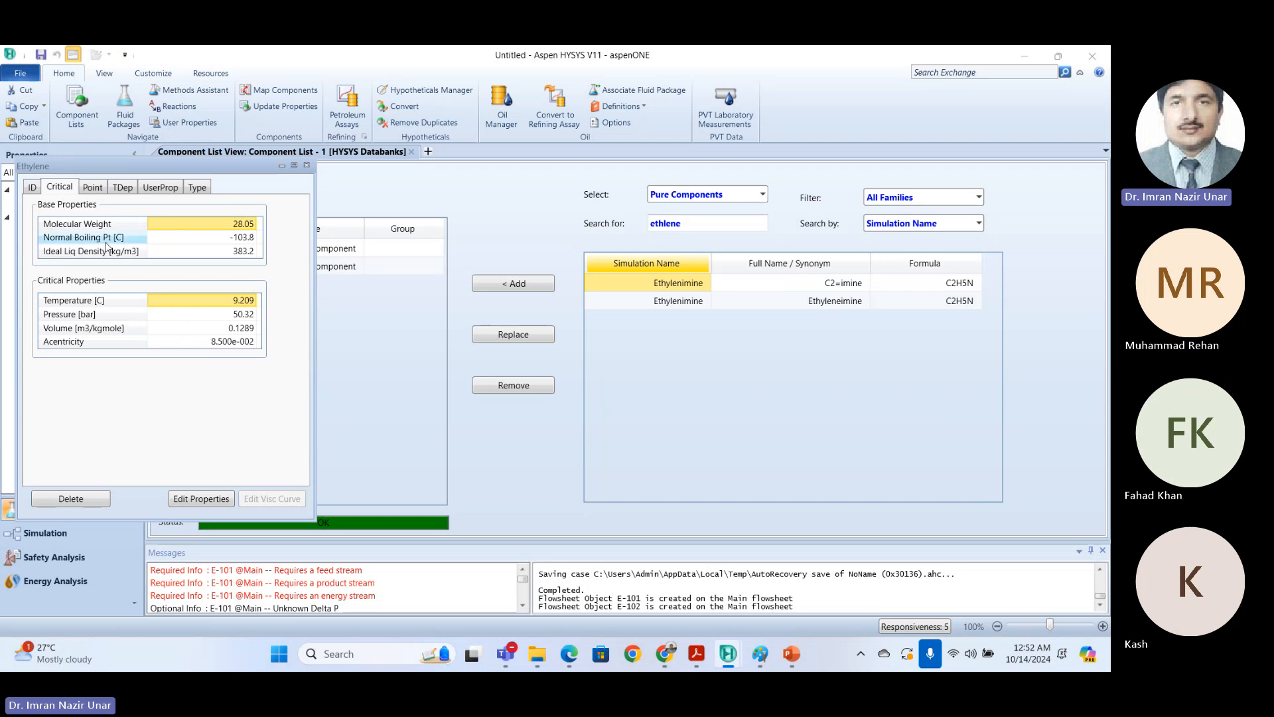
pyautogui.click(30, 188)
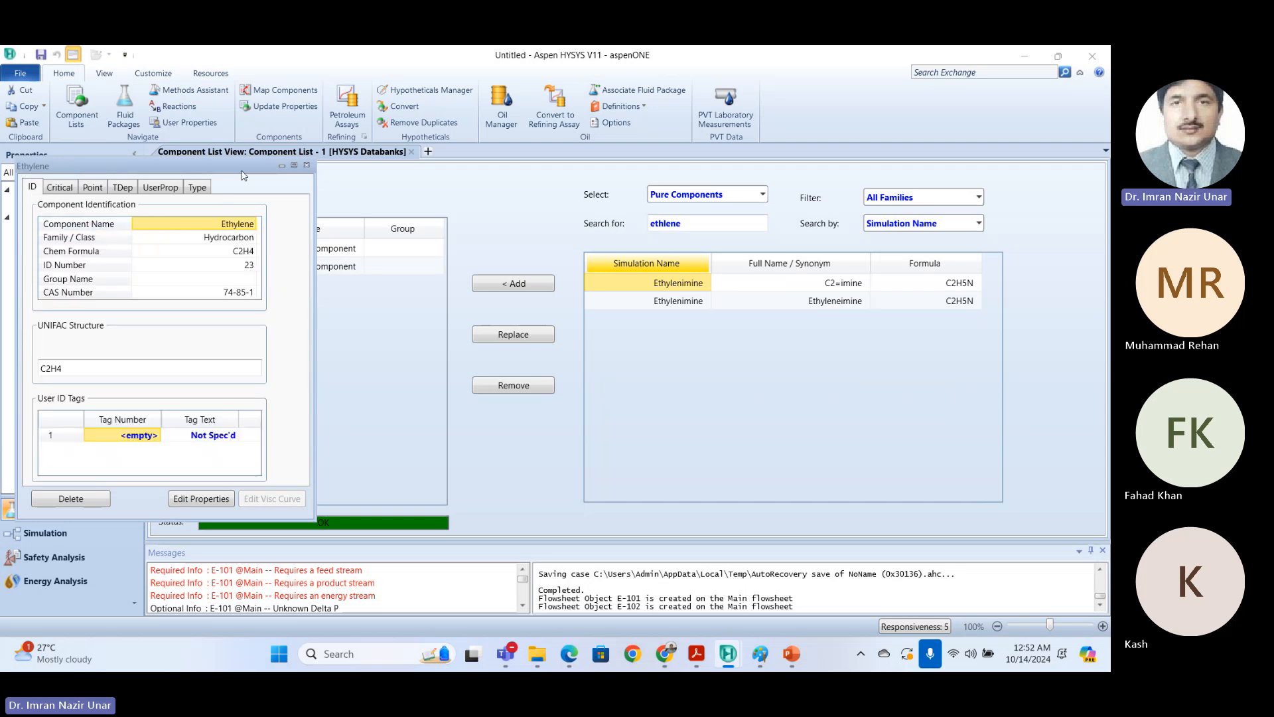
pyautogui.click(307, 165)
# Step: Add Ethylenimine to Component List - 1 despite the fluid package recommendation and remove it again
pyautogui.click(513, 283)
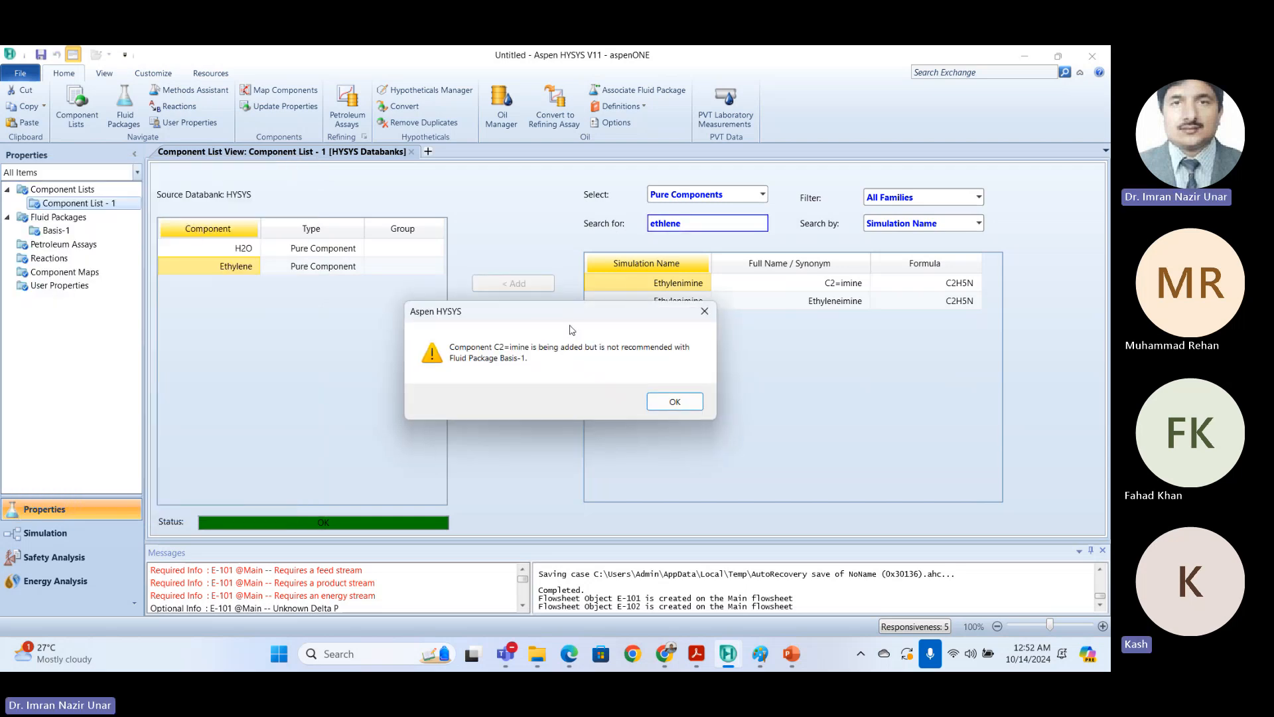
pyautogui.click(675, 402)
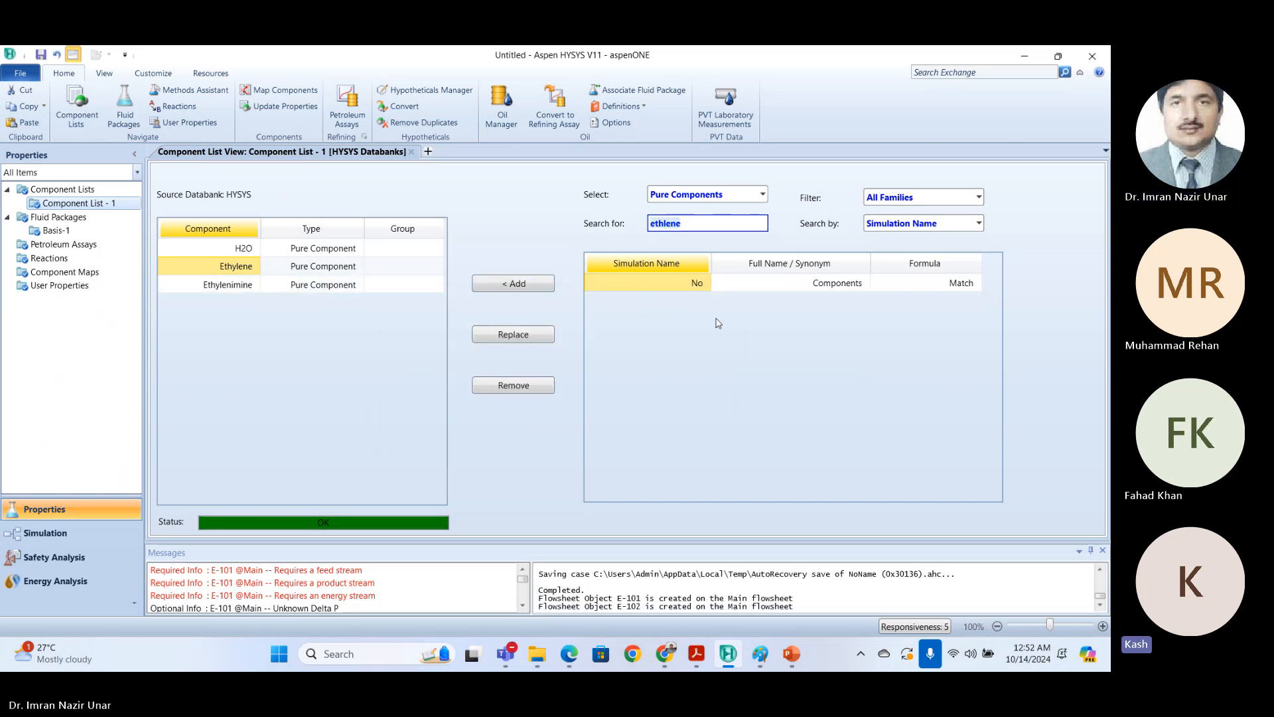
pyautogui.click(240, 286)
pyautogui.click(235, 272)
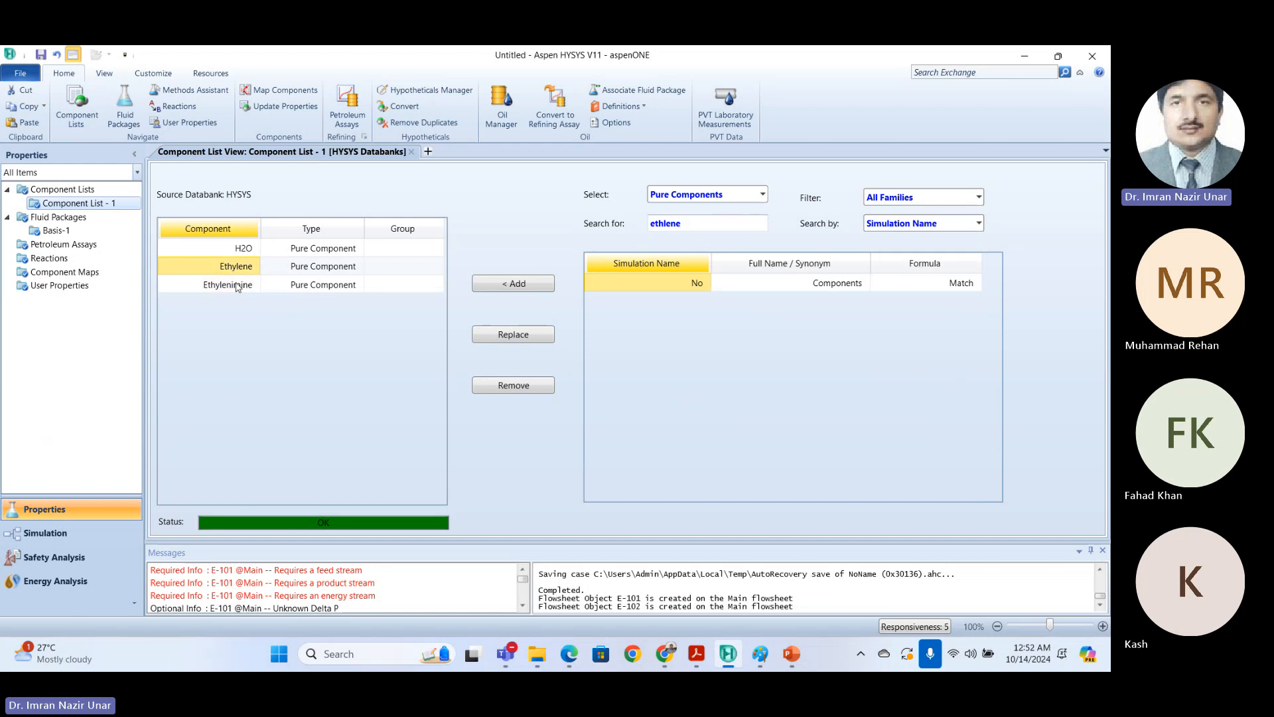
pyautogui.click(237, 285)
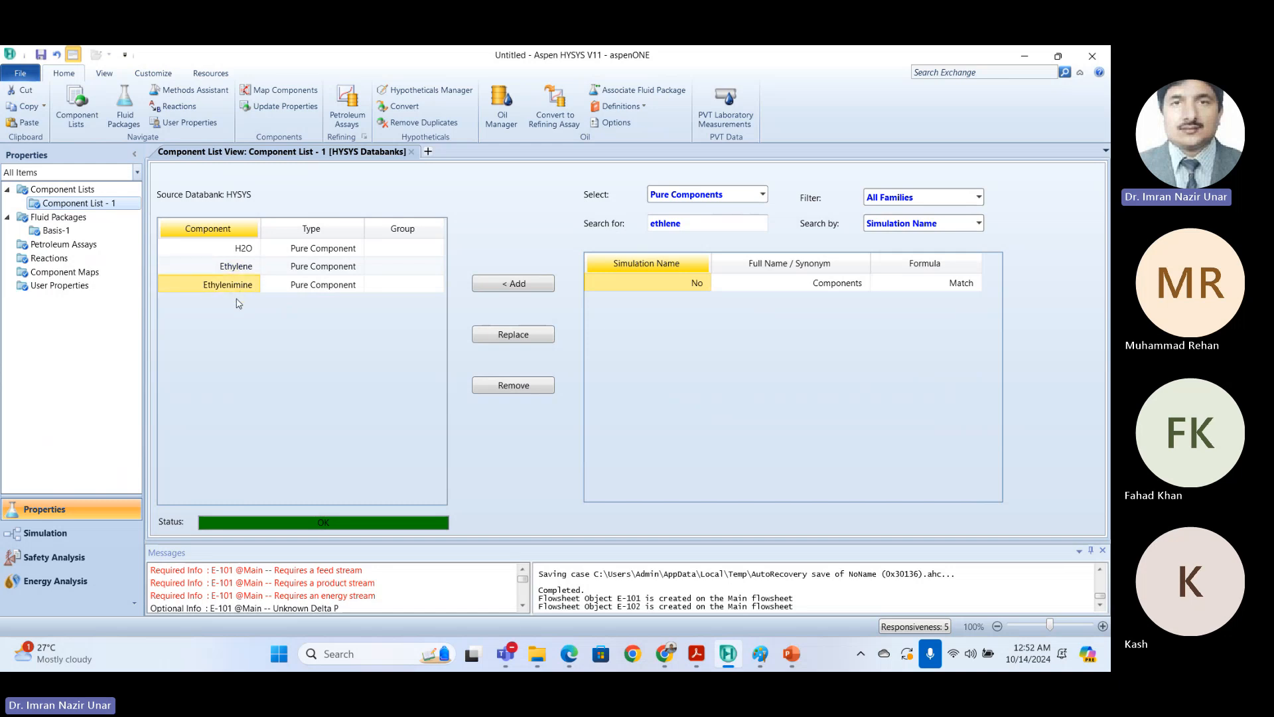
pyautogui.click(514, 386)
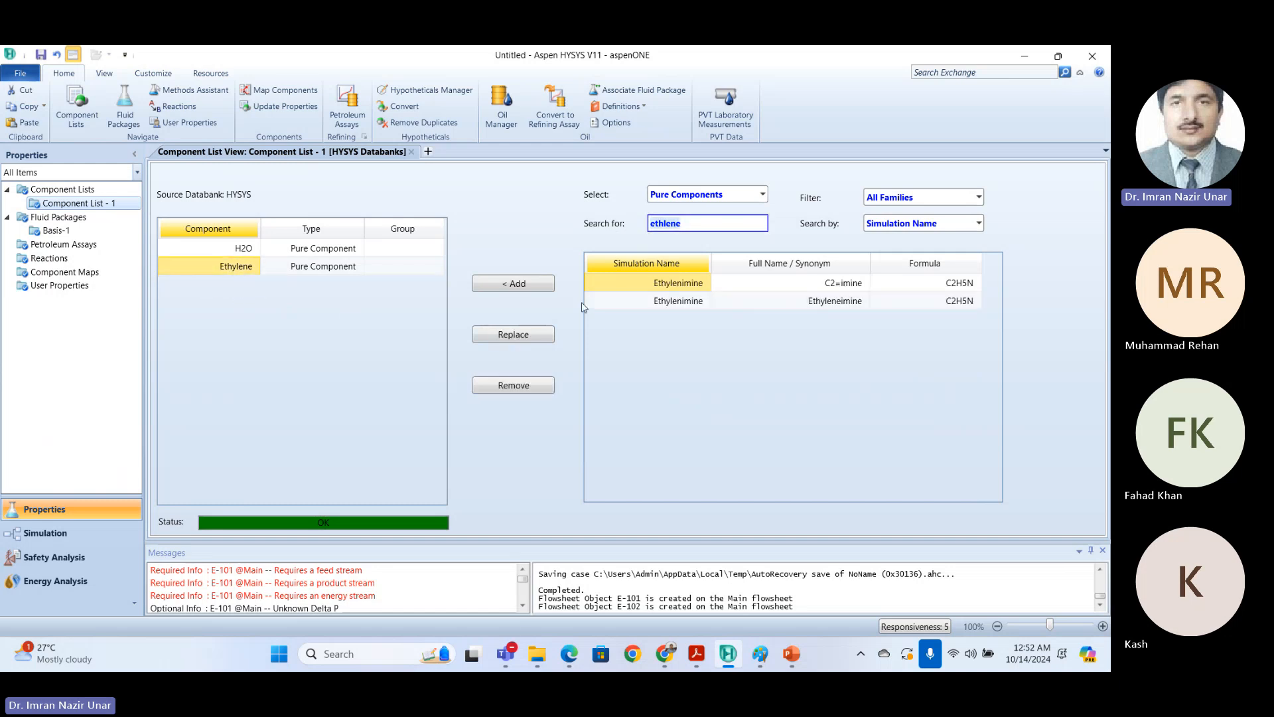
# Step: Clear the "ethlene" component search and remove Ethylene from Component List - 1
pyautogui.click(701, 227)
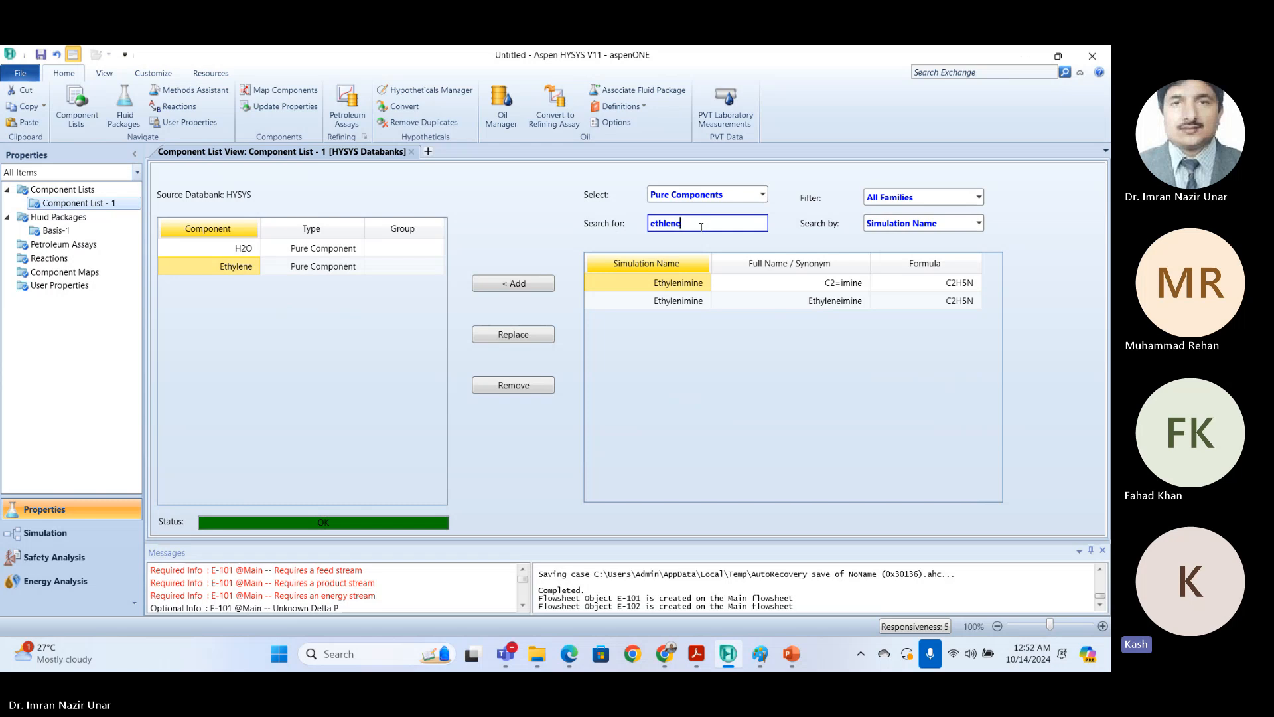
pyautogui.moveTo(701, 227); pyautogui.dragTo(546, 228)
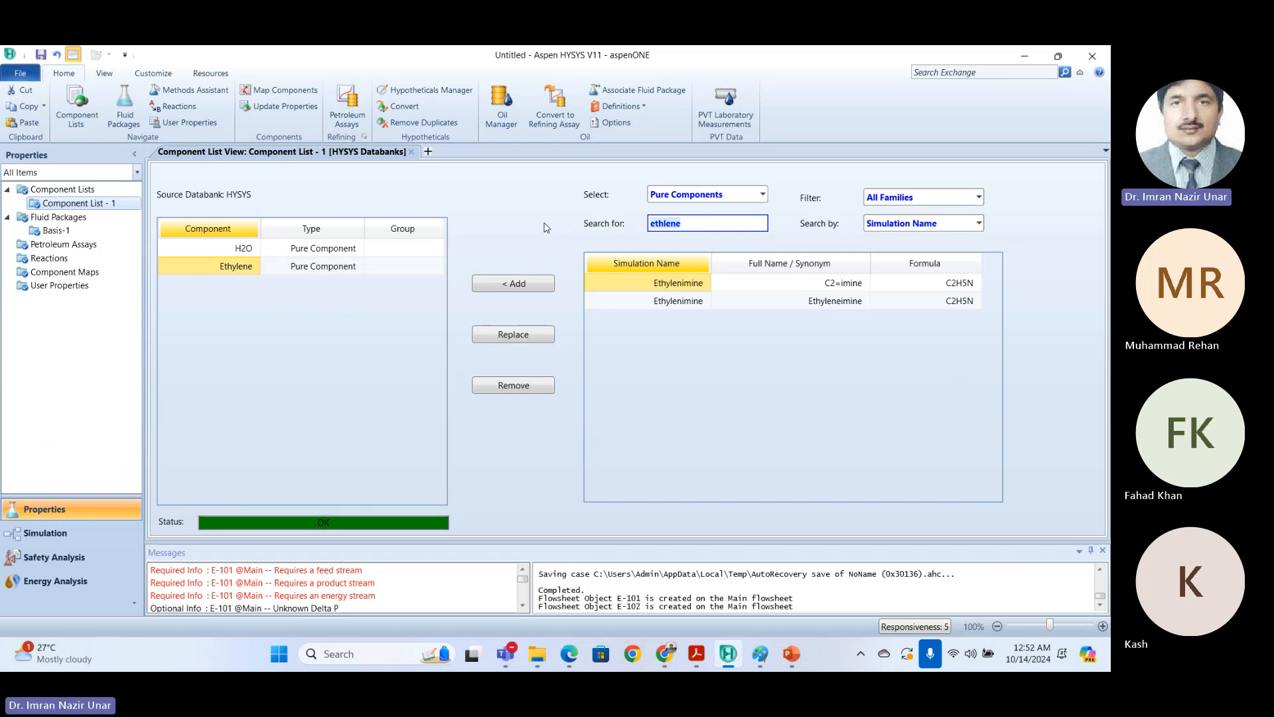
pyautogui.press('BackSpace')
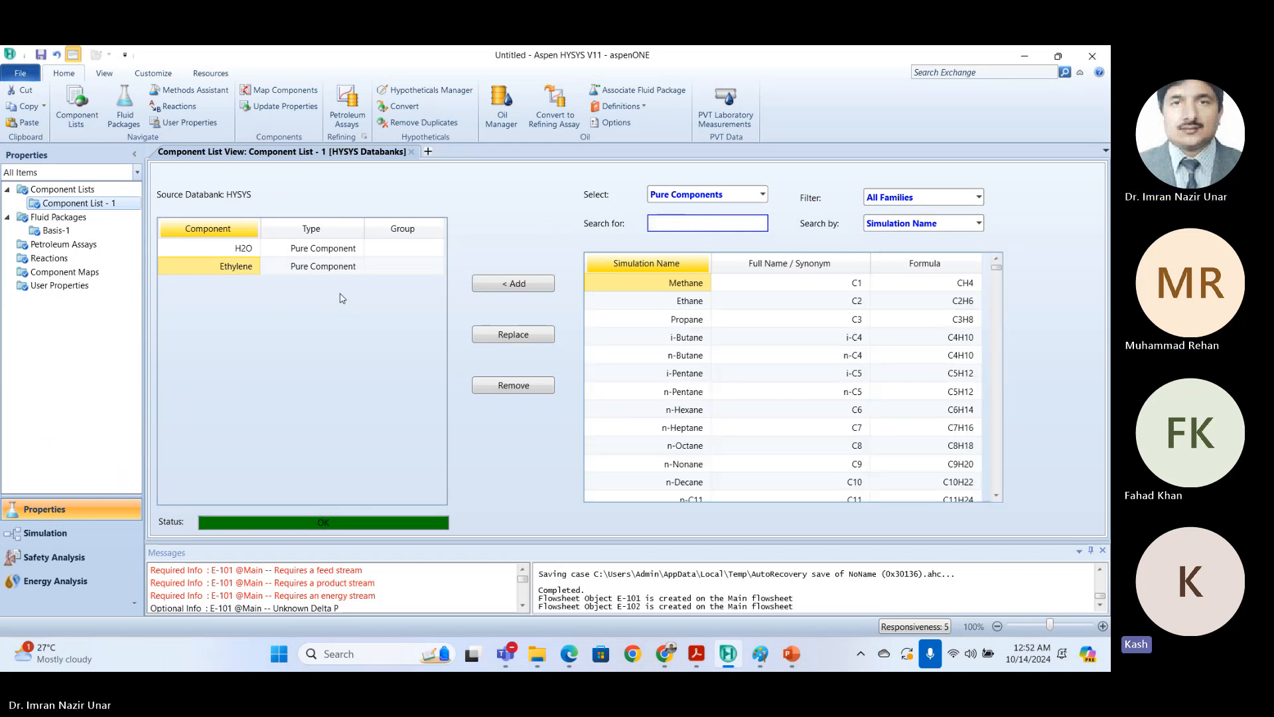
pyautogui.click(236, 275)
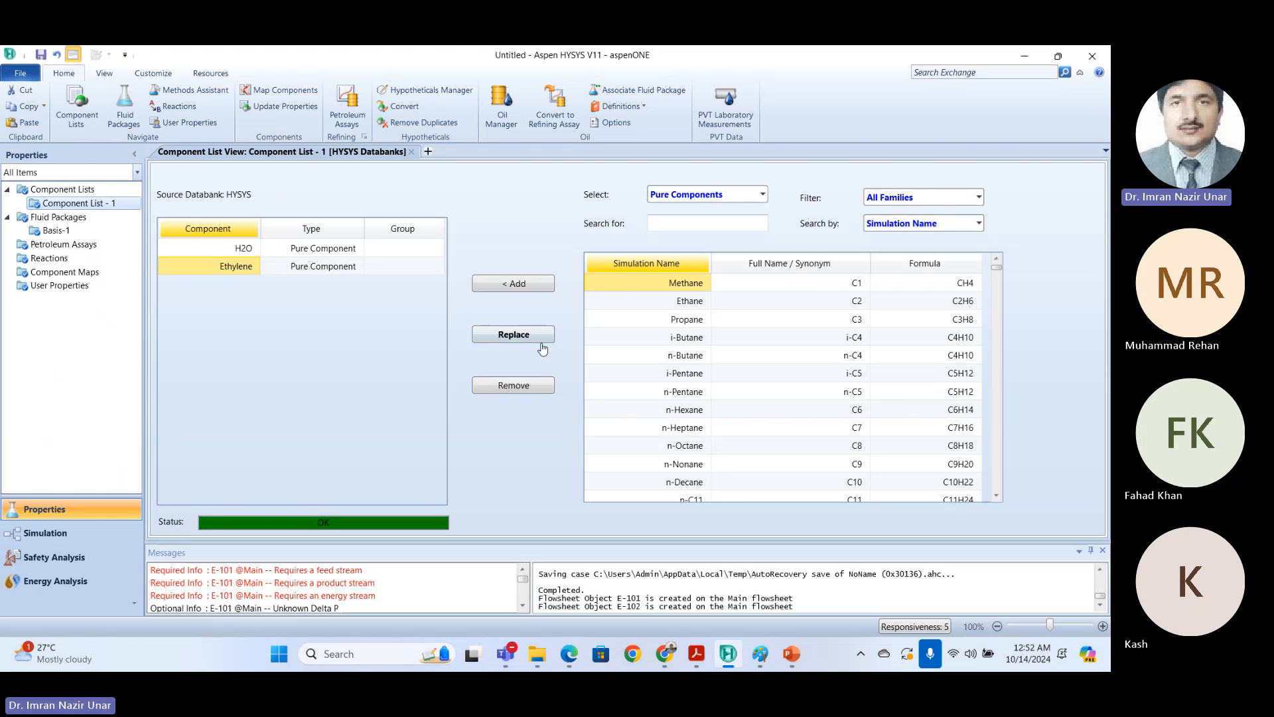
pyautogui.click(524, 387)
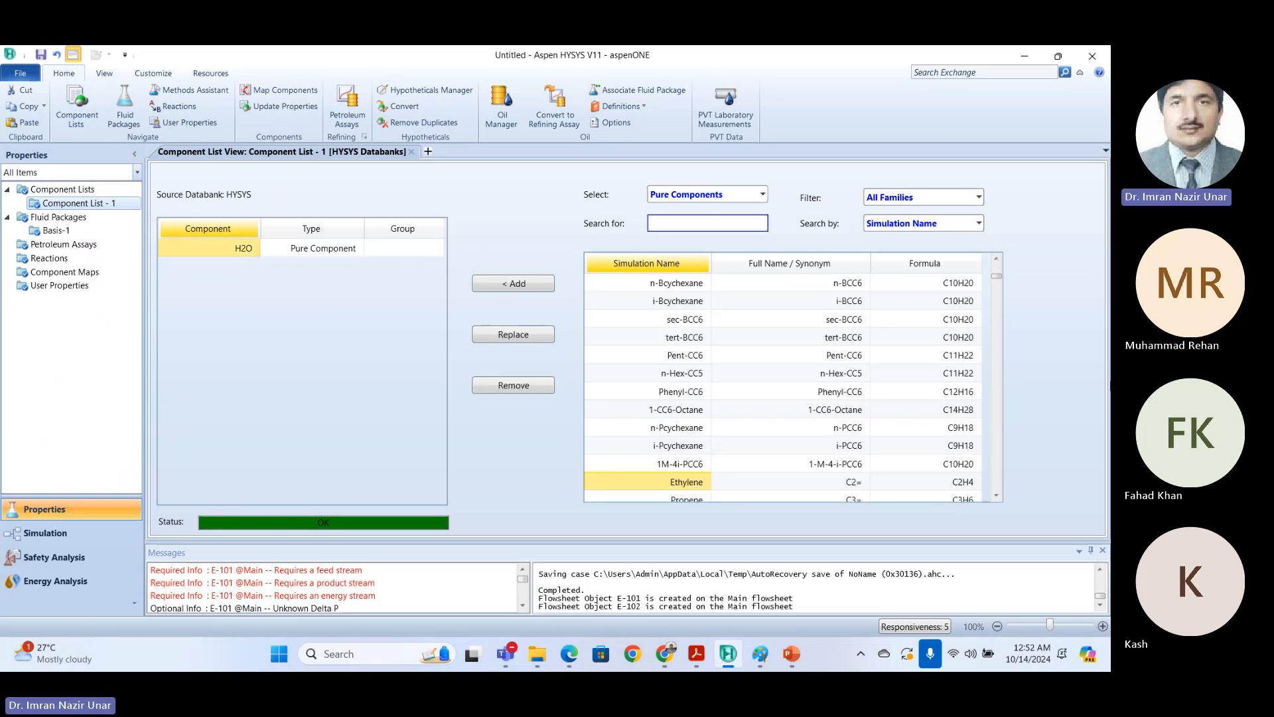
# Step: Search the pure components by Simulation Name for "ethylene" and add the Ethylene entry with synonym Ethene to Component List - 1
pyautogui.write('ethylene')
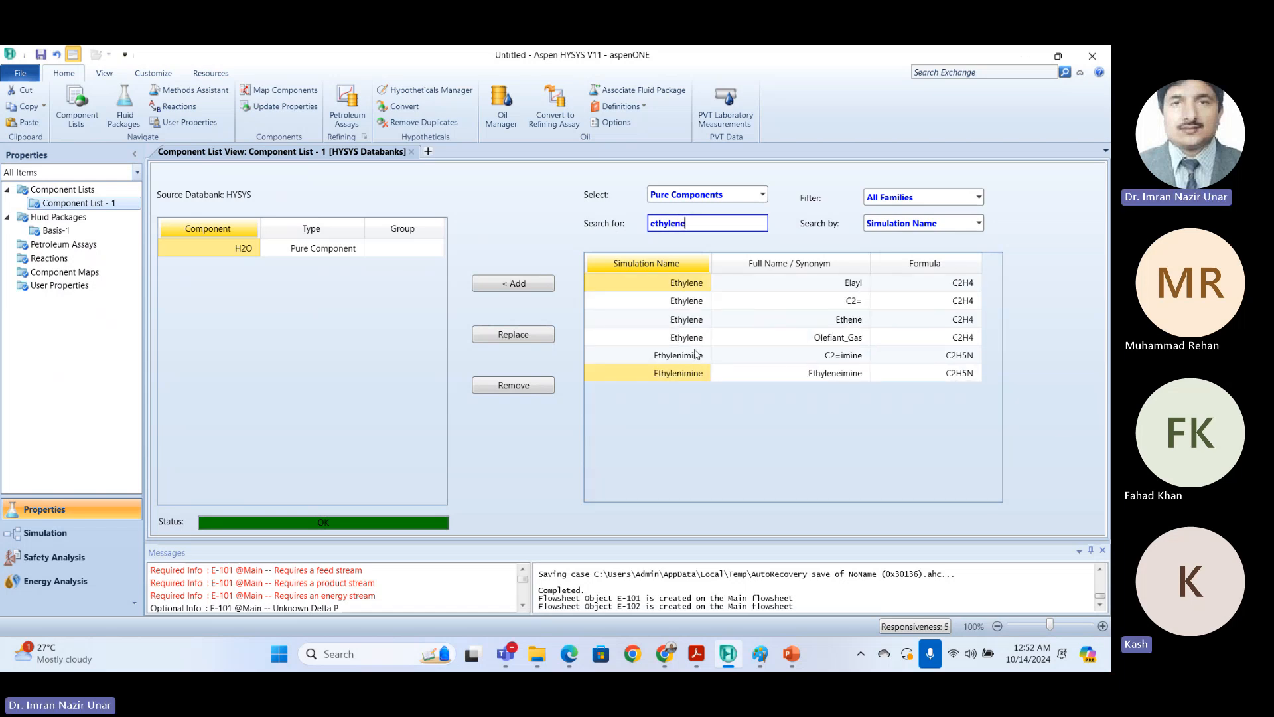
pyautogui.click(675, 335)
pyautogui.click(669, 270)
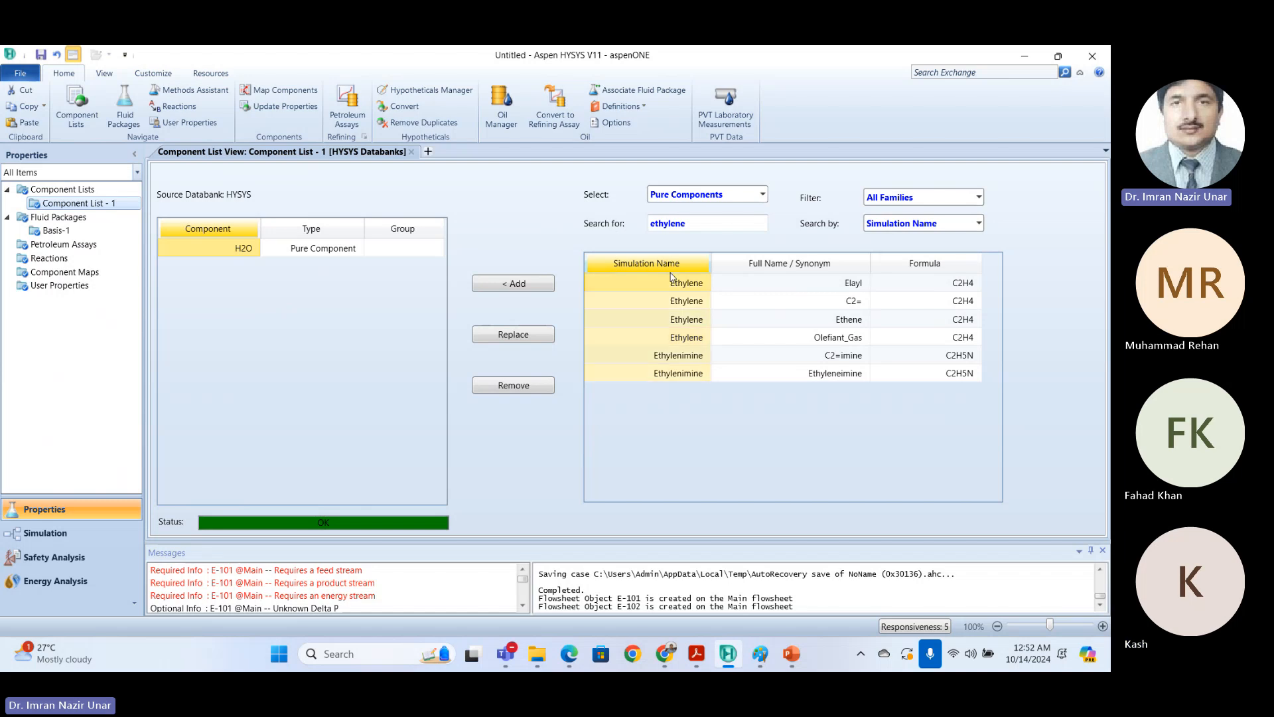
pyautogui.click(686, 320)
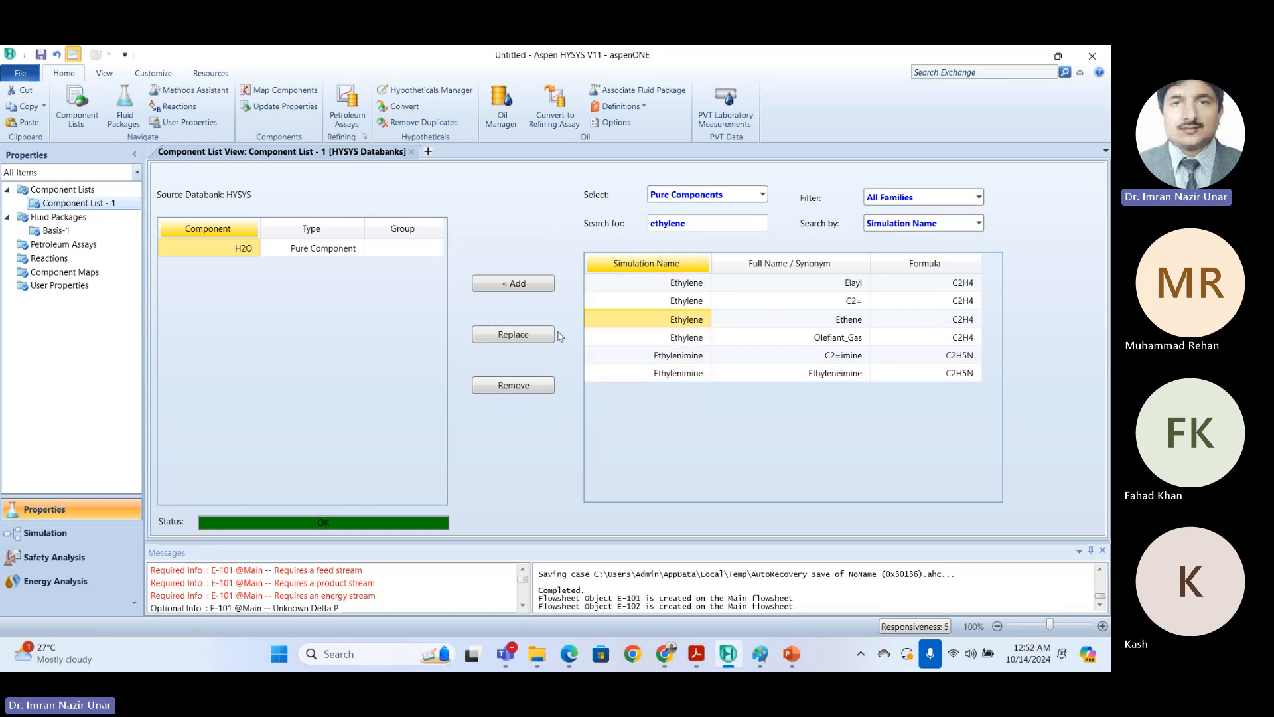
pyautogui.click(516, 285)
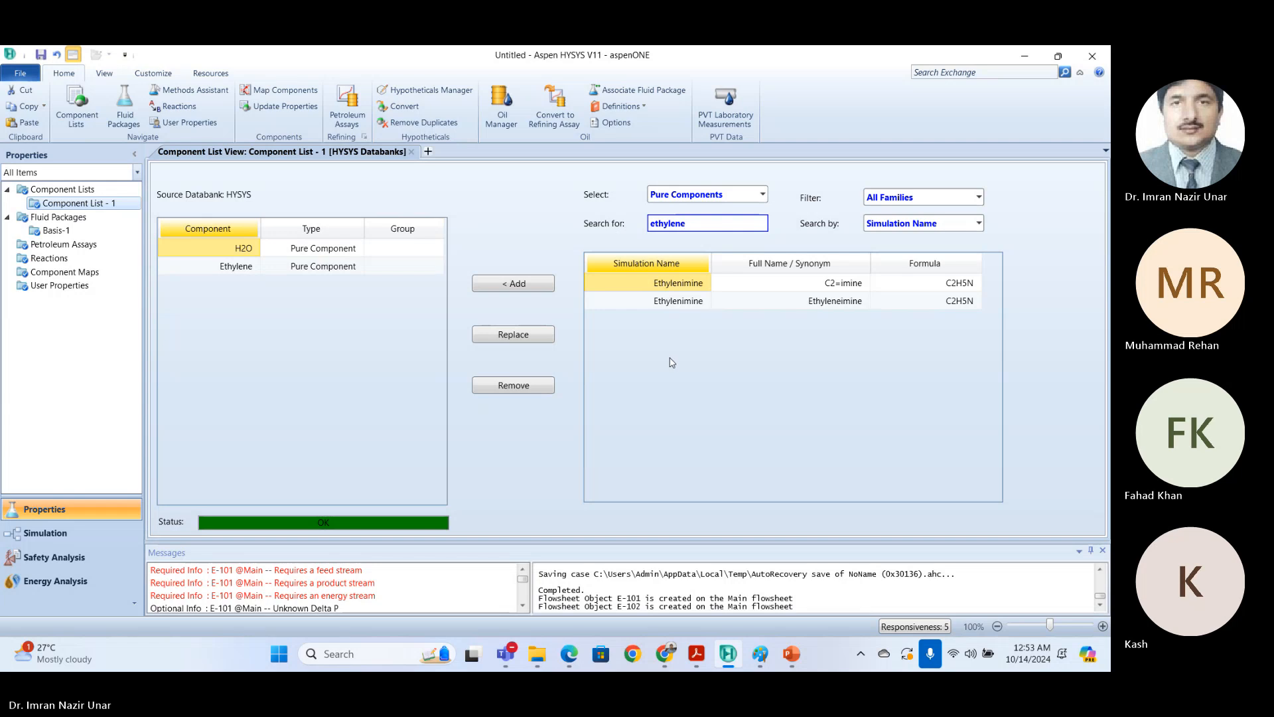
# Step: Remove Ethylene from Component List - 1 and add the Ethylene entry with synonym Elayl instead
pyautogui.click(234, 269)
pyautogui.click(539, 388)
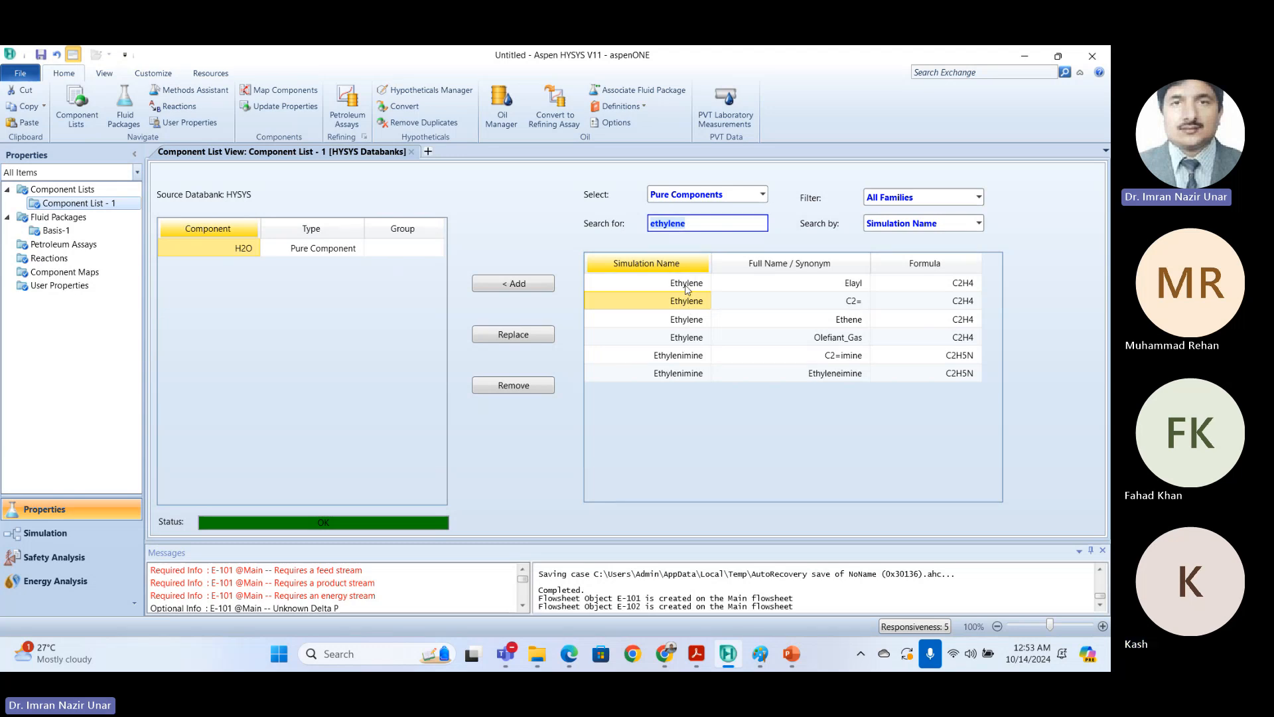
pyautogui.click(686, 285)
pyautogui.click(513, 284)
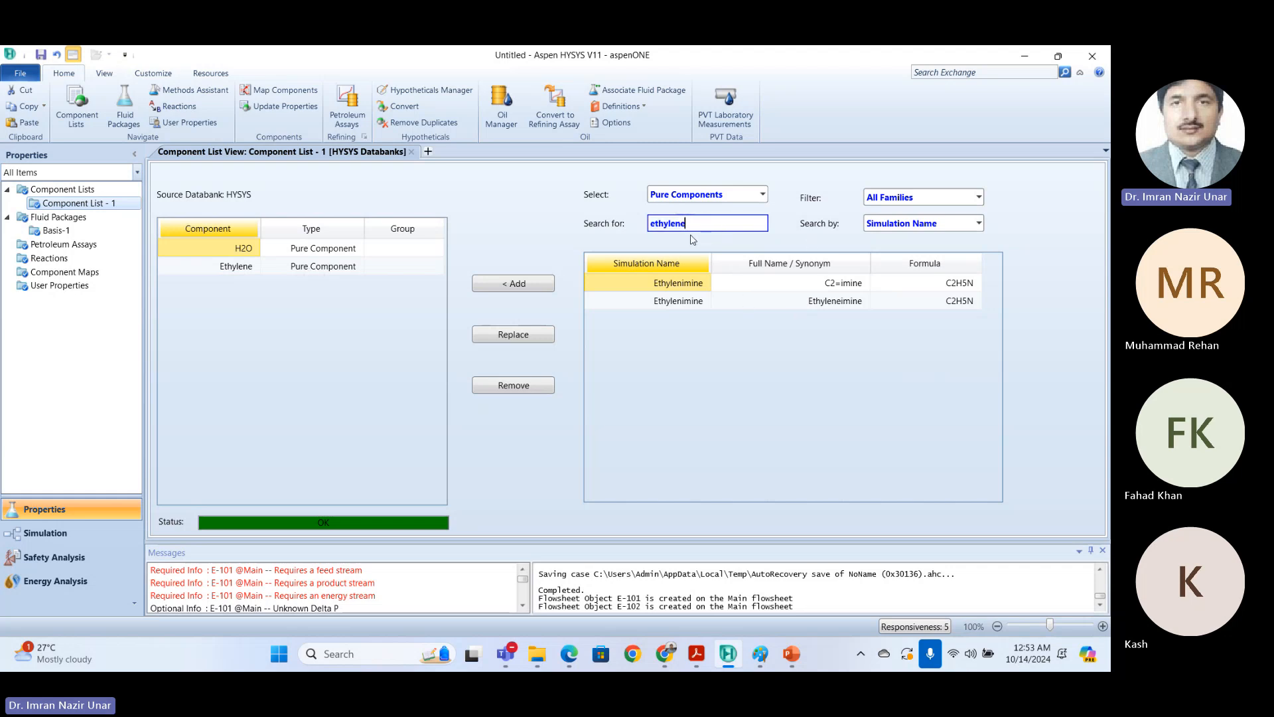
# Step: Empty Component List - 1 by removing both H2O and Ethylene
pyautogui.moveTo(691, 223); pyautogui.dragTo(509, 226)
pyautogui.click(515, 336)
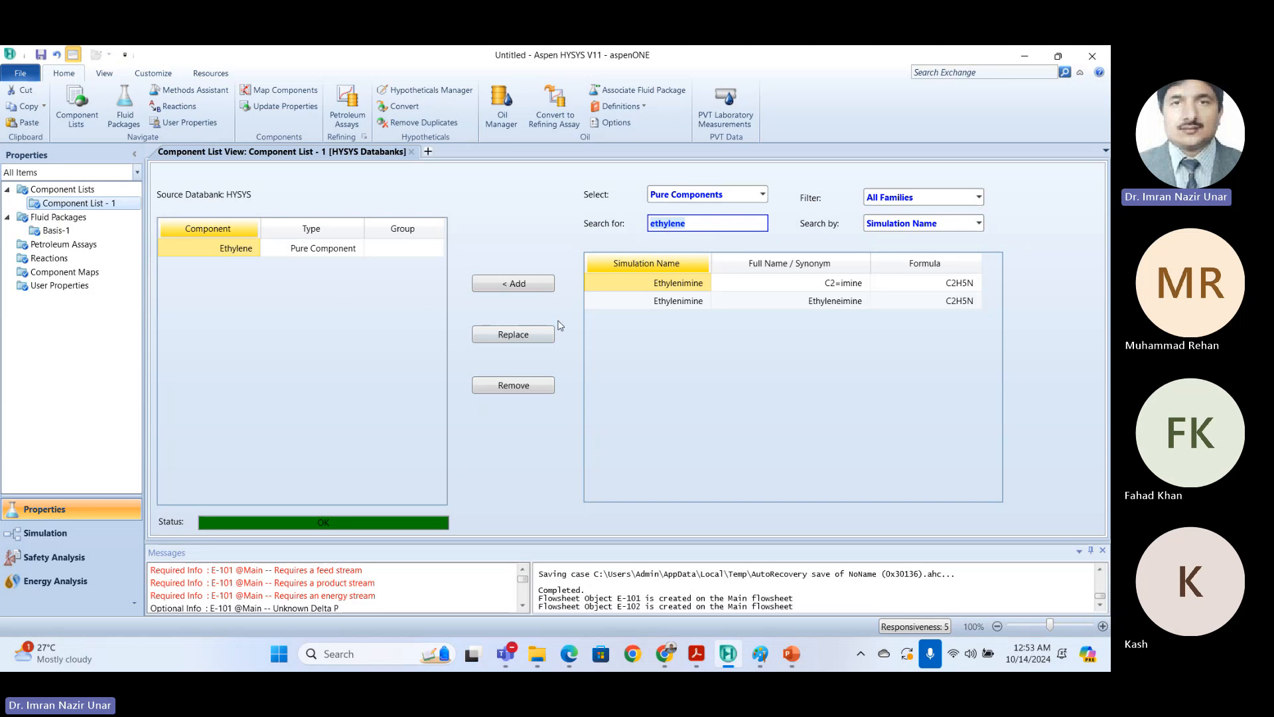
pyautogui.click(513, 385)
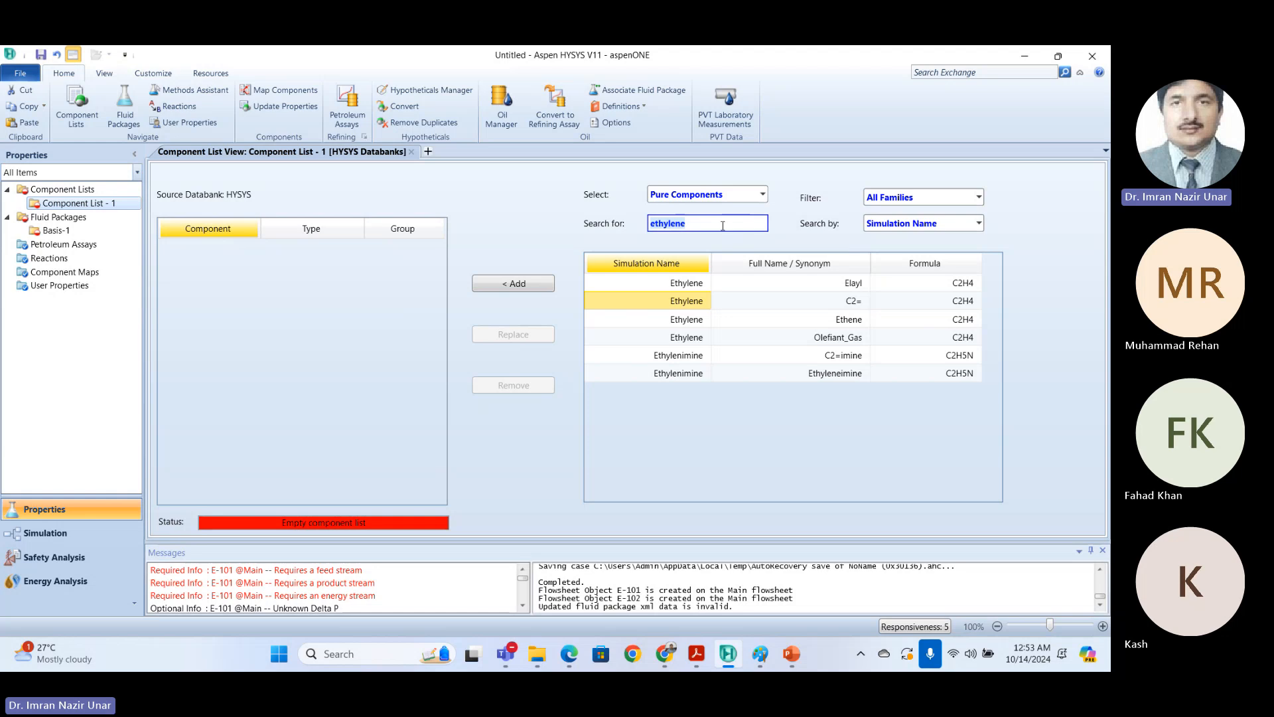
# Step: Search the pure components by Formula for C2H4 and add the Ethylene entry with synonym Olefiant_Gas to Component List - 1
pyautogui.write('c2H4')
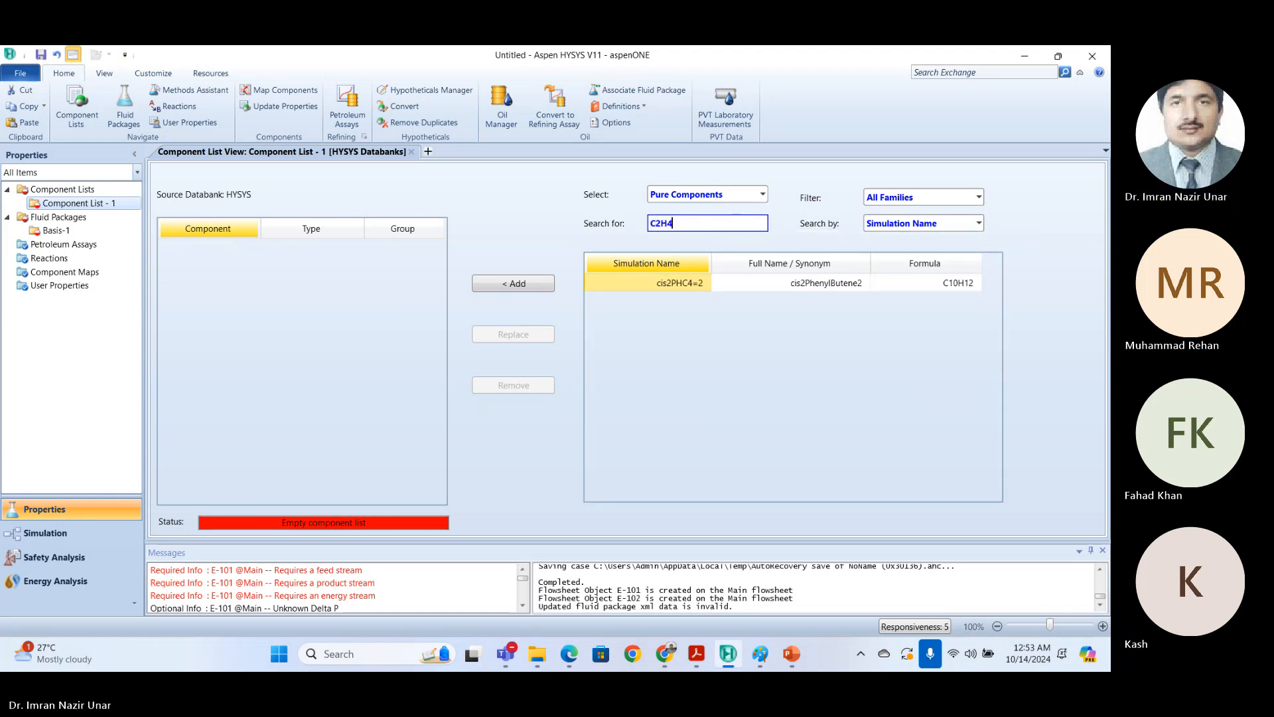
pyautogui.click(917, 224)
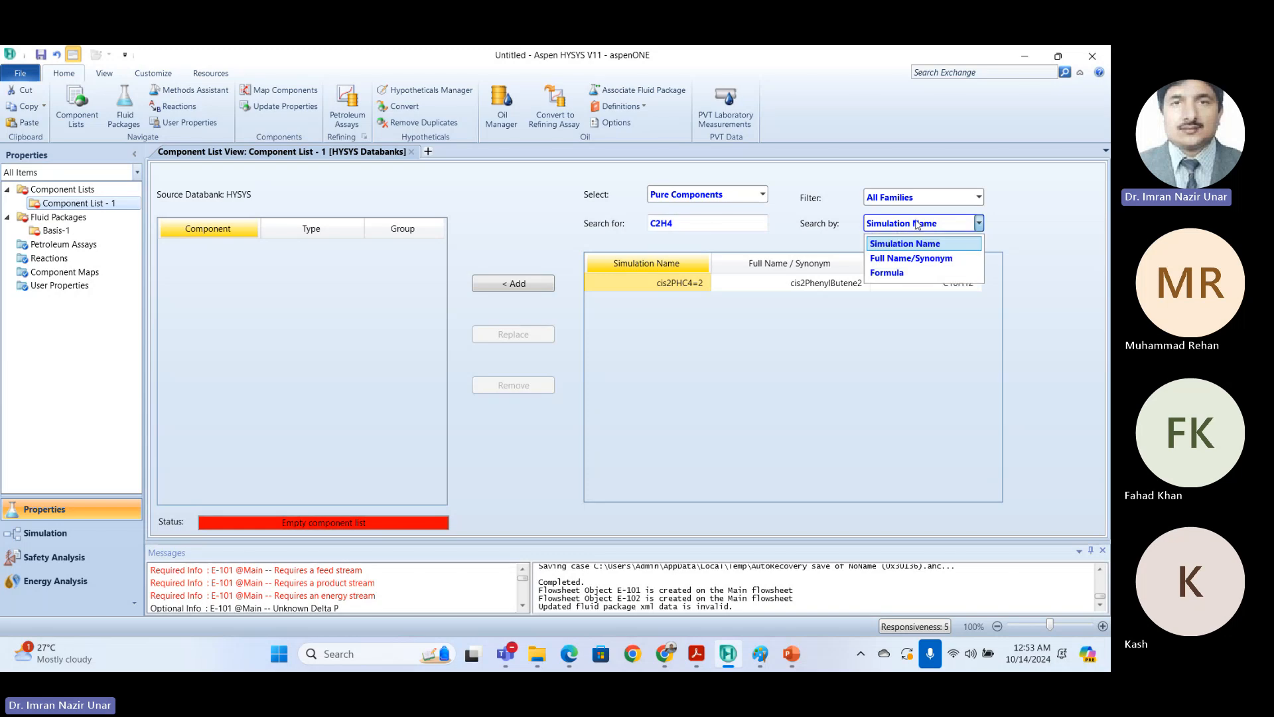
pyautogui.click(922, 272)
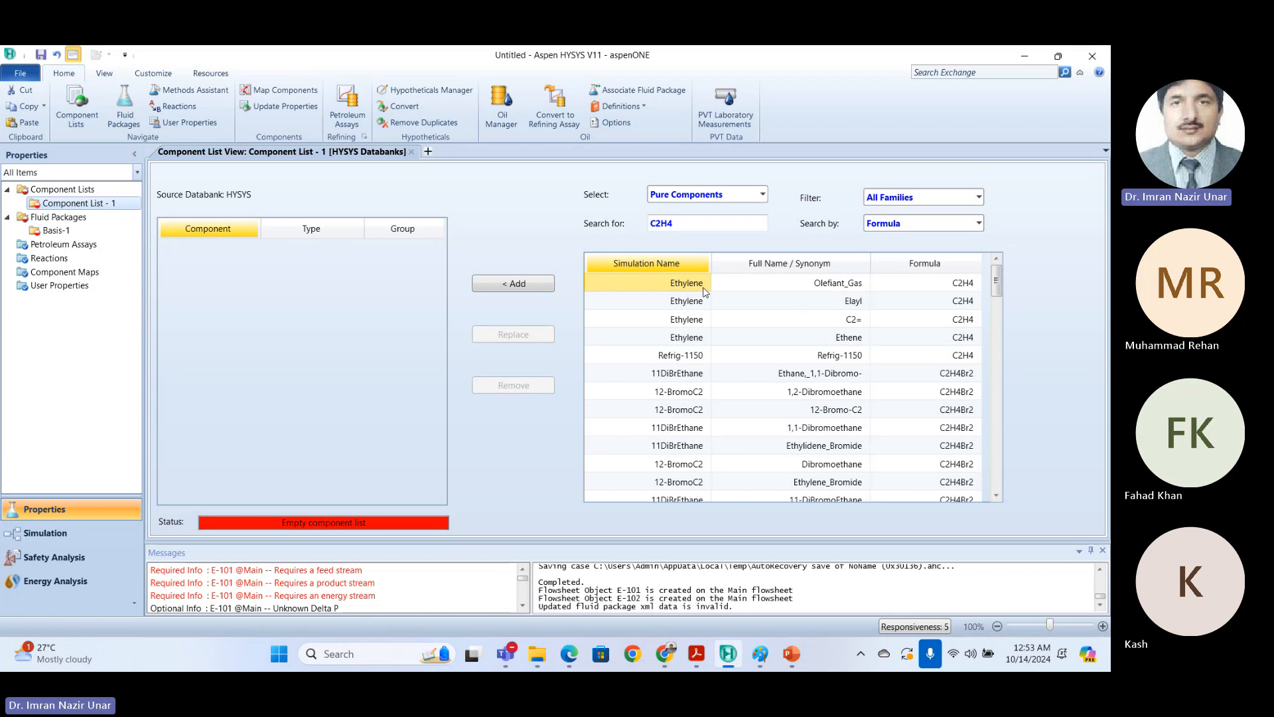
pyautogui.click(514, 284)
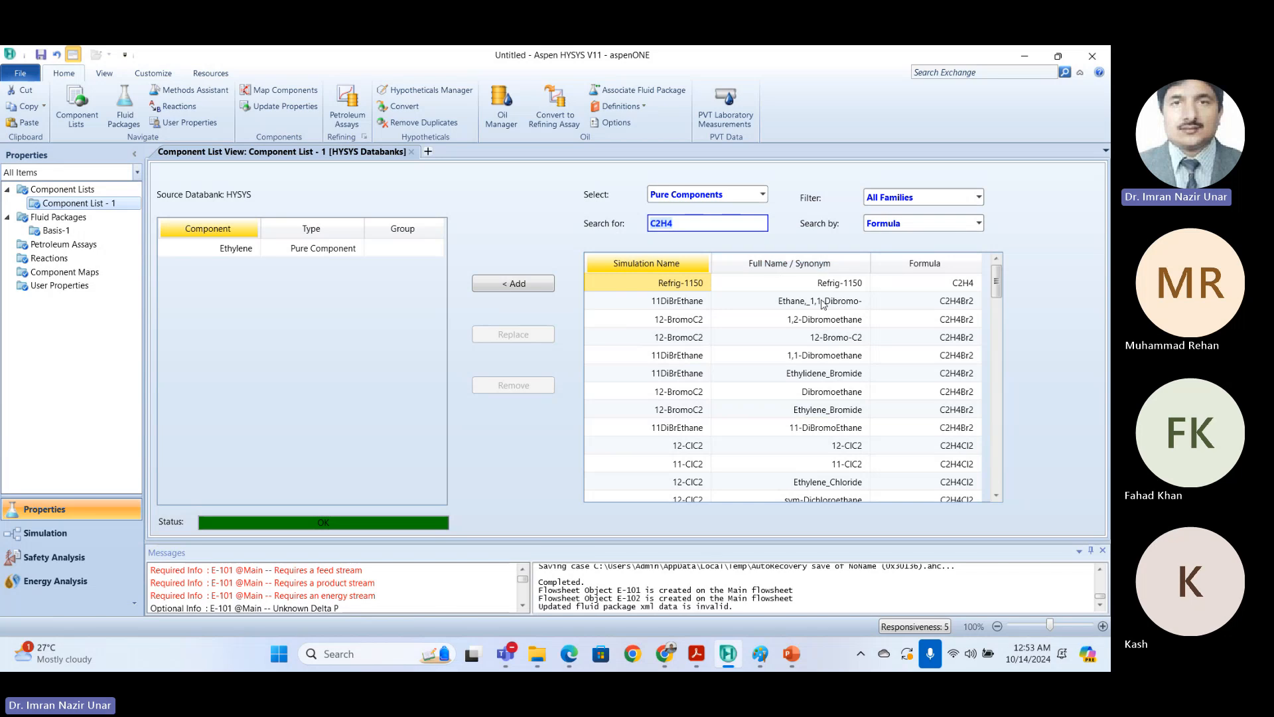
# Step: Examine the name, synonym and formula of the Refrig-1150 entry among the C2H4 search results
pyautogui.click(955, 287)
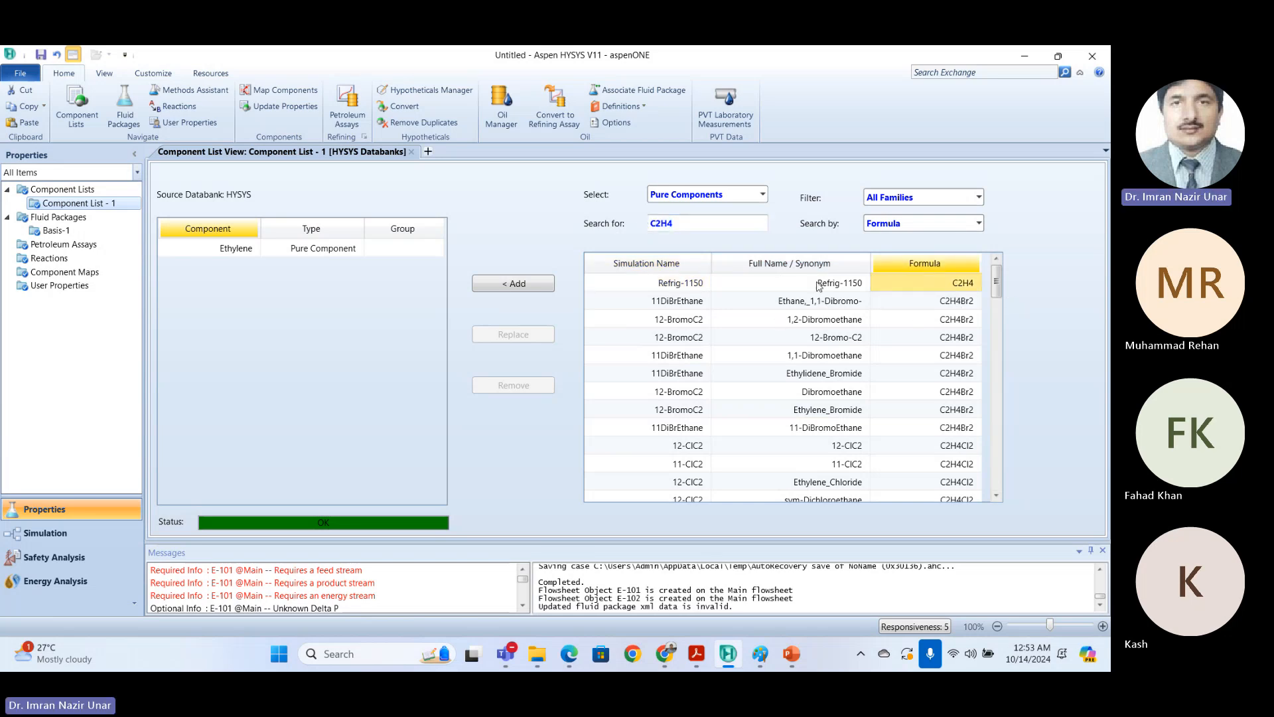
pyautogui.click(660, 288)
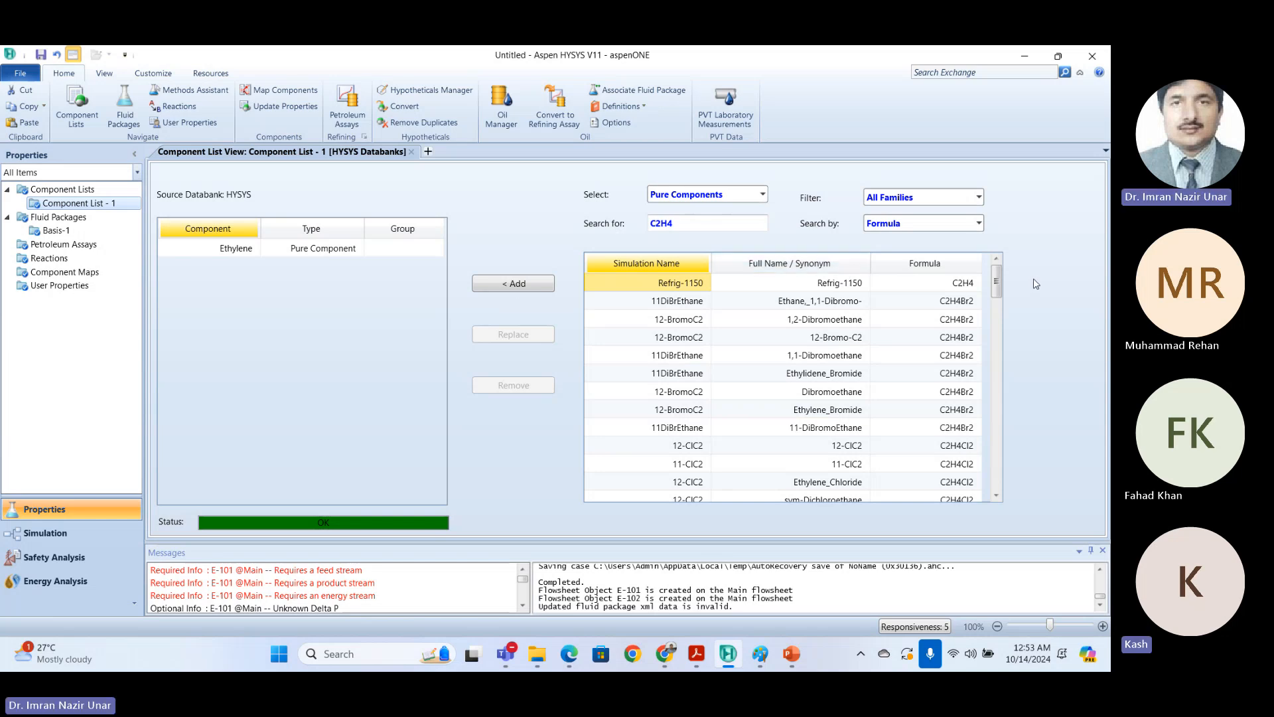
pyautogui.moveTo(995, 279); pyautogui.dragTo(999, 235)
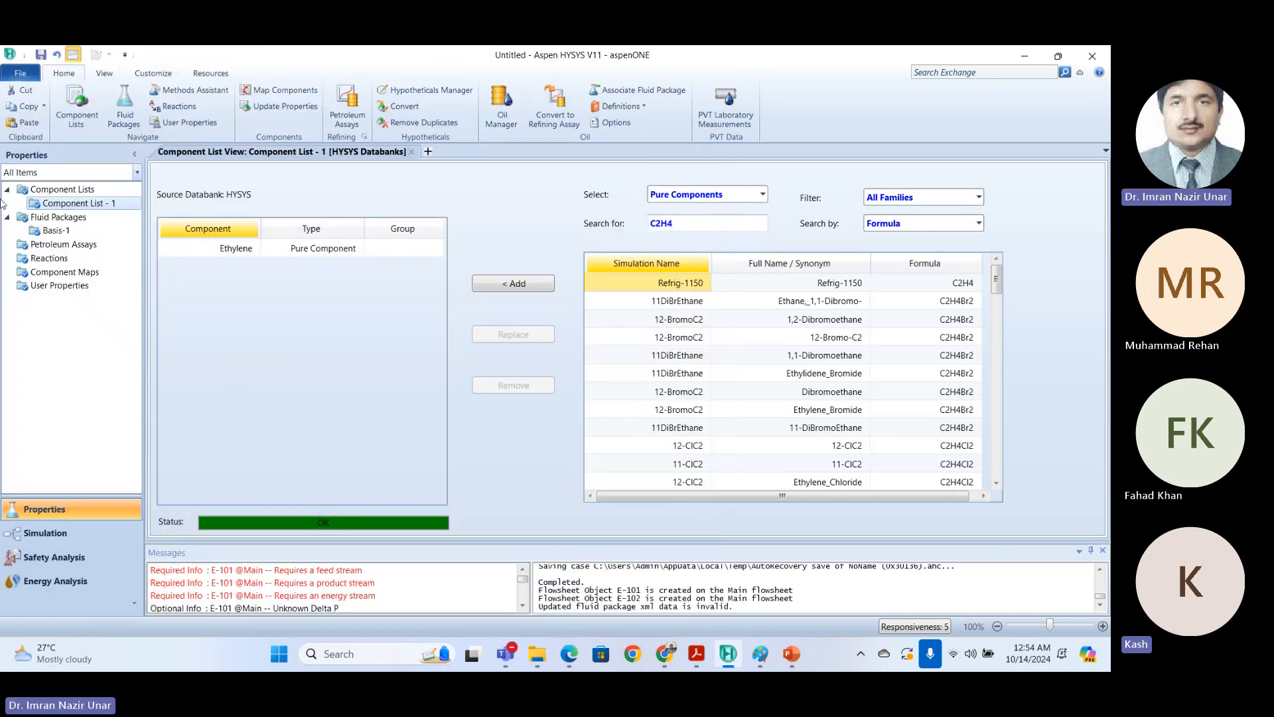
# Step: View the Basis-1 fluid package setup and enter the Simulation environment in holding mode
pyautogui.doubleClick(56, 231)
pyautogui.click(45, 533)
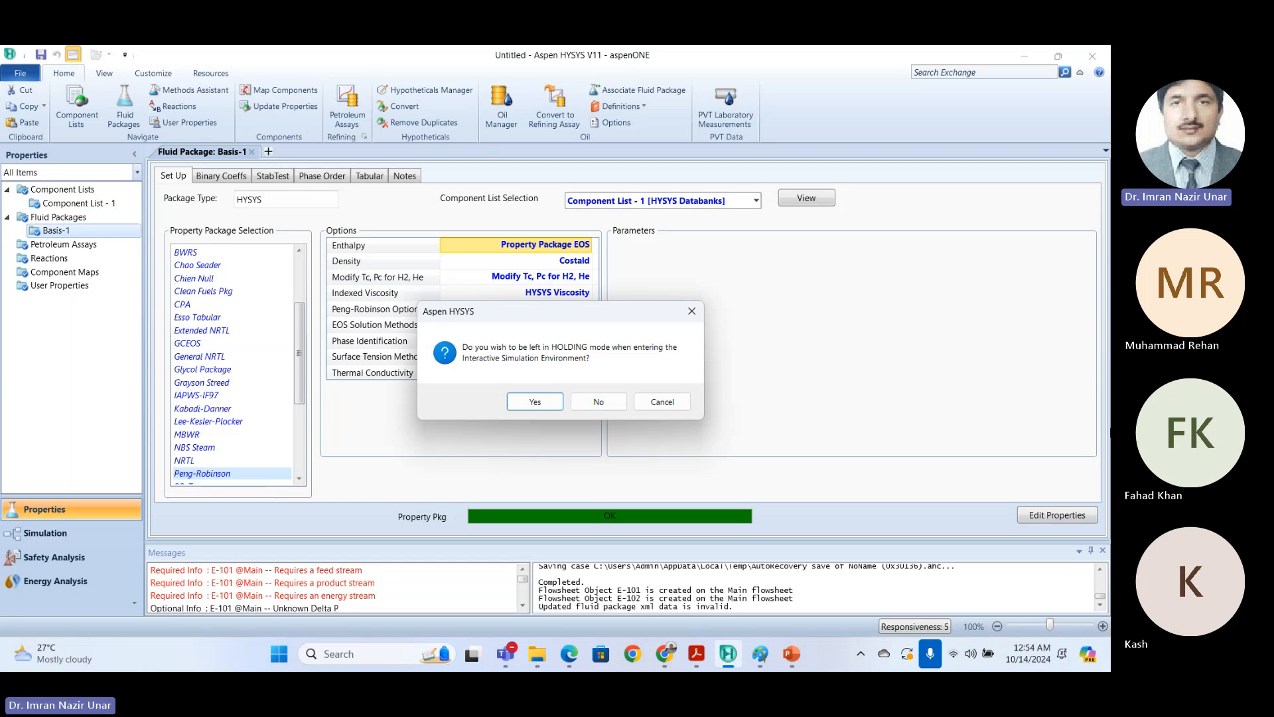
pyautogui.click(536, 400)
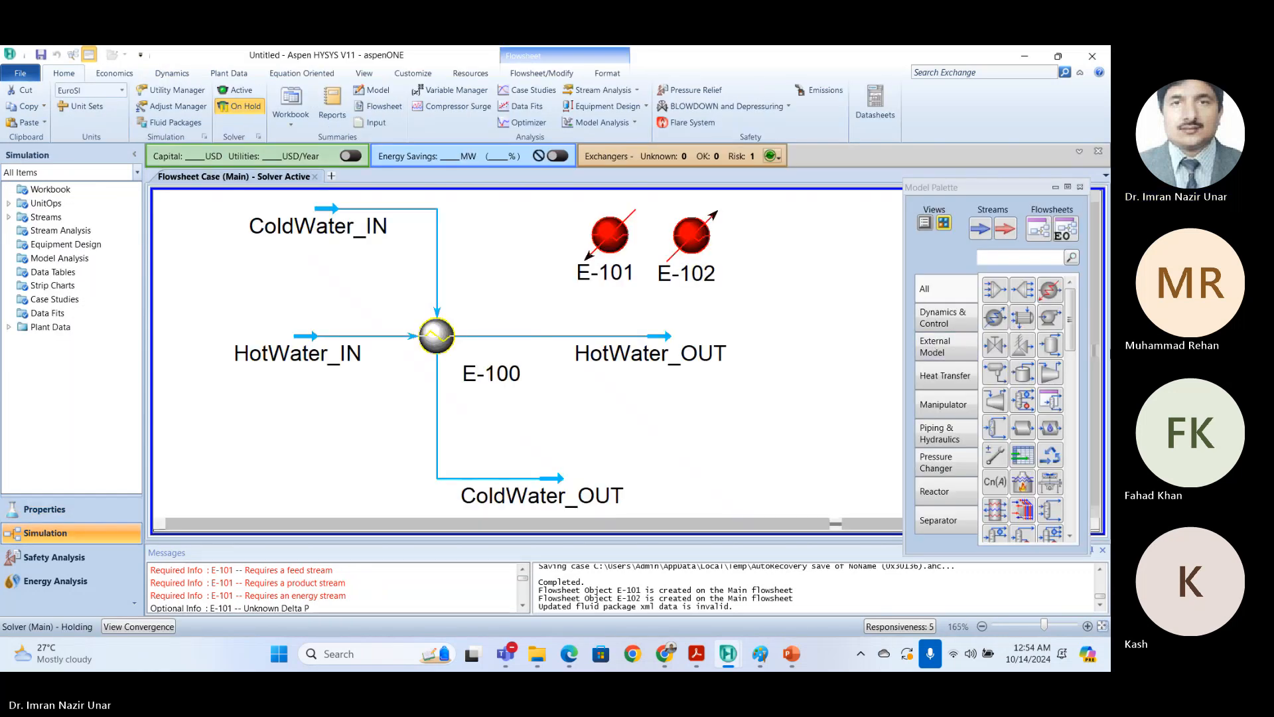
# Step: Show the Separator models in the Model Palette, widen the palette and examine its first two separator models
pyautogui.click(954, 531)
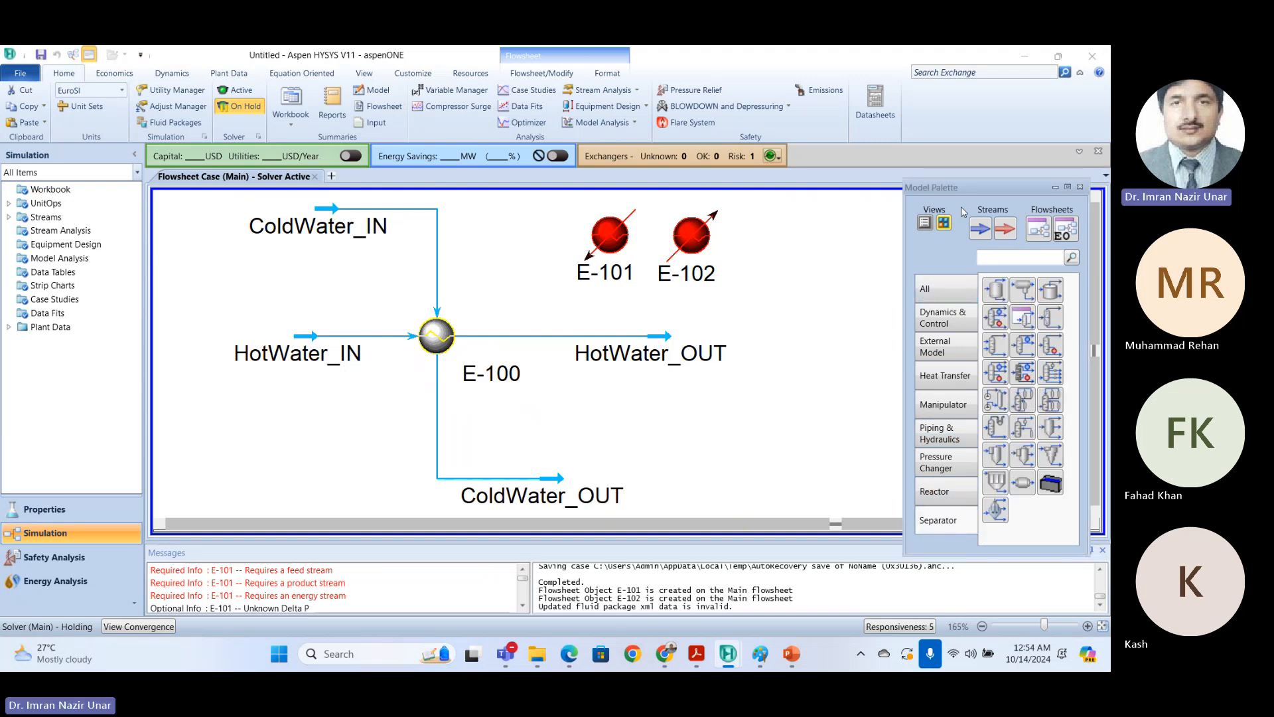
pyautogui.moveTo(966, 196); pyautogui.dragTo(693, 114)
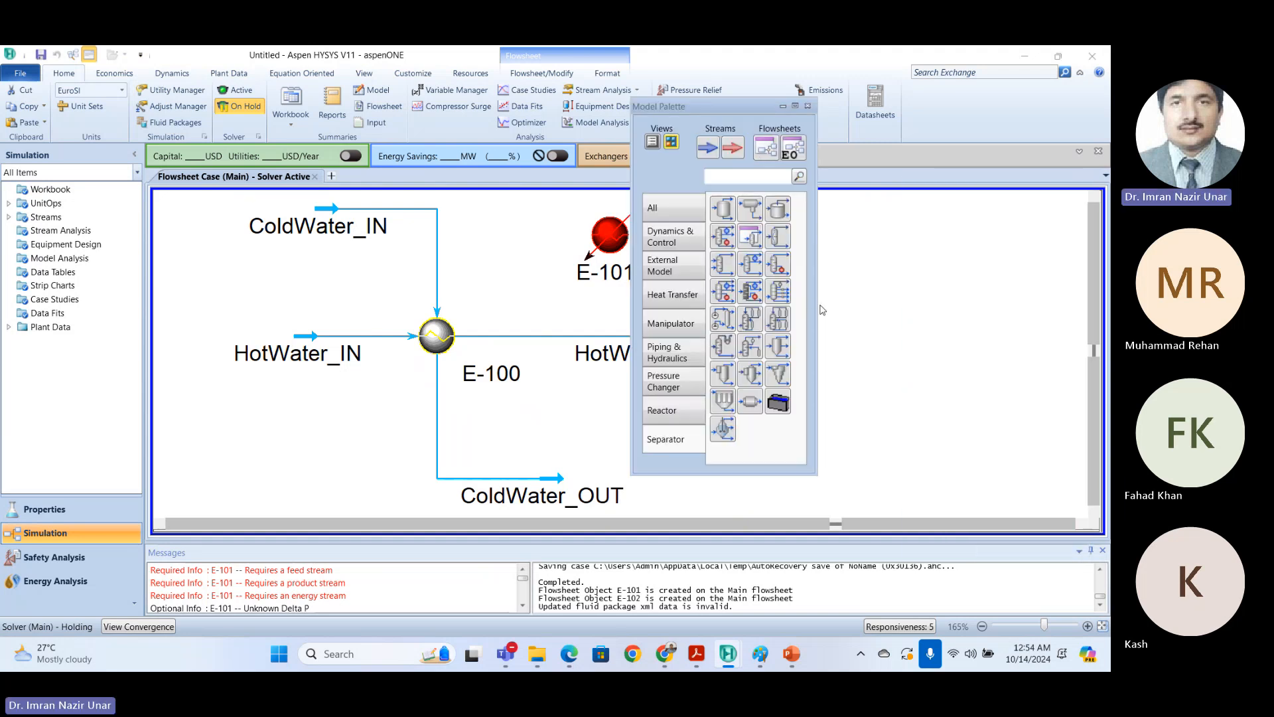
pyautogui.moveTo(816, 317); pyautogui.dragTo(895, 317)
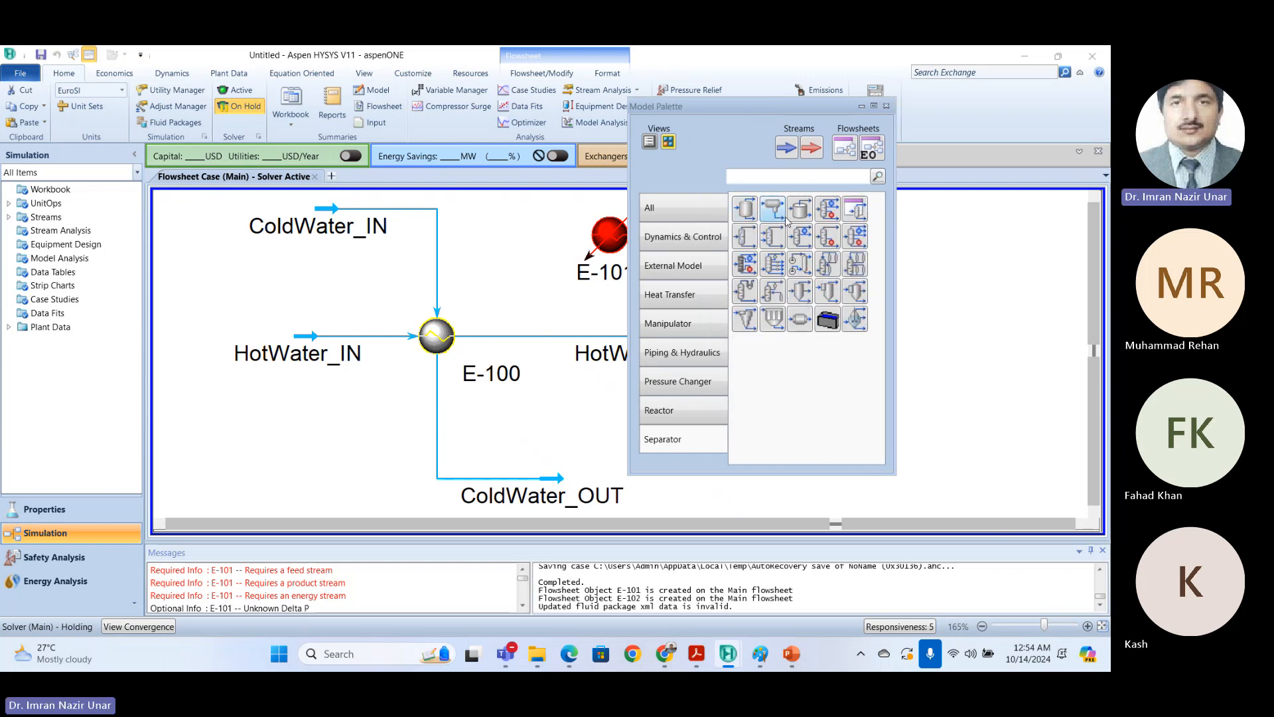
pyautogui.click(747, 213)
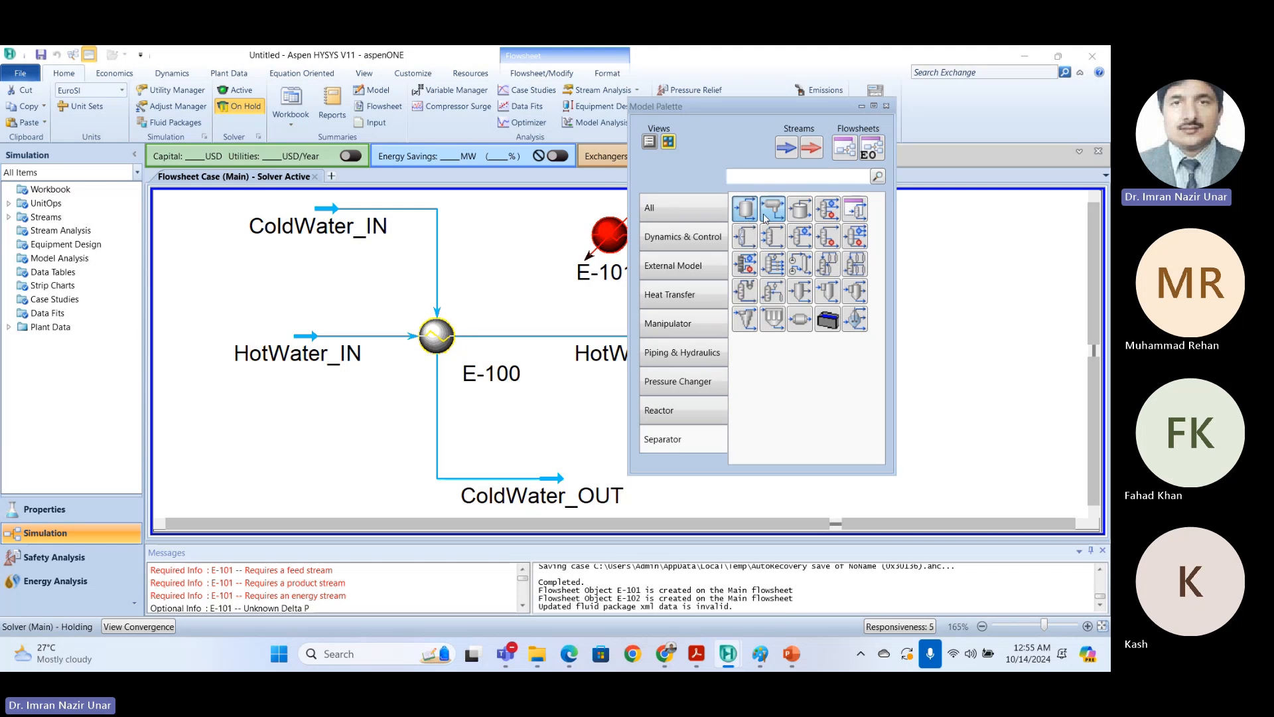
pyautogui.click(767, 217)
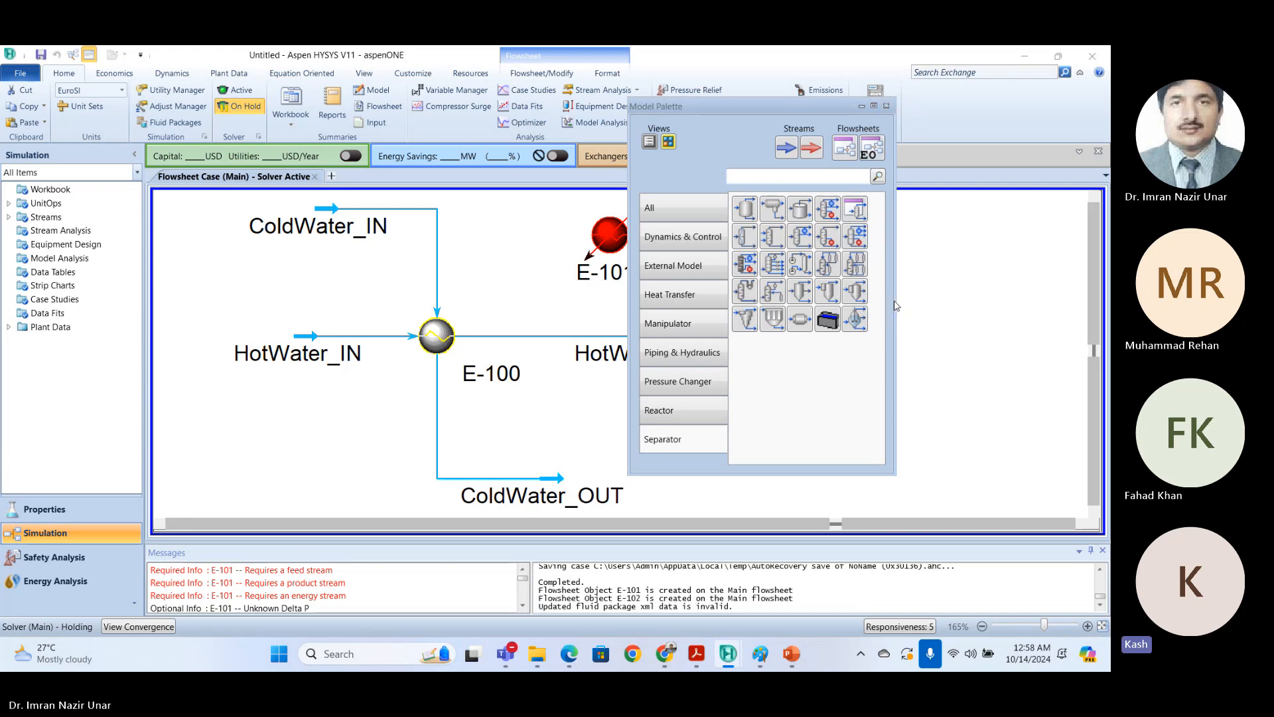
# Step: Lengthen the Model Palette and move it clear of the E-101 and E-102 units on the flowsheet
pyautogui.moveTo(895, 306); pyautogui.dragTo(885, 307)
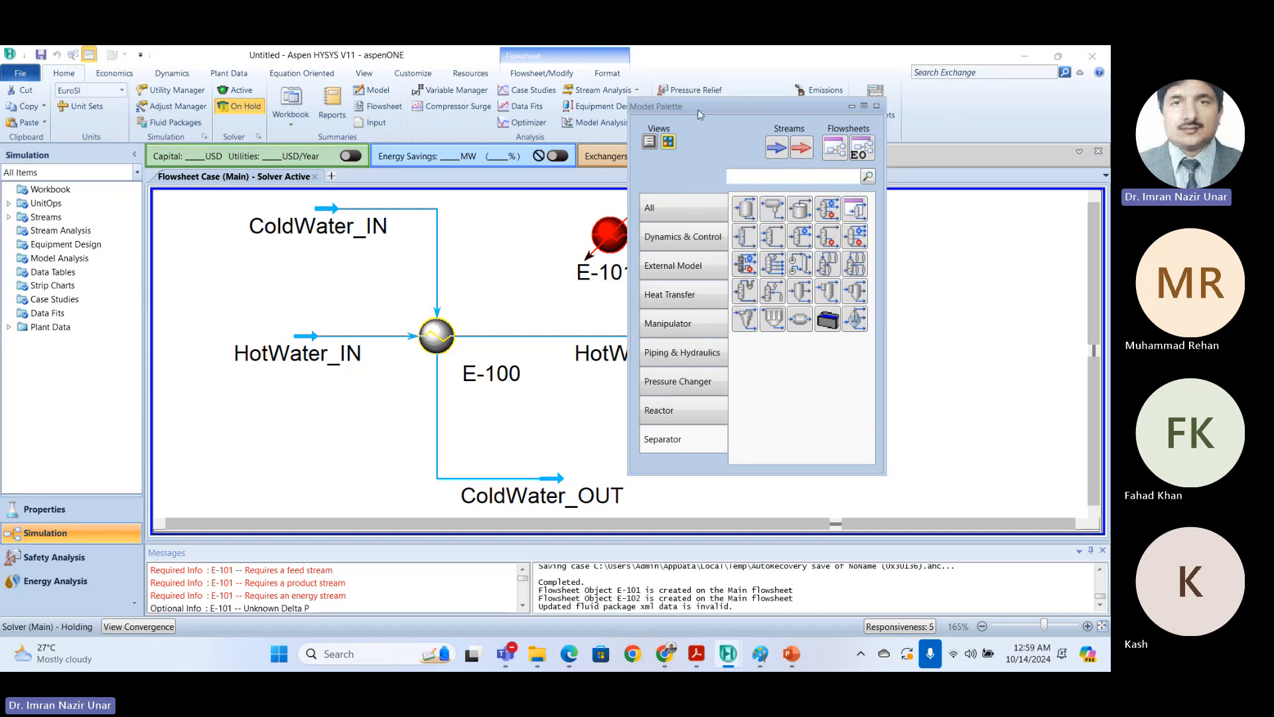
pyautogui.moveTo(698, 110); pyautogui.dragTo(670, 102)
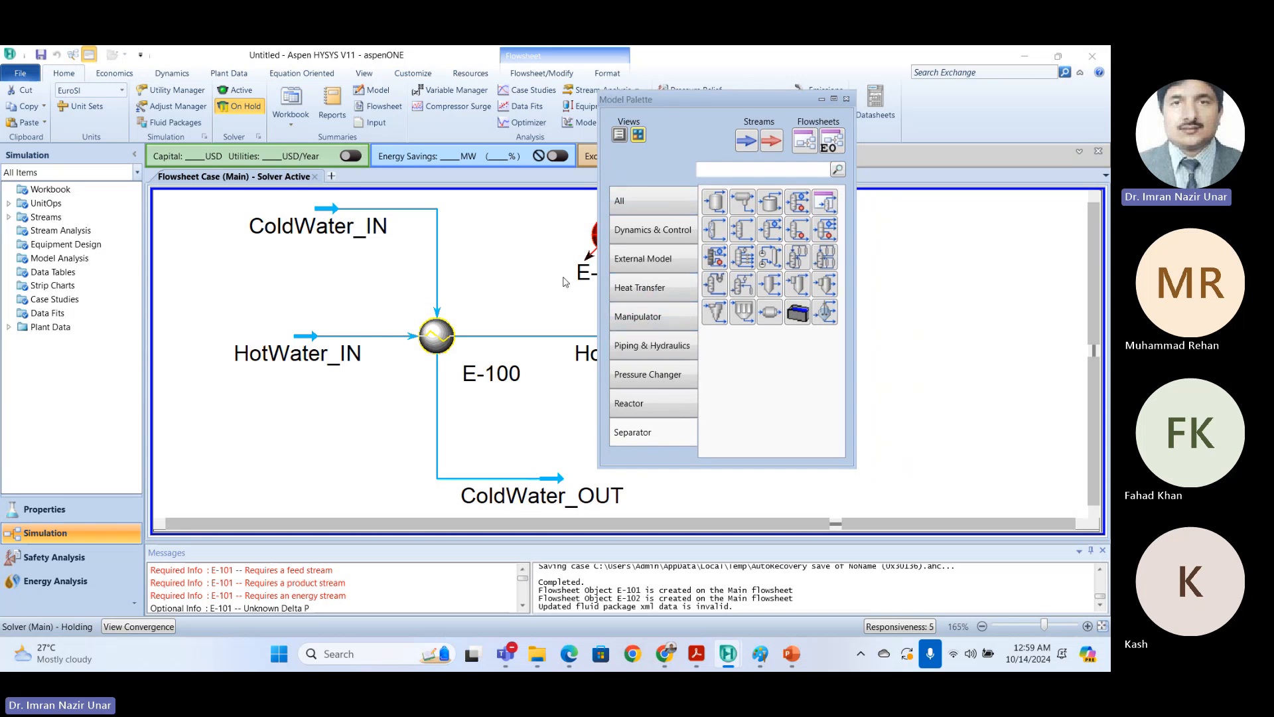
pyautogui.moveTo(650, 99); pyautogui.dragTo(764, 126)
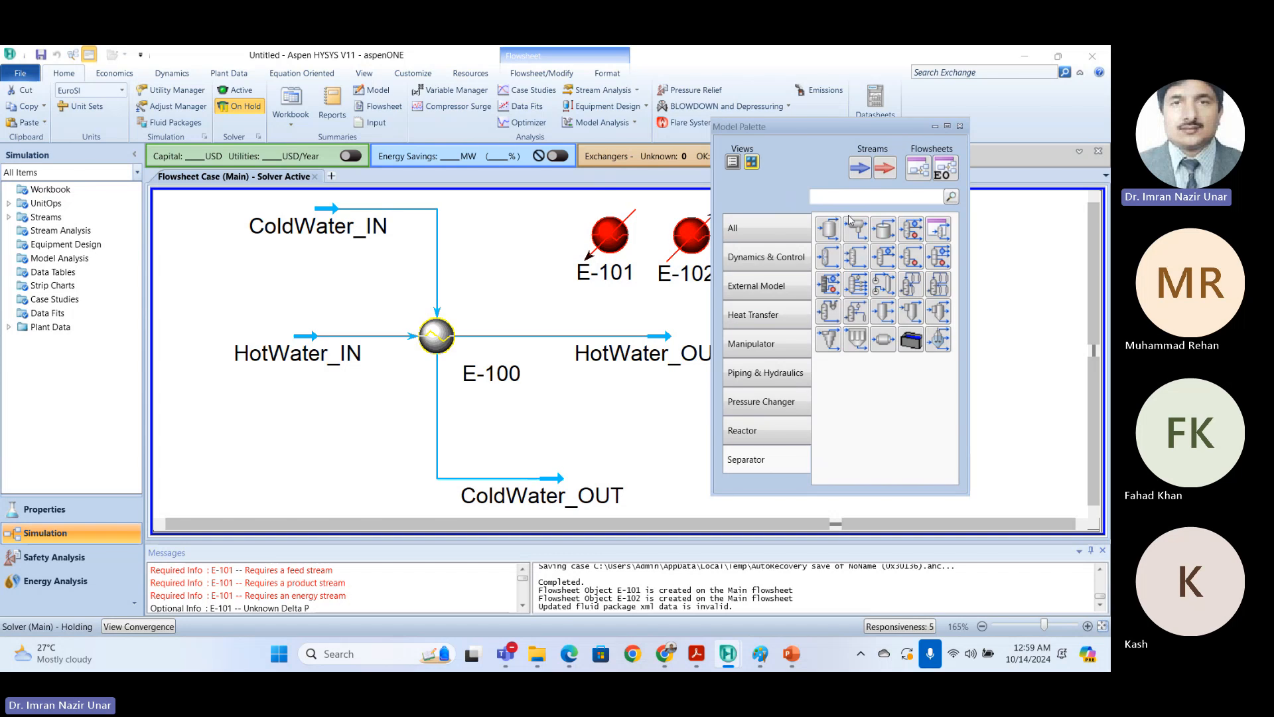
pyautogui.moveTo(794, 129); pyautogui.dragTo(807, 82)
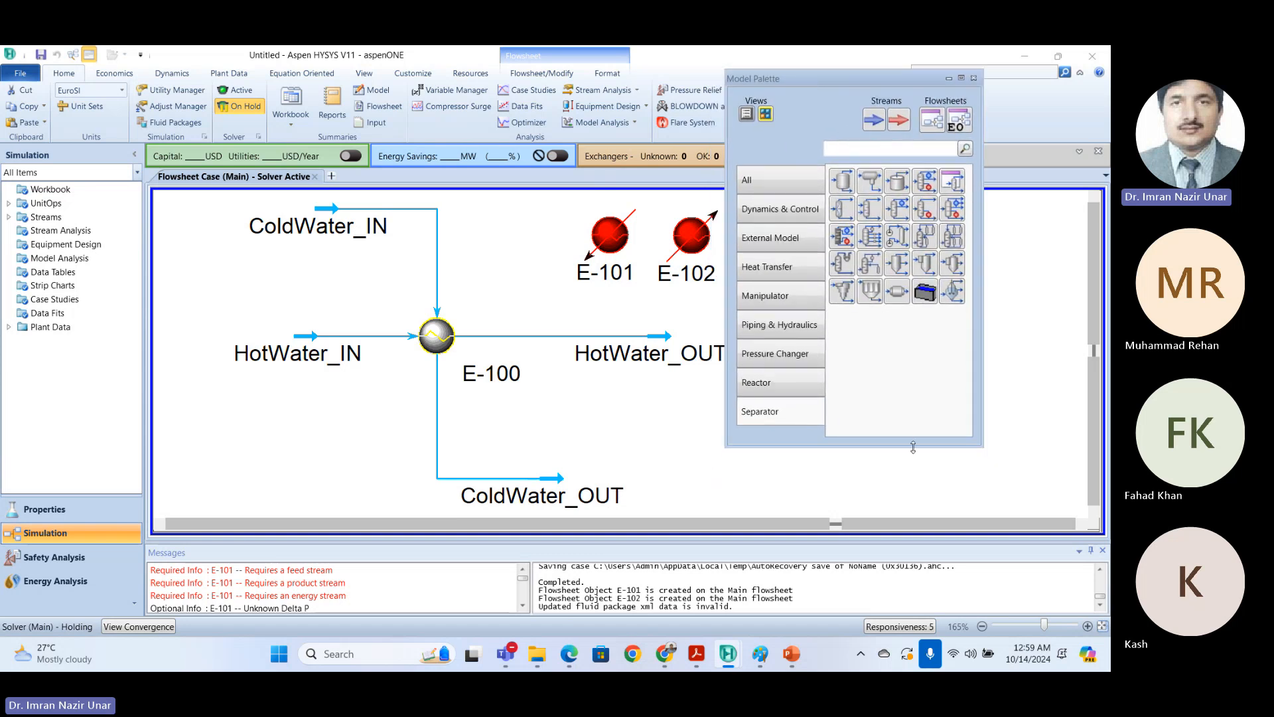
pyautogui.moveTo(913, 447); pyautogui.dragTo(913, 522)
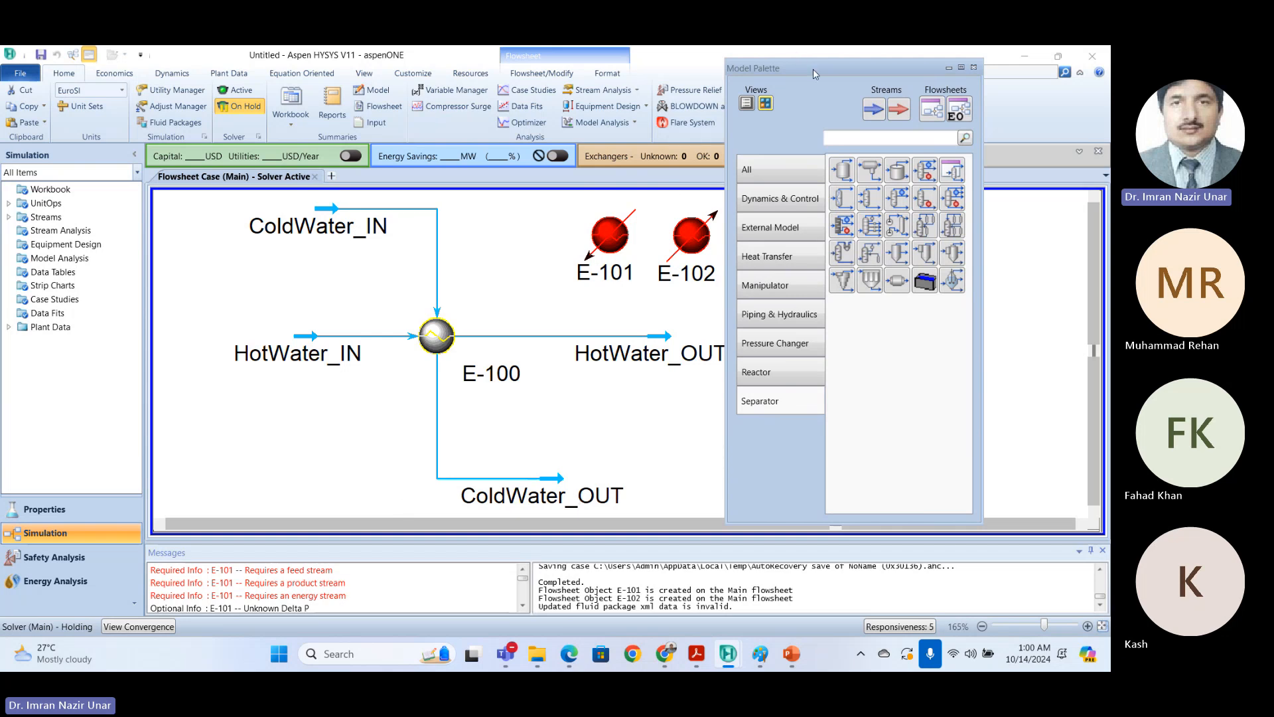
pyautogui.moveTo(814, 69); pyautogui.dragTo(845, 72)
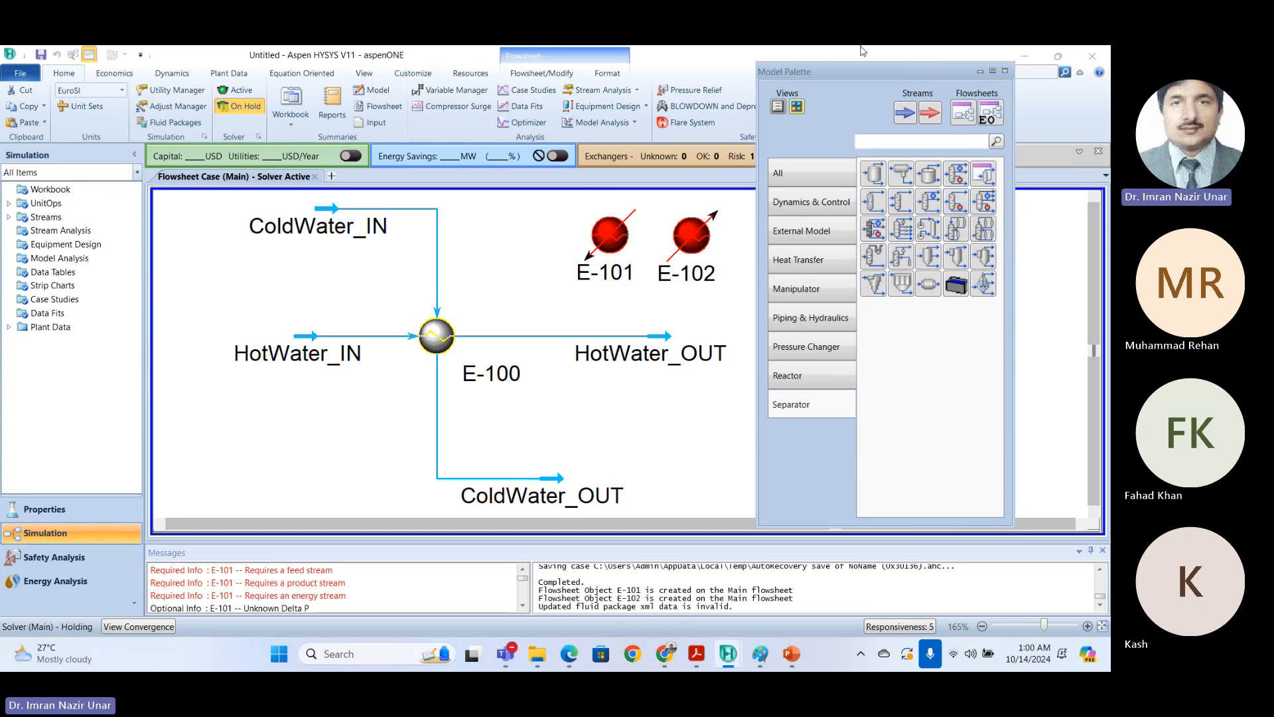
pyautogui.moveTo(884, 69); pyautogui.dragTo(923, 73)
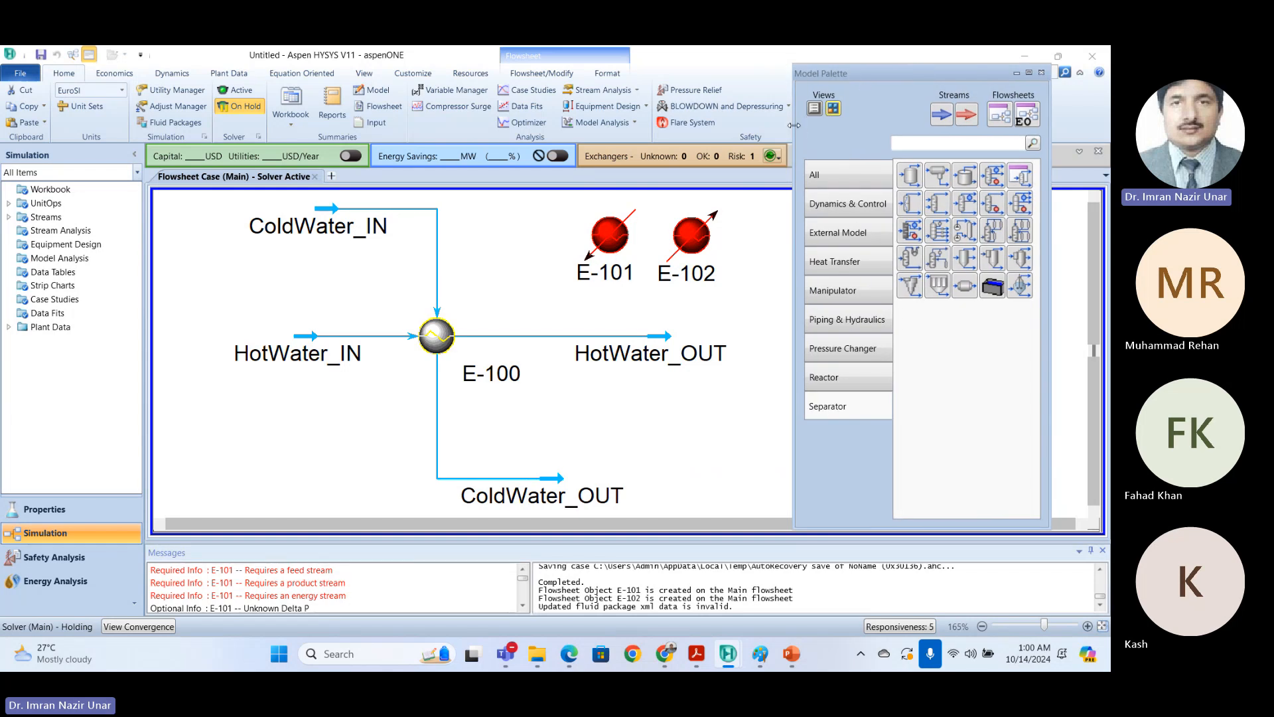
pyautogui.moveTo(794, 125)
pyautogui.mouseDown()
pyautogui.moveTo(807, 126)
pyautogui.moveTo(795, 130)
pyautogui.mouseUp()
pyautogui.moveTo(907, 69); pyautogui.dragTo(948, 77)
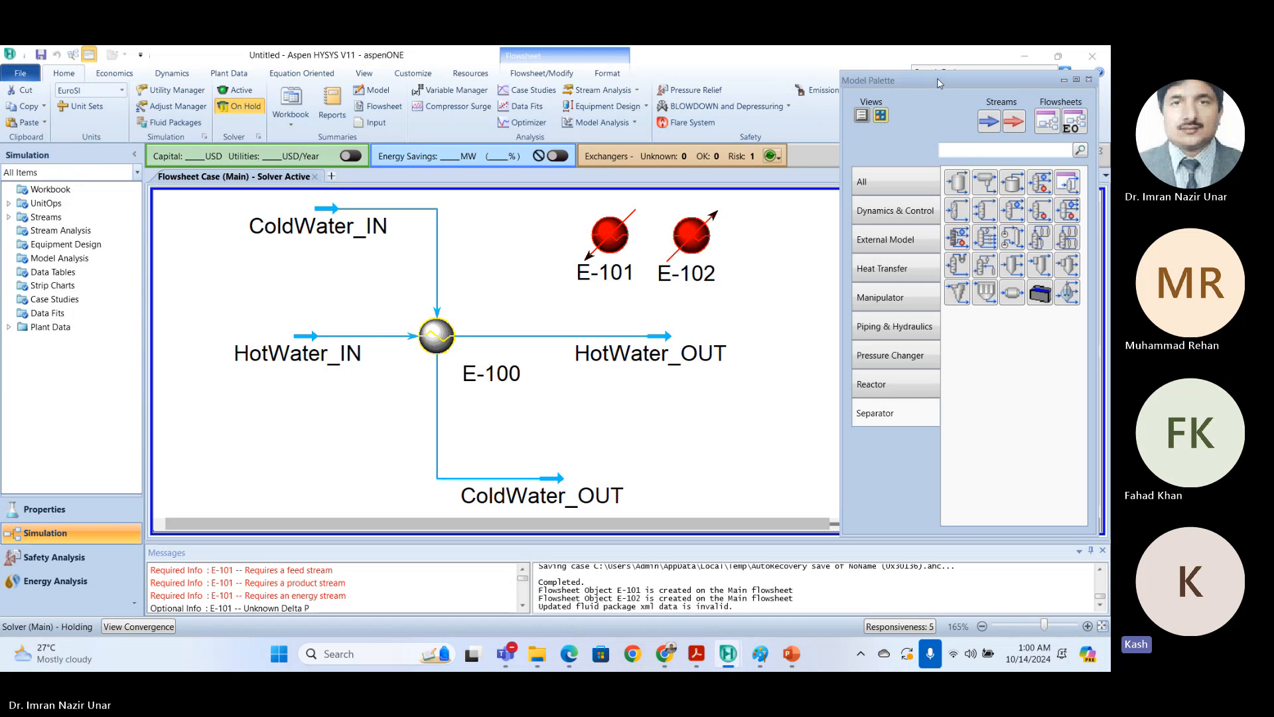
# Step: Reposition the Model Palette, then open the E-100 heat exchanger and move its window clear of the Messages pane
pyautogui.moveTo(976, 82); pyautogui.dragTo(956, 68)
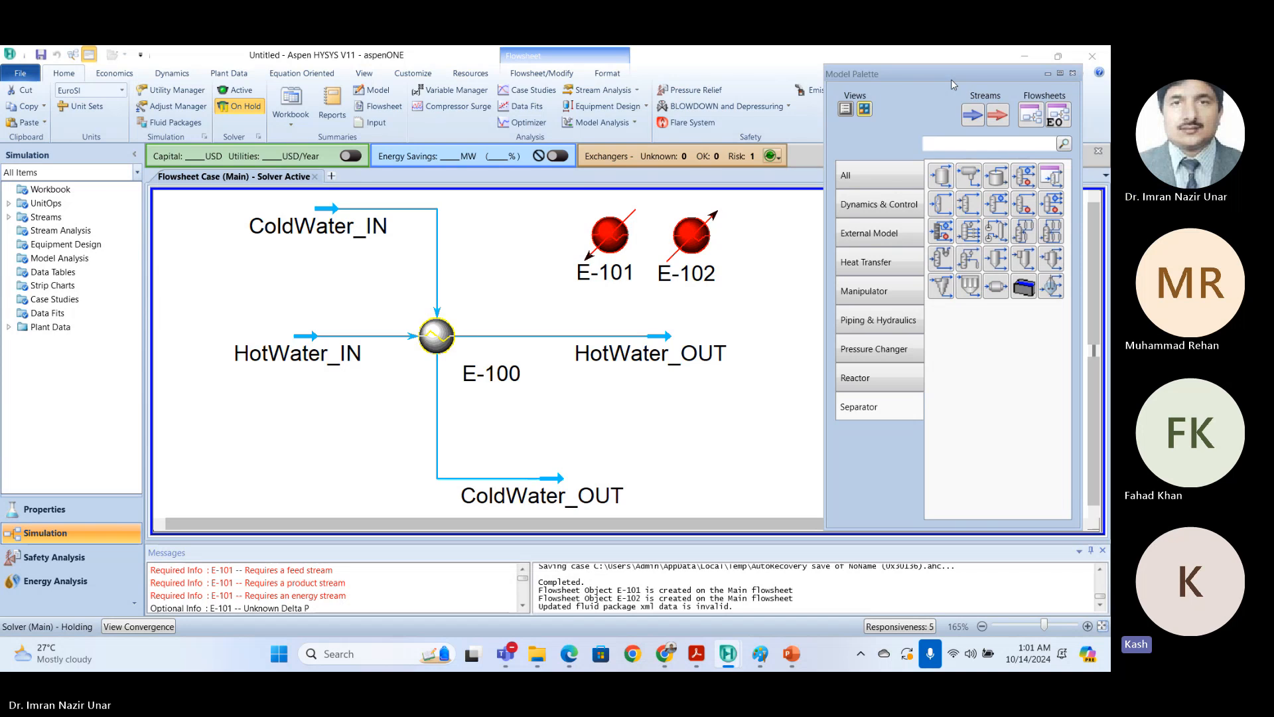
pyautogui.moveTo(950, 78); pyautogui.dragTo(950, 76)
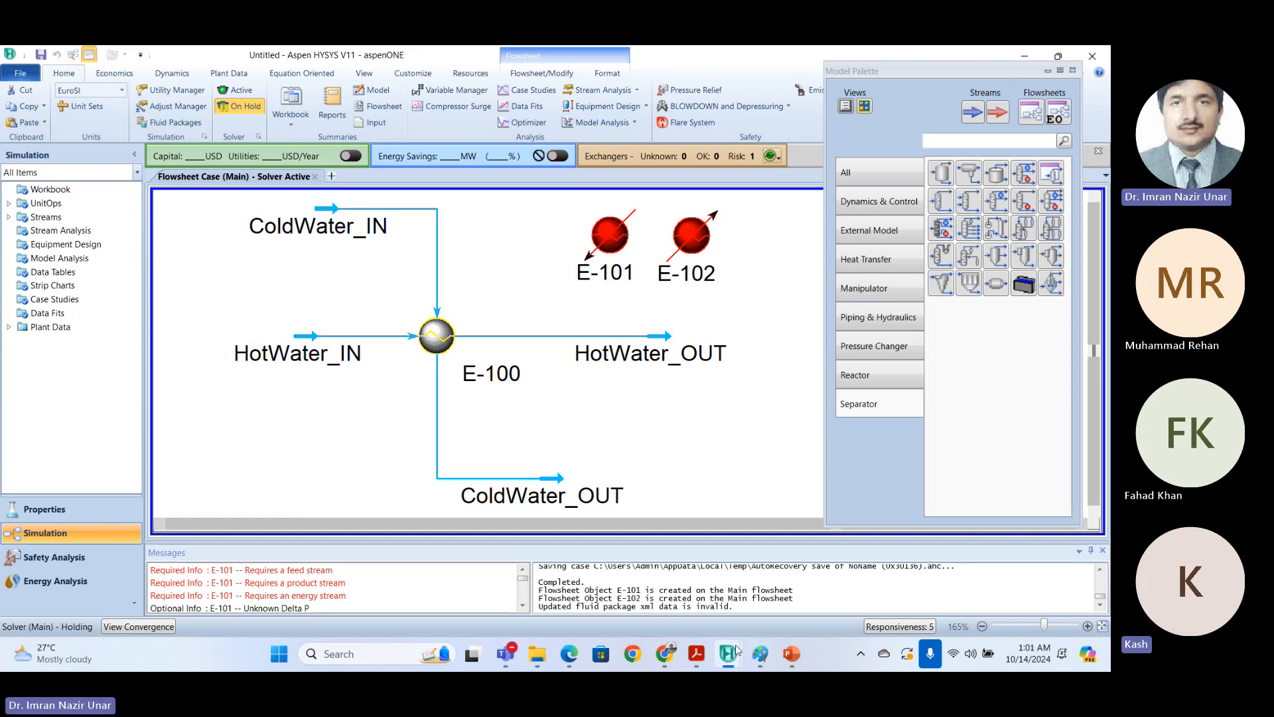
pyautogui.click(431, 337)
pyautogui.doubleClick(431, 337)
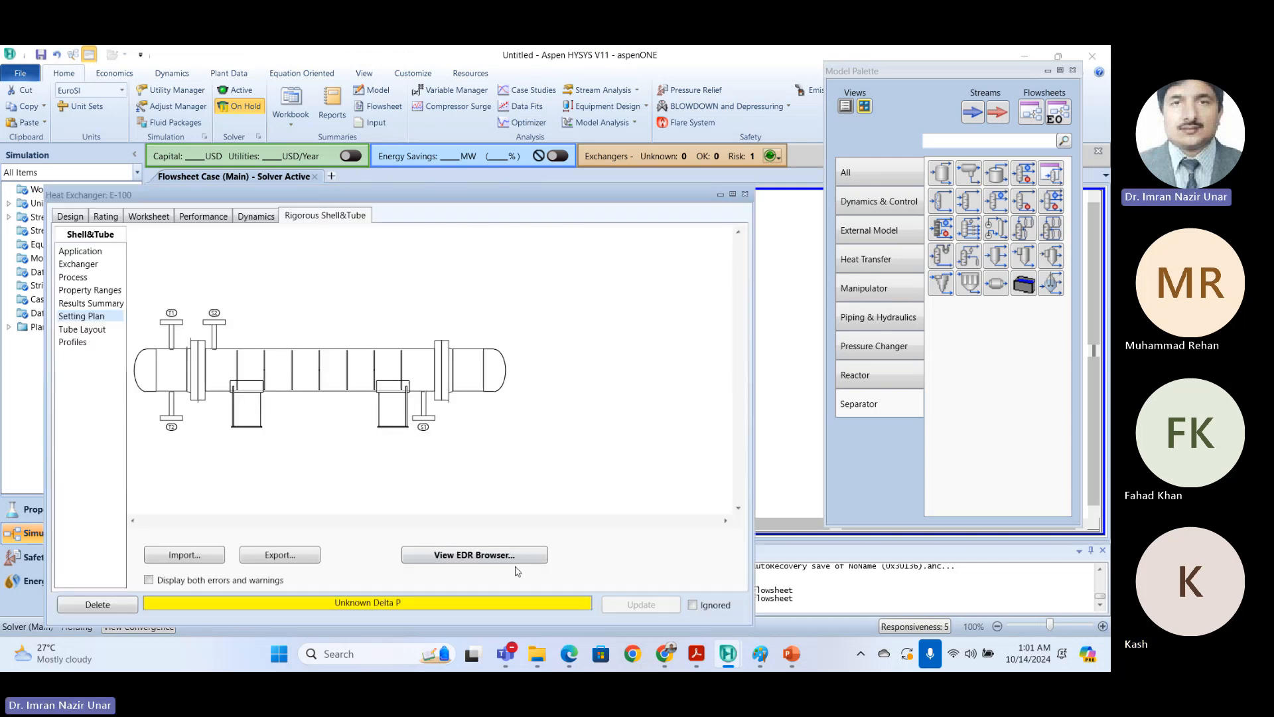
pyautogui.click(693, 605)
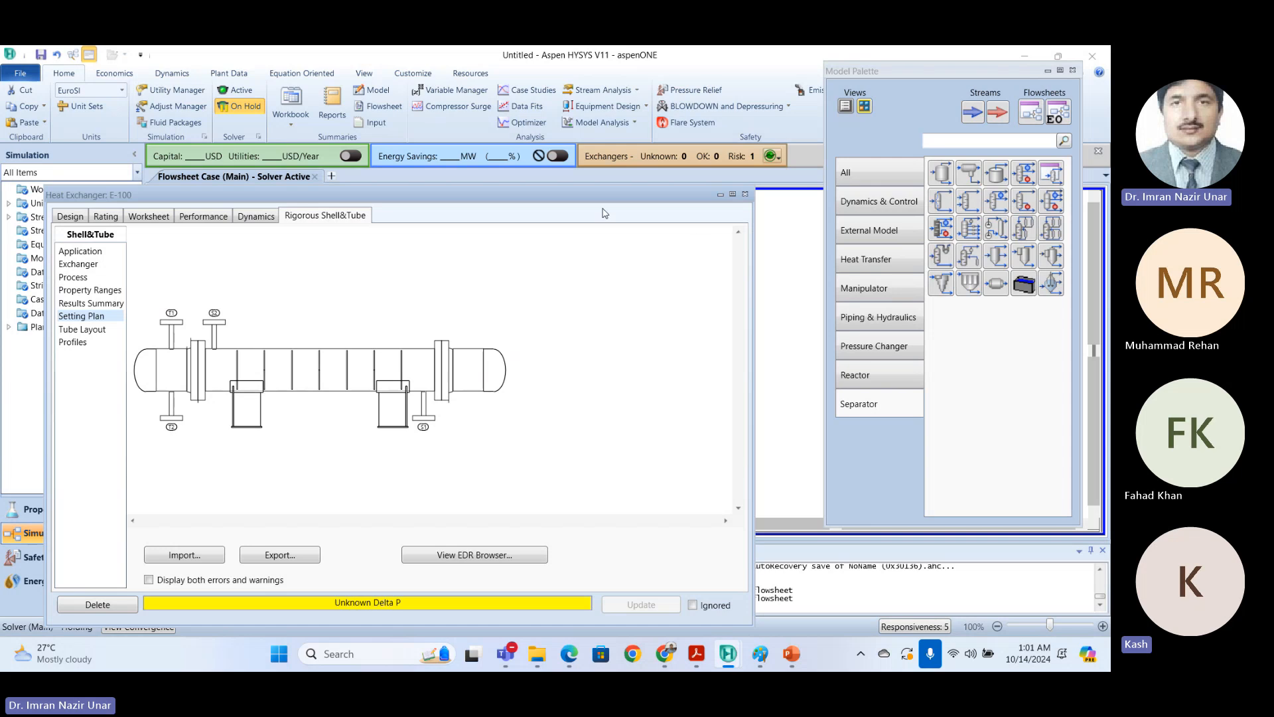
pyautogui.moveTo(600, 199); pyautogui.dragTo(657, 98)
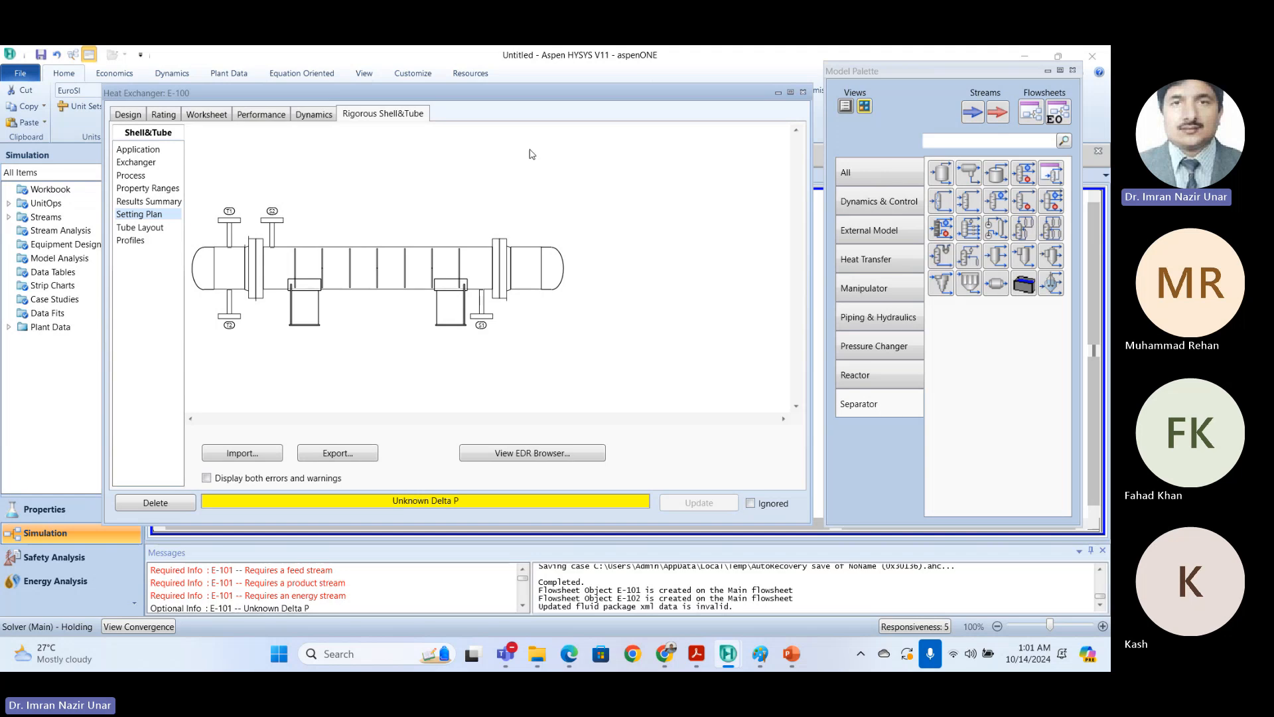
pyautogui.moveTo(566, 95); pyautogui.dragTo(627, 96)
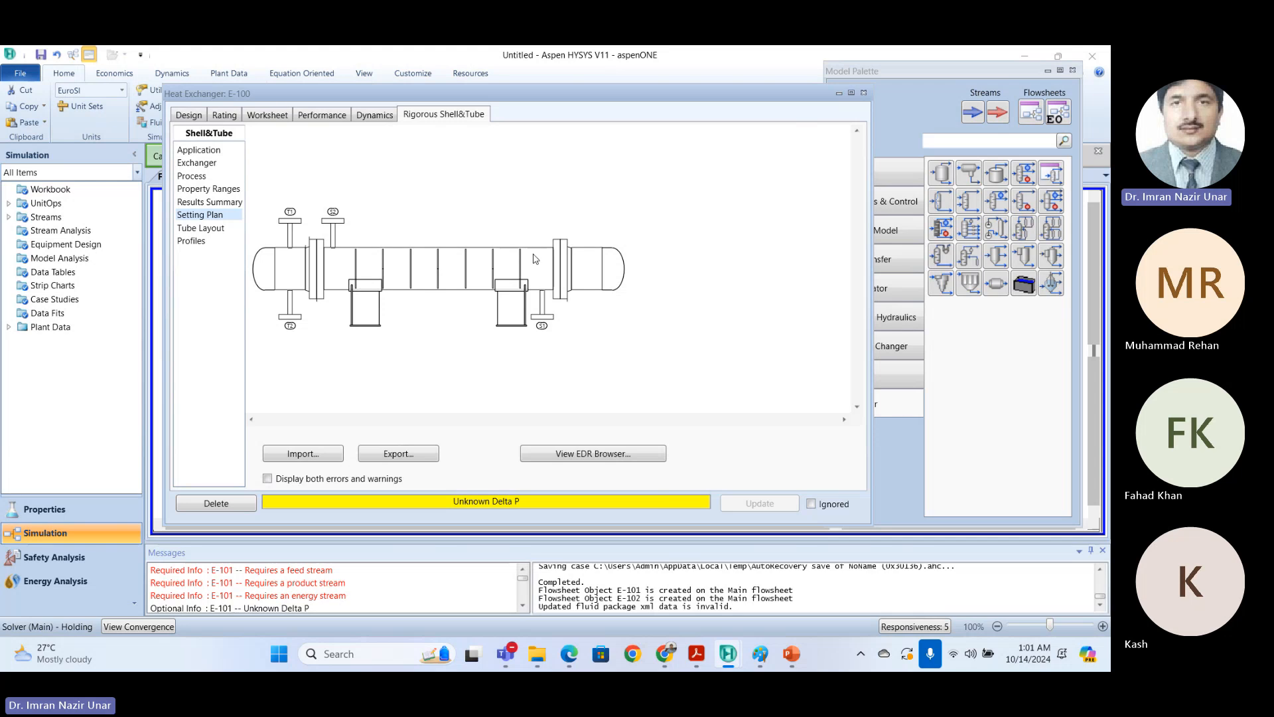
# Step: Show the E-100 design parameters and set the heat exchanger to be ignored in the simulation
pyautogui.click(189, 115)
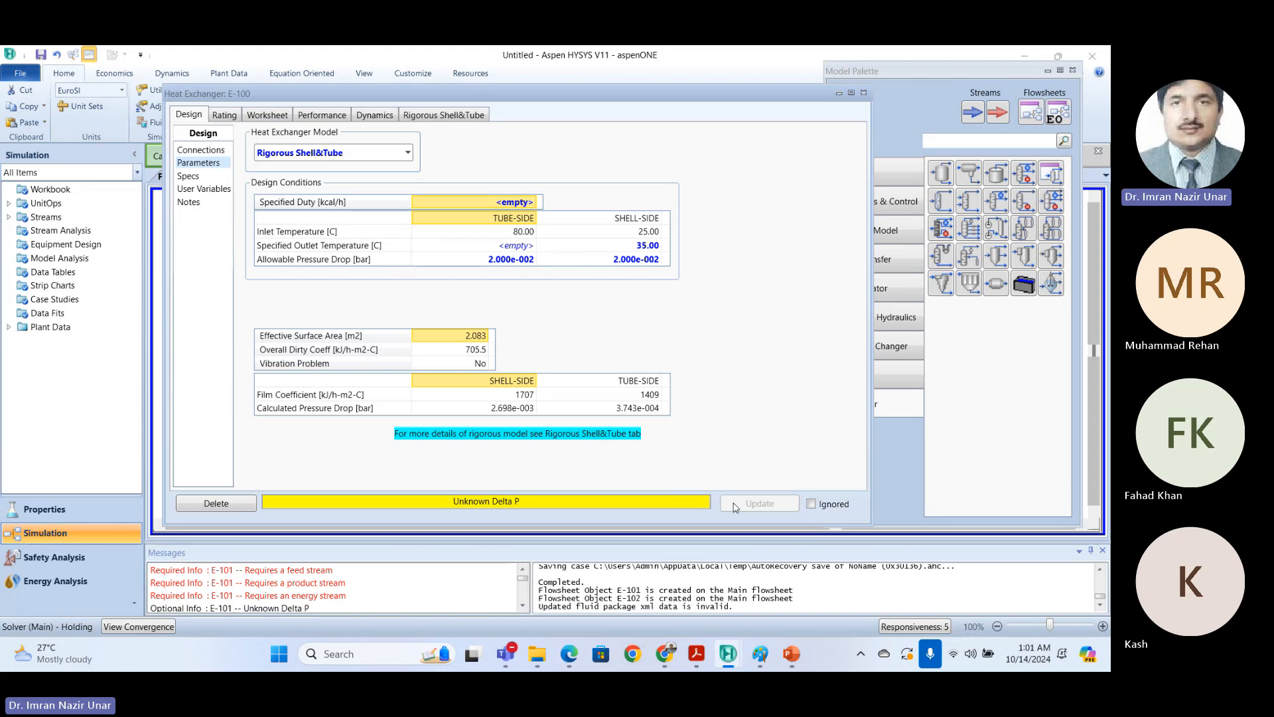
pyautogui.click(811, 504)
pyautogui.moveTo(564, 105); pyautogui.dragTo(463, 287)
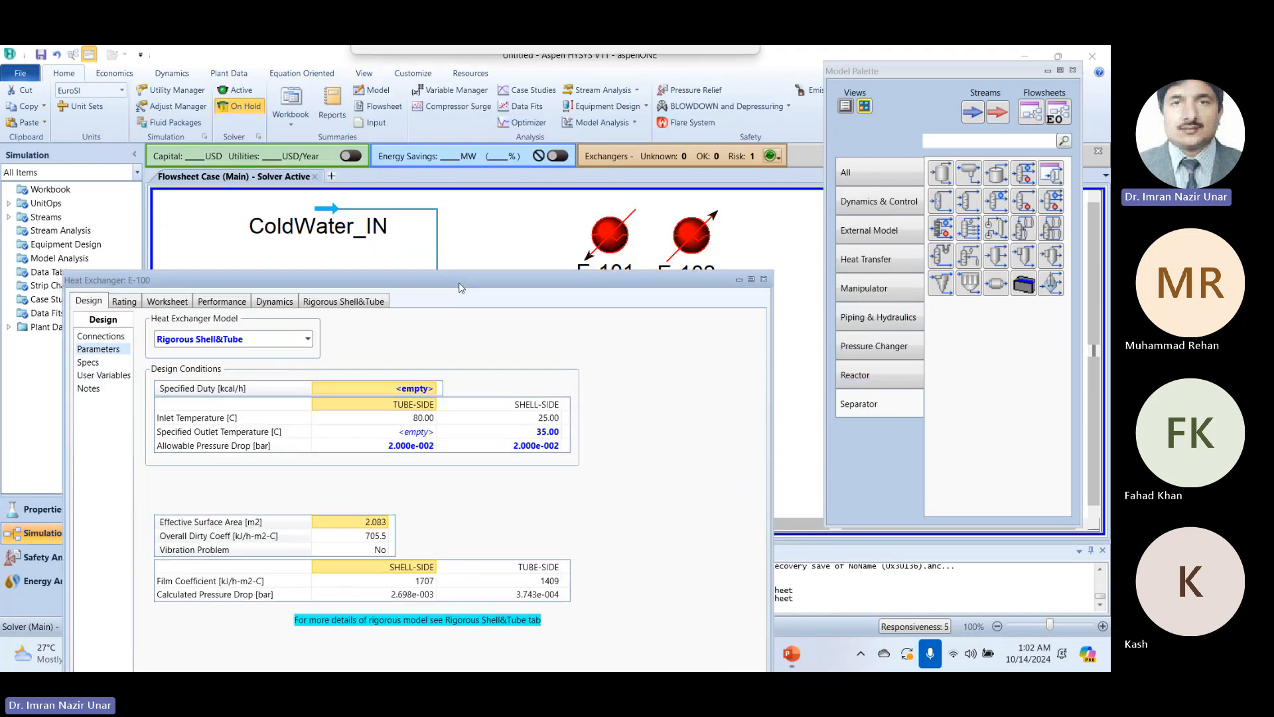
pyautogui.moveTo(548, 286); pyautogui.dragTo(571, 186)
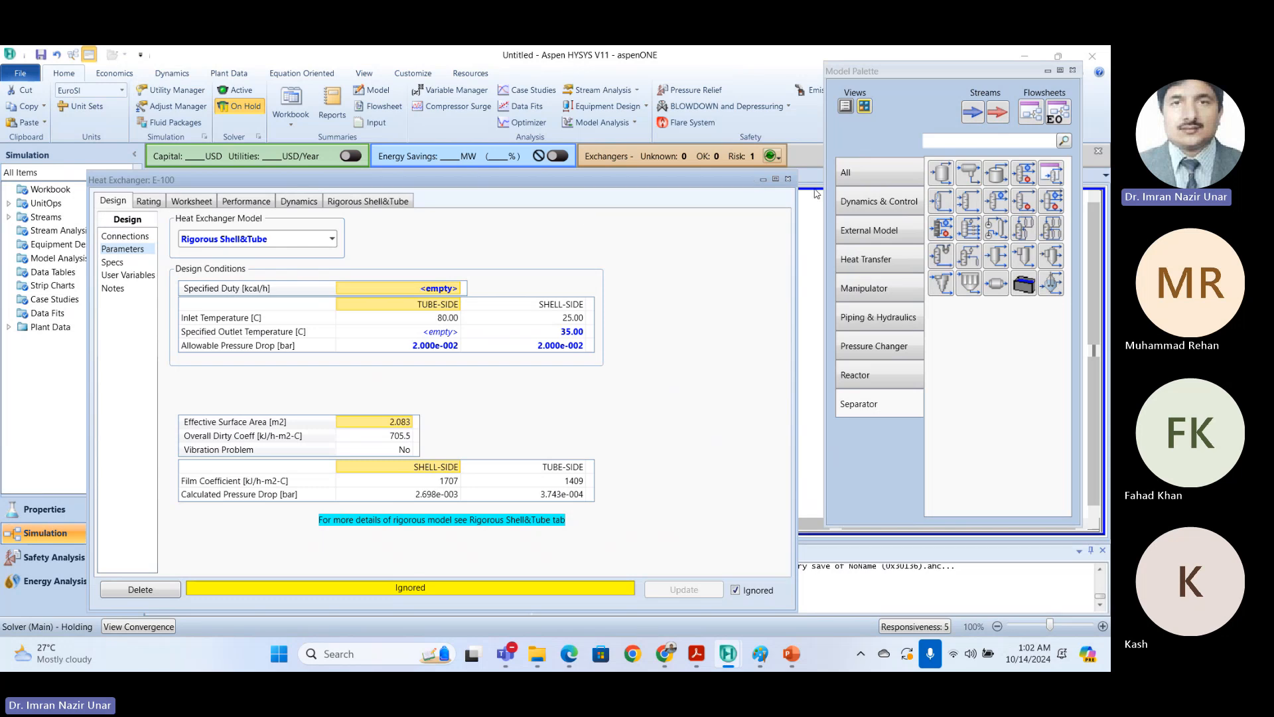
pyautogui.moveTo(731, 183); pyautogui.dragTo(770, 59)
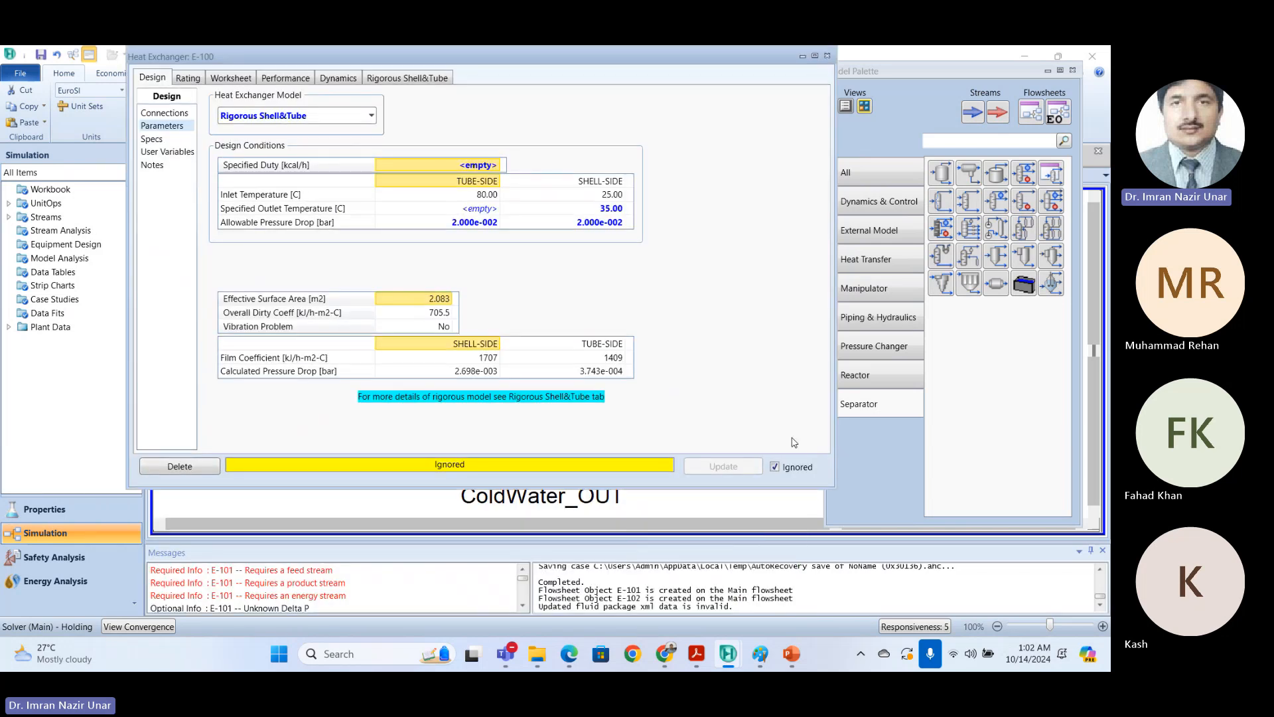
# Step: Demonstrate switching the Ignored option of E-100 on and off, ending with the option cleared
pyautogui.click(774, 466)
pyautogui.click(776, 469)
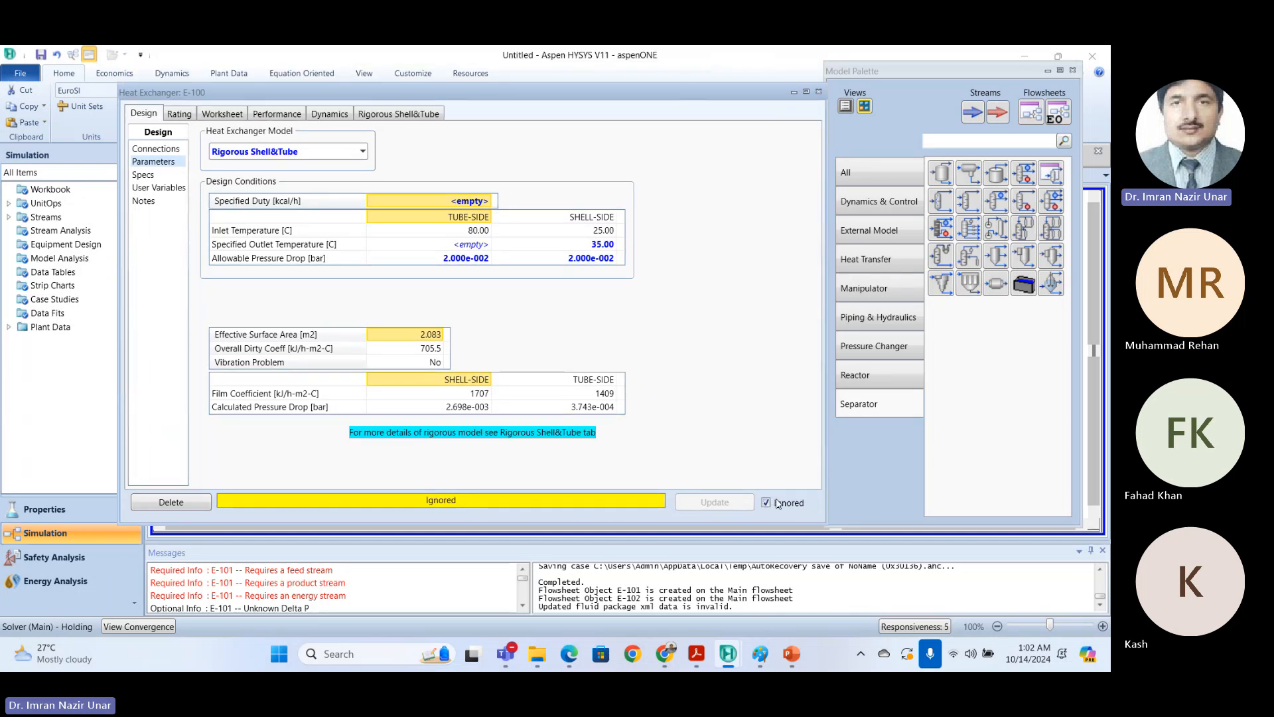
pyautogui.moveTo(660, 93); pyautogui.dragTo(654, 203)
pyautogui.moveTo(746, 204); pyautogui.dragTo(680, 149)
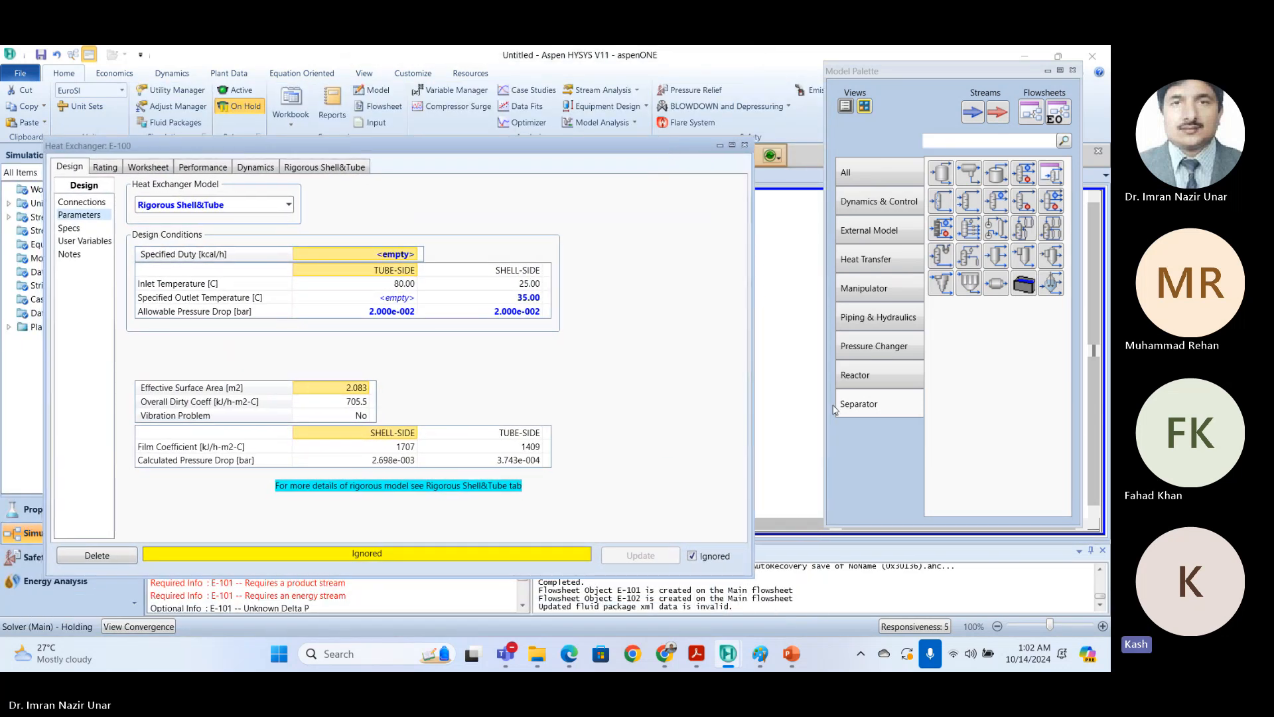
pyautogui.click(692, 557)
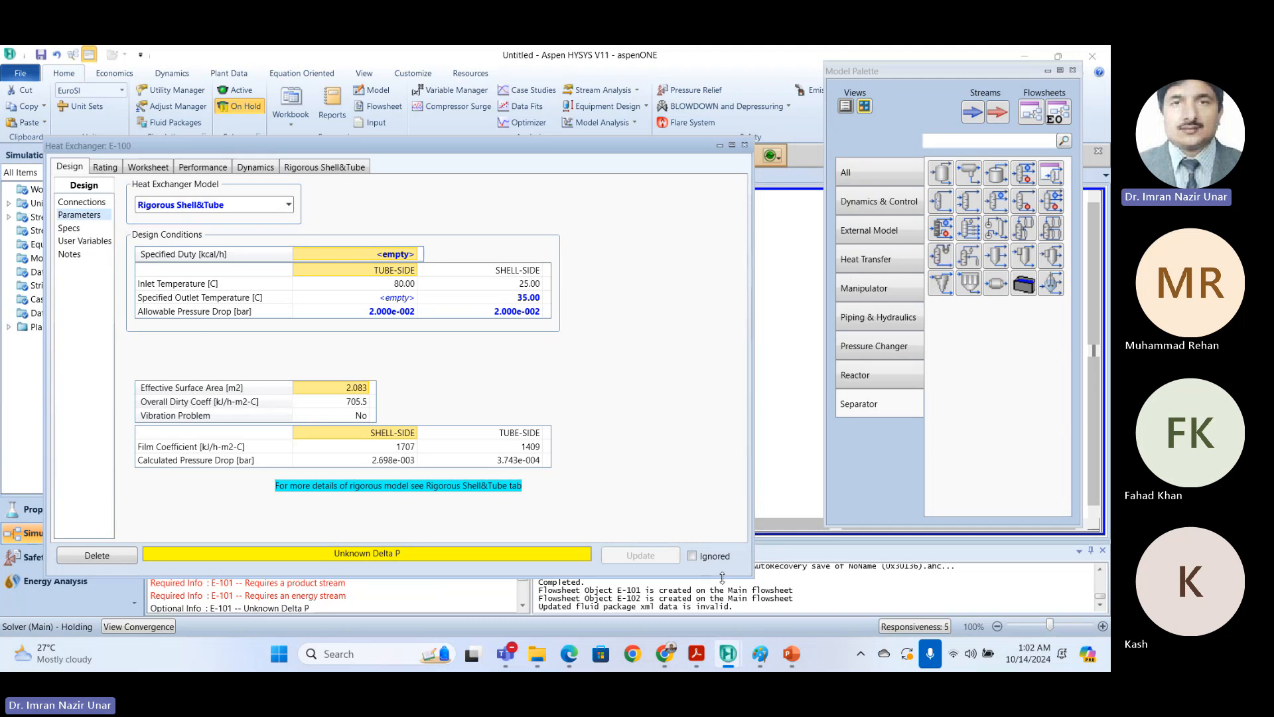
pyautogui.click(691, 556)
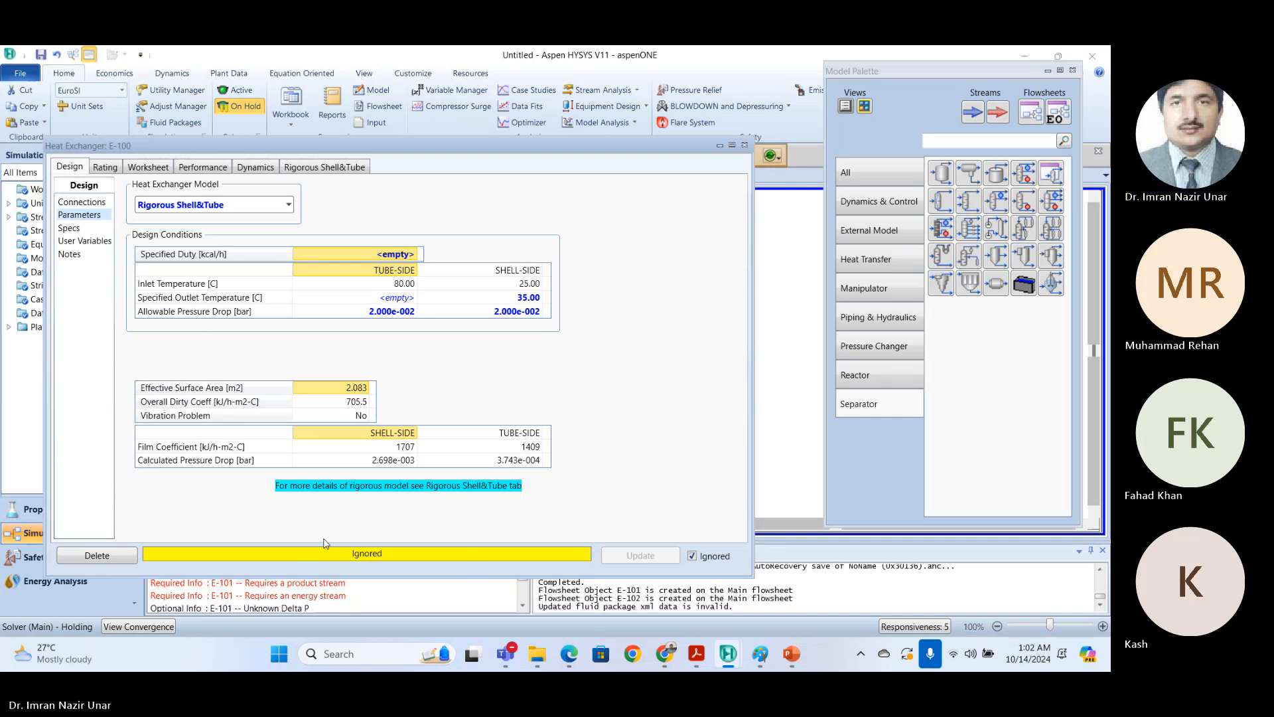
pyautogui.click(692, 557)
pyautogui.click(692, 557)
# Step: Close the E-100 heat exchanger window and the Model Palette so that the whole flowsheet is clear
pyautogui.moveTo(590, 147); pyautogui.dragTo(605, 111)
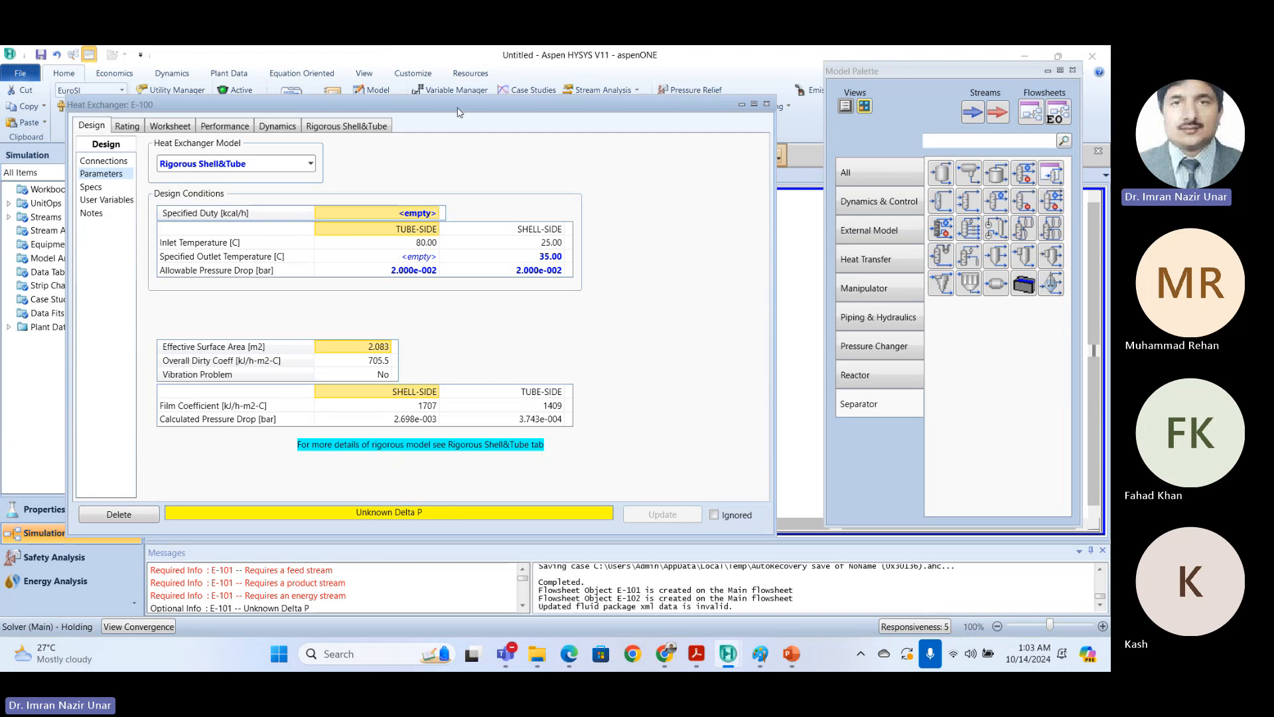
pyautogui.moveTo(462, 107); pyautogui.dragTo(544, 133)
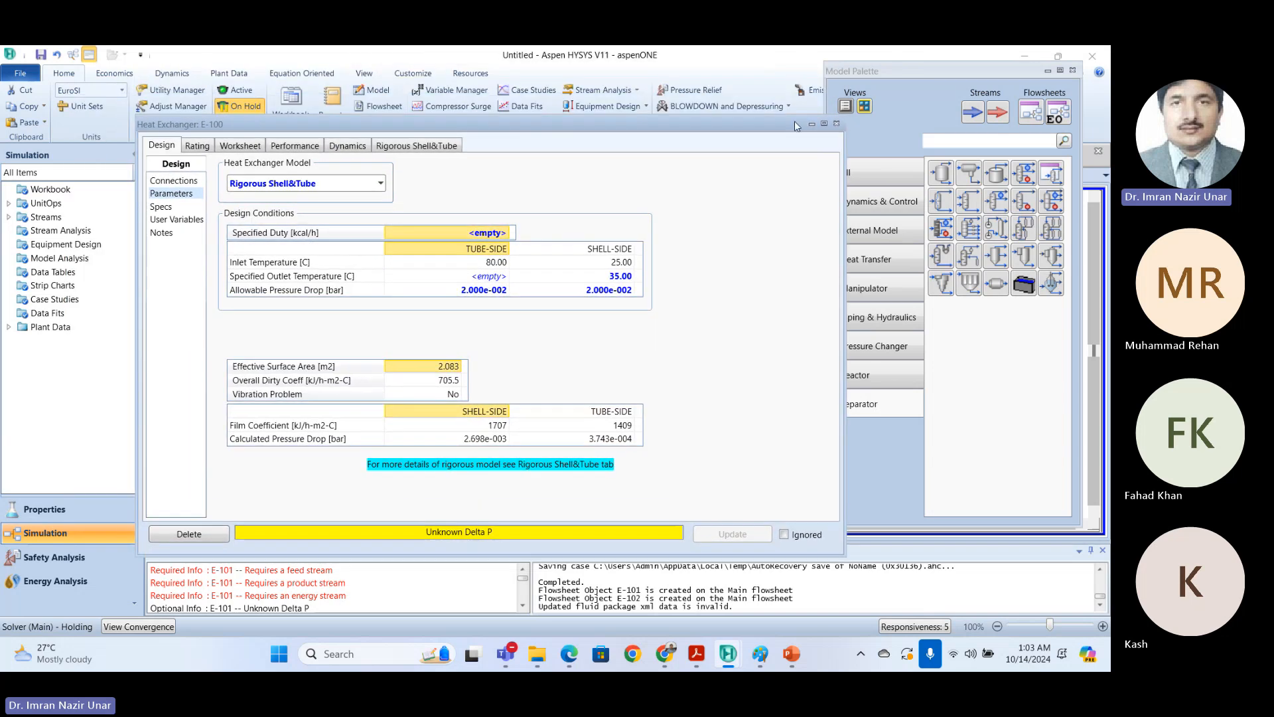
pyautogui.click(837, 124)
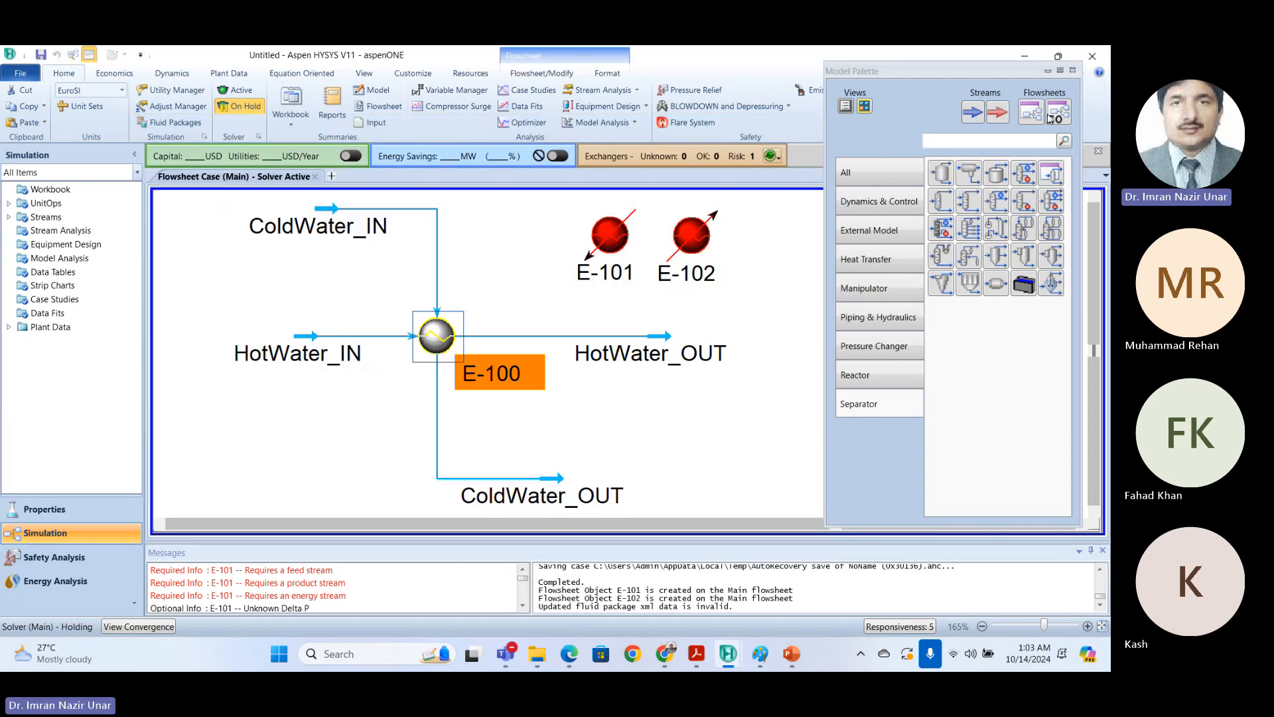
pyautogui.click(1073, 71)
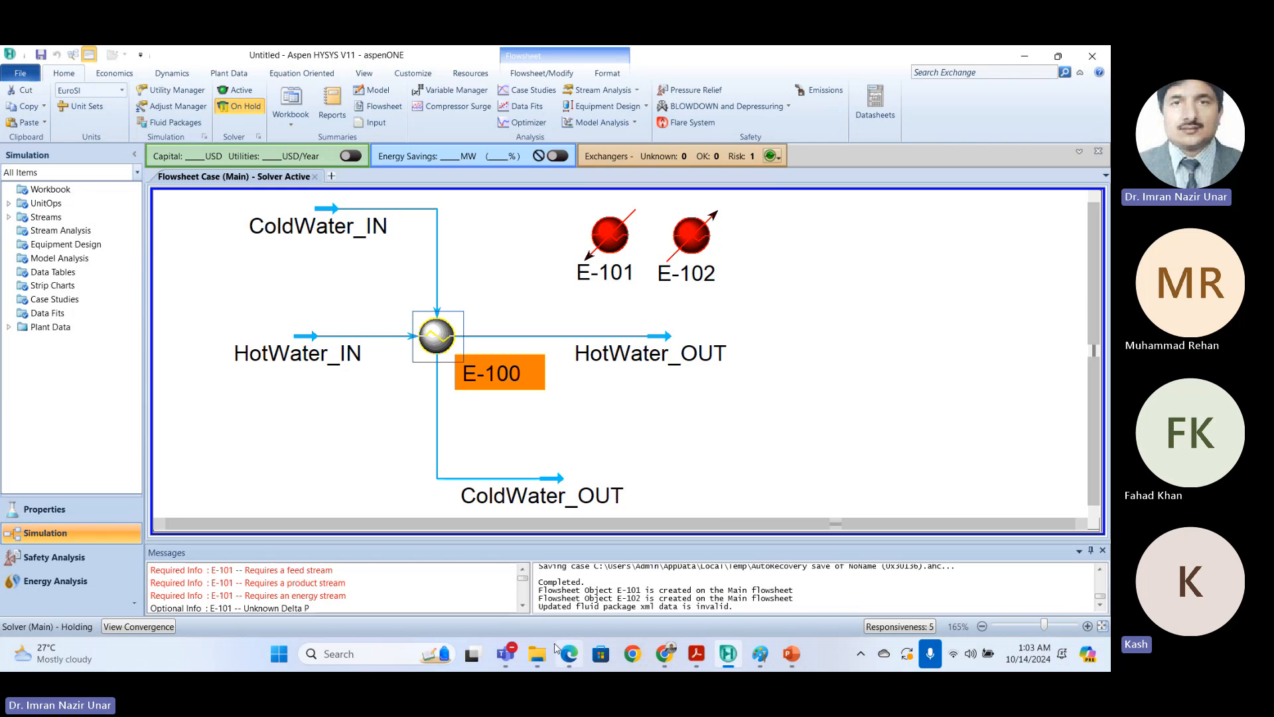
# Step: Switch to the Online HYSYS Course meeting in Microsoft Teams, view its participants, and minimize the meeting window
pyautogui.moveTo(506, 654)
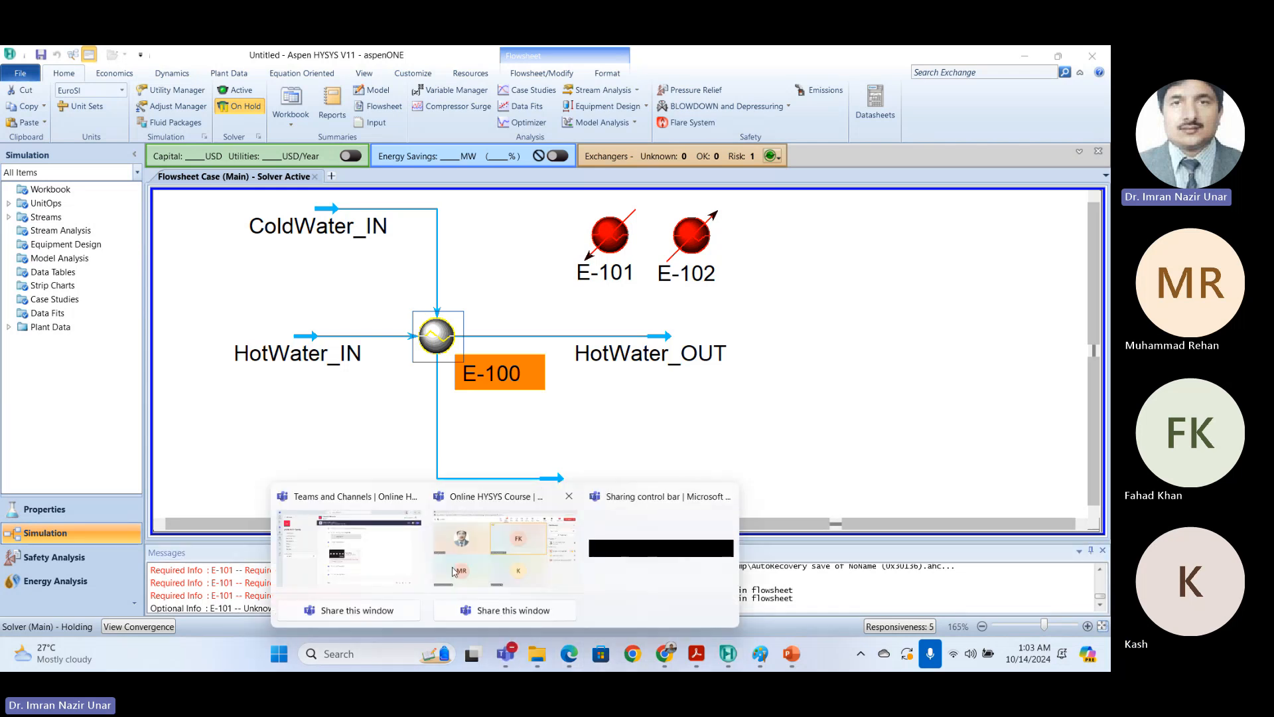
pyautogui.click(453, 570)
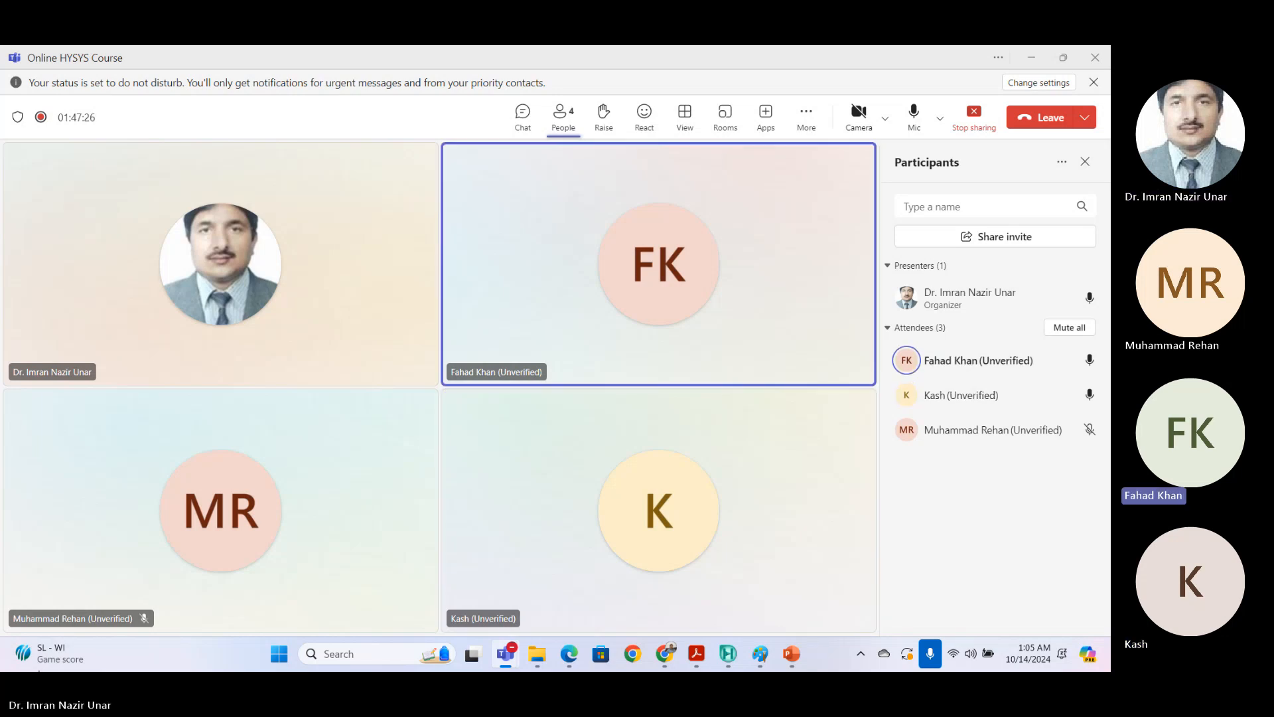
pyautogui.moveTo(54, 653)
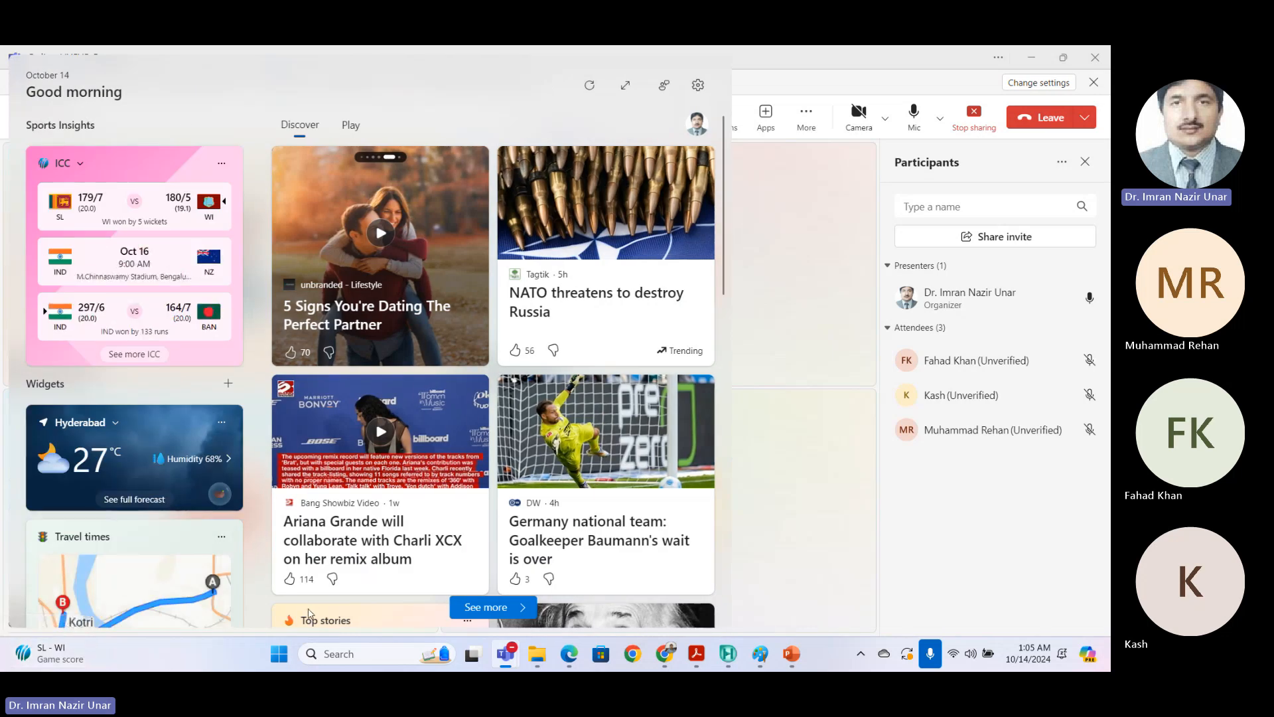
pyautogui.moveTo(453, 540)
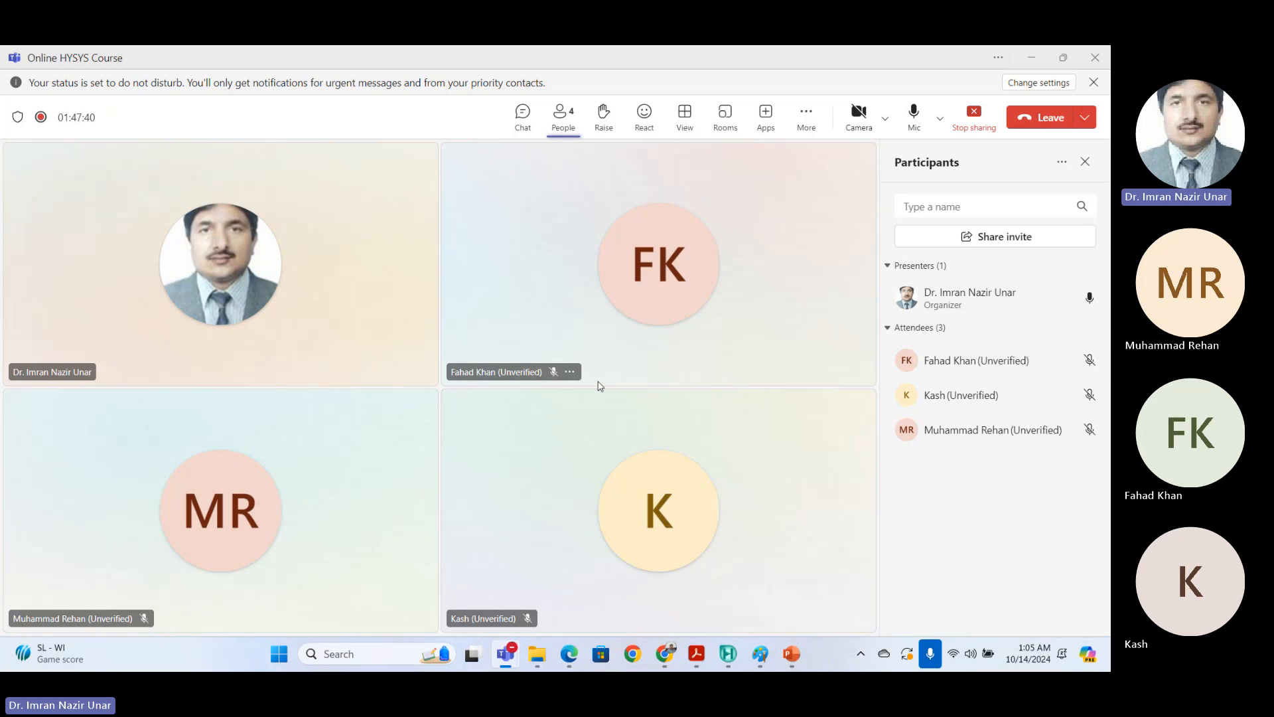
pyautogui.moveTo(505, 654)
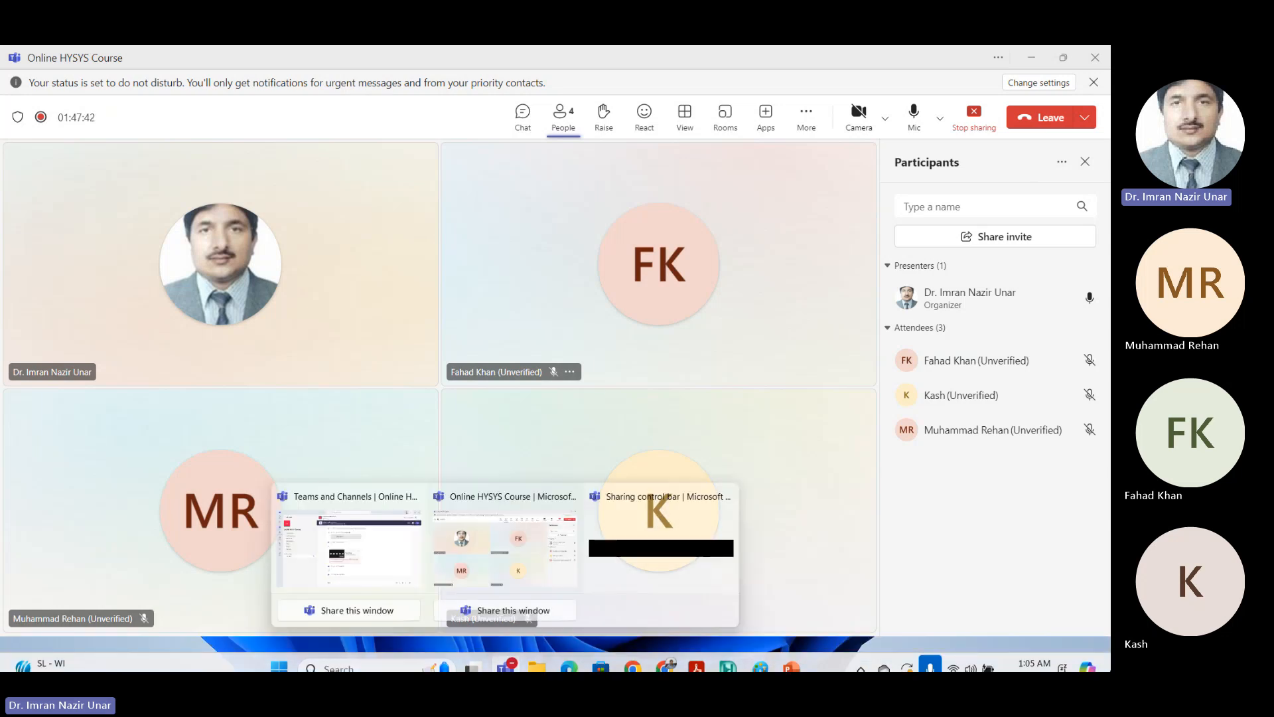
pyautogui.click(996, 58)
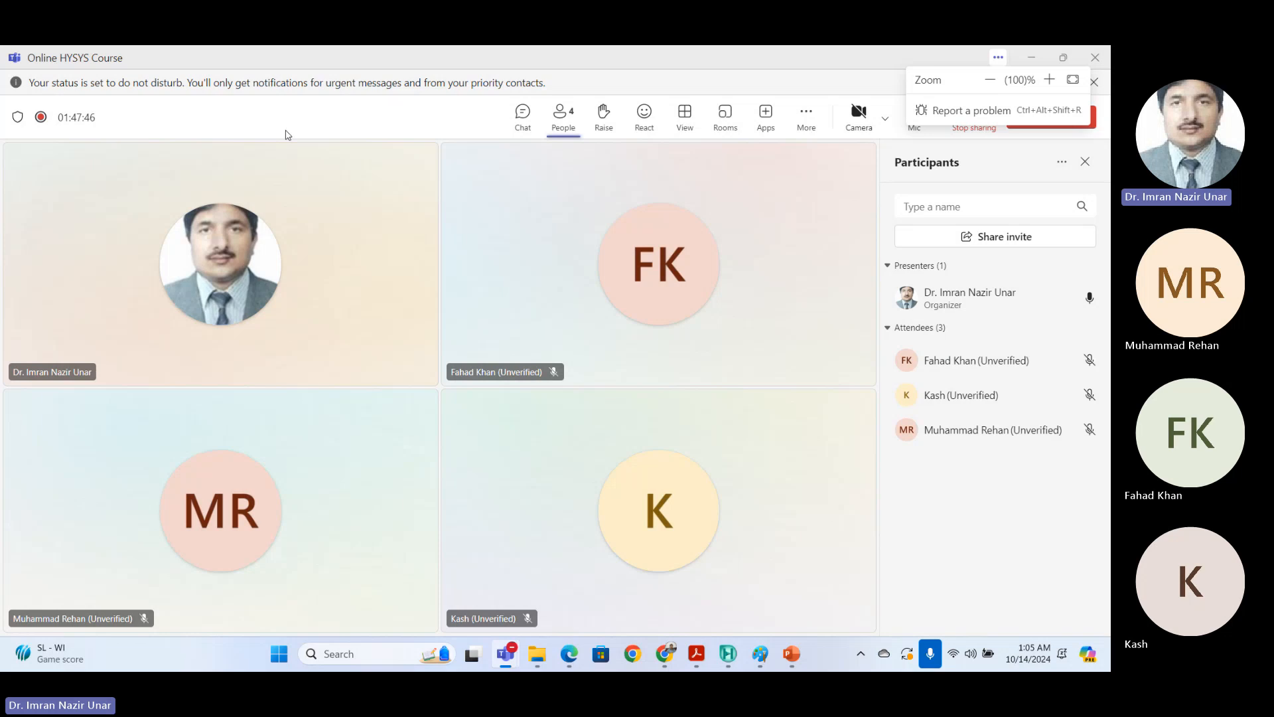
pyautogui.click(1028, 61)
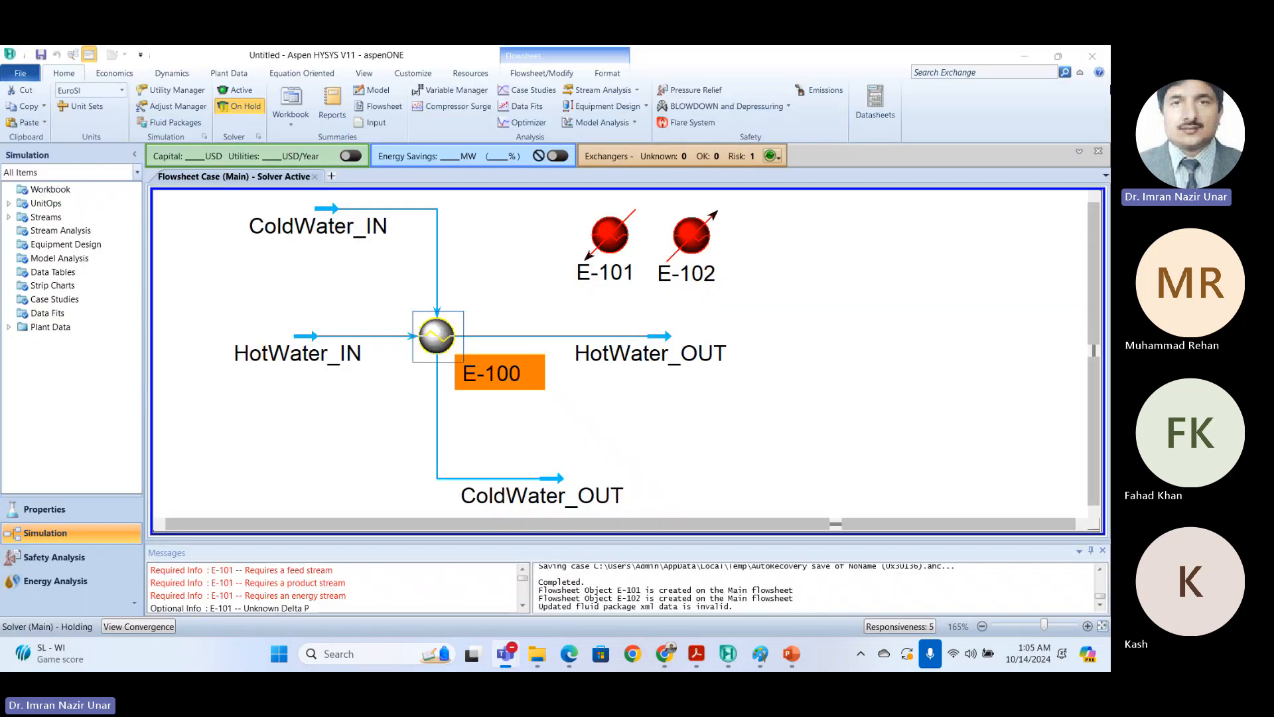
# Step: Close the Lecture-8_HEN_Part3 presentation and open the Shell-and-Tube-Heat-Exchanger-Design-Comparison PDF from the Downloads folder in Adobe Acrobat
pyautogui.click(1023, 57)
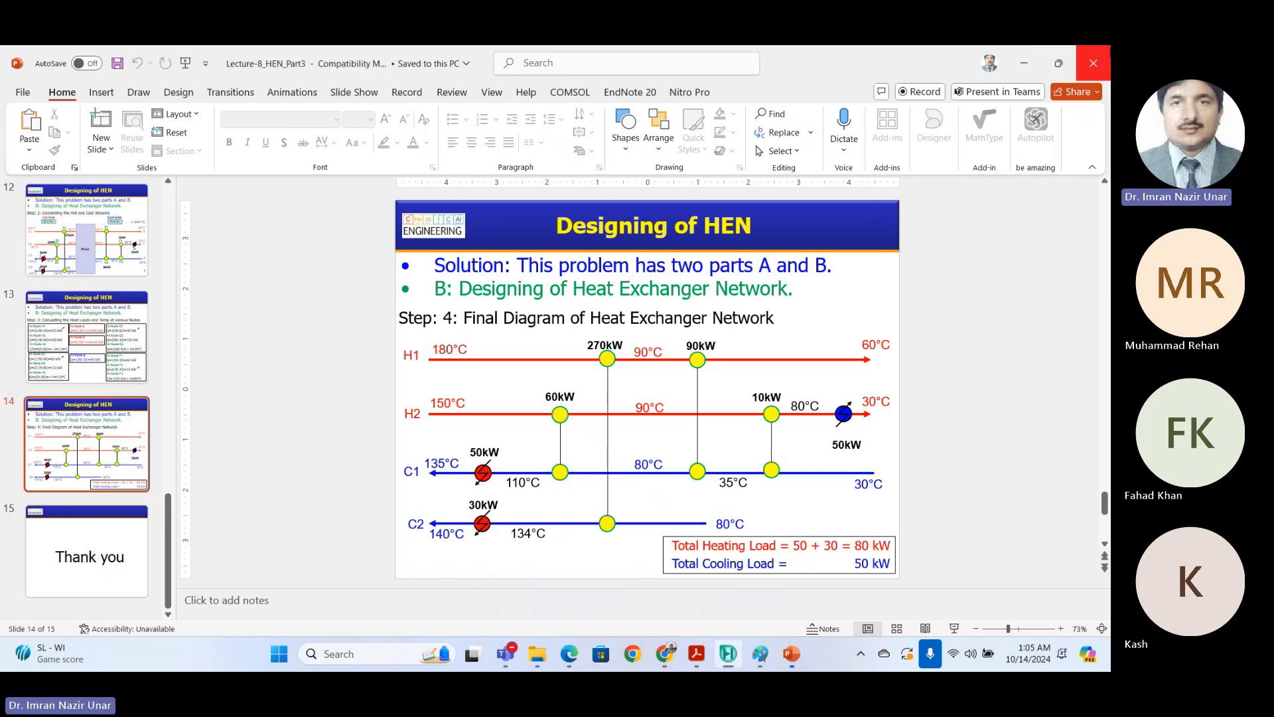
pyautogui.click(1093, 54)
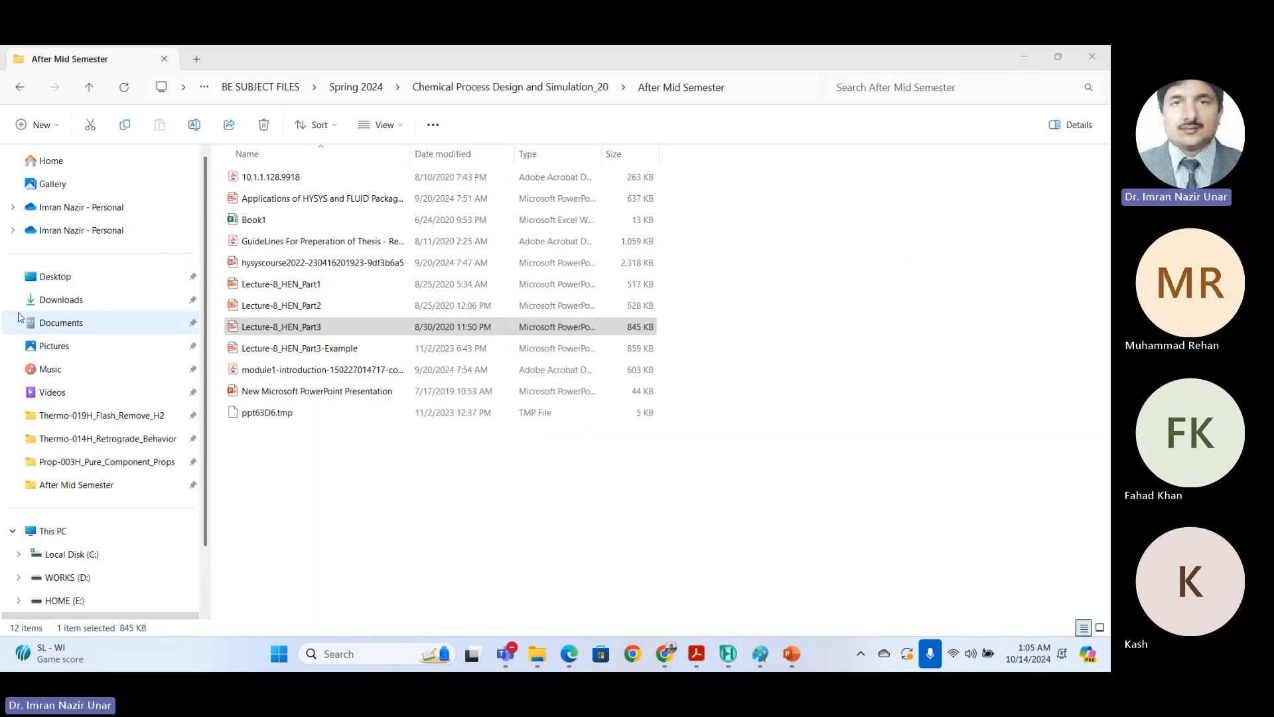
pyautogui.click(101, 303)
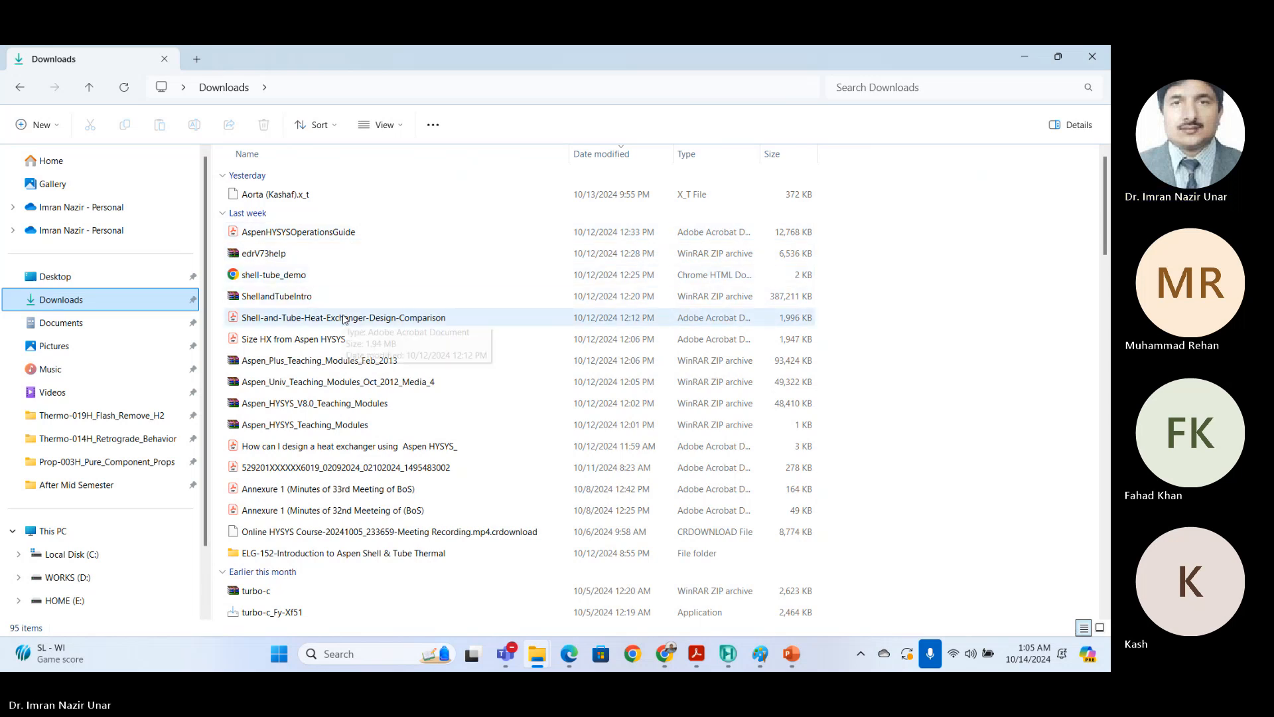
pyautogui.doubleClick(312, 318)
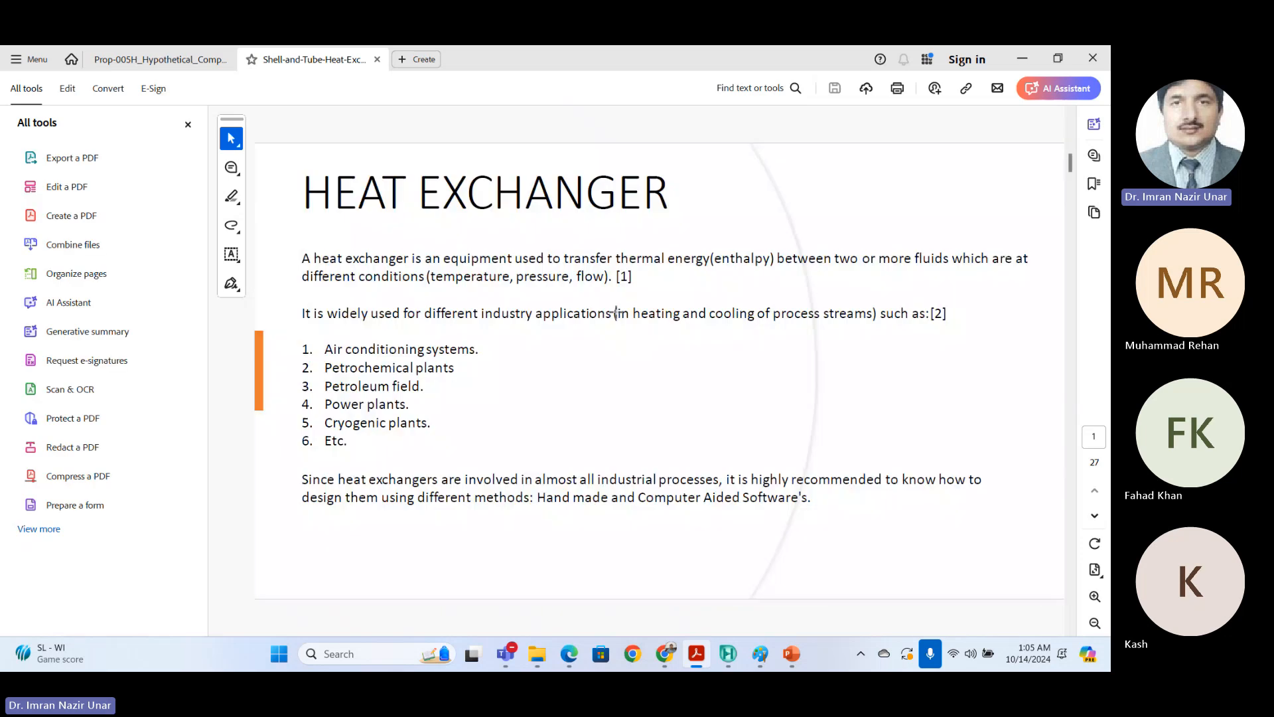
# Step: Look through the PDF's title page, TEMA types, pressure drop constraints, initial geometry tables and HTRI results up to page 17
pyautogui.scroll(-1, 616, 313)
pyautogui.scroll(1, 616, 313)
pyautogui.scroll(1, 617, 312)
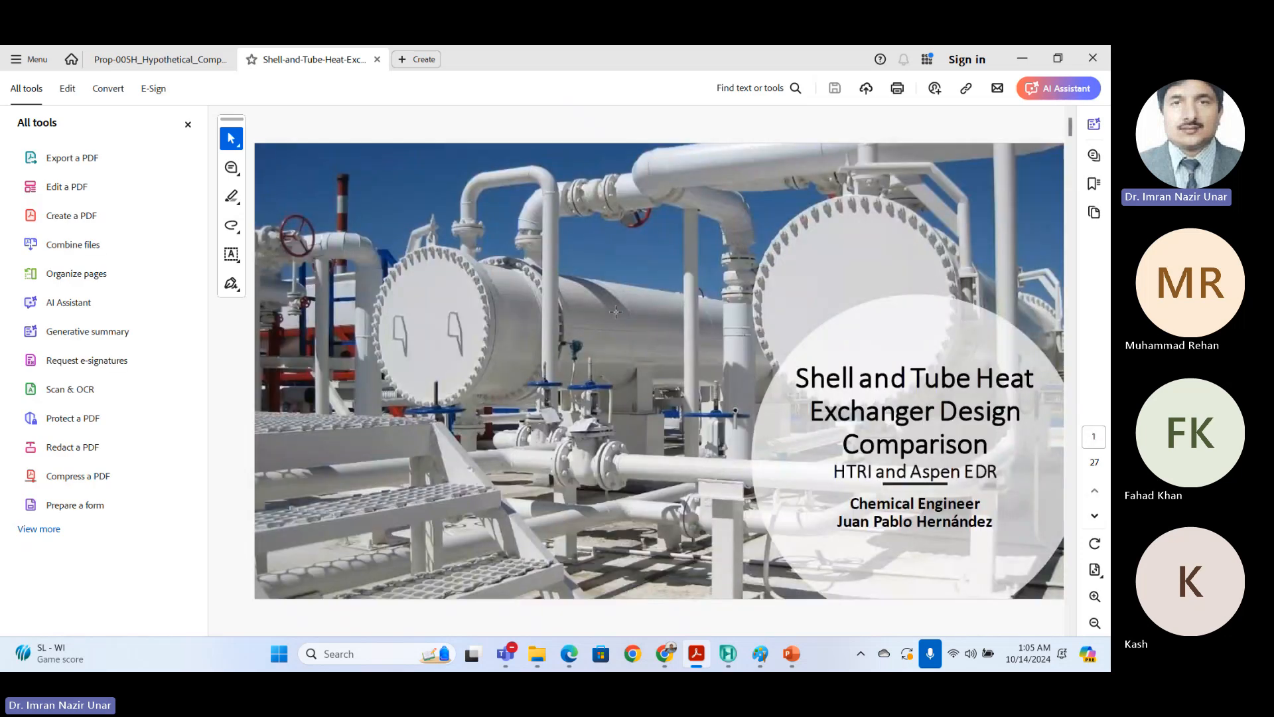
pyautogui.scroll(-5, 616, 312)
pyautogui.scroll(1, 617, 312)
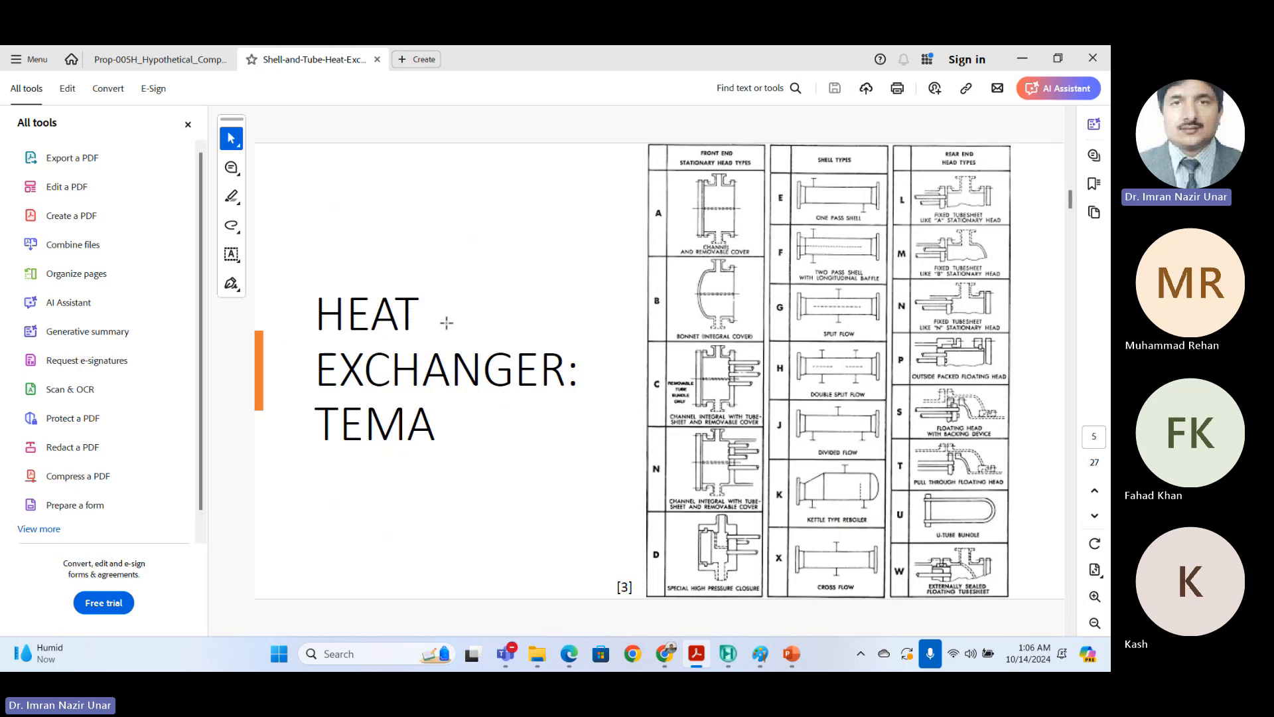
pyautogui.scroll(-1, 450, 325)
pyautogui.scroll(-3, 451, 267)
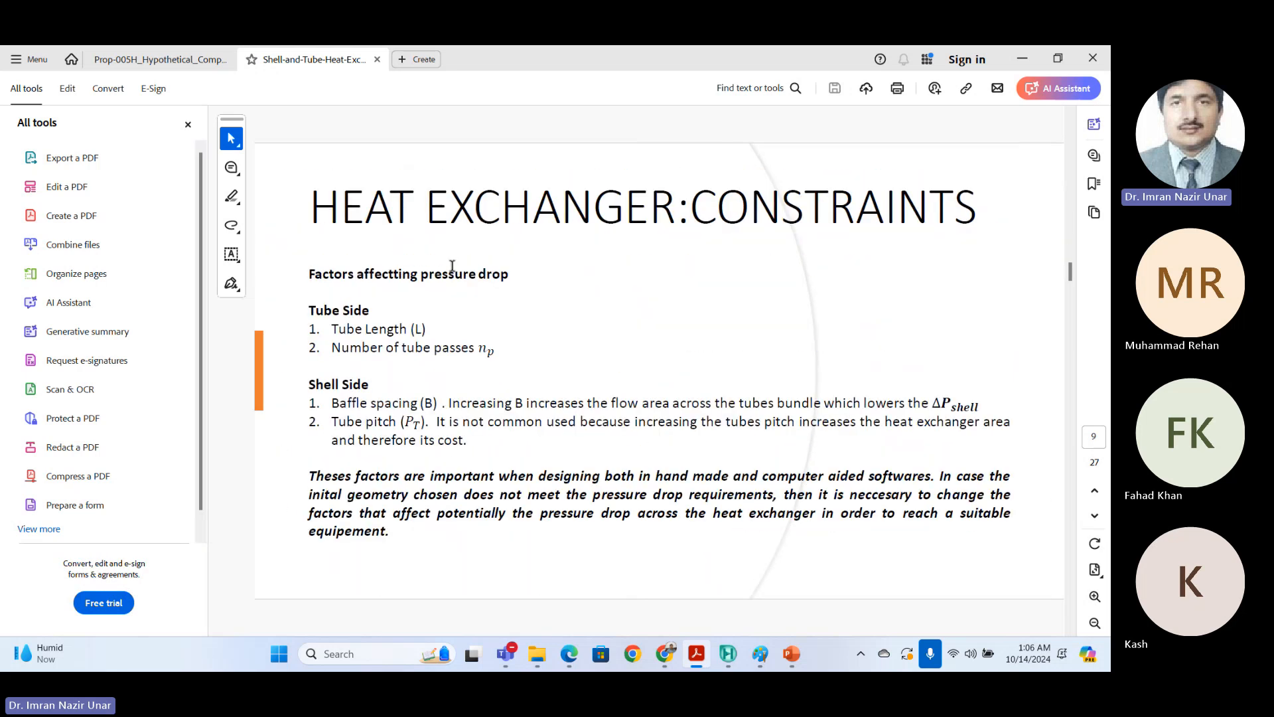
pyautogui.scroll(-1, 452, 267)
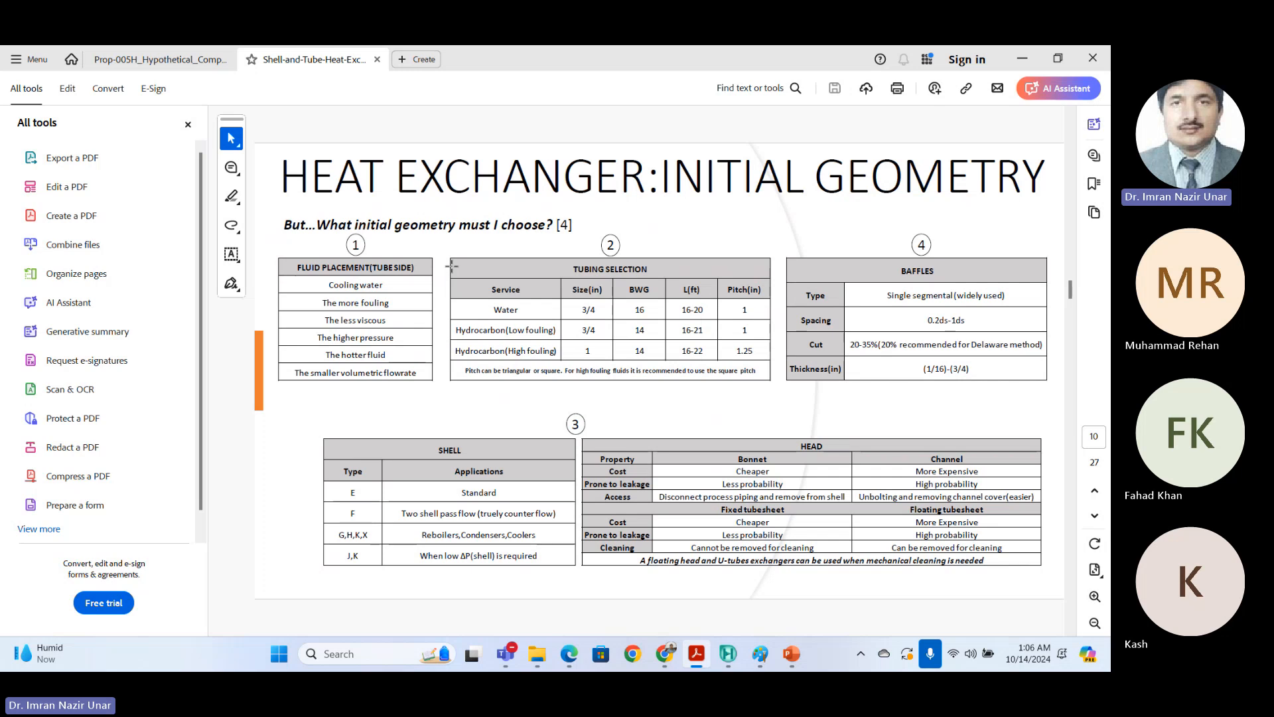
pyautogui.scroll(-5, 452, 267)
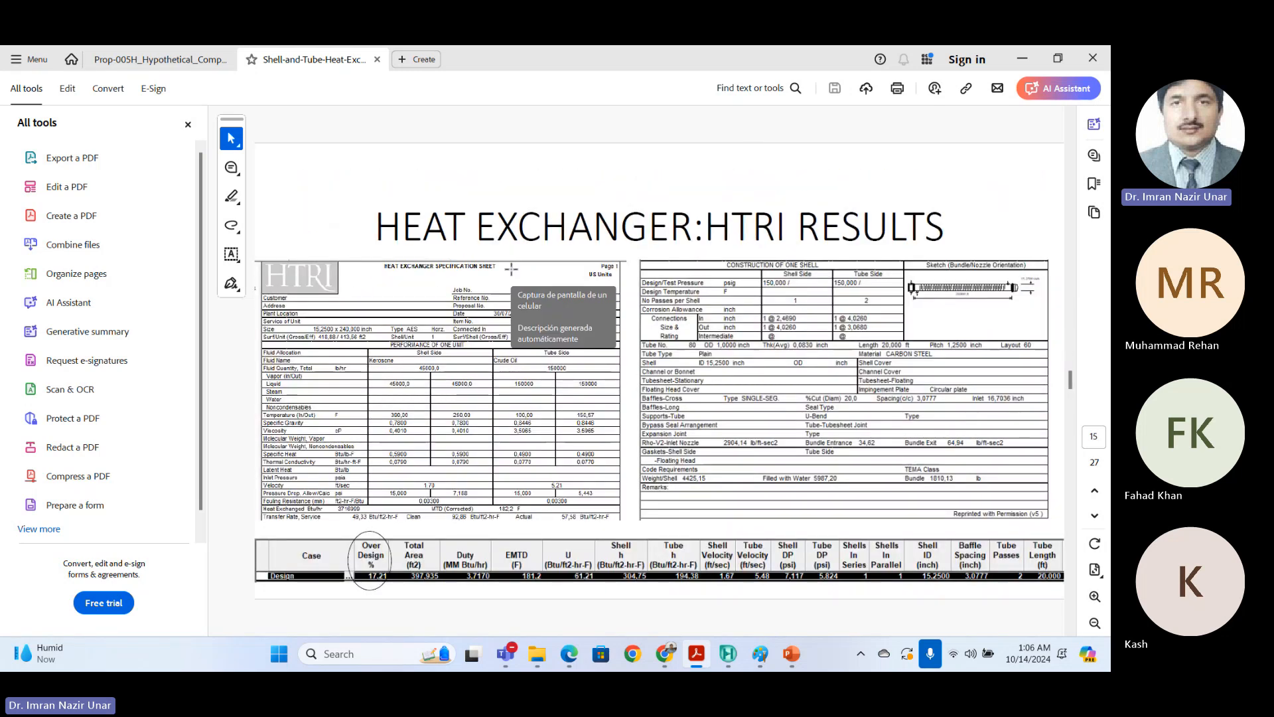
pyautogui.scroll(-2, 471, 211)
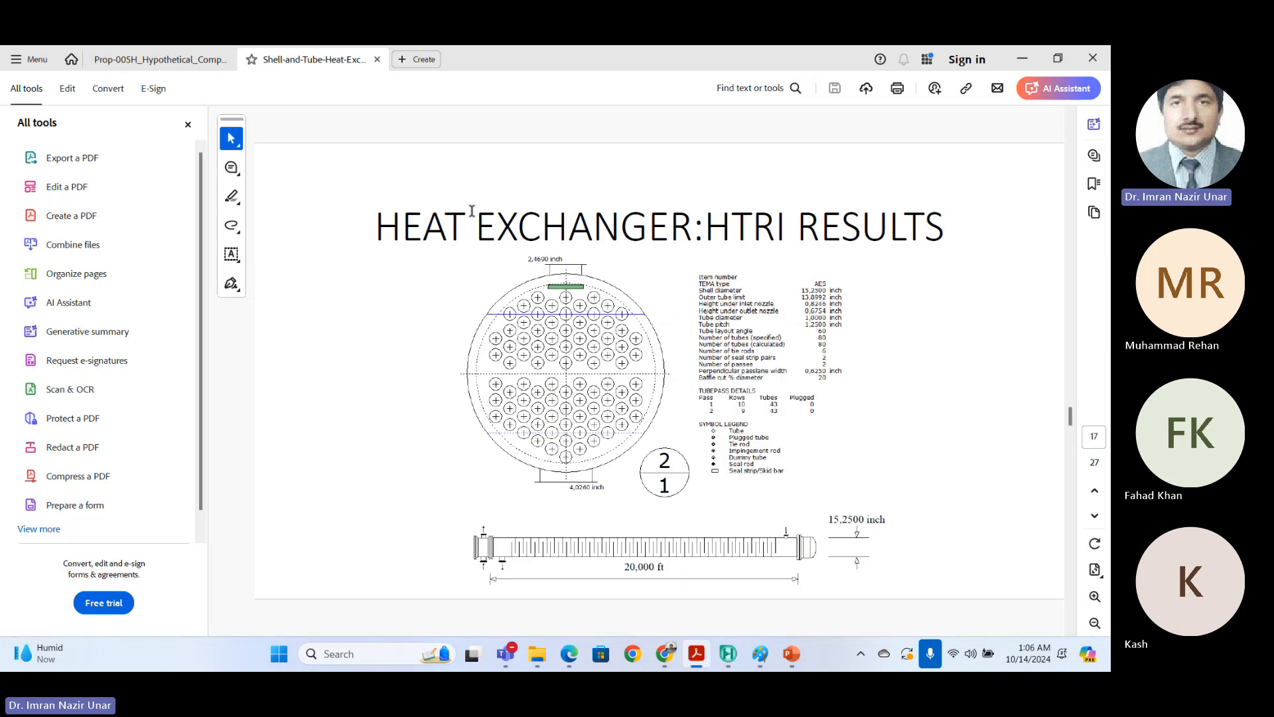
# Step: Look through the remaining HTRI and EDR results up to page 27, and close the Shell-and-Tube-Heat-Exchanger-Design-Comparison PDF
pyautogui.scroll(-5, 471, 211)
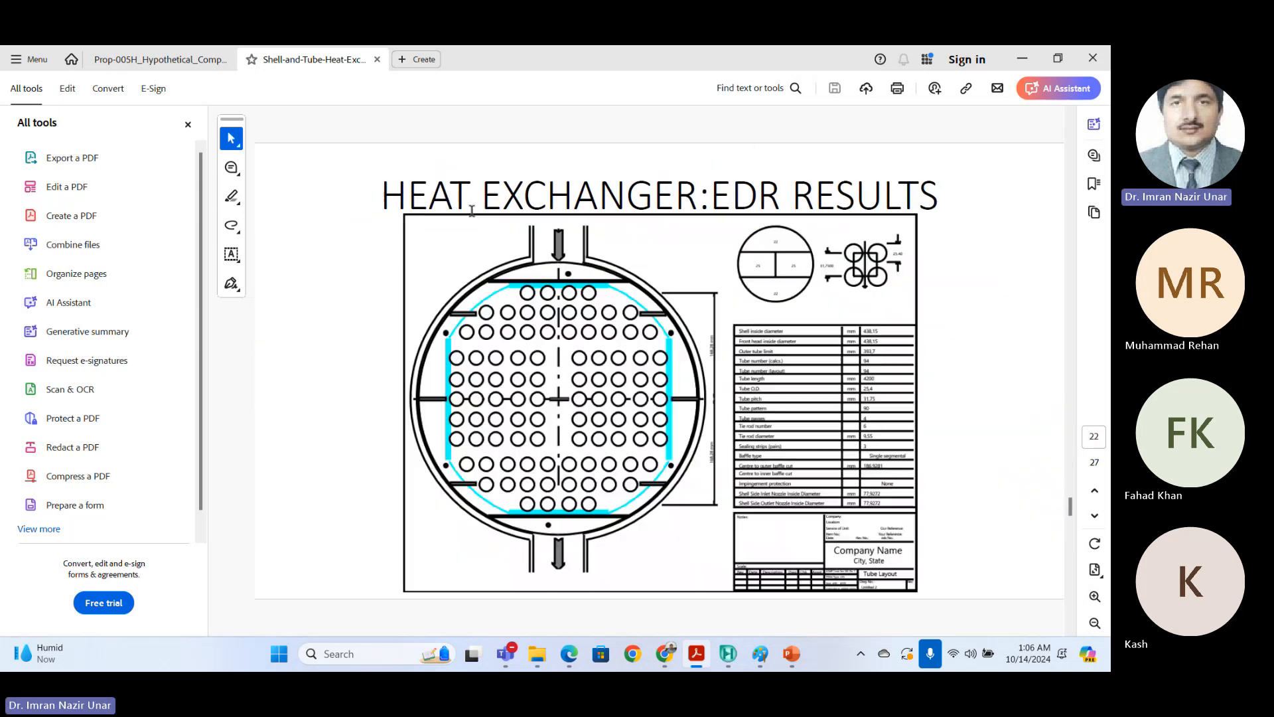
pyautogui.scroll(-1, 471, 211)
pyautogui.scroll(-4, 471, 211)
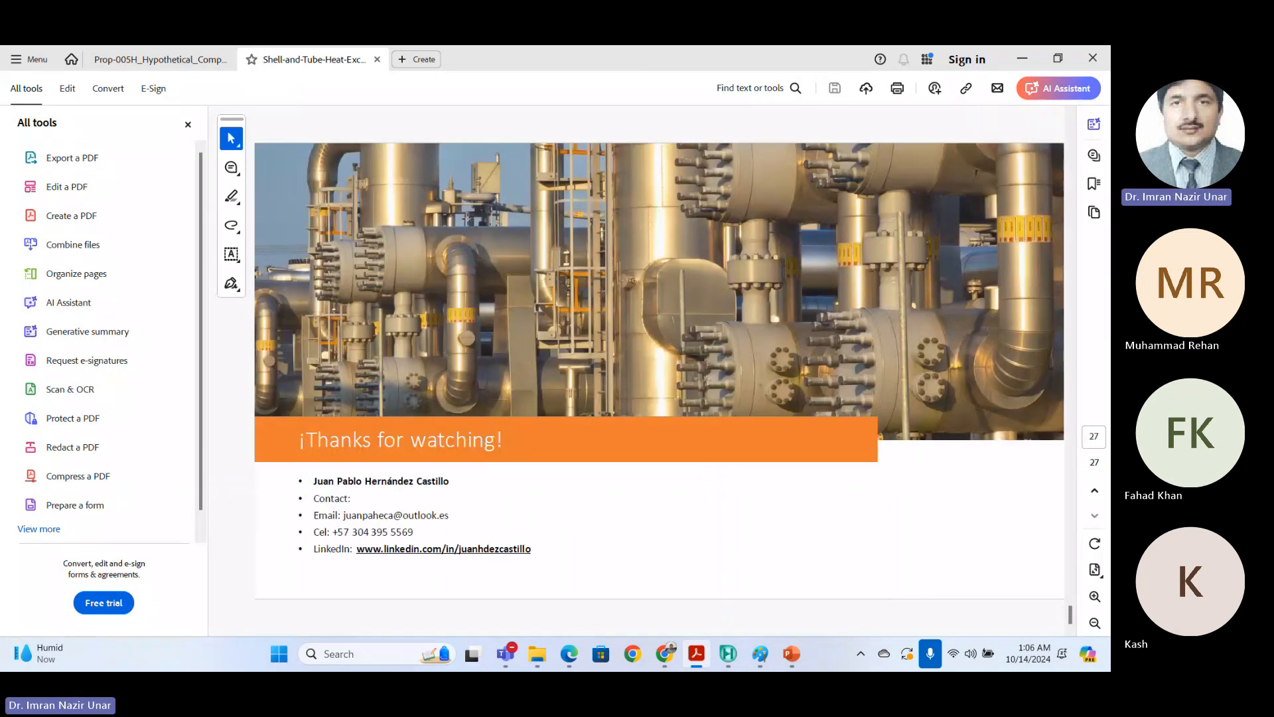
pyautogui.scroll(6, 470, 213)
pyautogui.scroll(-6, 467, 219)
pyautogui.click(377, 59)
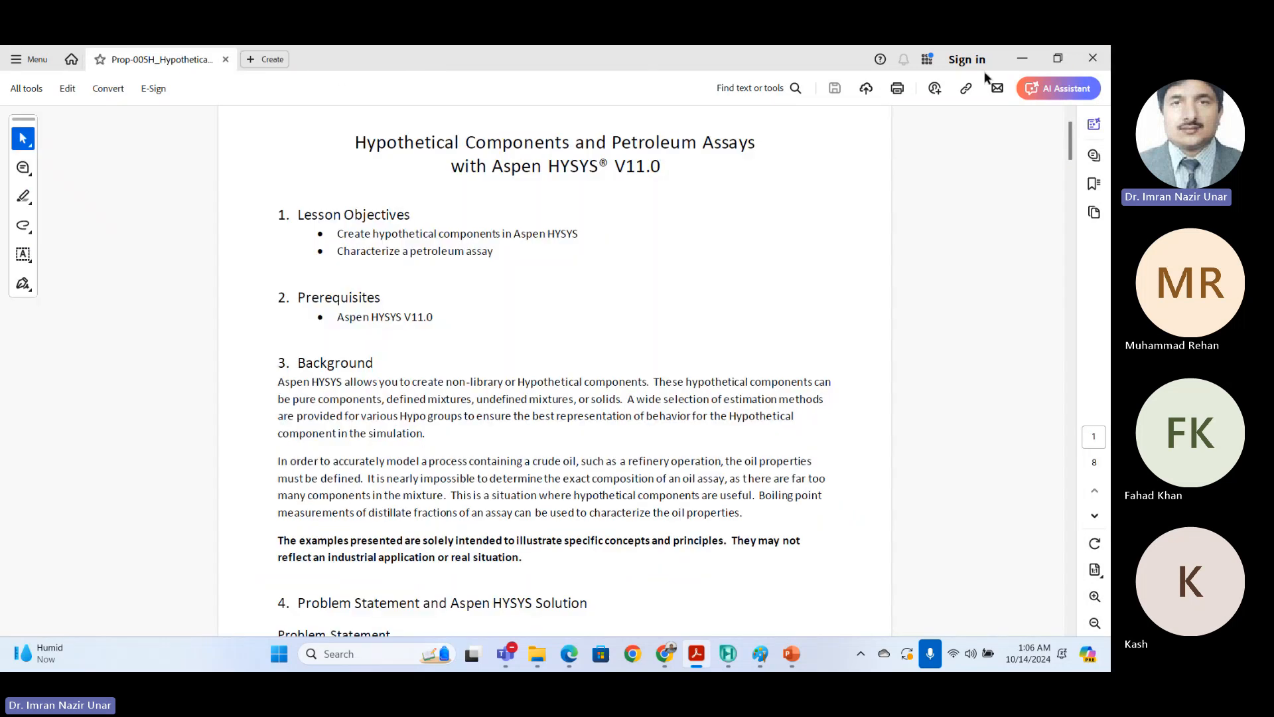
# Step: Open the PDF "How can I design a heat exchanger using Aspen HYSYS_" from Downloads, skim it to the end, and close it
pyautogui.click(1022, 58)
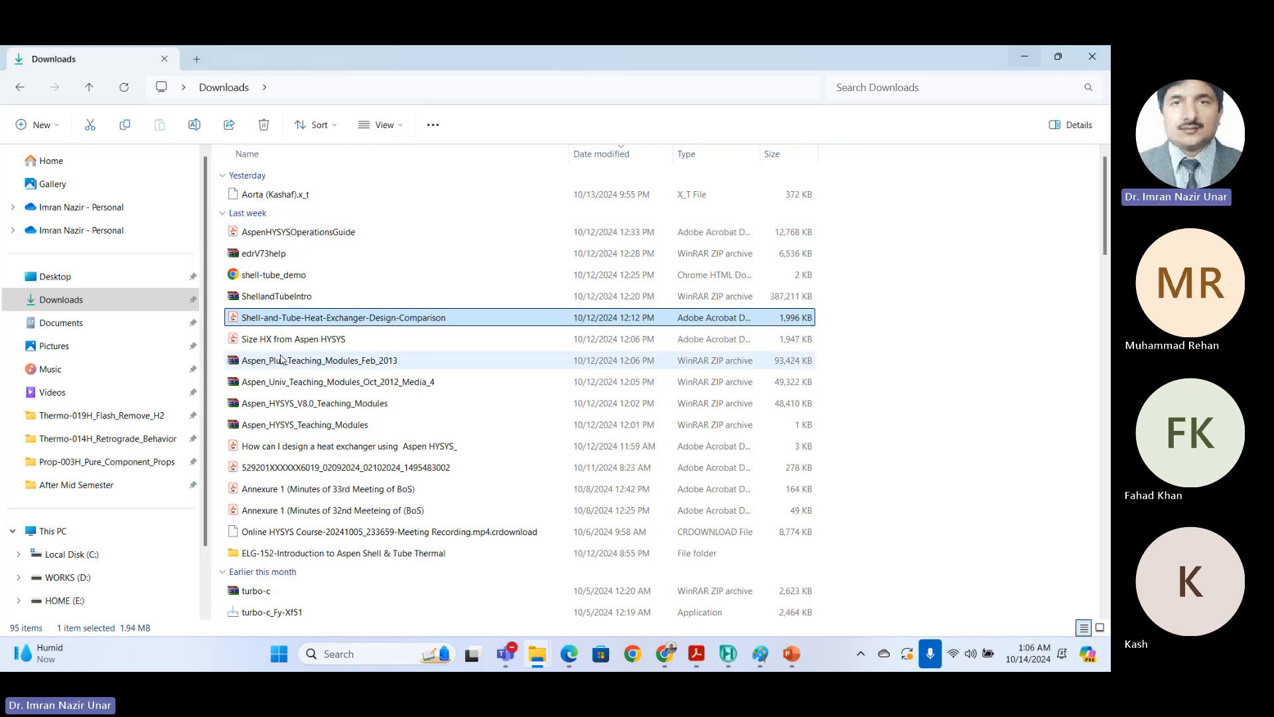
pyautogui.doubleClick(333, 447)
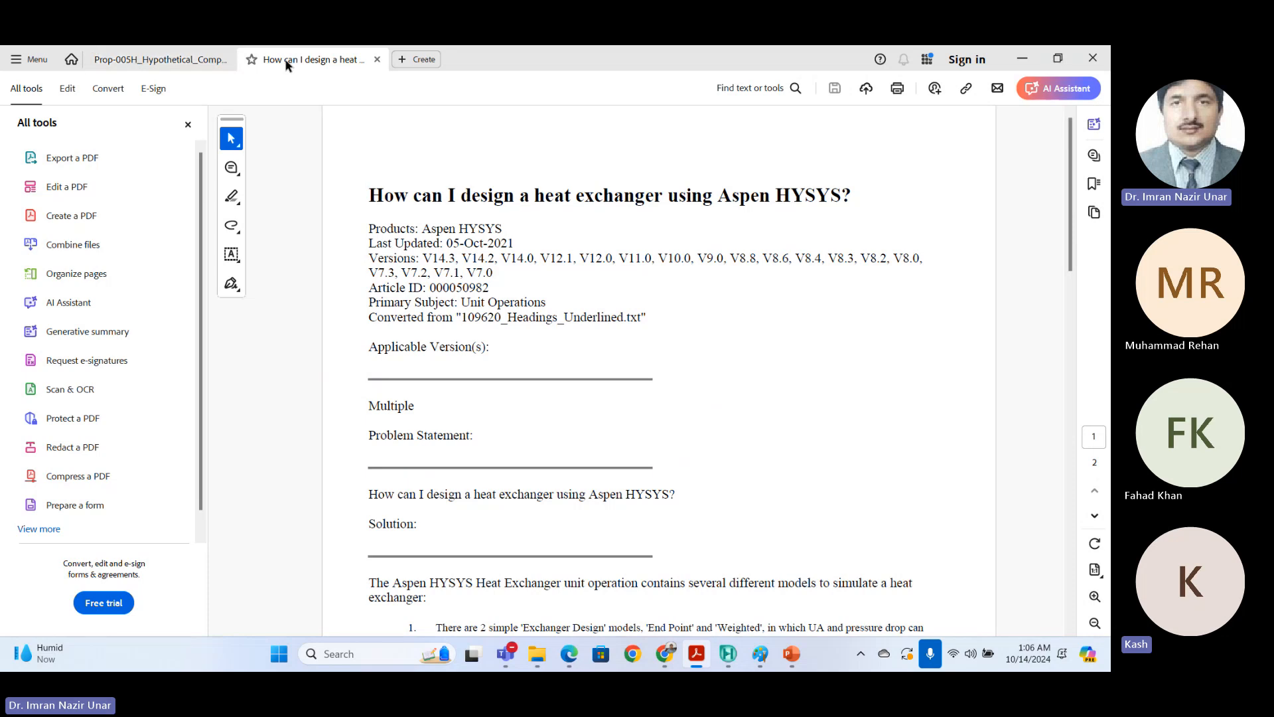
pyautogui.scroll(-3, 398, 381)
pyautogui.scroll(-20, 398, 380)
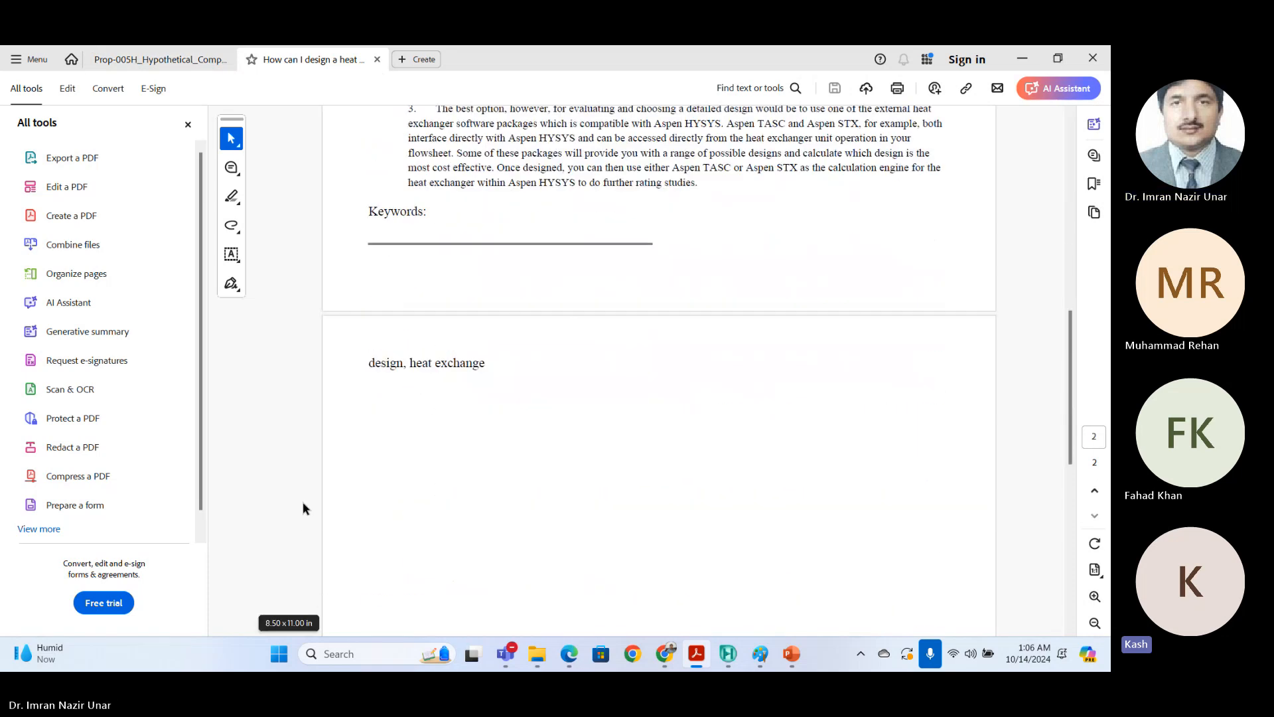
pyautogui.click(377, 59)
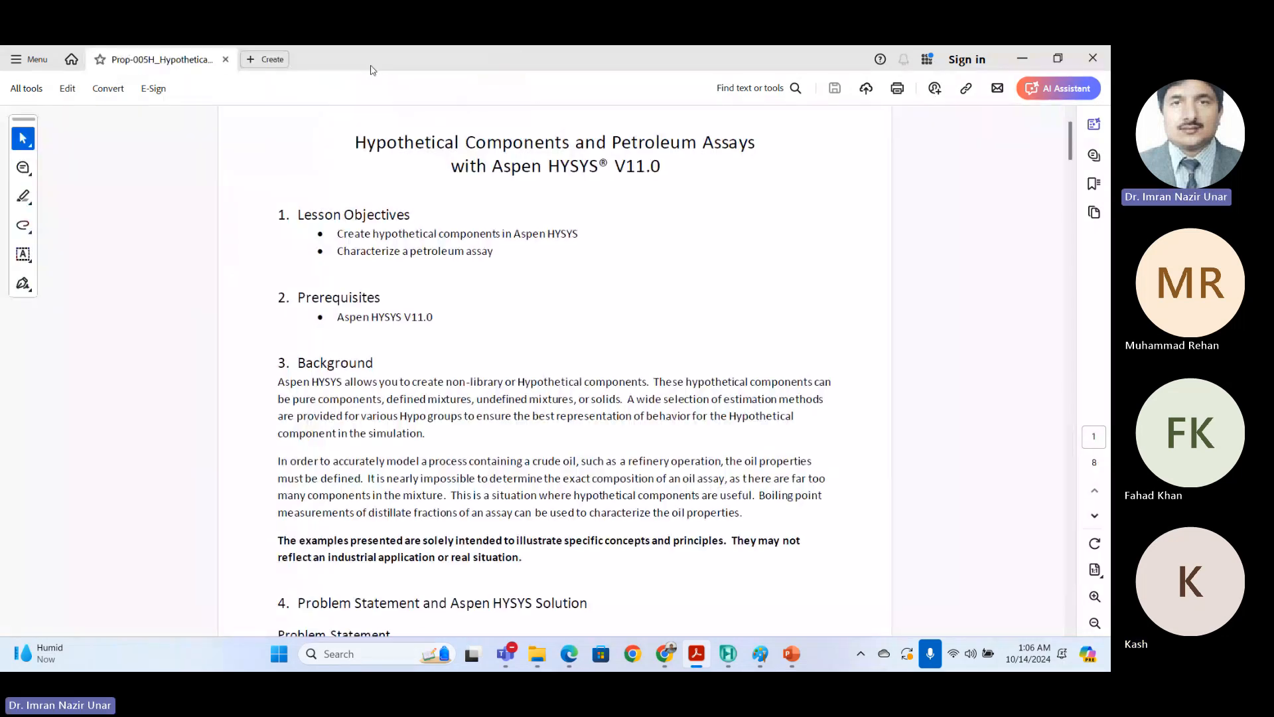
# Step: Reopen the Shell-and-Tube-Heat-Exchanger-Design-Comparison PDF from Downloads and review the heat exchanger types, design methods and TEMA configurations
pyautogui.click(1022, 57)
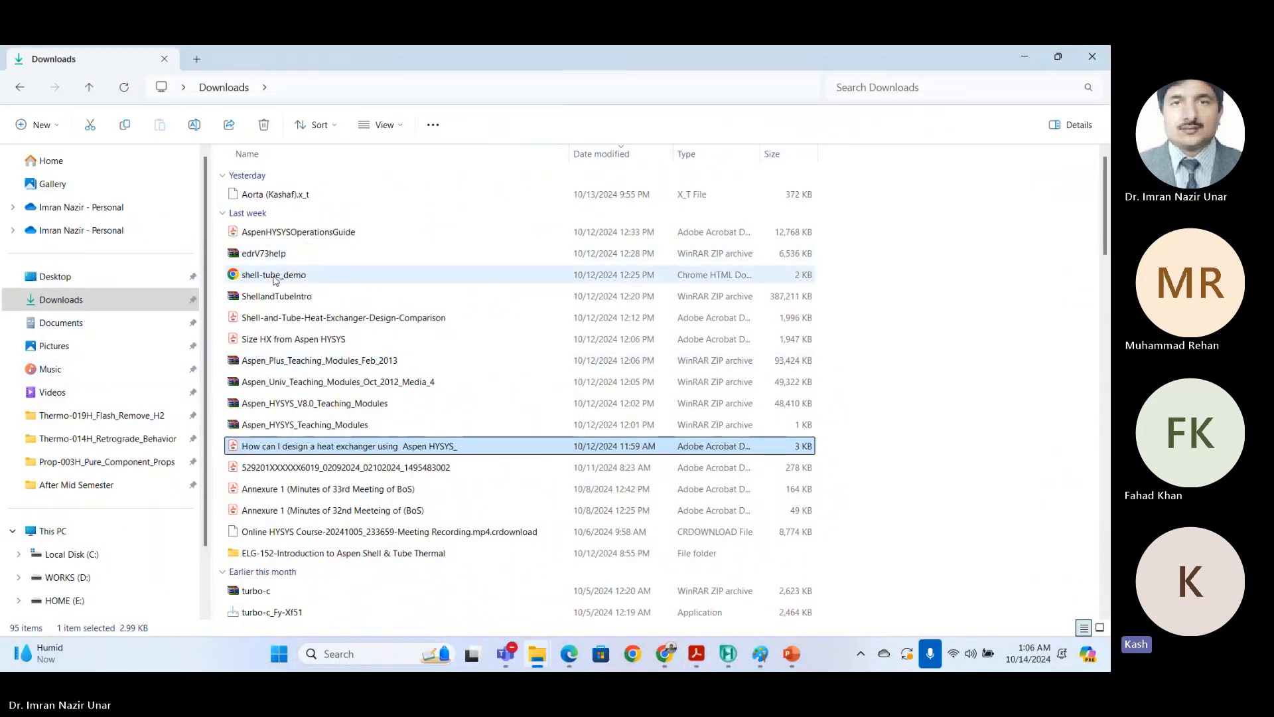
pyautogui.click(307, 316)
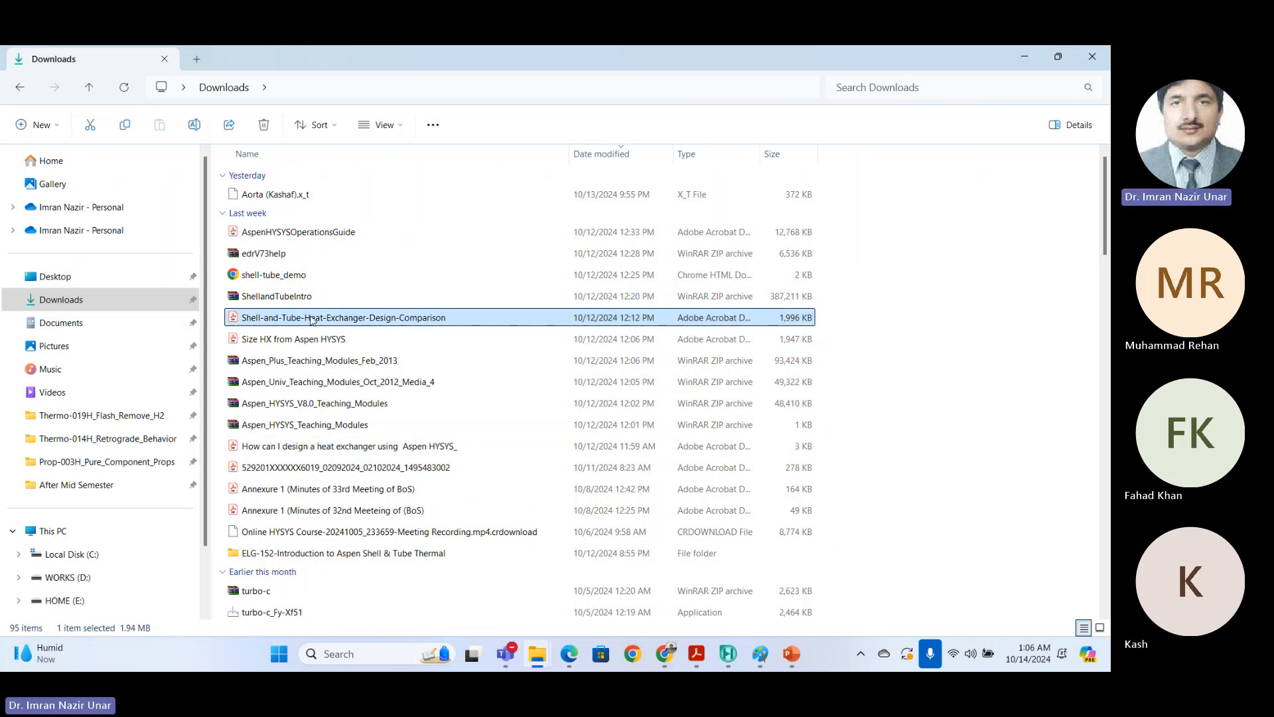
pyautogui.doubleClick(311, 318)
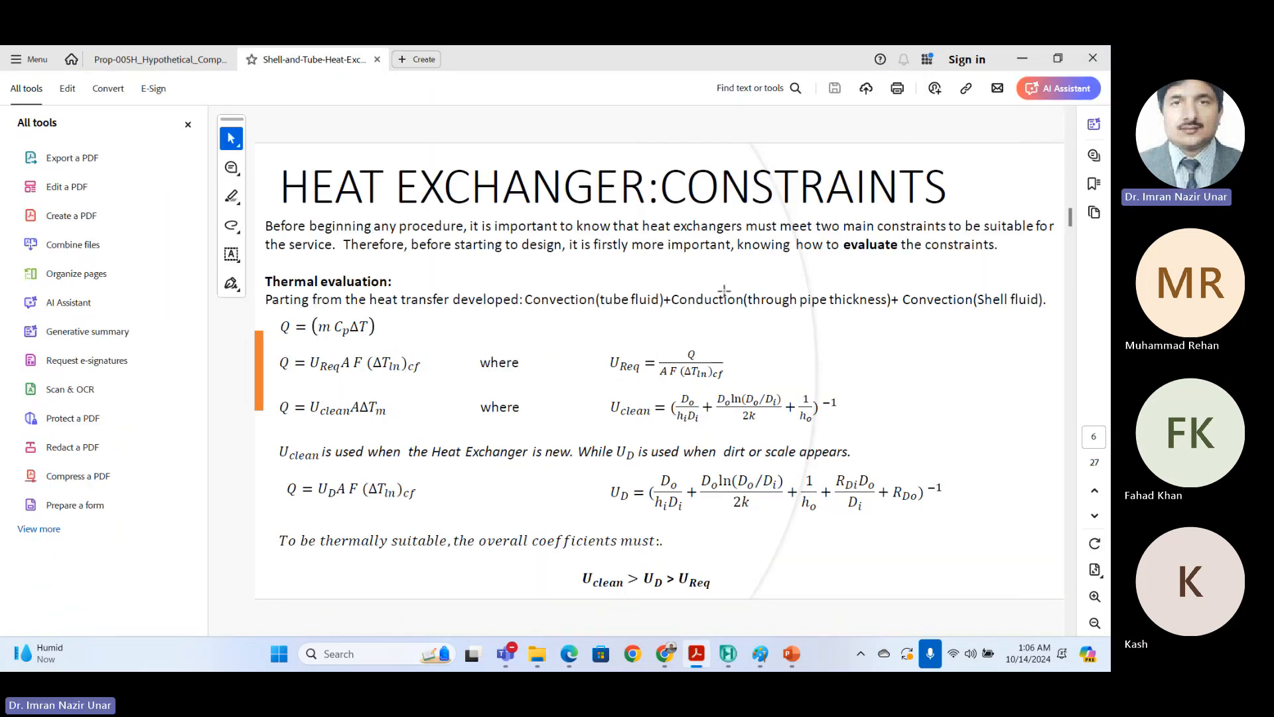
pyautogui.scroll(-3, 723, 292)
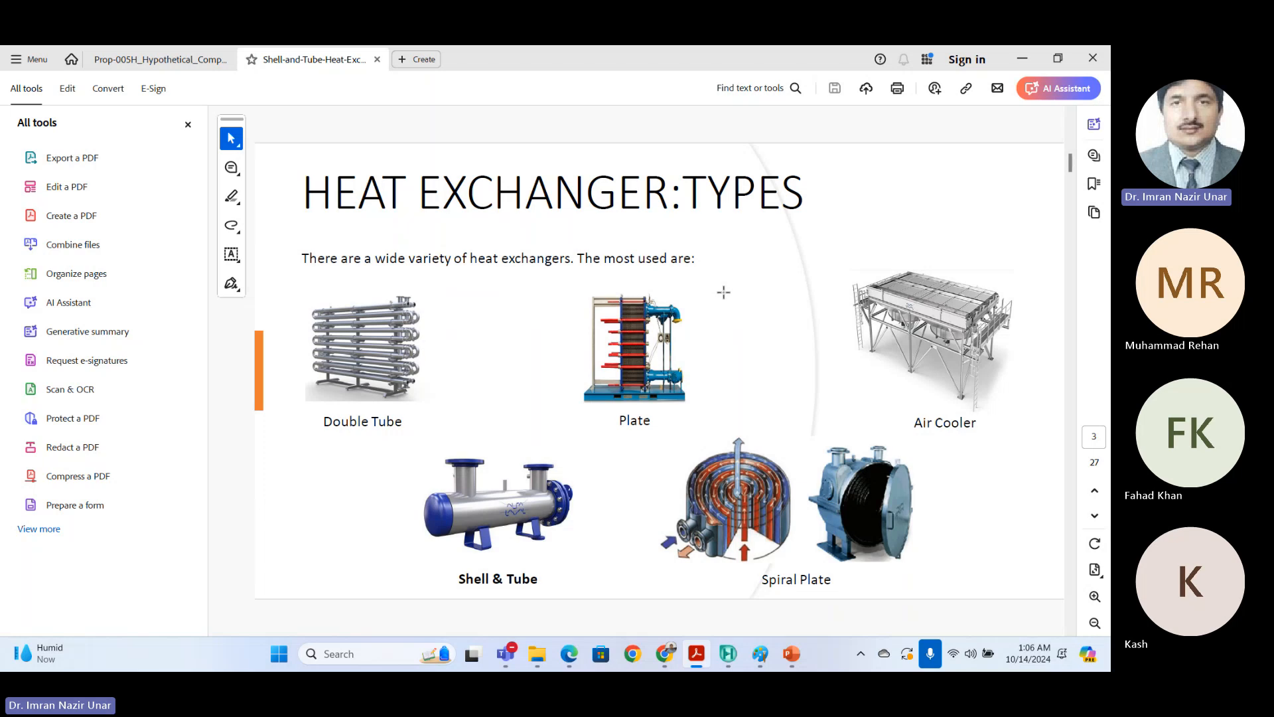
pyautogui.scroll(-3, 723, 292)
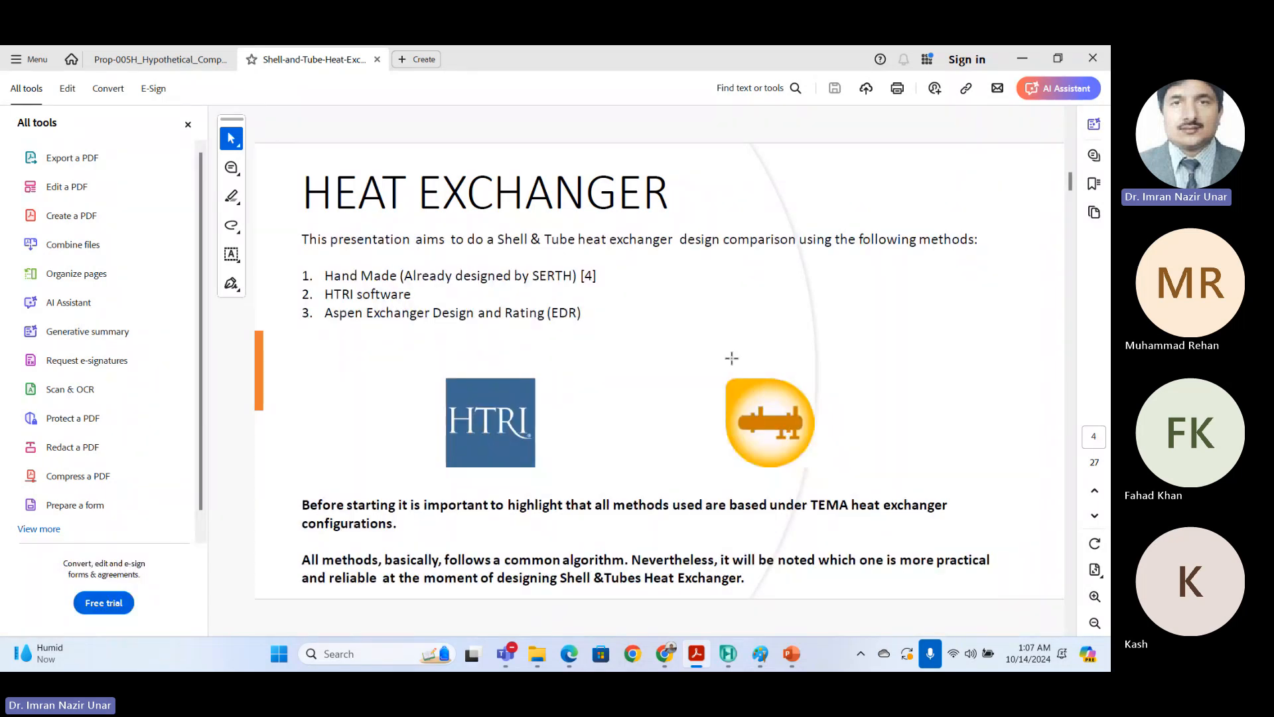
pyautogui.scroll(-3, 477, 335)
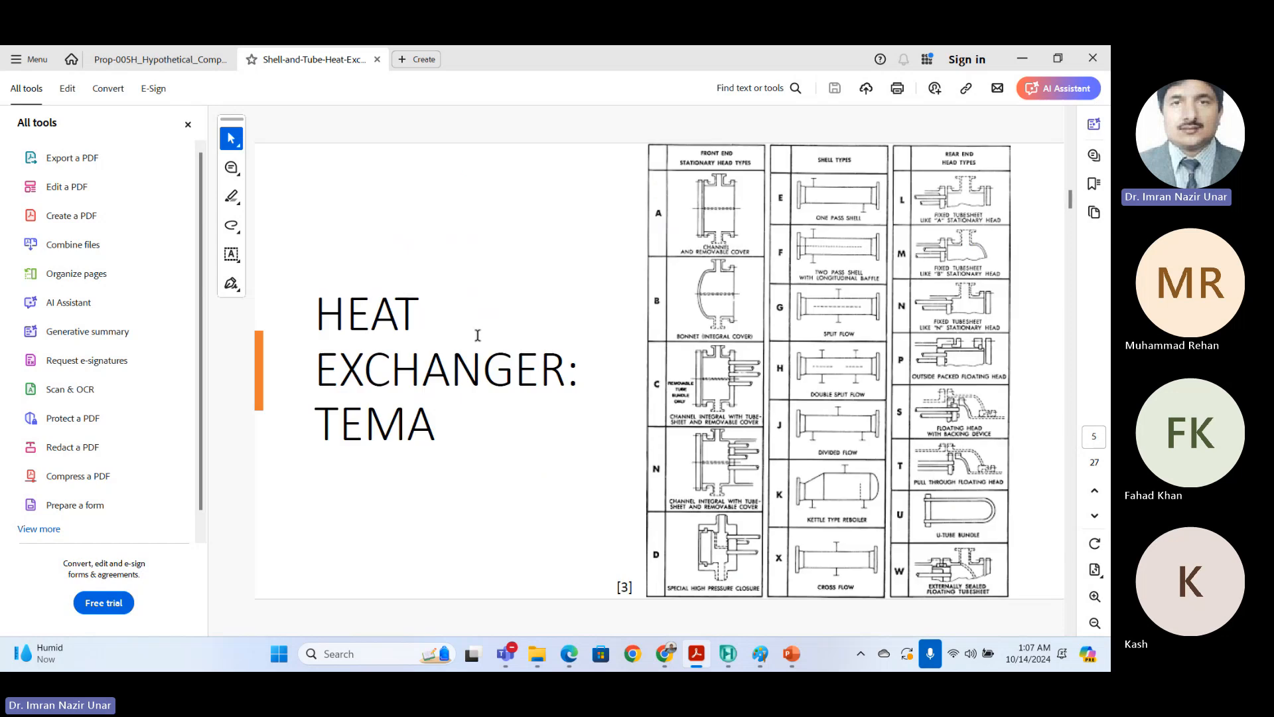
# Step: Examine the thermal evaluation flow diagram, the hydraulic pressure drop constraints and the initial geometry tables up to page 10
pyautogui.scroll(-6, 477, 335)
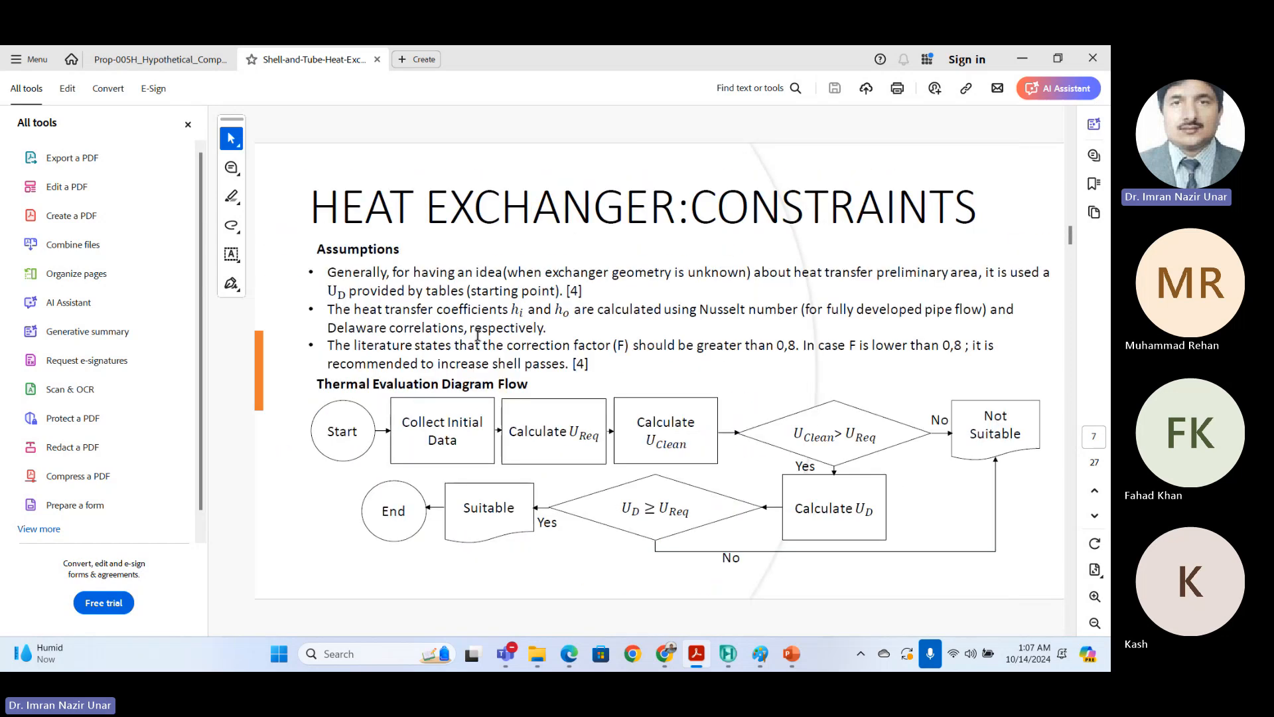
pyautogui.scroll(-3, 477, 335)
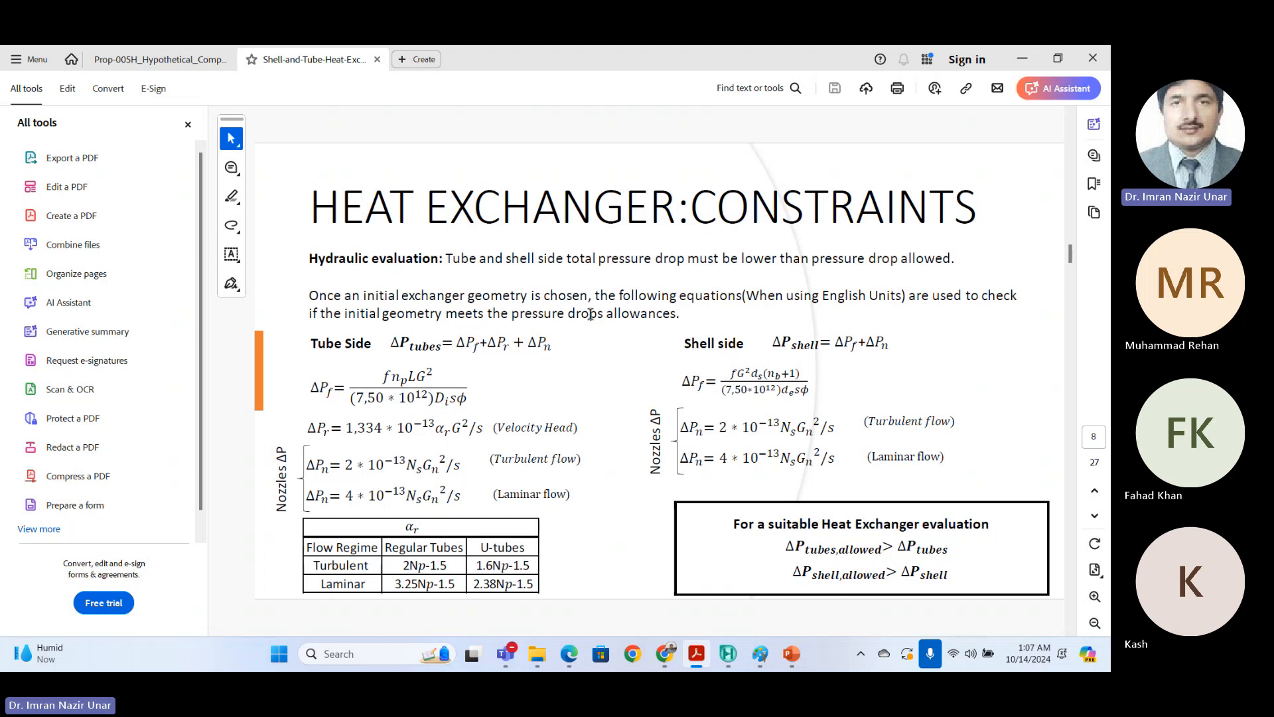
pyautogui.scroll(-3, 619, 314)
pyautogui.scroll(3, 619, 313)
pyautogui.scroll(-6, 569, 323)
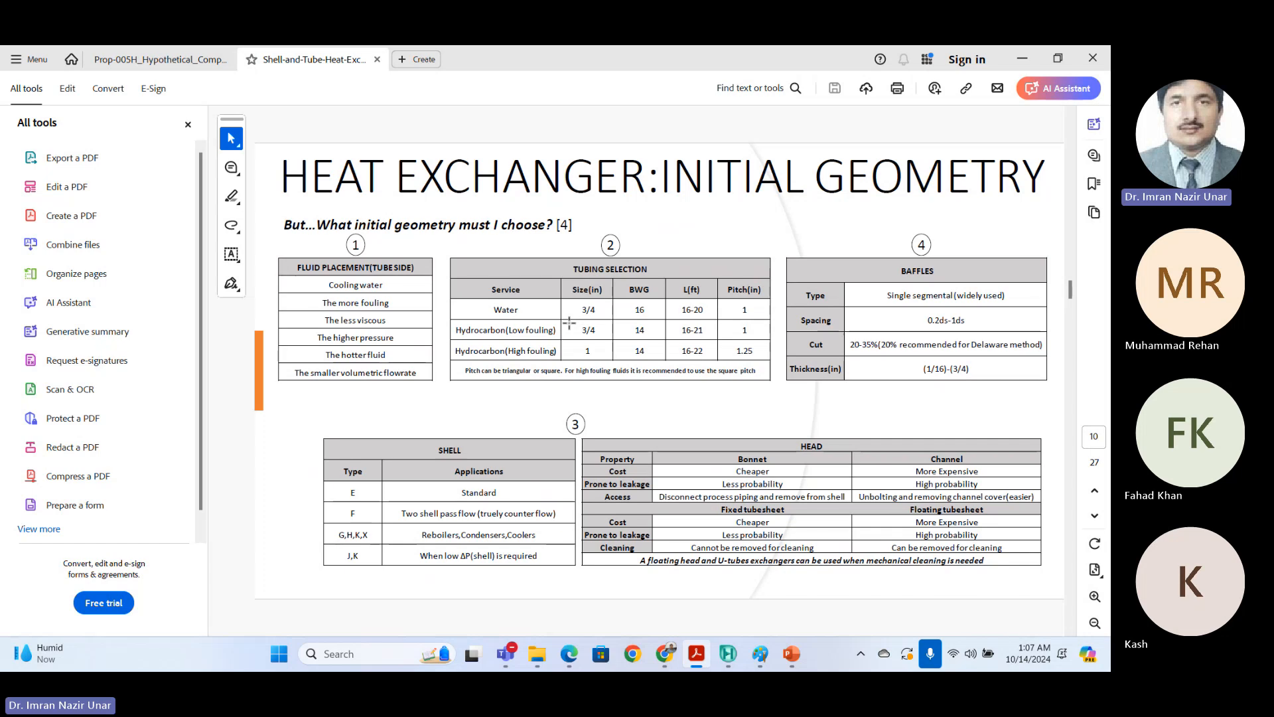
# Step: Look through the HTRI and EDR interface and results pages up to page 27, and close the design comparison PDF
pyautogui.scroll(-10, 578, 321)
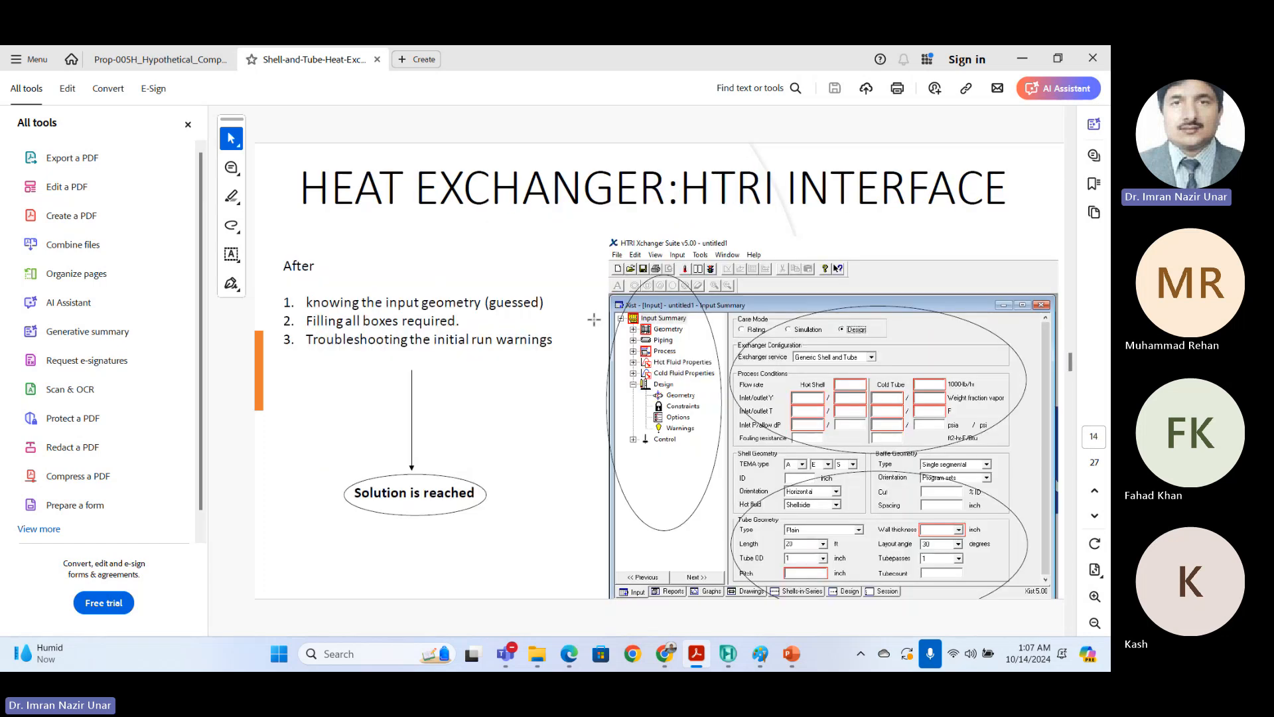
pyautogui.scroll(-3, 594, 320)
pyautogui.scroll(-3, 594, 319)
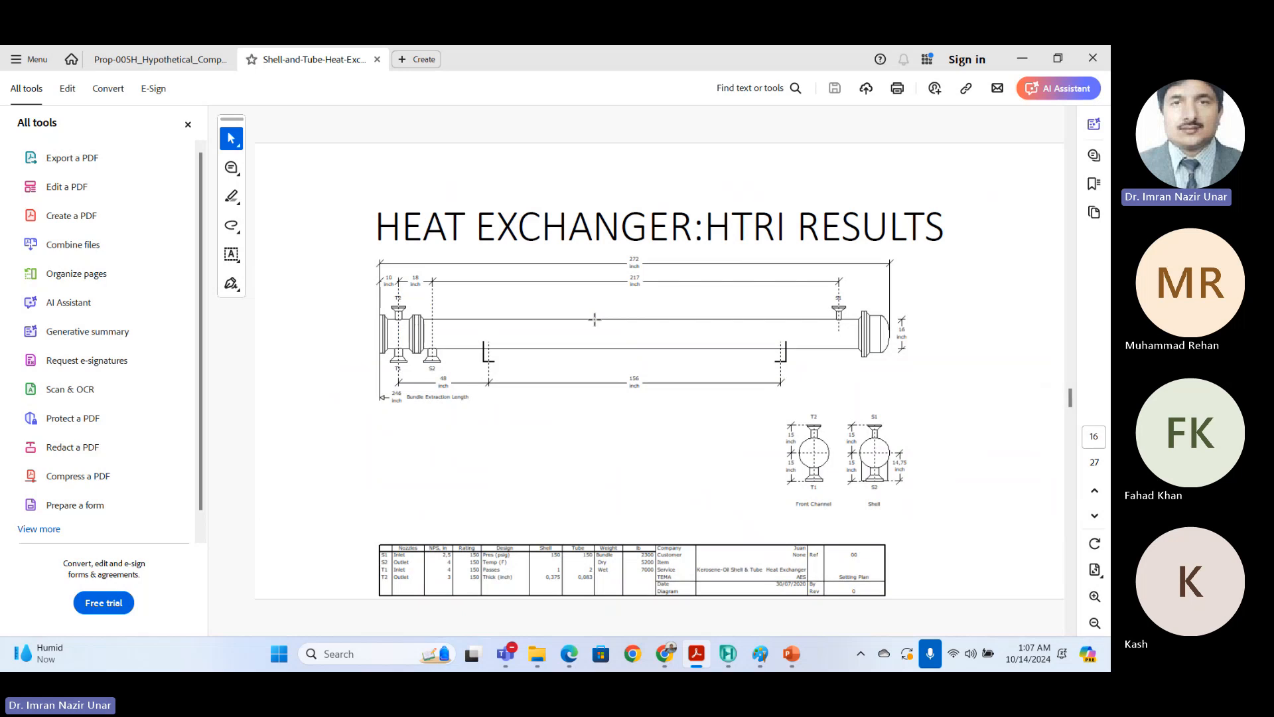
pyautogui.scroll(-9, 594, 320)
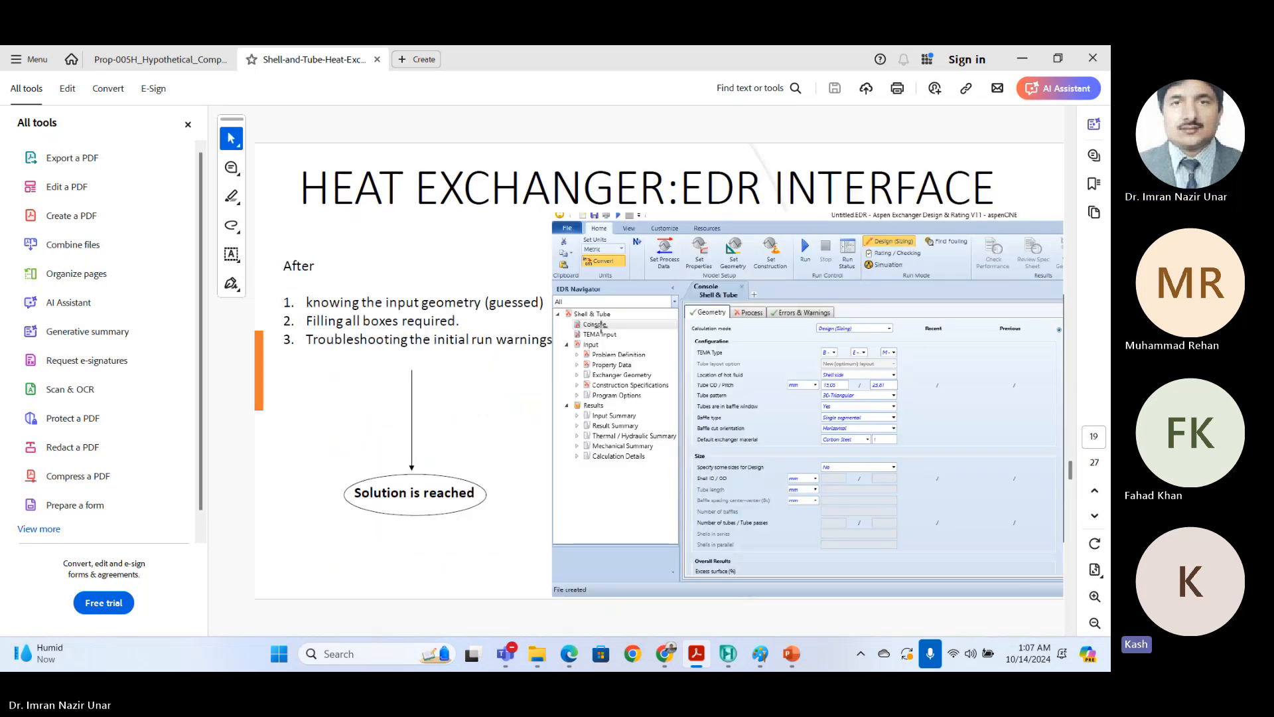
pyautogui.scroll(-3, 601, 327)
pyautogui.scroll(-7, 601, 327)
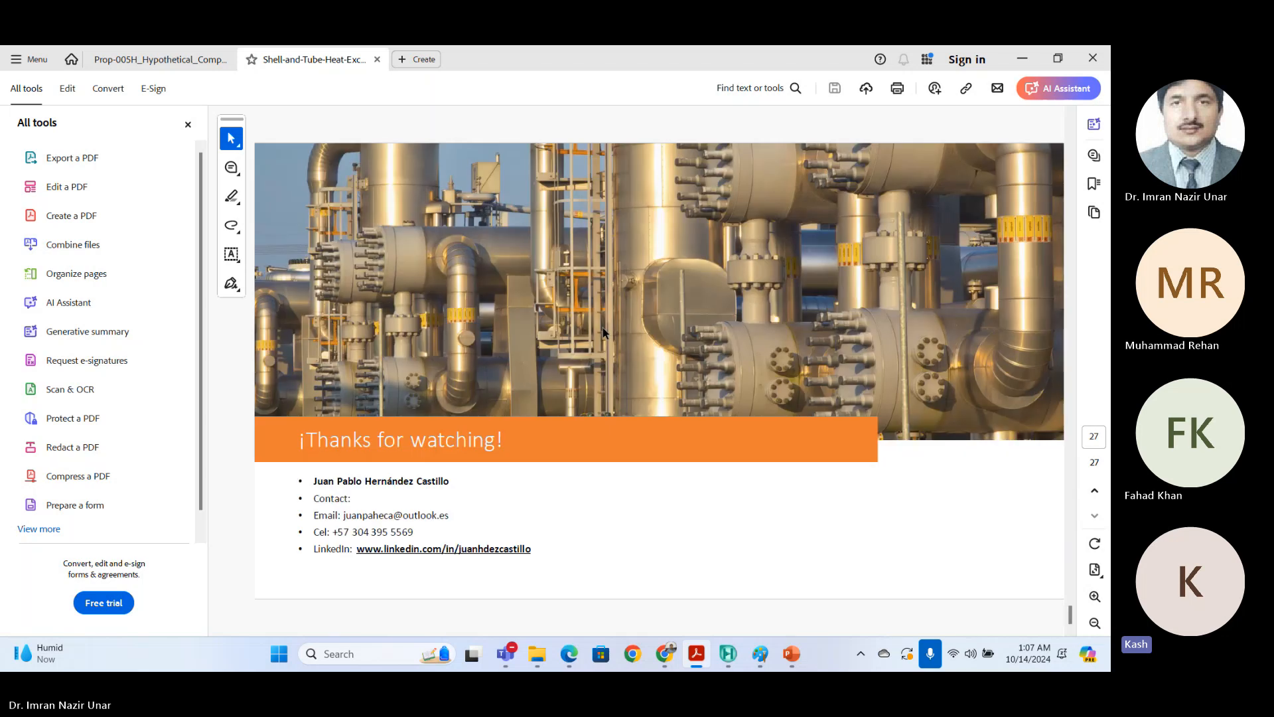
pyautogui.click(375, 61)
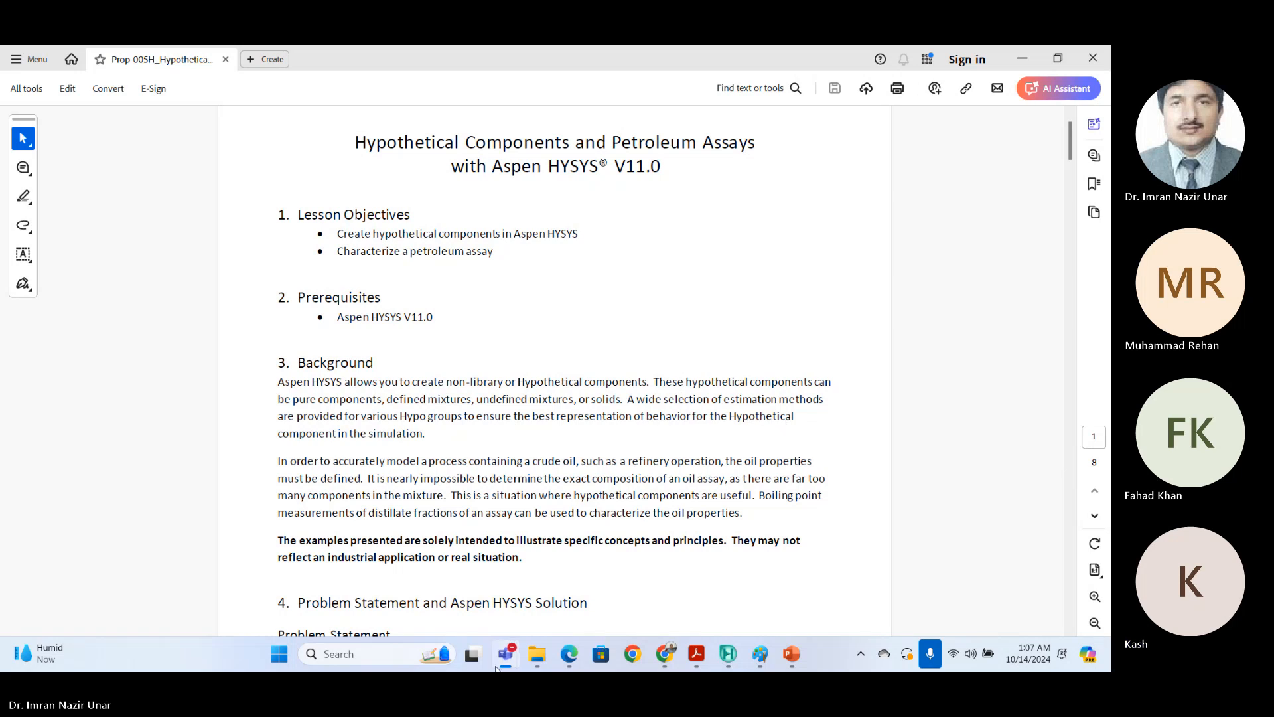
# Step: Switch to the Online HYSYS Course meeting in Microsoft Teams and stop sharing the screen
pyautogui.moveTo(506, 657)
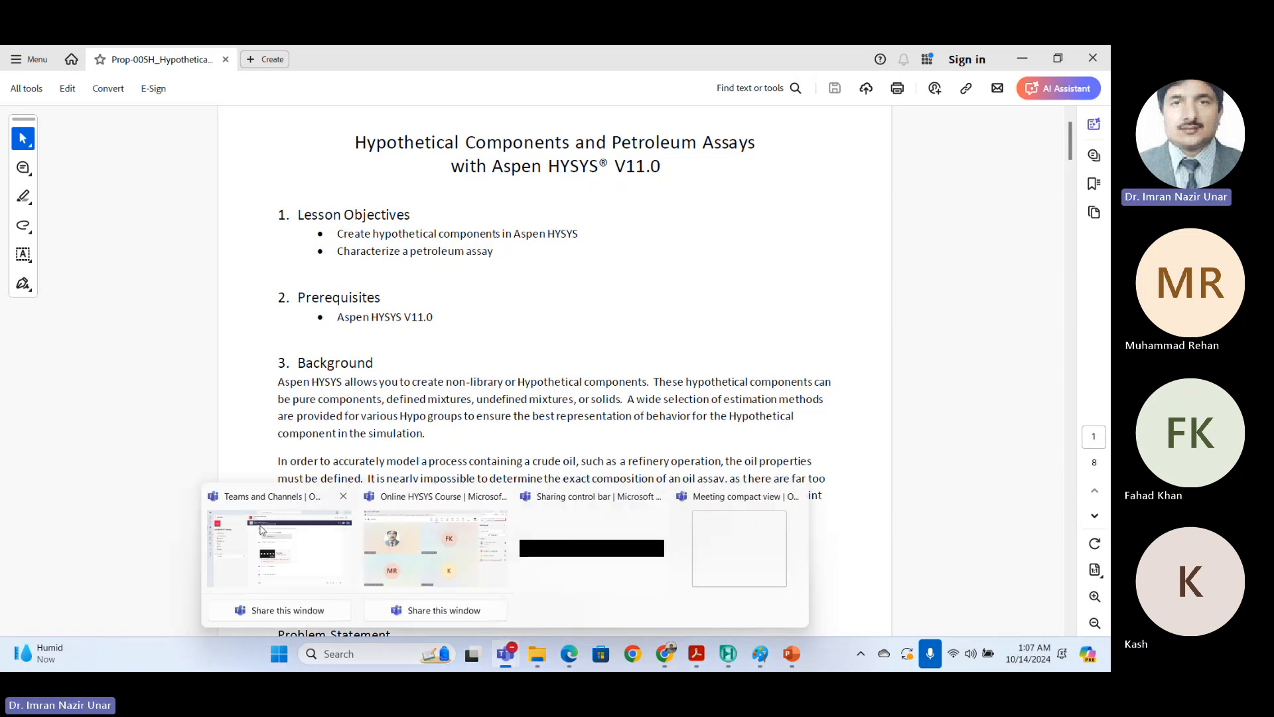
pyautogui.click(435, 547)
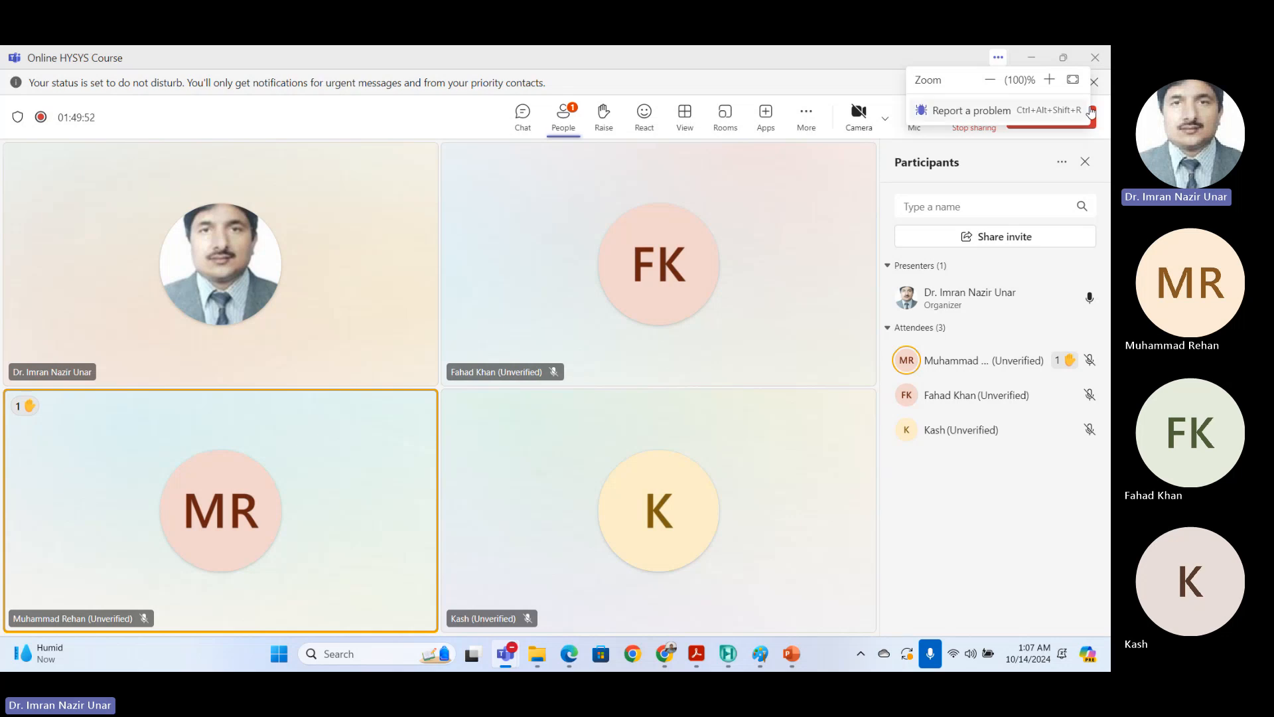
pyautogui.click(730, 357)
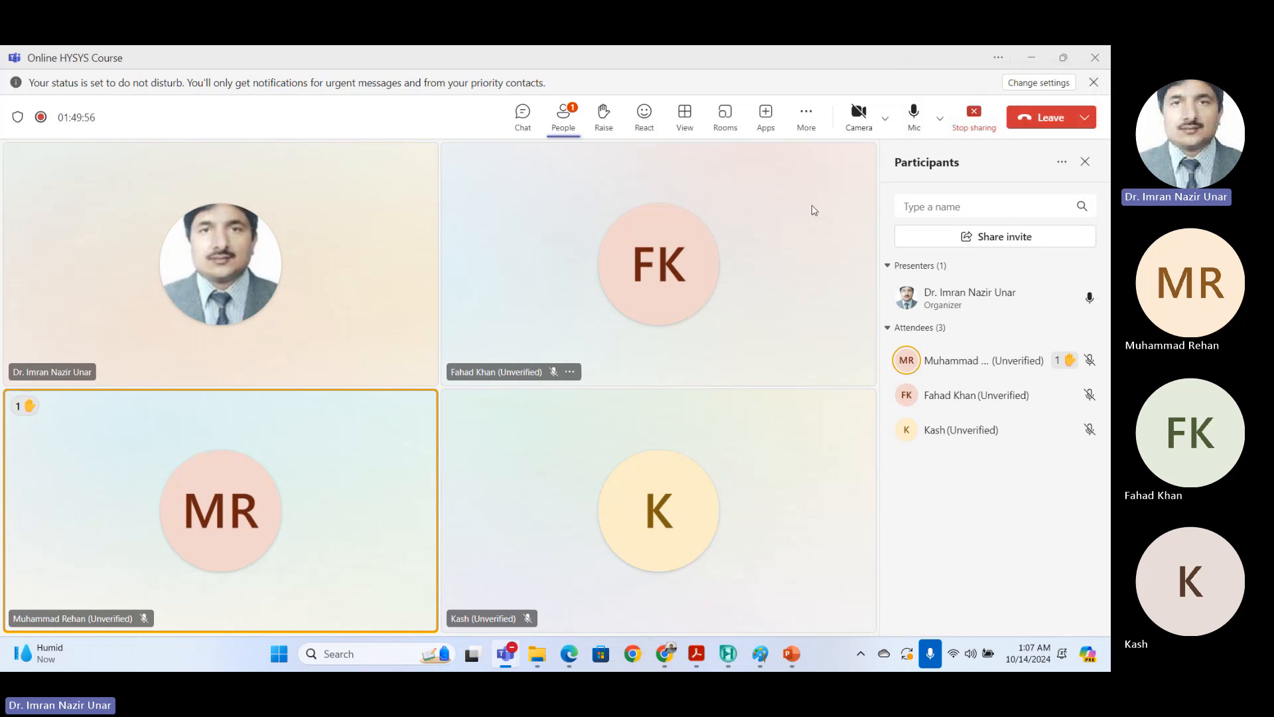
pyautogui.click(974, 113)
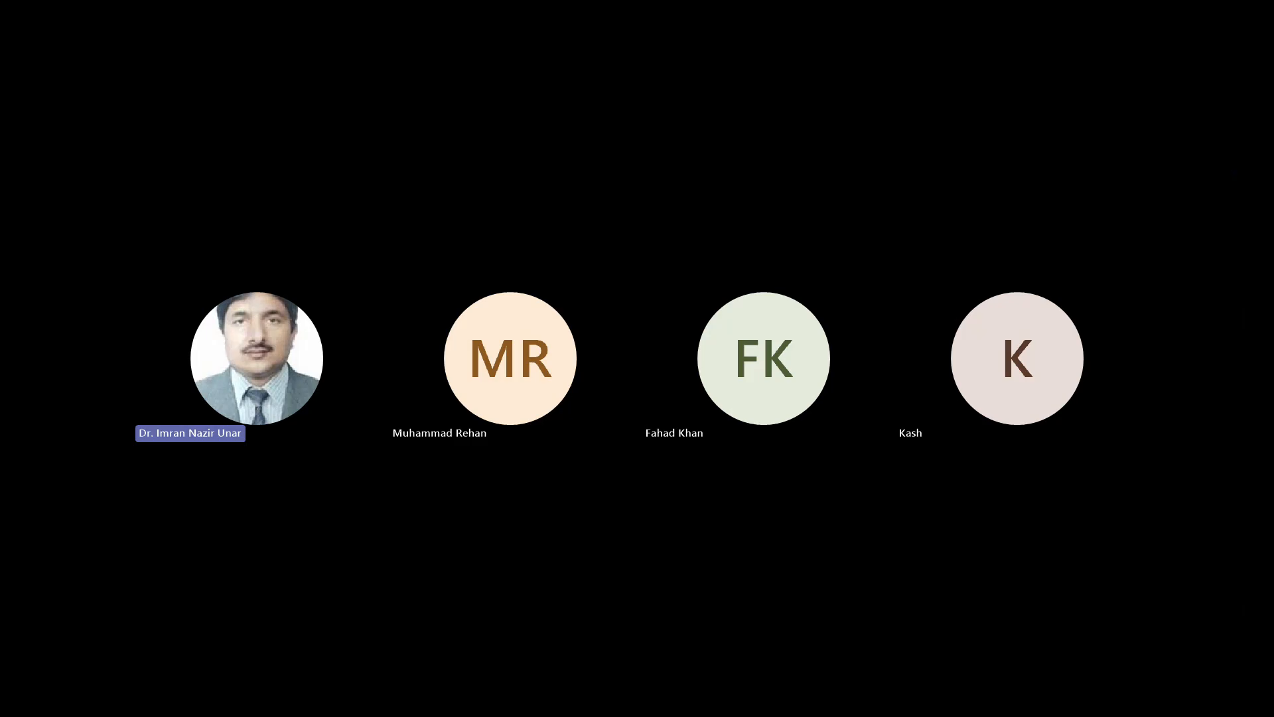